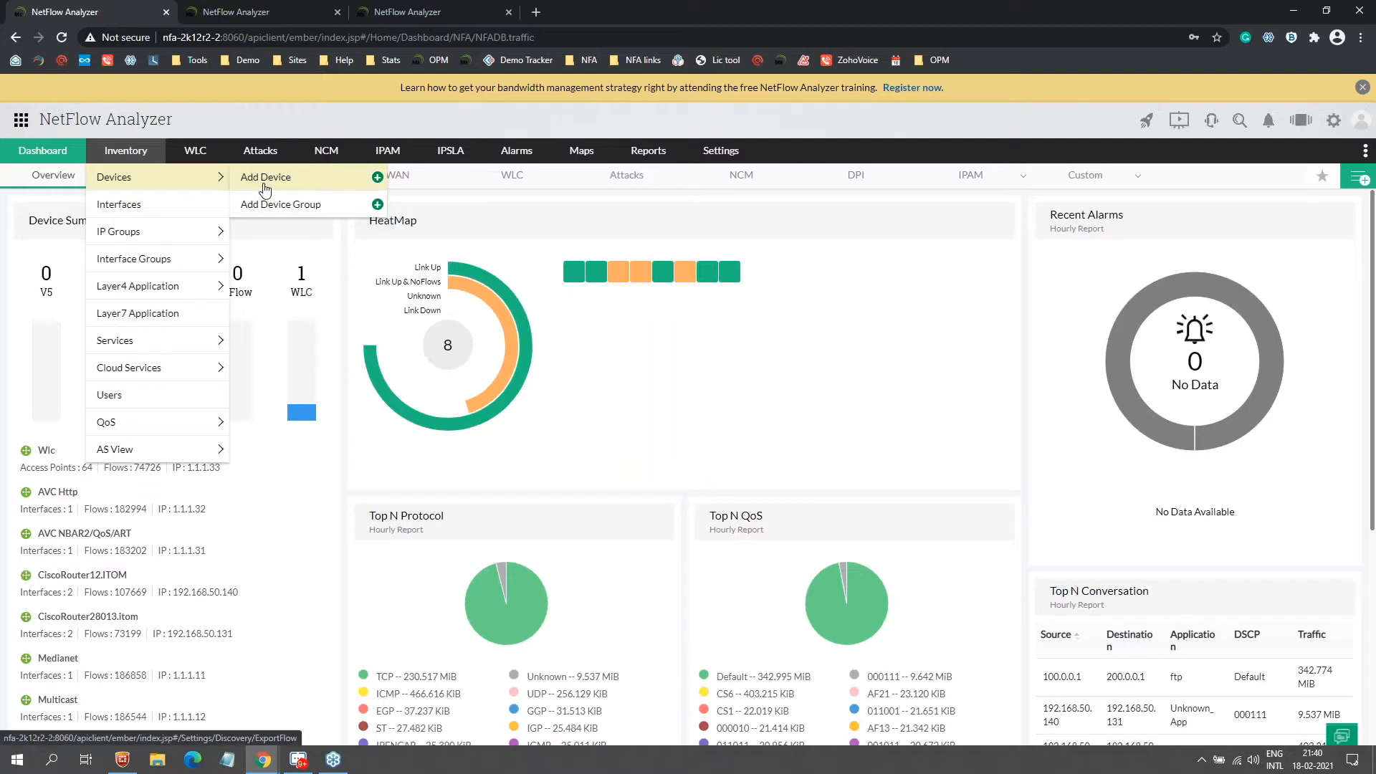
# Step: Go to Settings › Discovery › Export Flow and start adding an SNMP v1/v2c credential
pyautogui.click(720, 151)
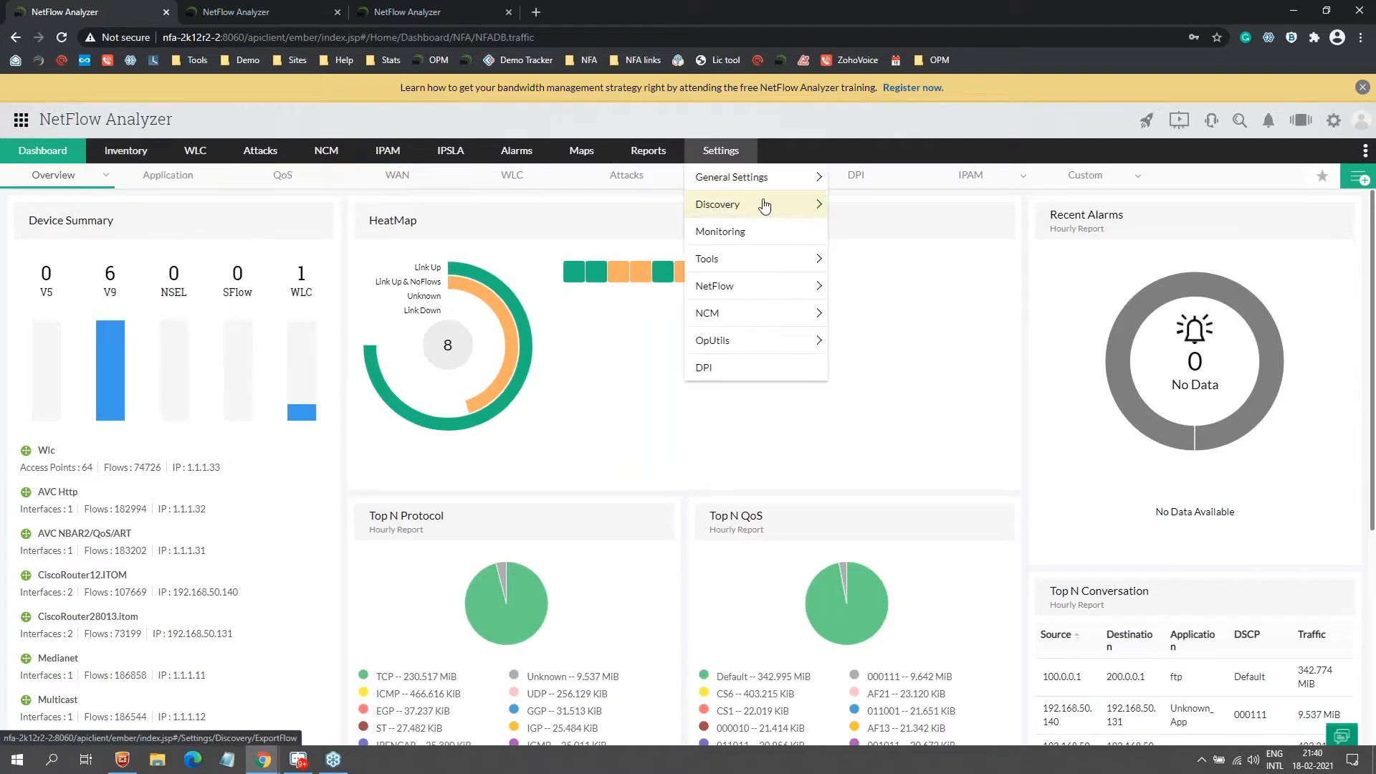
pyautogui.click(946, 209)
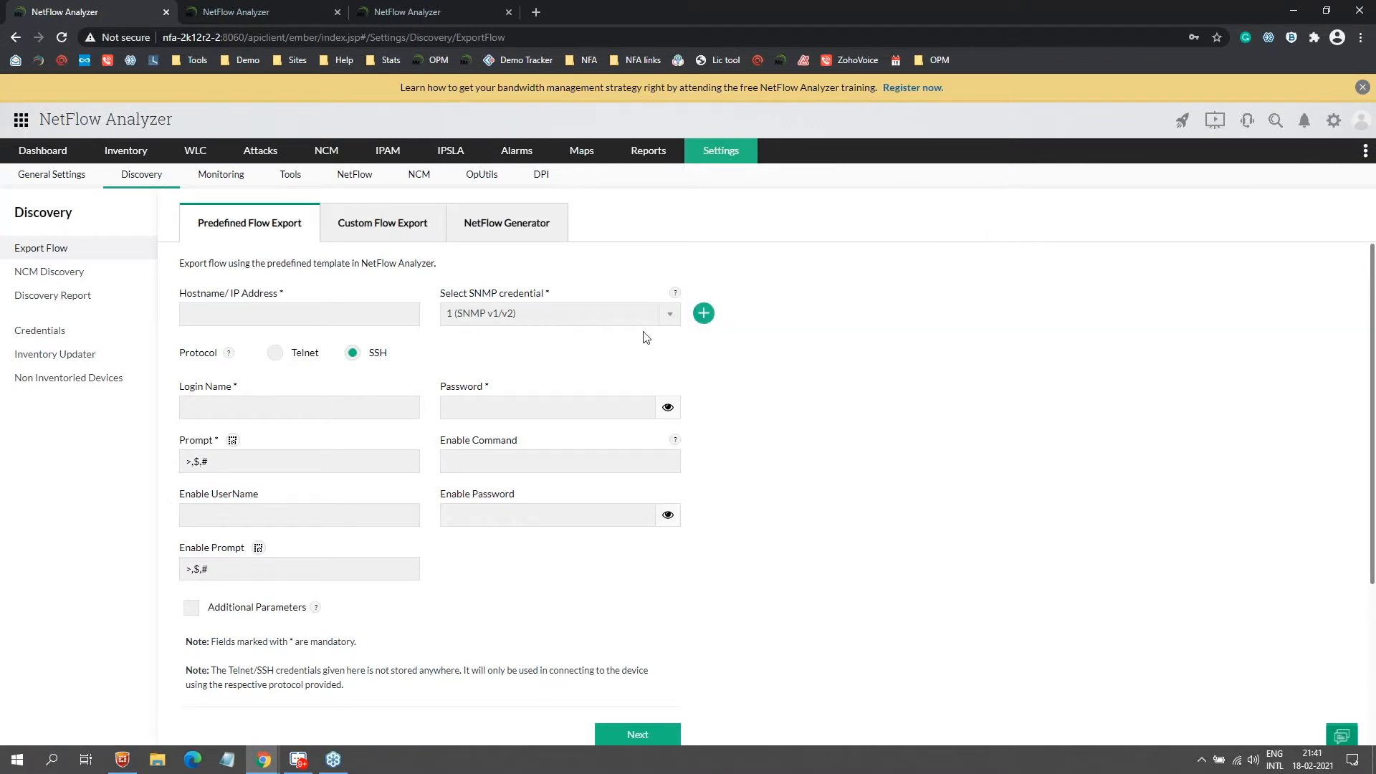
pyautogui.click(704, 314)
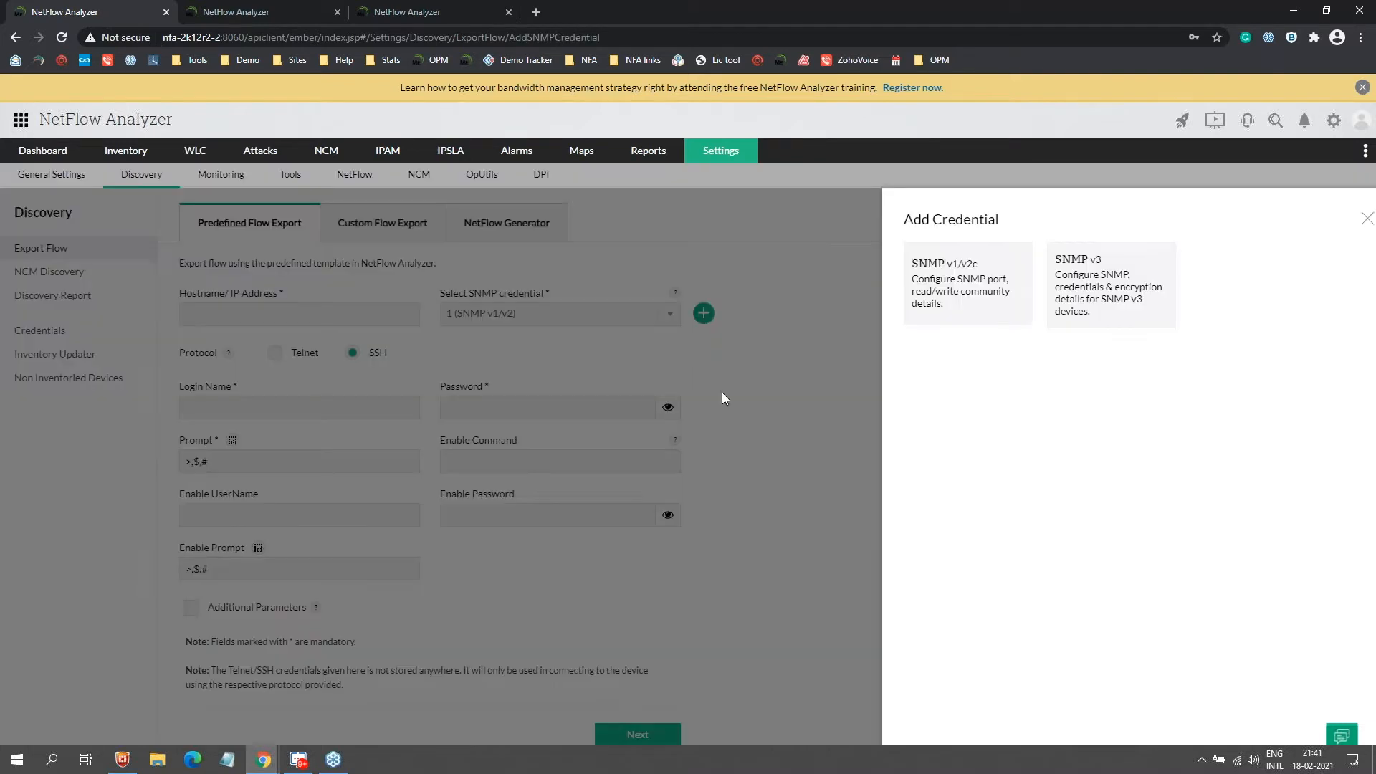
pyautogui.click(964, 285)
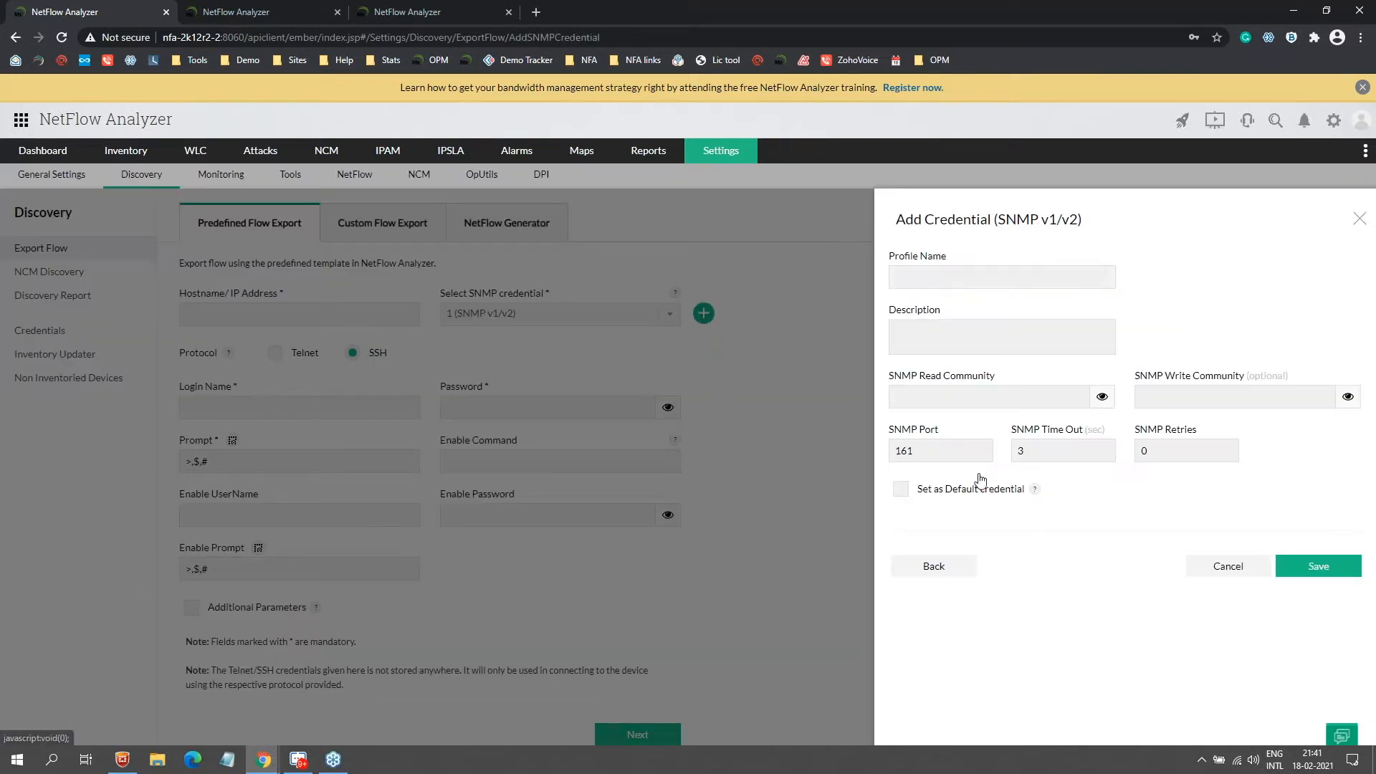
# Step: Back out of the Add Credential panel, close it, and focus the Hostname field
pyautogui.click(934, 396)
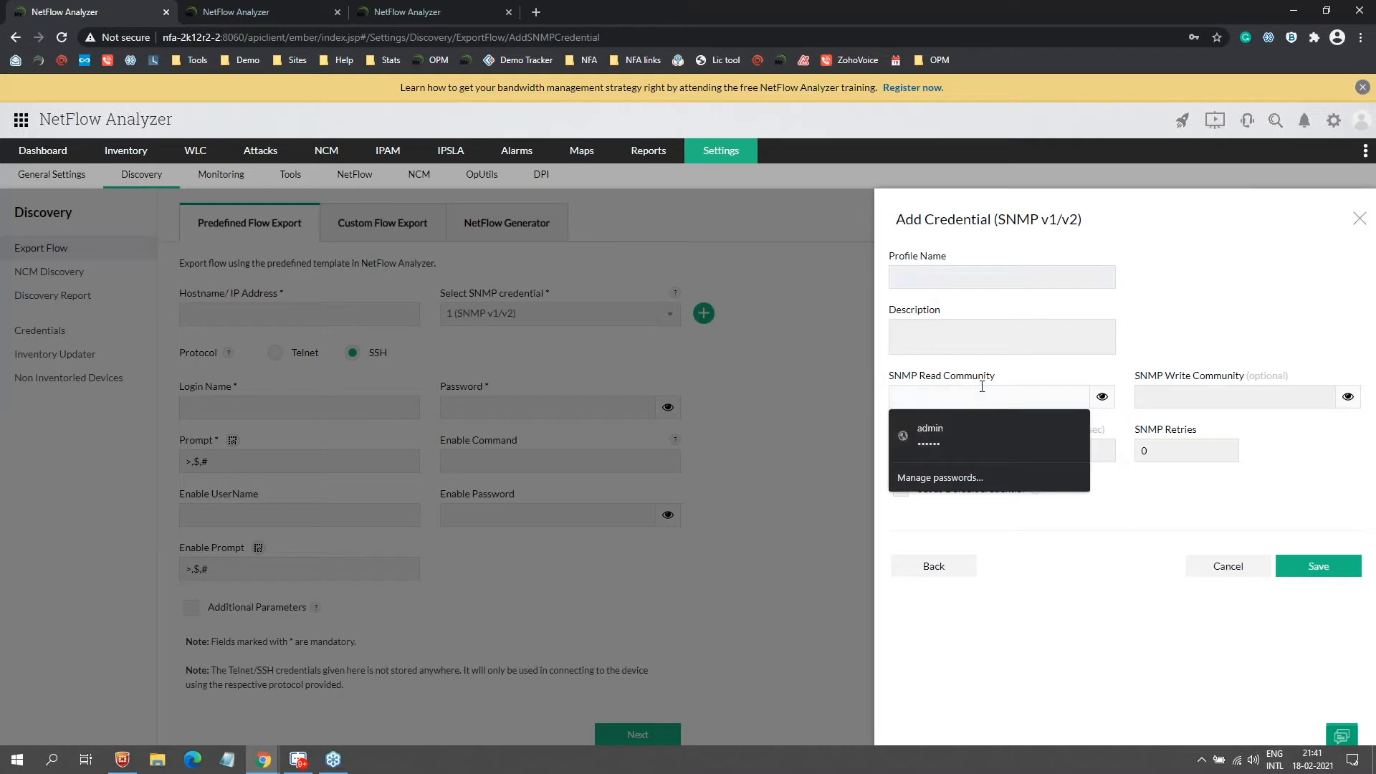
pyautogui.click(1009, 534)
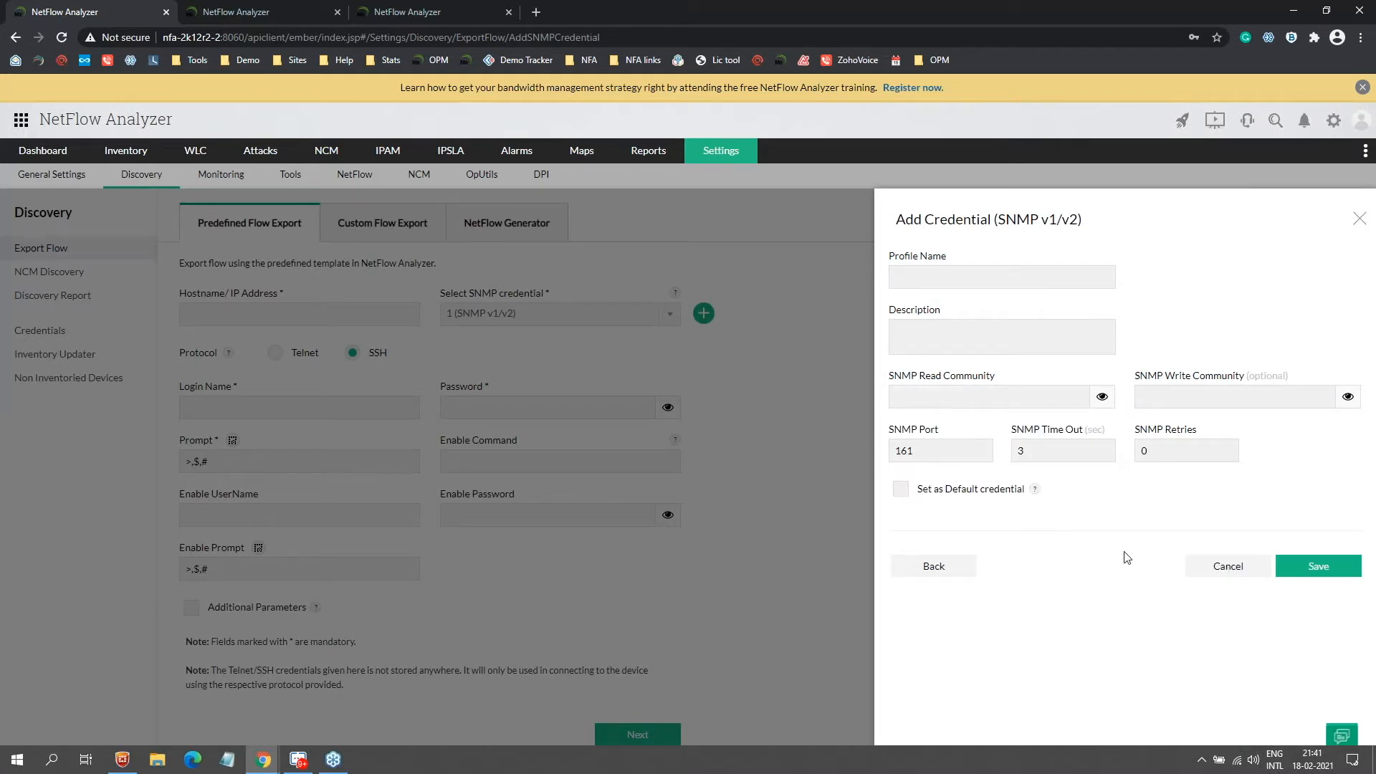
pyautogui.click(944, 574)
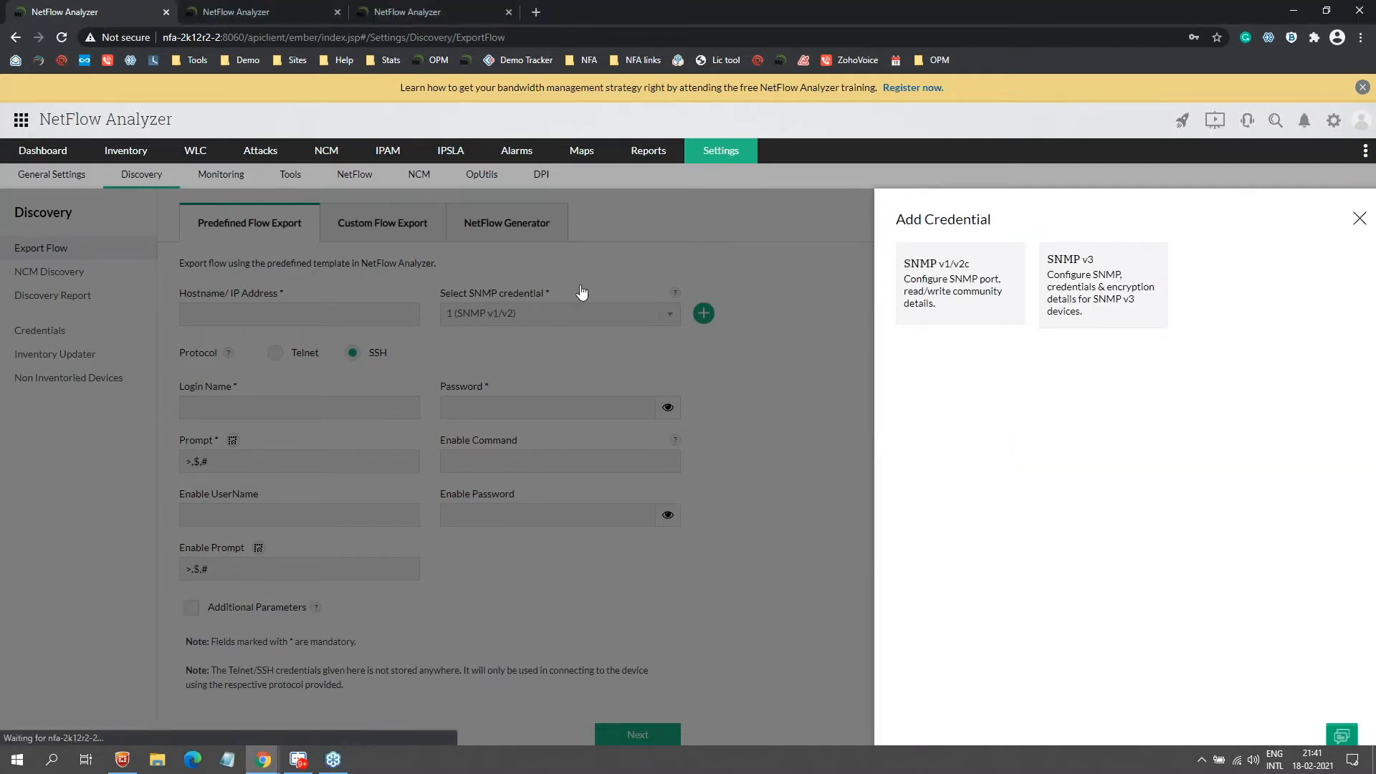
pyautogui.click(242, 311)
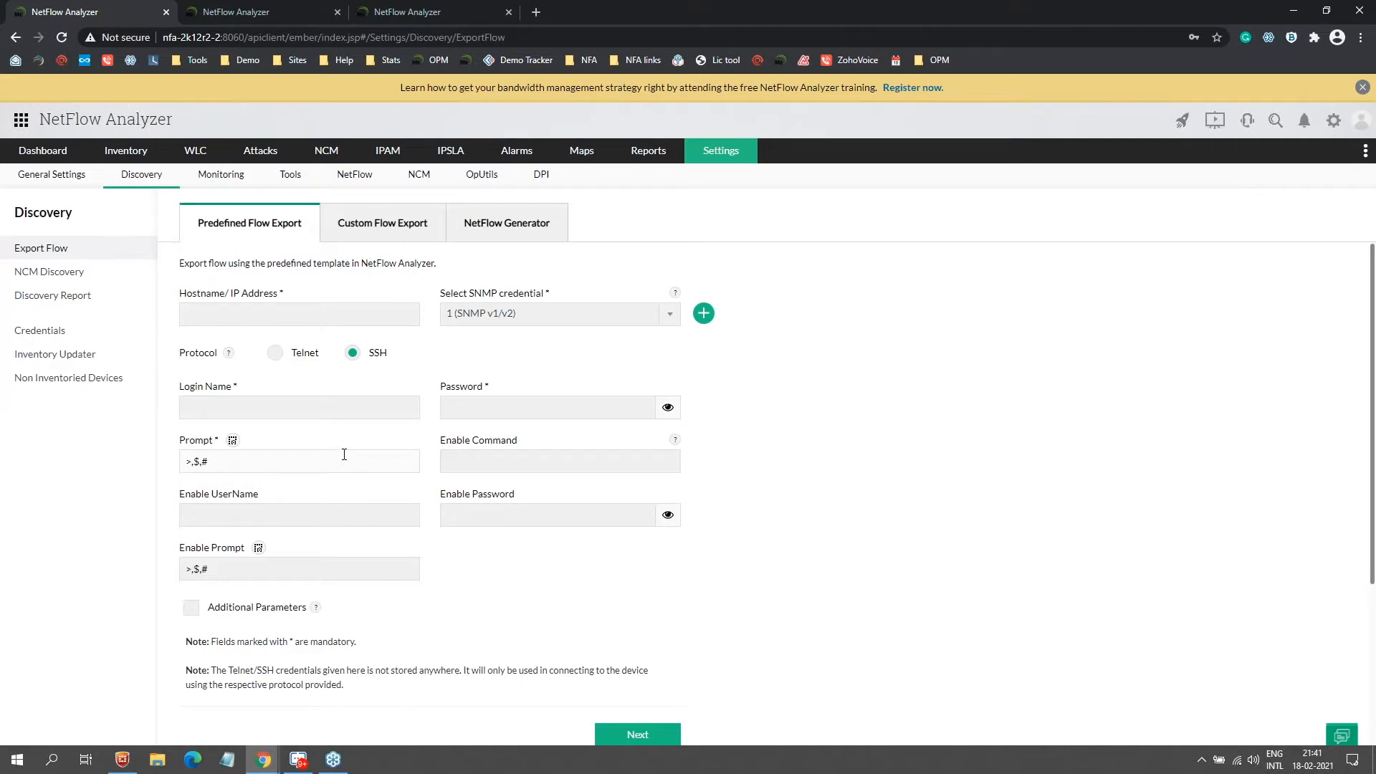
pyautogui.click(271, 312)
# Step: Enter host 192.168.50.140 and choose the Public (SNMP v1/v2) credential
pyautogui.press('Down')
pyautogui.press('Down')
pyautogui.press('Return')
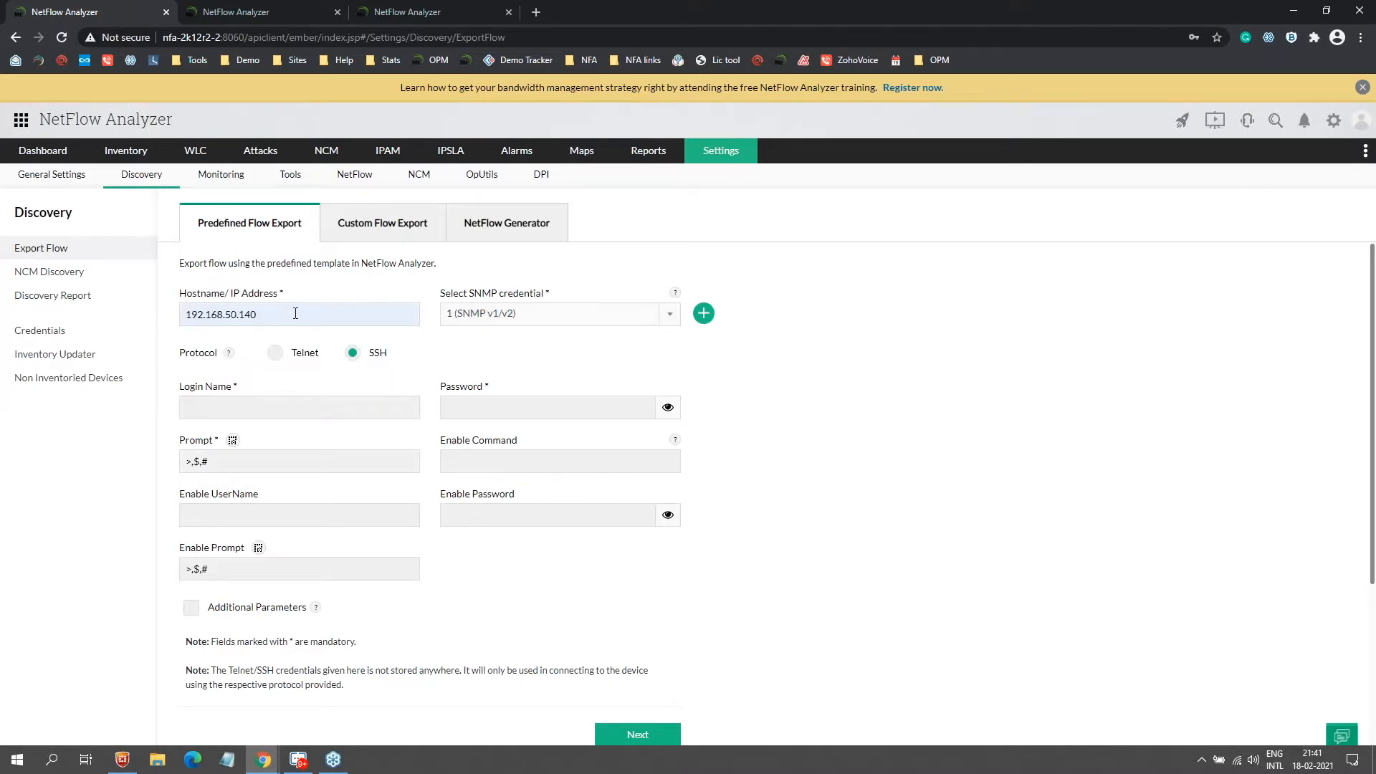
pyautogui.click(648, 314)
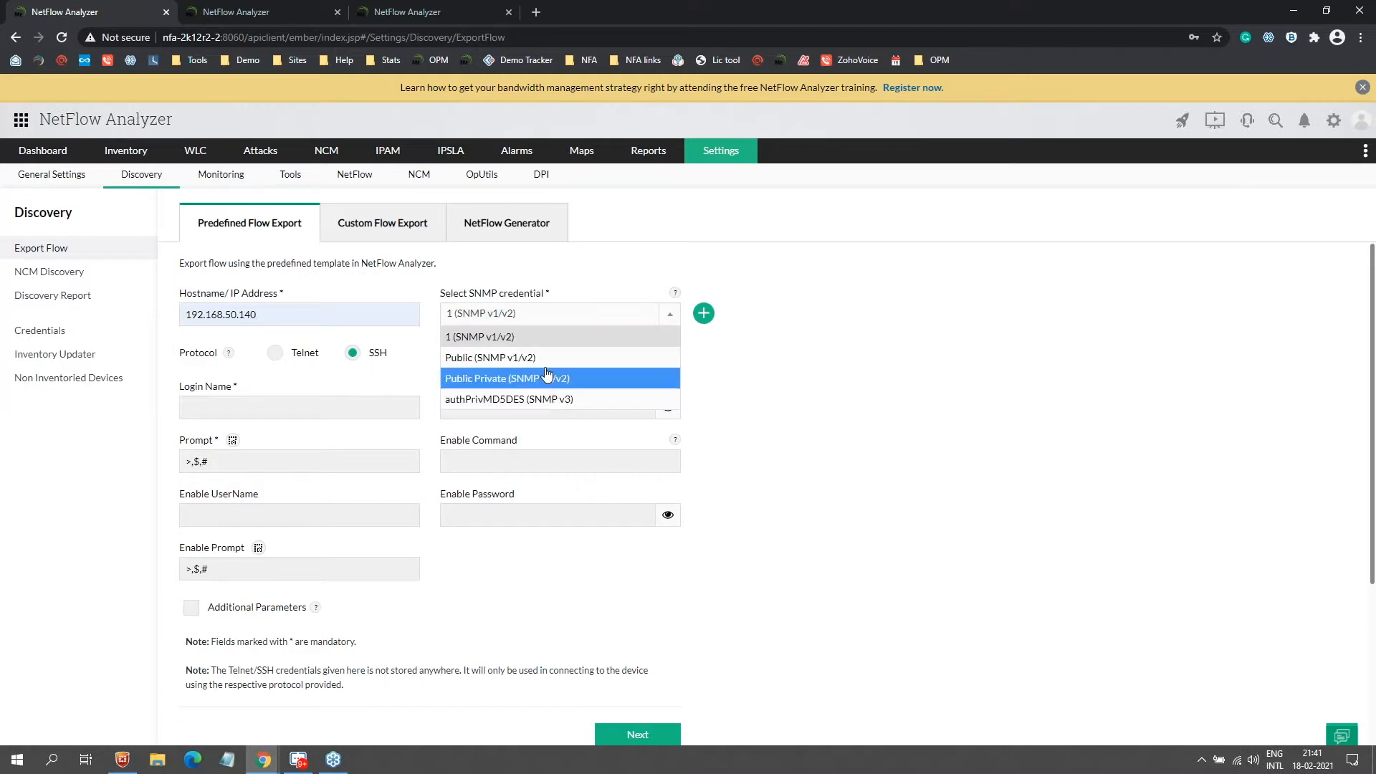
pyautogui.click(602, 356)
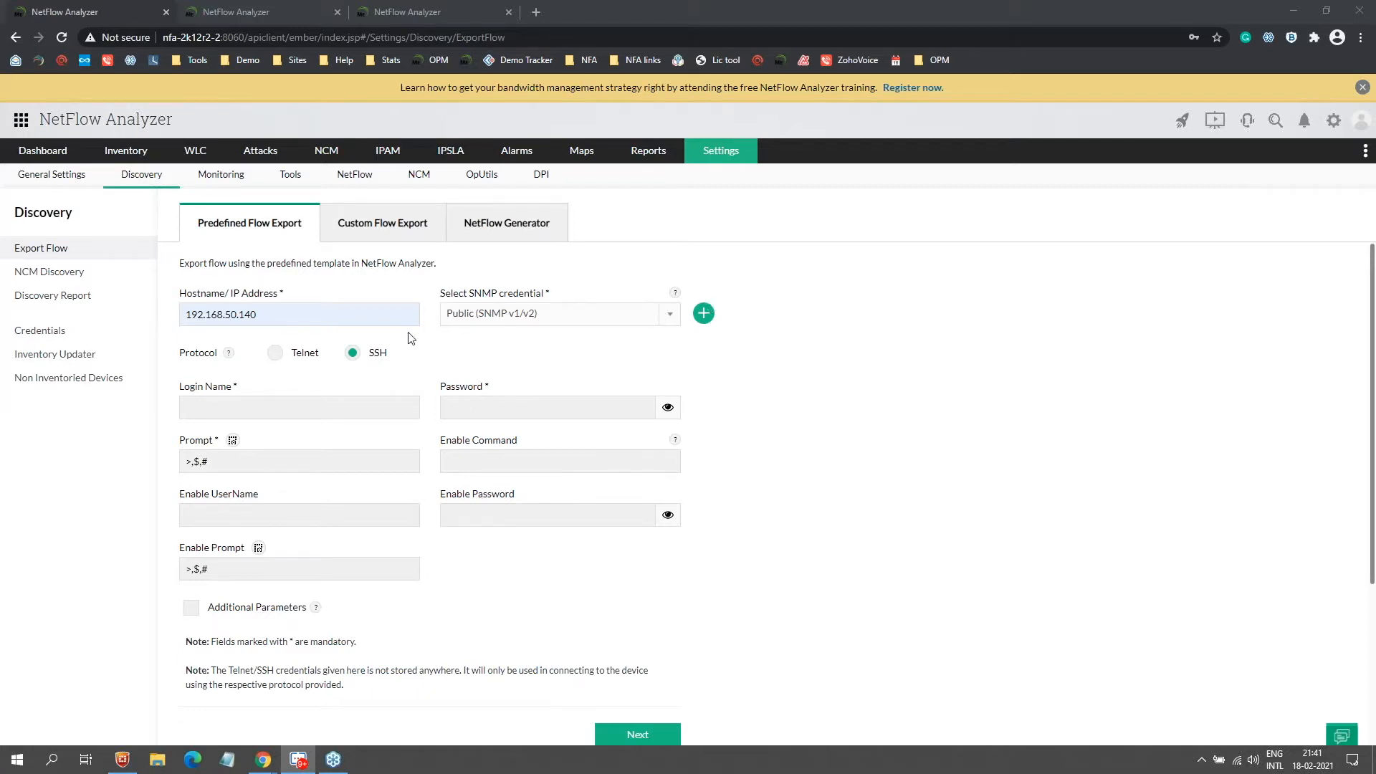
# Step: Fill in the SSH login name and enable password, then continue to testing
pyautogui.click(273, 404)
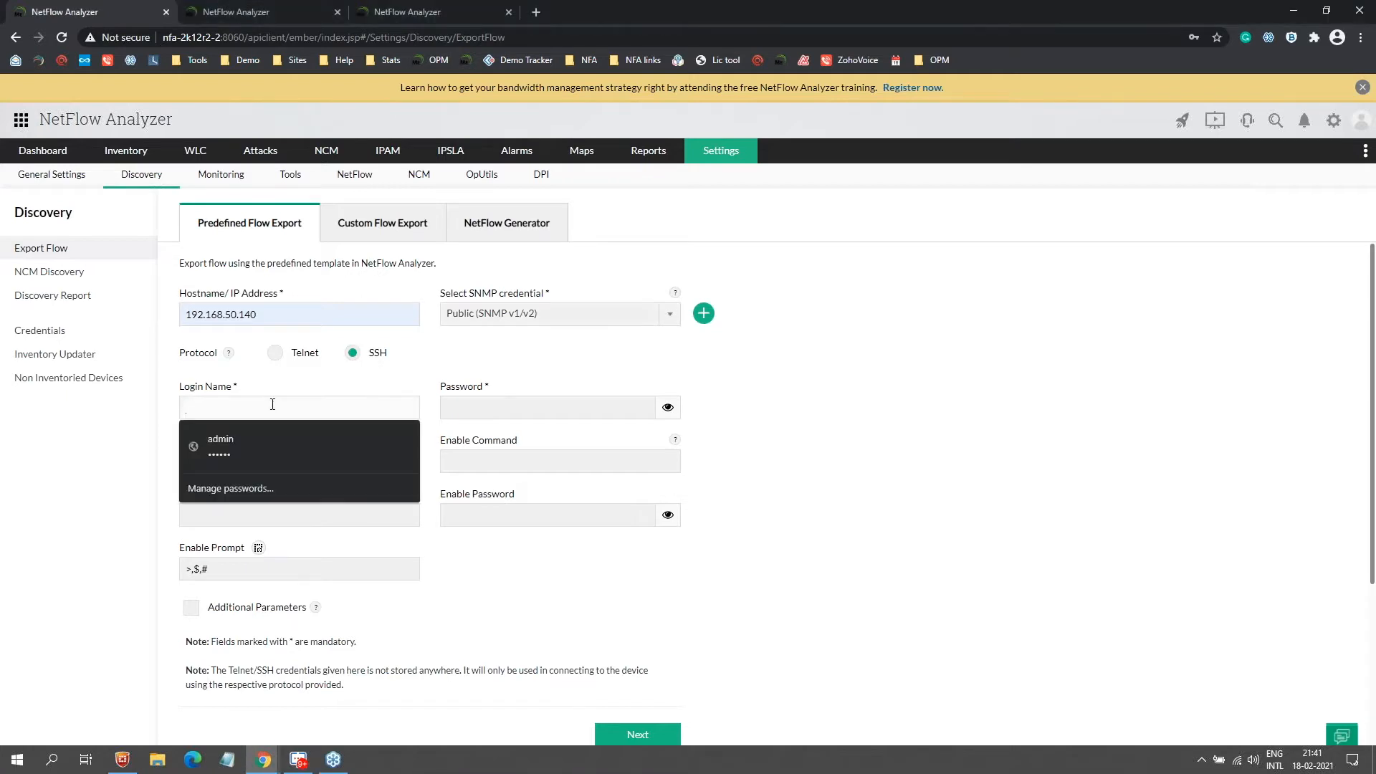
pyautogui.write('nfa')
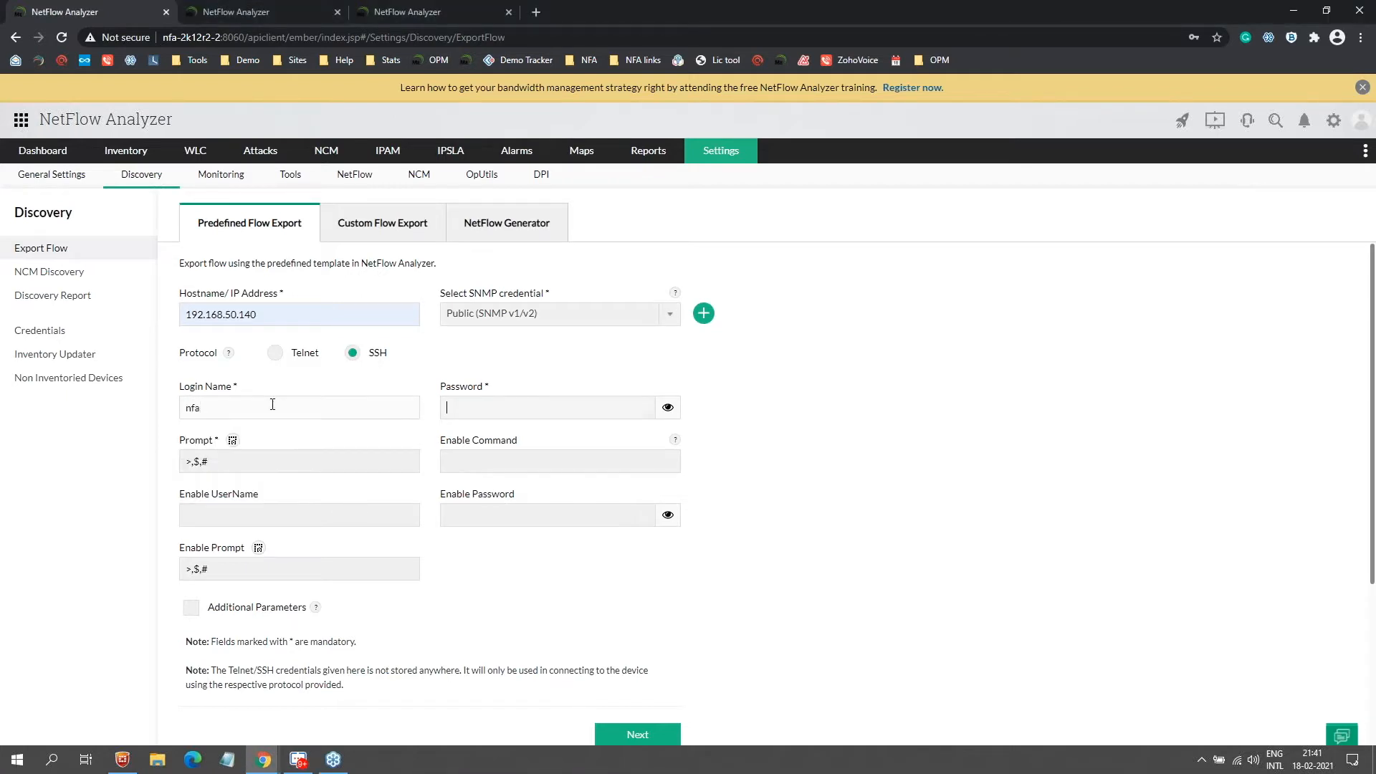
pyautogui.write('test')
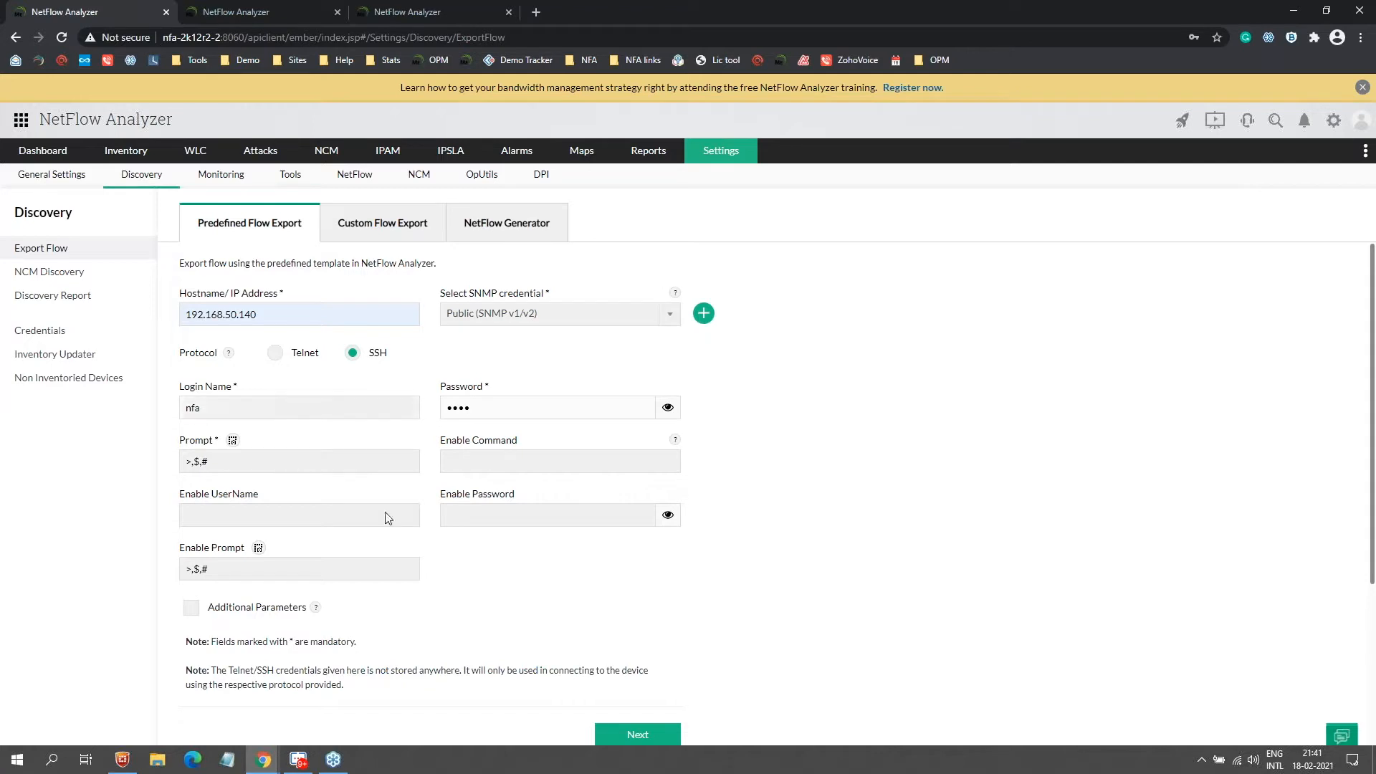
pyautogui.click(463, 506)
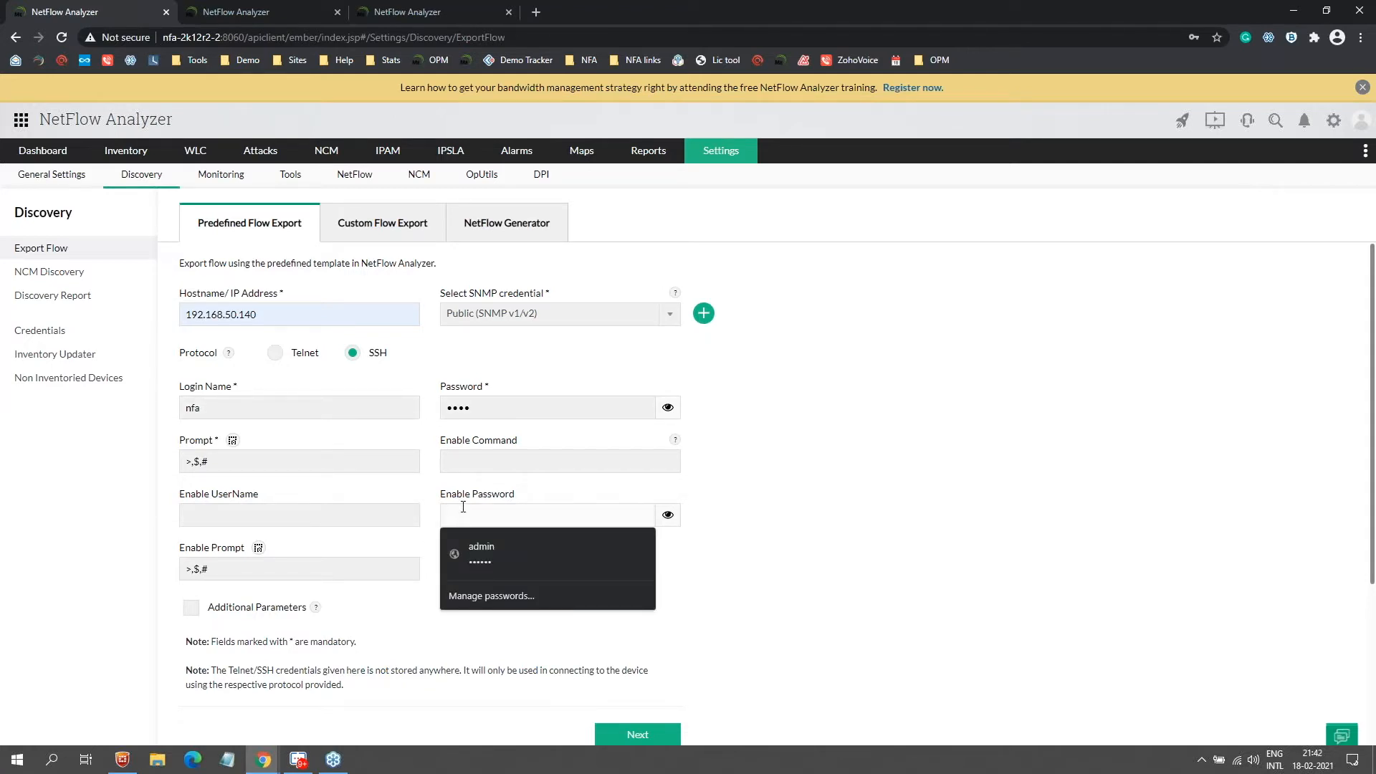
pyautogui.write('admin')
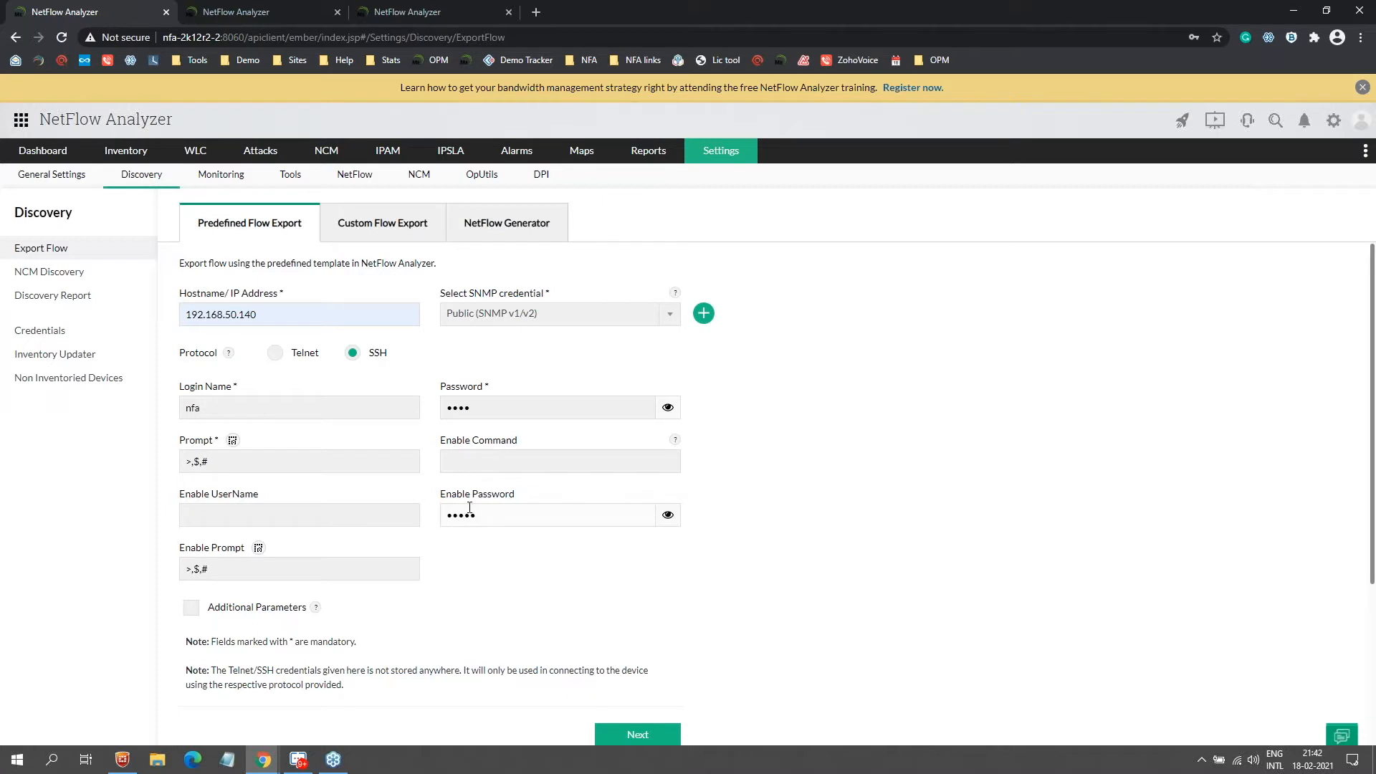
pyautogui.scroll(-3, 188, 318)
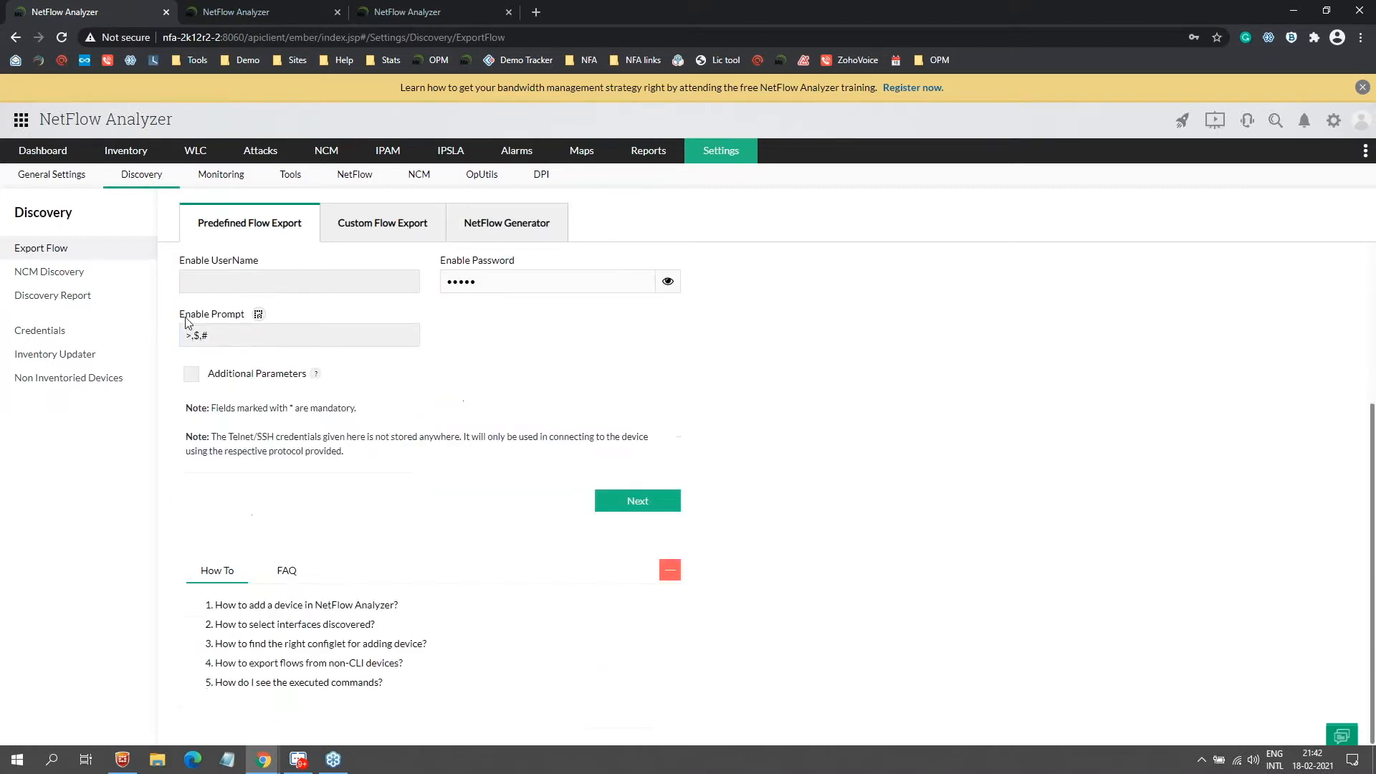
pyautogui.click(620, 508)
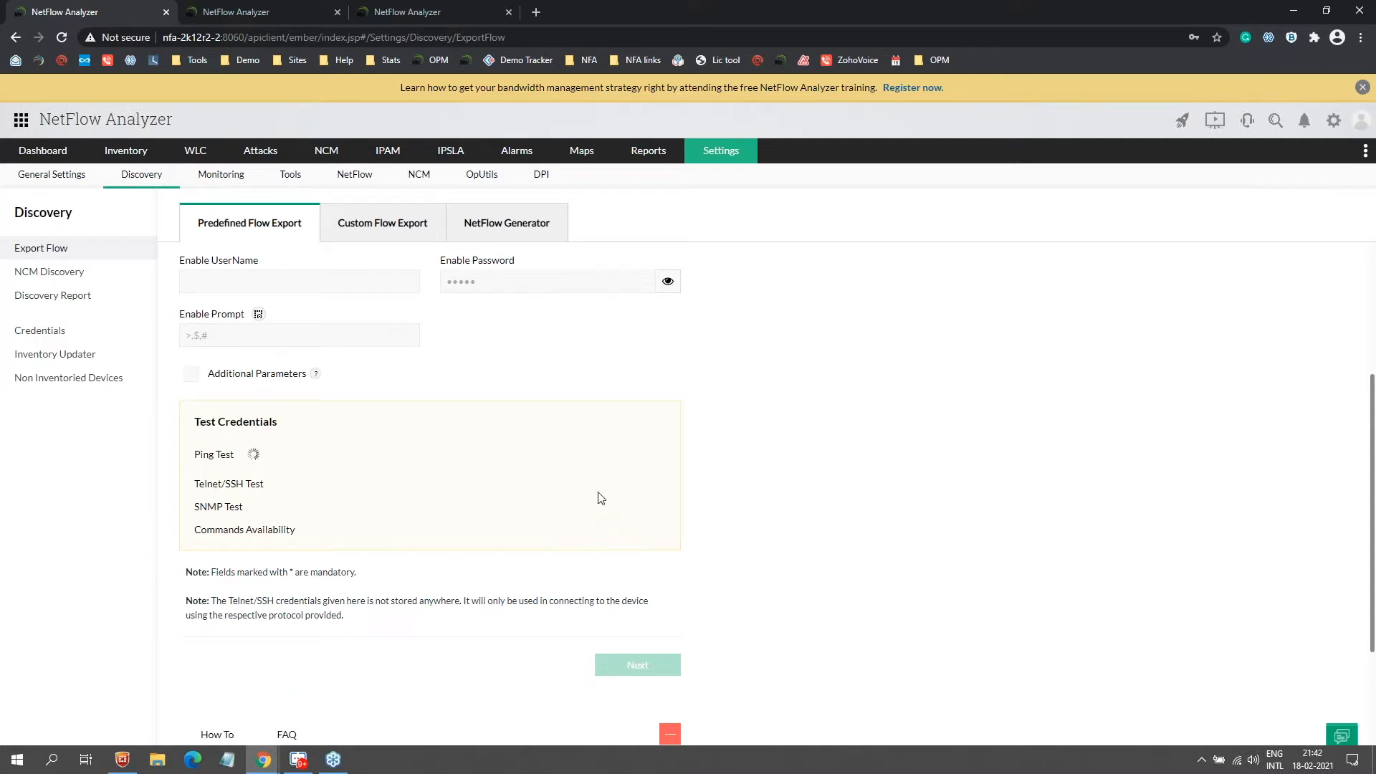
# Step: Decline Chrome's password save and let the credential tests load the Cisco_Integrated_Services_Router configlet
pyautogui.scroll(3, 372, 301)
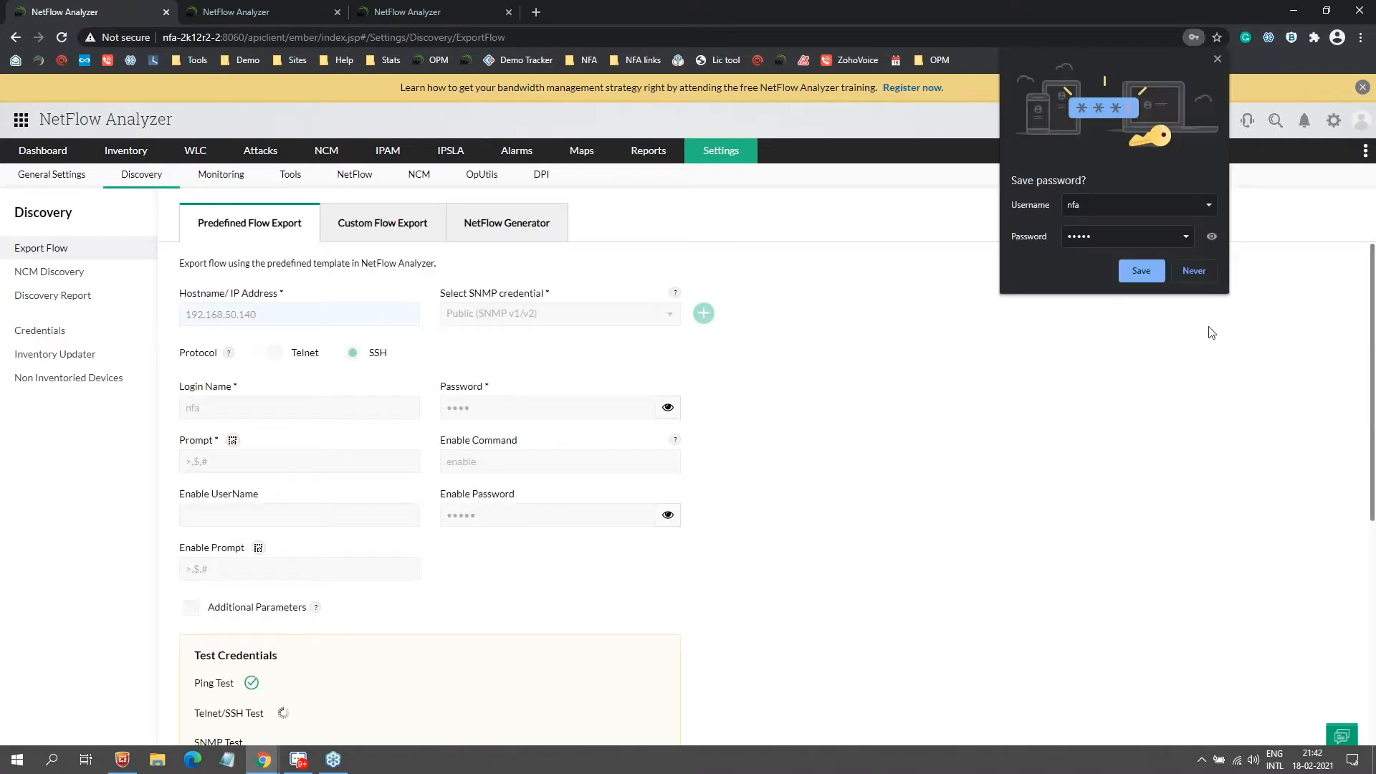
pyautogui.click(1192, 270)
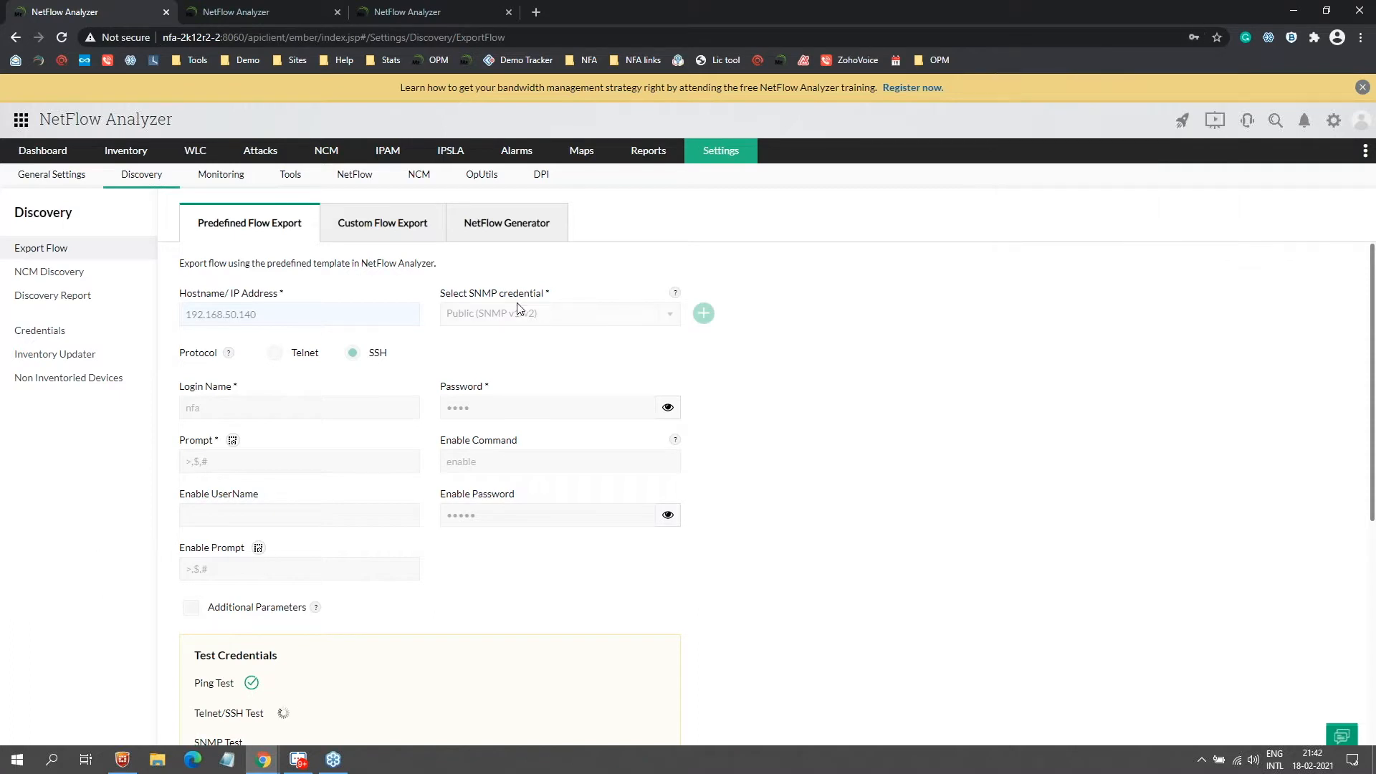
pyautogui.scroll(-5, 360, 547)
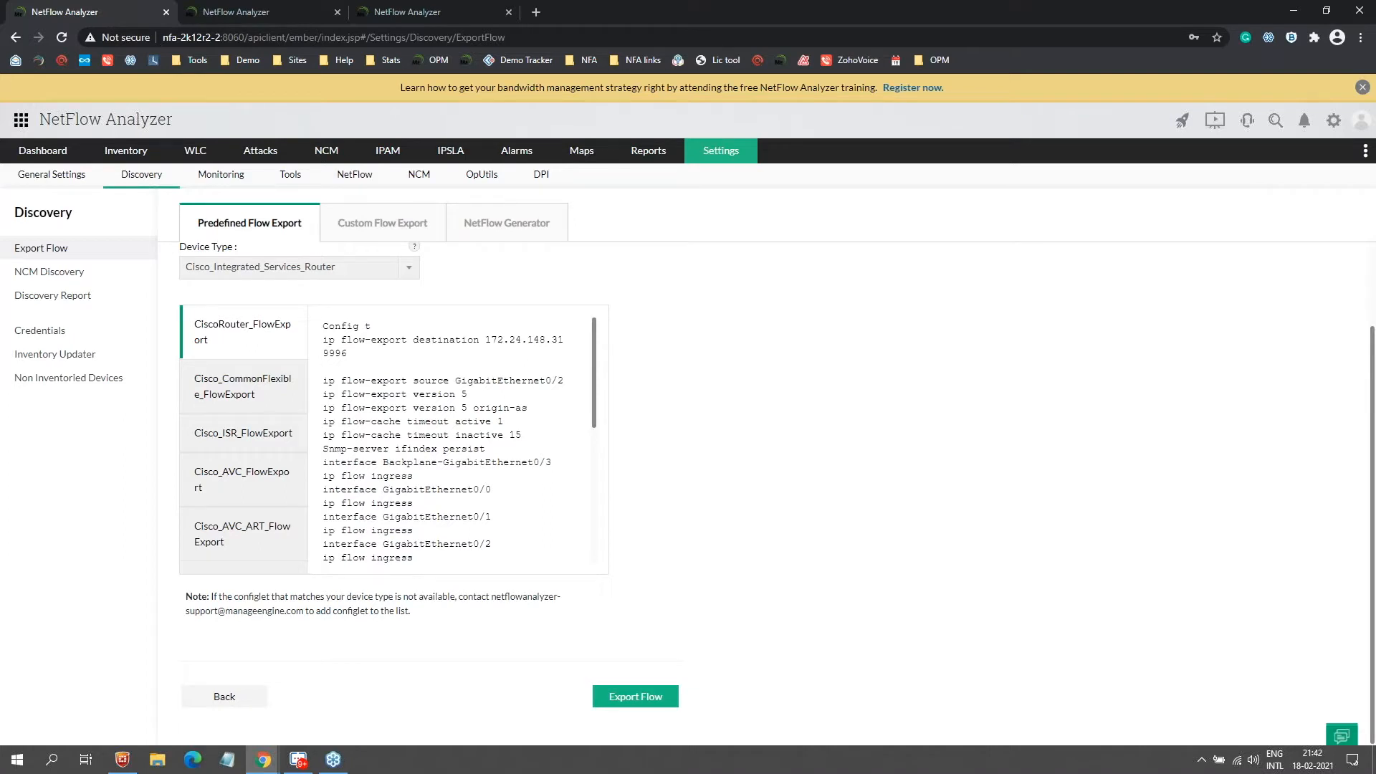
# Step: Keep GigabitEthernet0/2 as the flow export source interface
pyautogui.scroll(1, 417, 436)
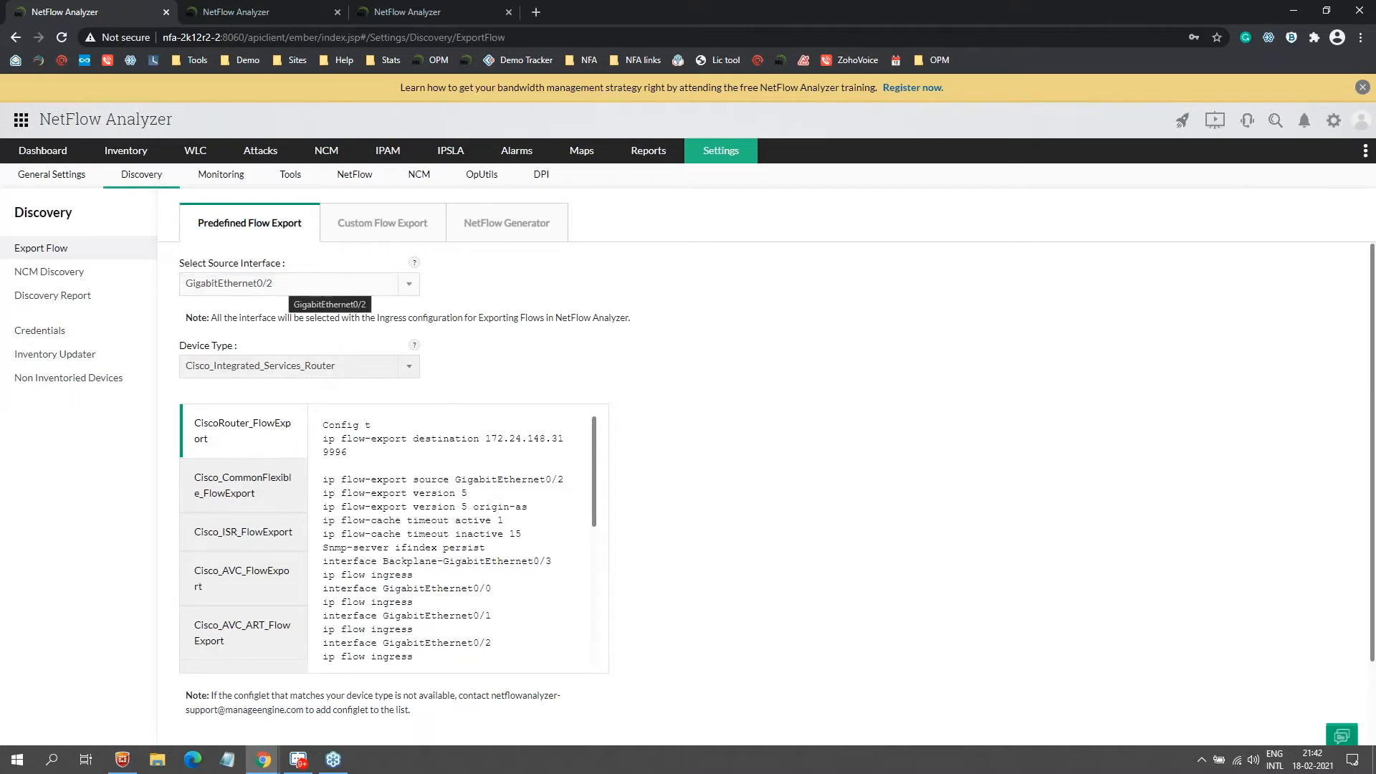
pyautogui.click(283, 285)
pyautogui.click(248, 411)
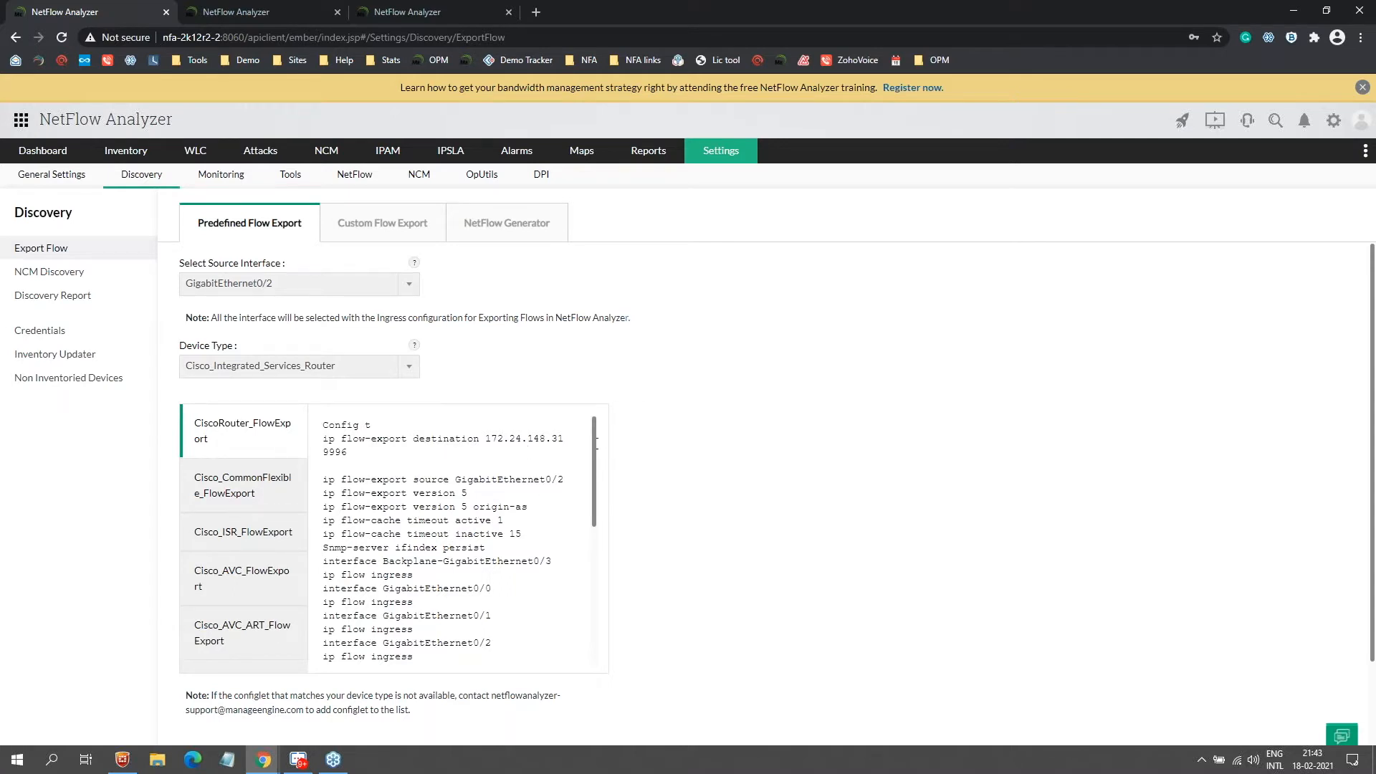
# Step: Review the CiscoRouter_FlowExport configlet commands for destination 172.24.148.31
pyautogui.scroll(-4, 602, 573)
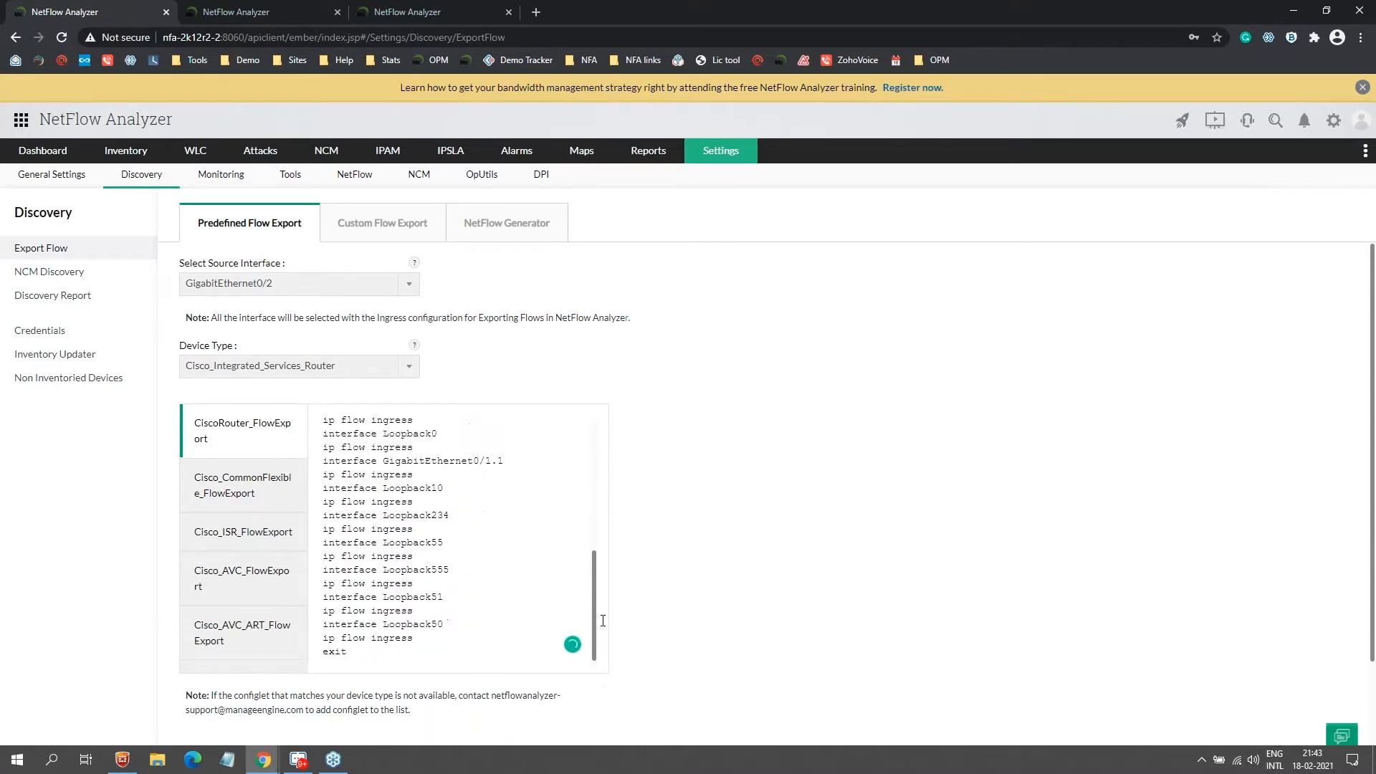
pyautogui.scroll(4, 602, 620)
pyautogui.scroll(-4, 467, 544)
pyautogui.scroll(4, 459, 546)
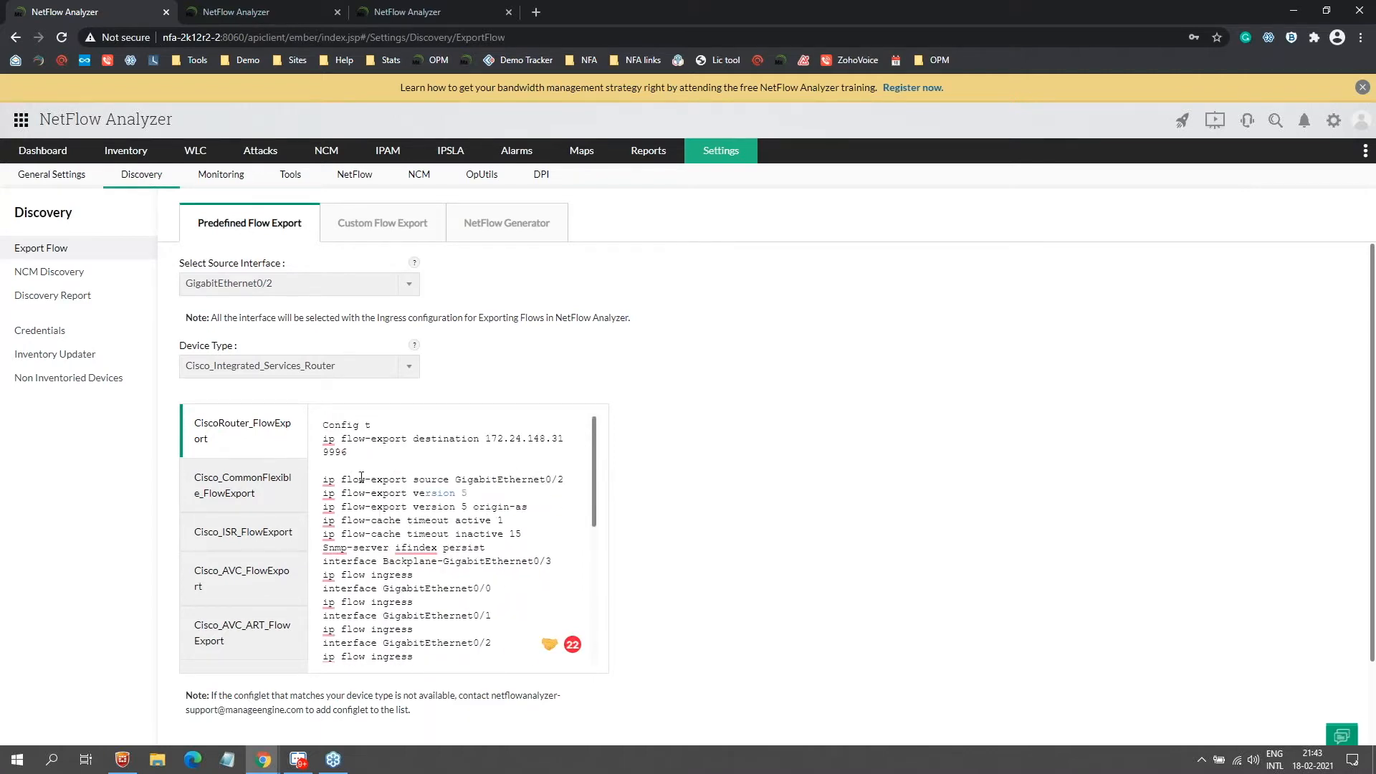
pyautogui.scroll(-5, 440, 480)
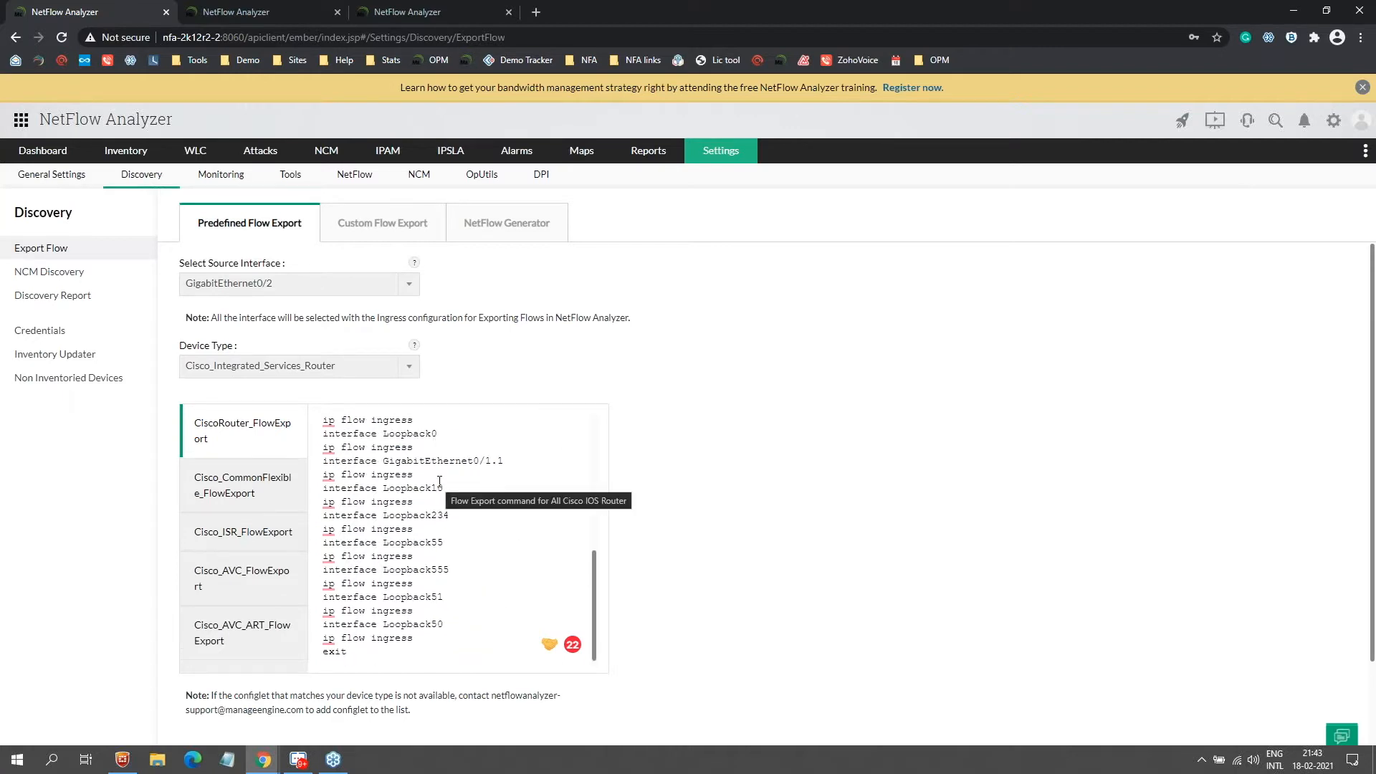
pyautogui.scroll(-2, 700, 544)
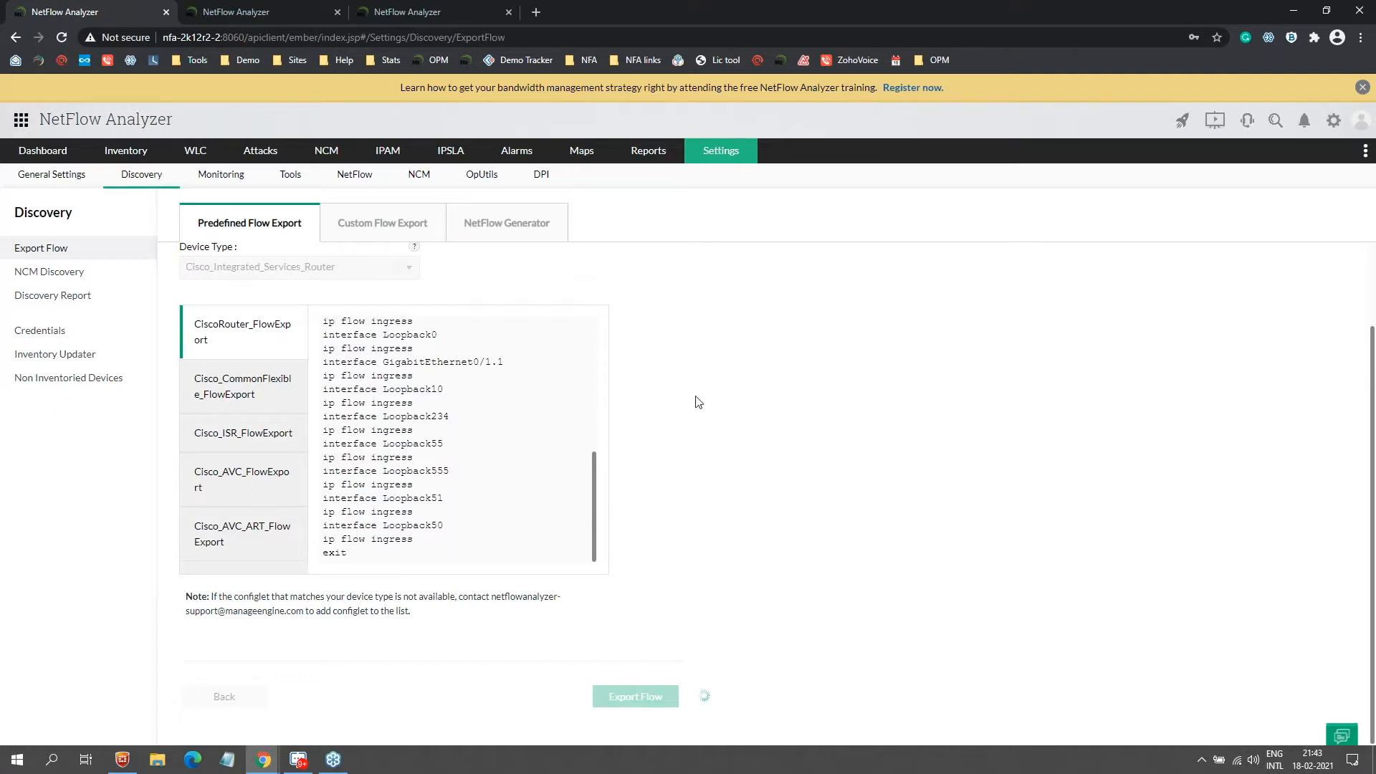
pyautogui.scroll(5, 372, 426)
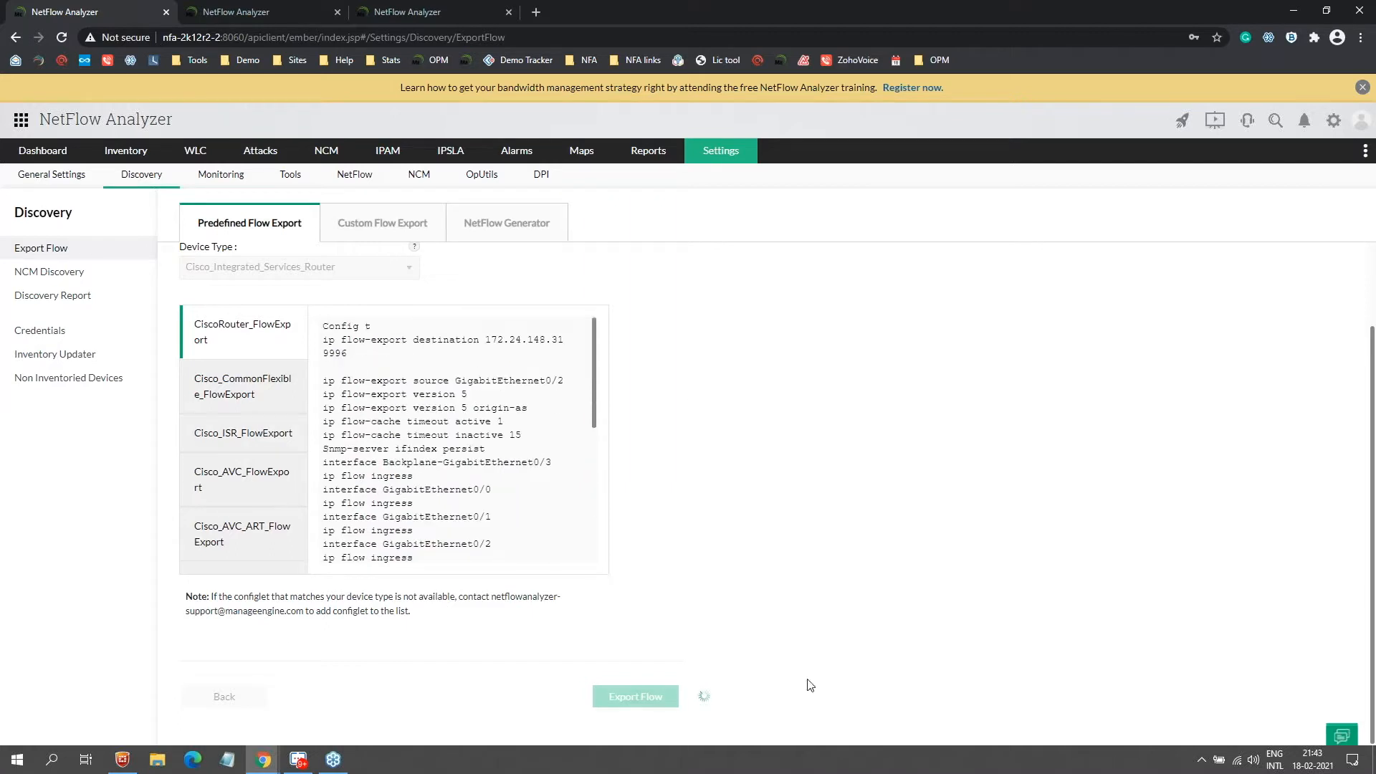
pyautogui.scroll(2, 513, 447)
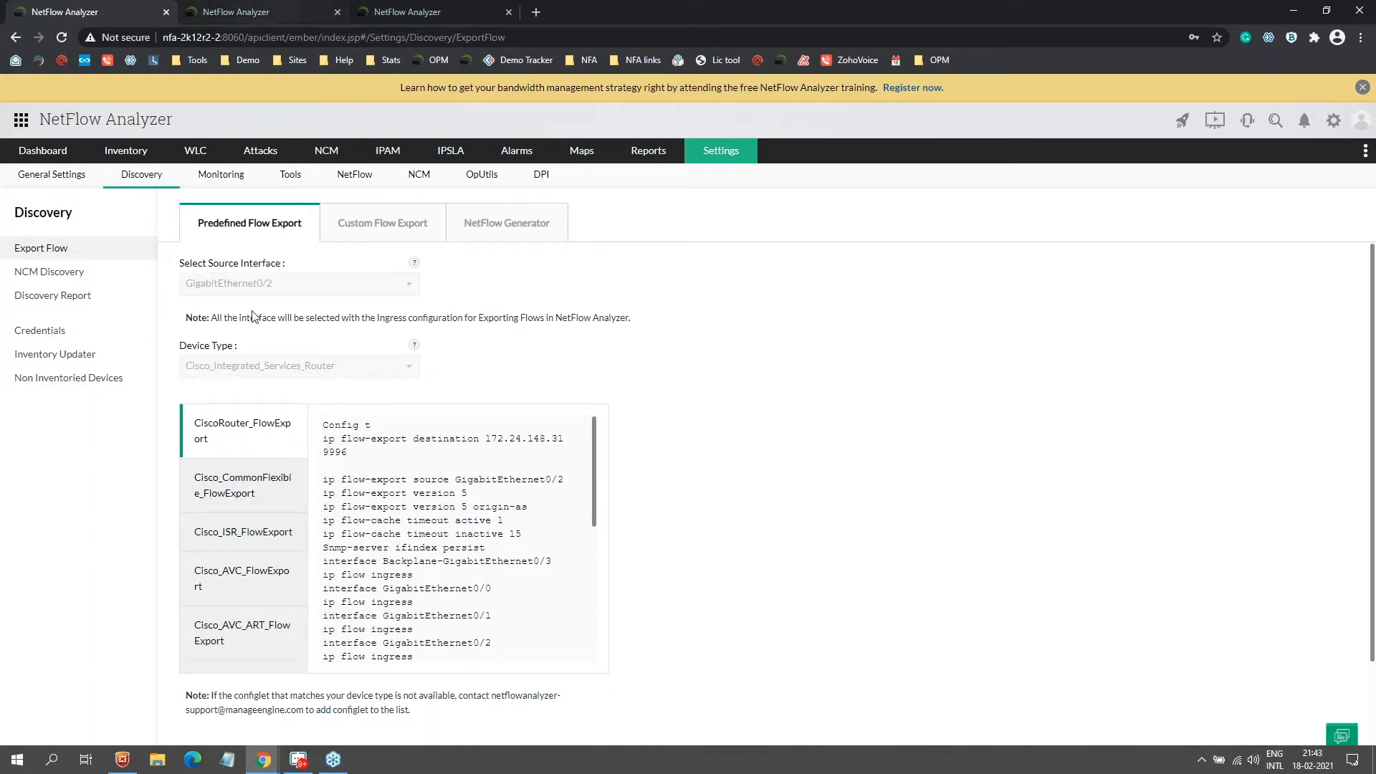
pyautogui.click(230, 16)
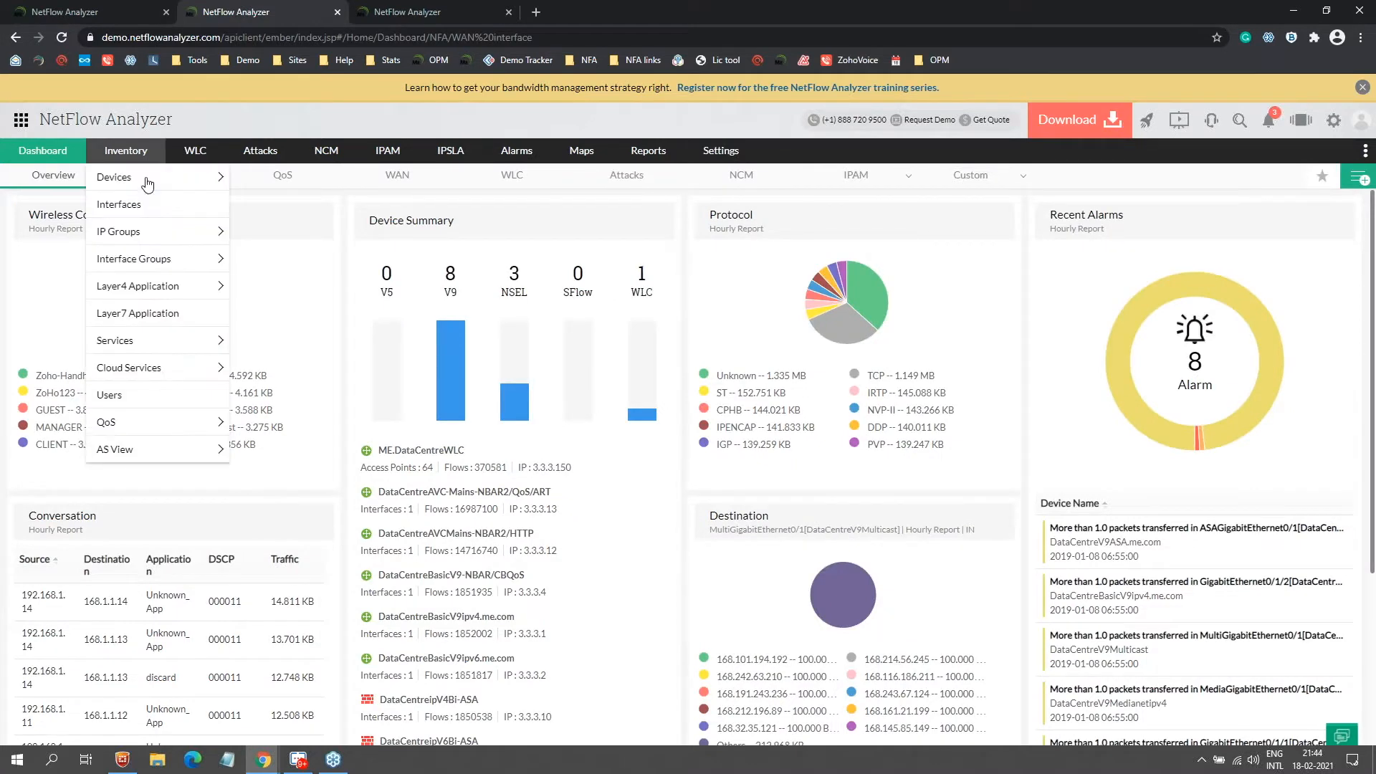
# Step: Browse the demo's Inventory device and interface lists, then return to the Export Flow page
pyautogui.click(147, 184)
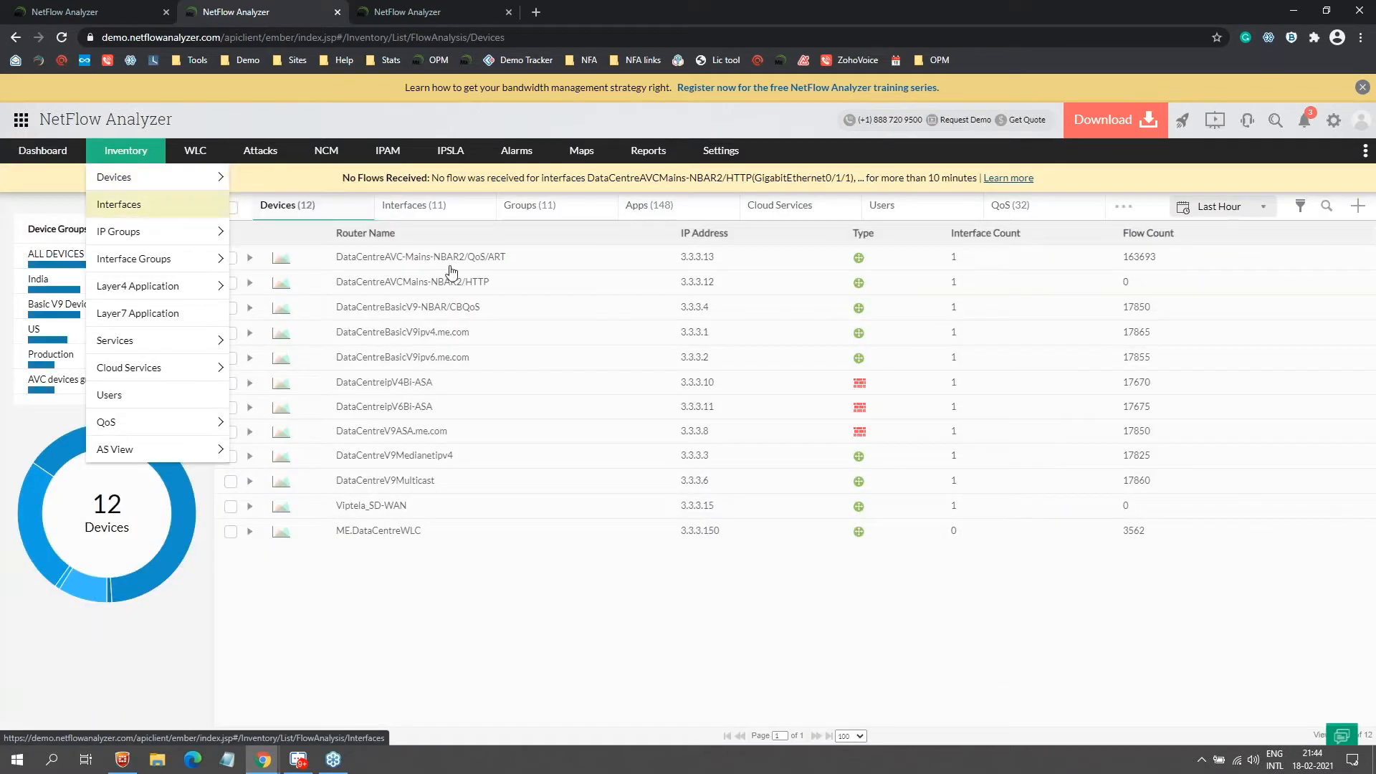
pyautogui.click(425, 208)
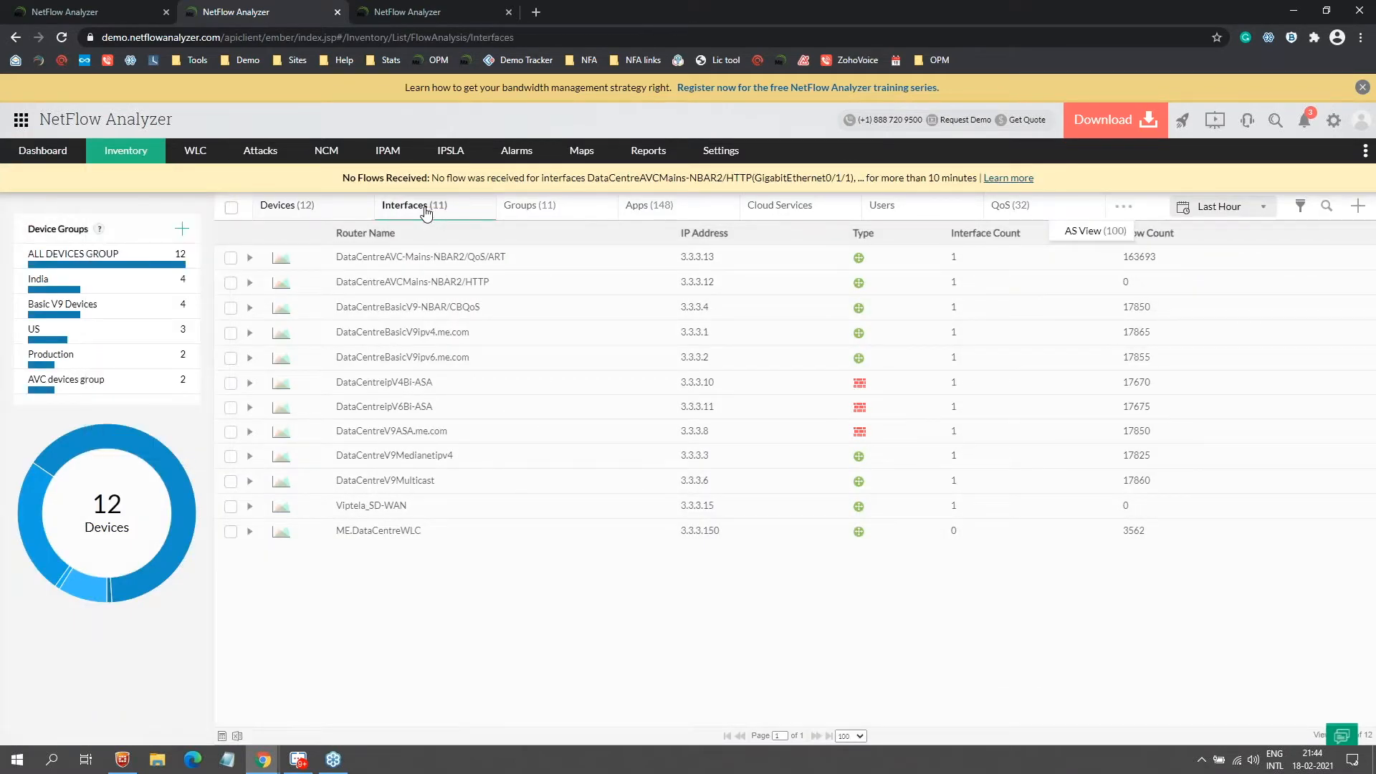
pyautogui.click(310, 183)
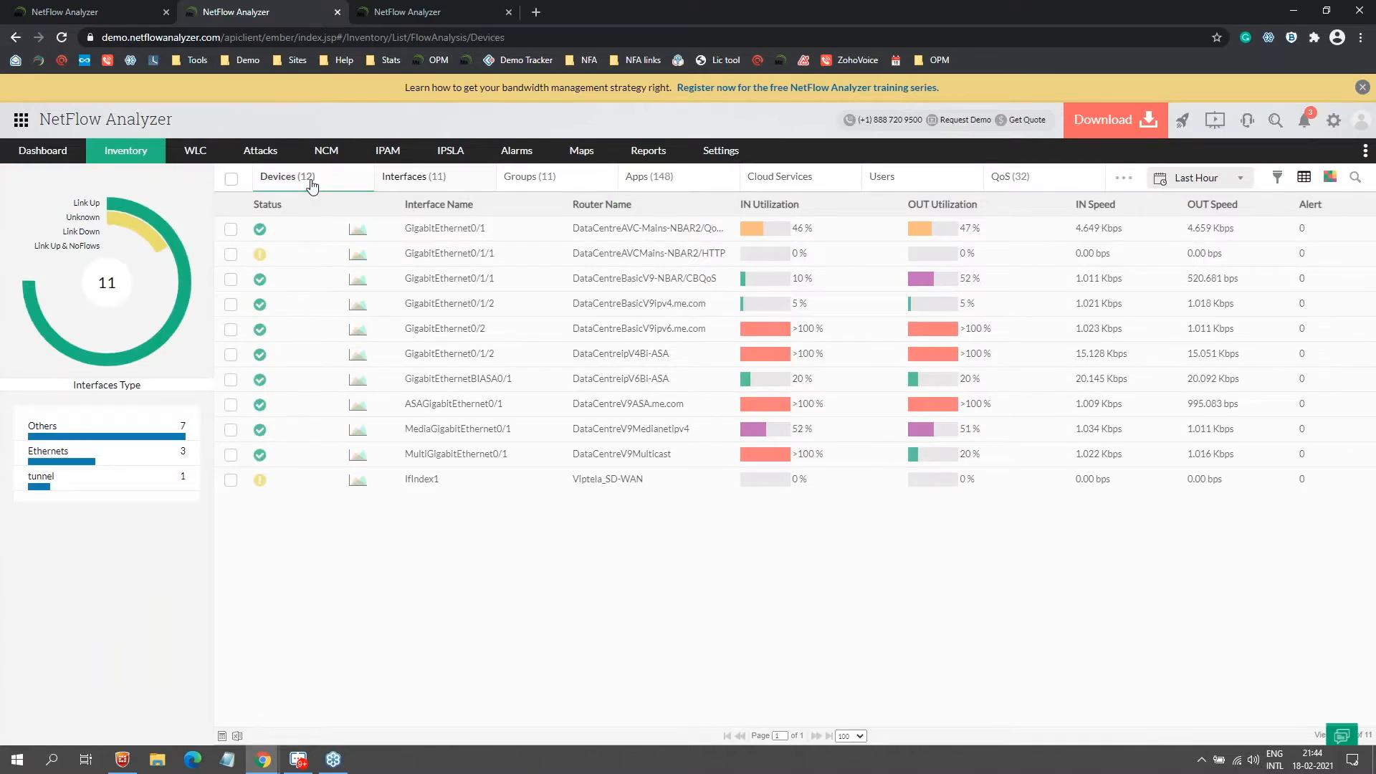
pyautogui.click(312, 180)
pyautogui.click(79, 12)
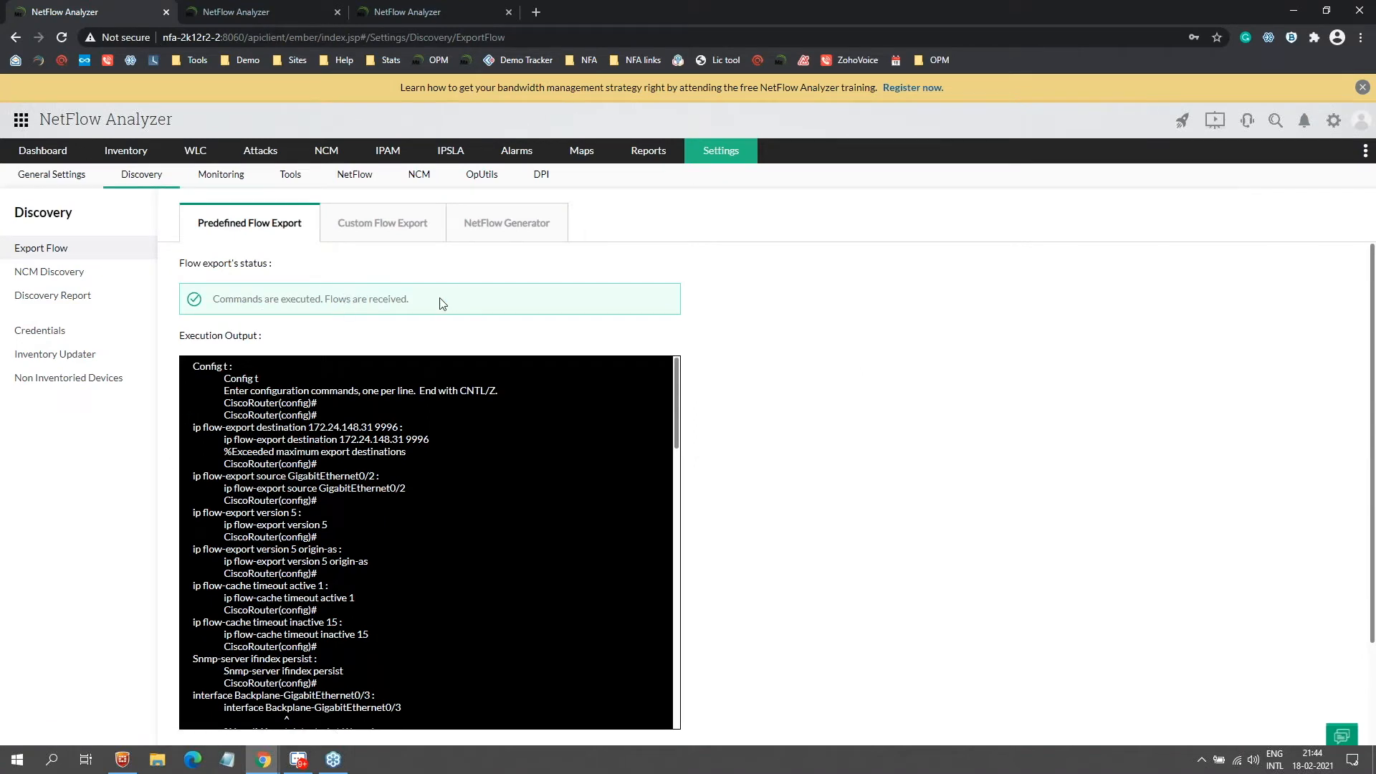
# Step: Scroll through the flow-export command execution output
pyautogui.scroll(-10, 473, 451)
pyautogui.scroll(-2, 707, 464)
pyautogui.scroll(2, 472, 452)
pyautogui.scroll(-6, 473, 451)
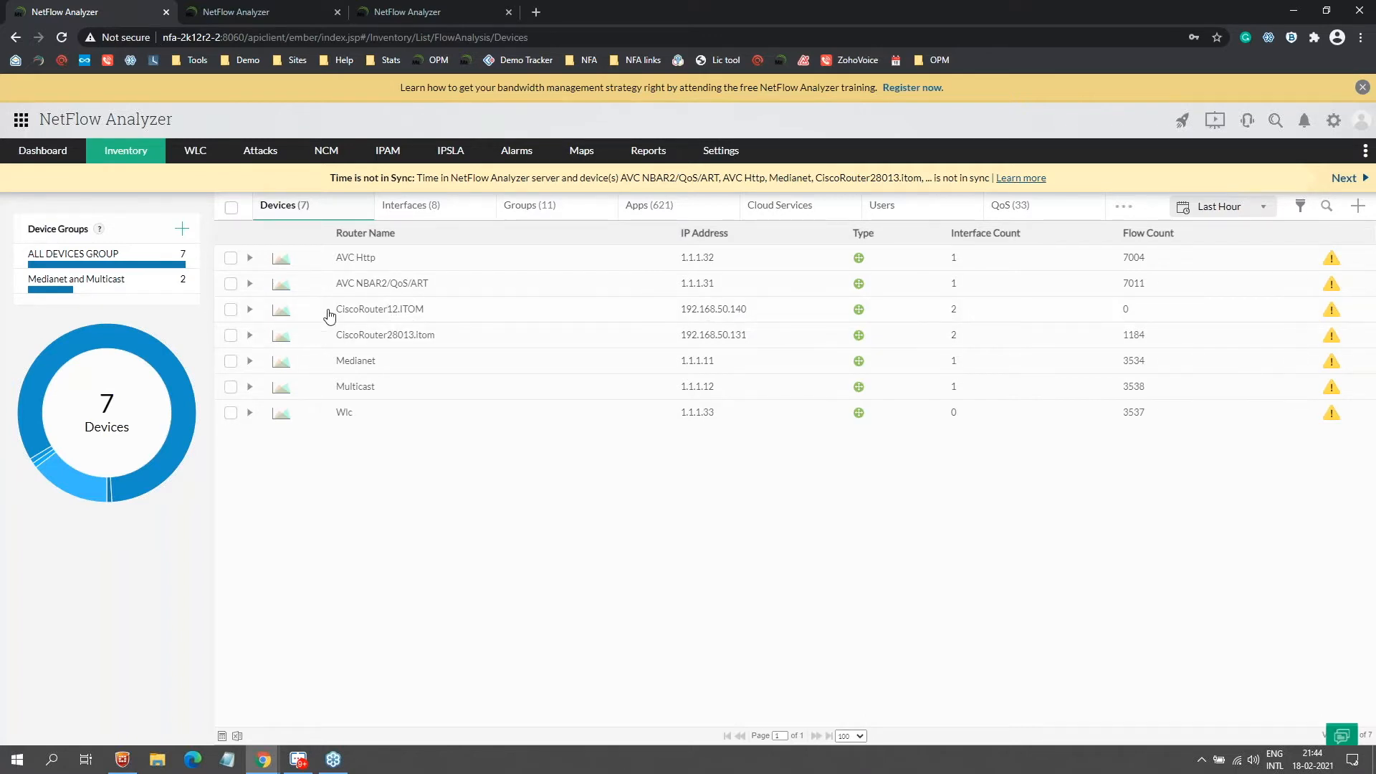
# Step: Tick DataCentreBasicV9ipv4.me.com in the demo device list and bring up the slideshow
pyautogui.click(247, 9)
pyautogui.click(429, 336)
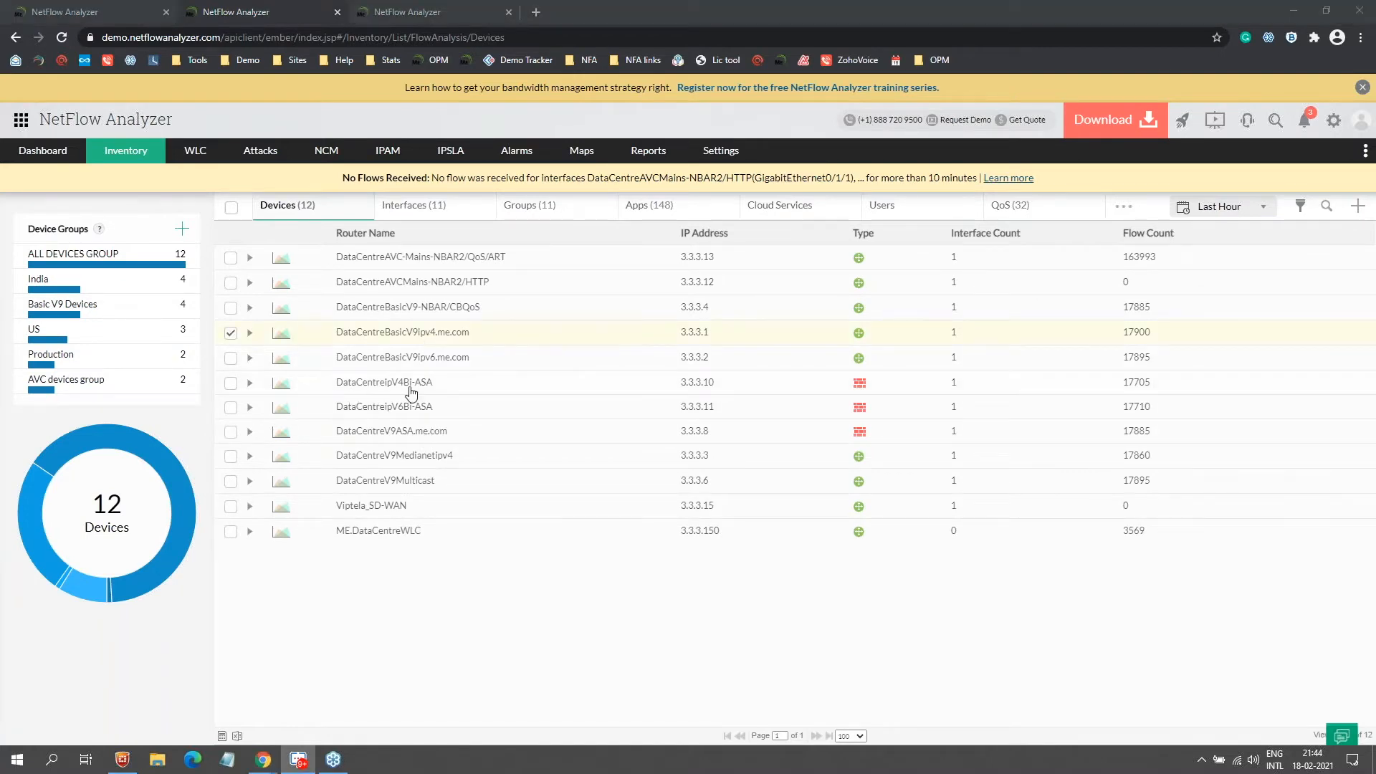
pyautogui.hotkey('alt', 'Tab')
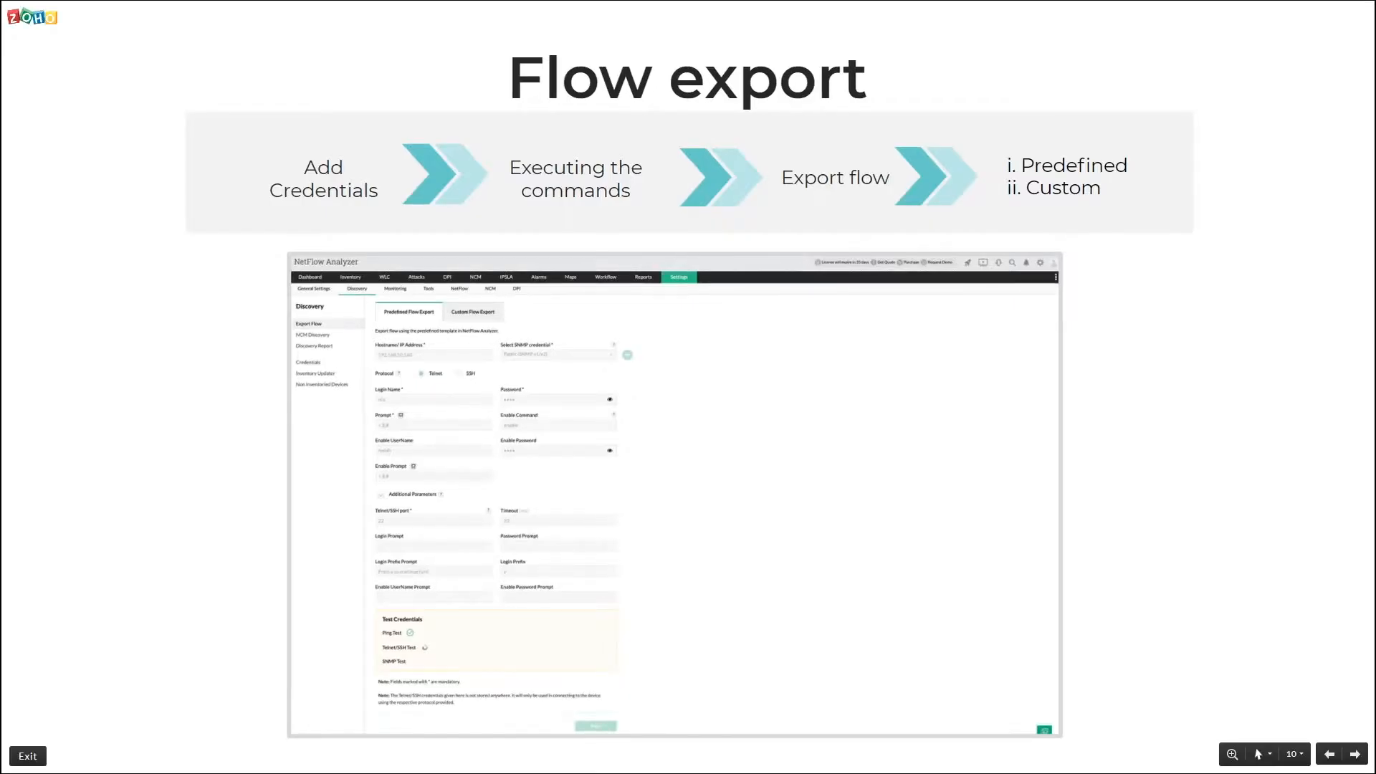
pyautogui.press('Right')
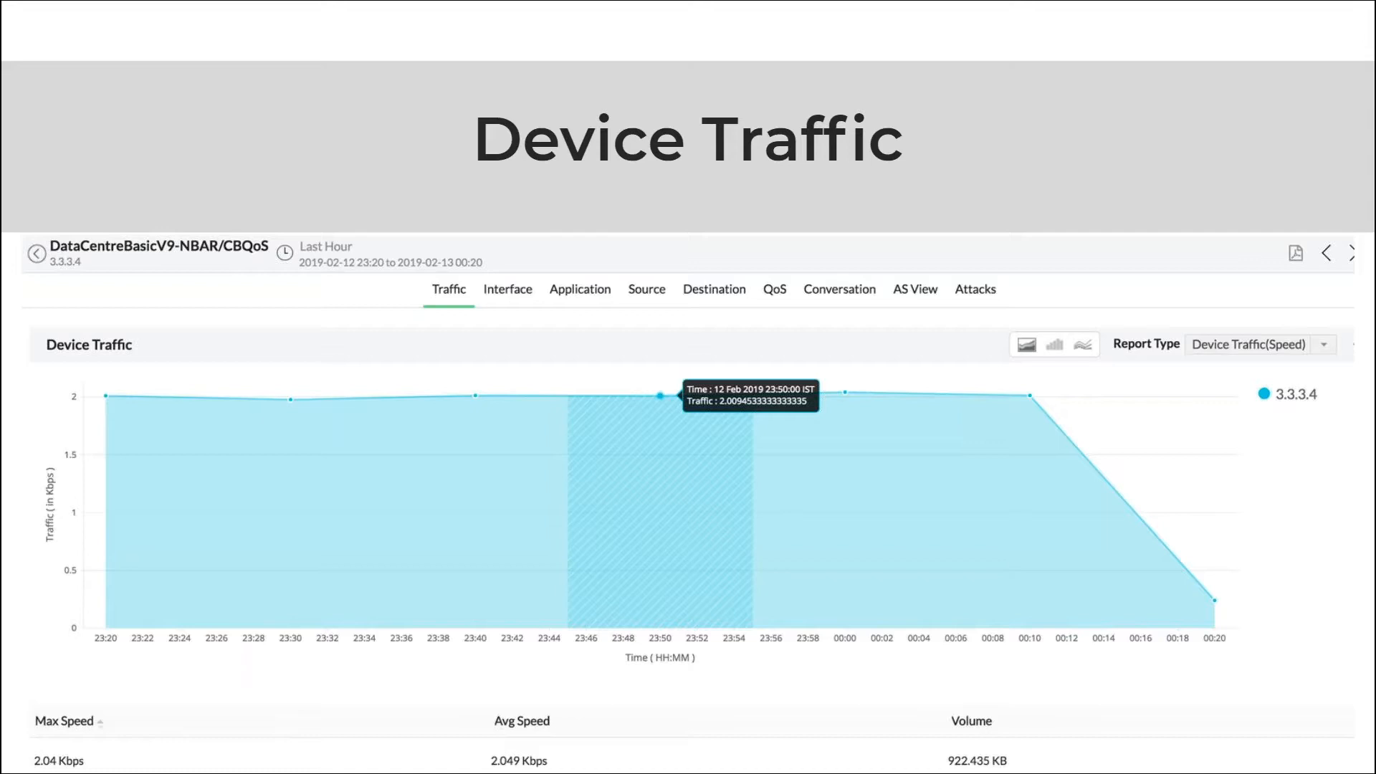
# Step: Return from the Device Traffic slide to DataCentreBasicV9ipv4.me.com's traffic report in Chrome
pyautogui.hotkey('alt', 'Tab')
pyautogui.hotkey('alt', 'Tab')
pyautogui.press('Tab')
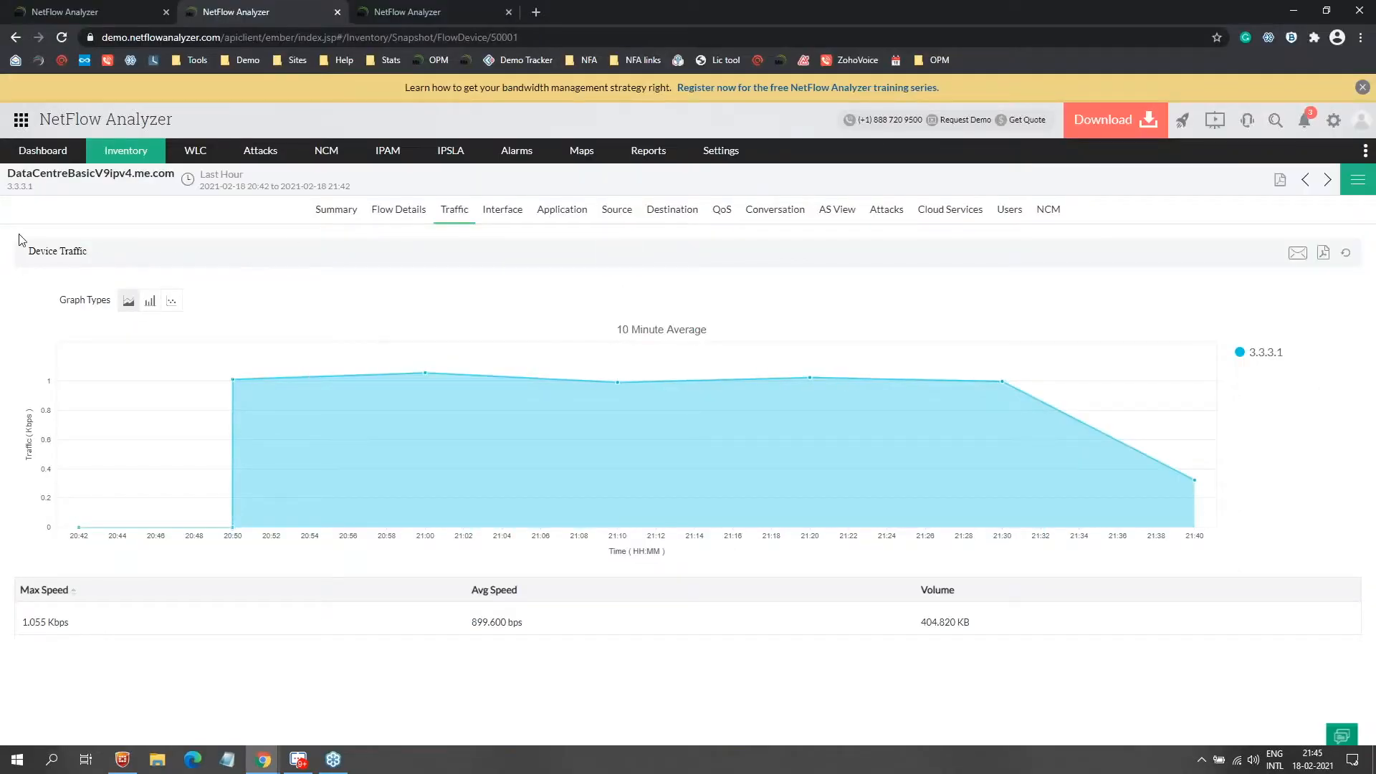
pyautogui.moveTo(484, 413)
pyautogui.click(188, 180)
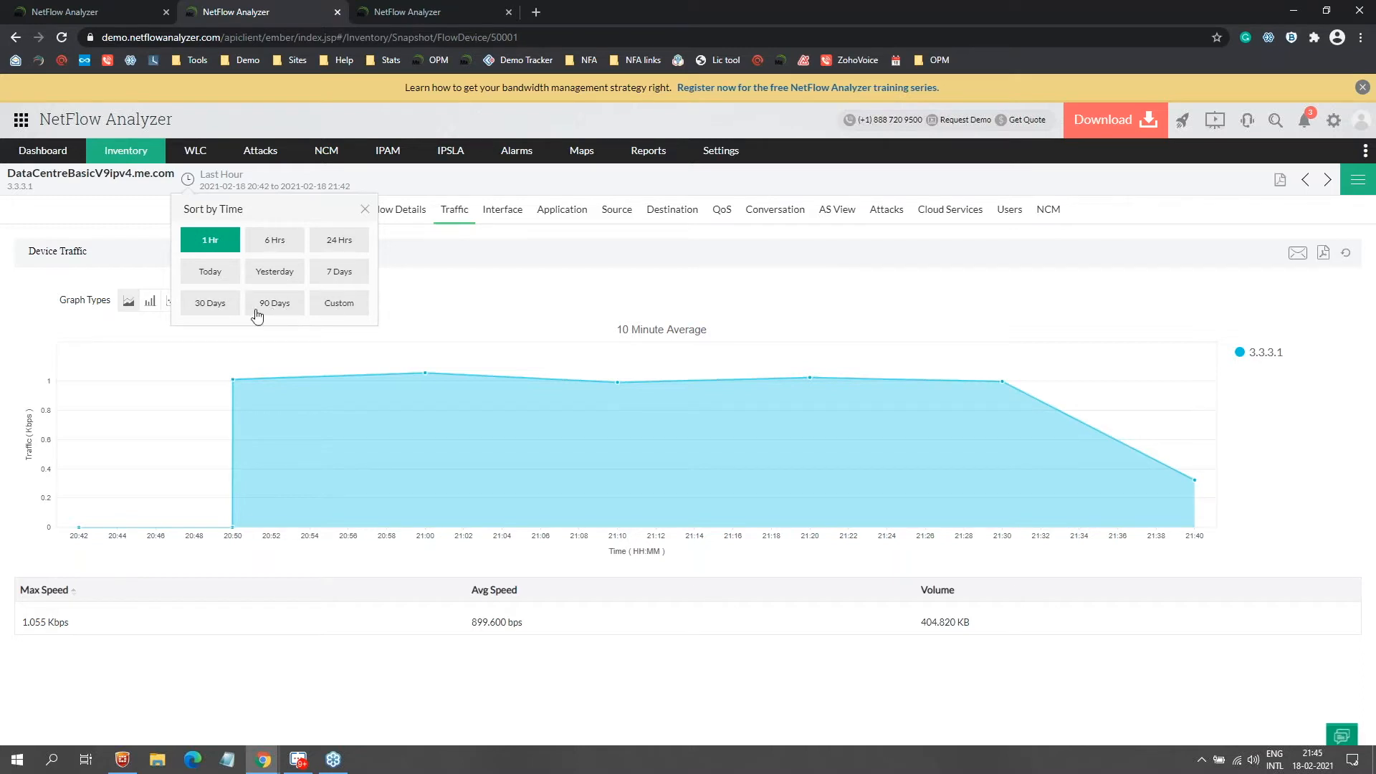
pyautogui.click(334, 304)
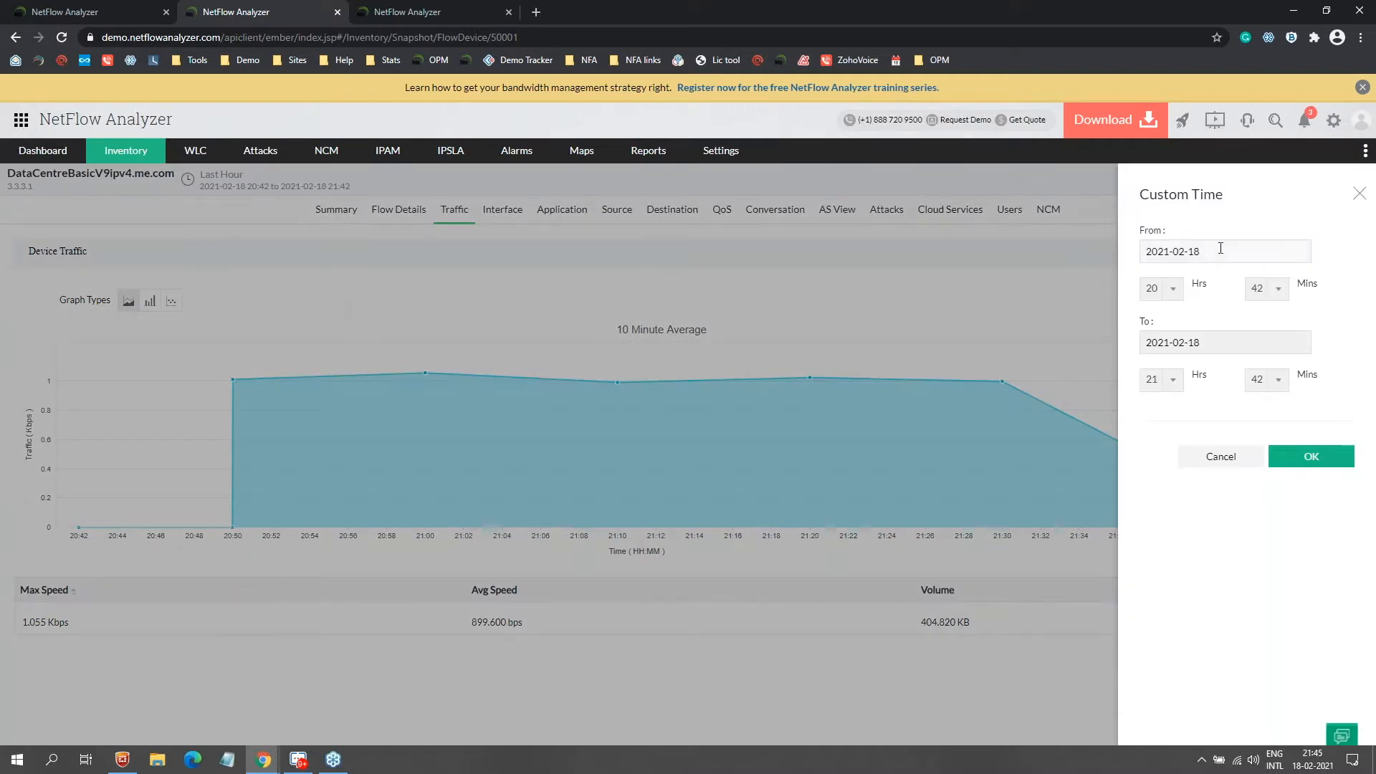
pyautogui.click(1219, 252)
pyautogui.click(1185, 383)
pyautogui.click(1223, 465)
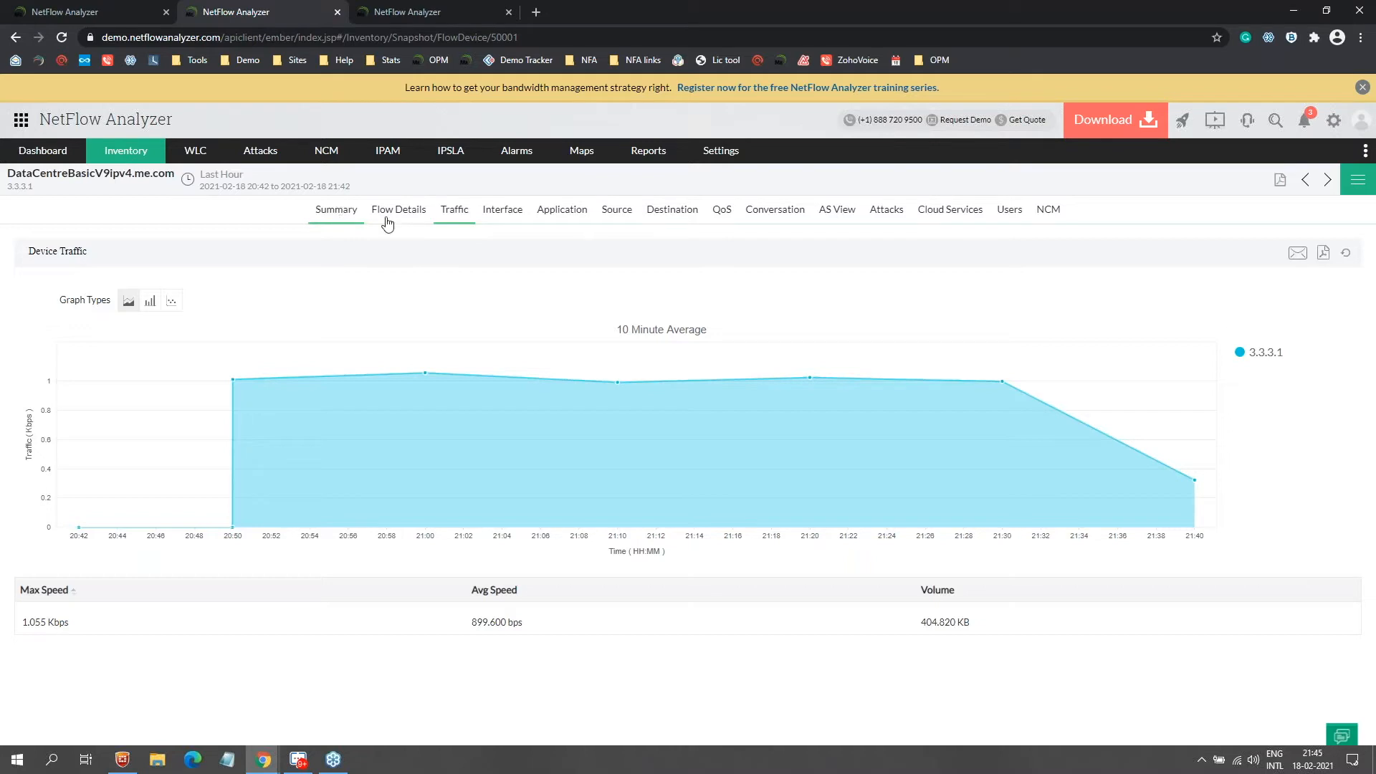
# Step: View the device's Interface and Application reports, ending on Source with 192.2.8.99 on top
pyautogui.click(516, 228)
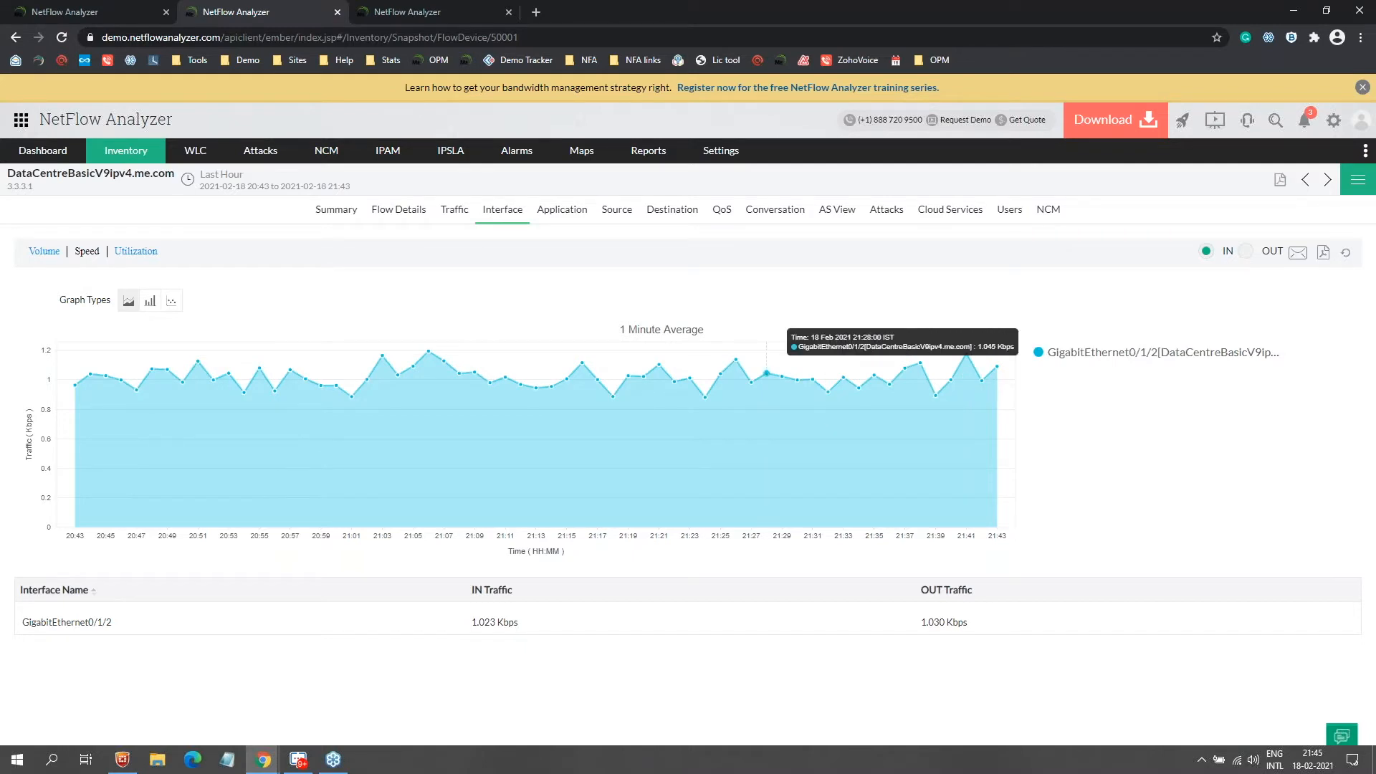
pyautogui.click(559, 213)
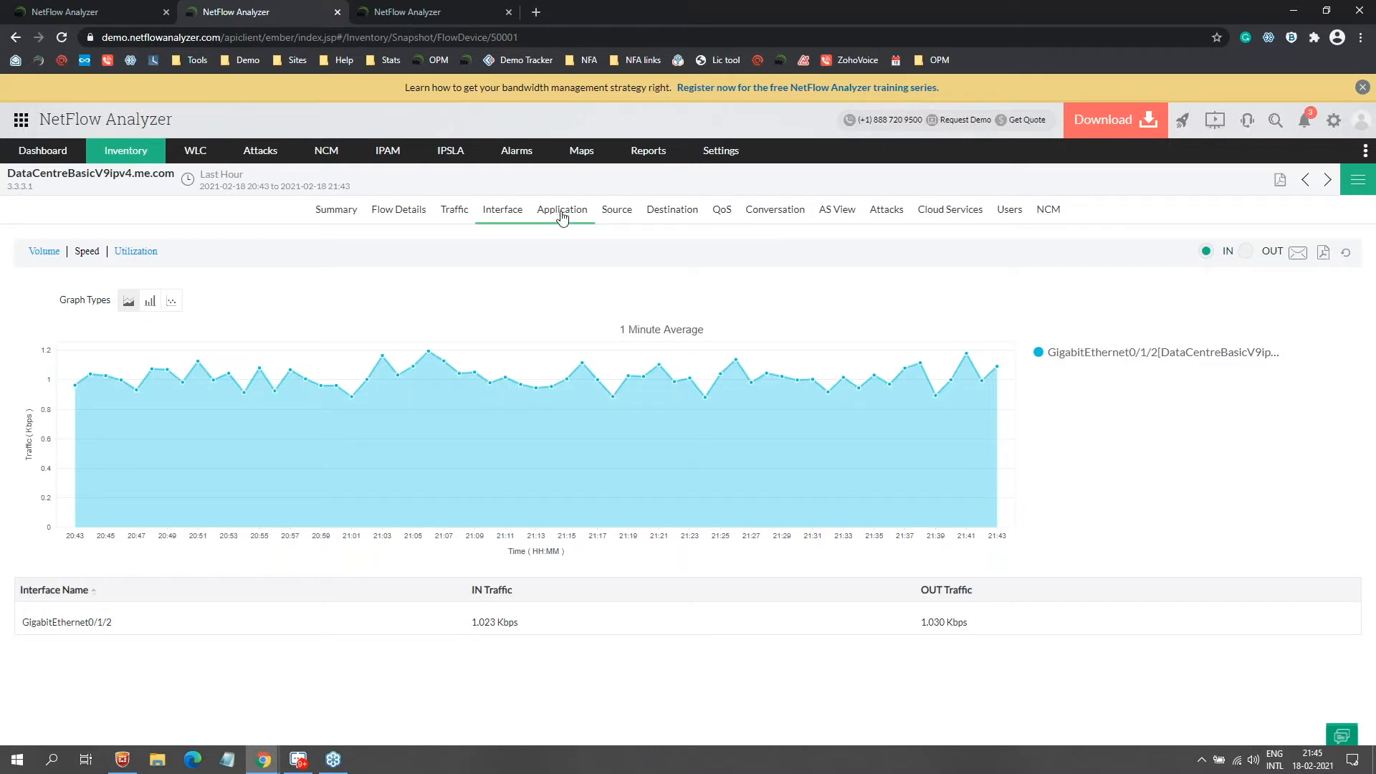
pyautogui.click(562, 215)
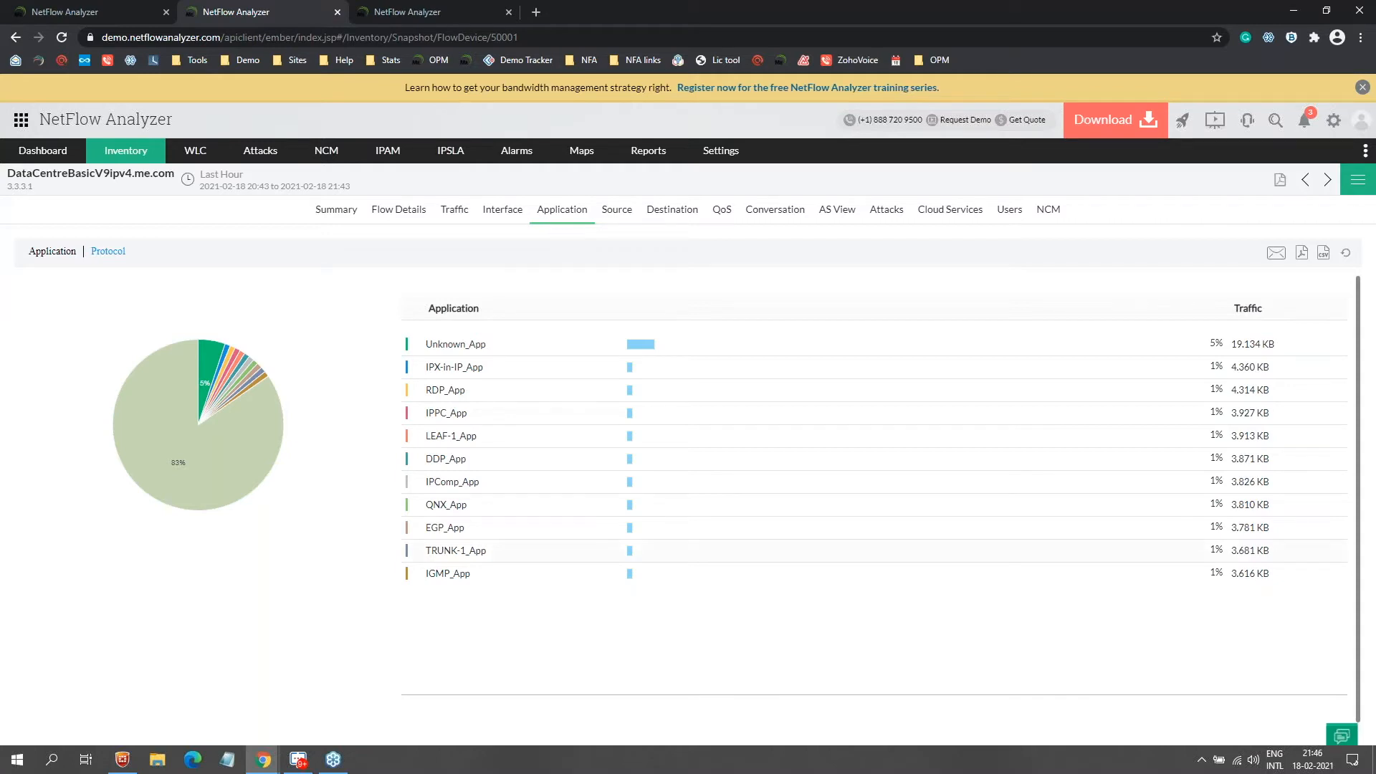
pyautogui.click(616, 212)
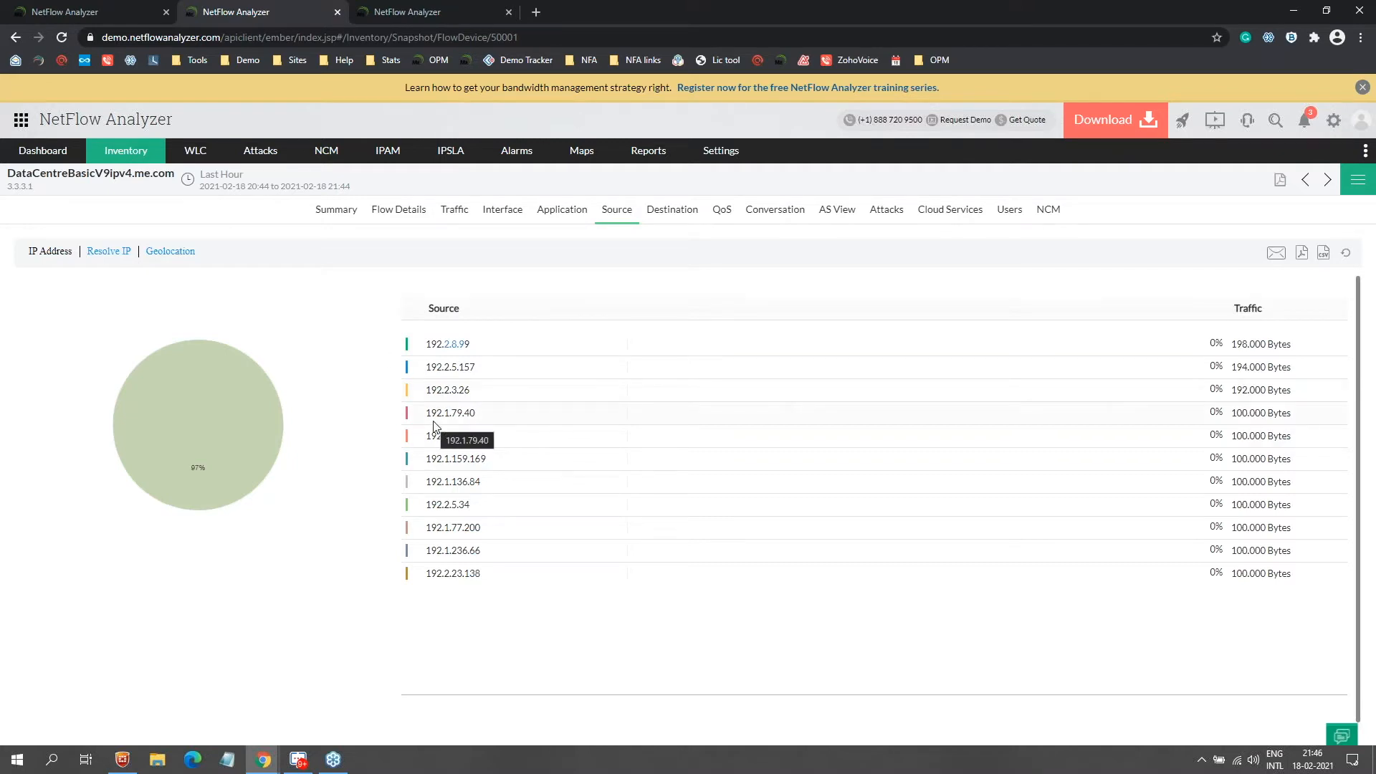
# Step: Step through the device's Destination and QoS reports to its 103-entry Conversation list
pyautogui.click(674, 215)
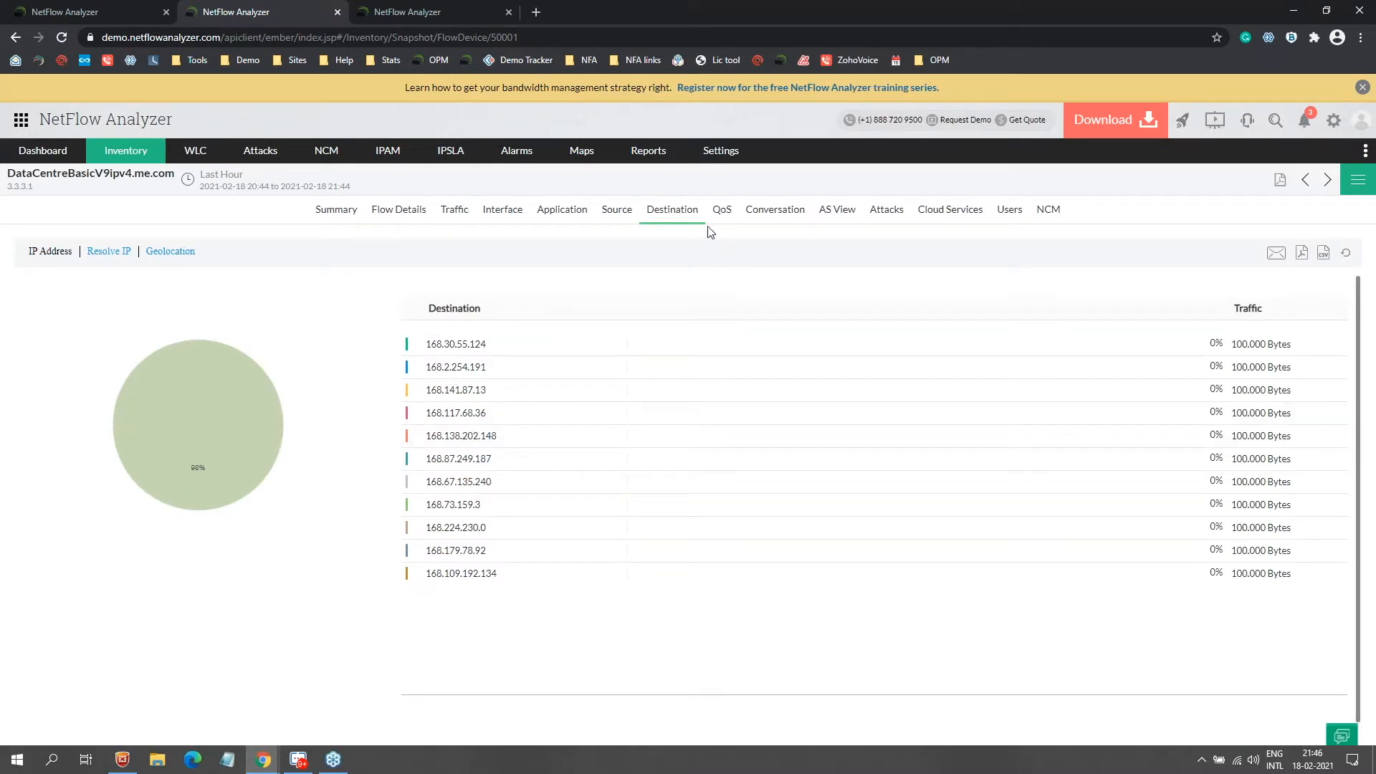
pyautogui.click(722, 212)
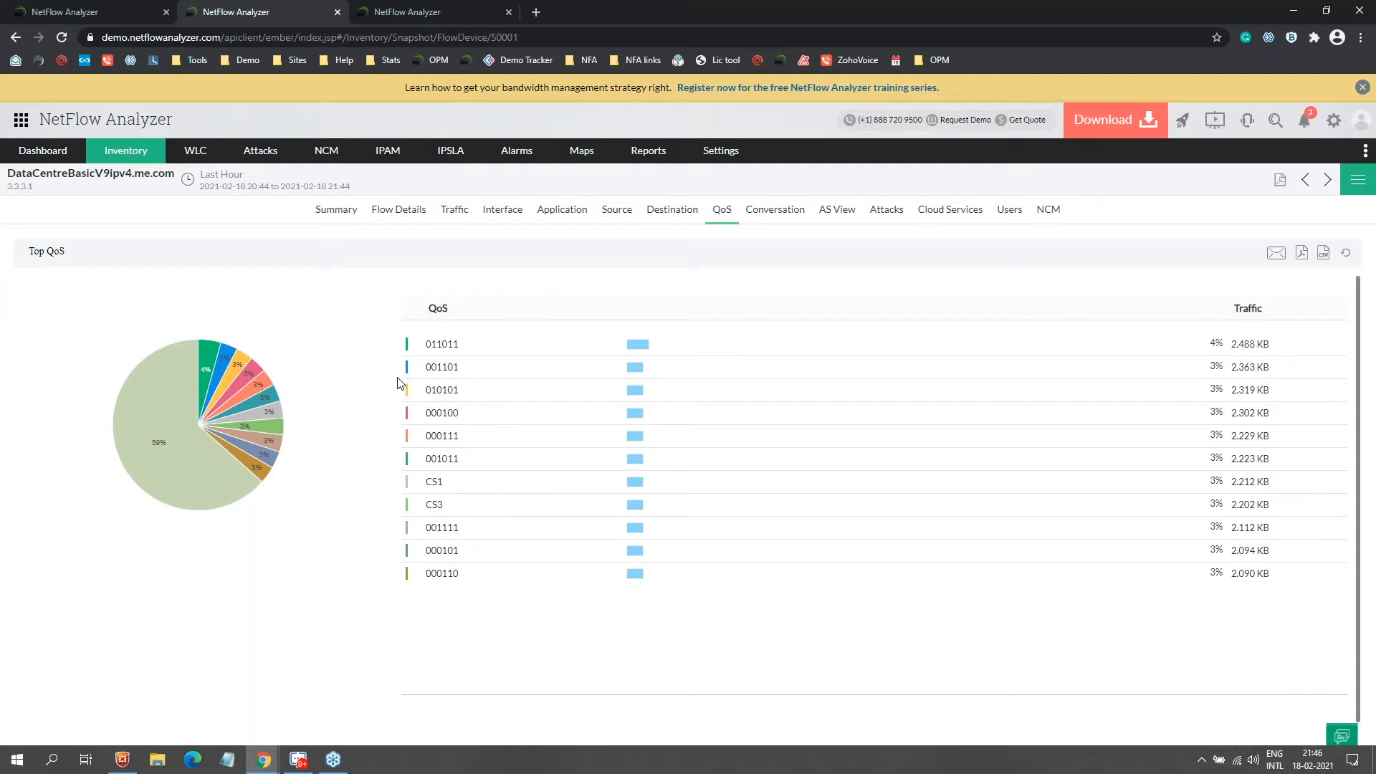
pyautogui.click(786, 215)
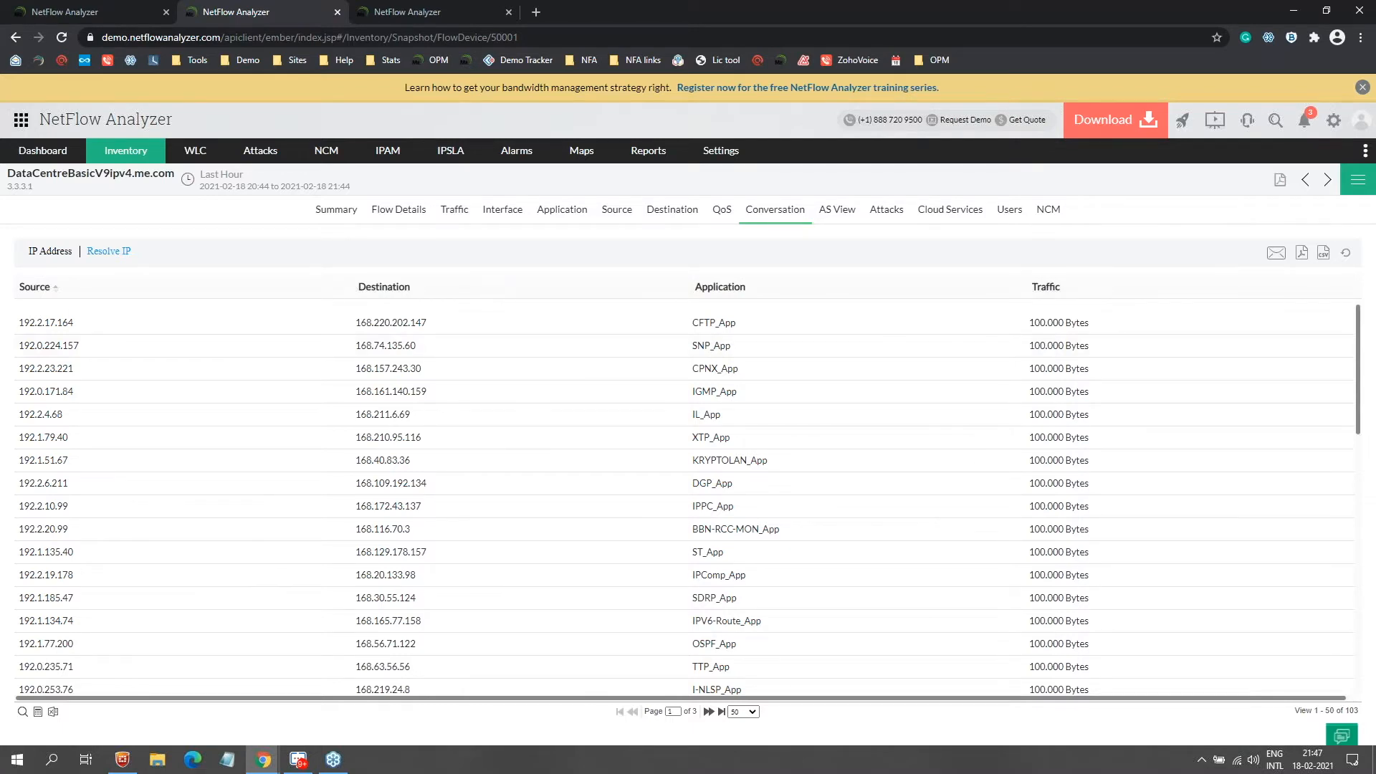
pyautogui.hotkey('alt', 'Tab')
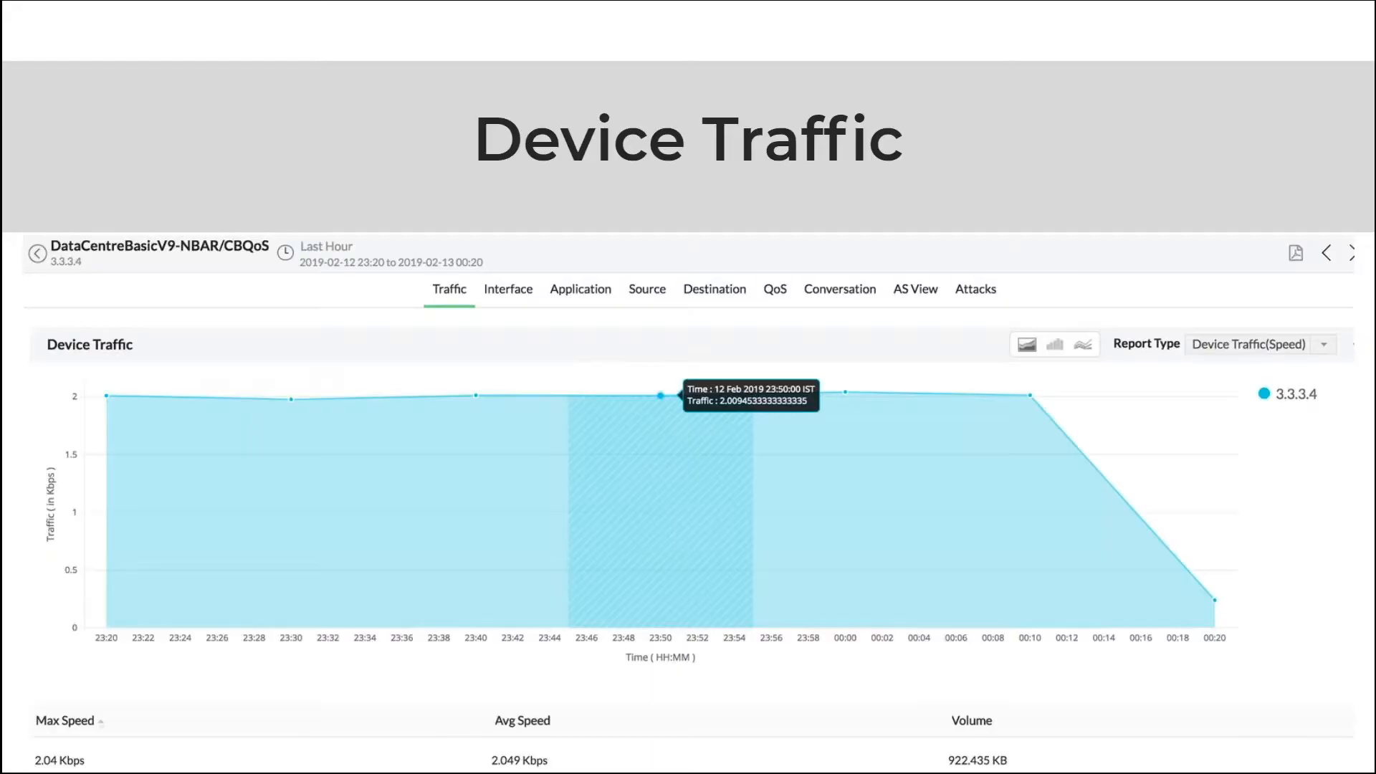
# Step: Advance to the Interface traffic slide, then go back to the NetFlow Analyzer browser window
pyautogui.click(525, 247)
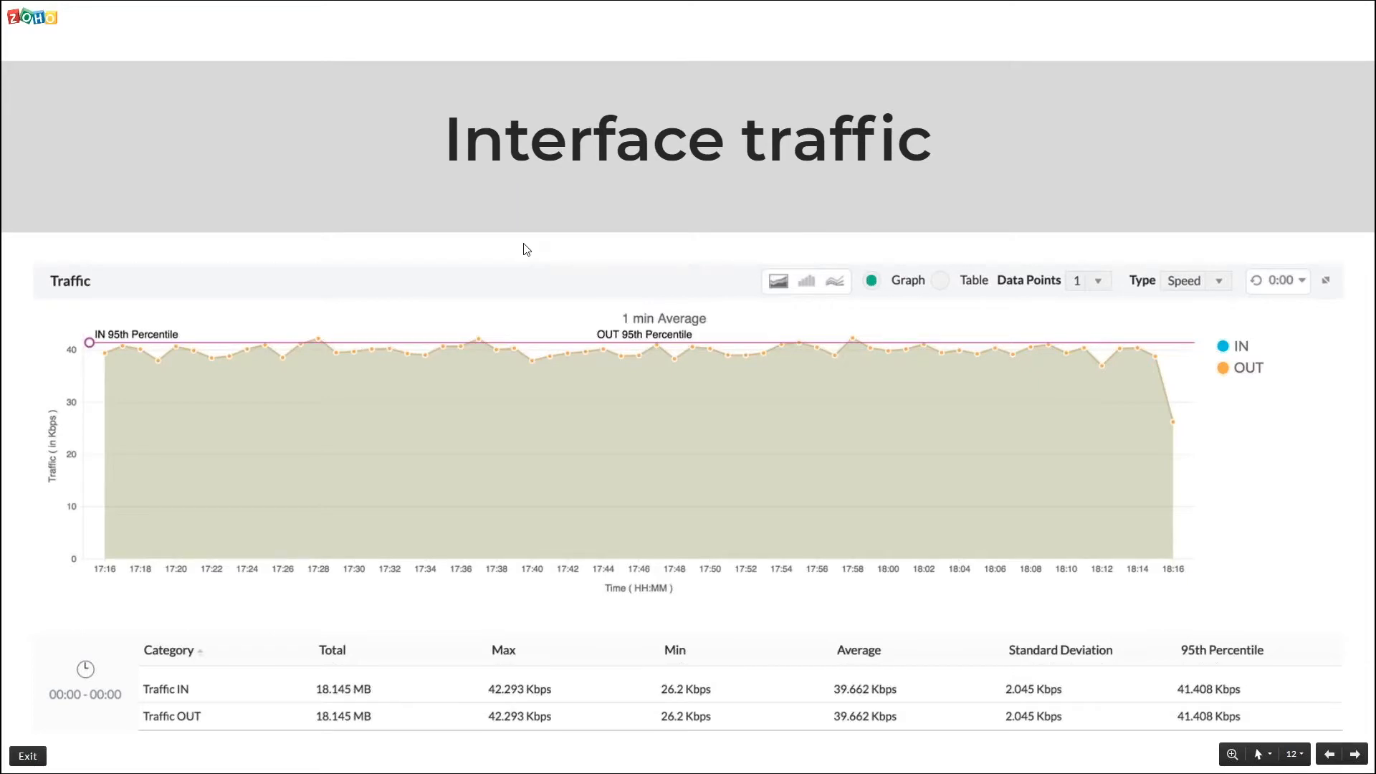
pyautogui.hotkey('alt', 'Tab')
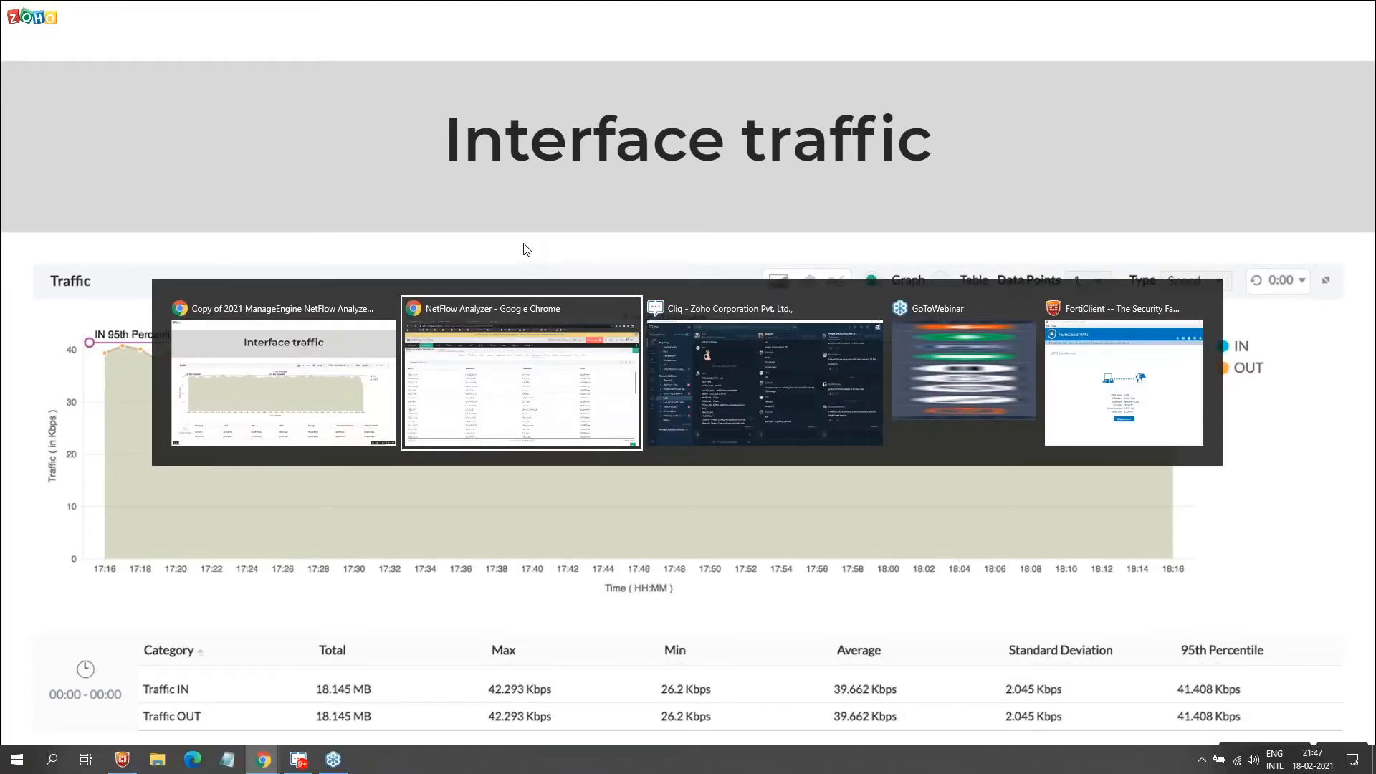
# Step: From the Interfaces inventory, open the GigabitEthernet0/1/2 interface snapshot Overview
pyautogui.moveTo(115, 155)
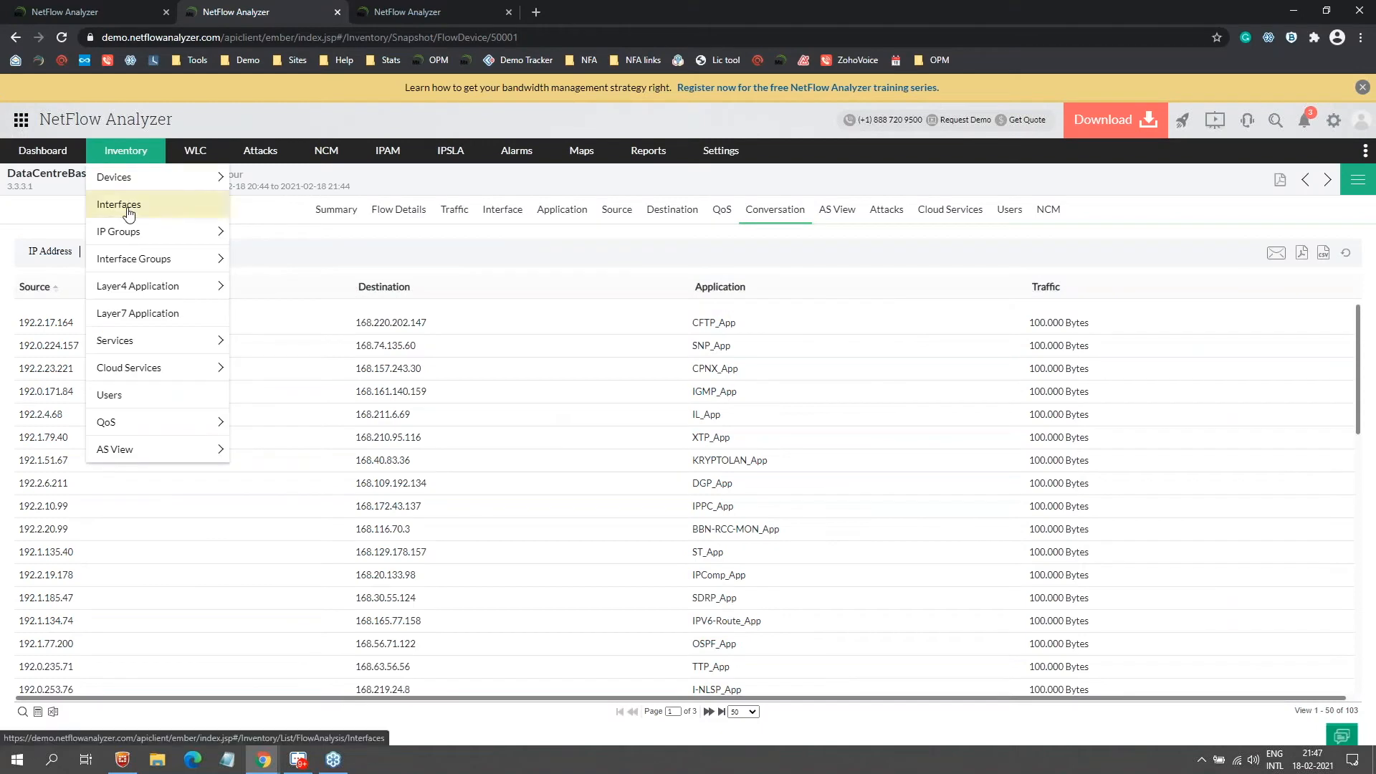
pyautogui.click(128, 209)
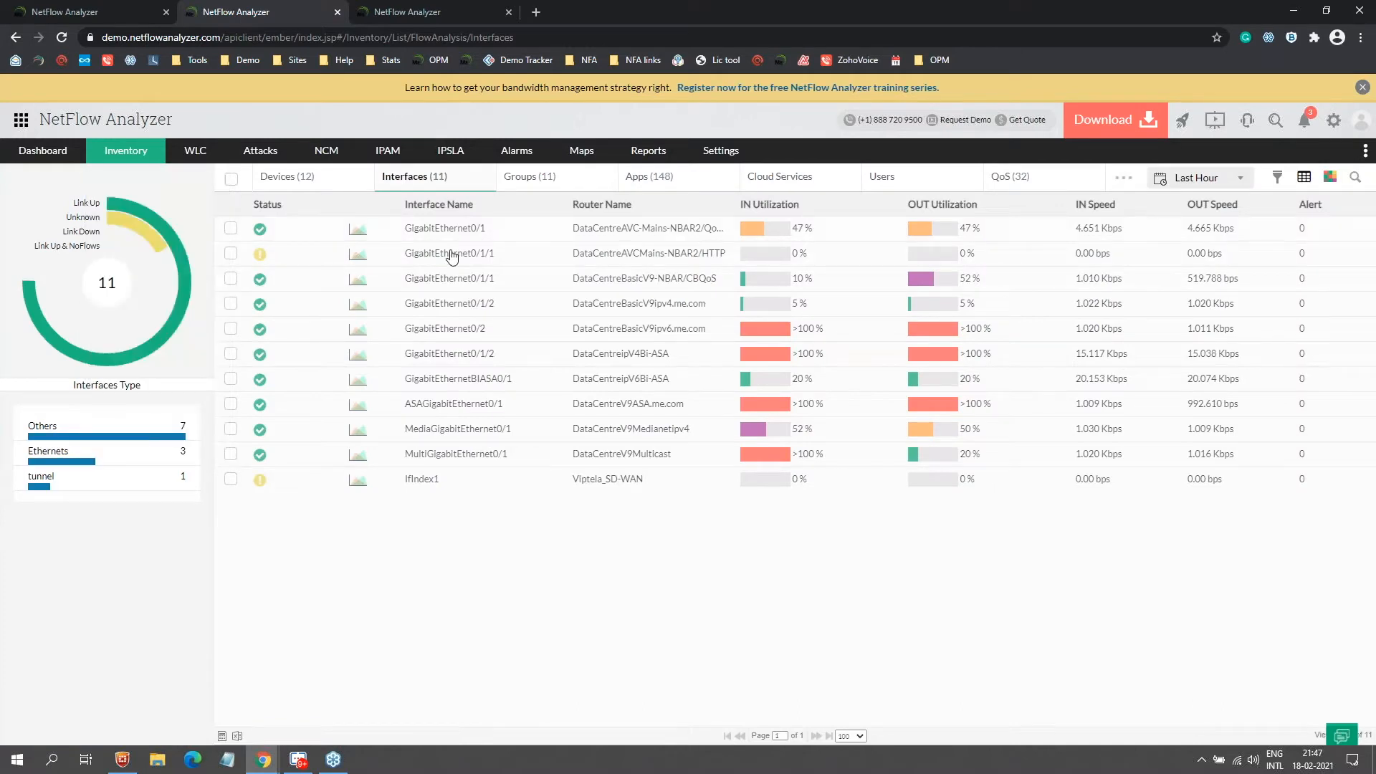
pyautogui.click(454, 307)
pyautogui.click(454, 307)
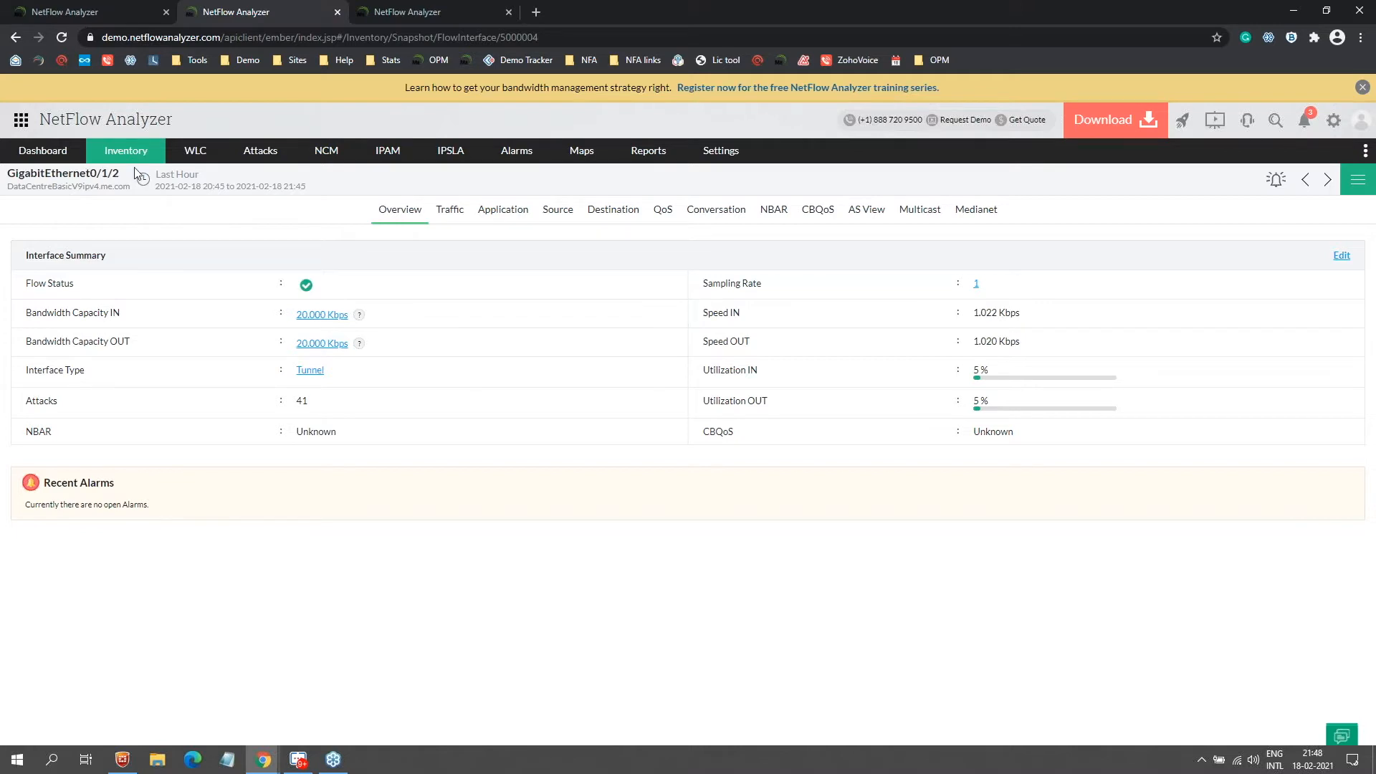
# Step: Review GigabitEthernet0/1/2's last-hour traffic, zoom into 21:02–21:10 and reset, then open the Application report
pyautogui.click(443, 216)
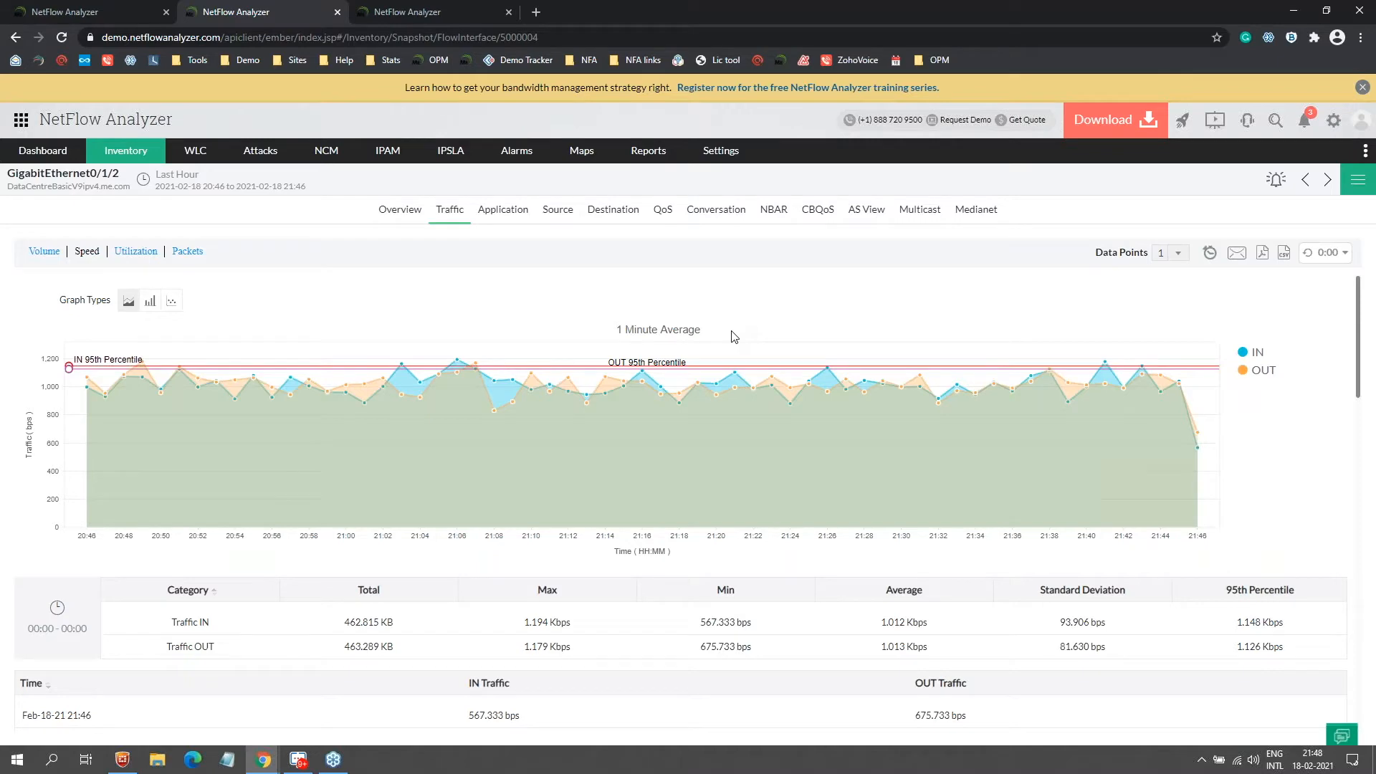
pyautogui.scroll(-15, 749, 437)
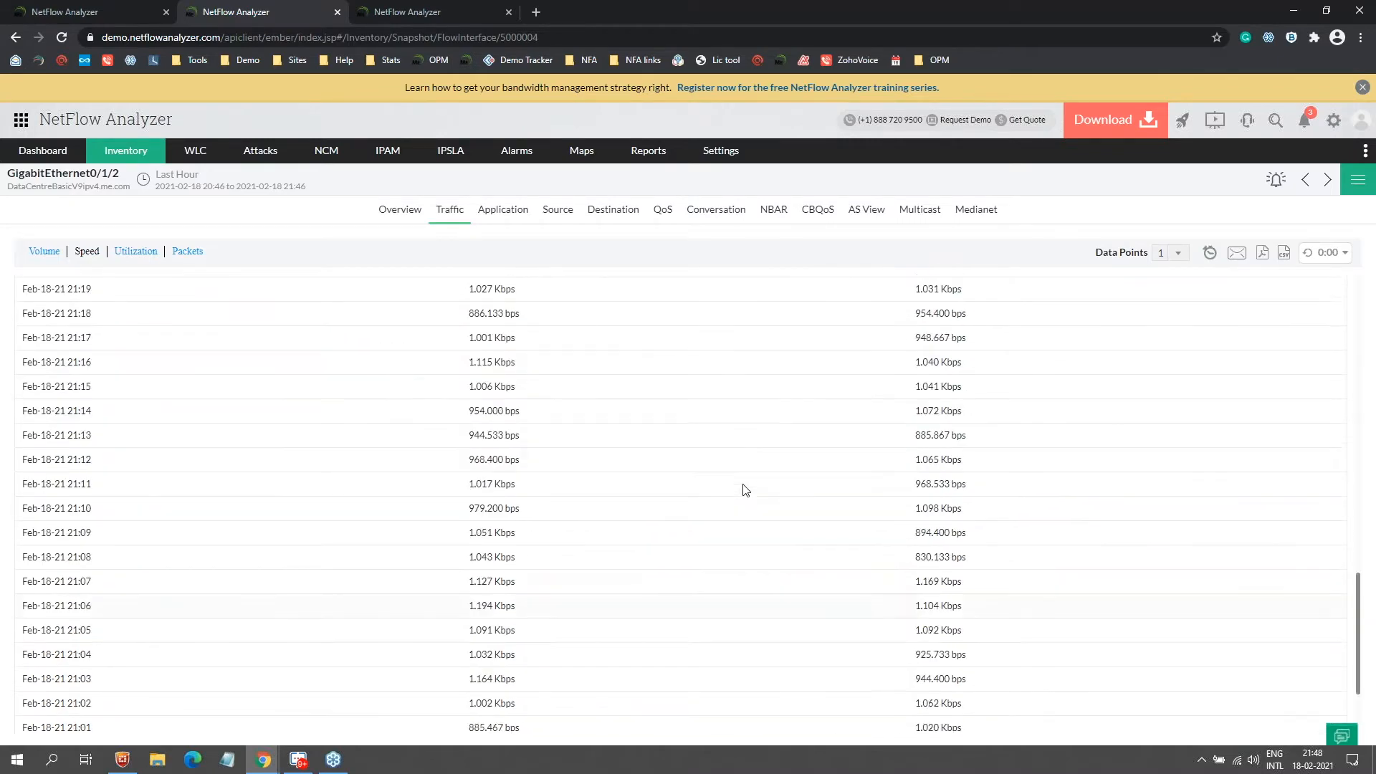
pyautogui.scroll(15, 746, 490)
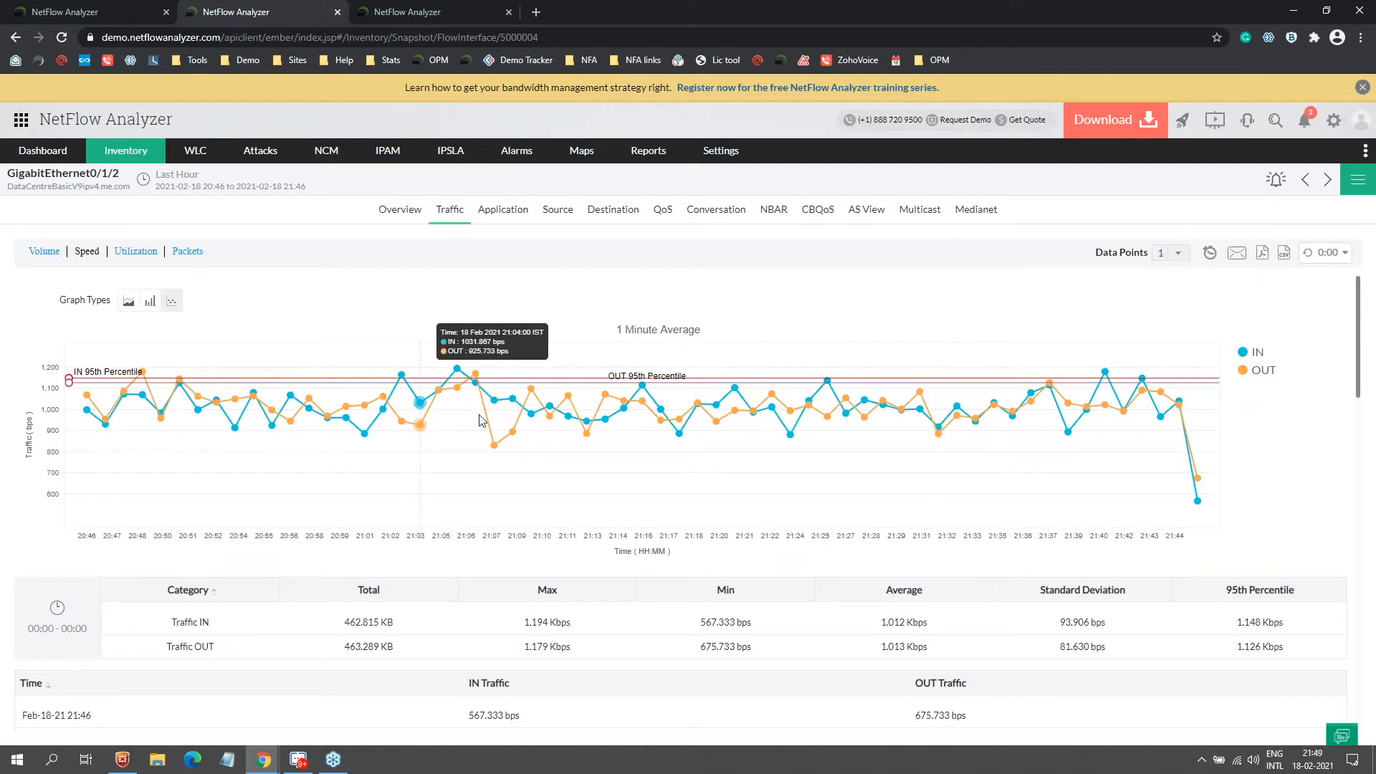
pyautogui.moveTo(561, 456); pyautogui.dragTo(404, 344)
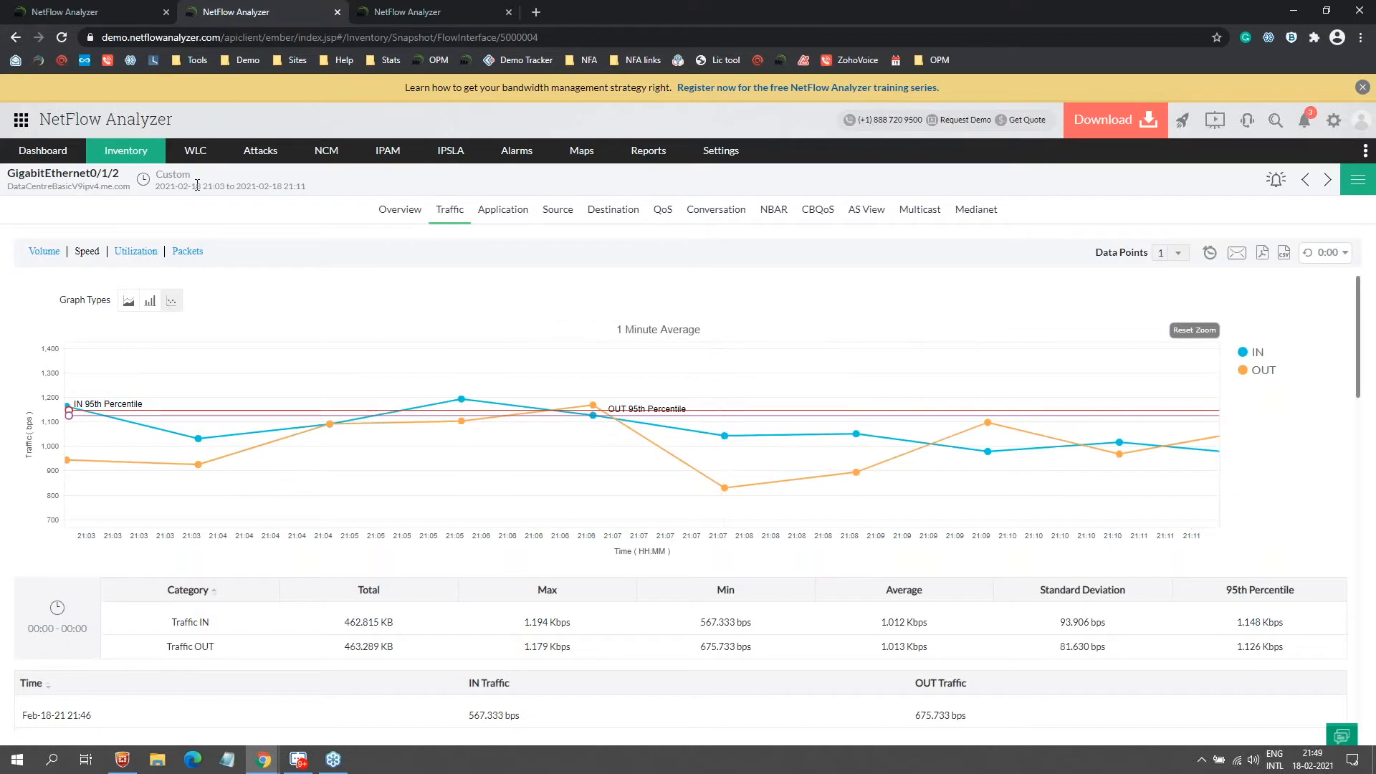
pyautogui.click(1188, 331)
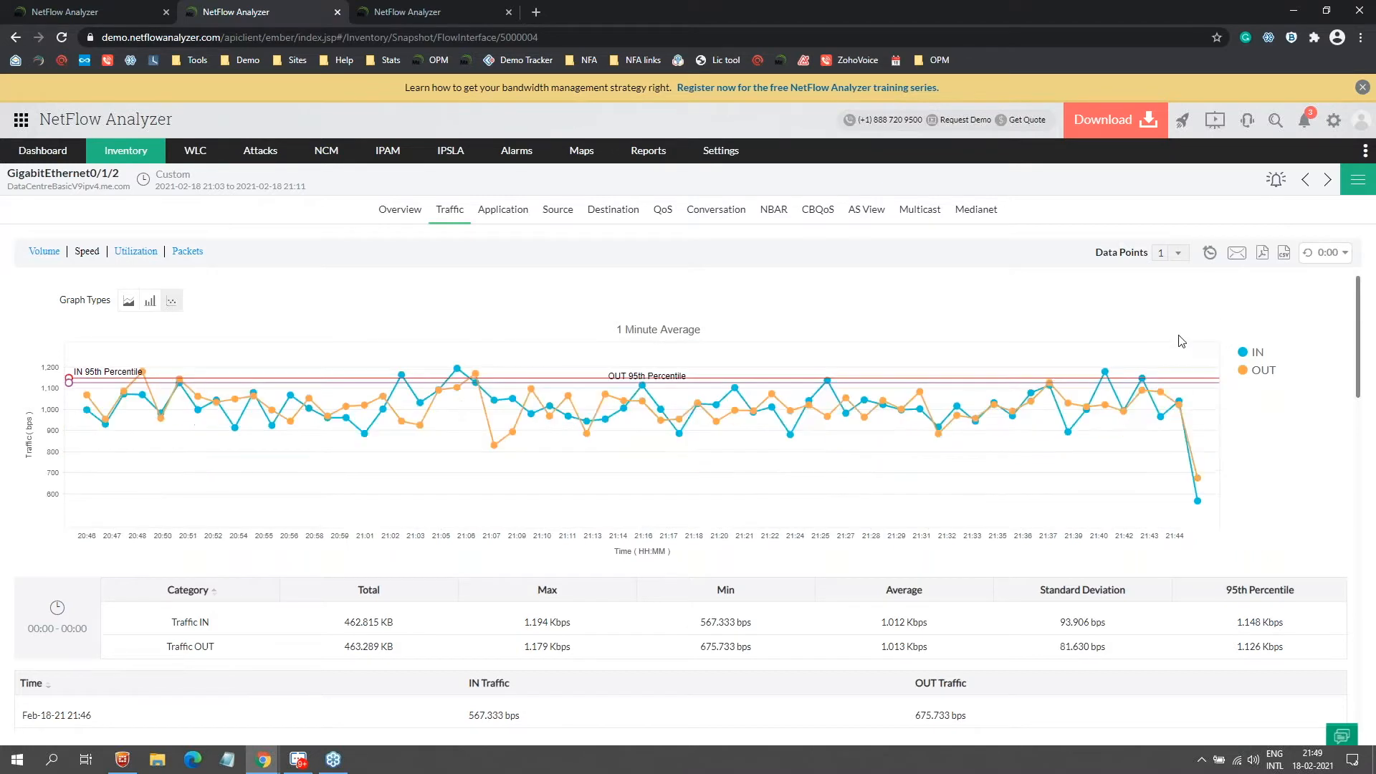
pyautogui.click(487, 210)
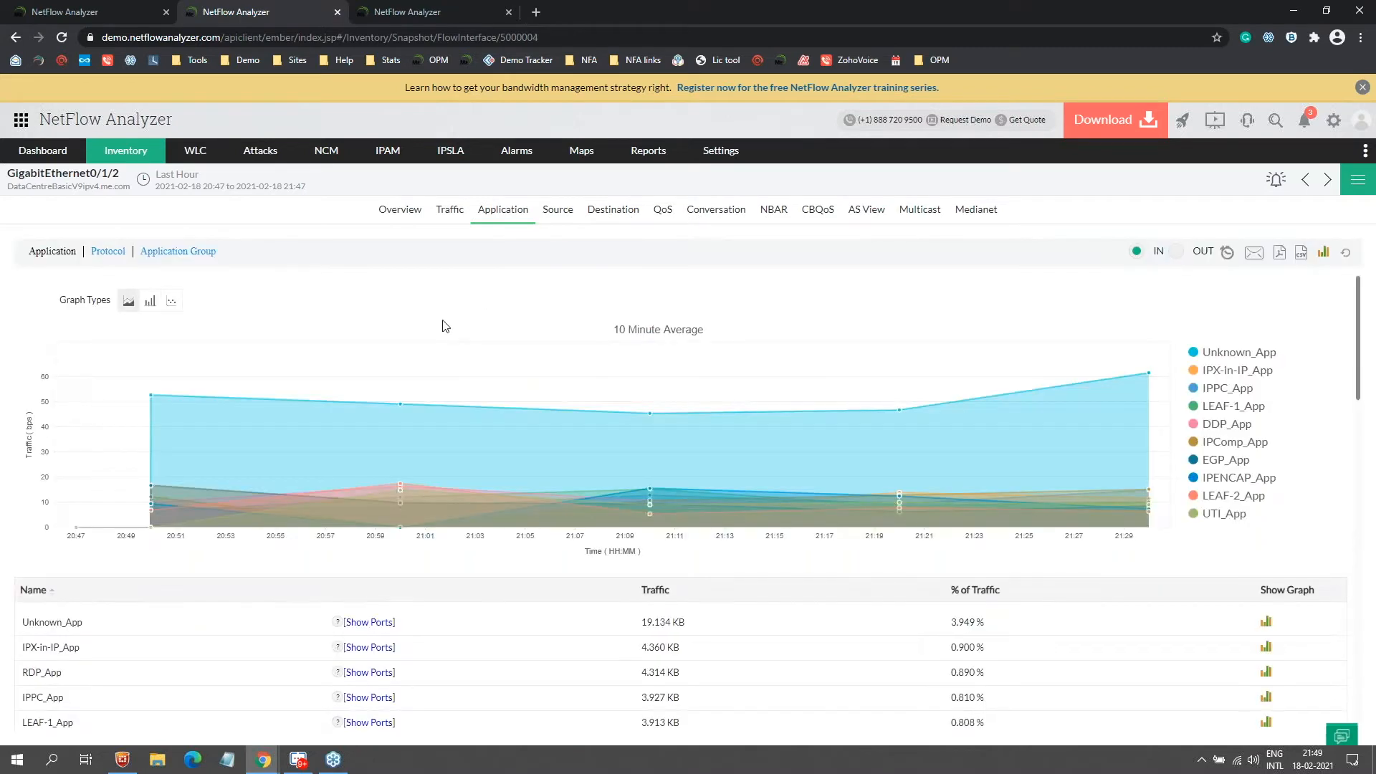
# Step: Hide Unknown_App from the interface's application traffic chart
pyautogui.click(1238, 352)
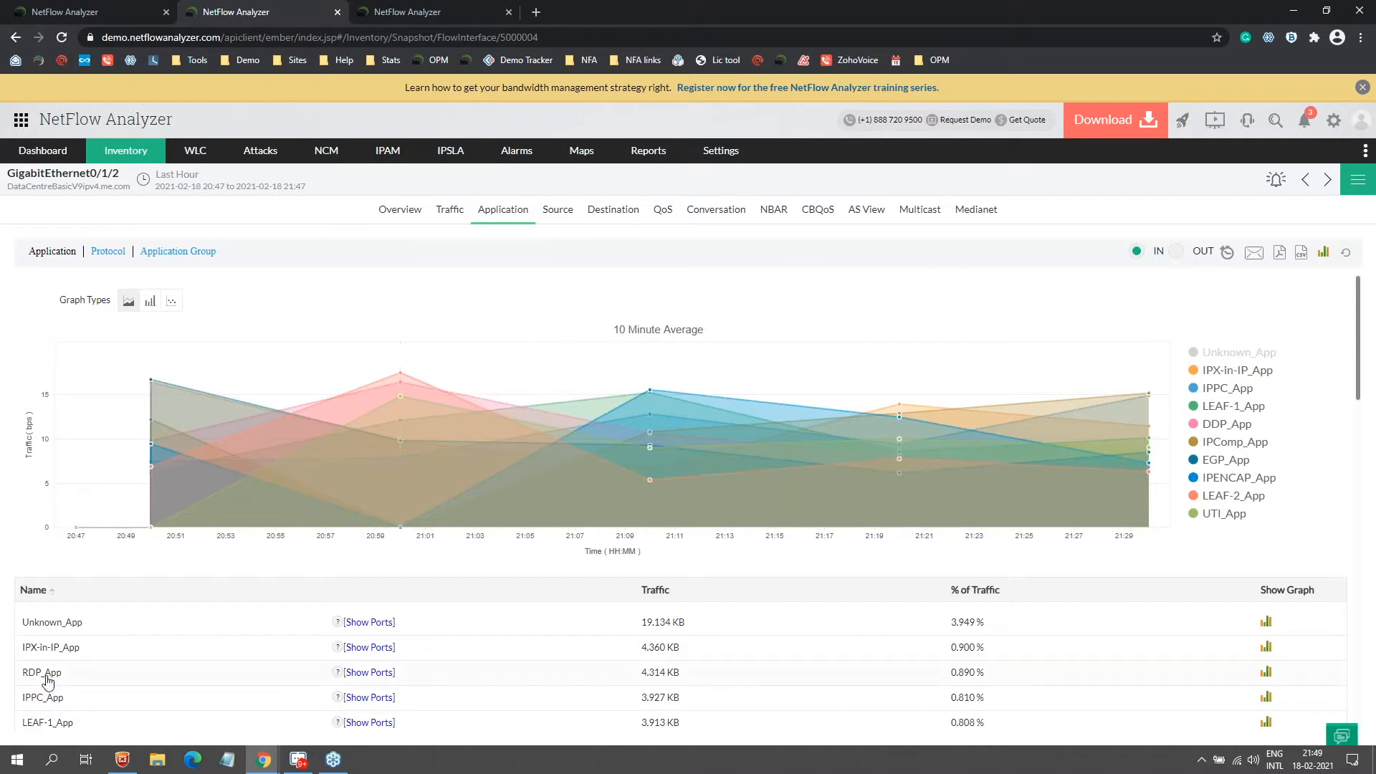
pyautogui.scroll(-10, 364, 437)
pyautogui.scroll(10, 365, 441)
pyautogui.scroll(-10, 364, 441)
pyautogui.scroll(10, 366, 430)
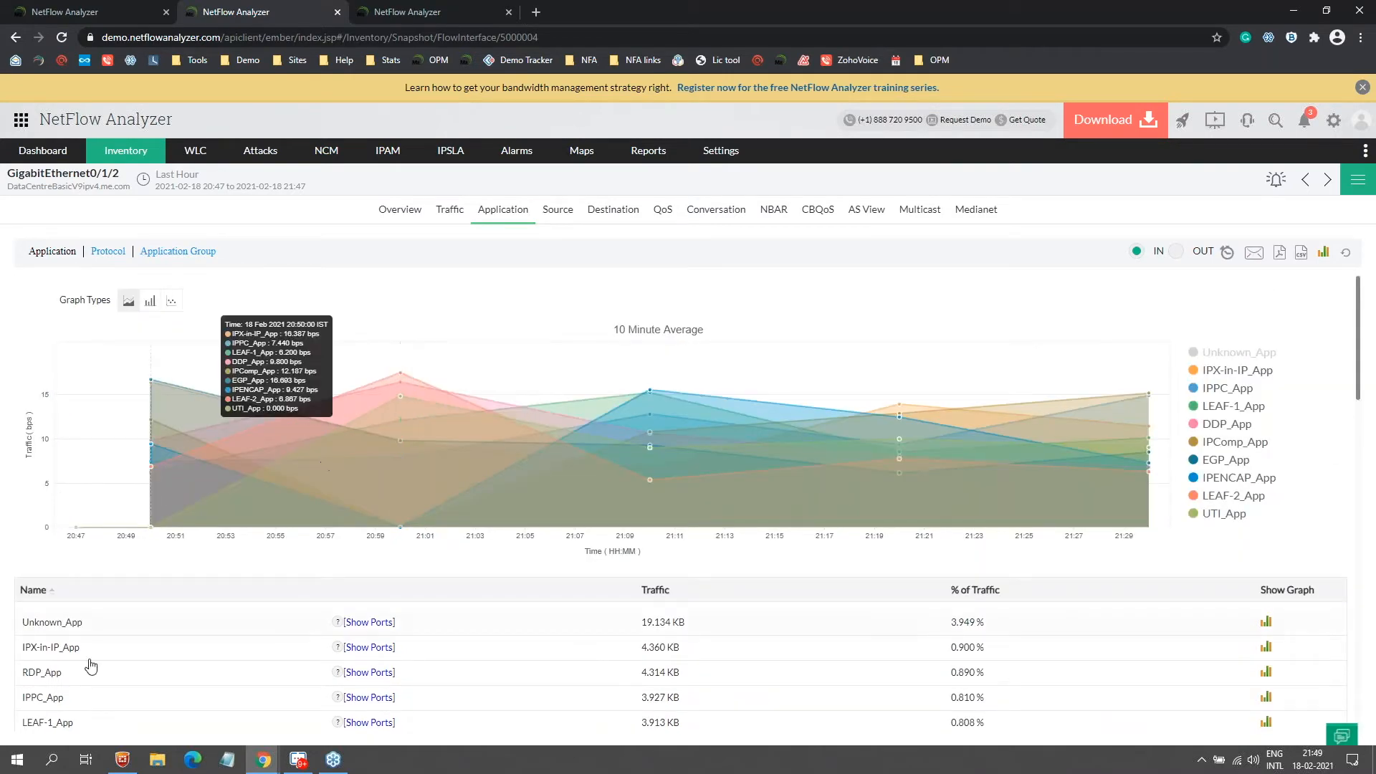
# Step: Check RDP_App's top conversations, then move on to the interface's Source IP report
pyautogui.click(626, 410)
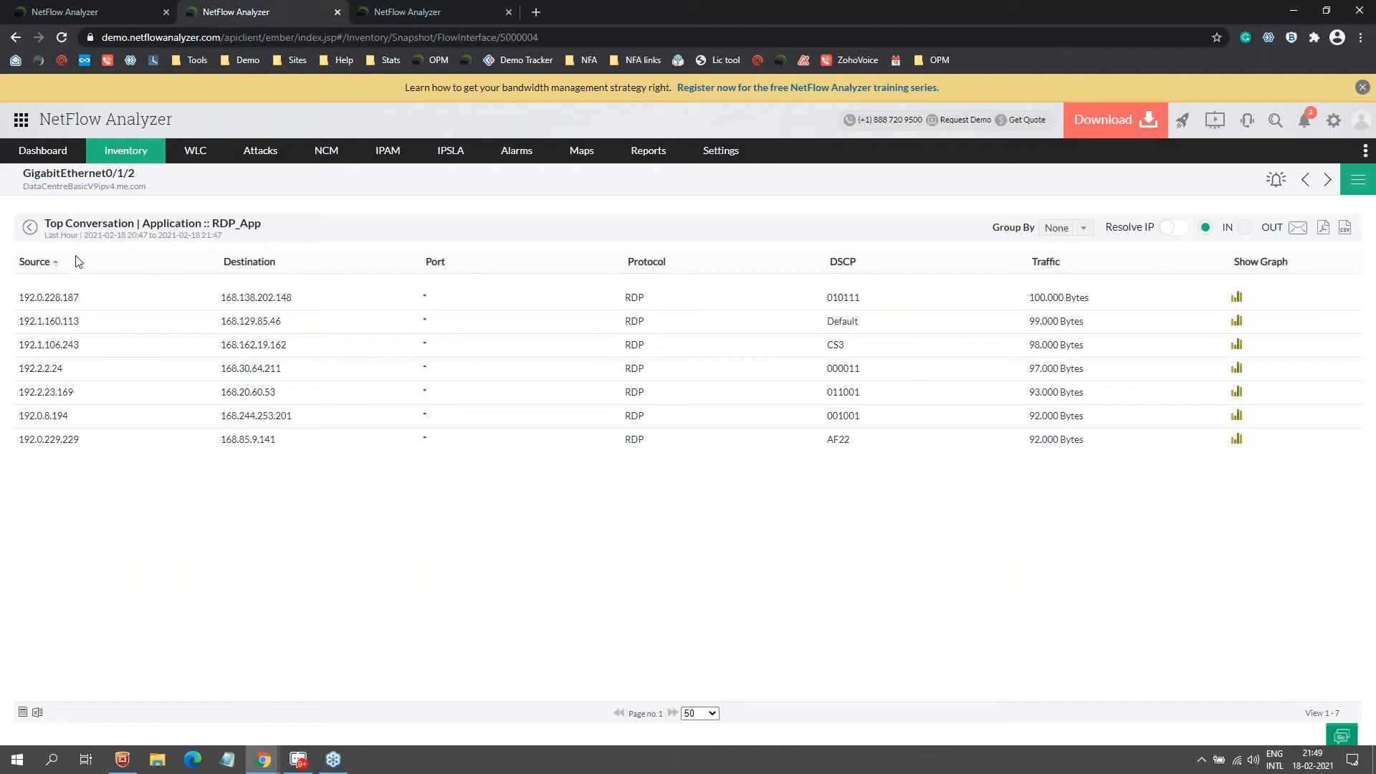
pyautogui.click(27, 229)
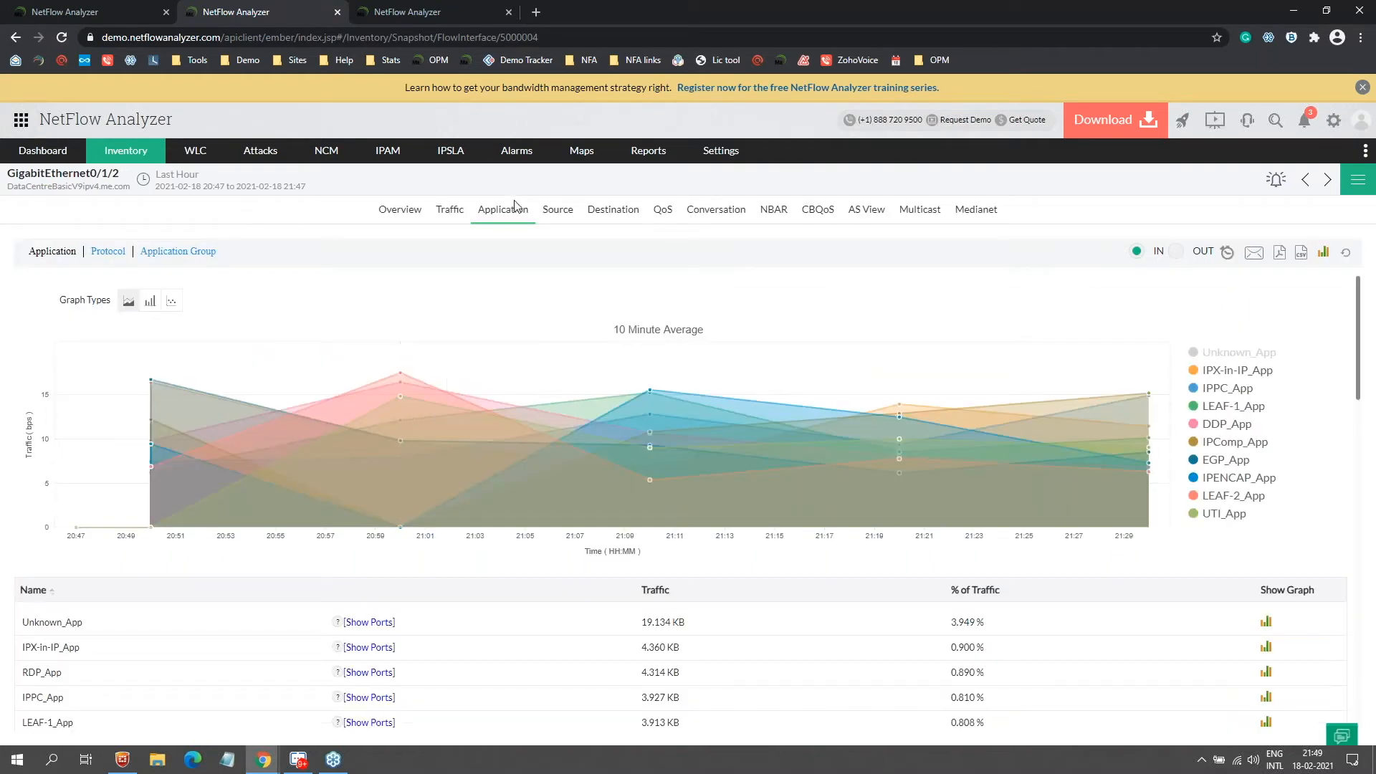
pyautogui.click(574, 218)
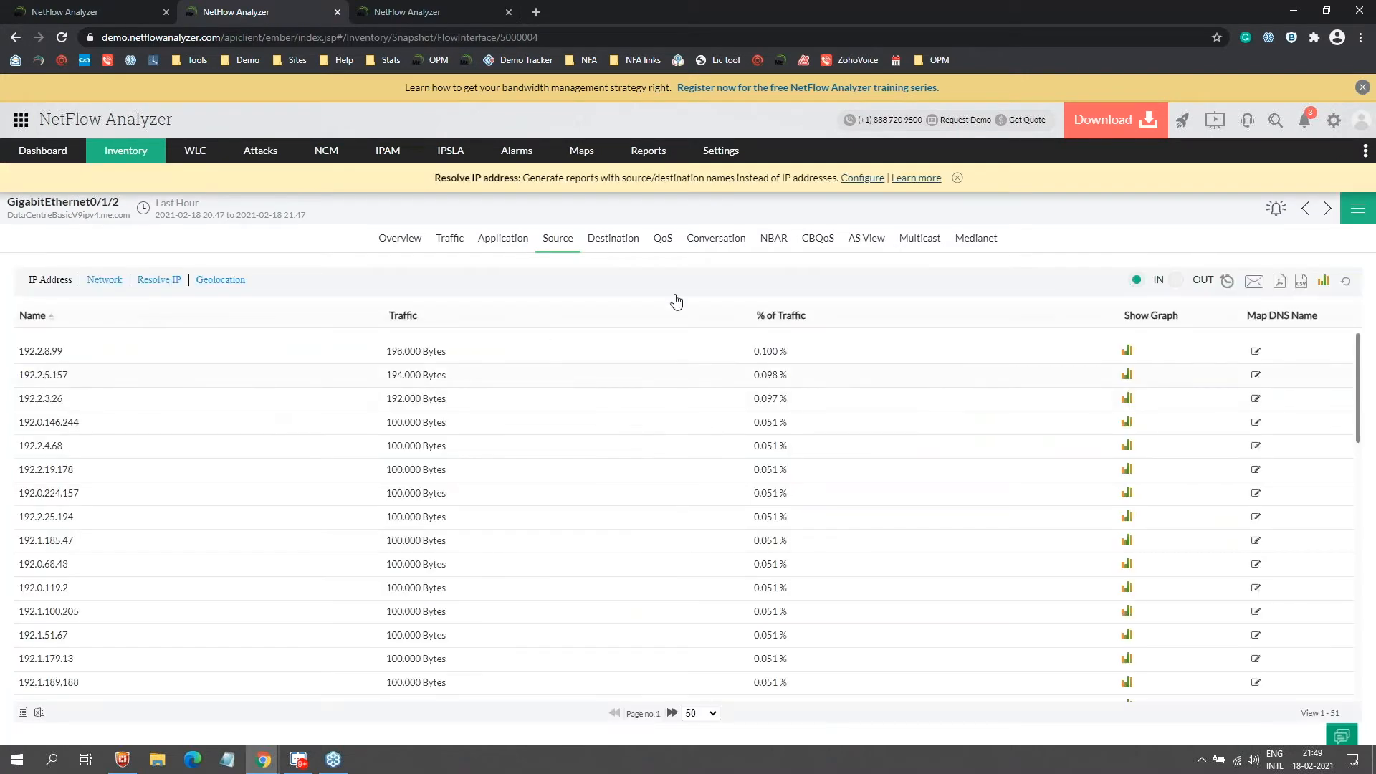
# Step: View source 192.2.5.157's conversations, then the Conversation report, ending on the AS View
pyautogui.click(416, 374)
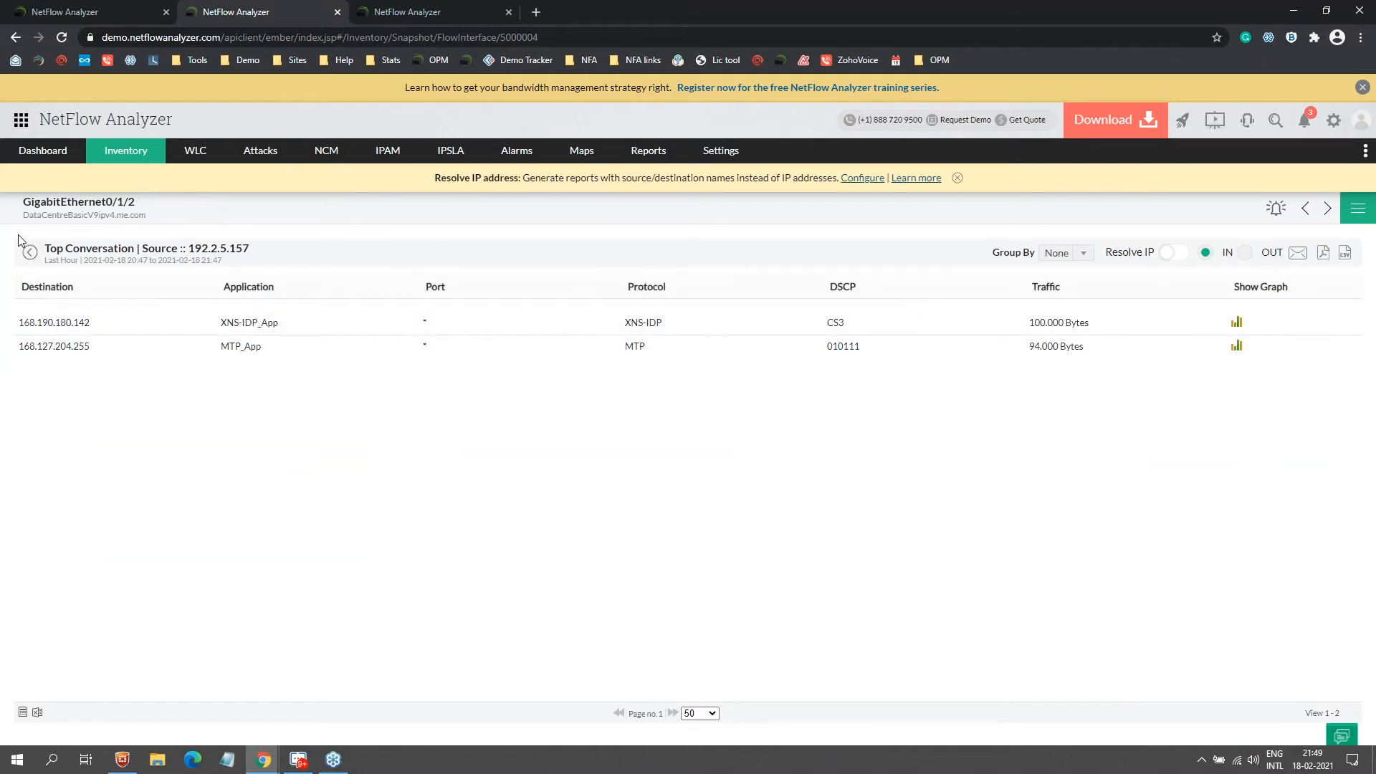
pyautogui.click(29, 252)
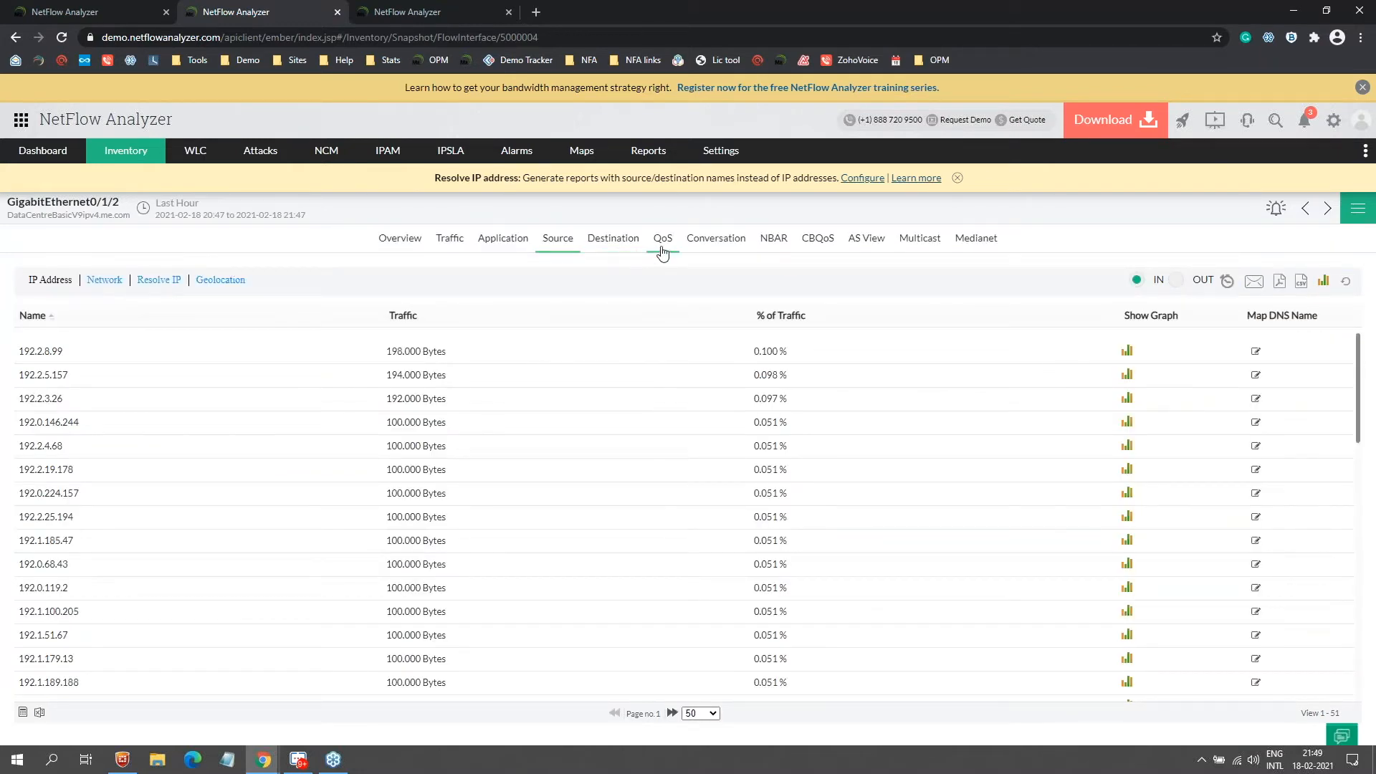
pyautogui.click(708, 250)
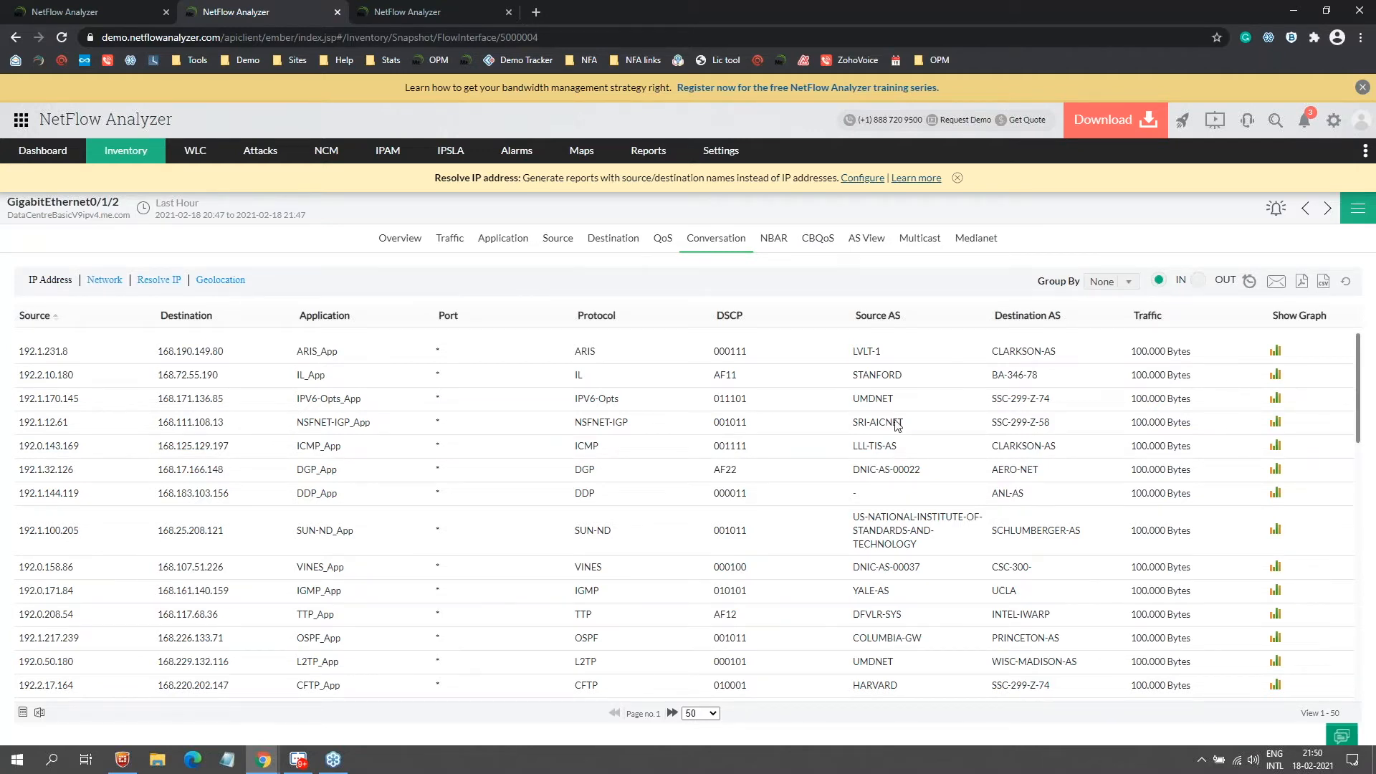
pyautogui.click(855, 244)
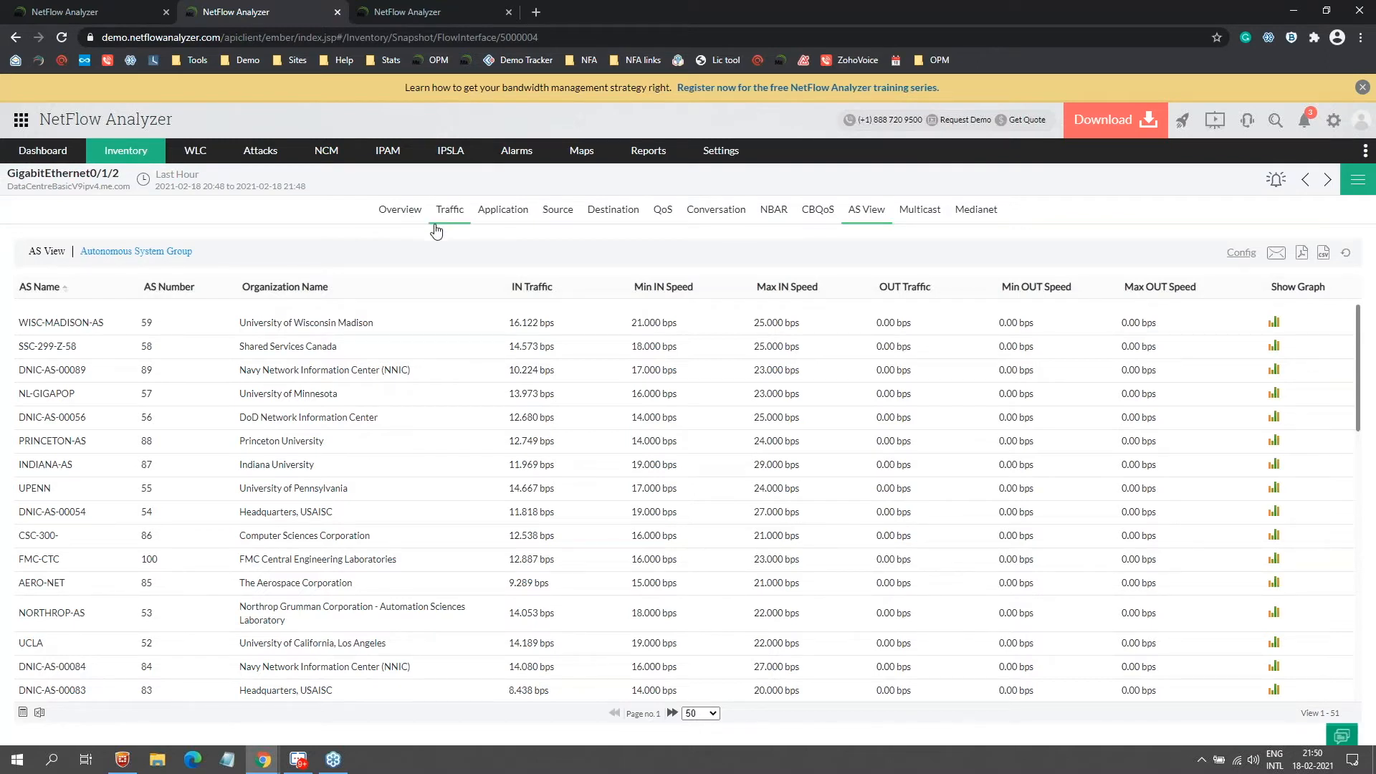
# Step: Present the Application traffic, Top talkers and SNMP naming slides, then return to NetFlow Analyzer
pyautogui.hotkey('alt', 'Tab')
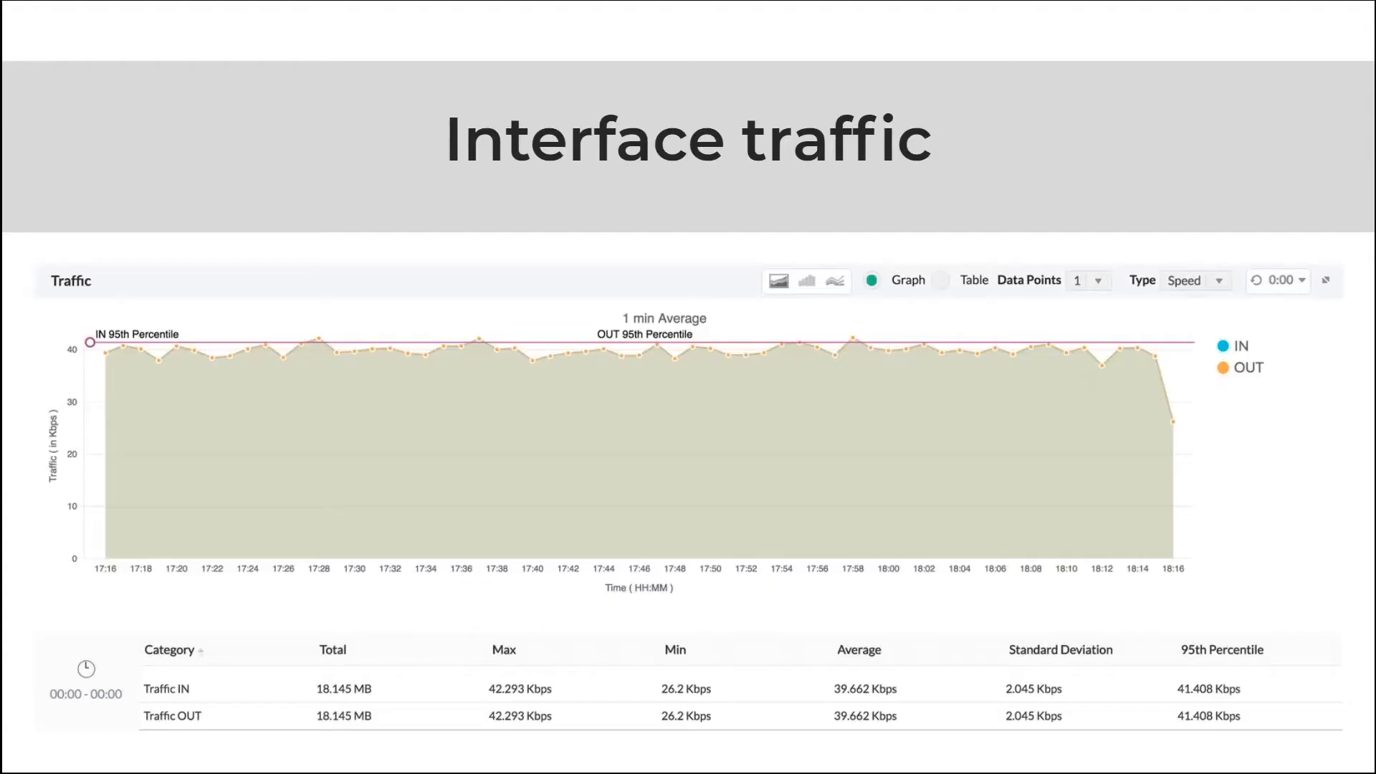
pyautogui.press('Right')
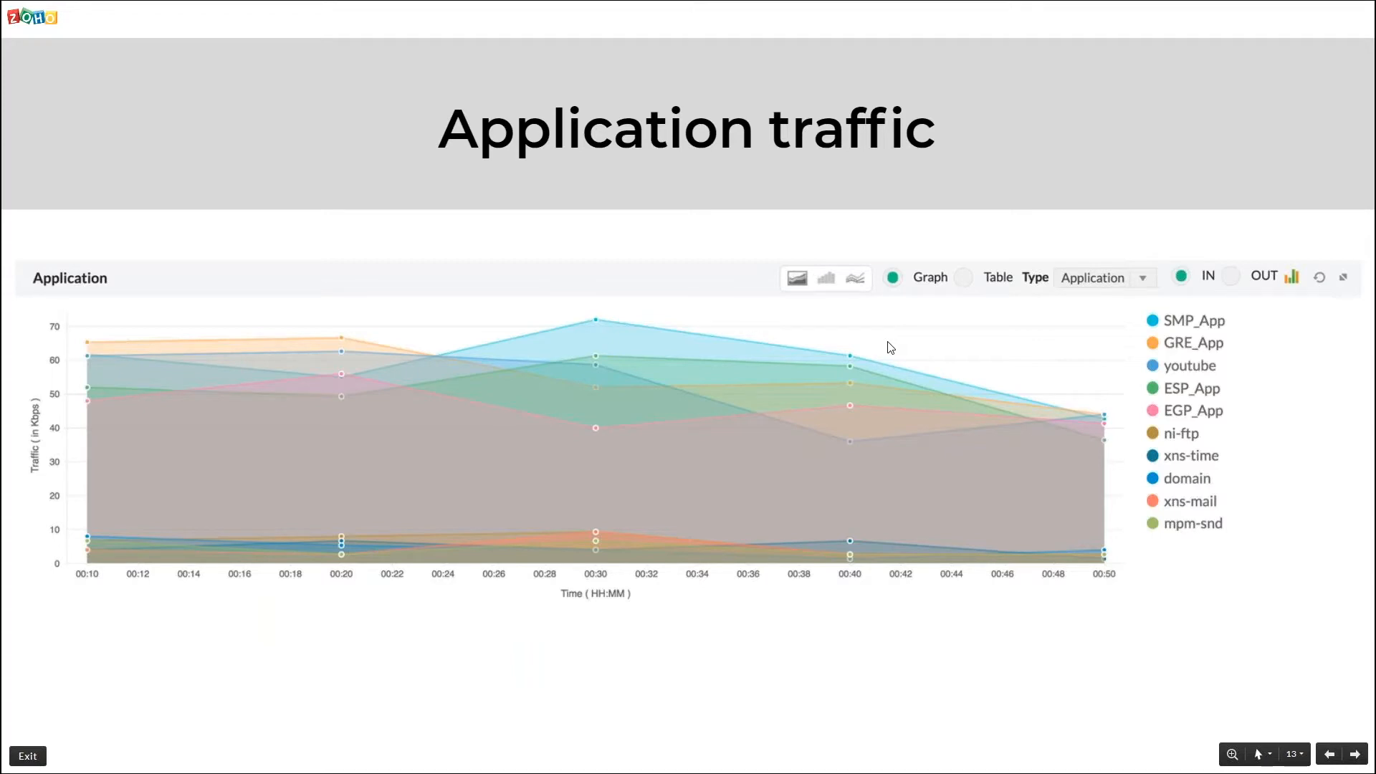
pyautogui.press('Right')
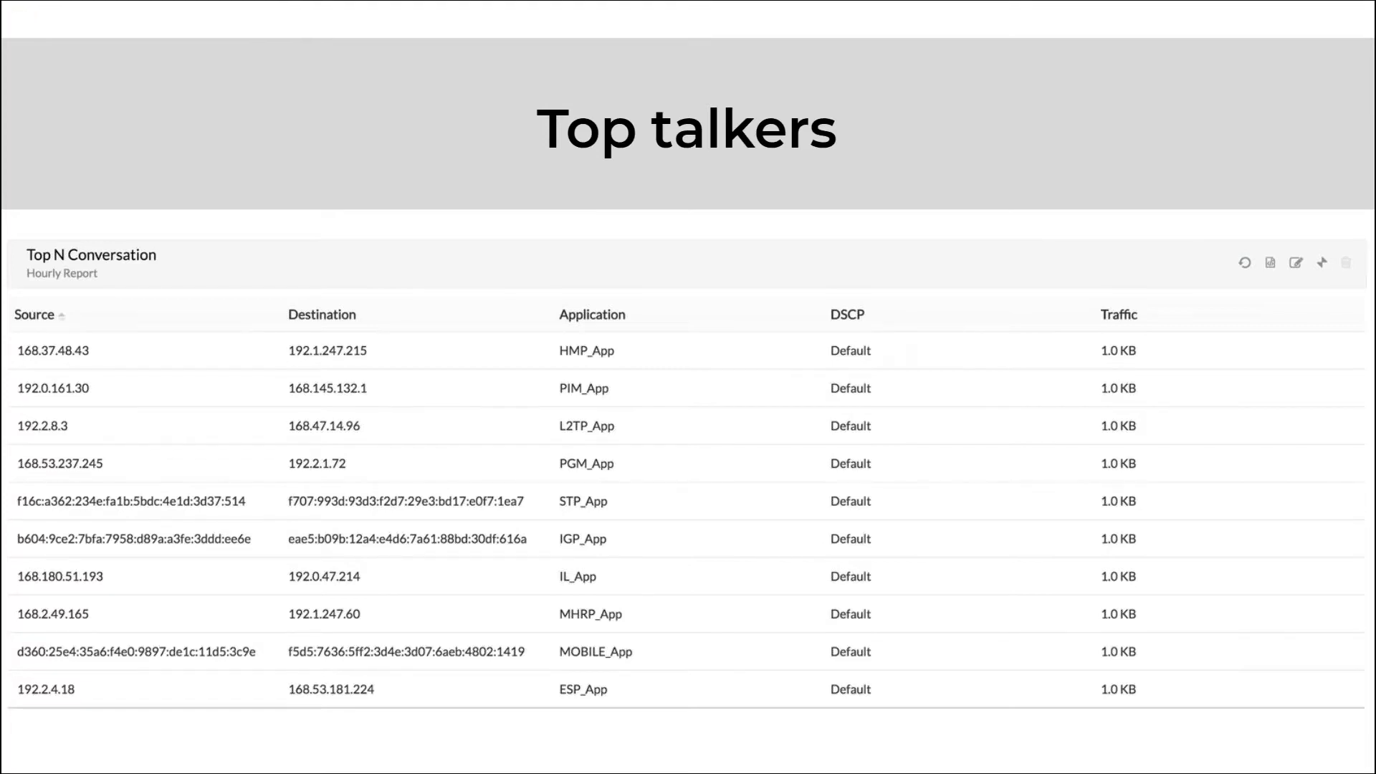
pyautogui.press('Right')
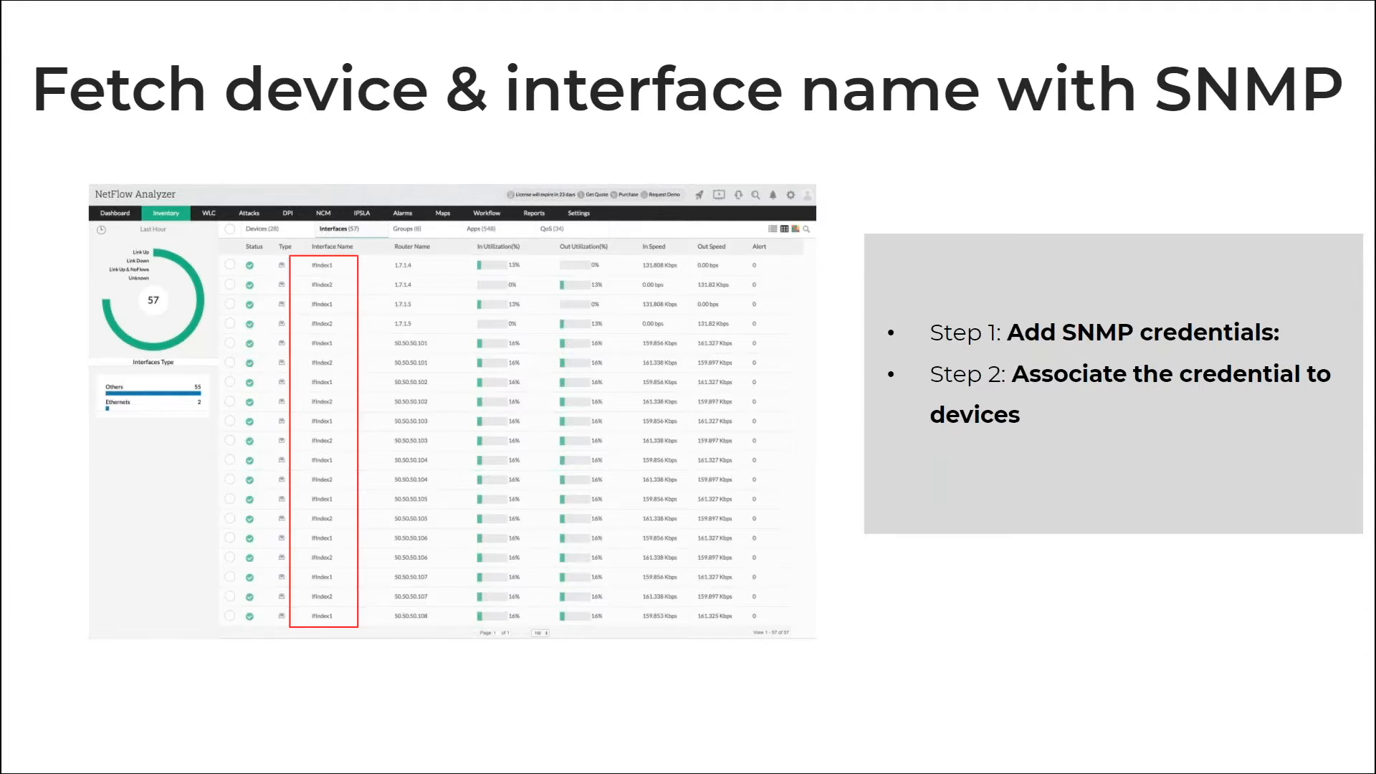
pyautogui.hotkey('alt', 'Tab')
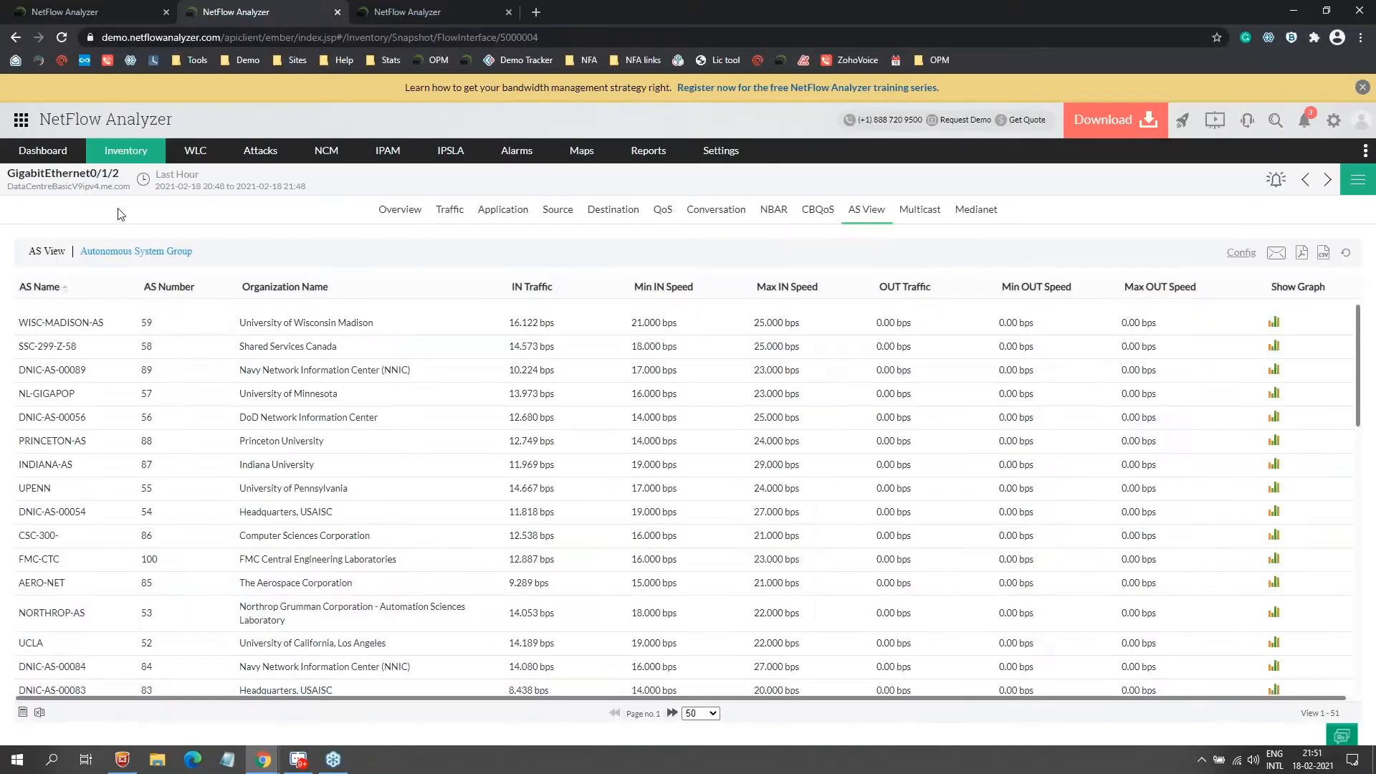
# Step: Open the CiscoRouter12.ITOM (192.168.50.140) device snapshot from the other server's device inventory
pyautogui.click(70, 8)
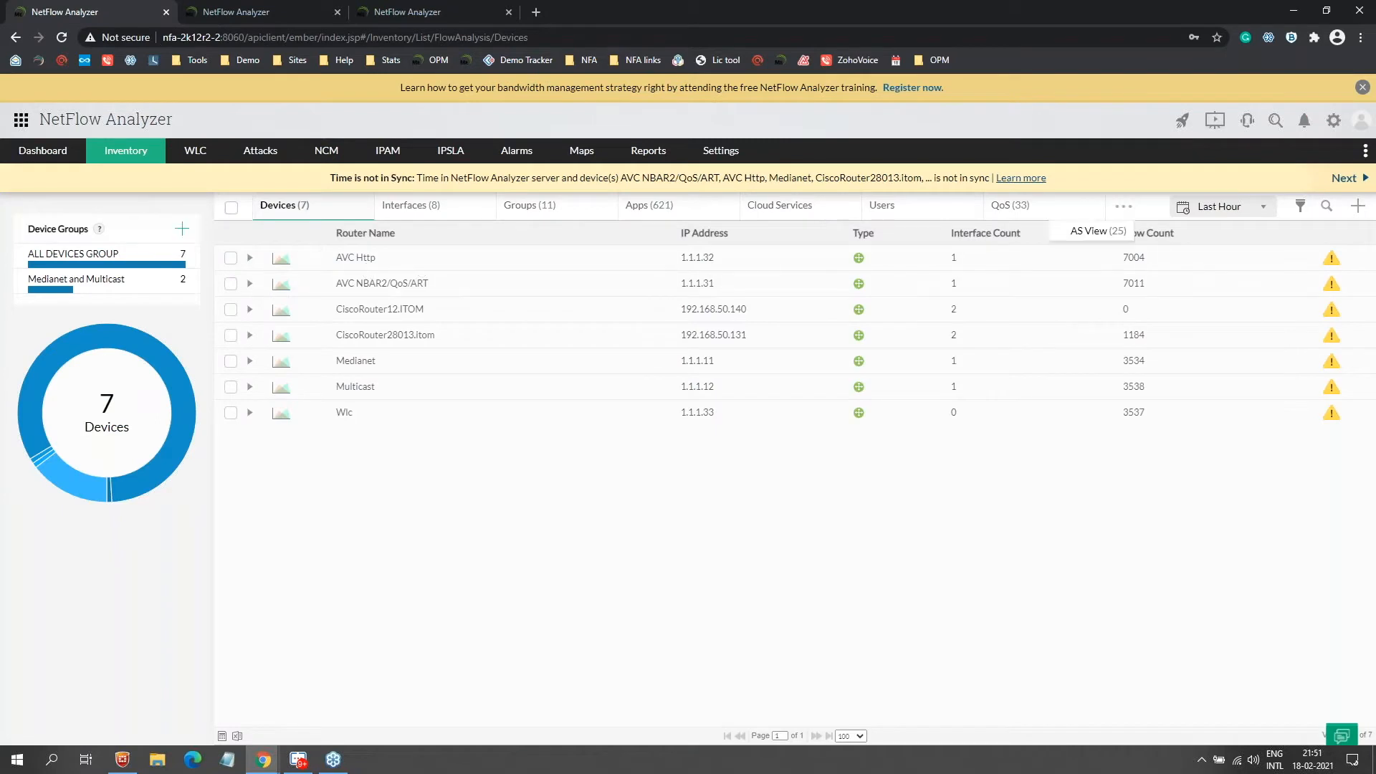
pyautogui.click(390, 316)
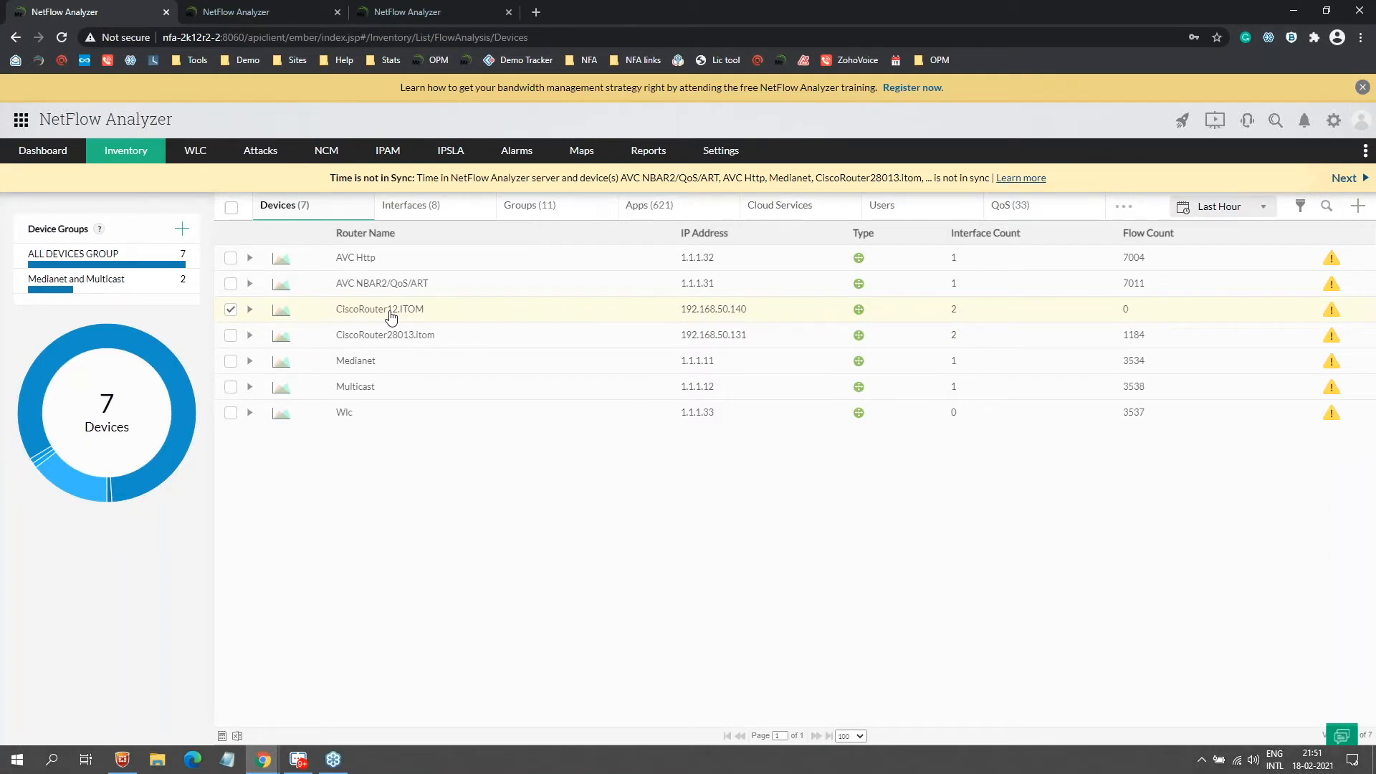
pyautogui.click(391, 316)
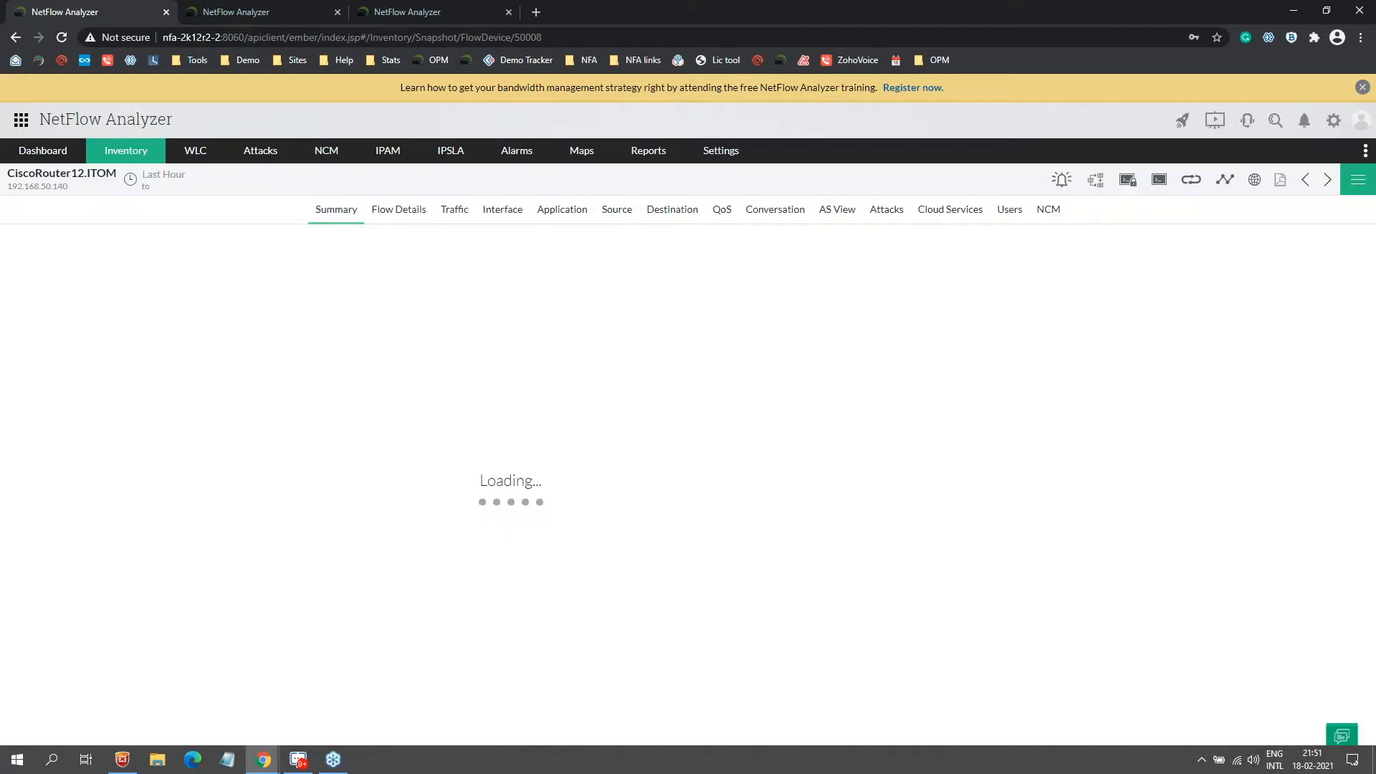
# Step: Associate the SNMP credential with CiscoRouter12.ITOM, naming interfaces by IfName, and save
pyautogui.click(1355, 186)
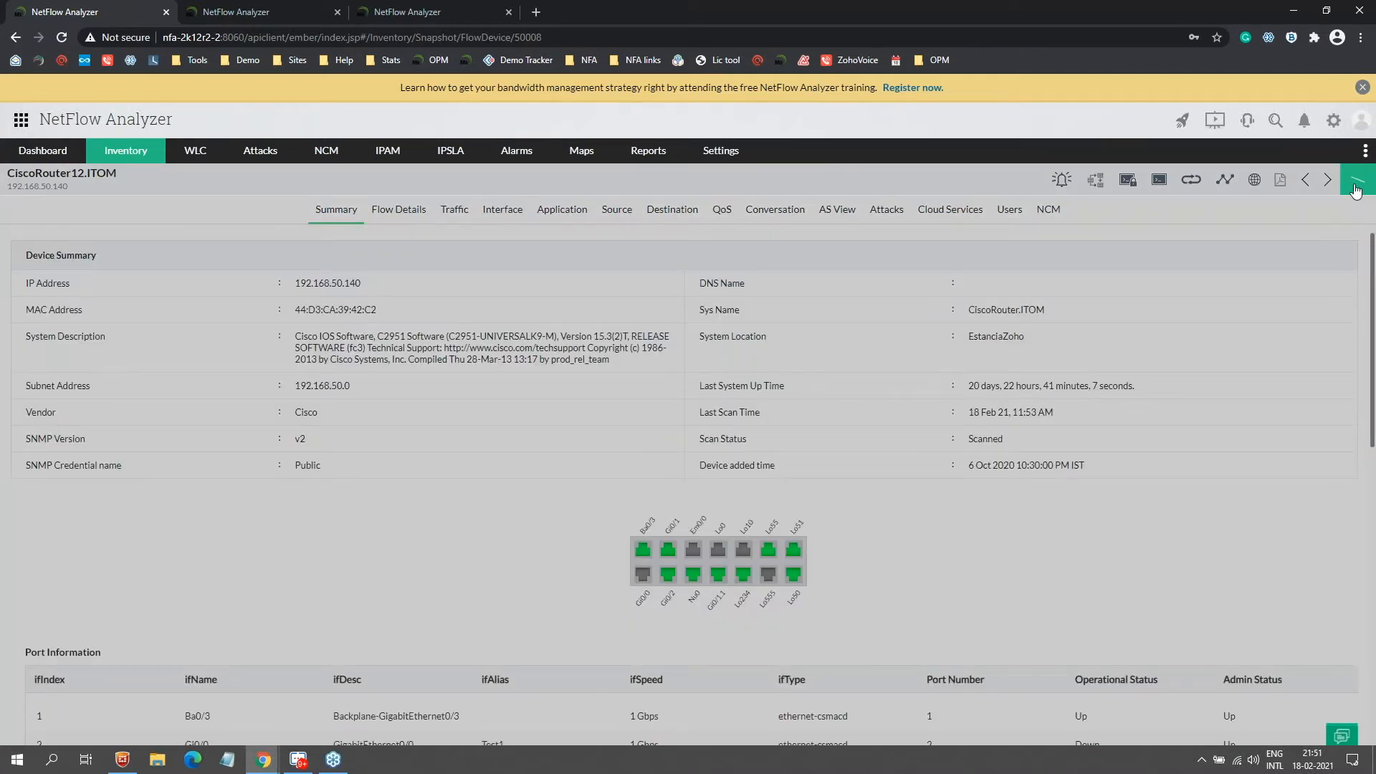
pyautogui.click(1192, 233)
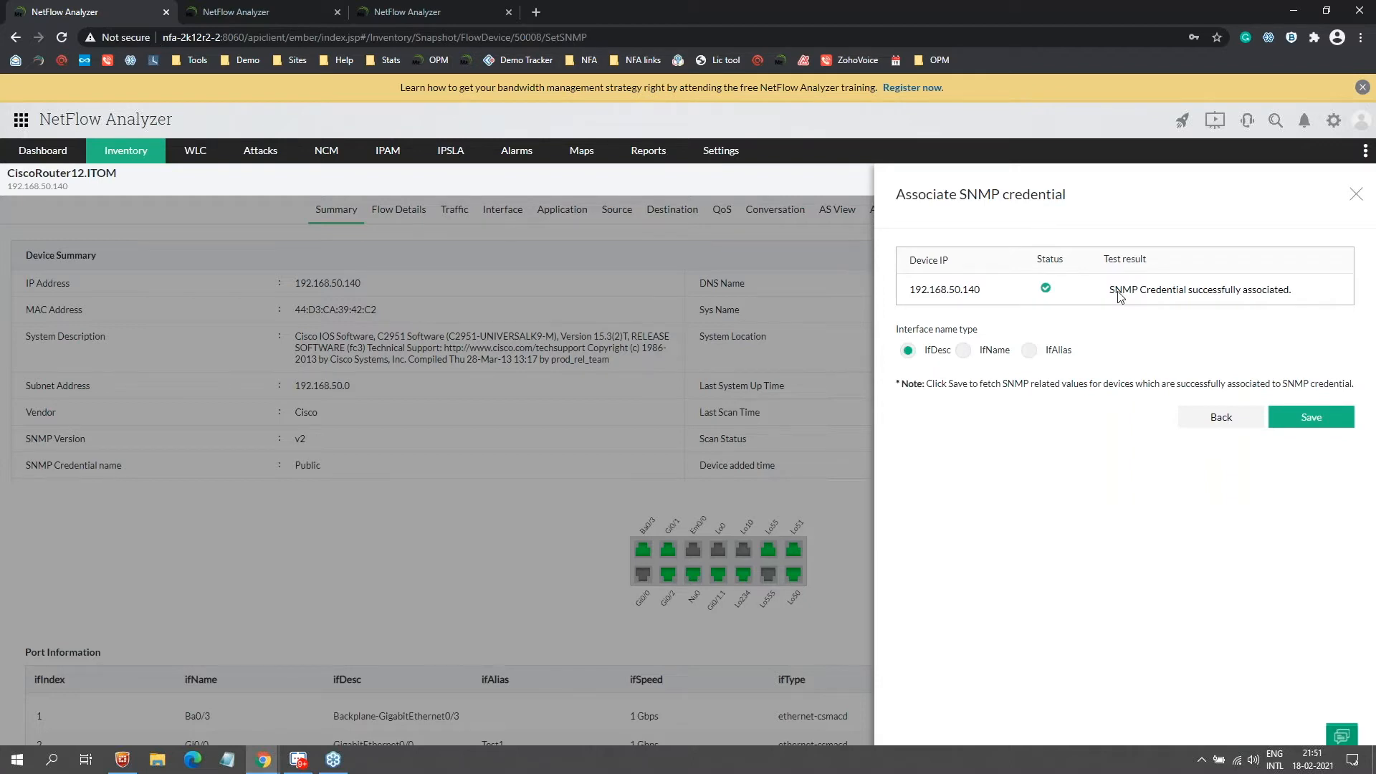
pyautogui.click(987, 351)
pyautogui.click(1284, 421)
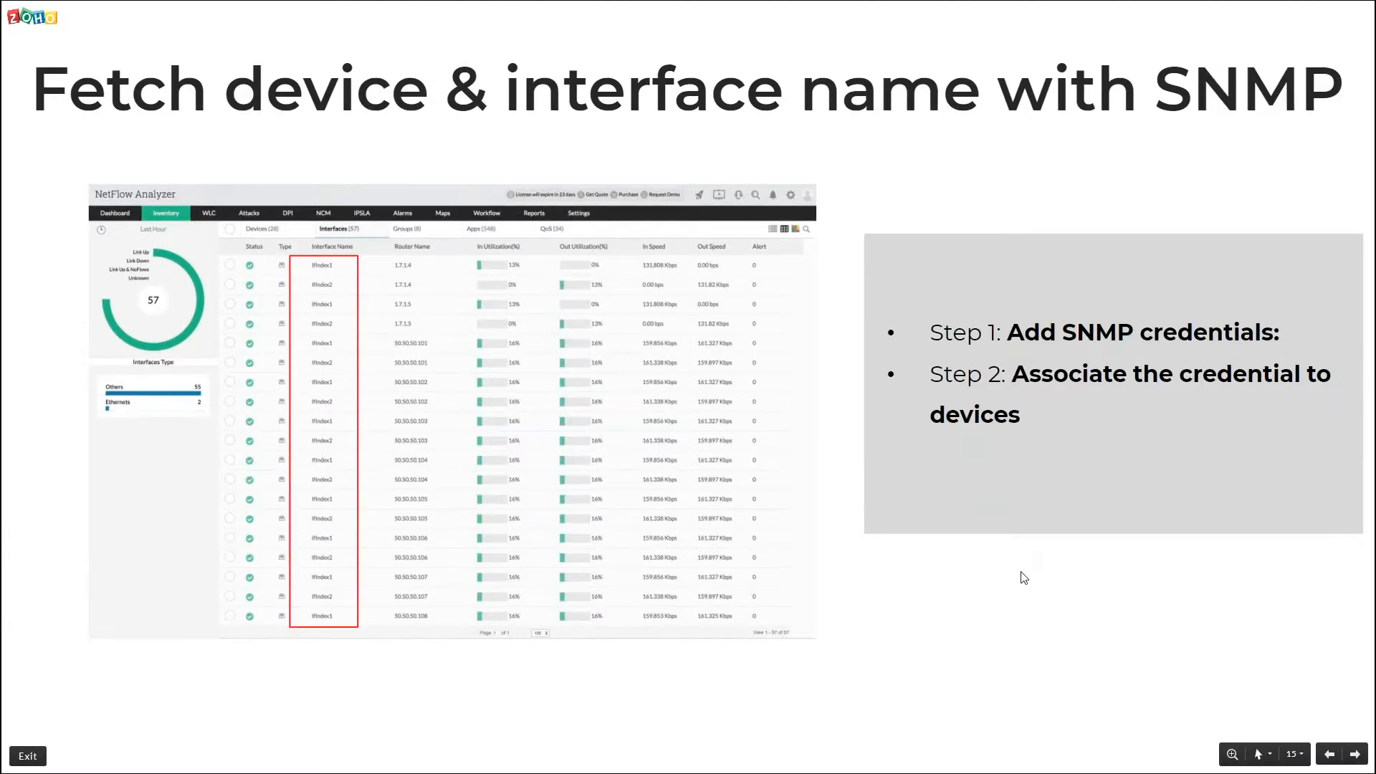
# Step: Advance through the Medianet and Multicast slide to Medianet traffic monitoring, then return to the browser
pyautogui.click(1022, 576)
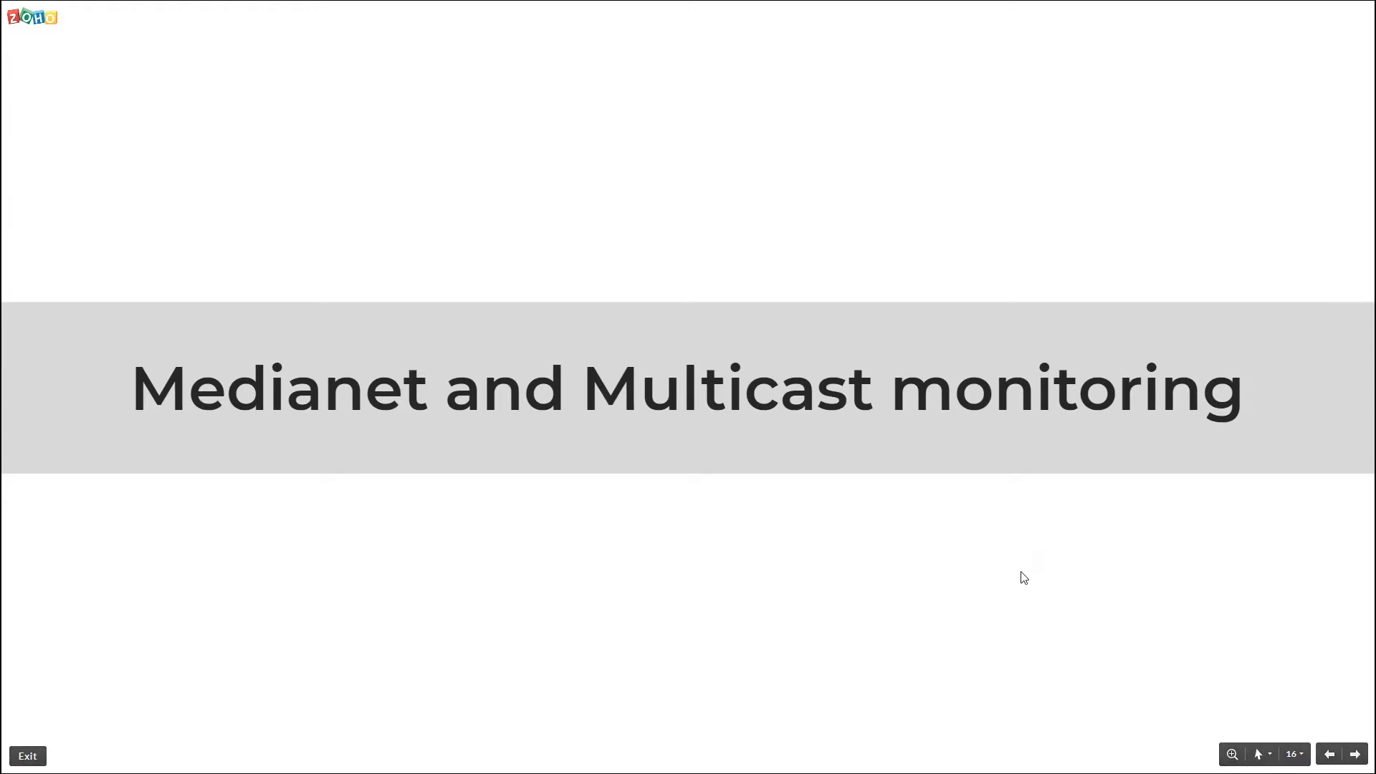
pyautogui.click(1023, 577)
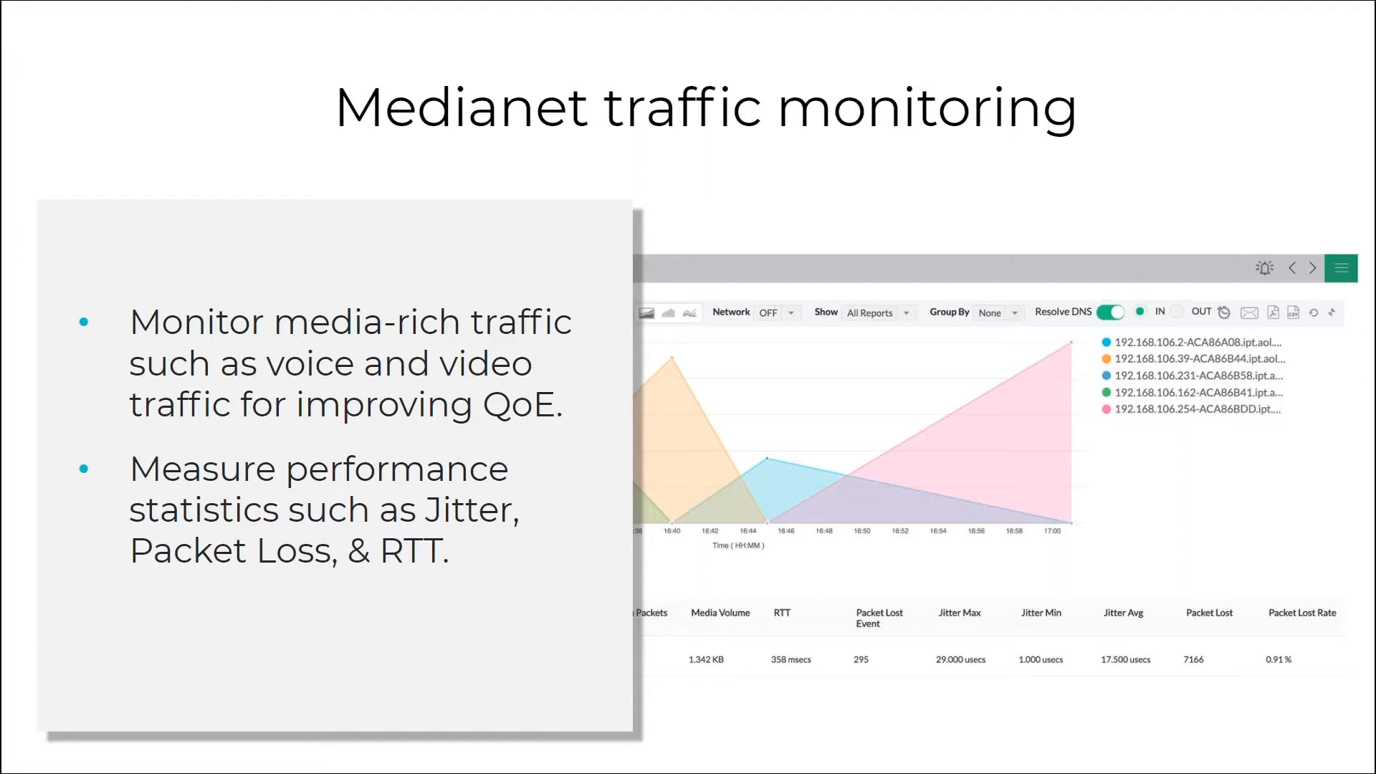
pyautogui.hotkey('alt', 'Tab')
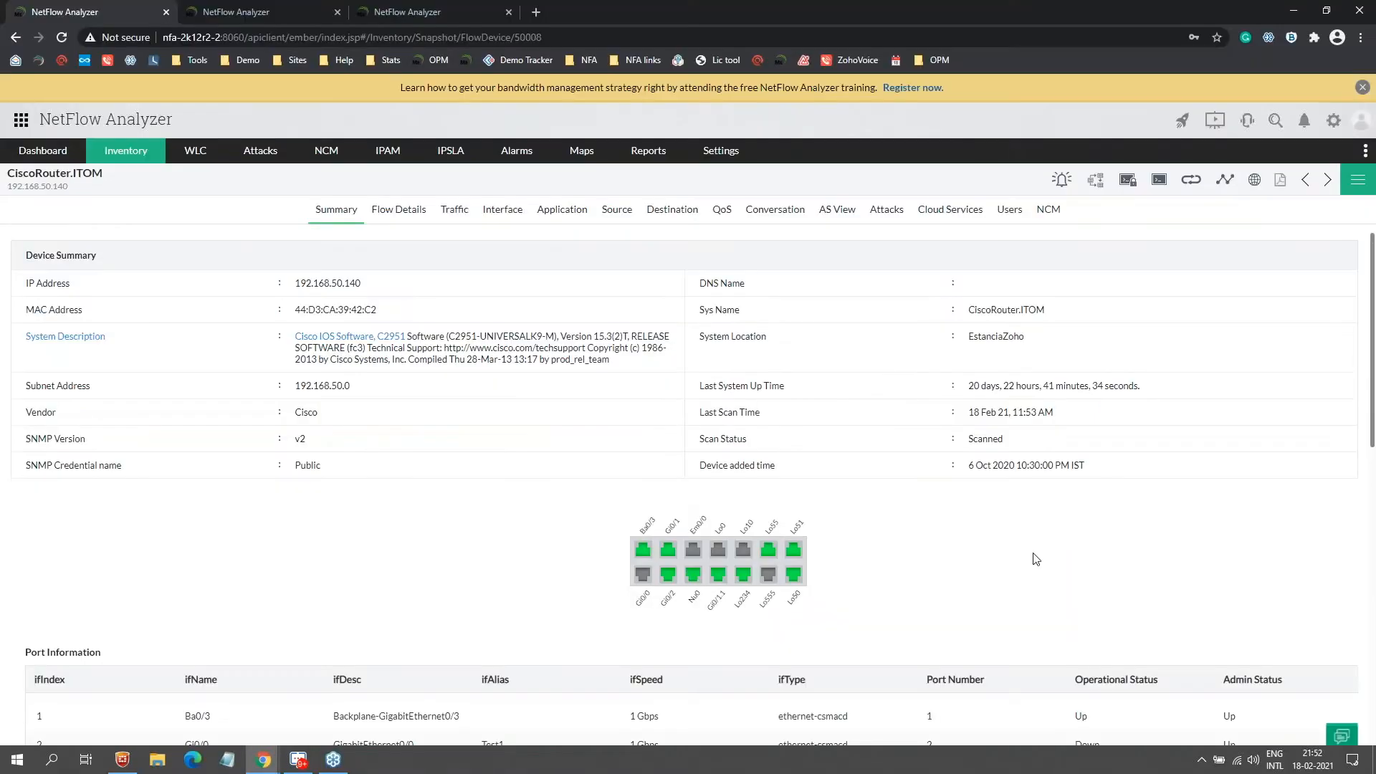
# Step: Show the Medianet router's IfIndex1 Medianet Conversation report with RTT, jitter and packet loss
pyautogui.moveTo(118, 156)
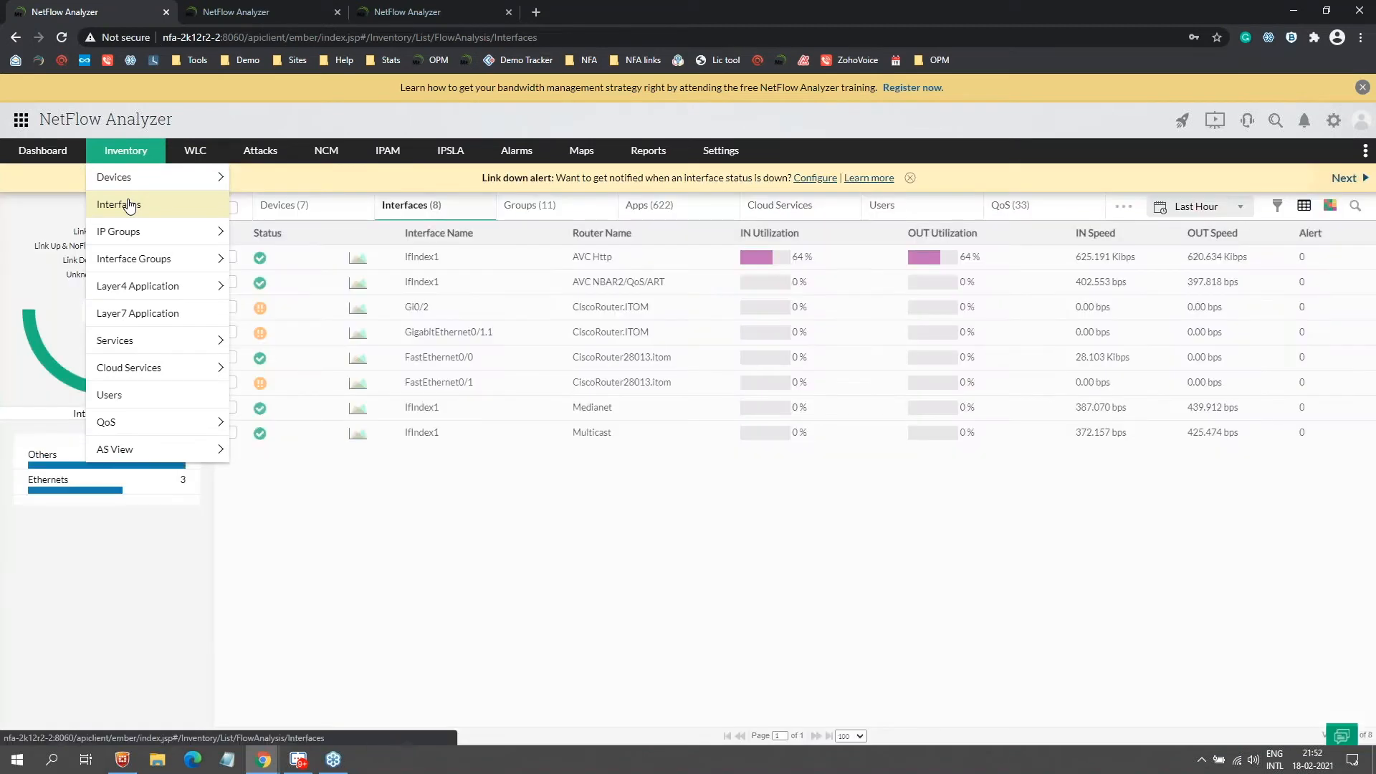
pyautogui.click(416, 408)
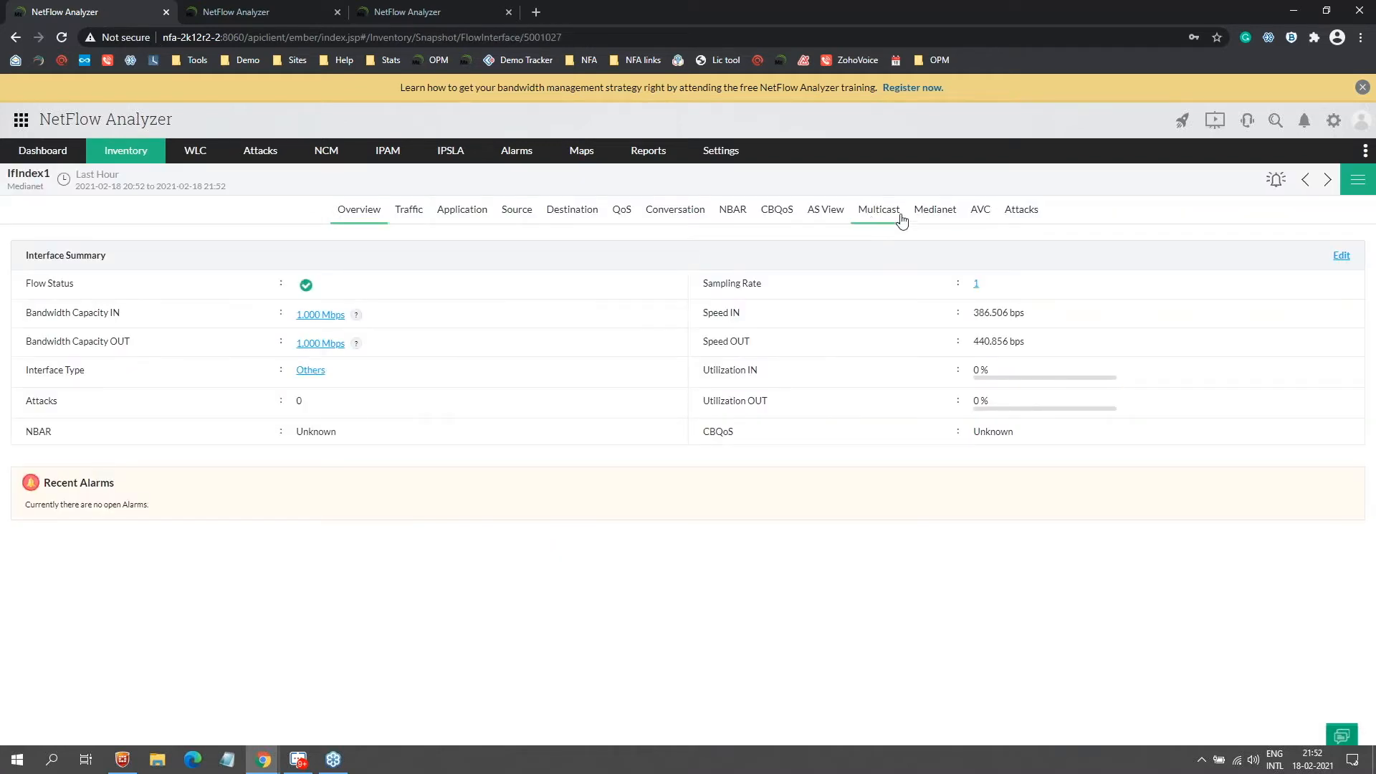
pyautogui.click(951, 218)
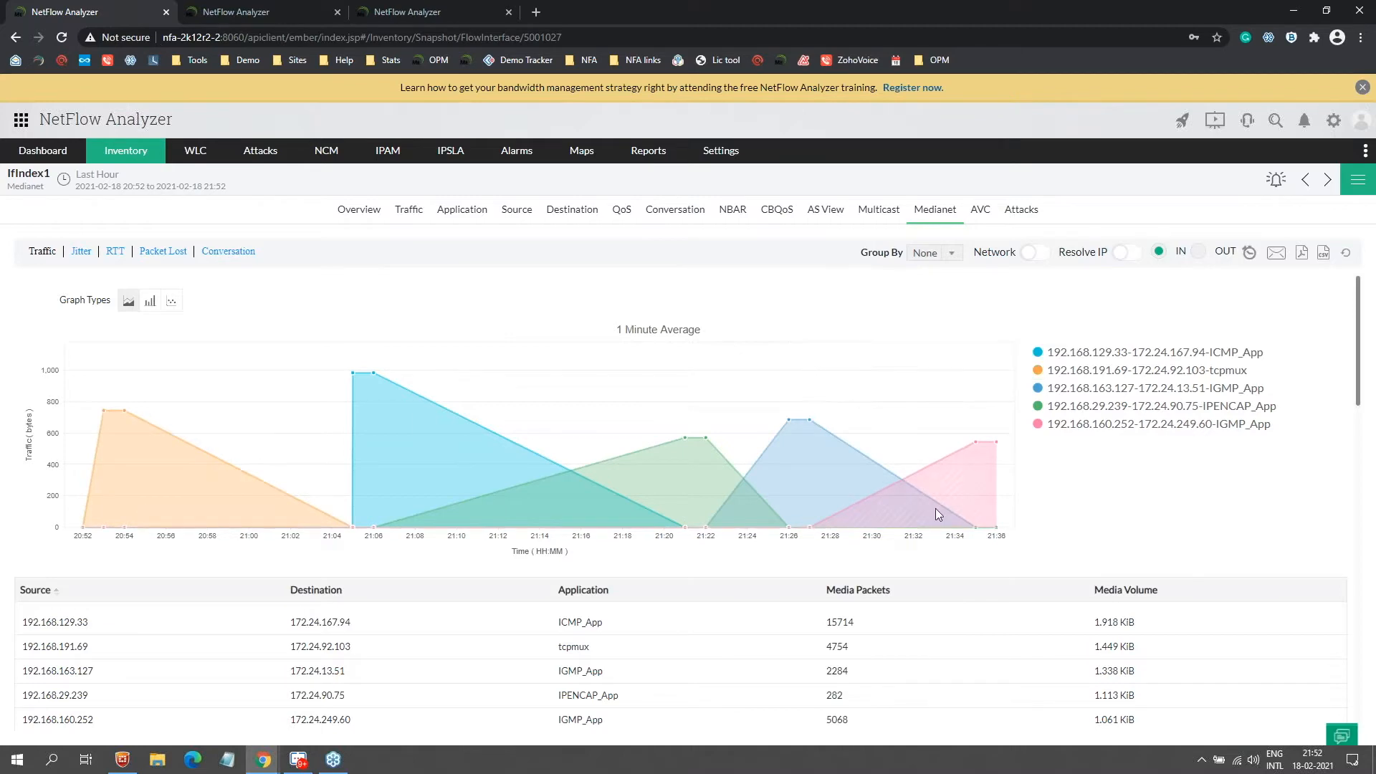
pyautogui.scroll(-5, 459, 631)
pyautogui.scroll(5, 522, 599)
pyautogui.click(228, 251)
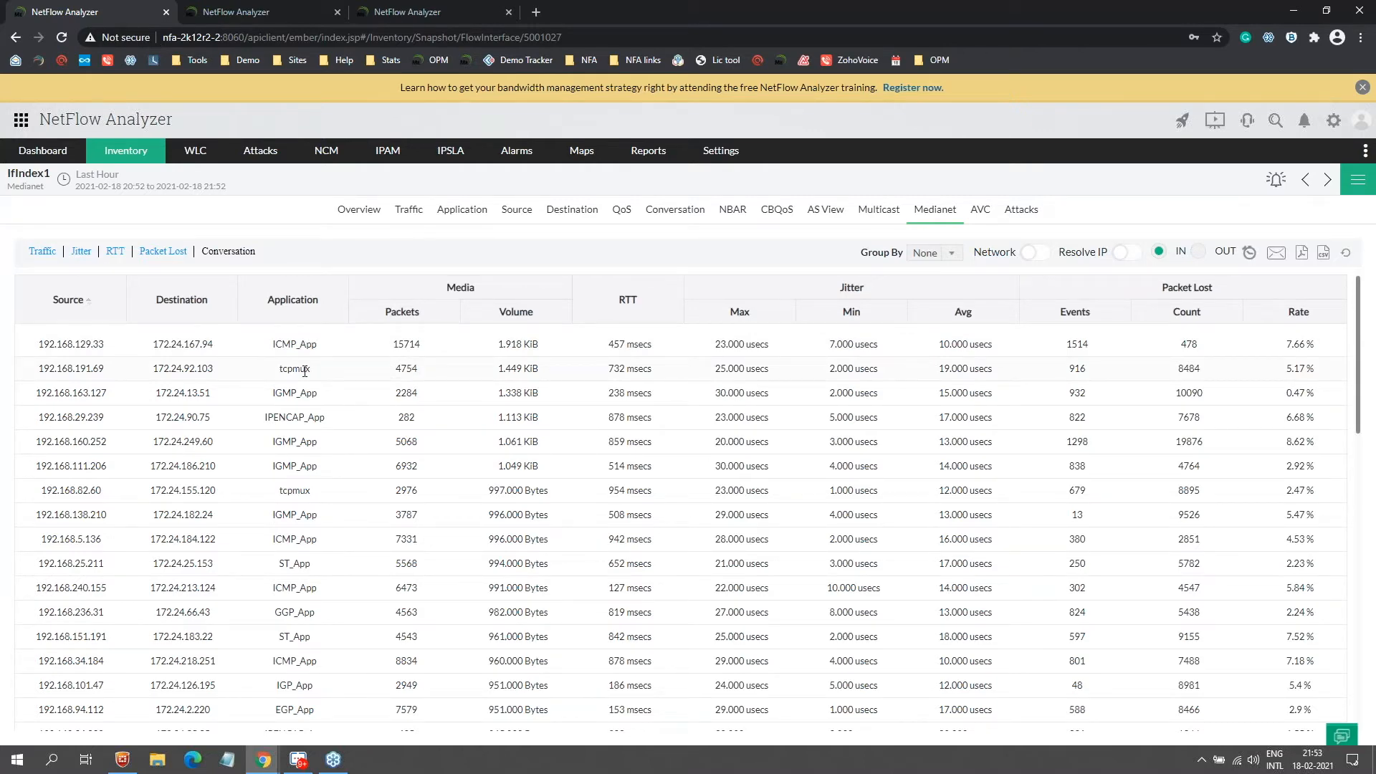
pyautogui.hotkey('alt', 'Tab')
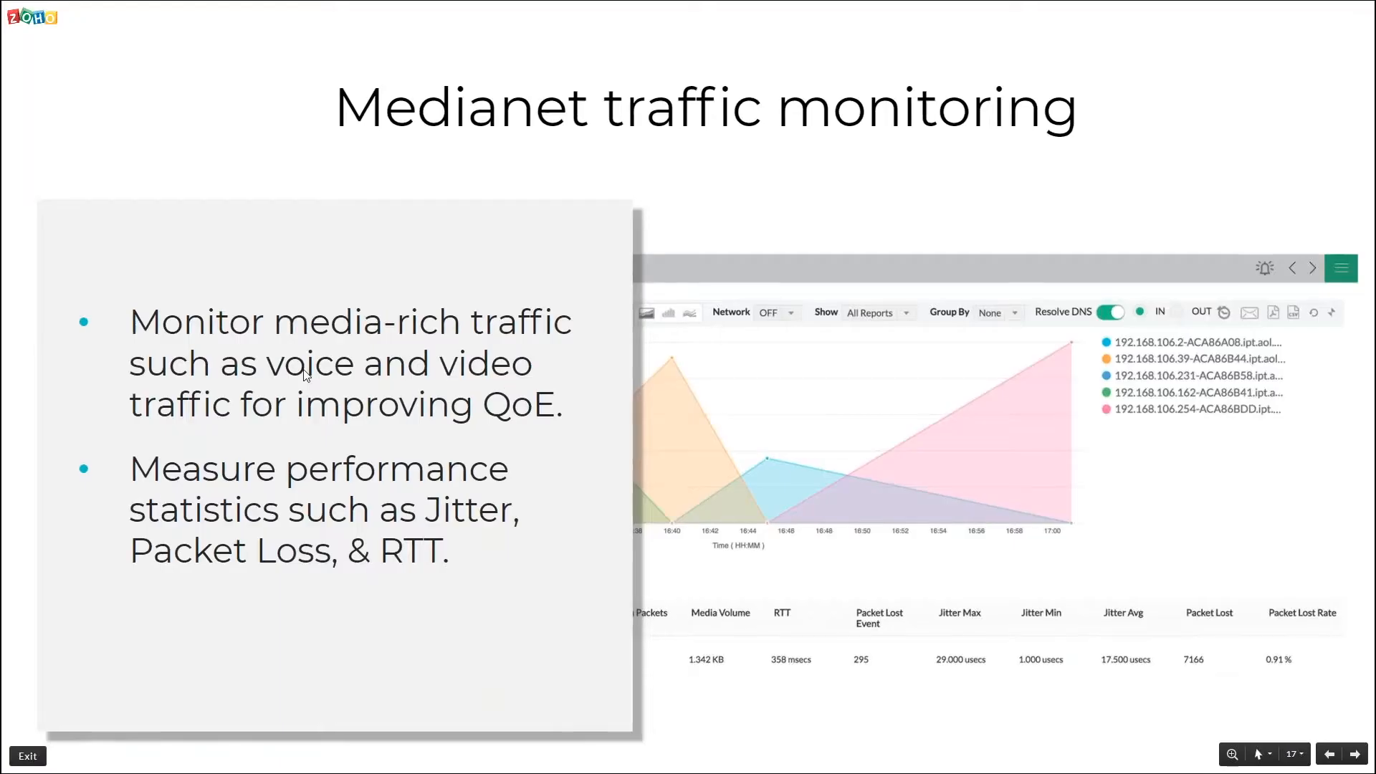
# Step: Show the Multicast traffic monitoring slide, then return to NetFlow Analyzer
pyautogui.press('Right')
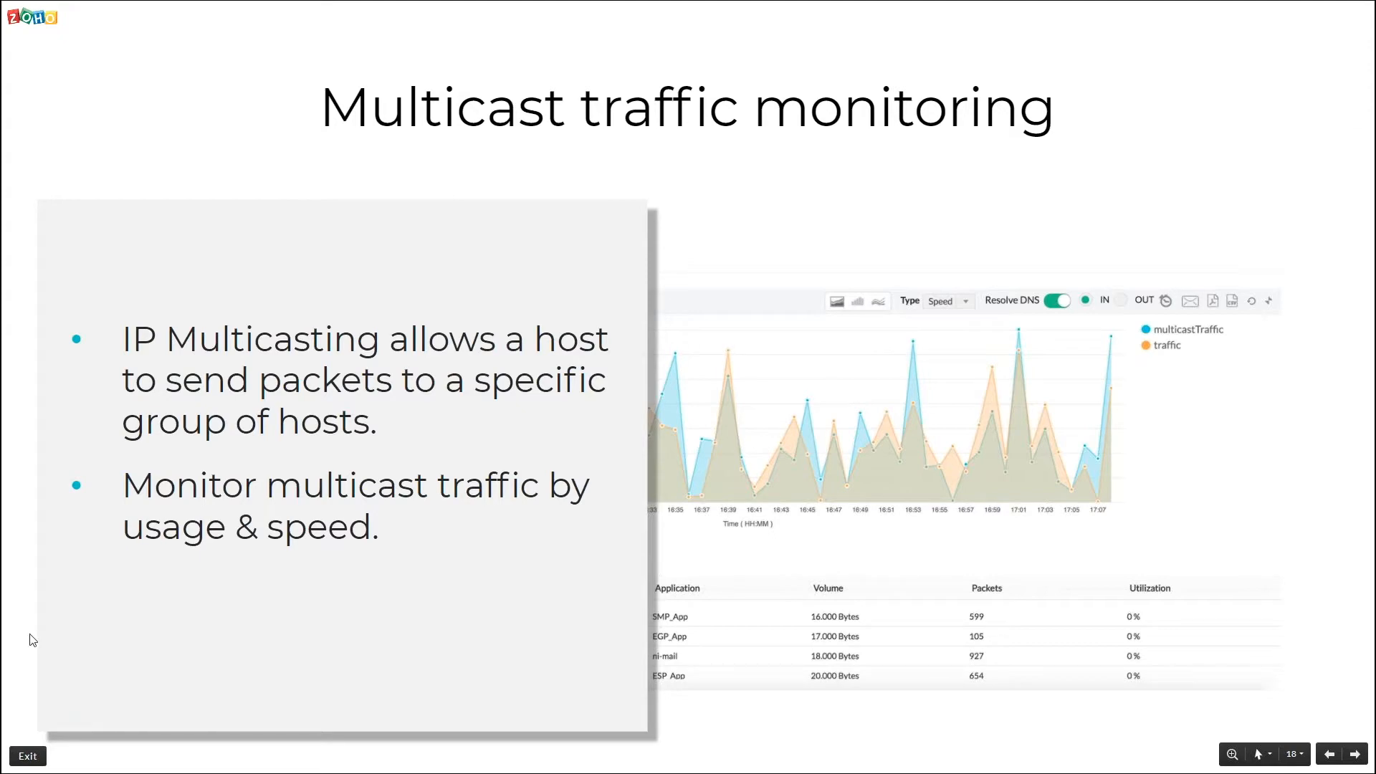
pyautogui.hotkey('alt', 'Tab')
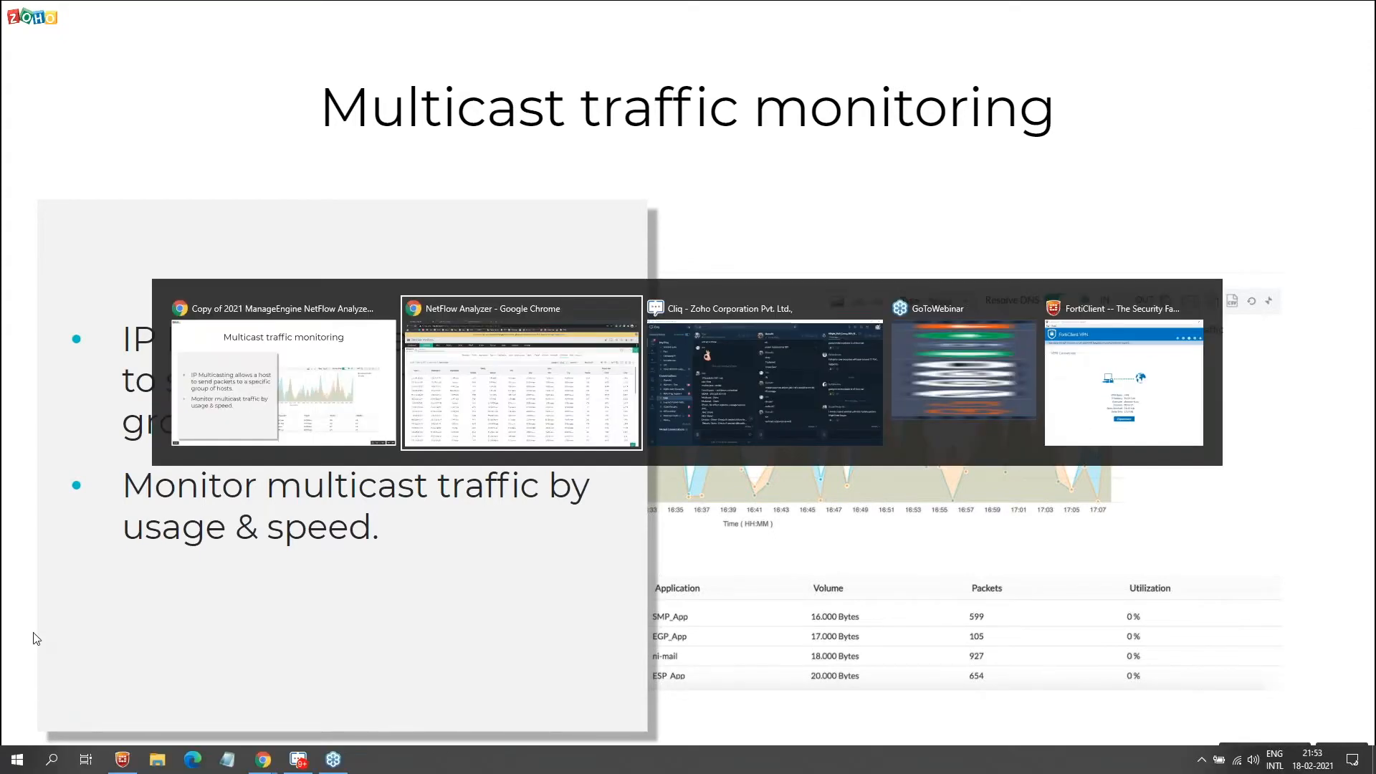
# Step: View the Multicast report for the Multicast router's IfIndex1 interface, then return to the demo server tab
pyautogui.moveTo(140, 159)
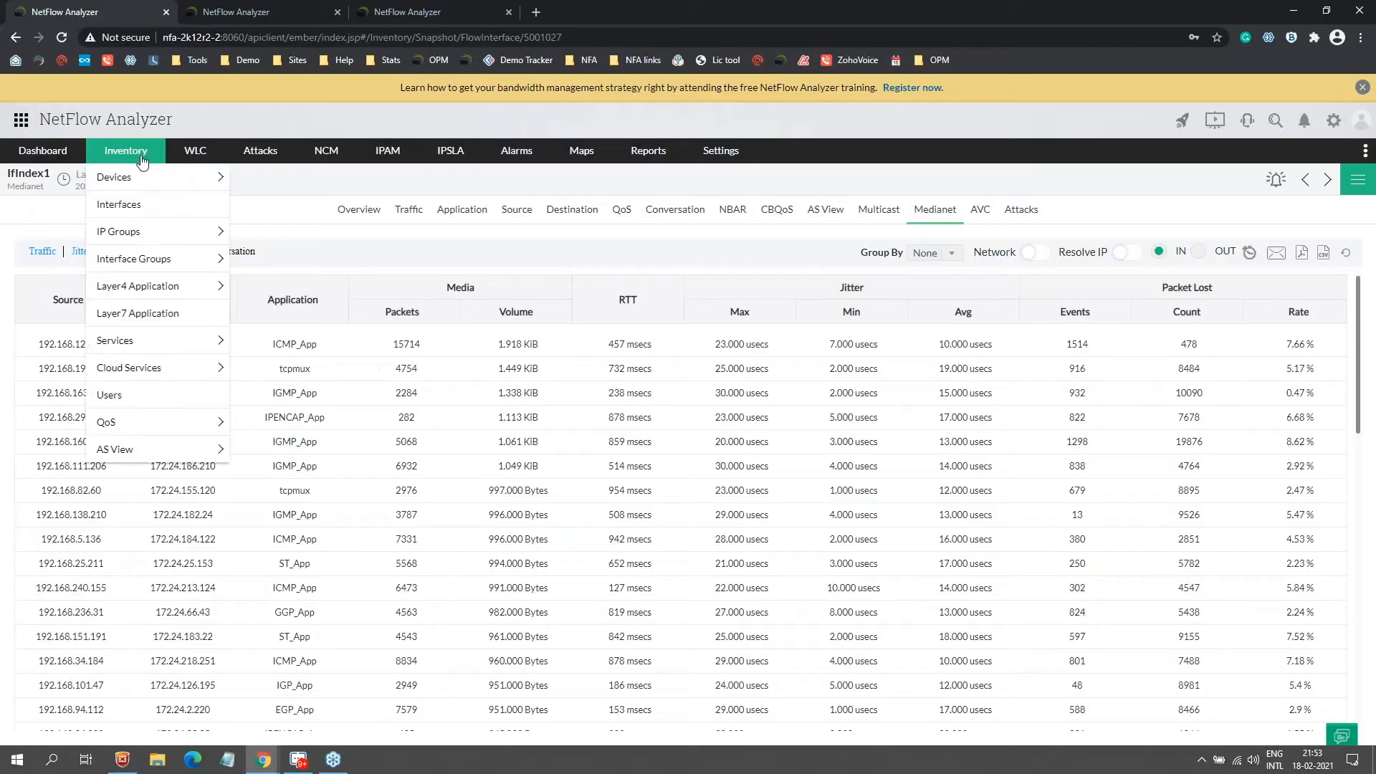
pyautogui.click(146, 211)
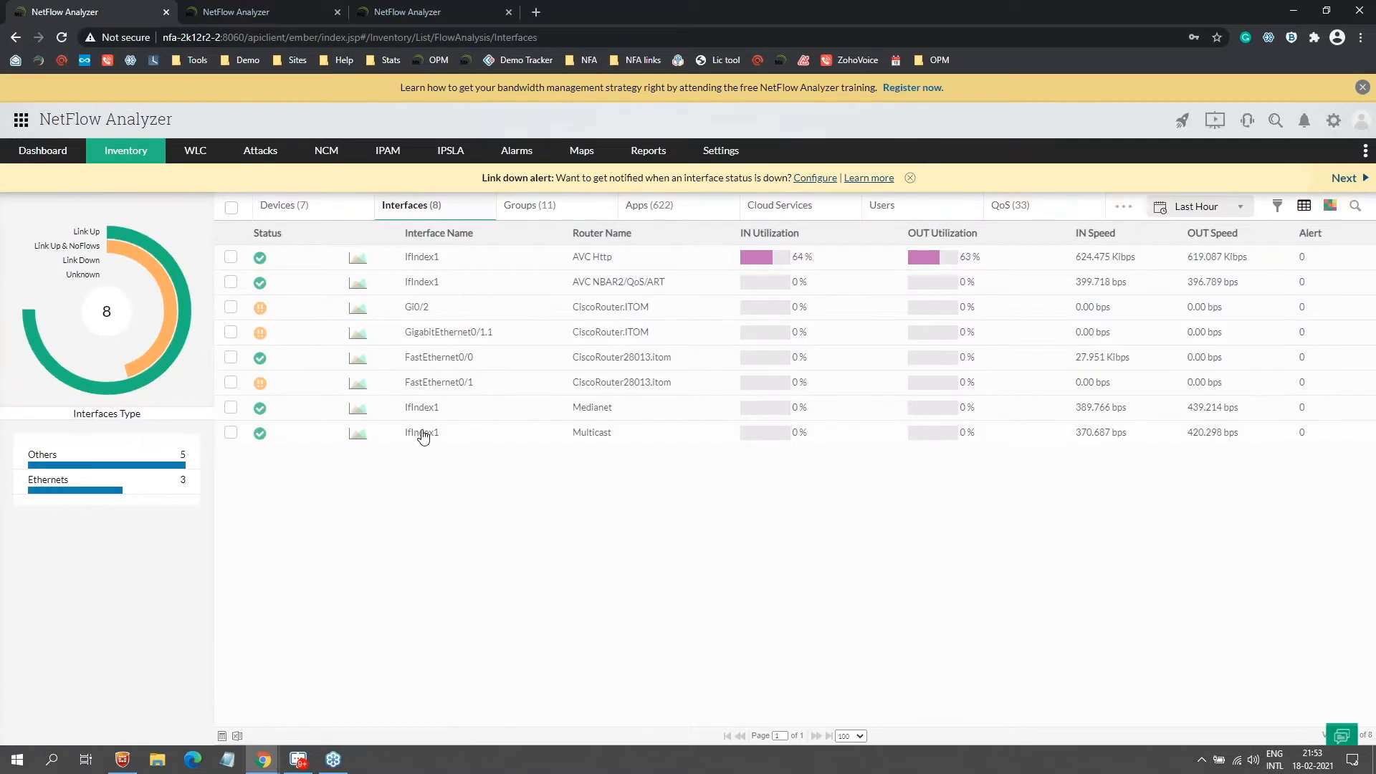
pyautogui.click(423, 434)
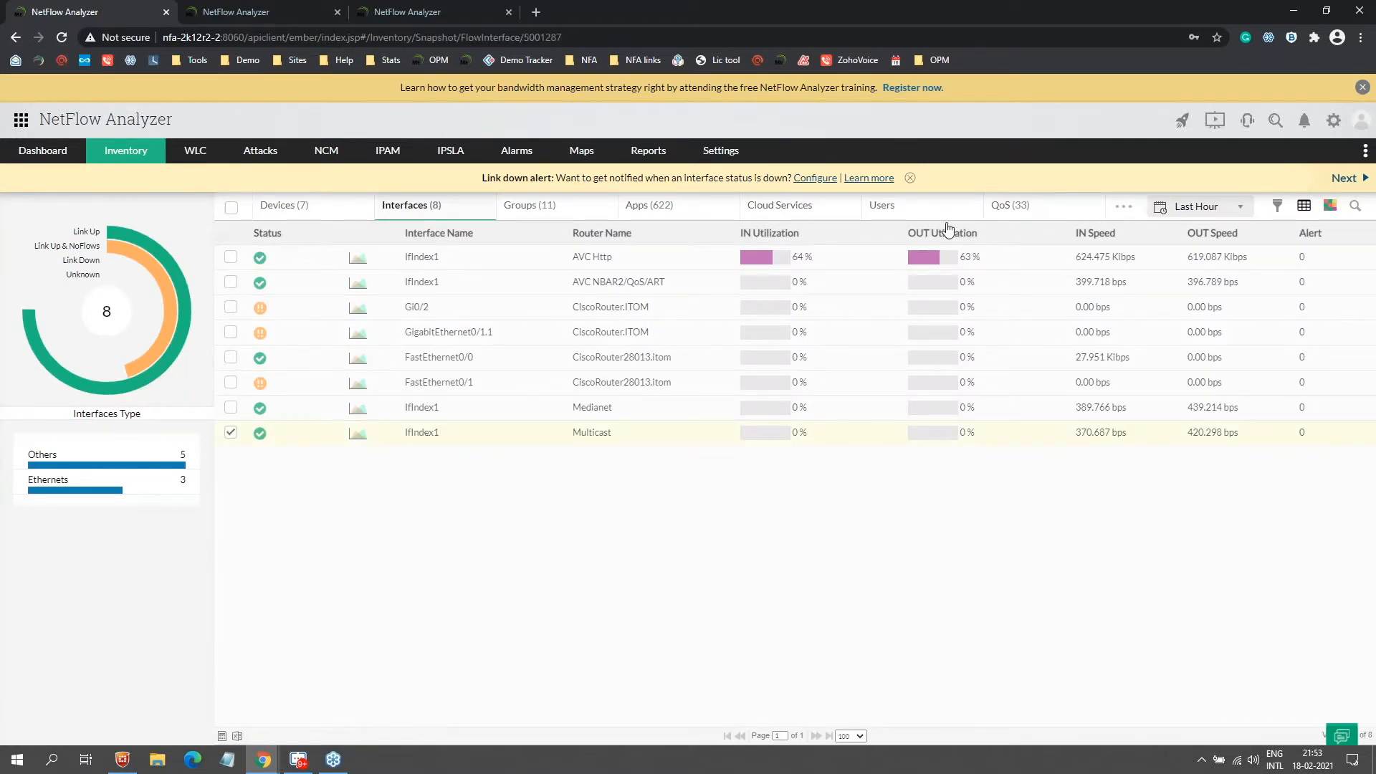
pyautogui.click(894, 215)
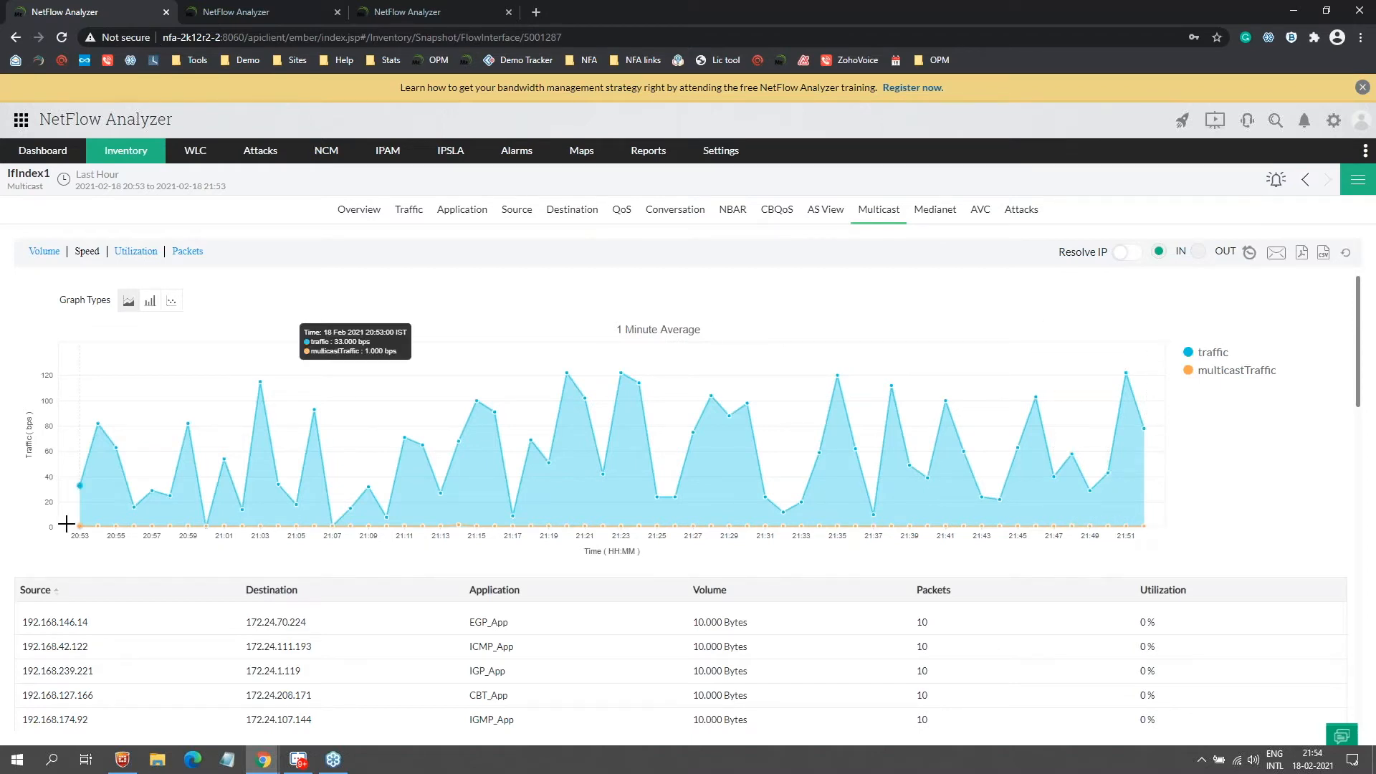
pyautogui.click(242, 11)
# Step: Show the Multicast report for DataCentreV9Multicast's MultiGigabitEthernet0/1 interface, with traffic versus multicastTraffic graph
pyautogui.moveTo(126, 150)
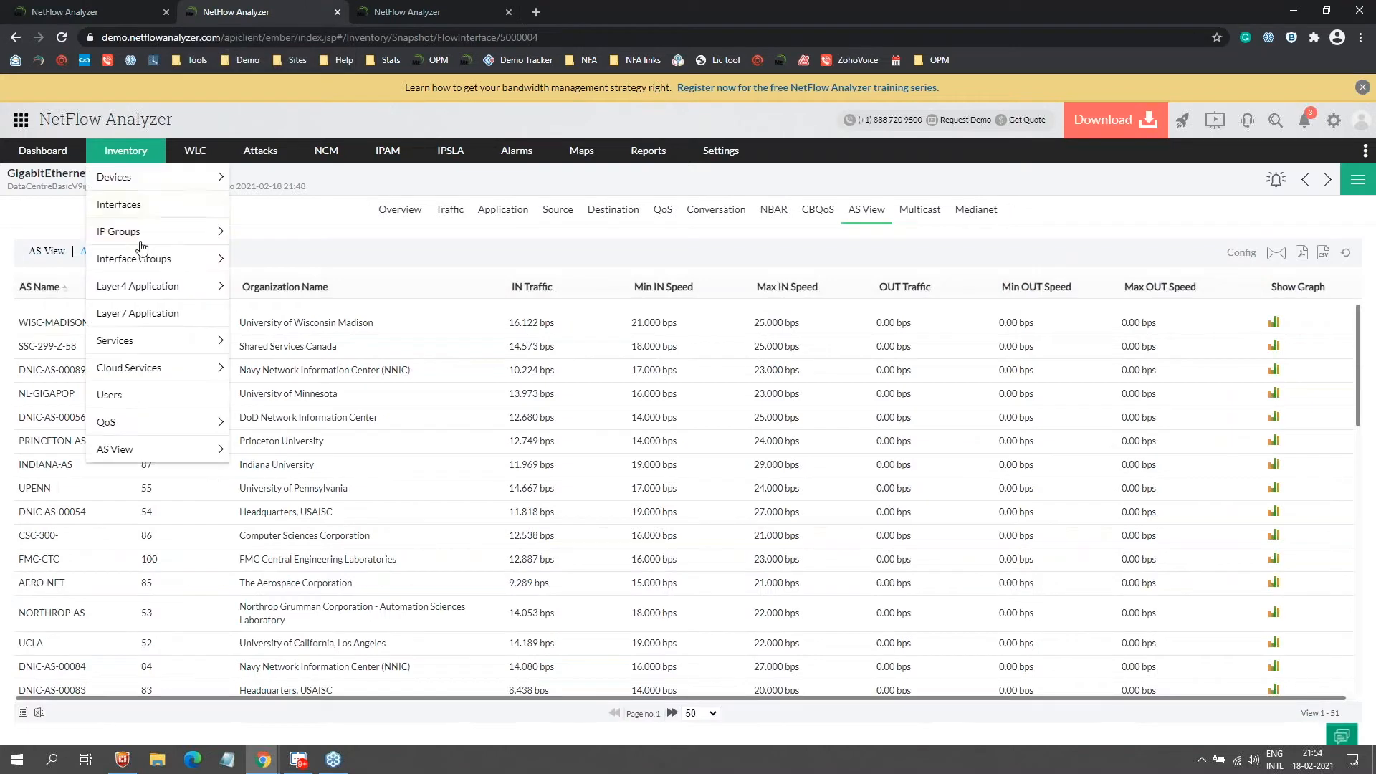
pyautogui.click(139, 204)
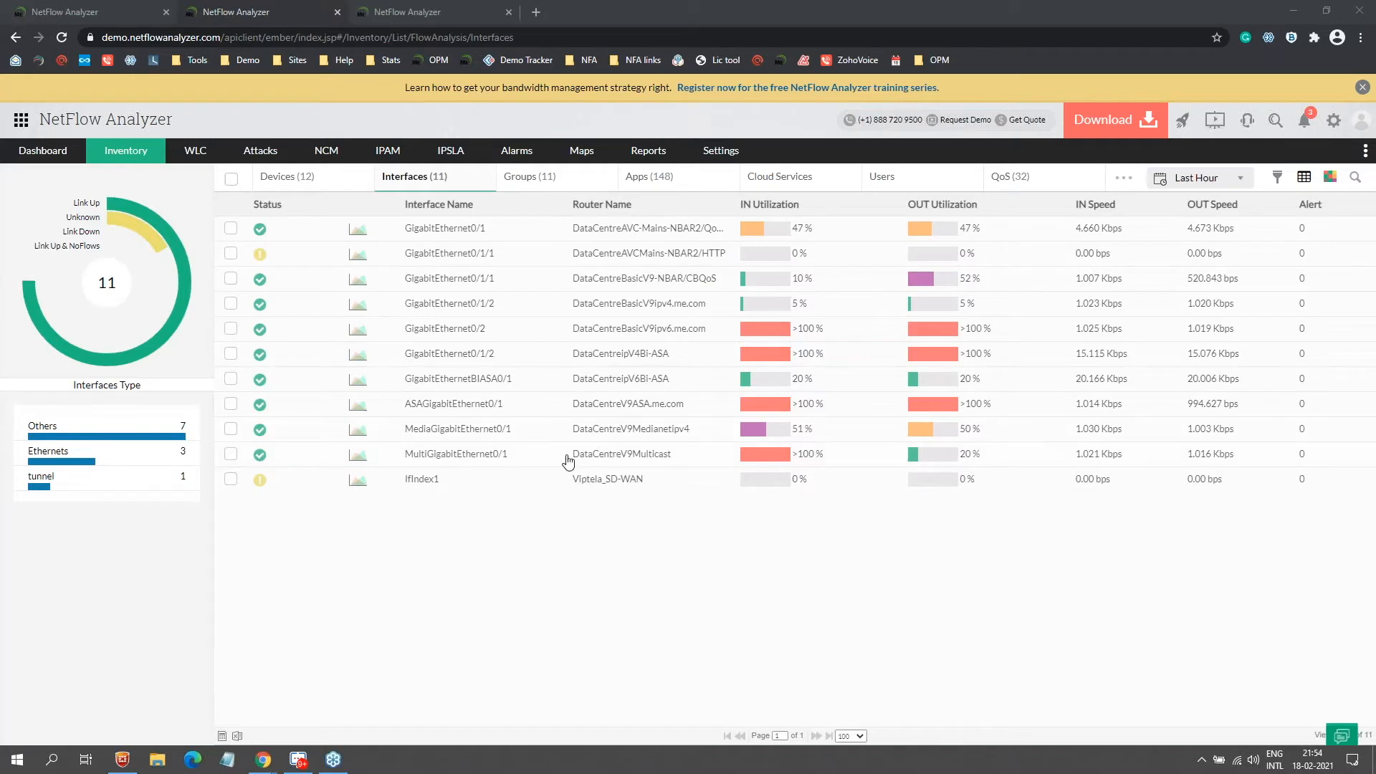
pyautogui.click(462, 461)
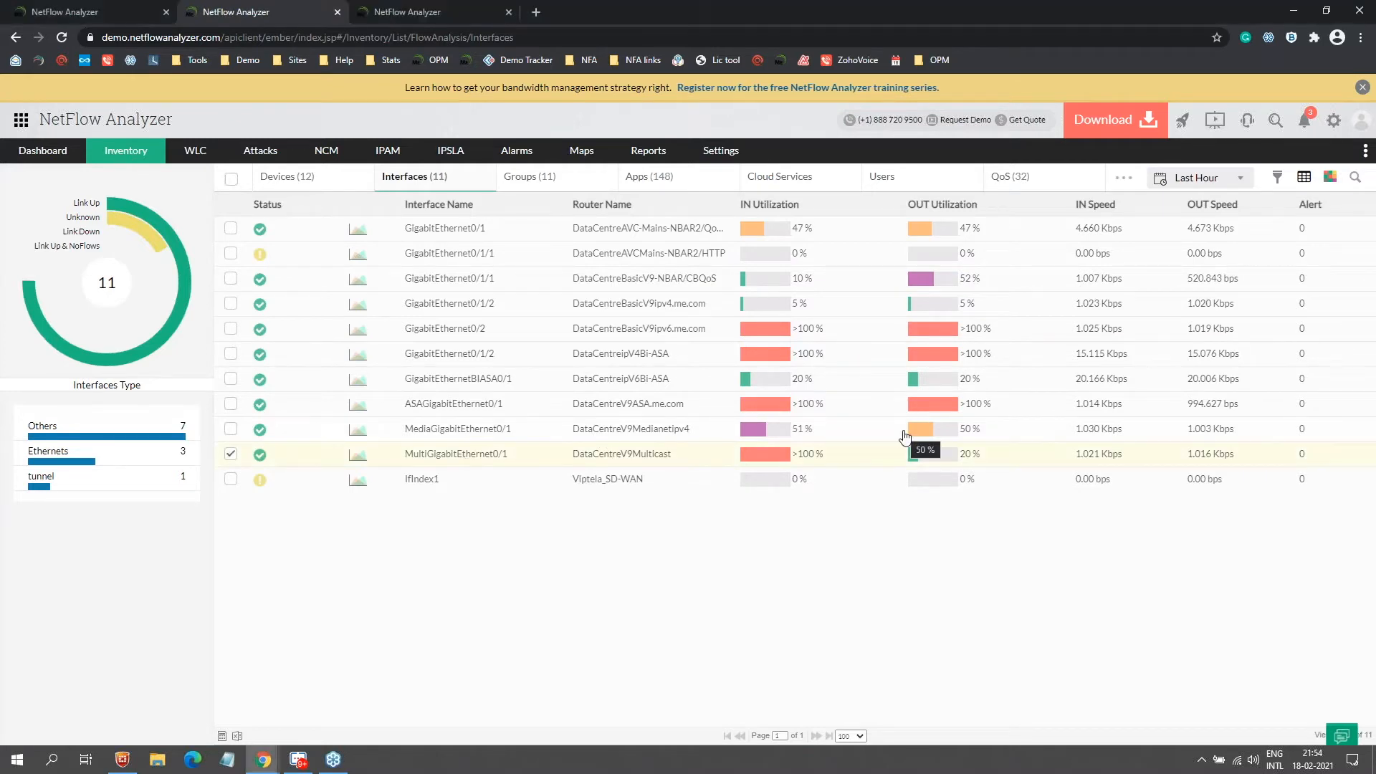
pyautogui.click(905, 432)
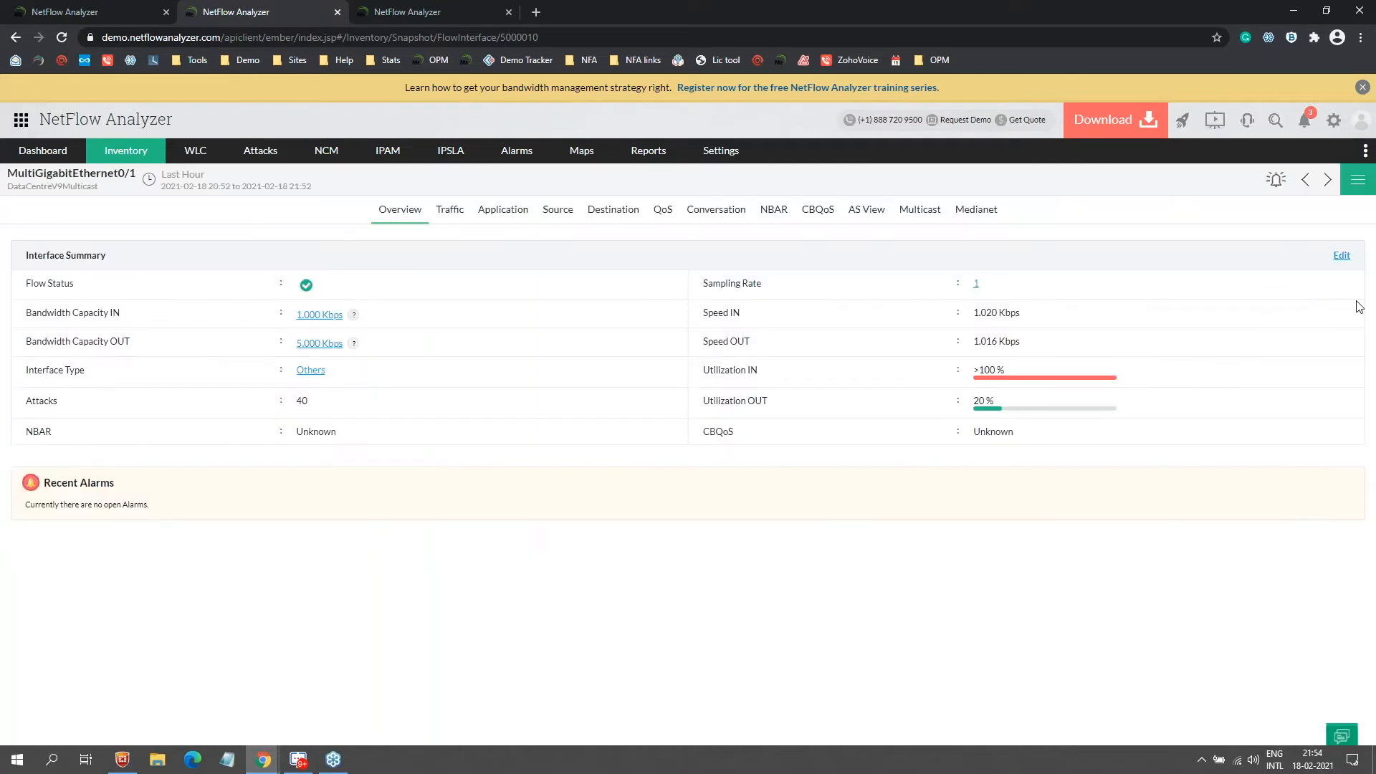
pyautogui.click(932, 219)
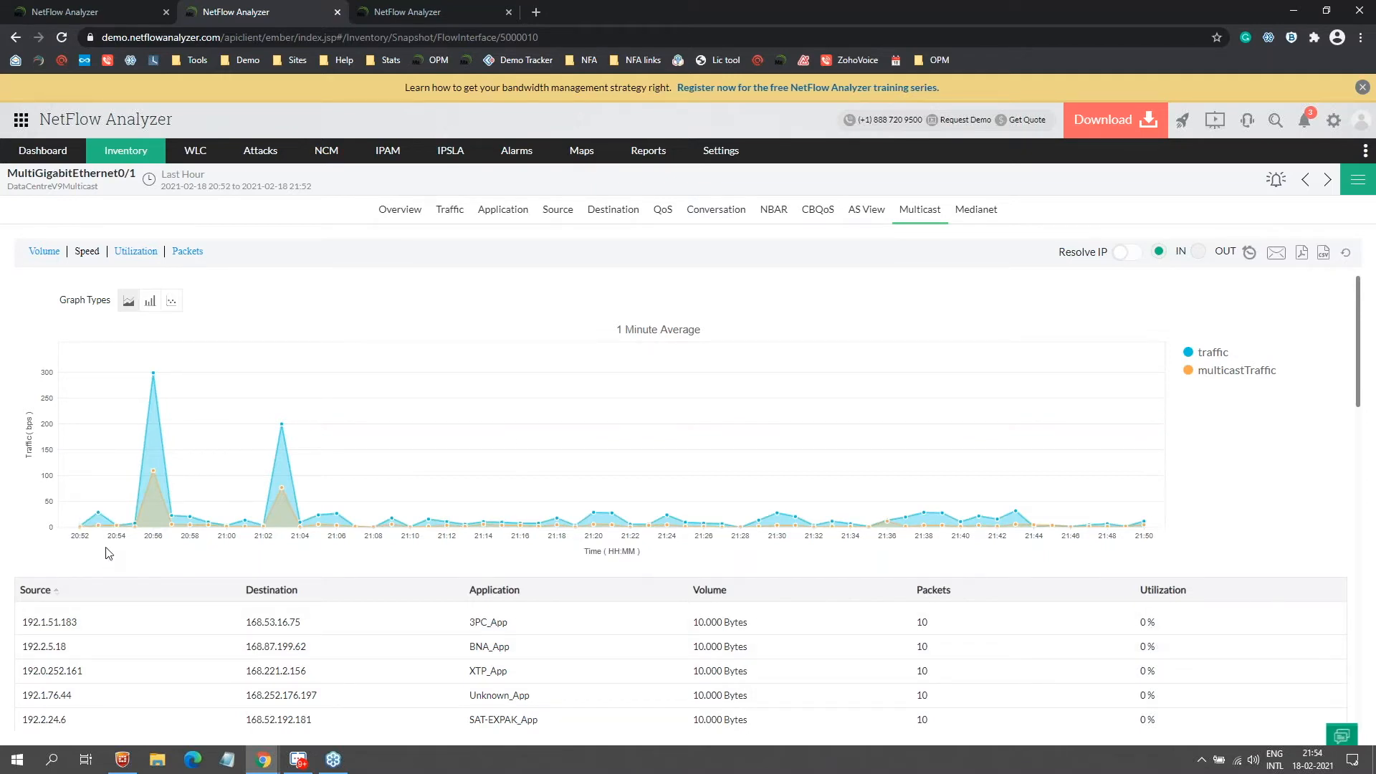
pyautogui.hotkey('alt', 'Tab')
# Step: Advance two slides to the Development Center, Service Provider and Headquarters diagram (slide 20)
pyautogui.press('Right')
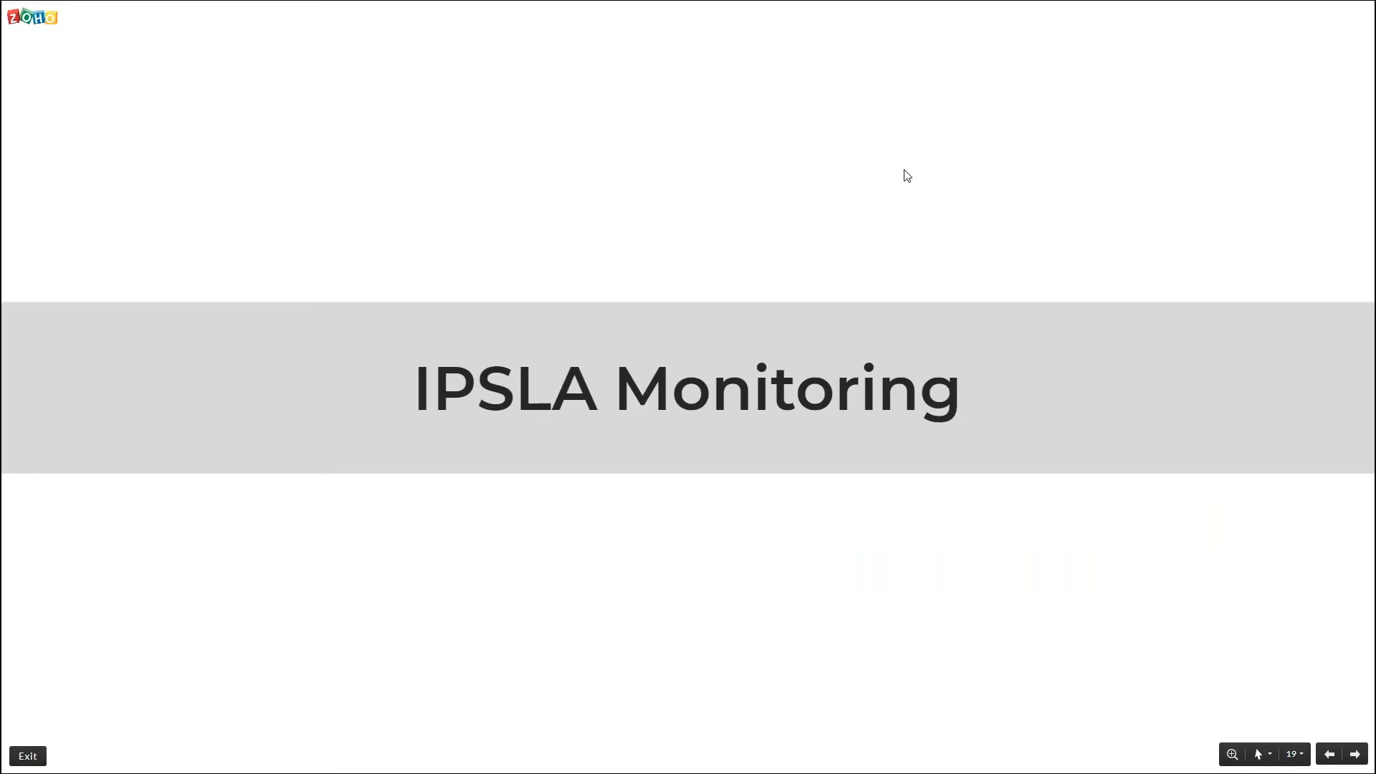
pyautogui.press('Right')
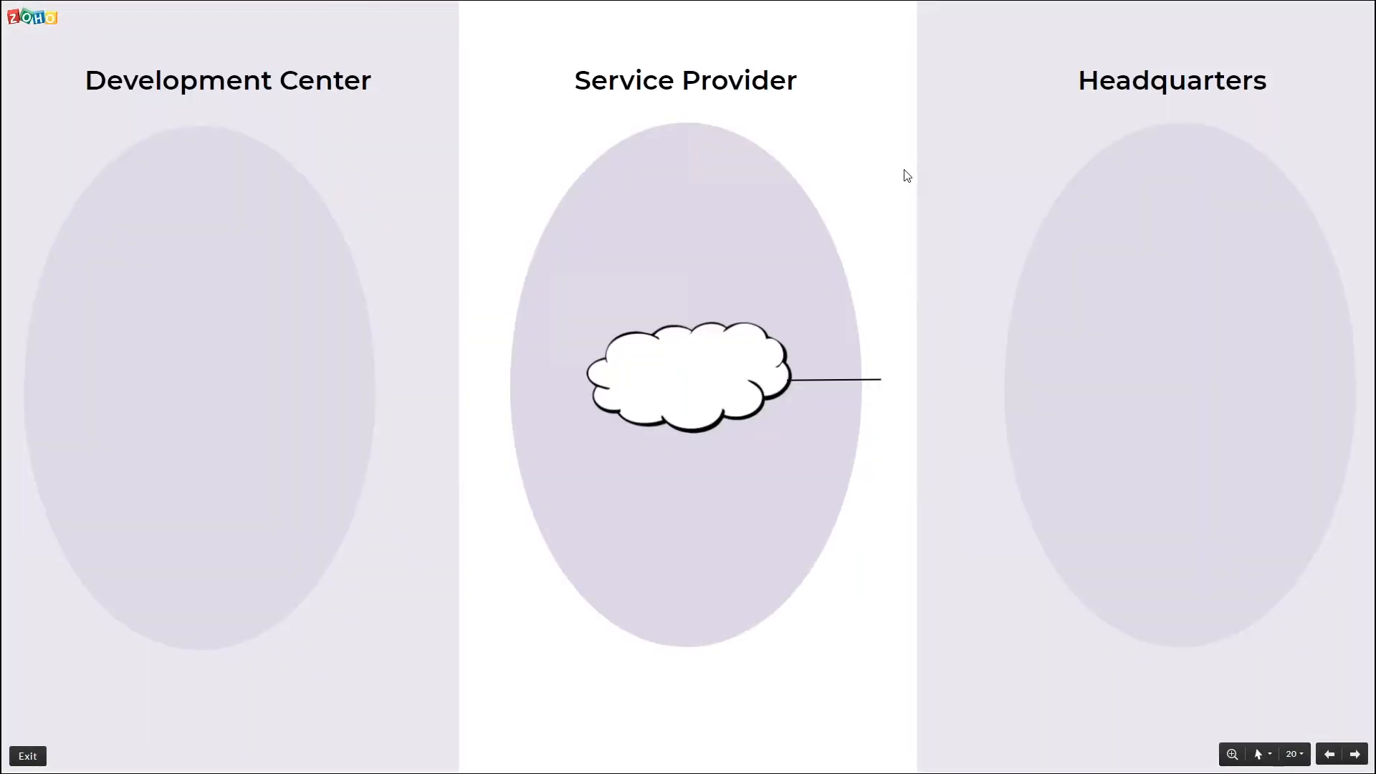
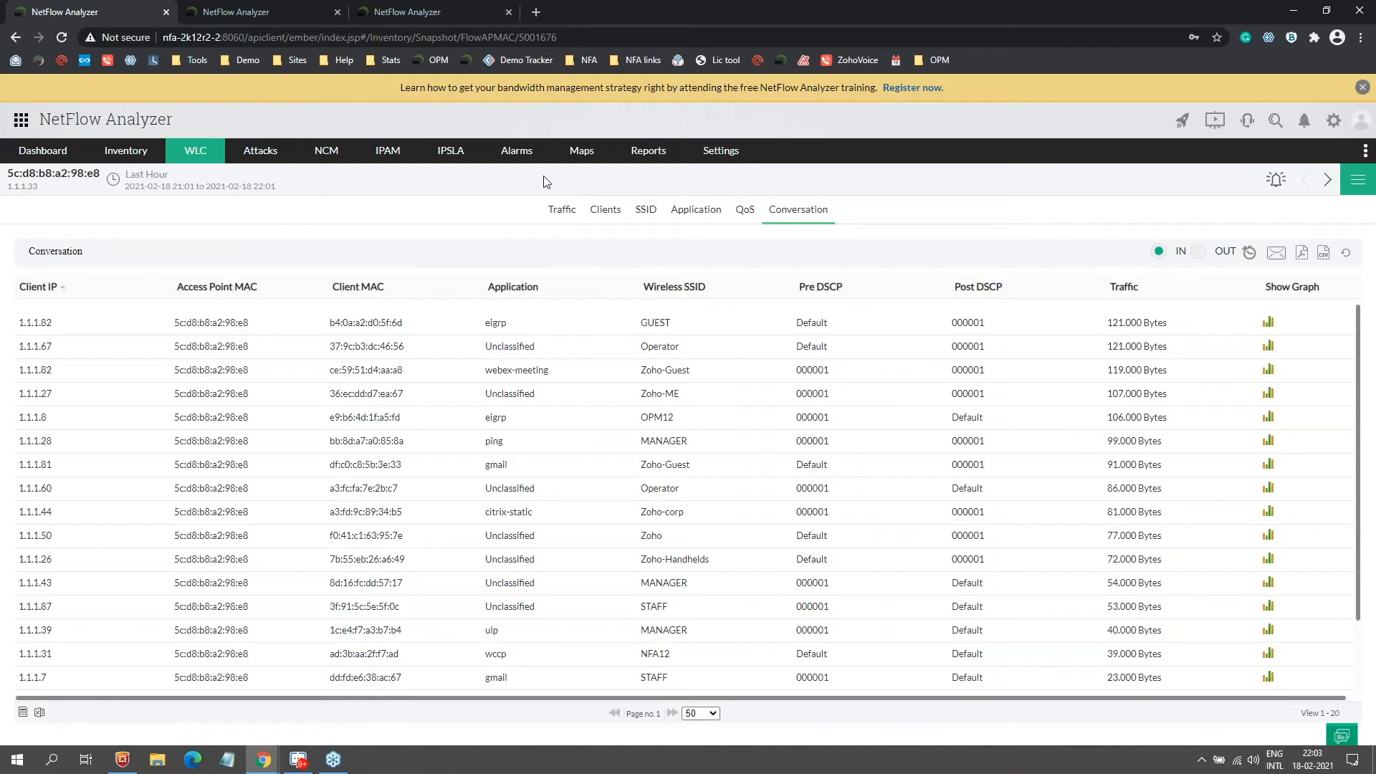
# Step: Switch to the 'Sort traffic usage by Groups' slide listing six group types
pyautogui.hotkey('alt', 'Tab')
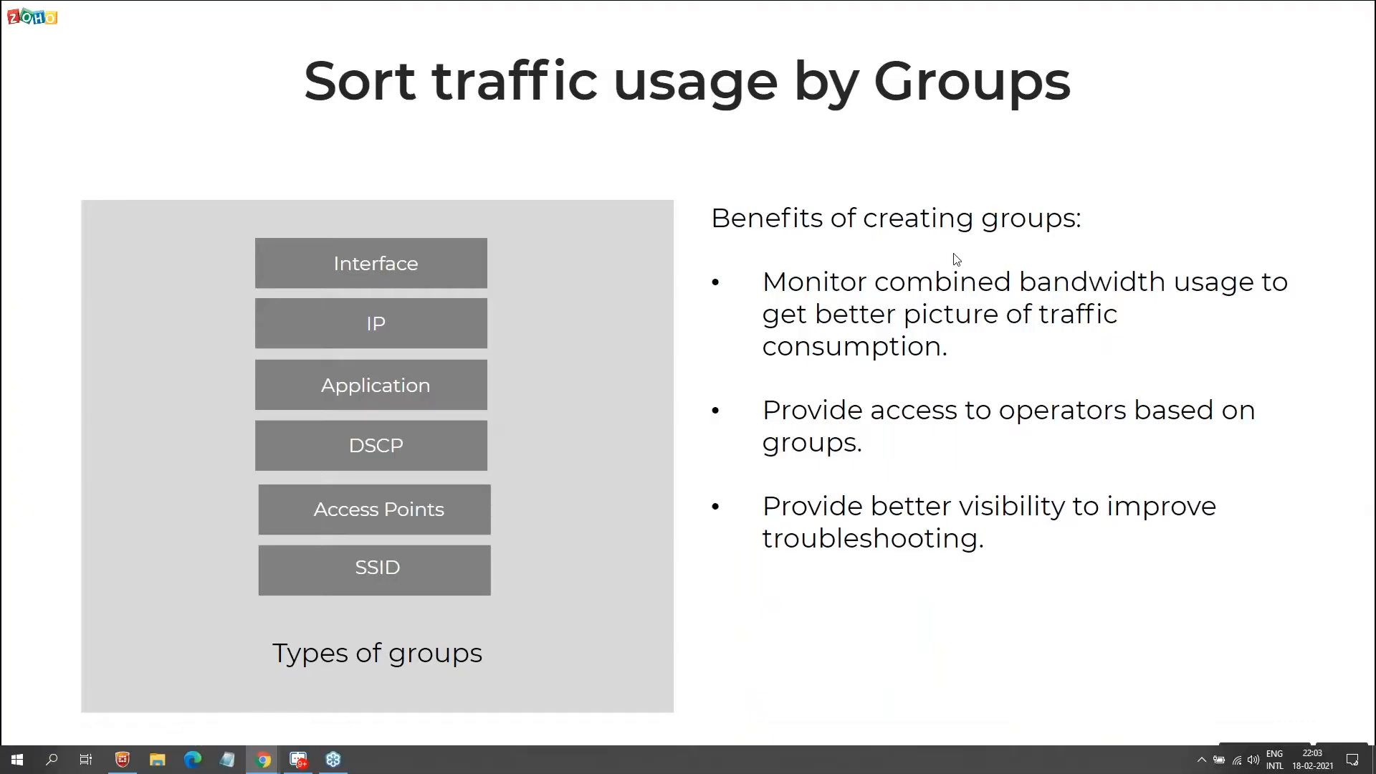
# Step: Open the NetFlow Interface Groups list (avc, Medianet, Multicast) and begin adding an interface group
pyautogui.hotkey('alt', 'Tab')
pyautogui.moveTo(649, 150)
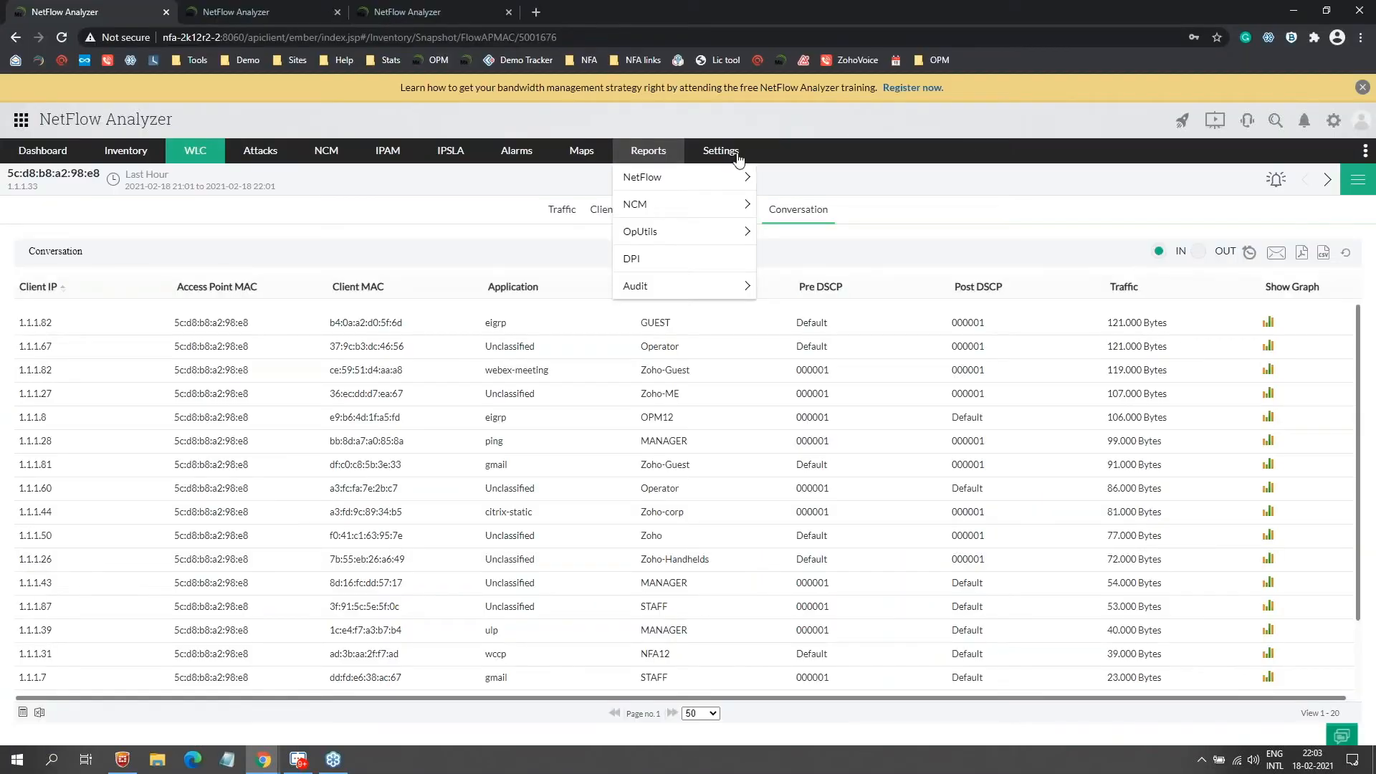
pyautogui.moveTo(734, 149)
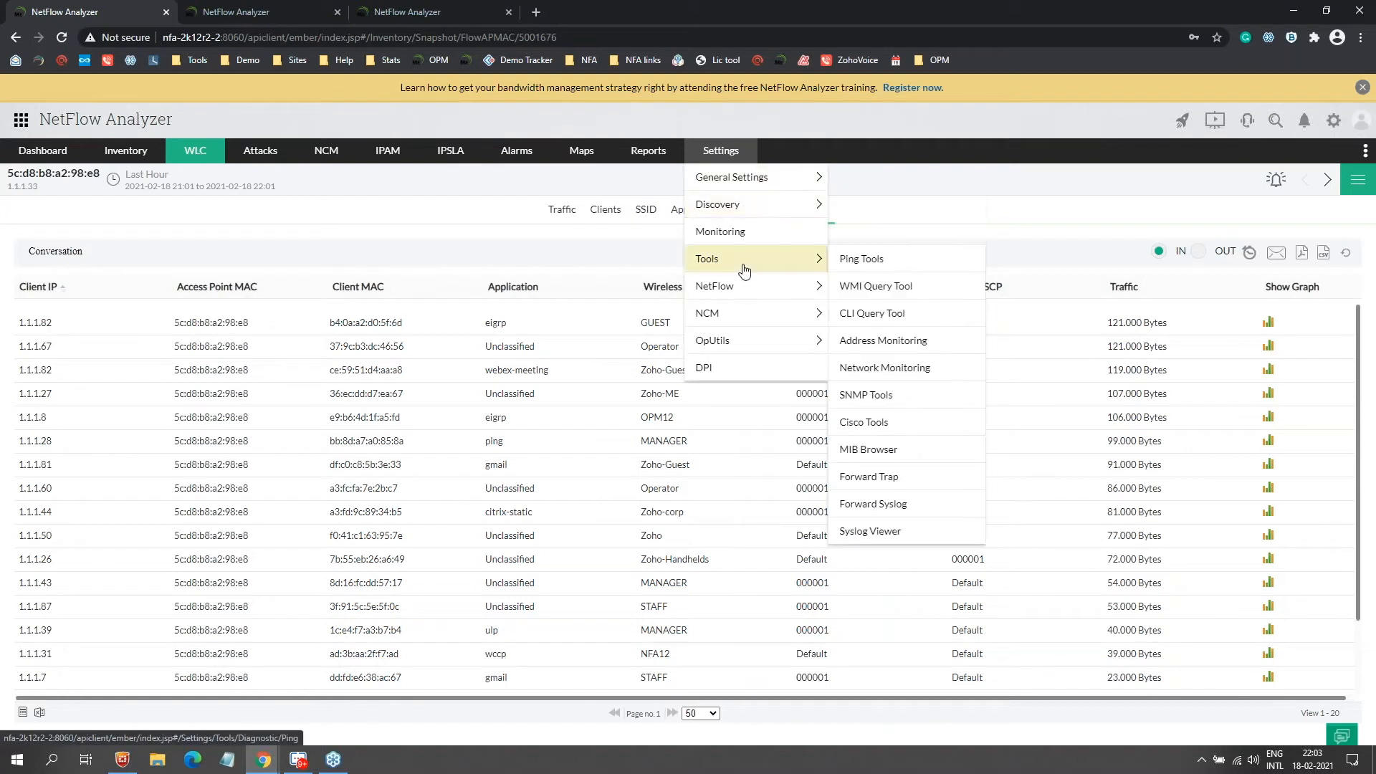
pyautogui.moveTo(745, 286)
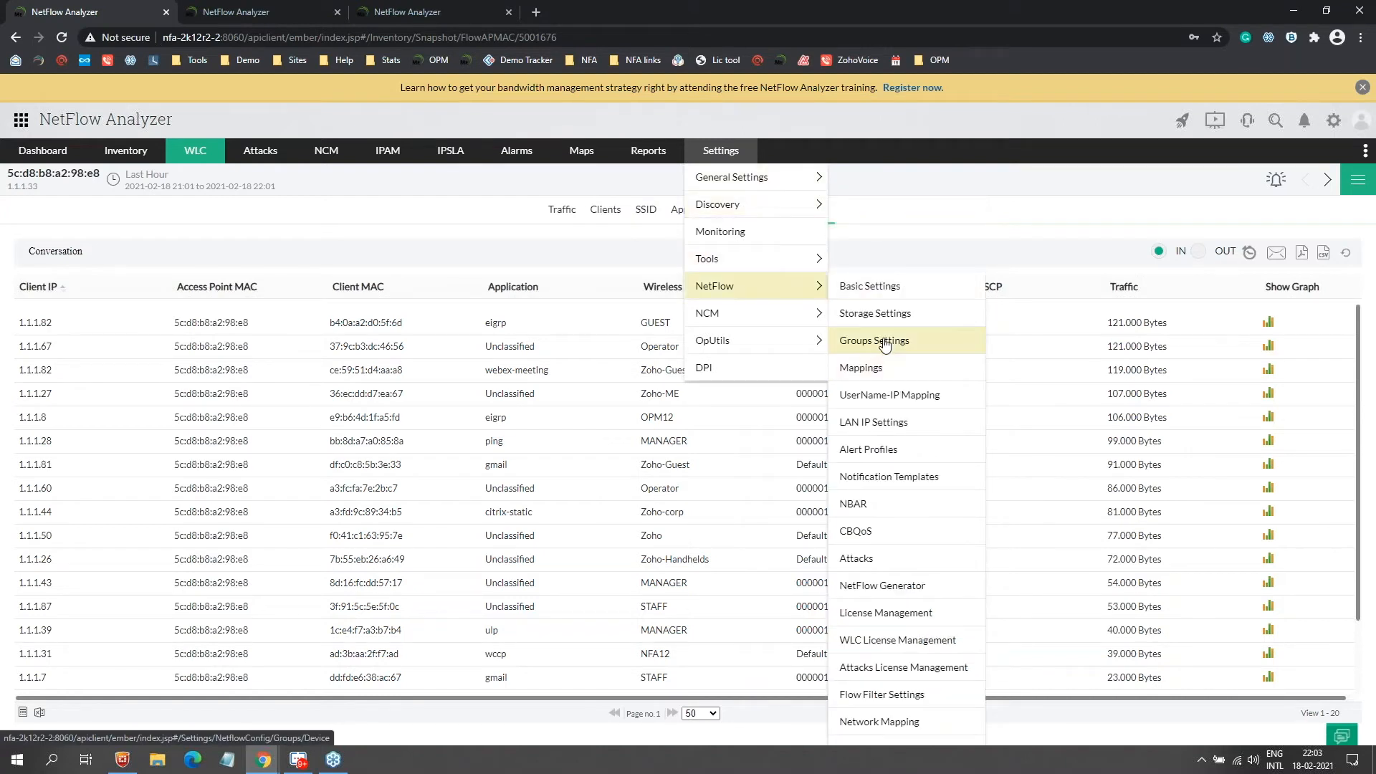
pyautogui.click(878, 341)
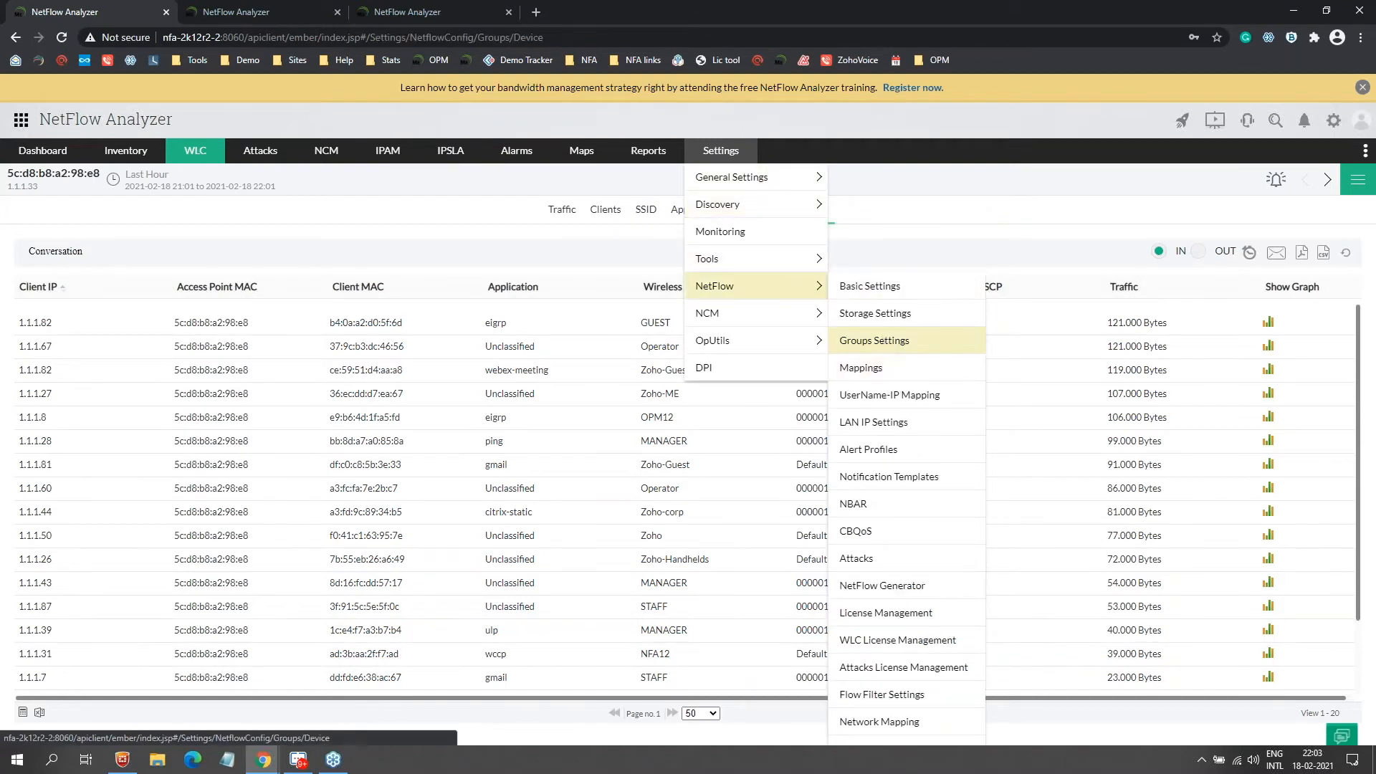
pyautogui.click(301, 280)
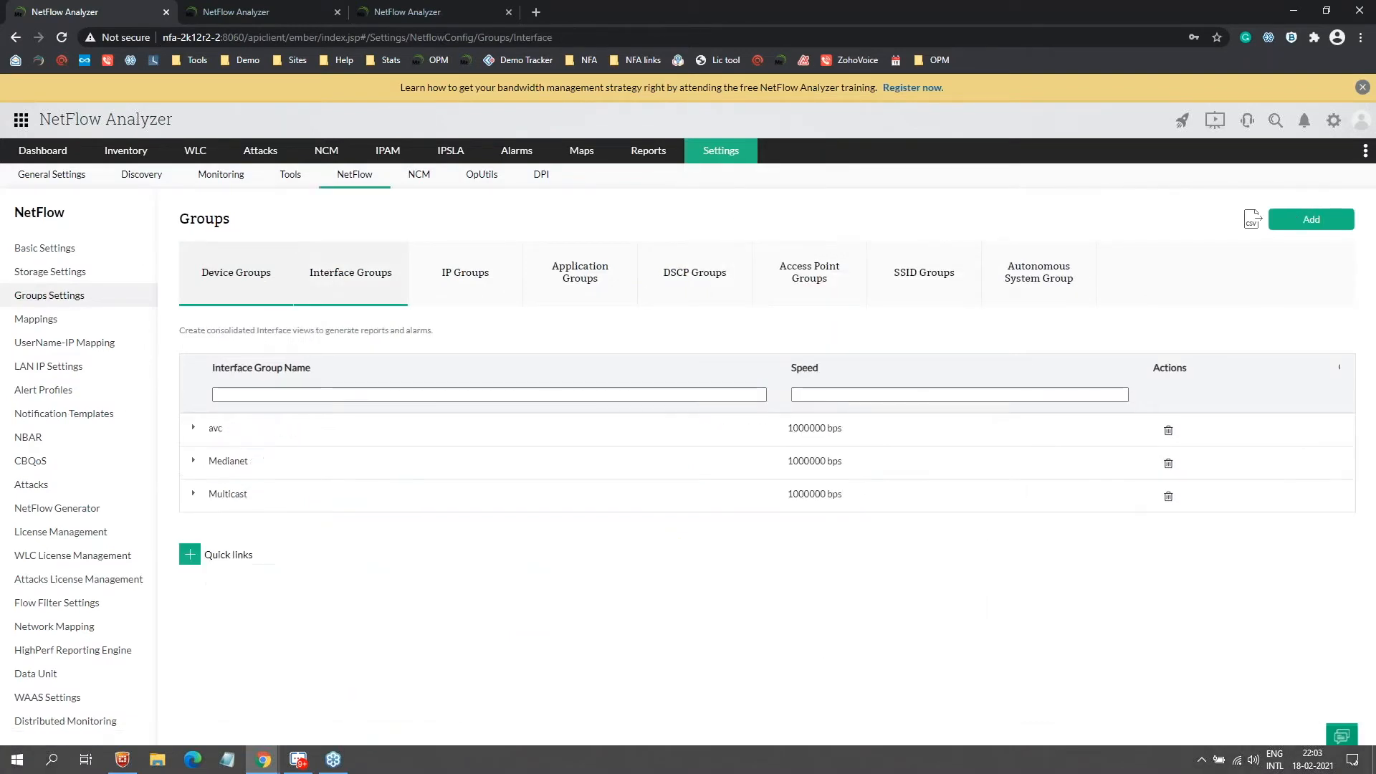
pyautogui.click(1312, 219)
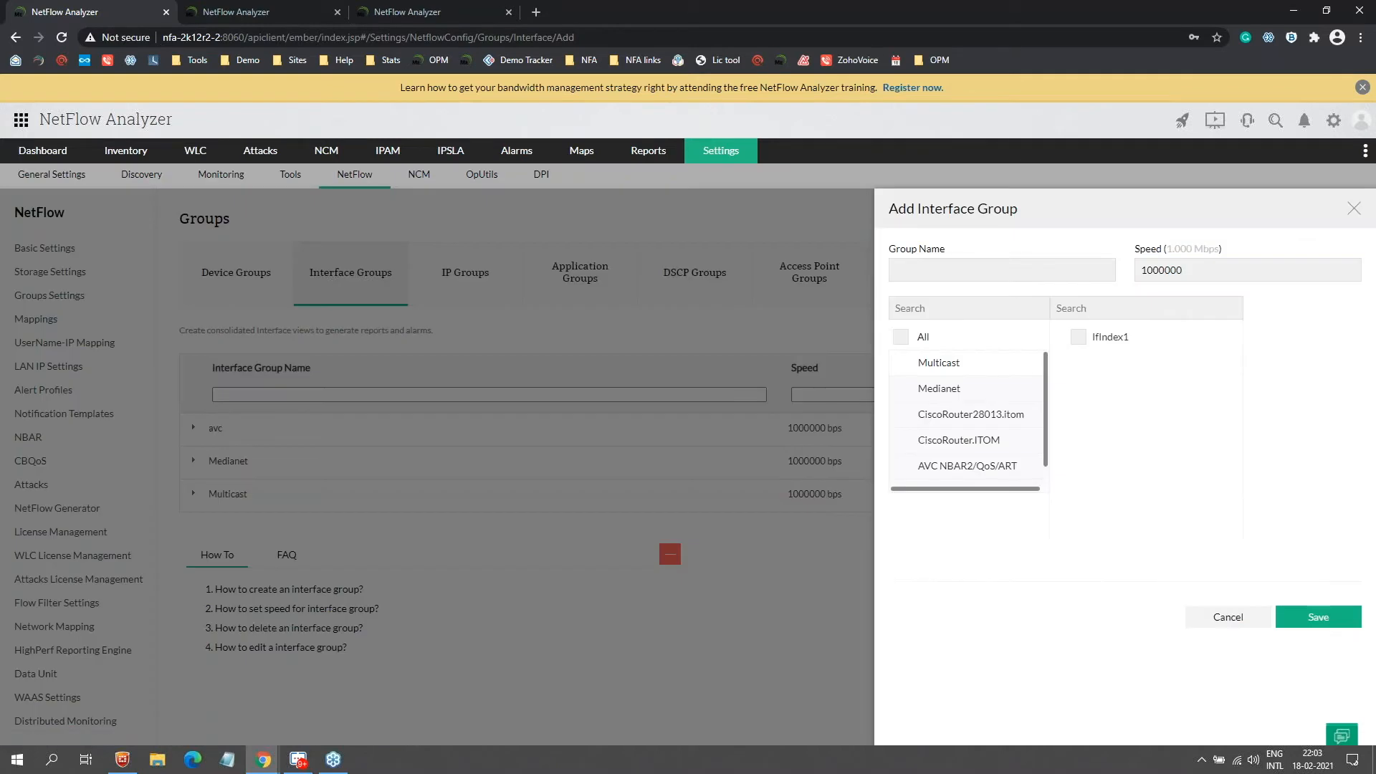
pyautogui.click(954, 270)
pyautogui.click(1231, 269)
pyautogui.write('000')
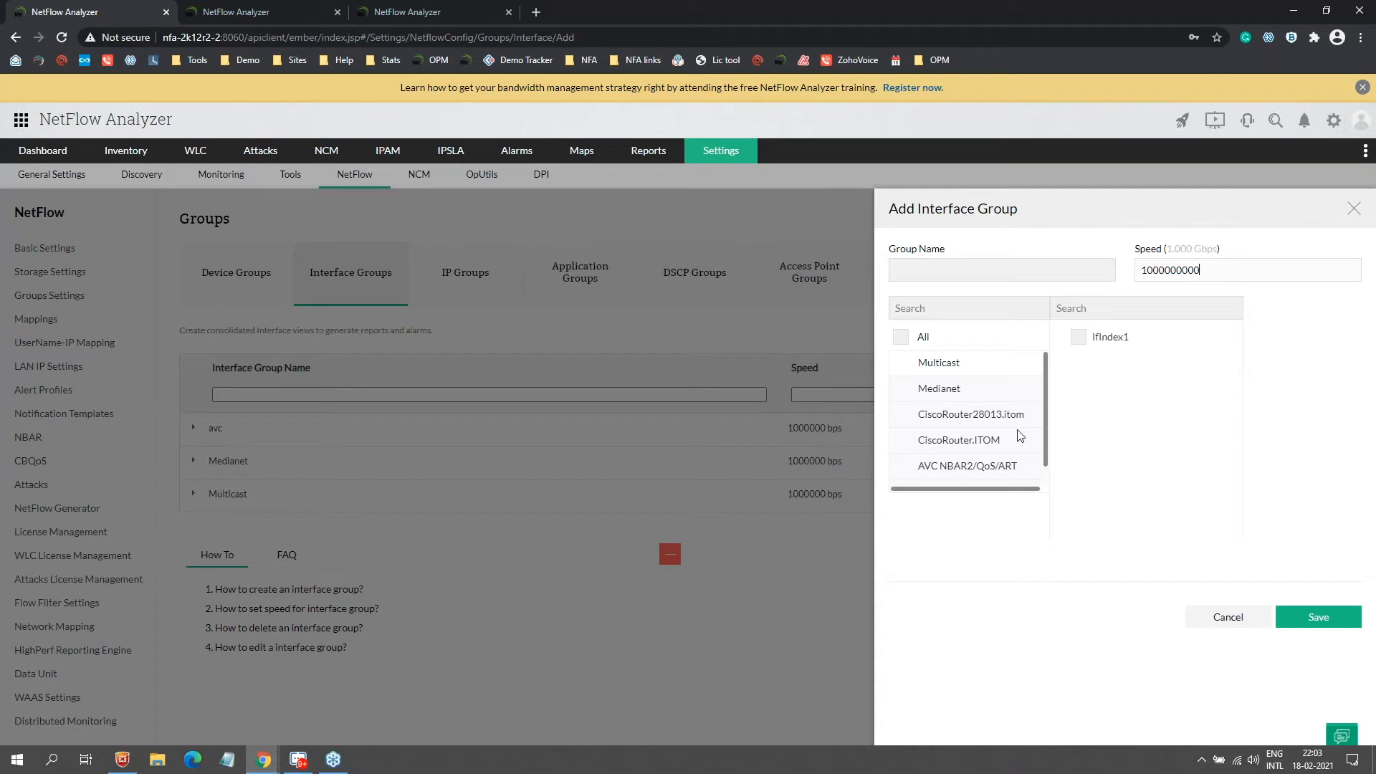
pyautogui.scroll(-1, 960, 395)
pyautogui.click(1251, 628)
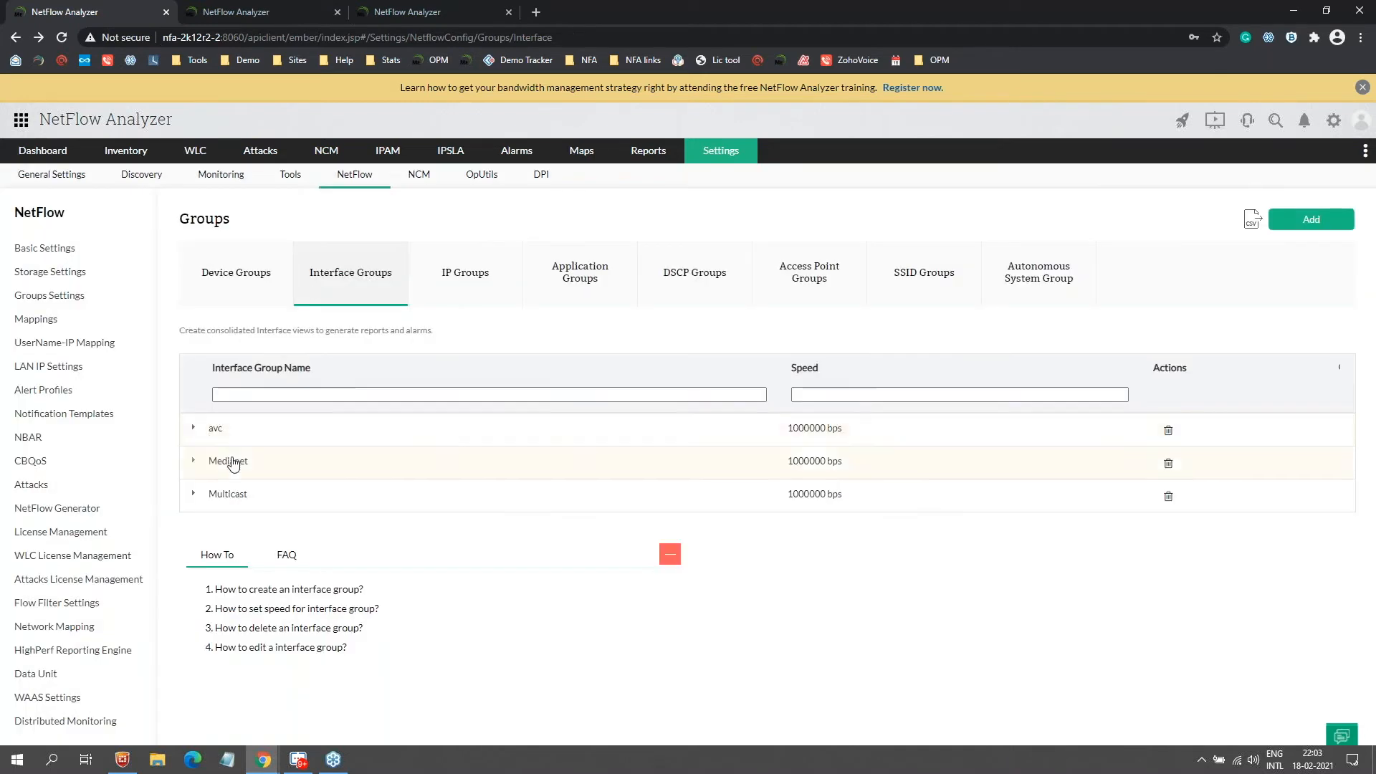
# Step: View the demo server's PortChannel1 group overview, then show the IP Groups list in settings
pyautogui.click(272, 11)
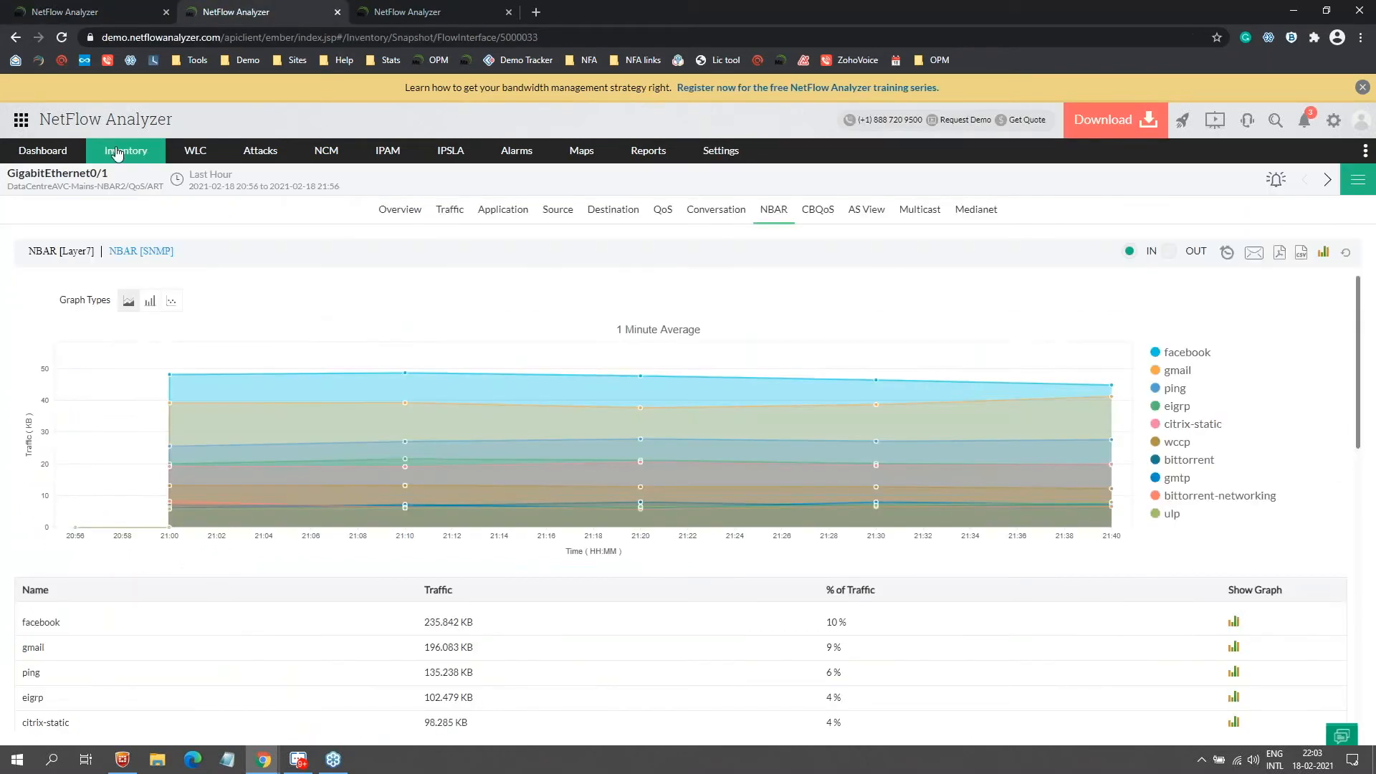
pyautogui.click(117, 153)
pyautogui.click(124, 262)
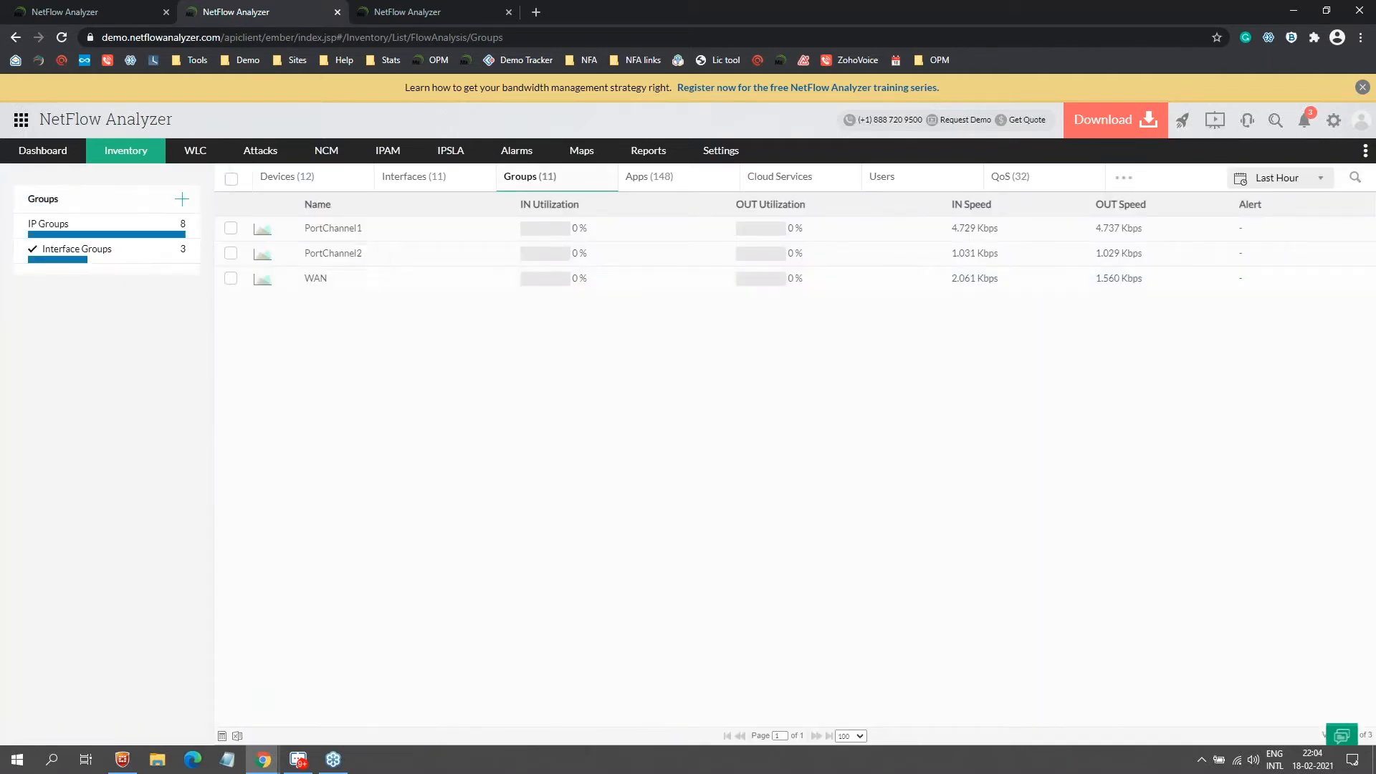
pyautogui.click(338, 232)
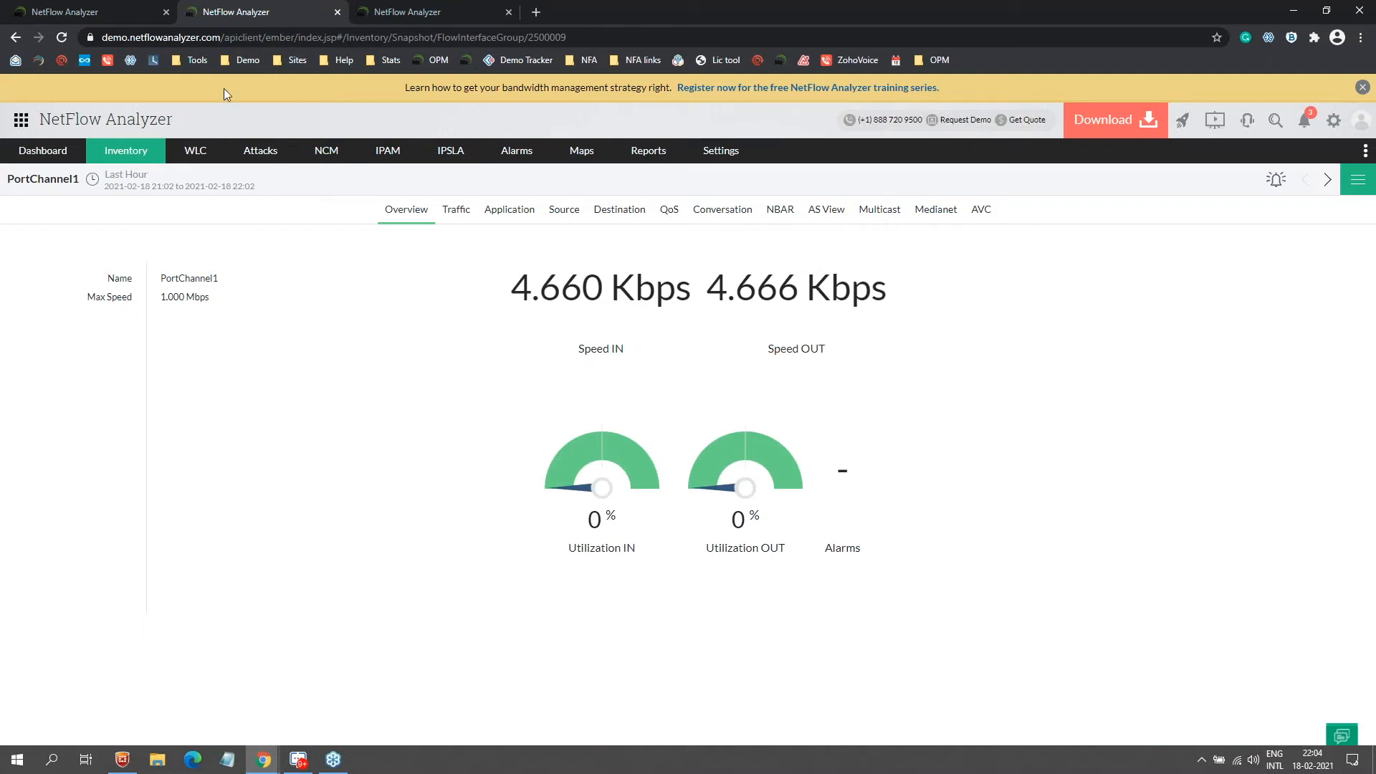
pyautogui.click(118, 10)
pyautogui.click(467, 271)
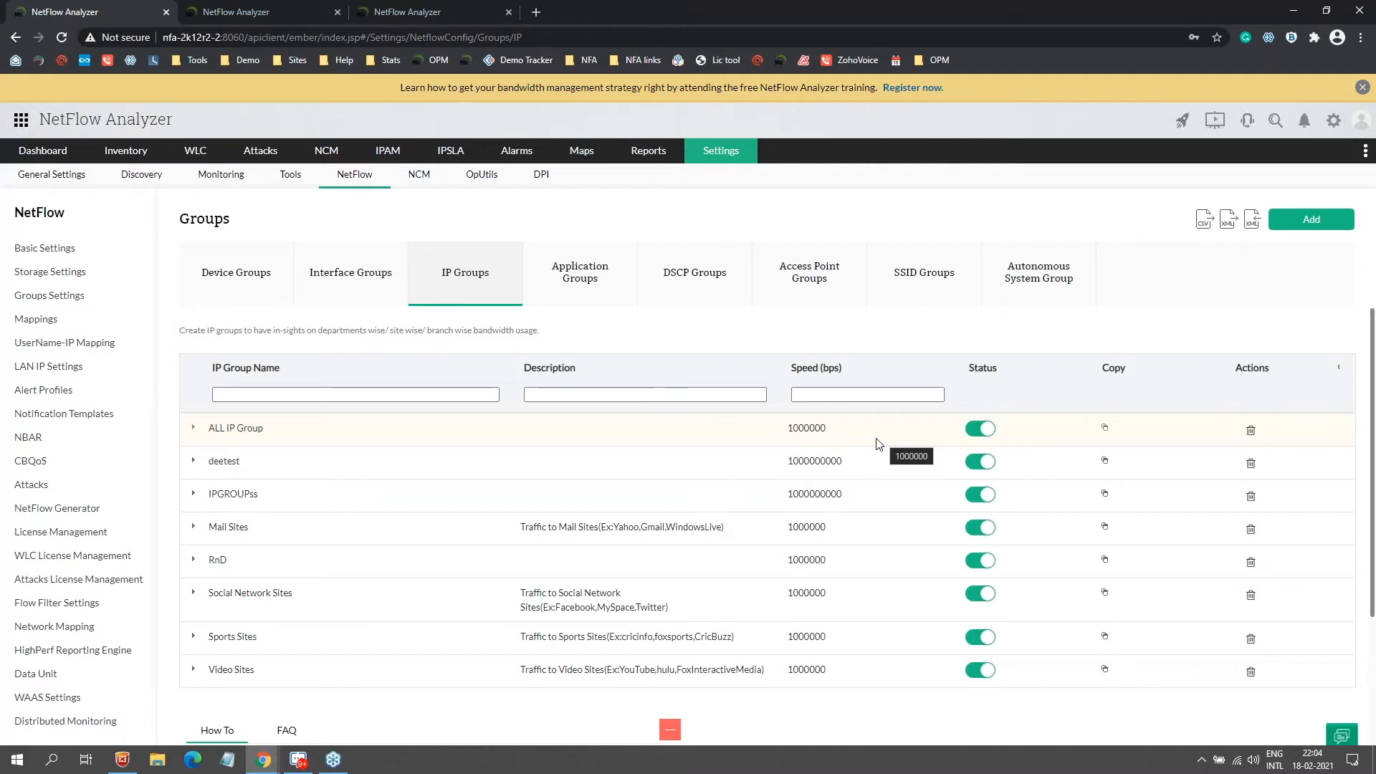
# Step: Start a new IP group and compare the IP Address, IP Network and IP Range criterion types
pyautogui.click(1321, 224)
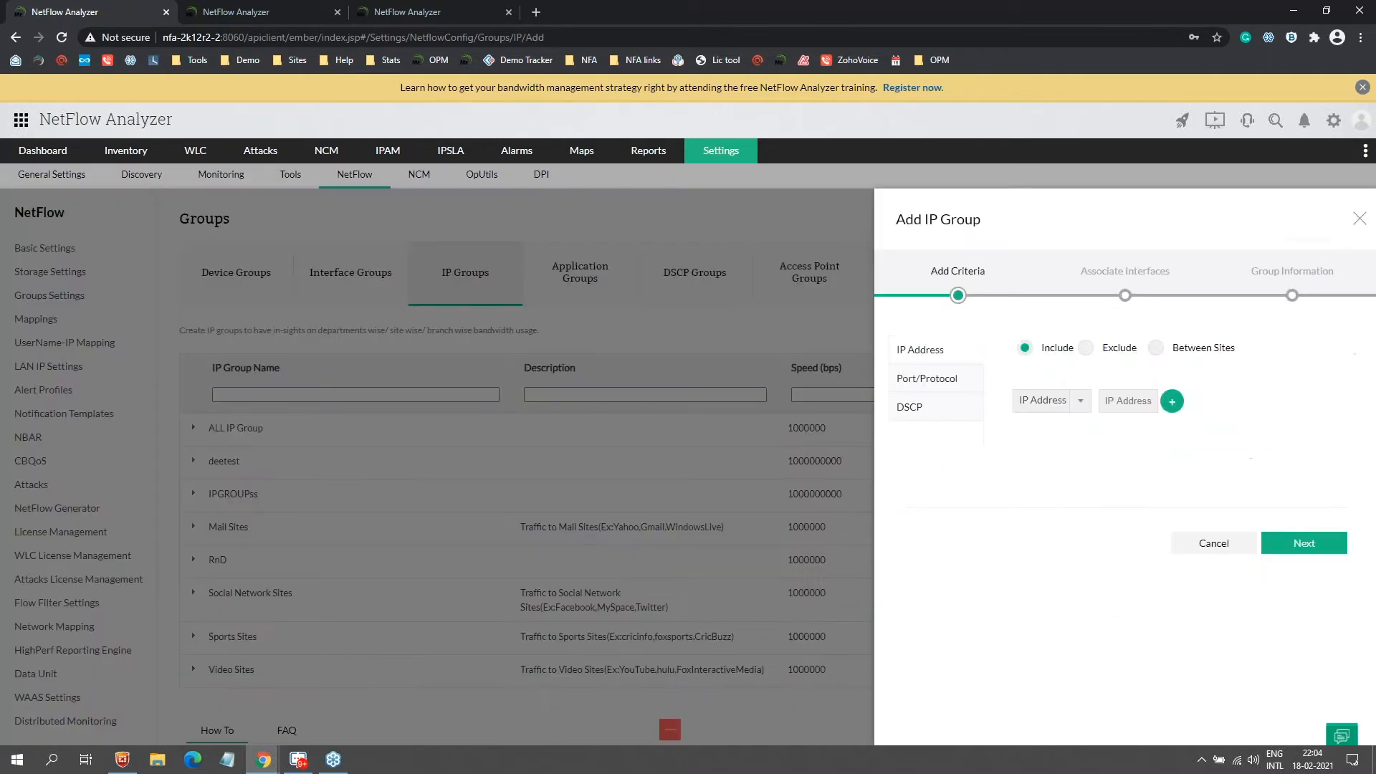
pyautogui.click(1062, 406)
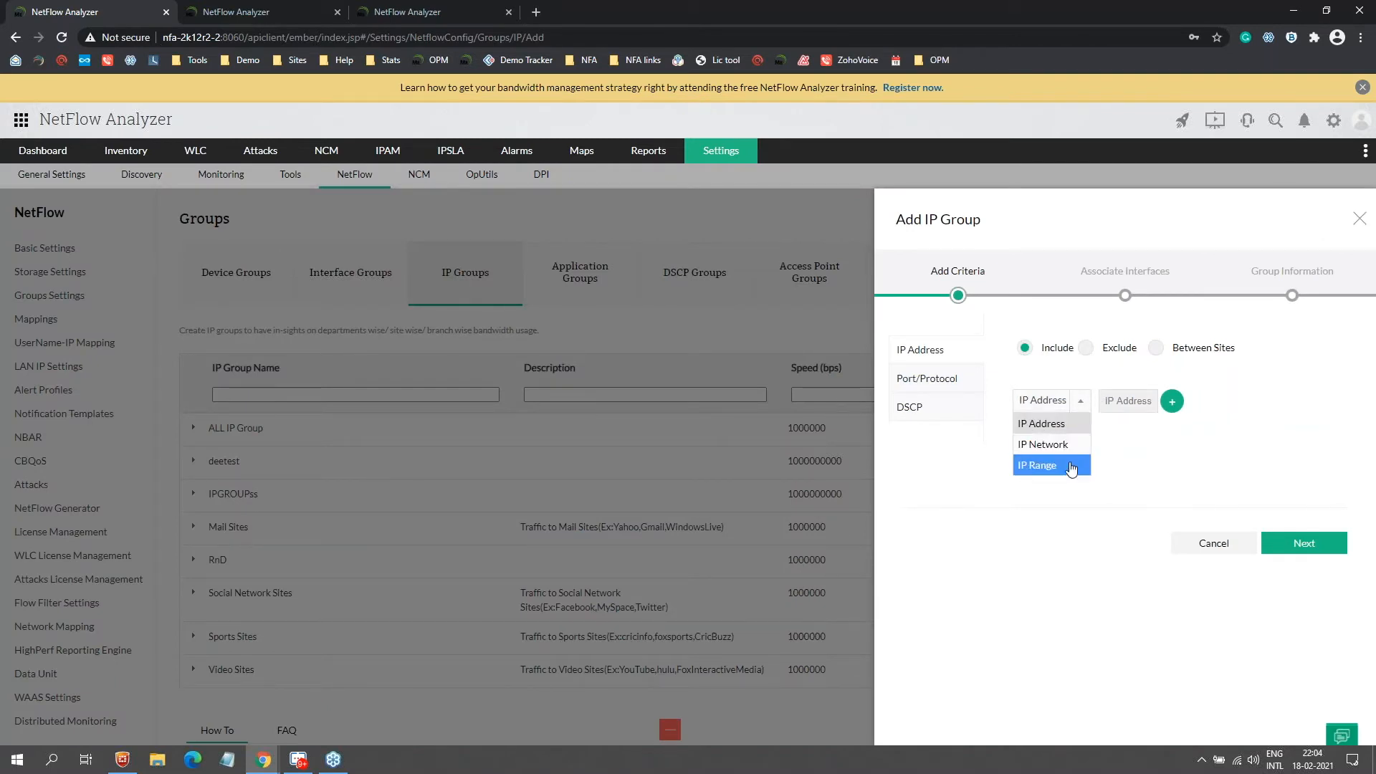
pyautogui.click(1062, 428)
pyautogui.click(1064, 404)
pyautogui.click(1054, 444)
pyautogui.click(1039, 401)
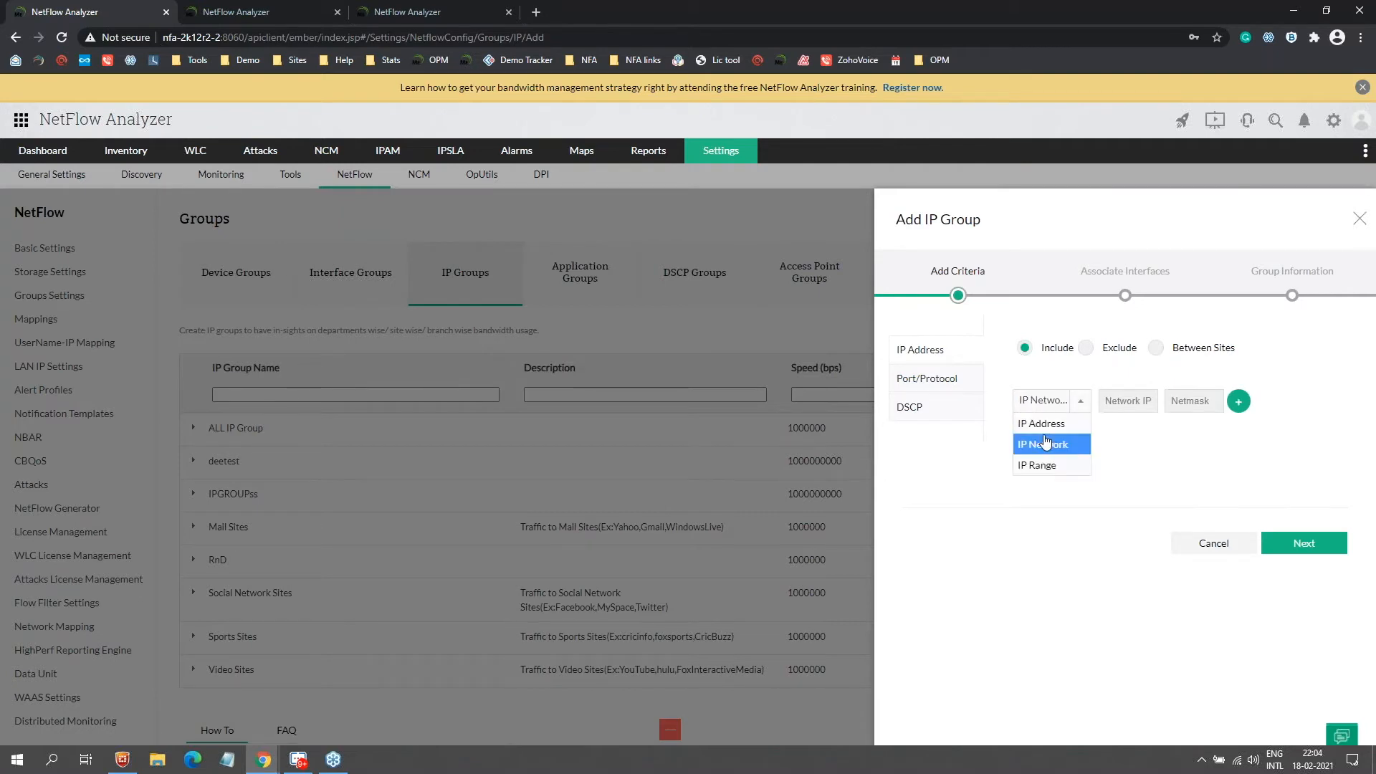
pyautogui.click(1041, 466)
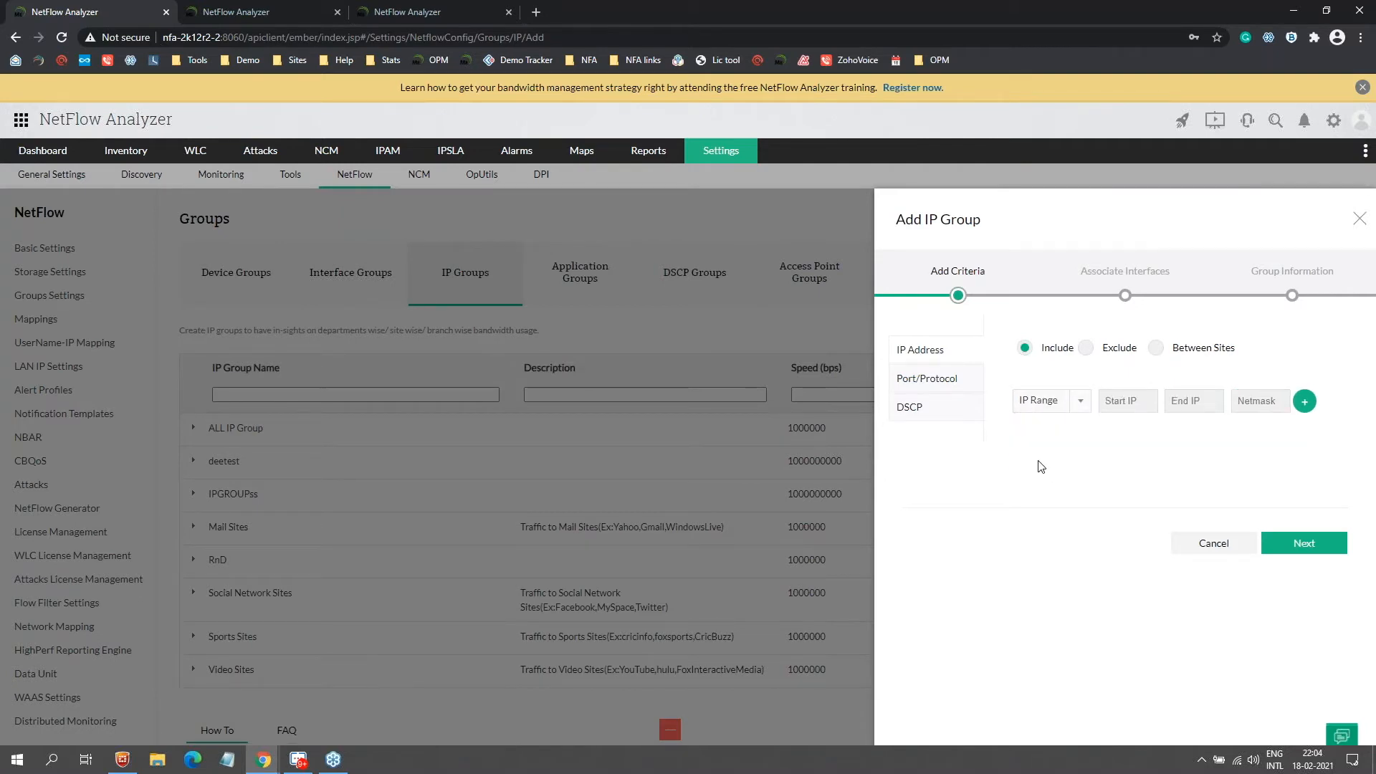
pyautogui.click(1049, 414)
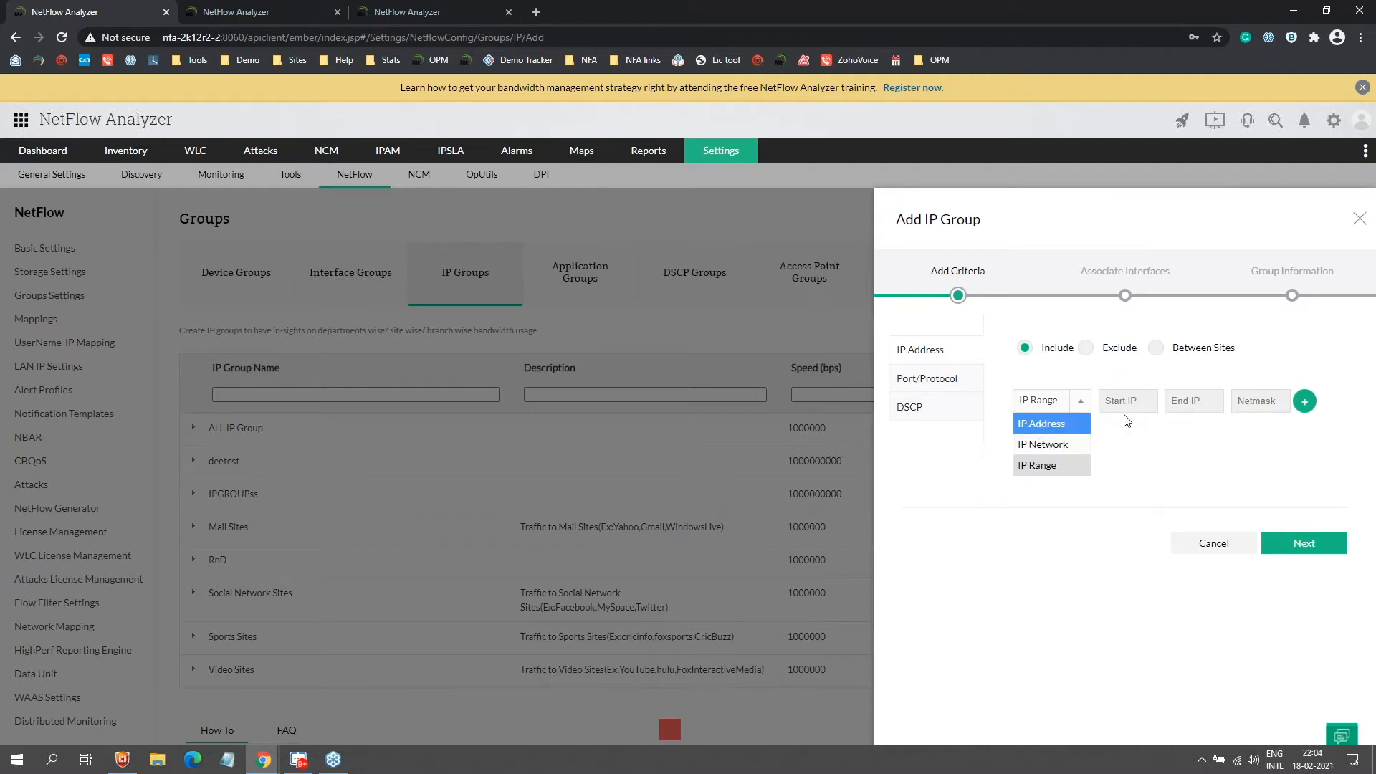
pyautogui.click(1043, 422)
# Step: Add 192.168.0.1 as an IP Address include criterion
pyautogui.click(1148, 404)
pyautogui.write('192.168.')
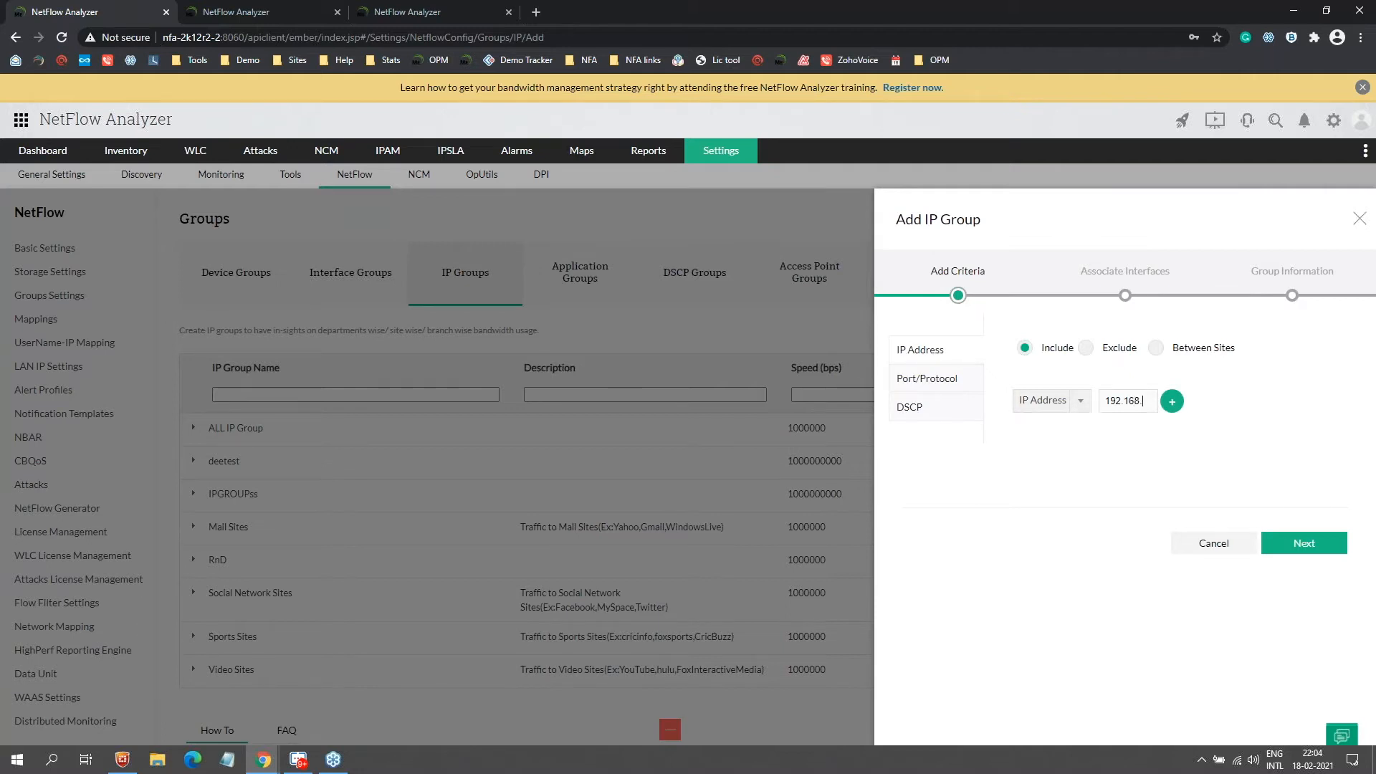
pyautogui.write('0.')
pyautogui.write('1')
pyautogui.press('Return')
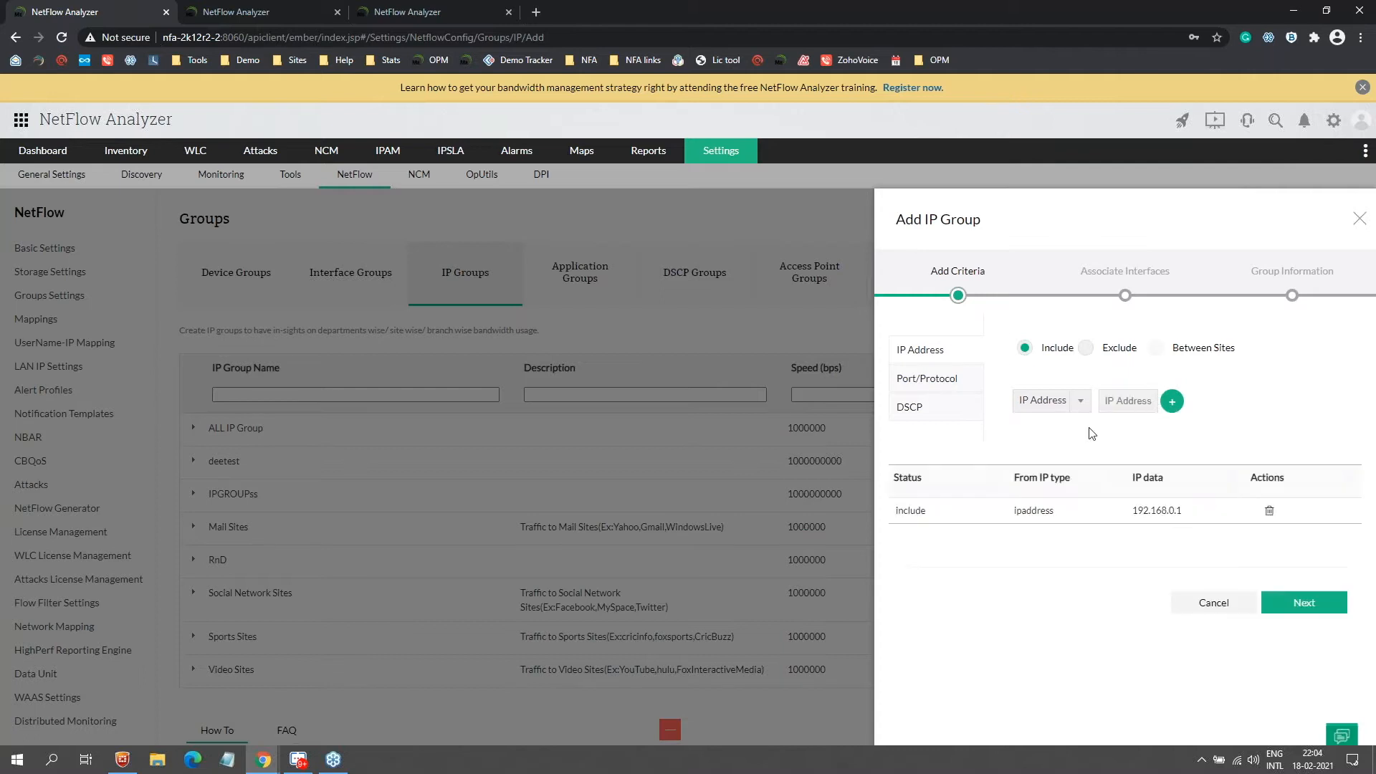
# Step: Switch the criterion to IP Network, remove the 192.168.0.1 entry and view the between-sites criteria
pyautogui.click(1050, 400)
pyautogui.click(1048, 444)
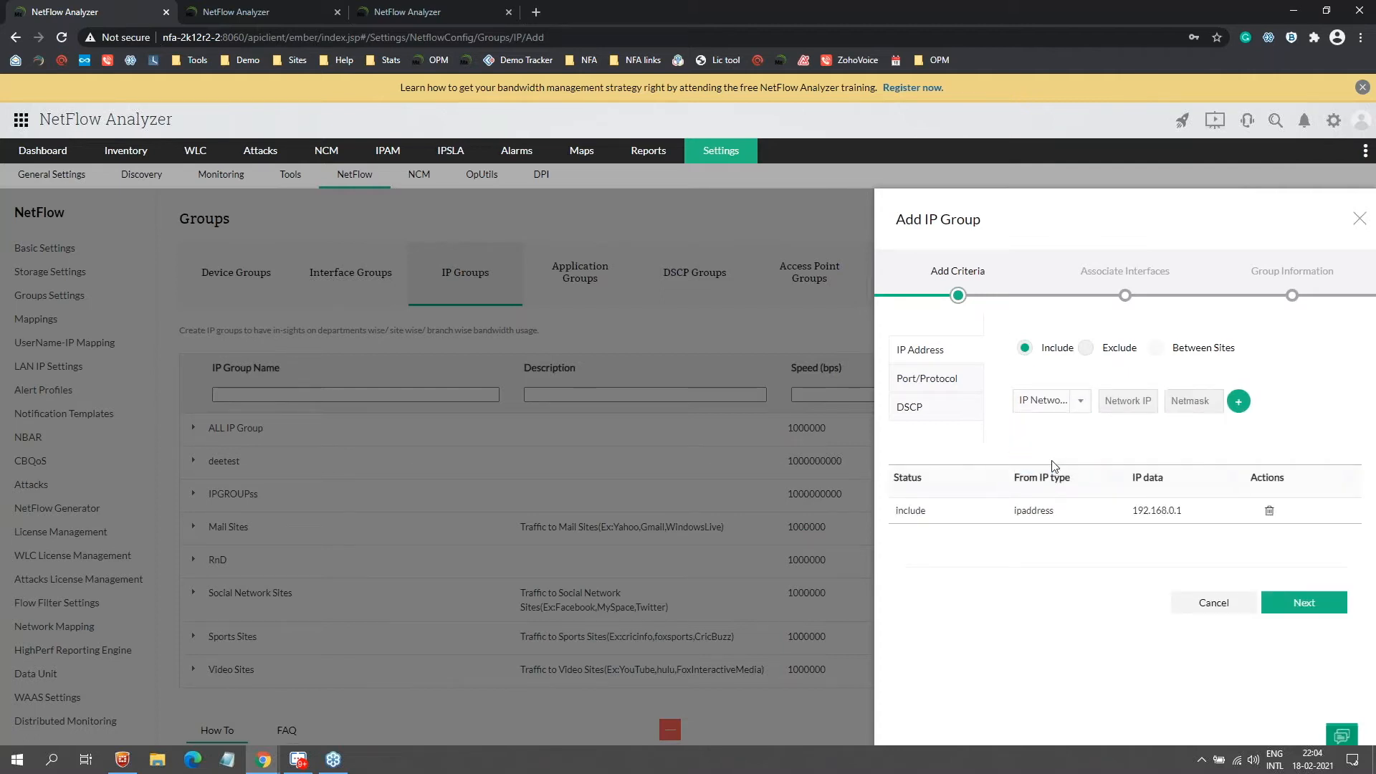
pyautogui.click(1047, 408)
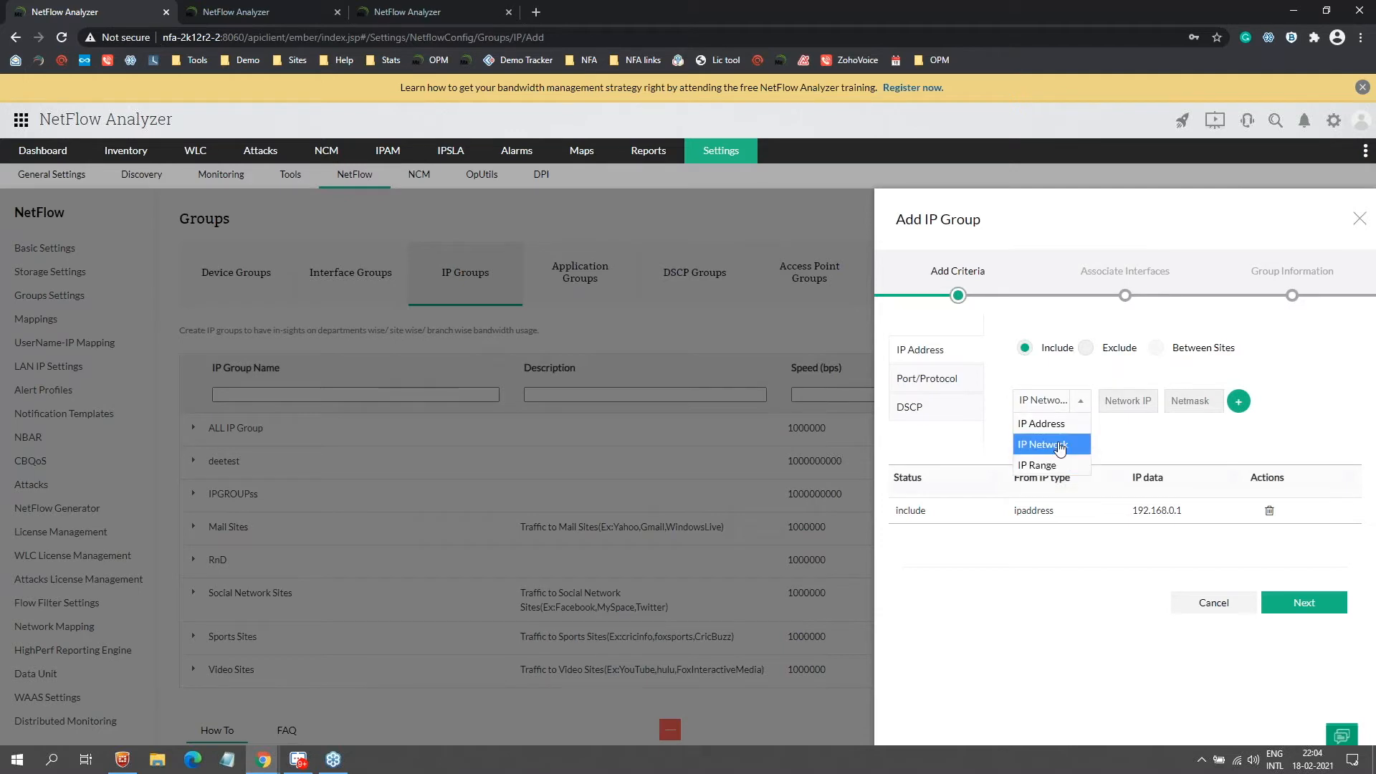
pyautogui.click(1057, 351)
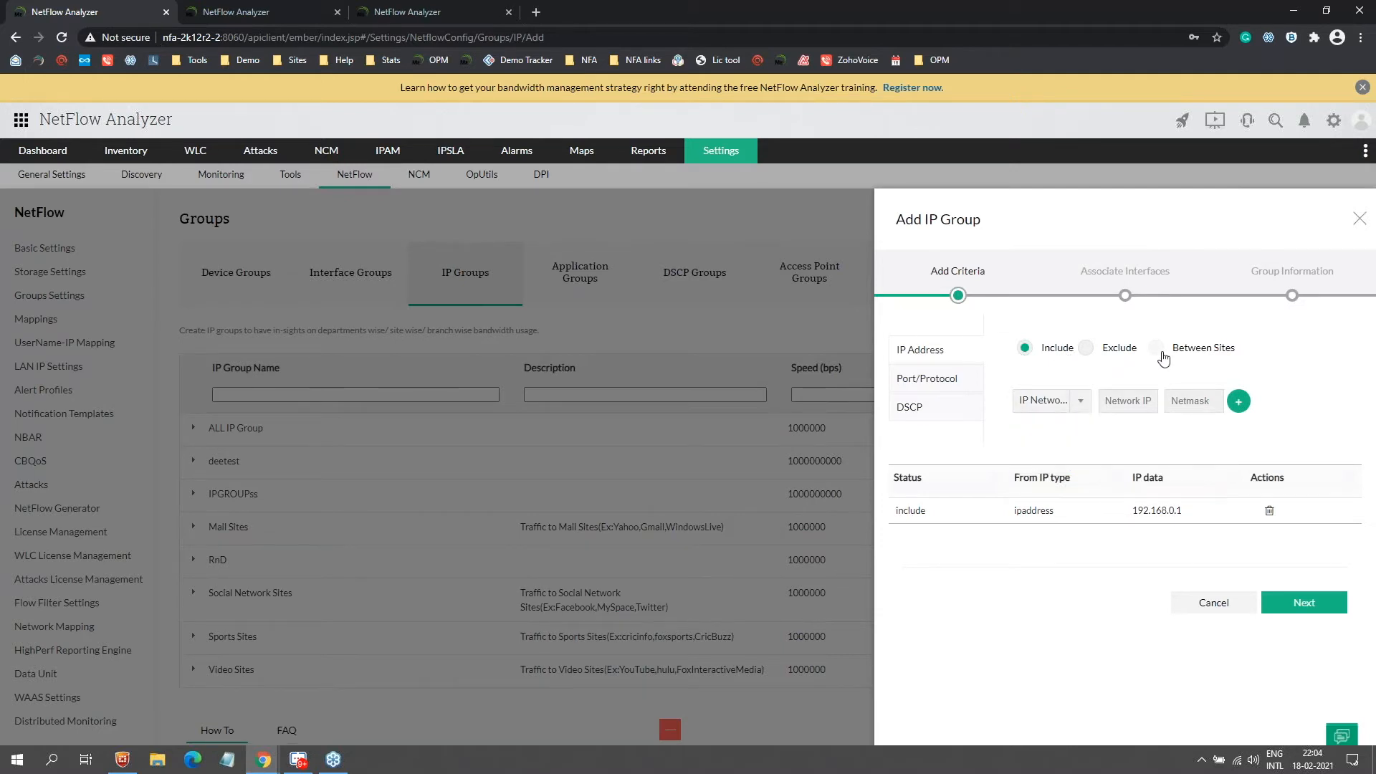
pyautogui.click(1263, 504)
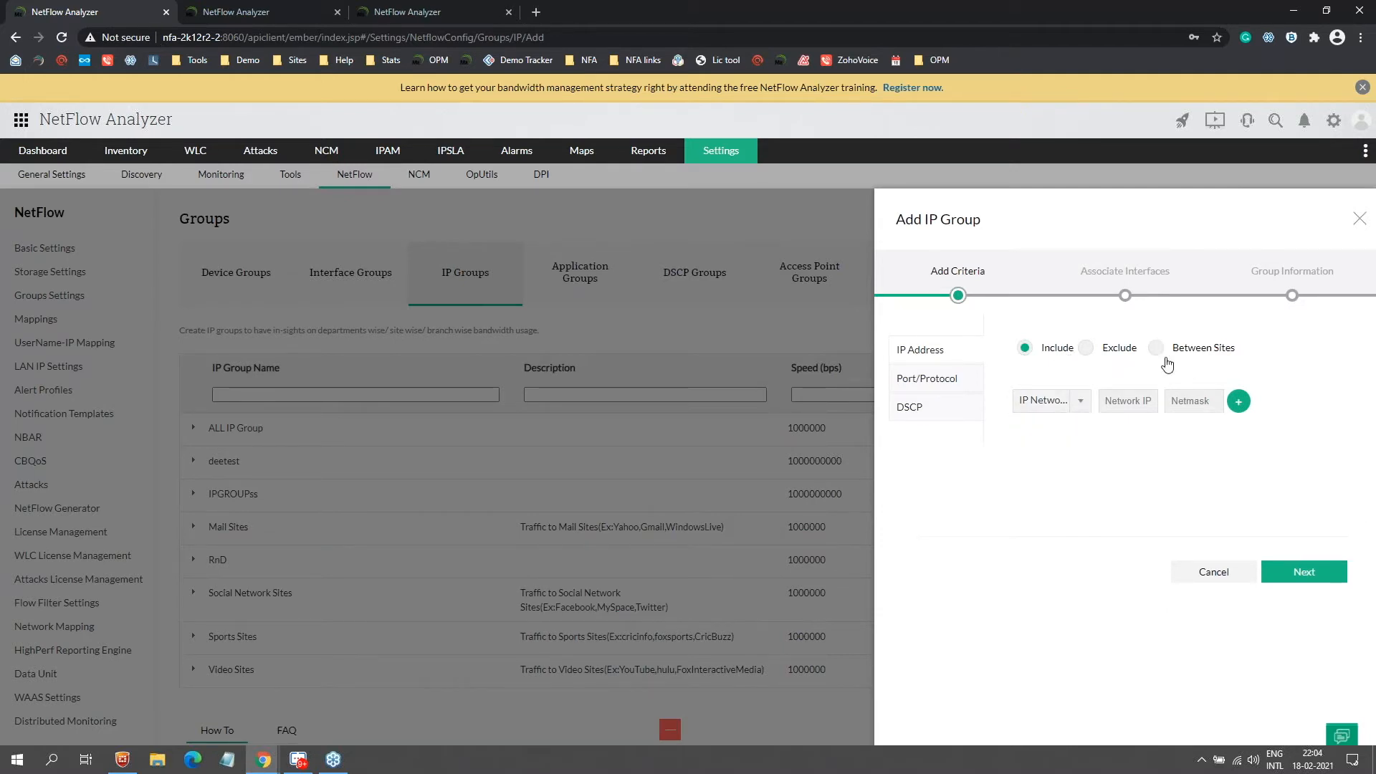
pyautogui.click(1157, 348)
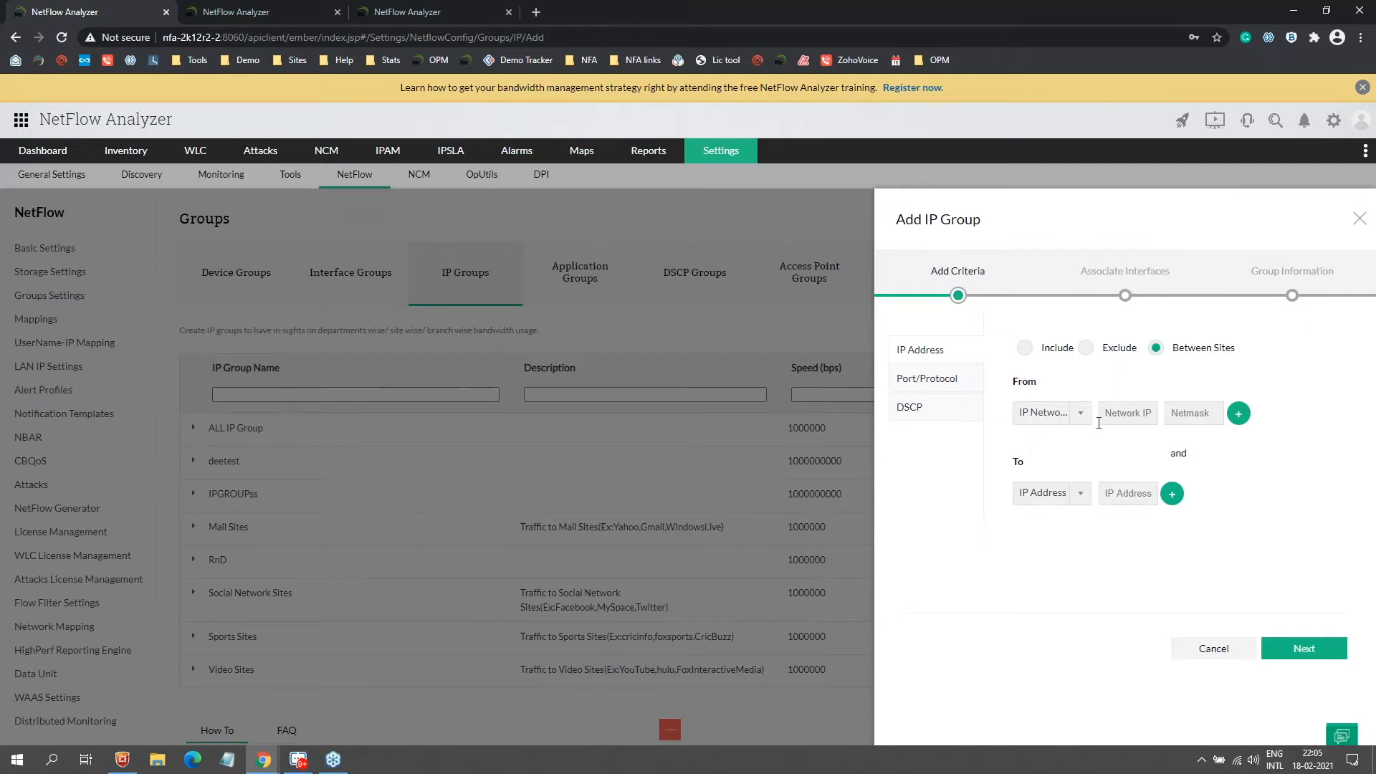
# Step: Add an include network criterion of 192.168.0.1 with mask 255.255.255.0
pyautogui.click(1051, 349)
pyautogui.click(1187, 403)
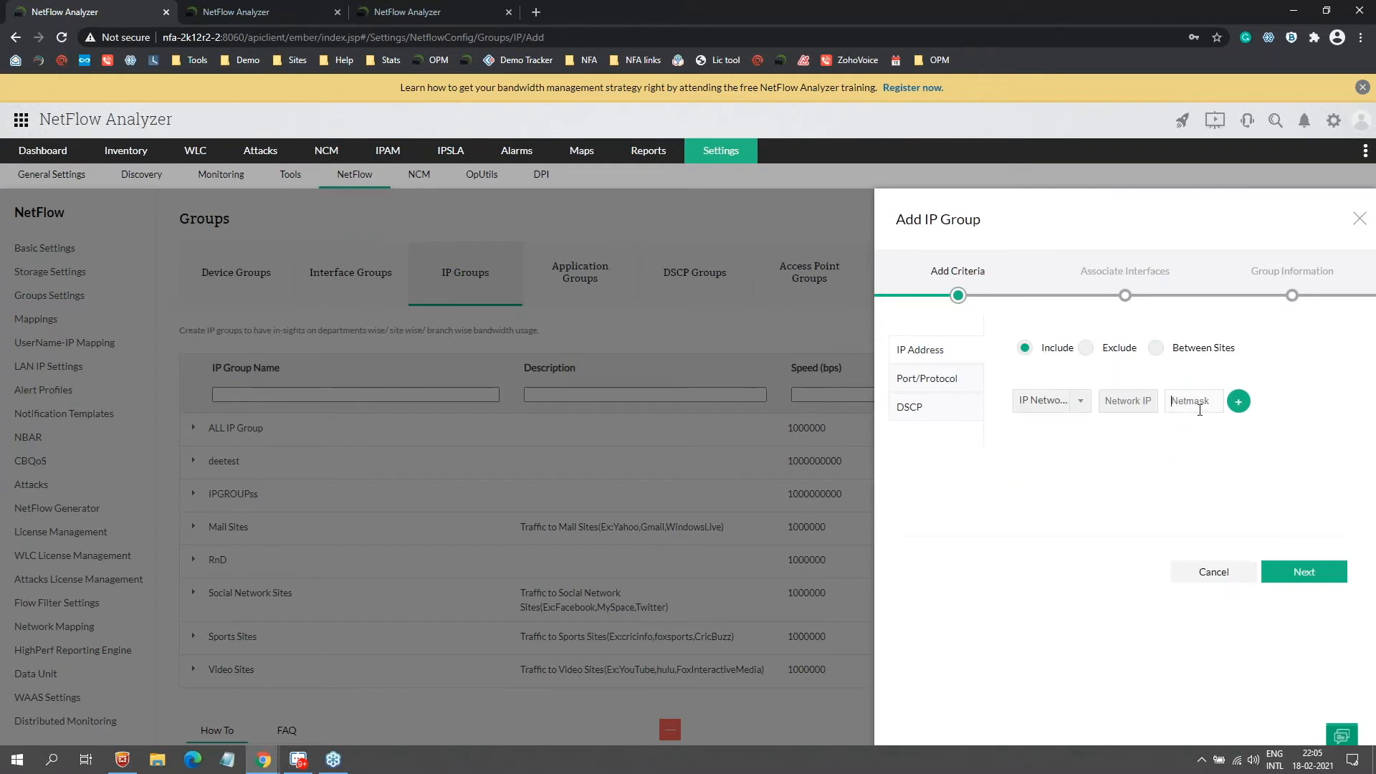
pyautogui.write('1')
pyautogui.write('92.168.0.1')
pyautogui.click(1239, 402)
pyautogui.moveTo(1123, 402); pyautogui.dragTo(1123, 402)
pyautogui.write('25')
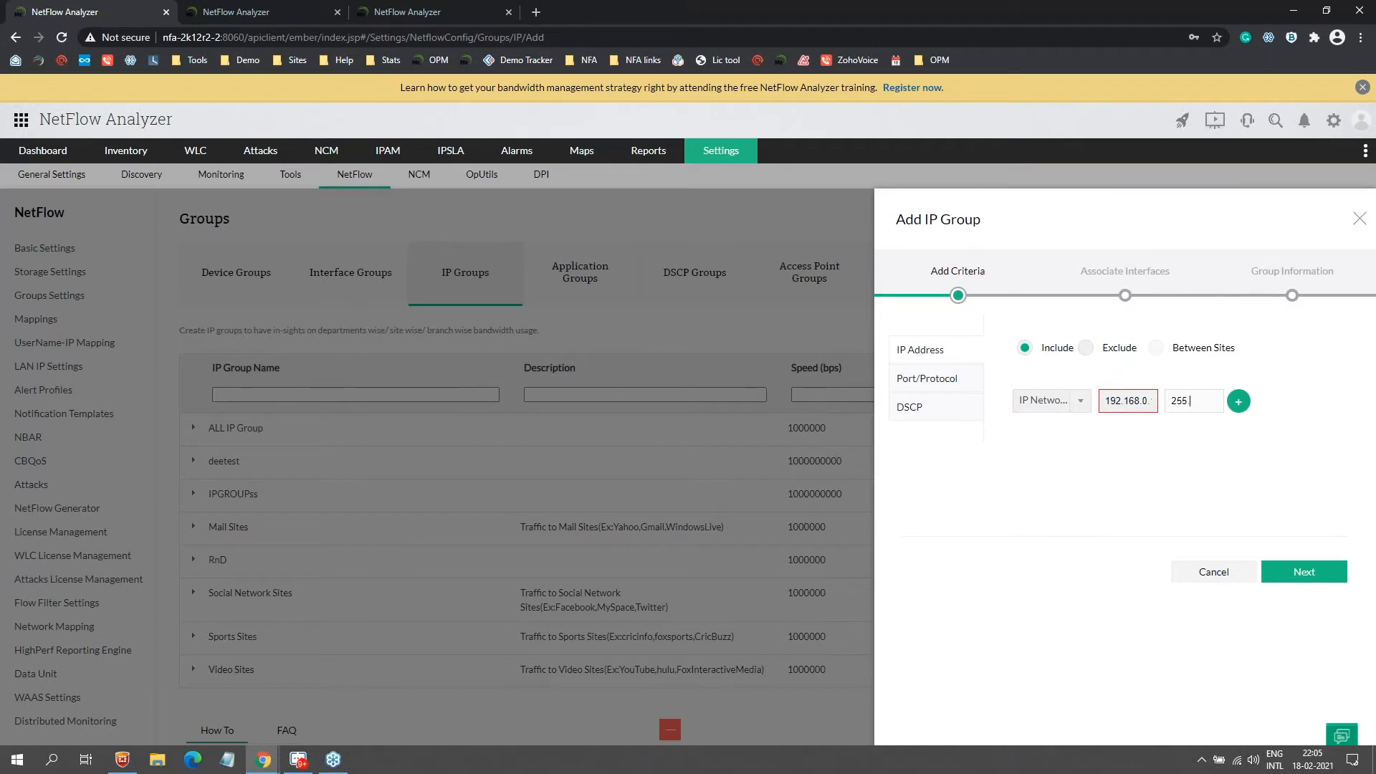
pyautogui.write('5.255.255.0')
pyautogui.click(1238, 405)
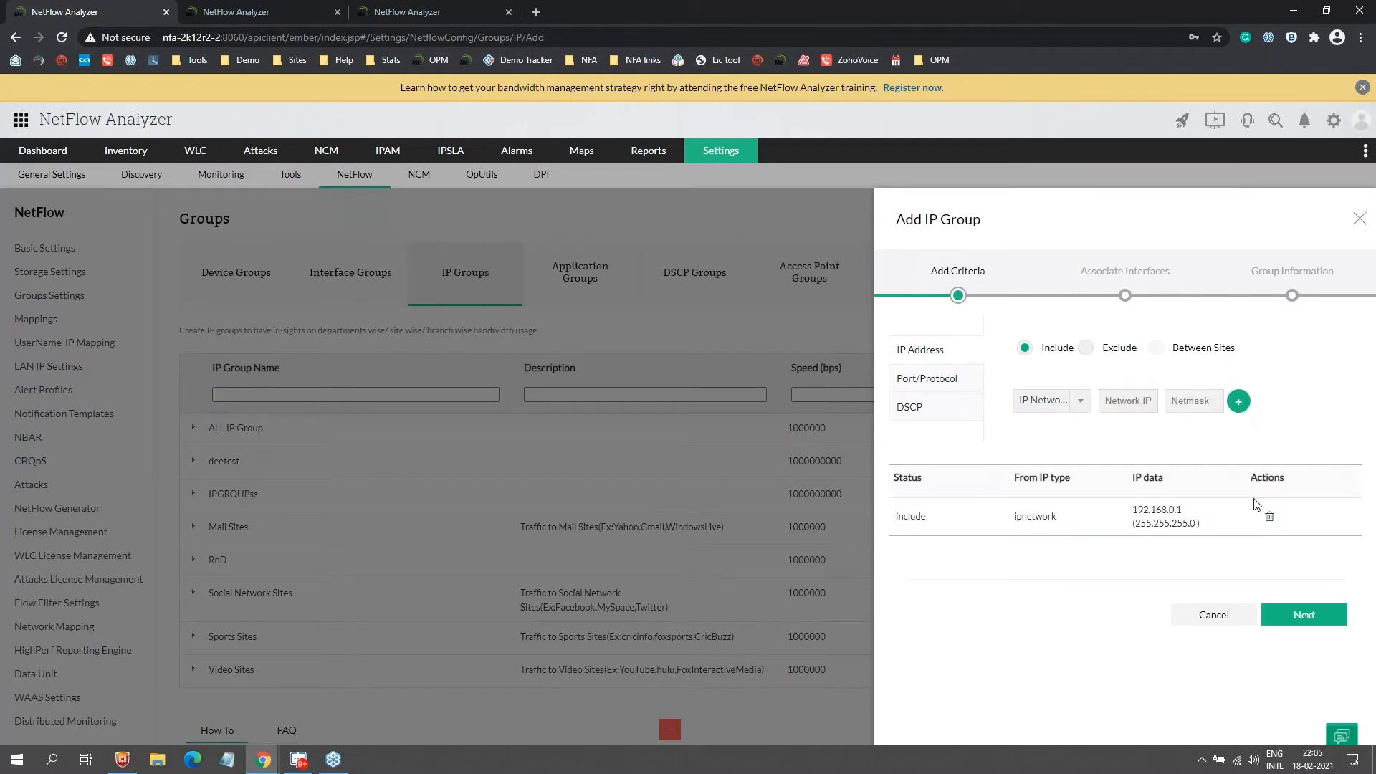
# Step: Associate all interfaces with the IP group and return to the demo server's PortChannel1 overview
pyautogui.click(1326, 621)
pyautogui.click(1169, 345)
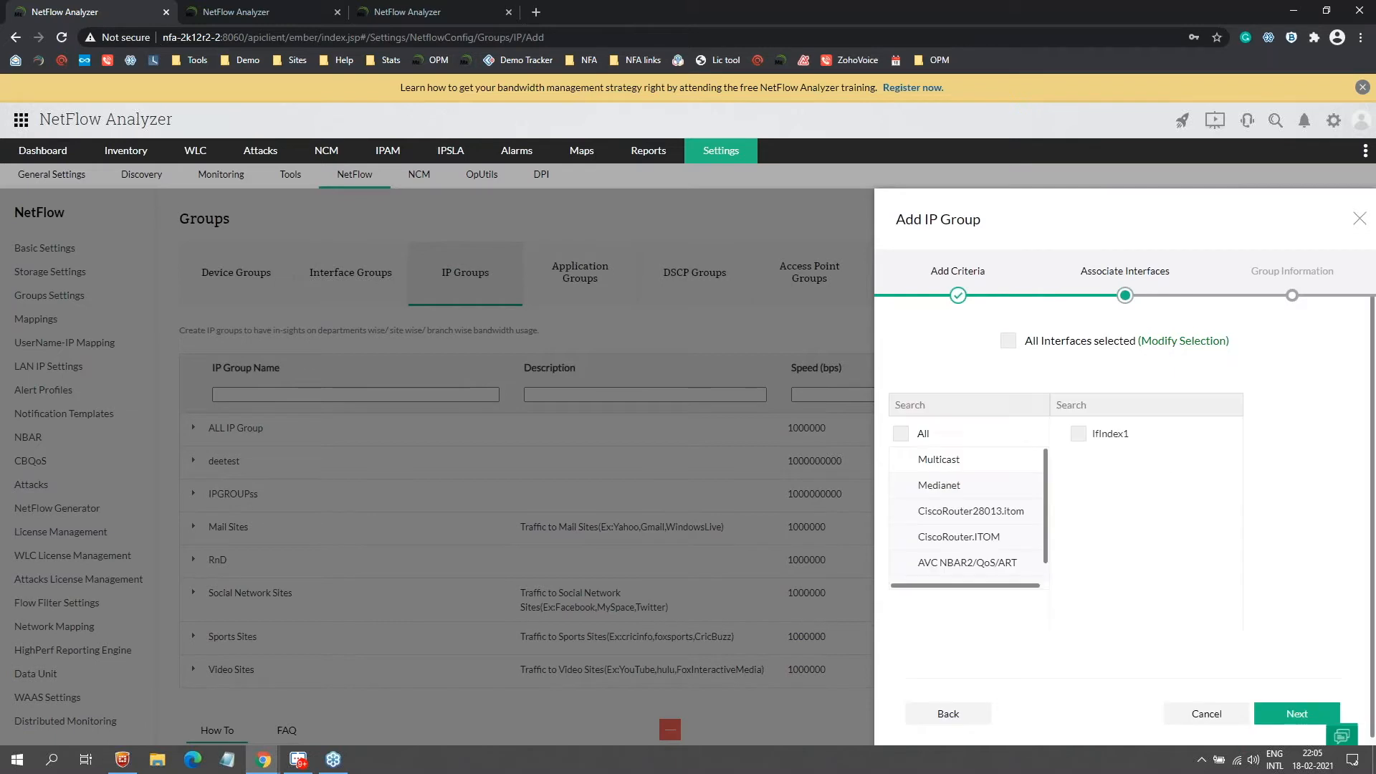
pyautogui.scroll(-1, 968, 487)
pyautogui.scroll(1, 964, 486)
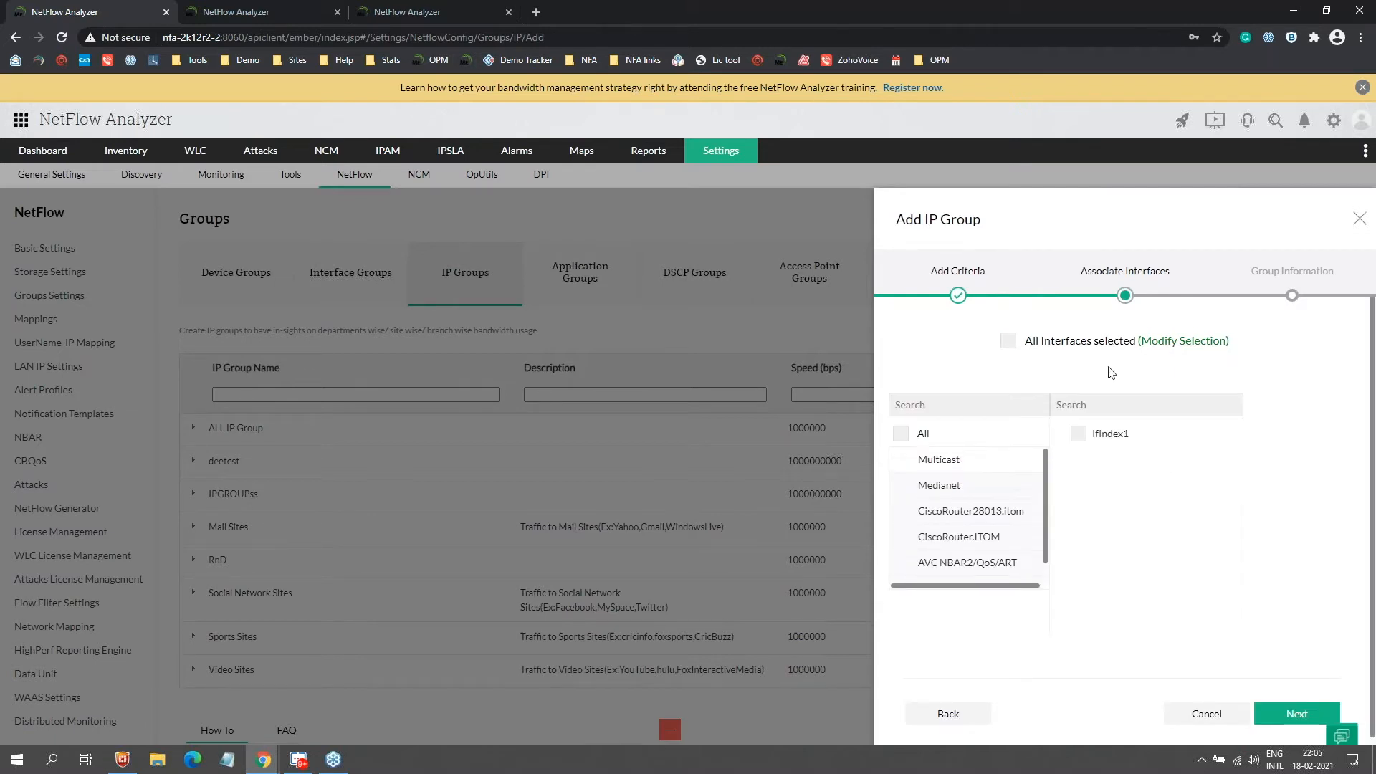
pyautogui.click(1055, 358)
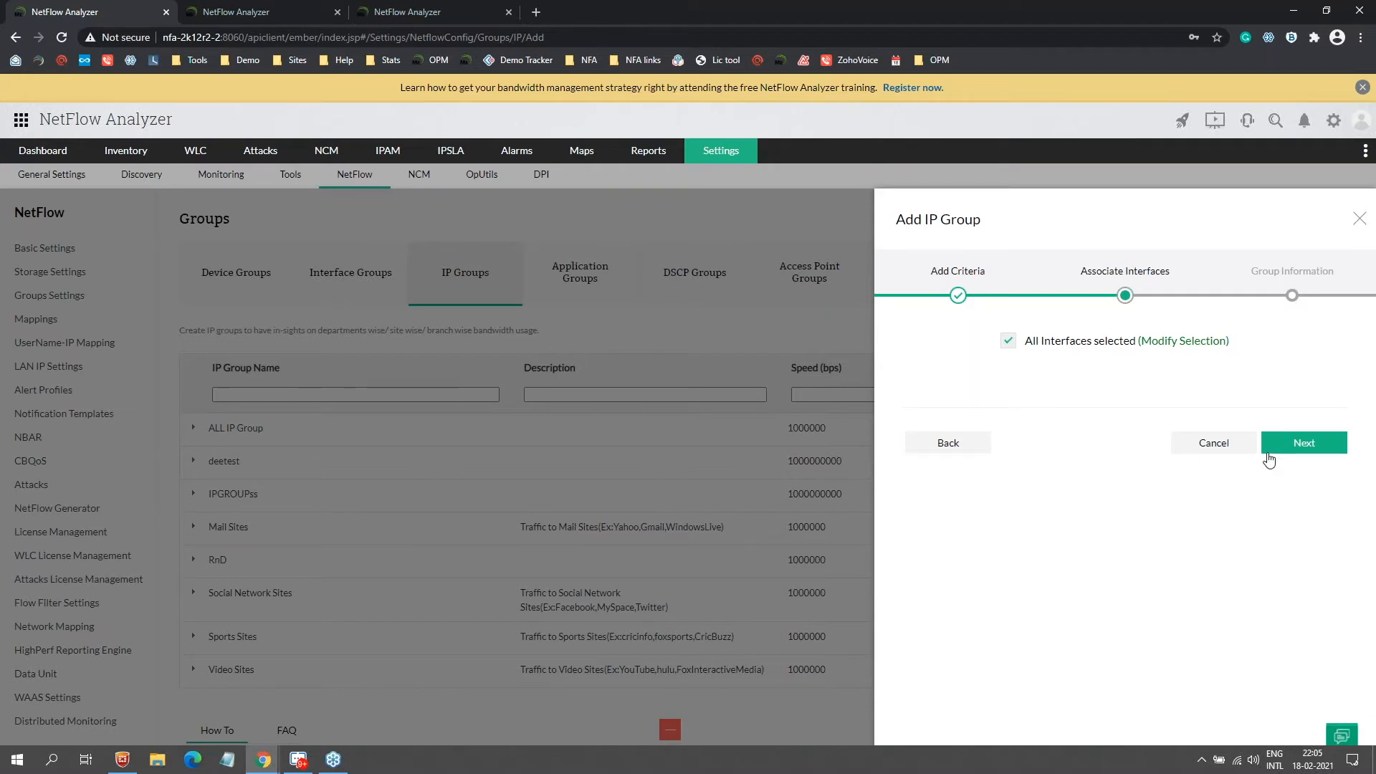
pyautogui.click(258, 10)
# Step: Open the HR IP group's snapshot and view its traffic broken down by conversation
pyautogui.moveTo(51, 167)
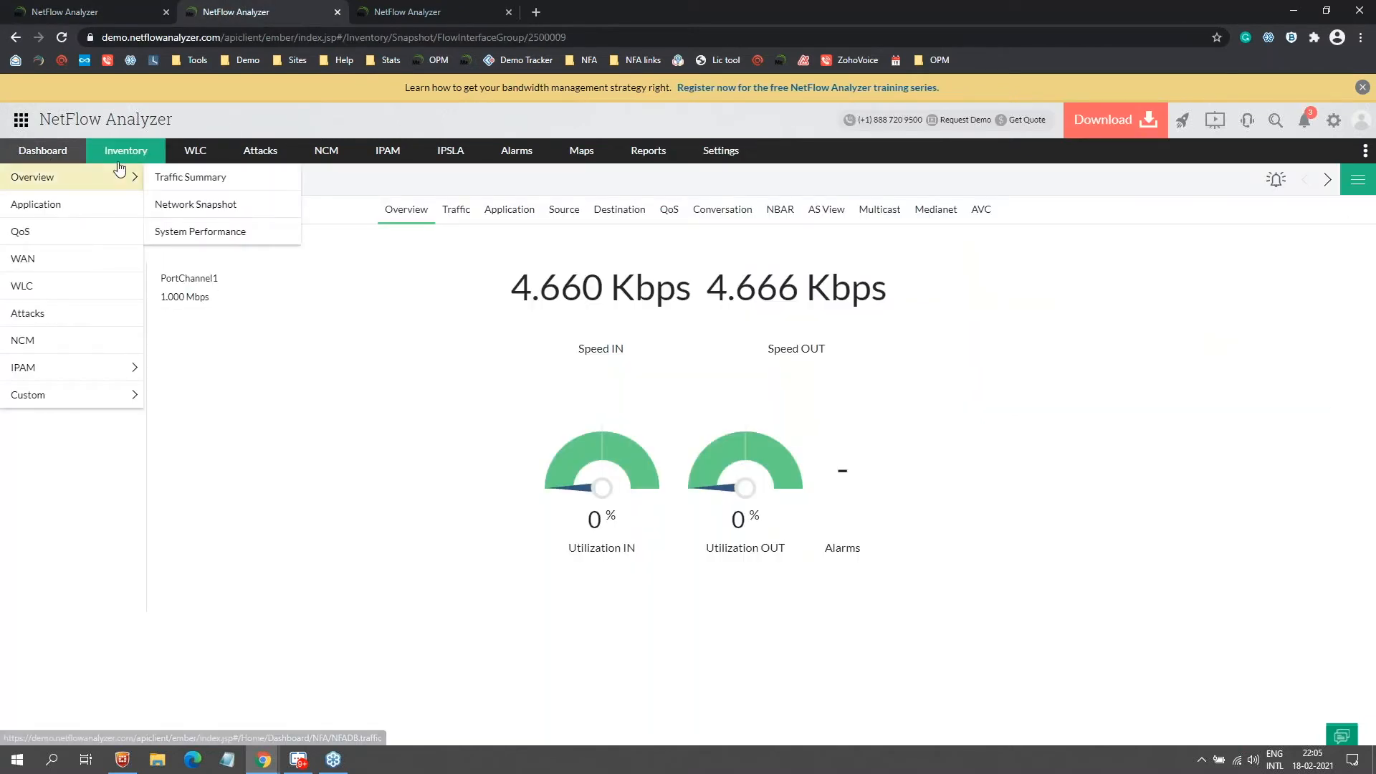
pyautogui.moveTo(113, 157)
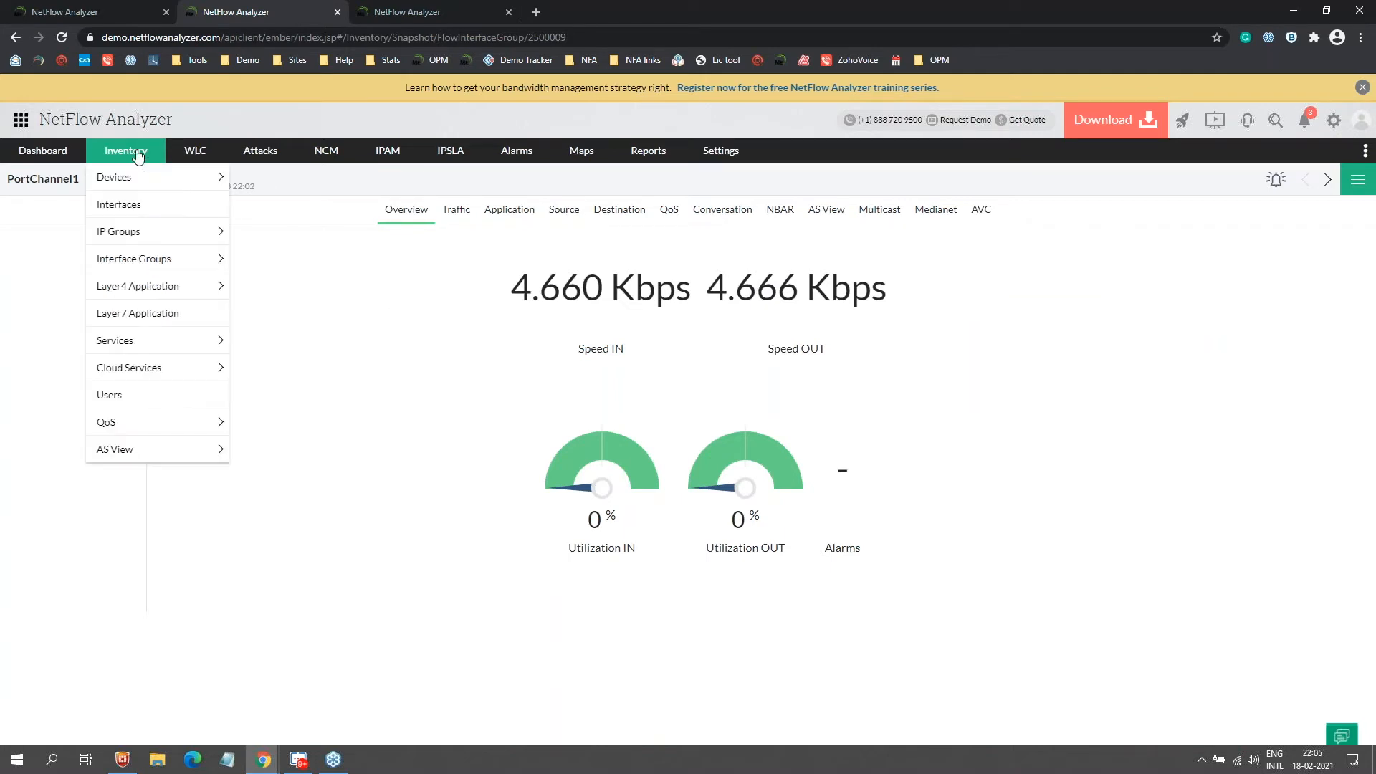
pyautogui.click(146, 235)
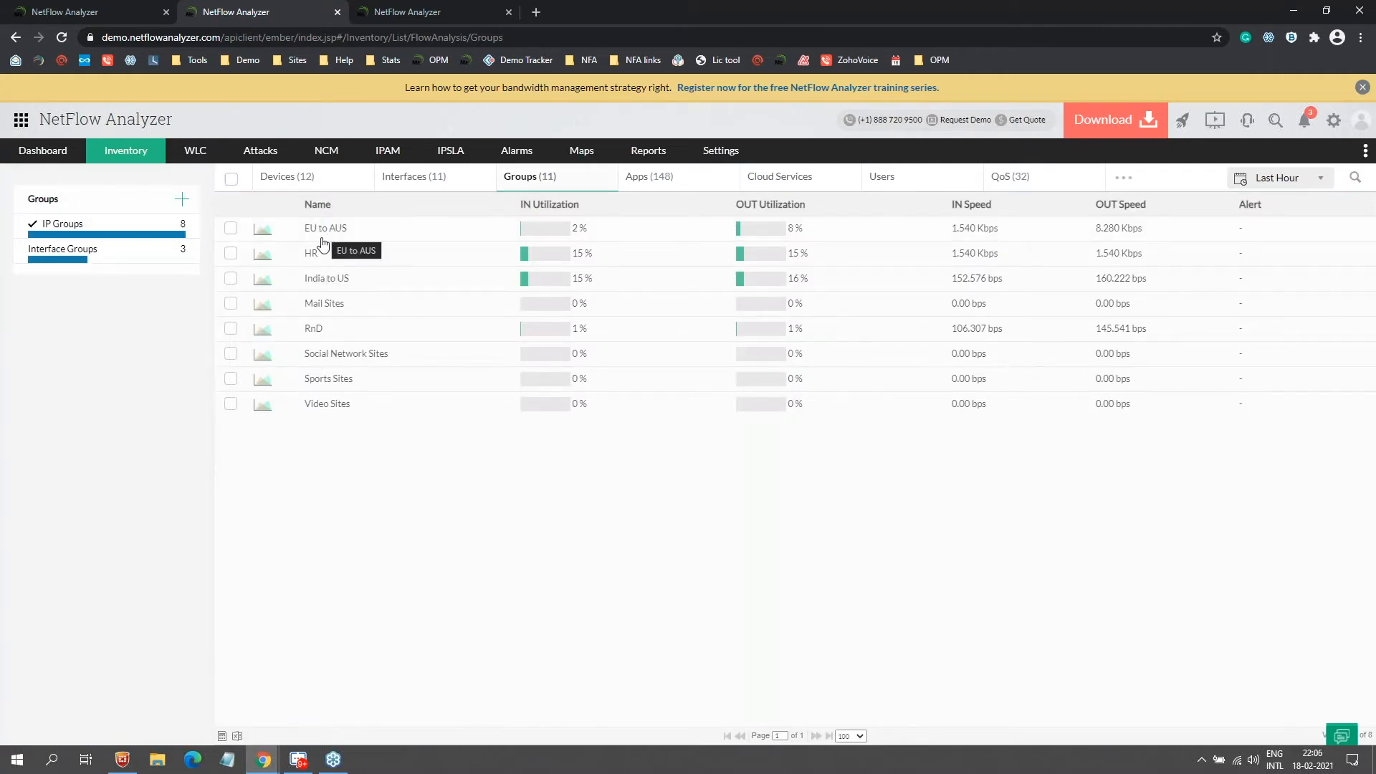
pyautogui.click(319, 250)
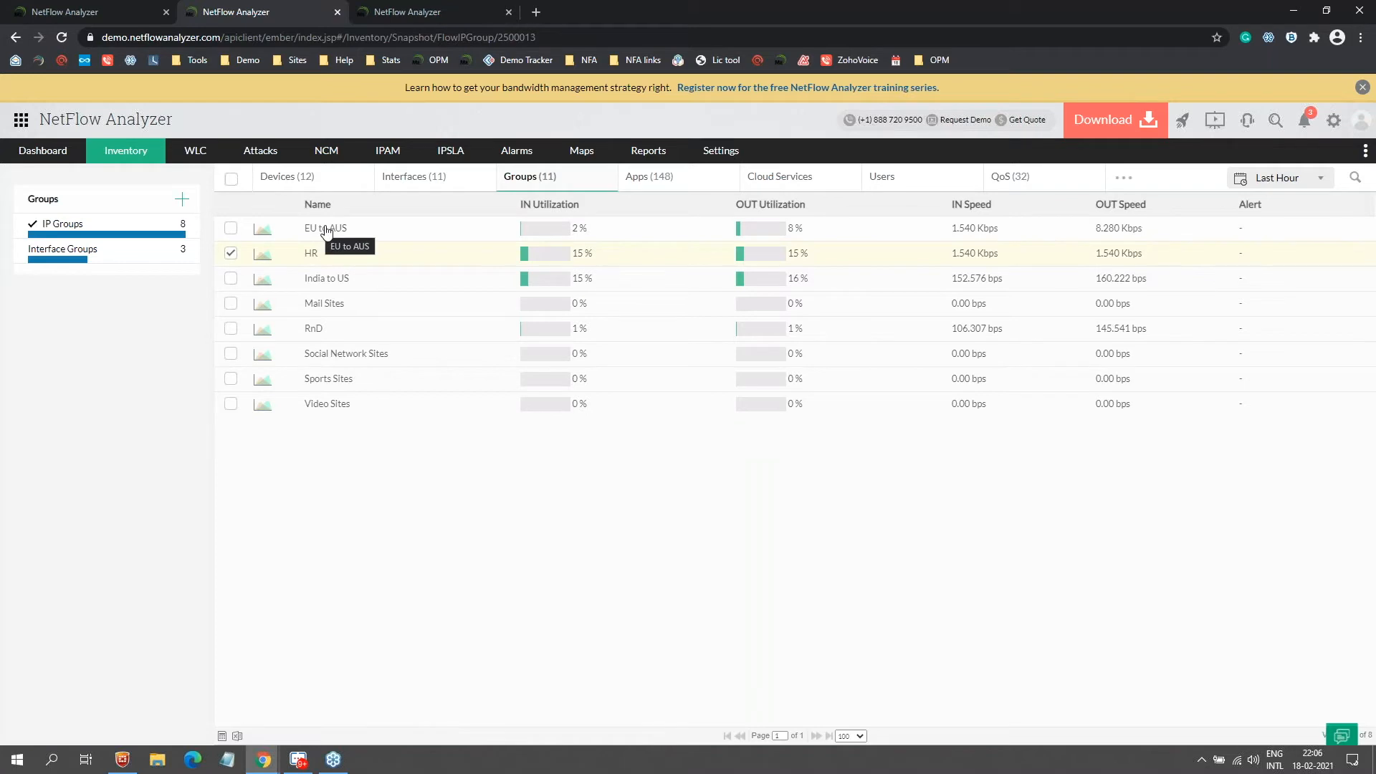
pyautogui.click(317, 262)
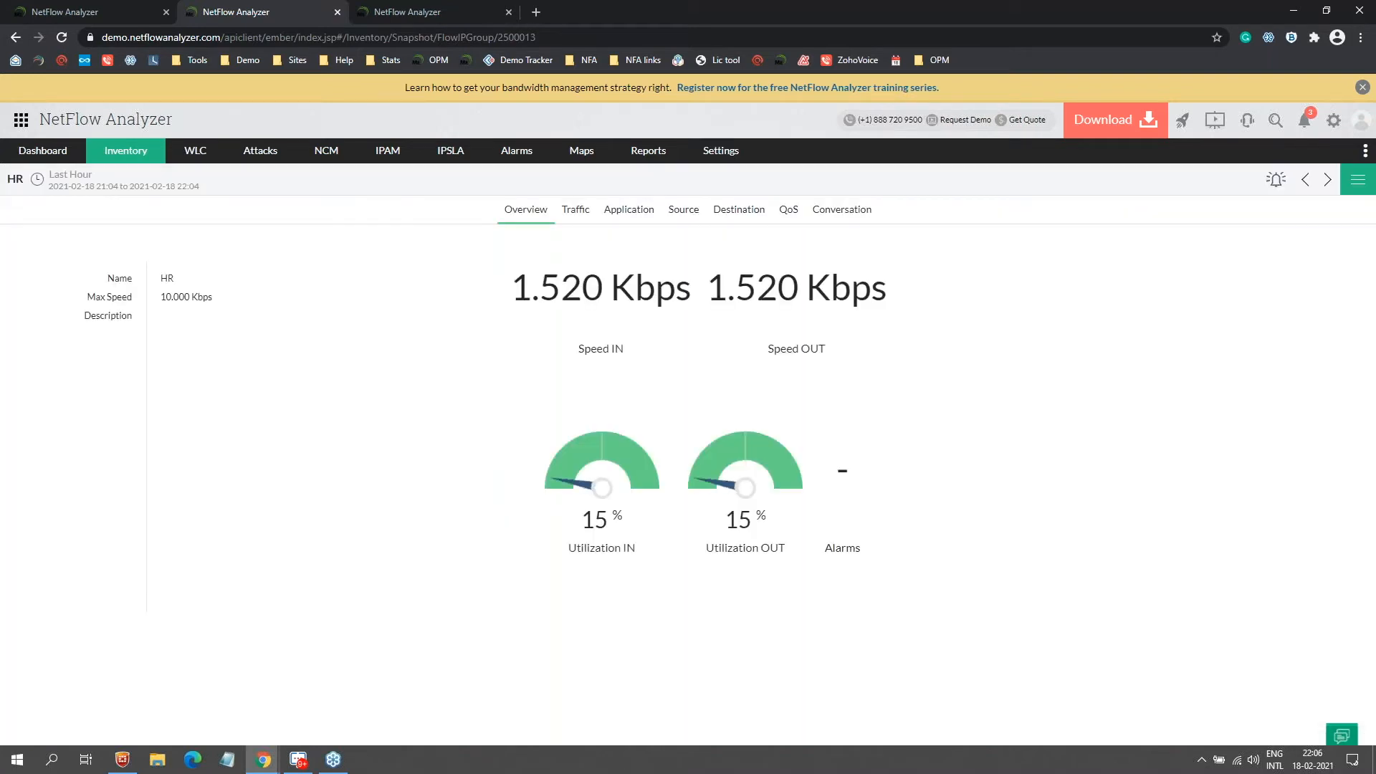
pyautogui.click(577, 211)
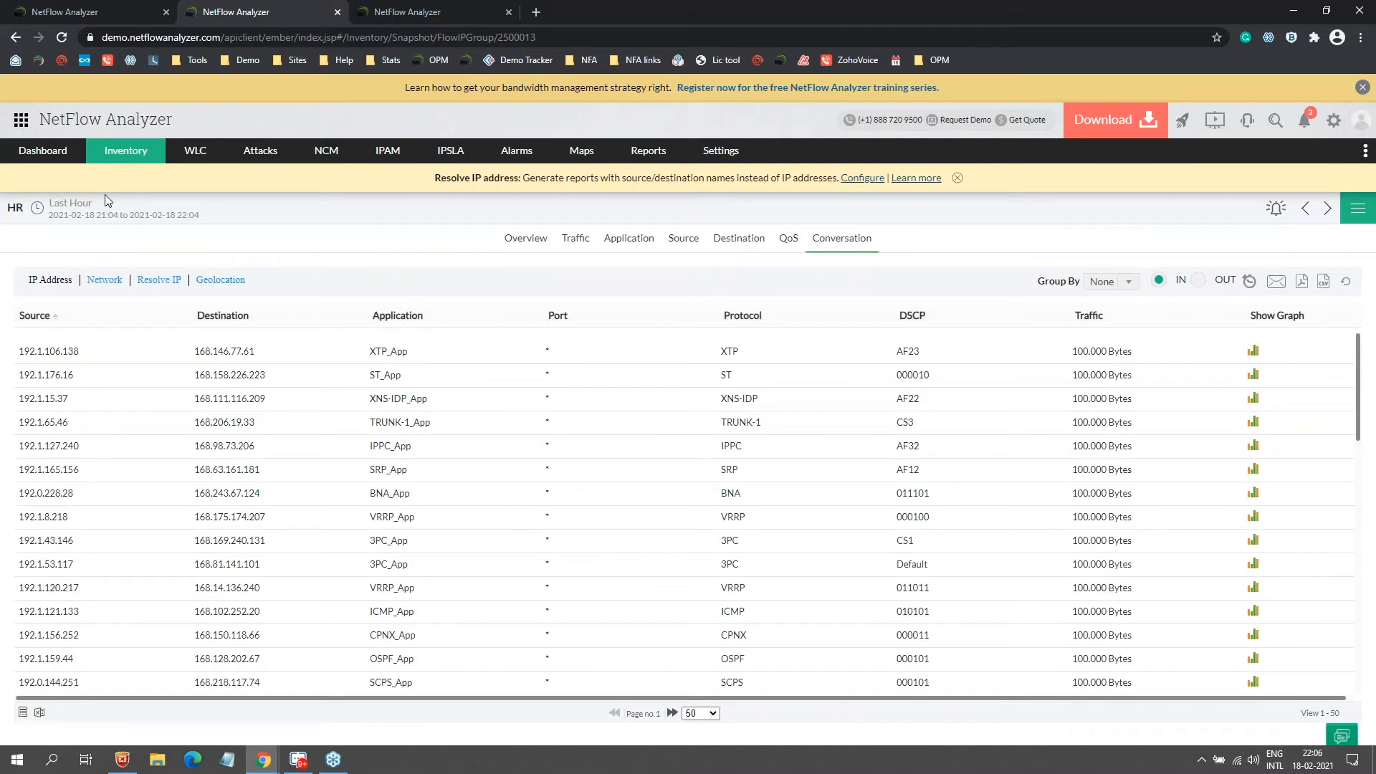
pyautogui.hotkey('alt', 'Tab')
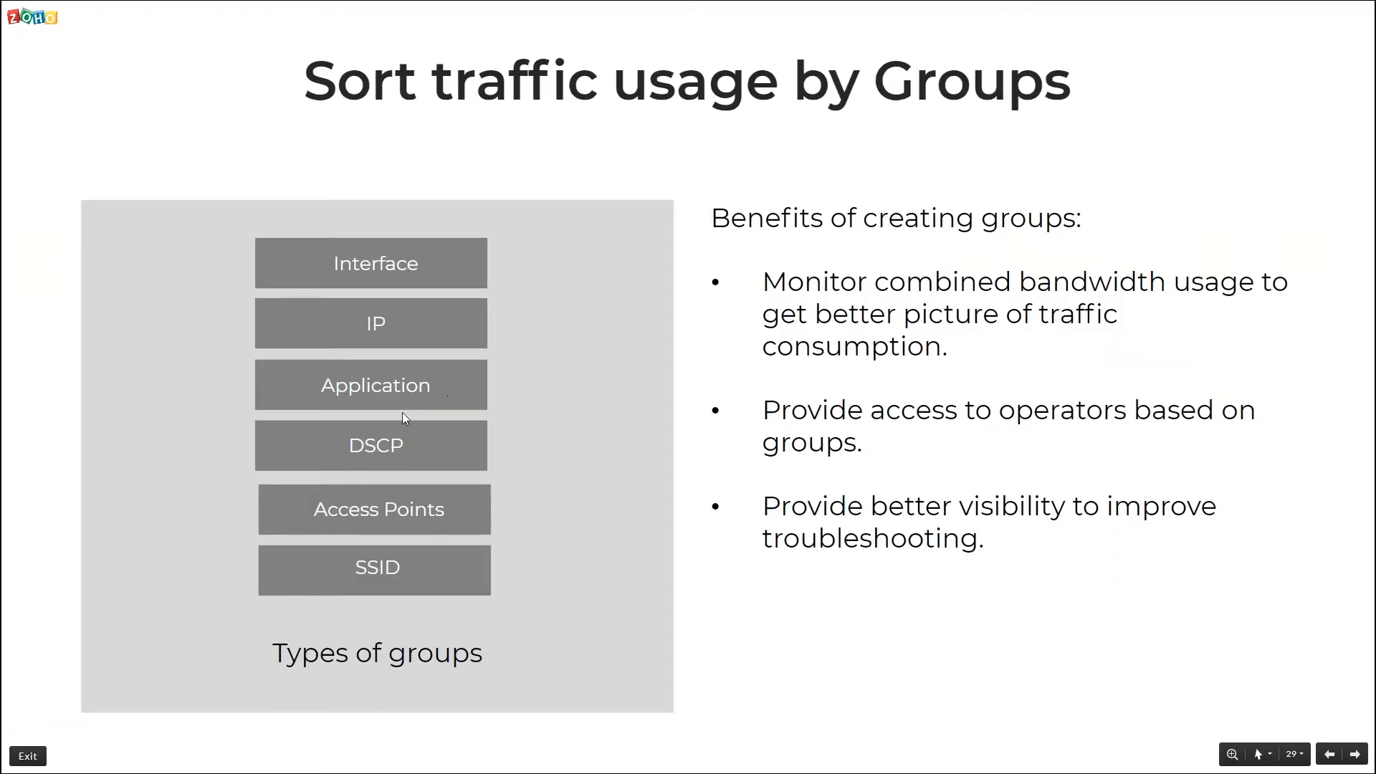
pyautogui.hotkey('alt', 'Tab')
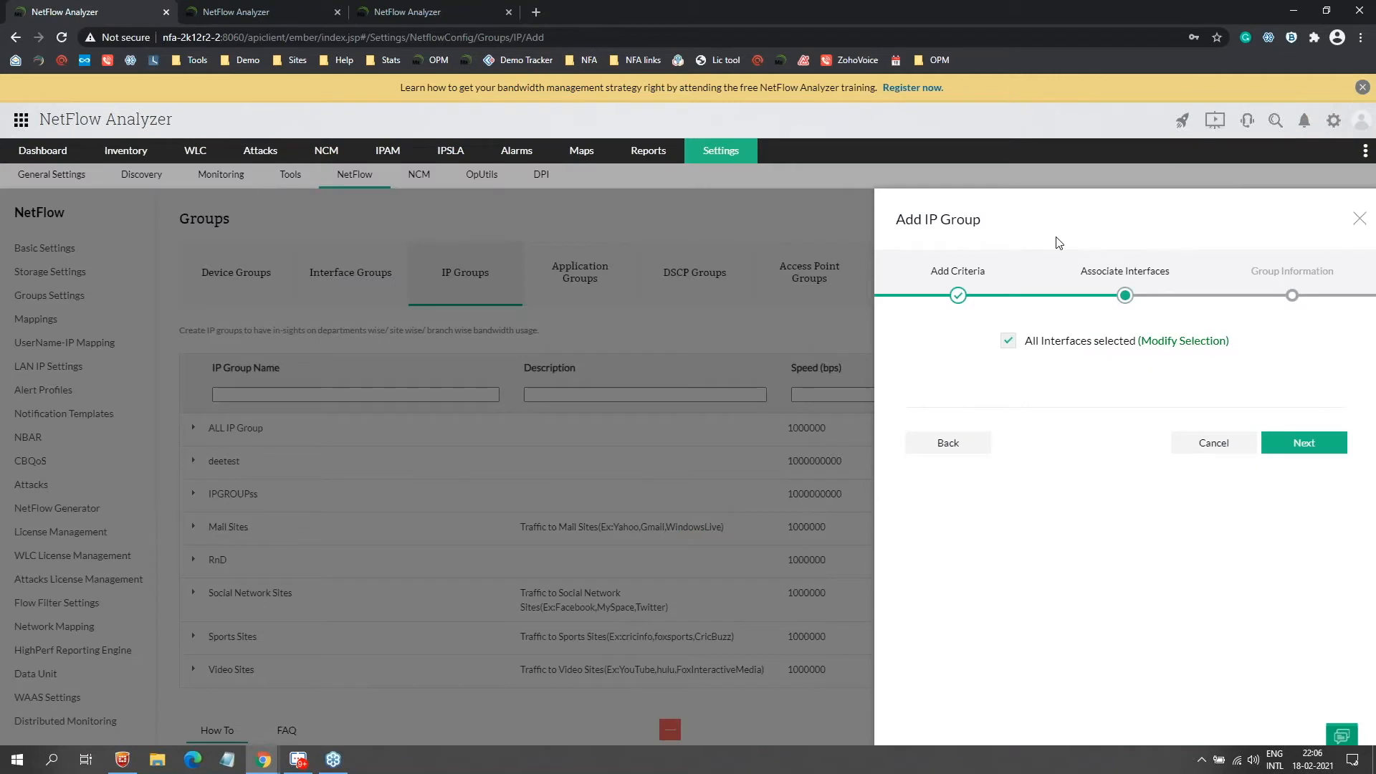
# Step: Discard the new IP group, preview the DSCP group form, then list the Access Point groups
pyautogui.click(1359, 219)
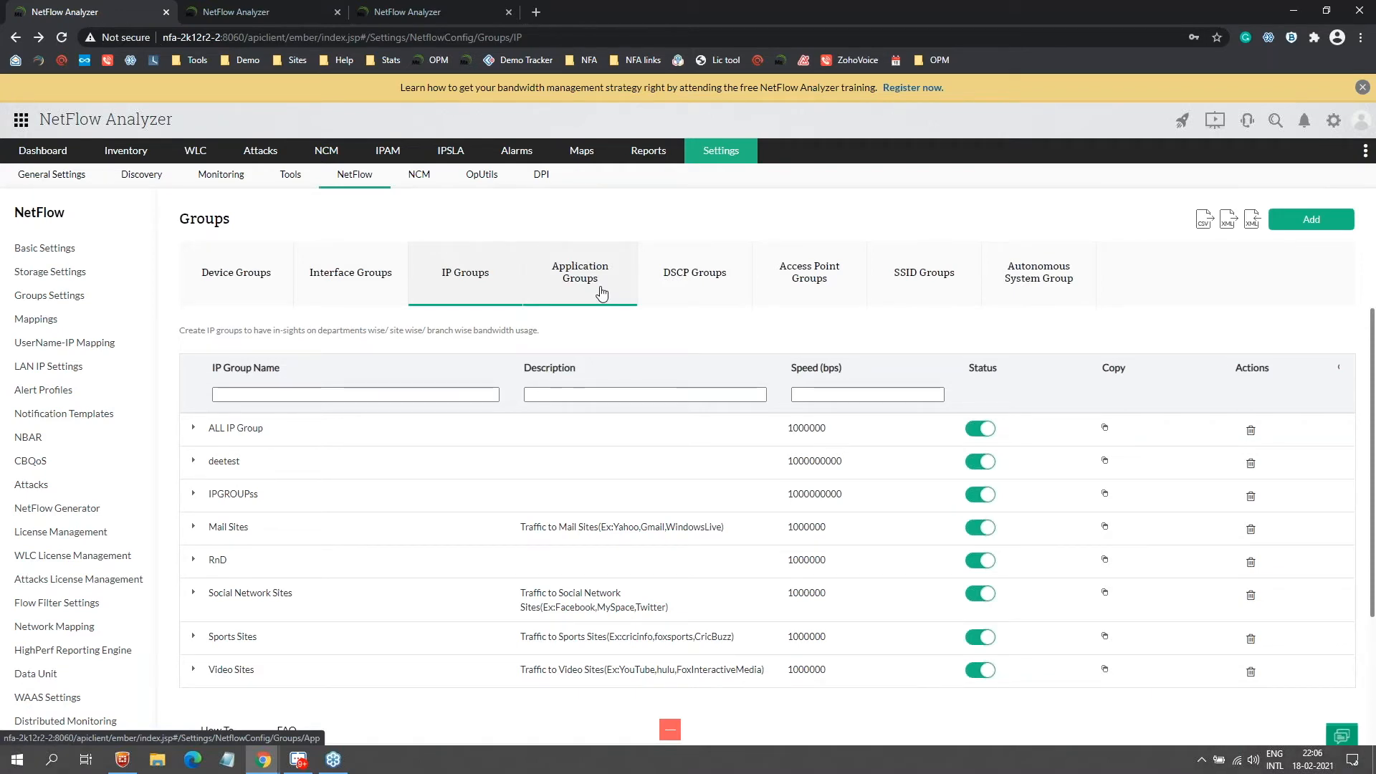
pyautogui.click(727, 286)
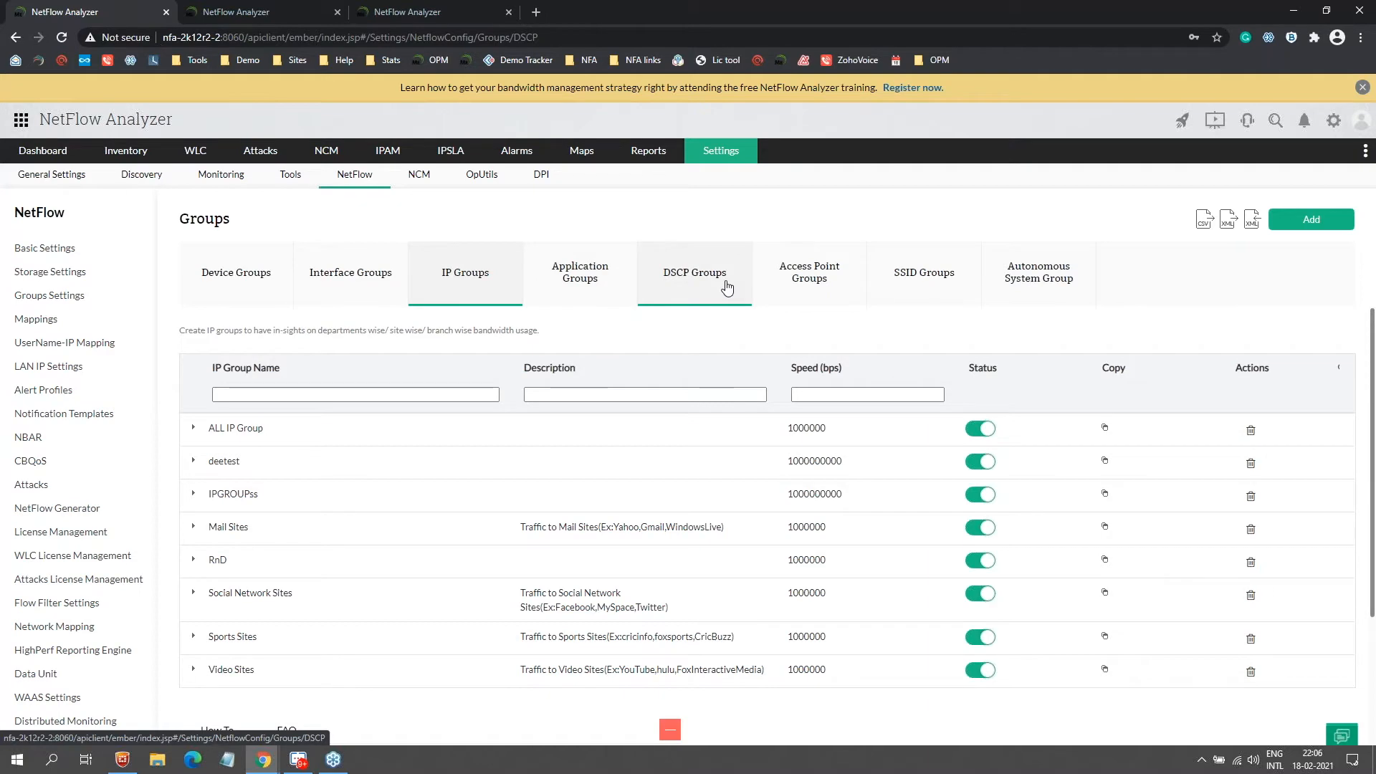
pyautogui.click(1290, 228)
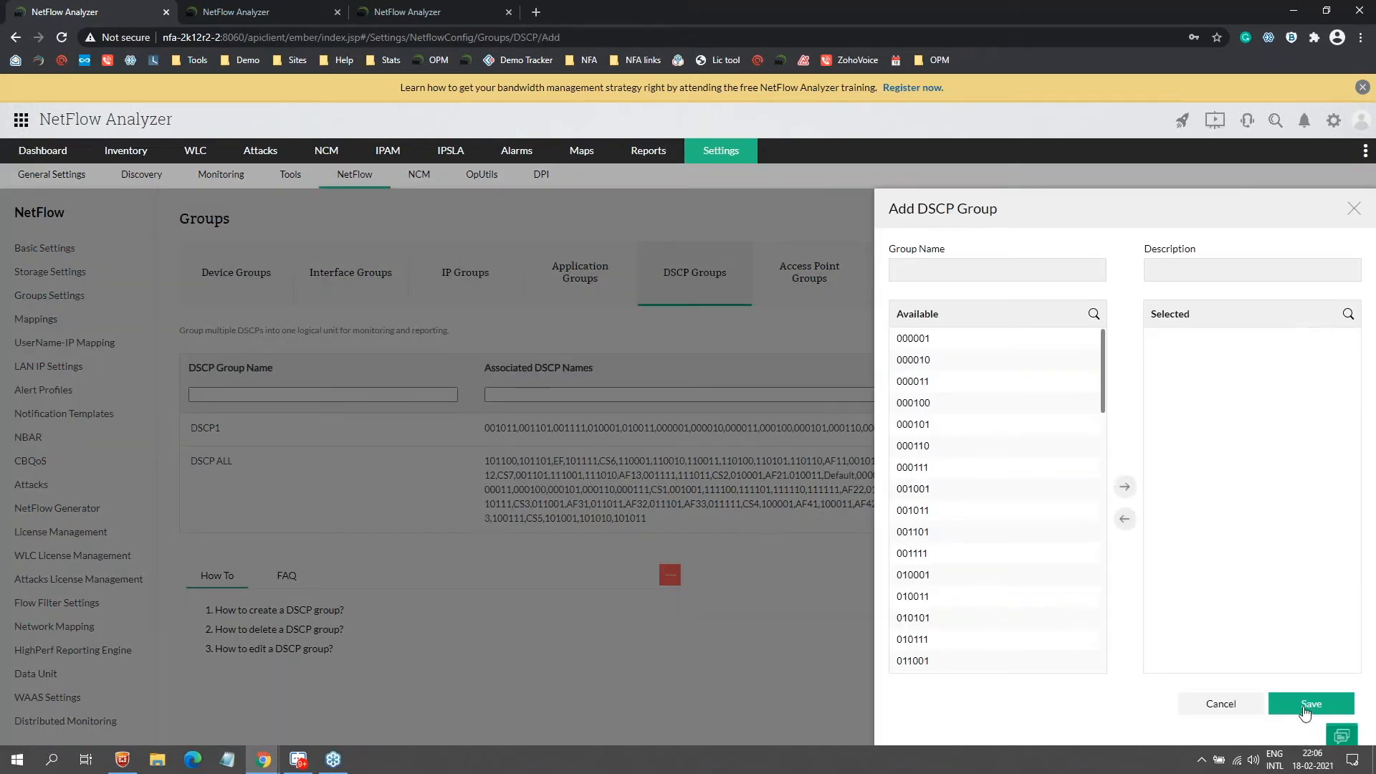
pyautogui.click(1352, 209)
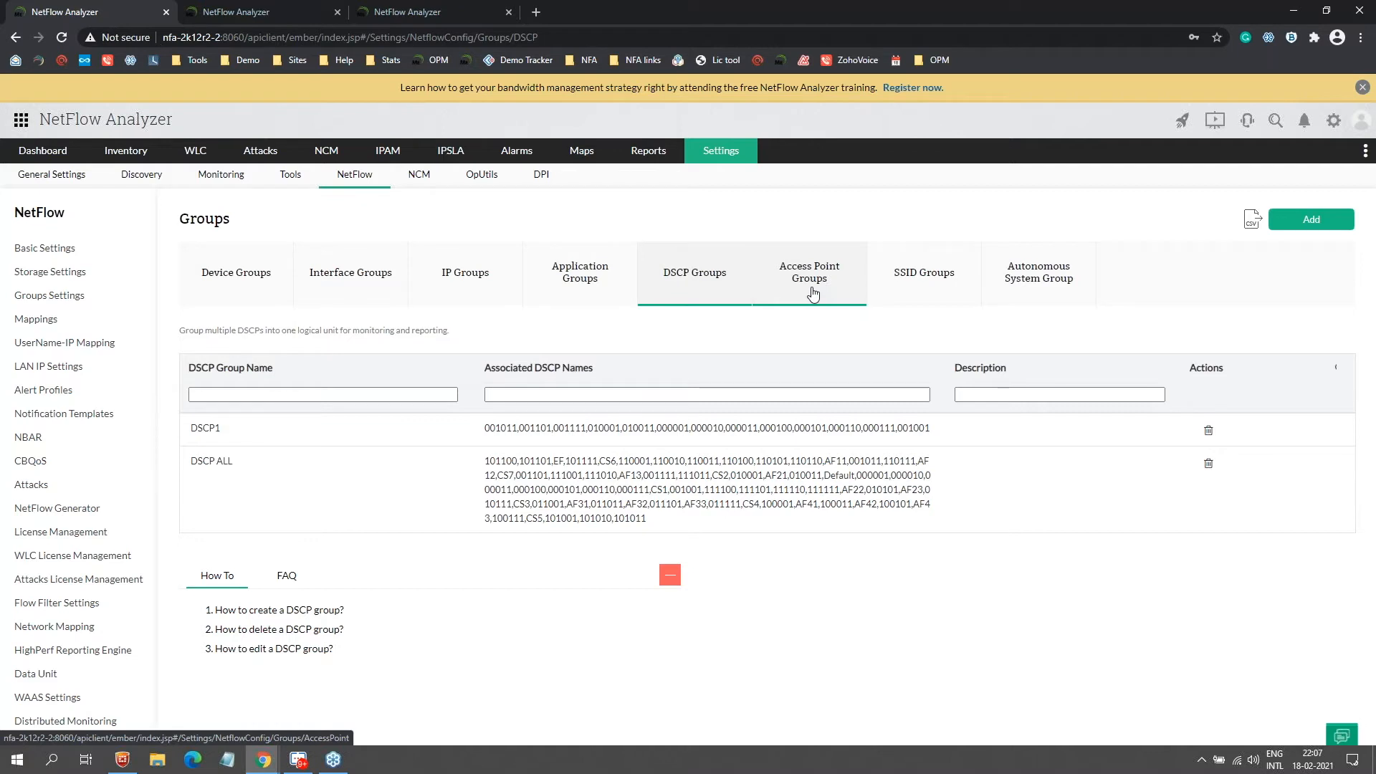
pyautogui.click(824, 292)
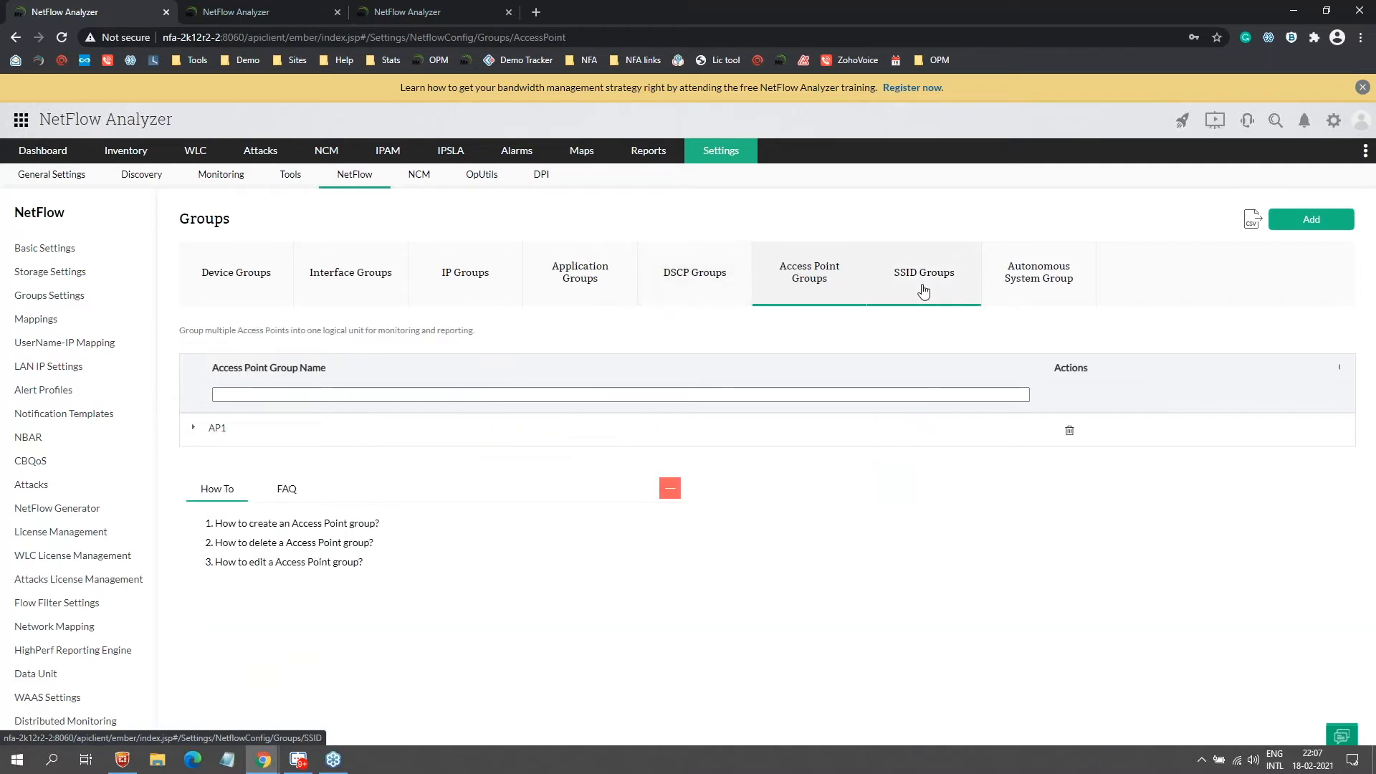
# Step: Return to the demo session, then advance to the 'Can I monitor traffic for my custom application?' slide
pyautogui.click(237, 18)
pyautogui.moveTo(195, 150)
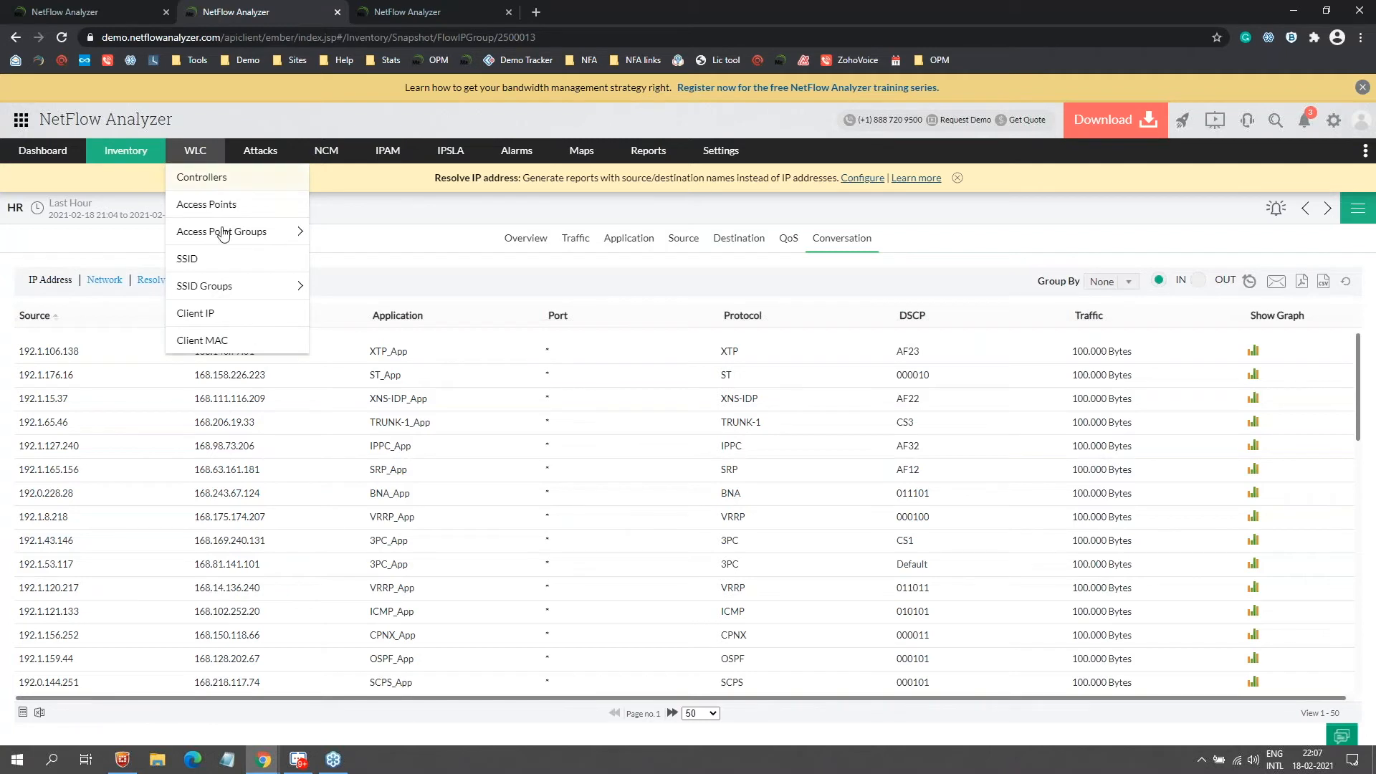
pyautogui.moveTo(242, 291)
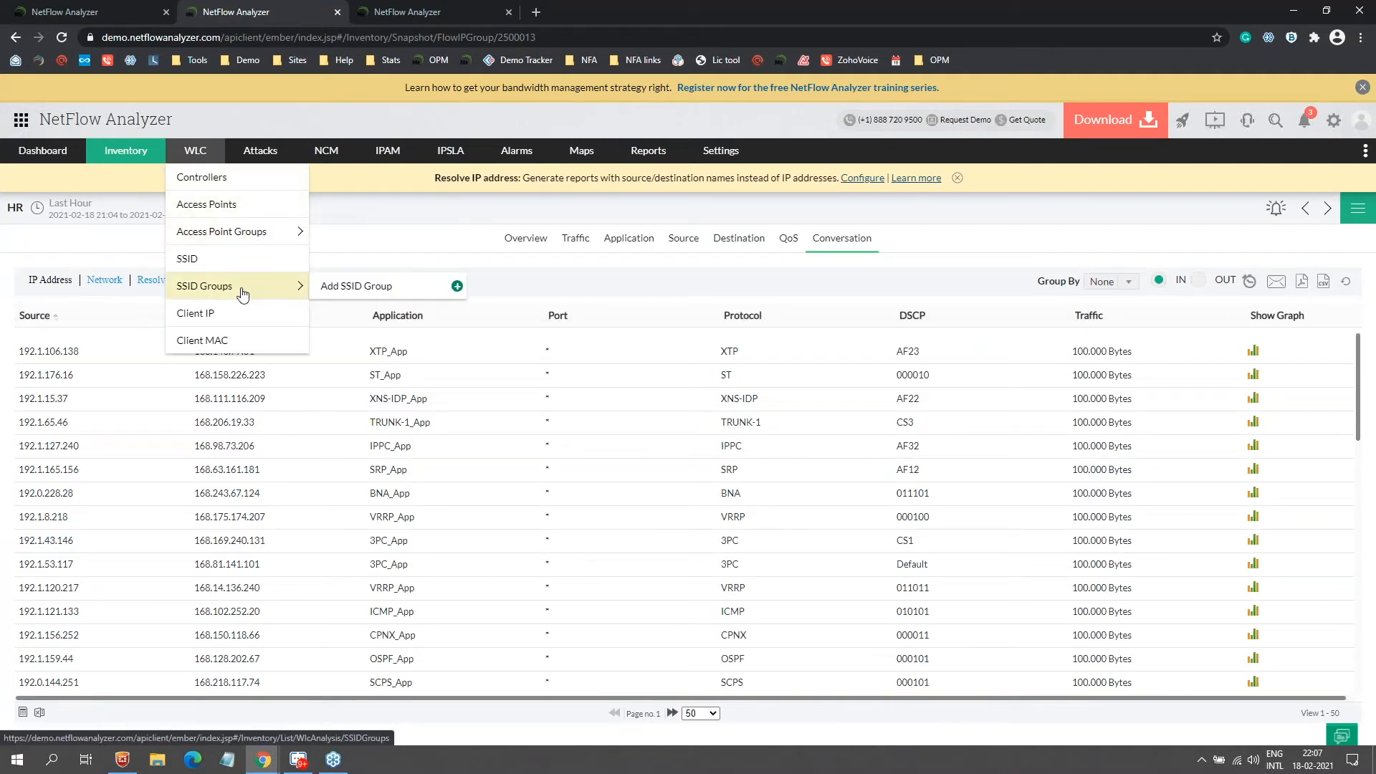
pyautogui.moveTo(159, 170)
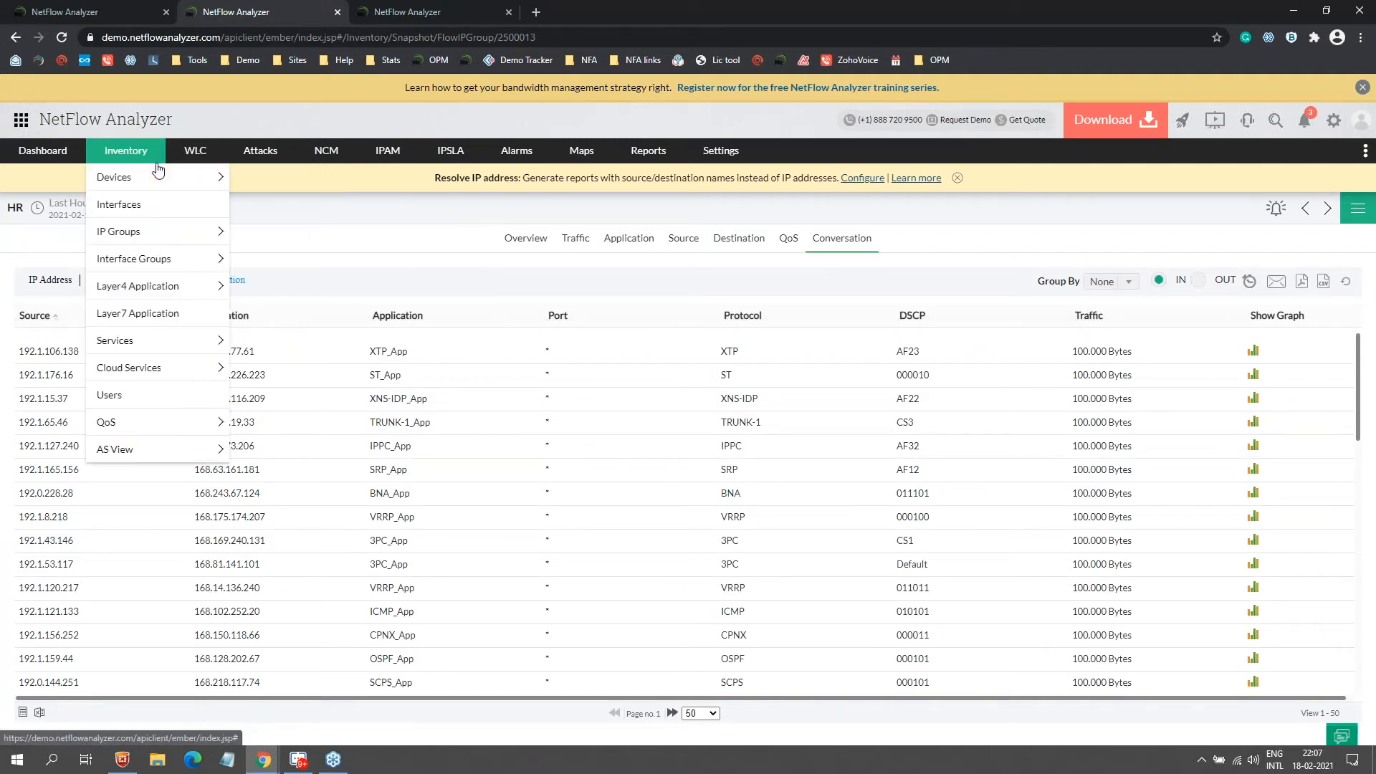
pyautogui.hotkey('alt', 'Tab')
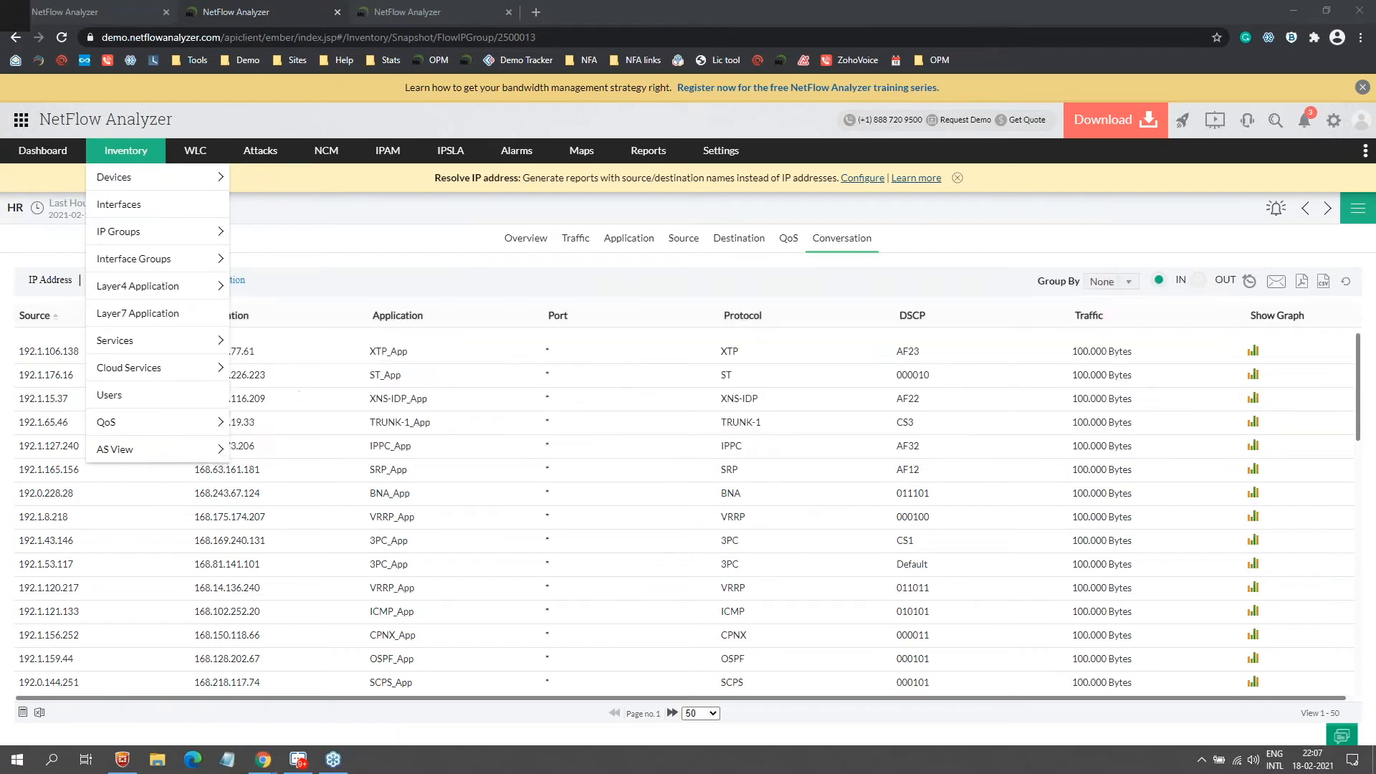
pyautogui.press('Right')
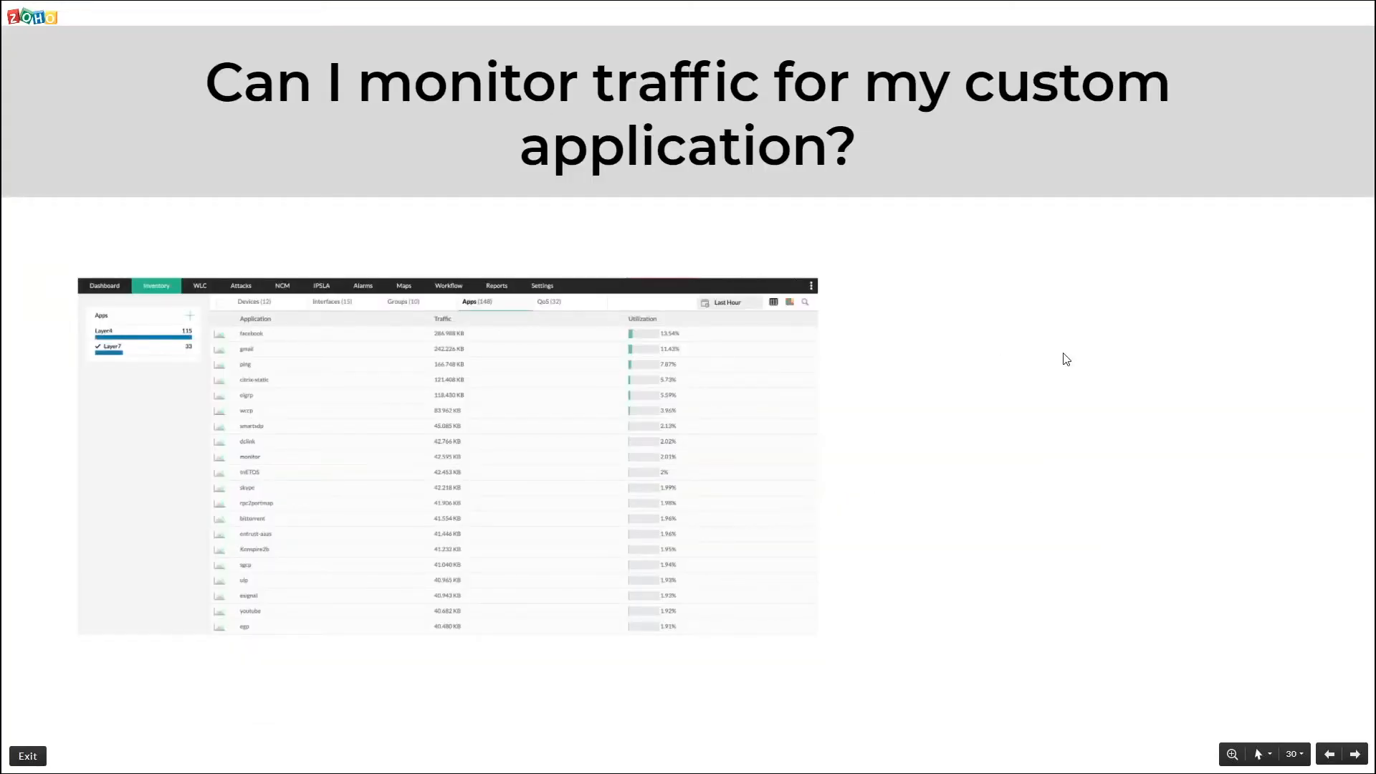
# Step: Reveal the slide's application-mapping notes, then return to the HR conversation report
pyautogui.press('Right')
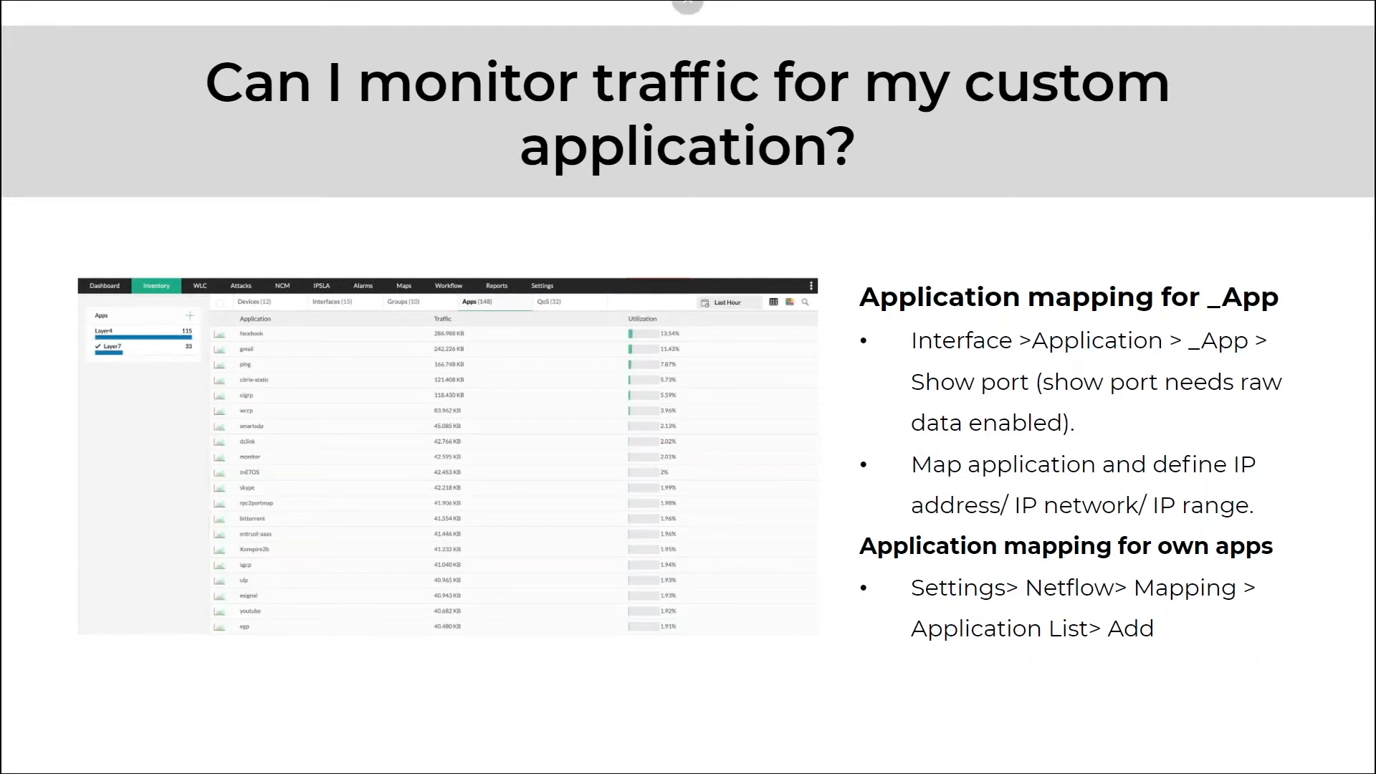
pyautogui.hotkey('alt', 'Tab')
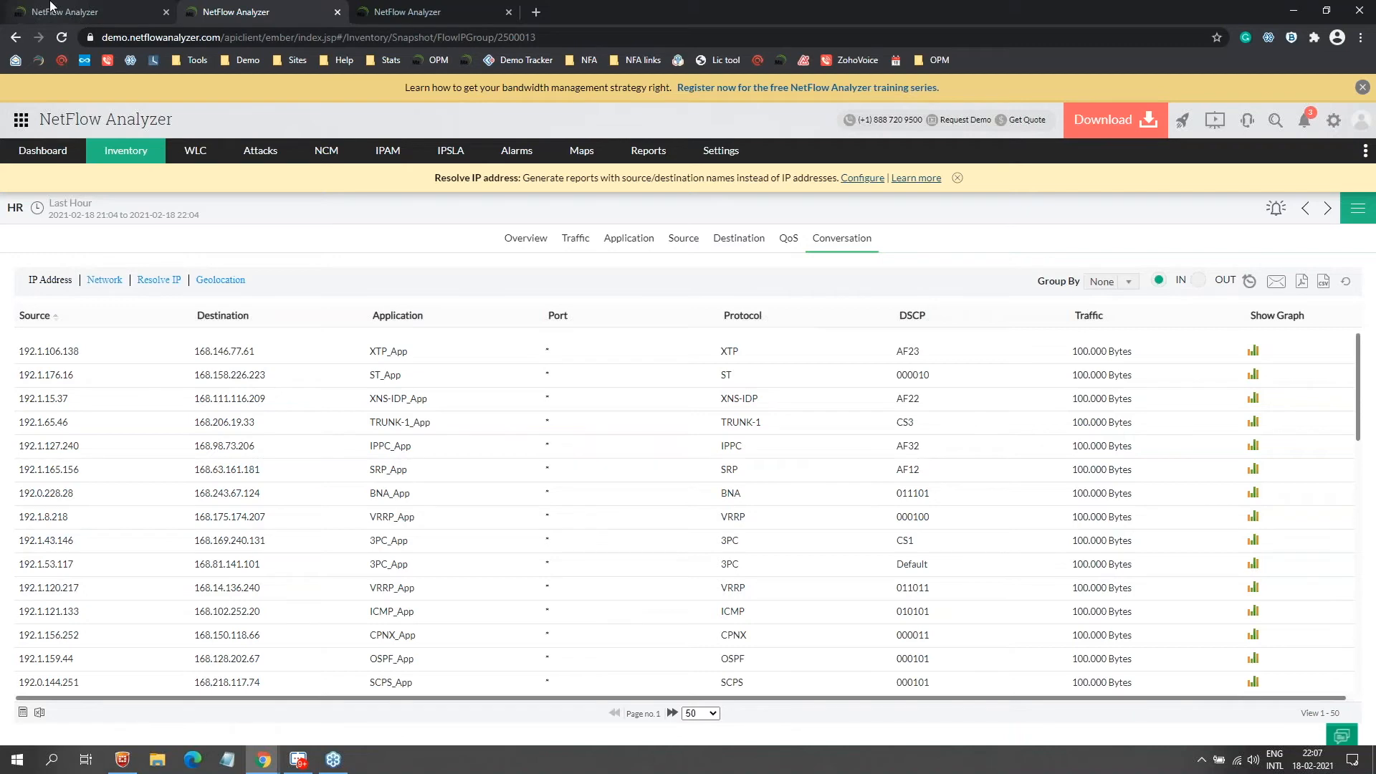
# Step: Preview the new custom application mapping form's port and protocol fields, then close it unsaved
pyautogui.click(51, 6)
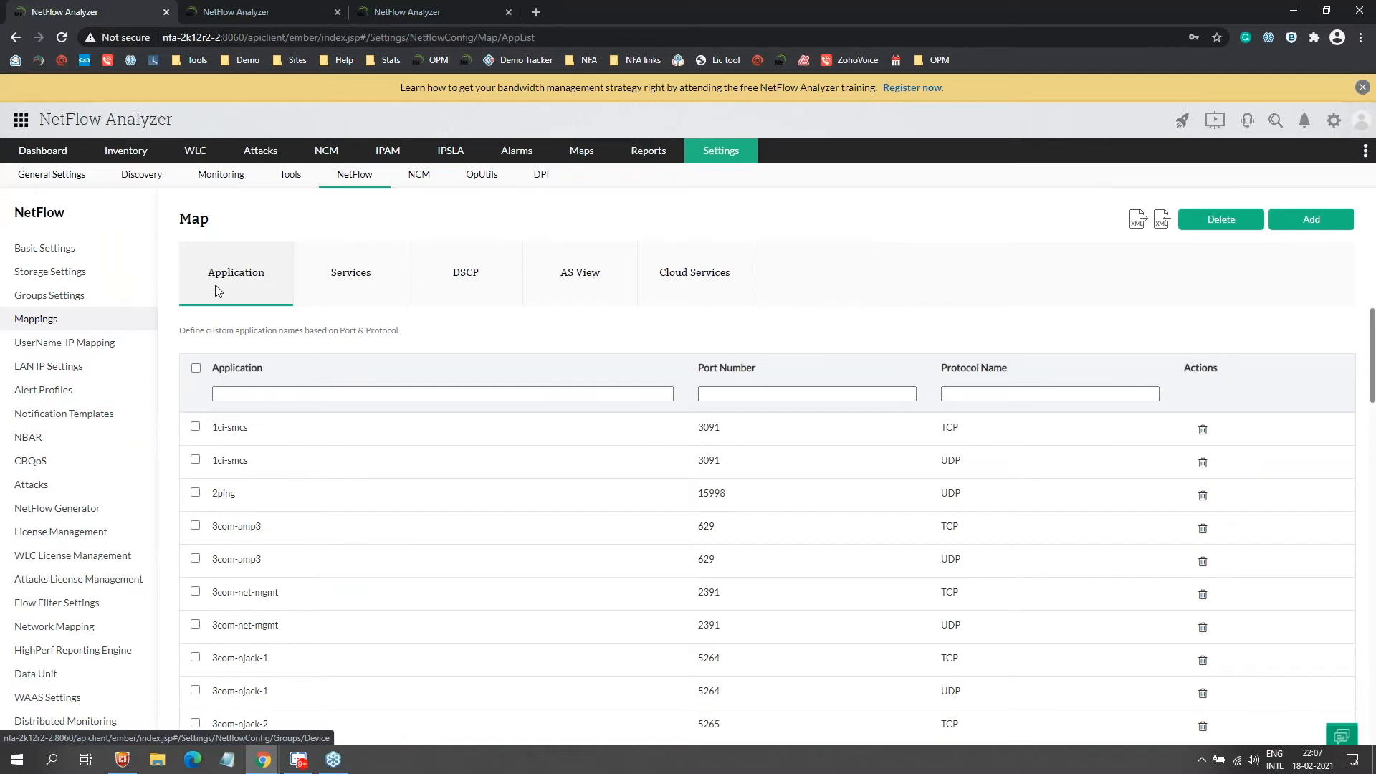
pyautogui.click(1311, 218)
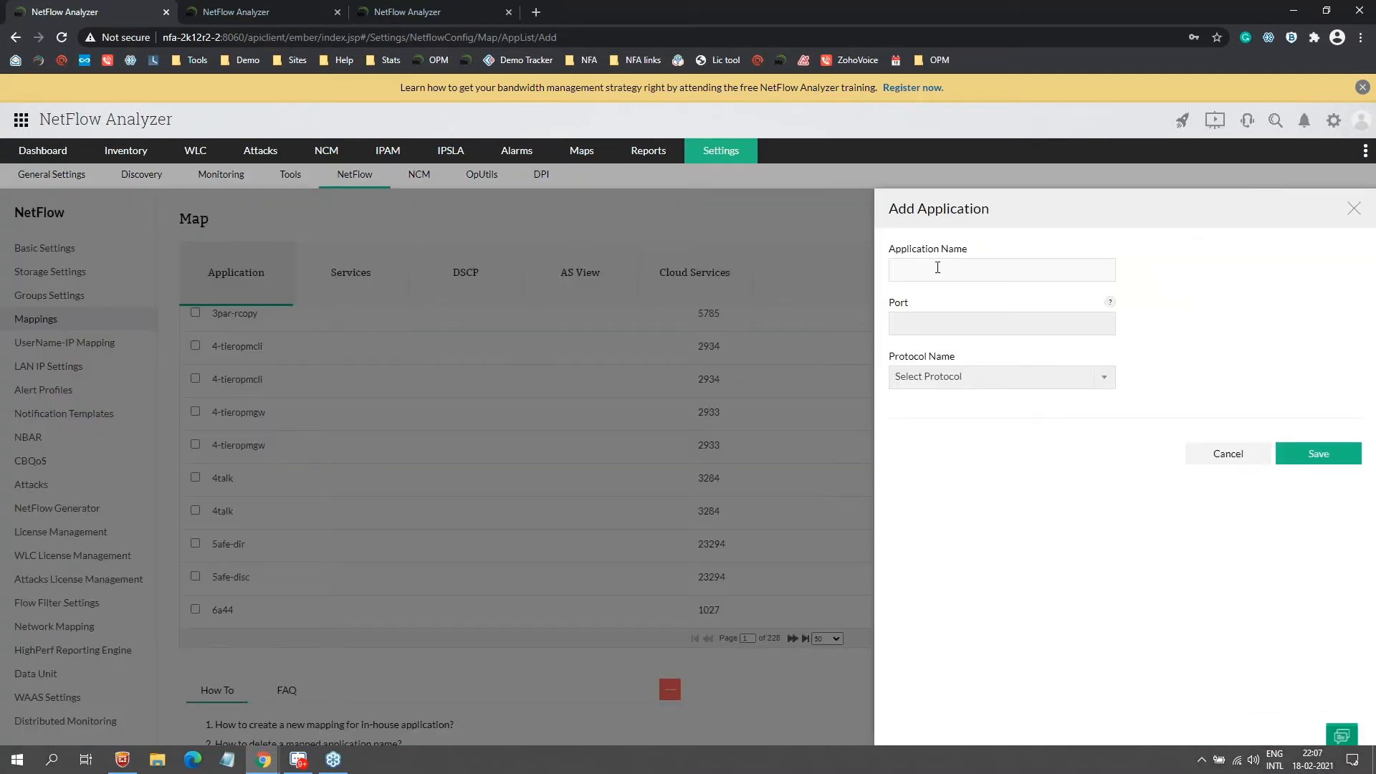
pyautogui.click(1001, 377)
pyautogui.click(738, 461)
pyautogui.click(682, 430)
pyautogui.scroll(10, 319, 332)
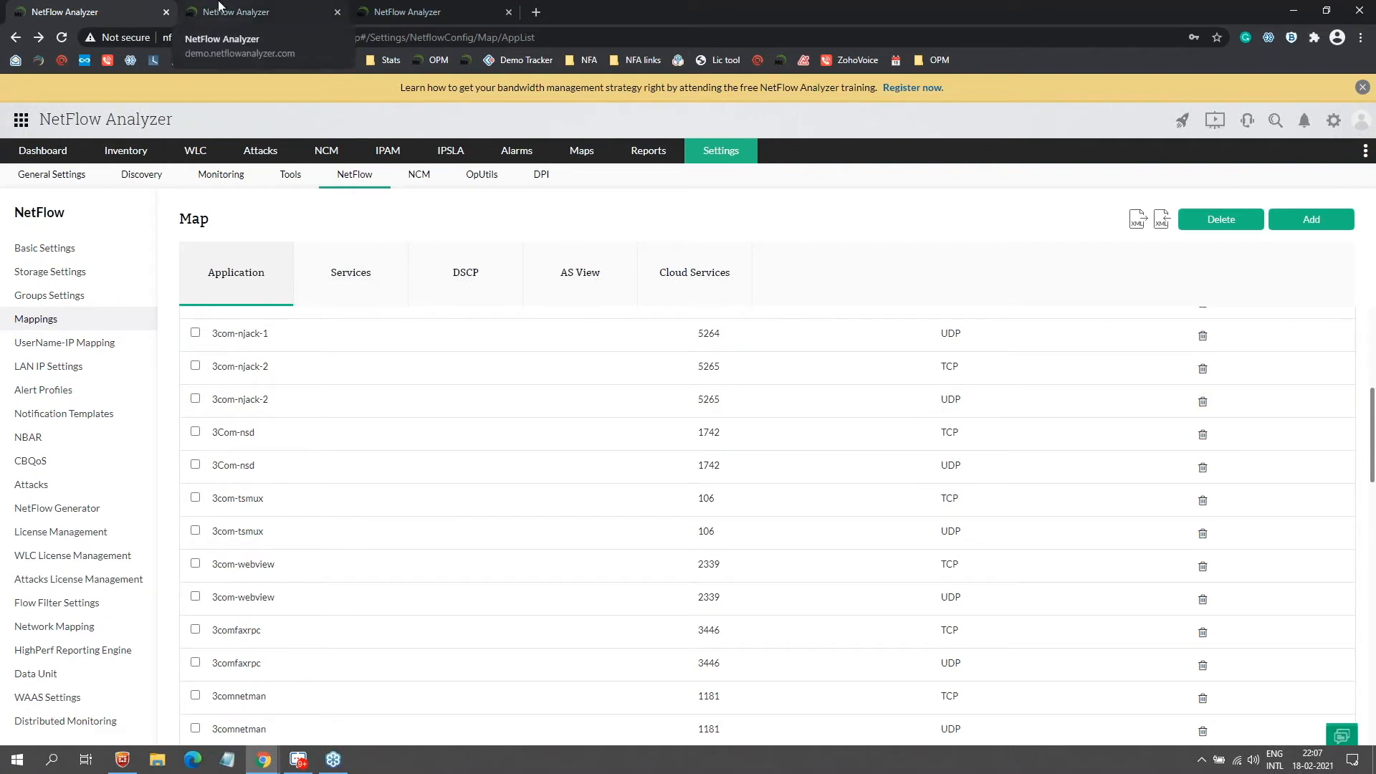
# Step: Open the Services mapping form, review the IP address type options, then return to the demo tab
pyautogui.click(353, 276)
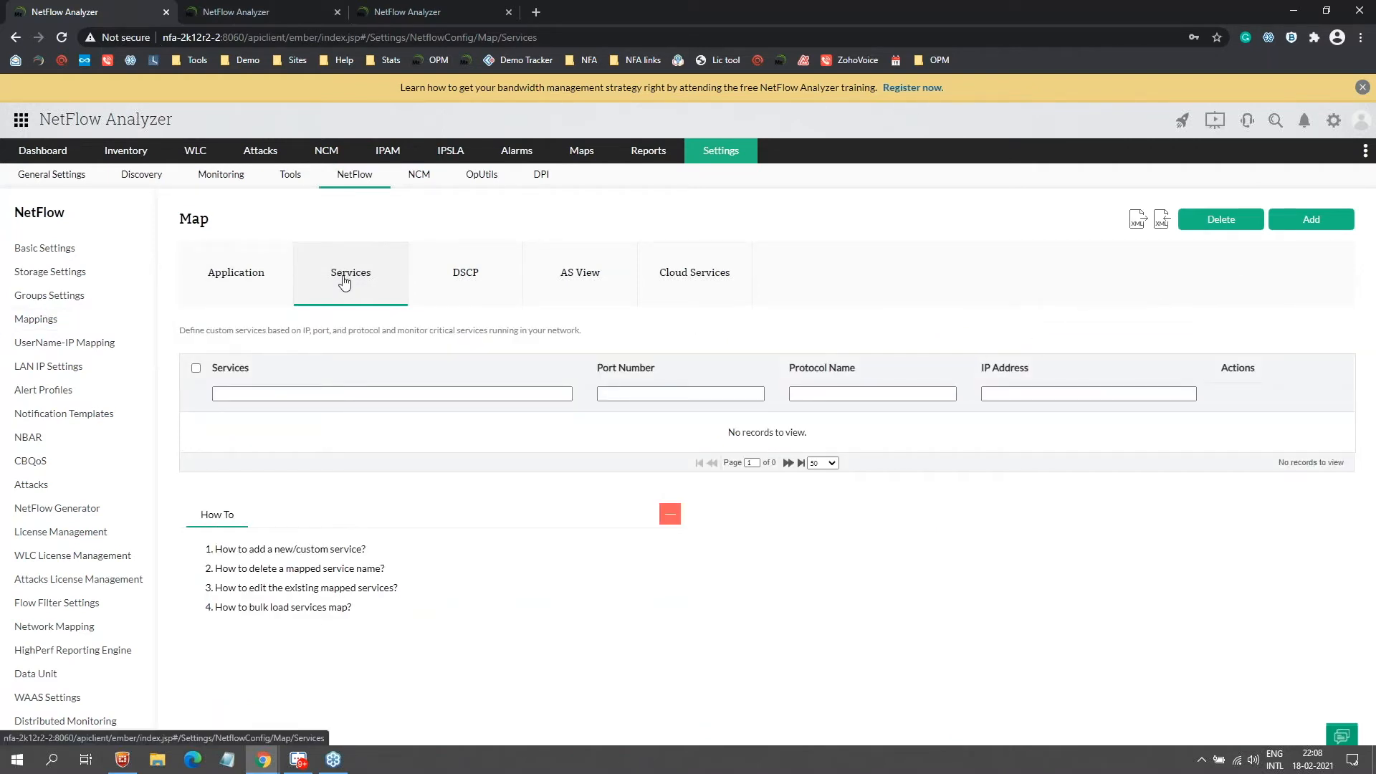
pyautogui.click(1305, 226)
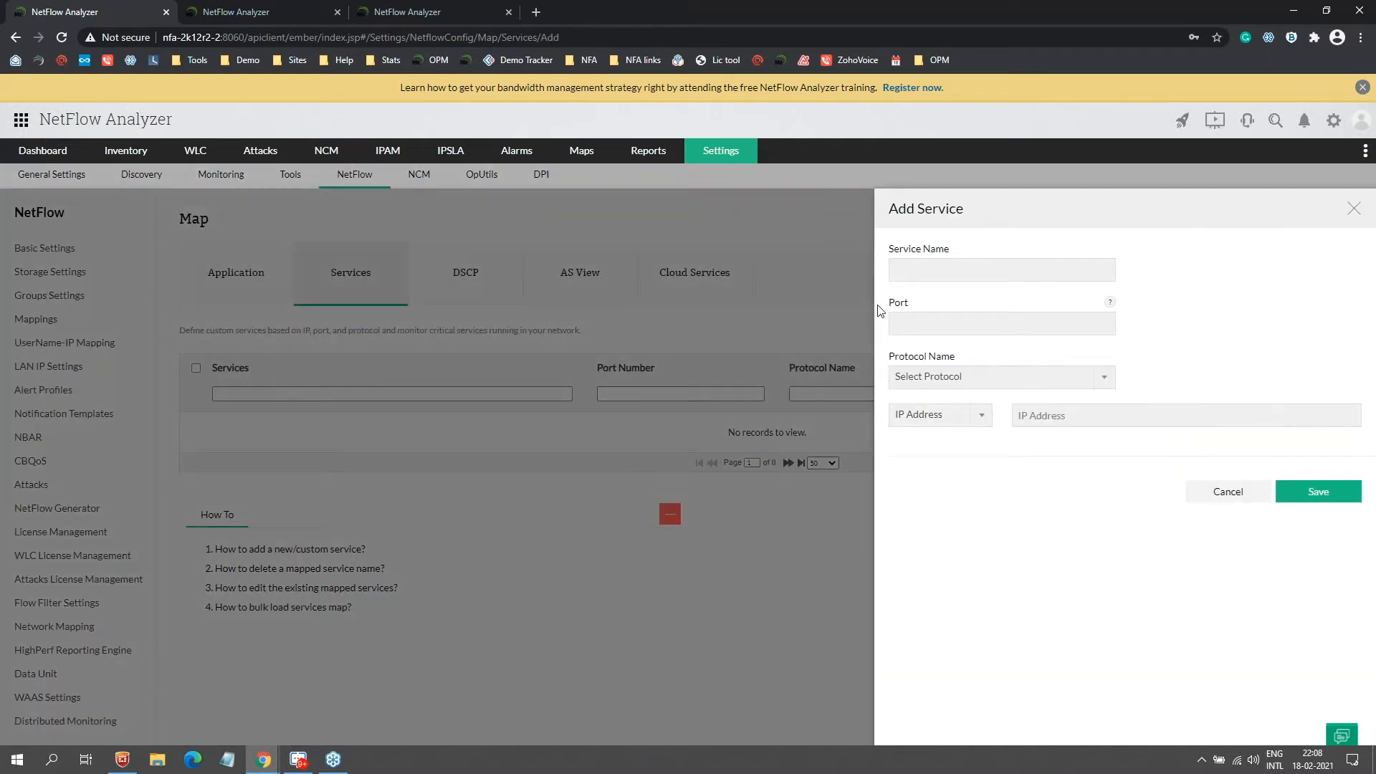
pyautogui.click(921, 417)
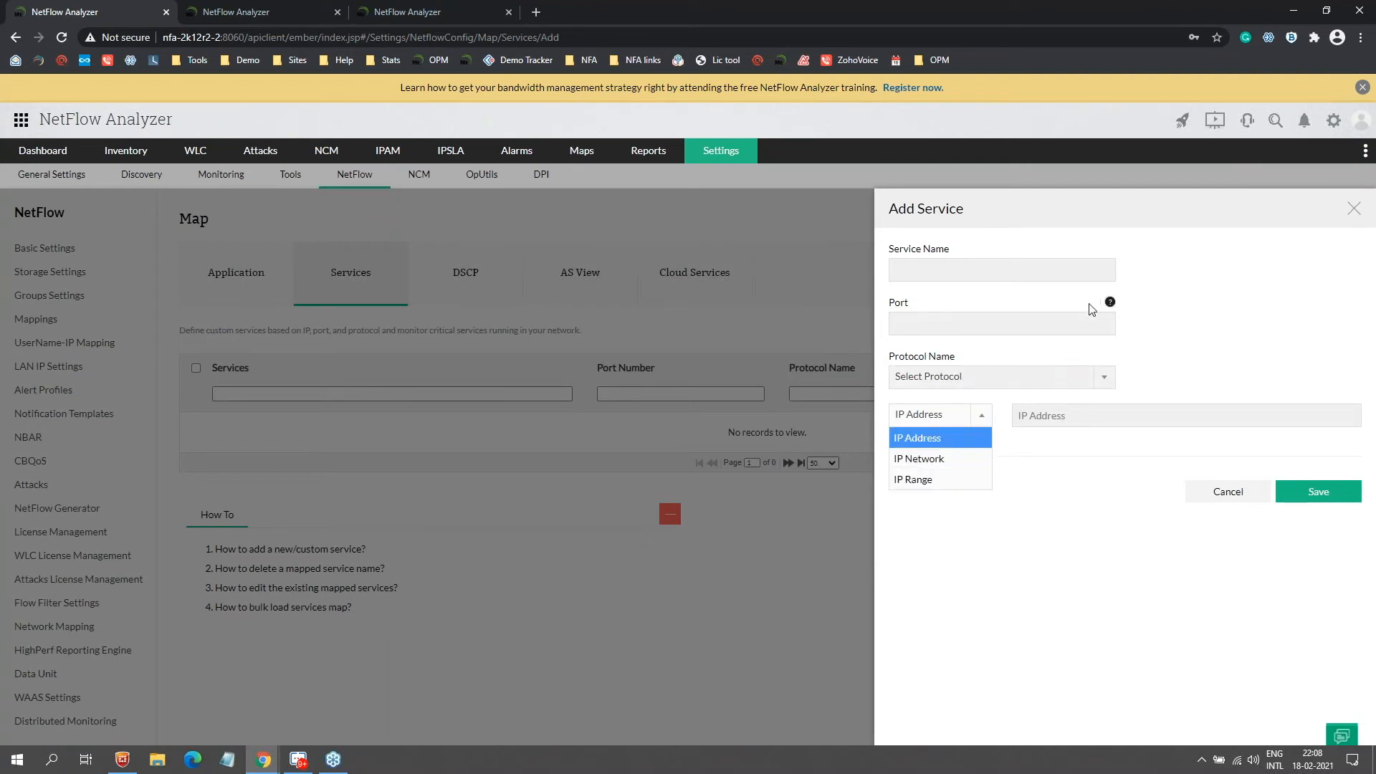
pyautogui.click(1219, 495)
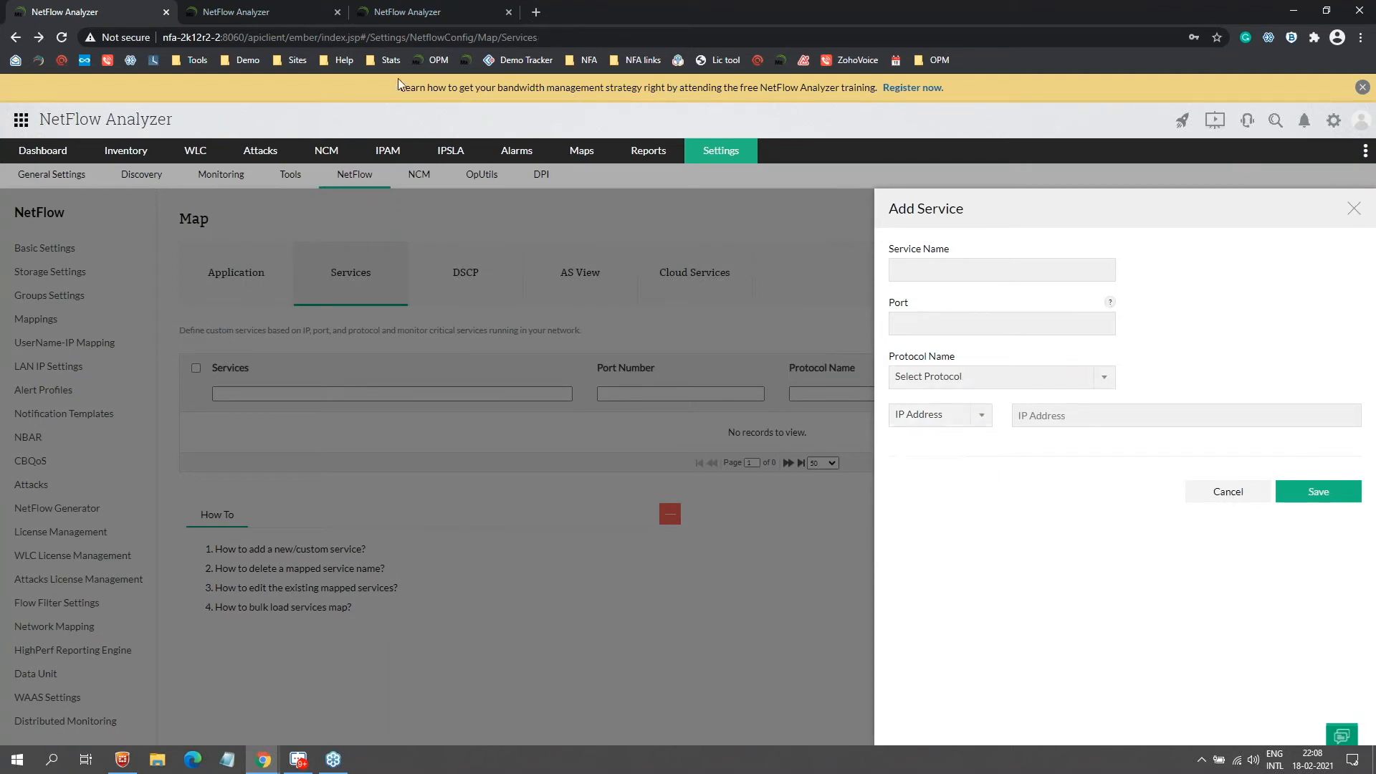
pyautogui.click(271, 8)
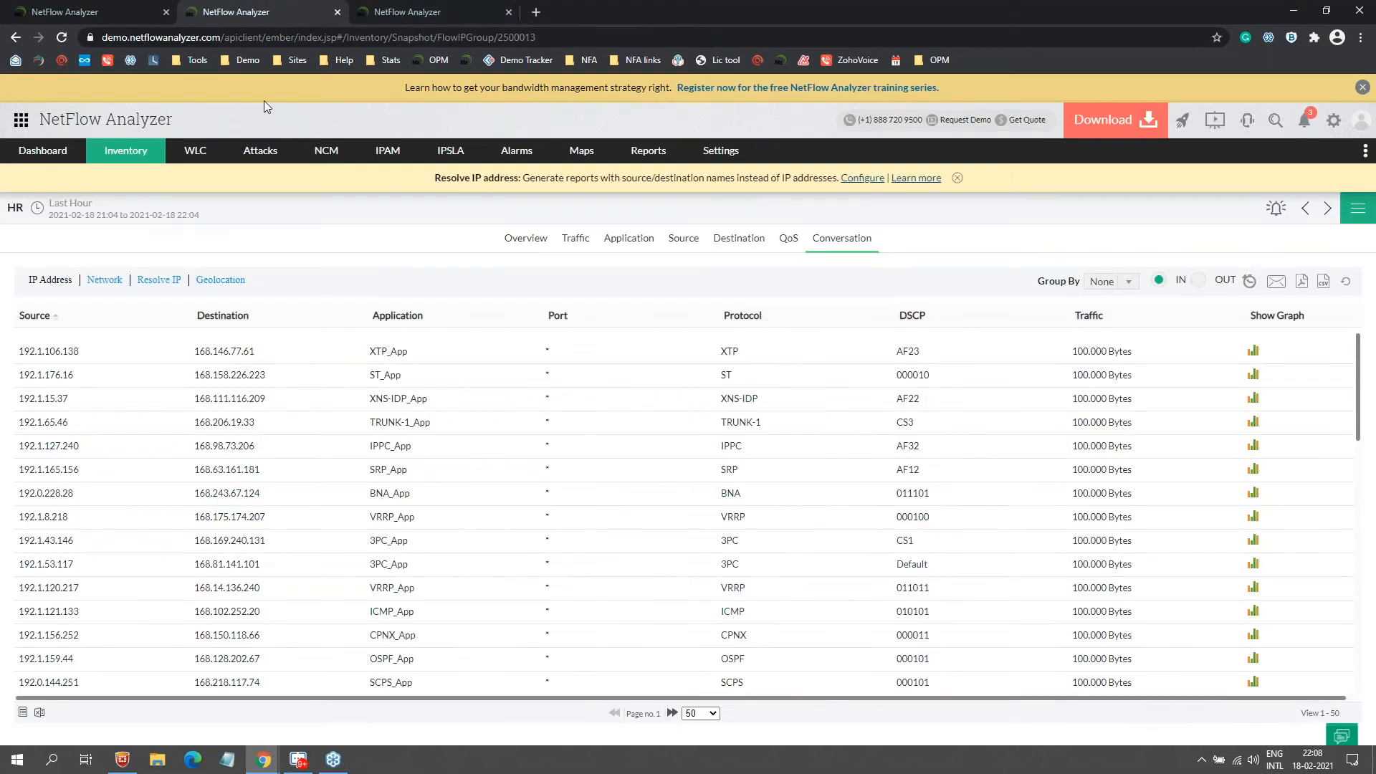
# Step: Show GigabitEthernet0/1/2's Application report and the unmapped ports behind IPComp_App
pyautogui.moveTo(129, 151)
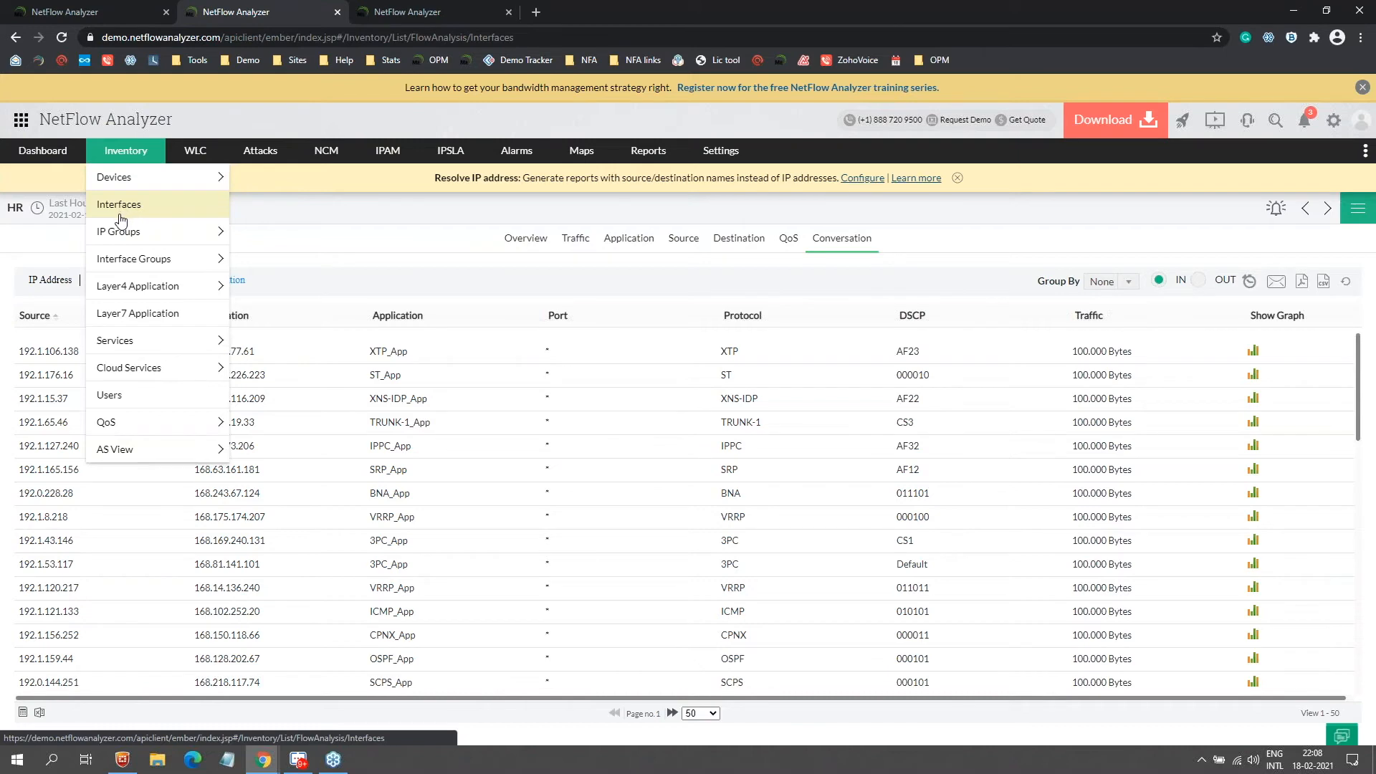
pyautogui.click(120, 212)
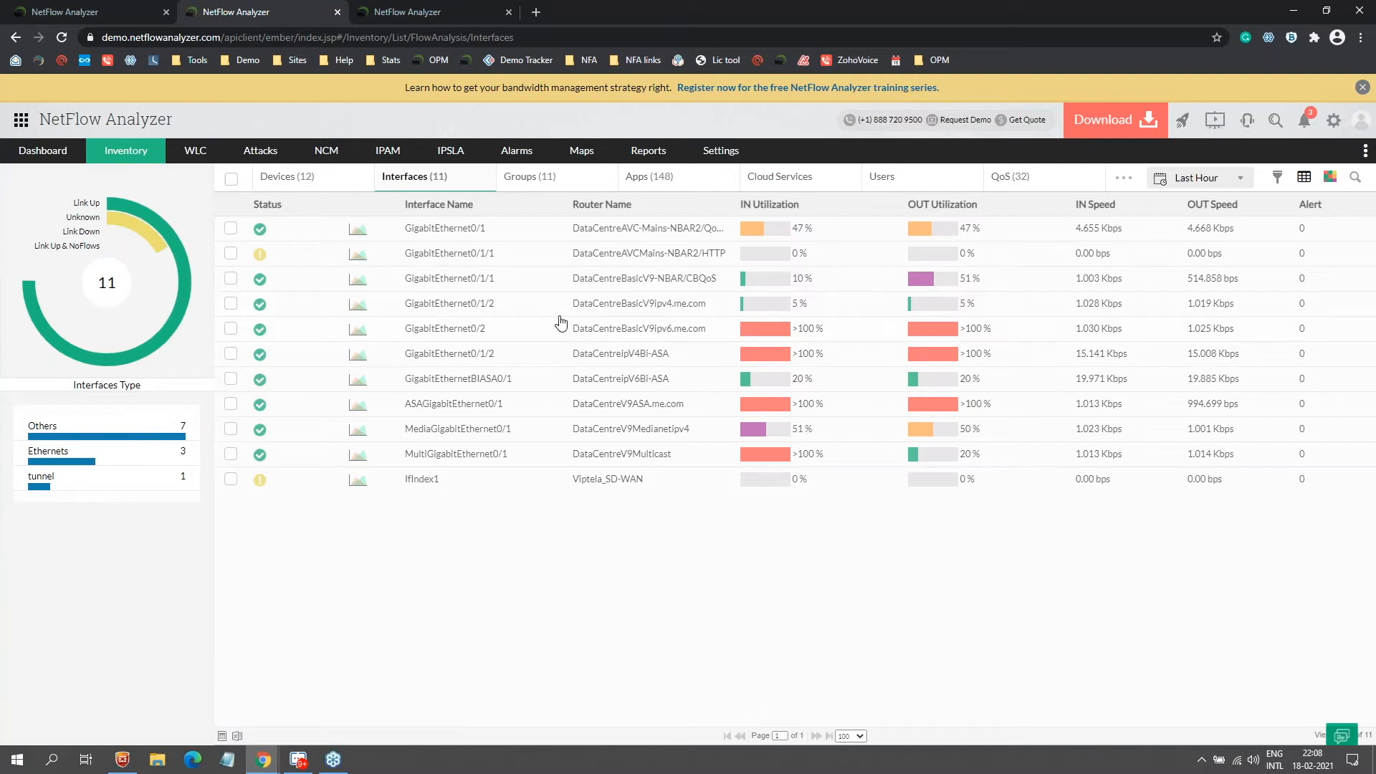
pyautogui.click(444, 310)
pyautogui.click(444, 310)
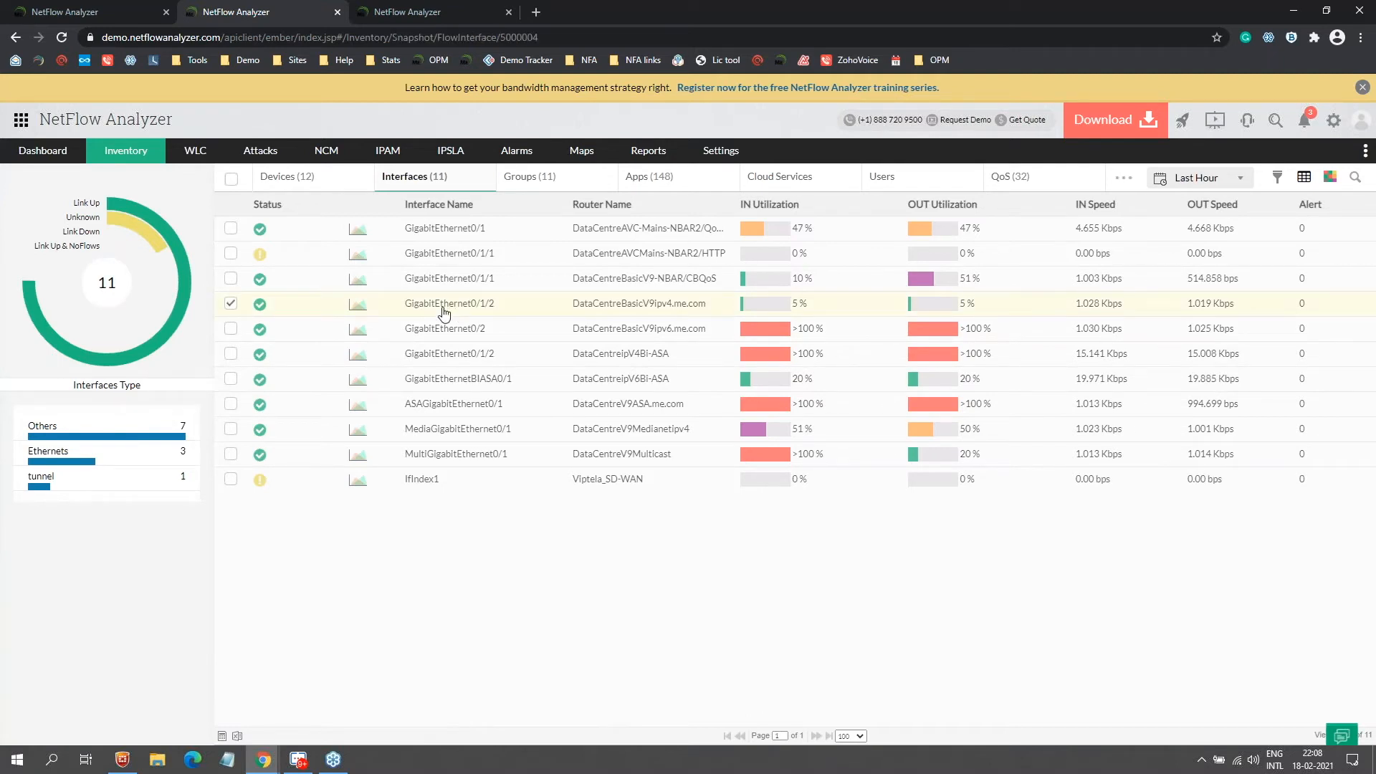
pyautogui.click(488, 215)
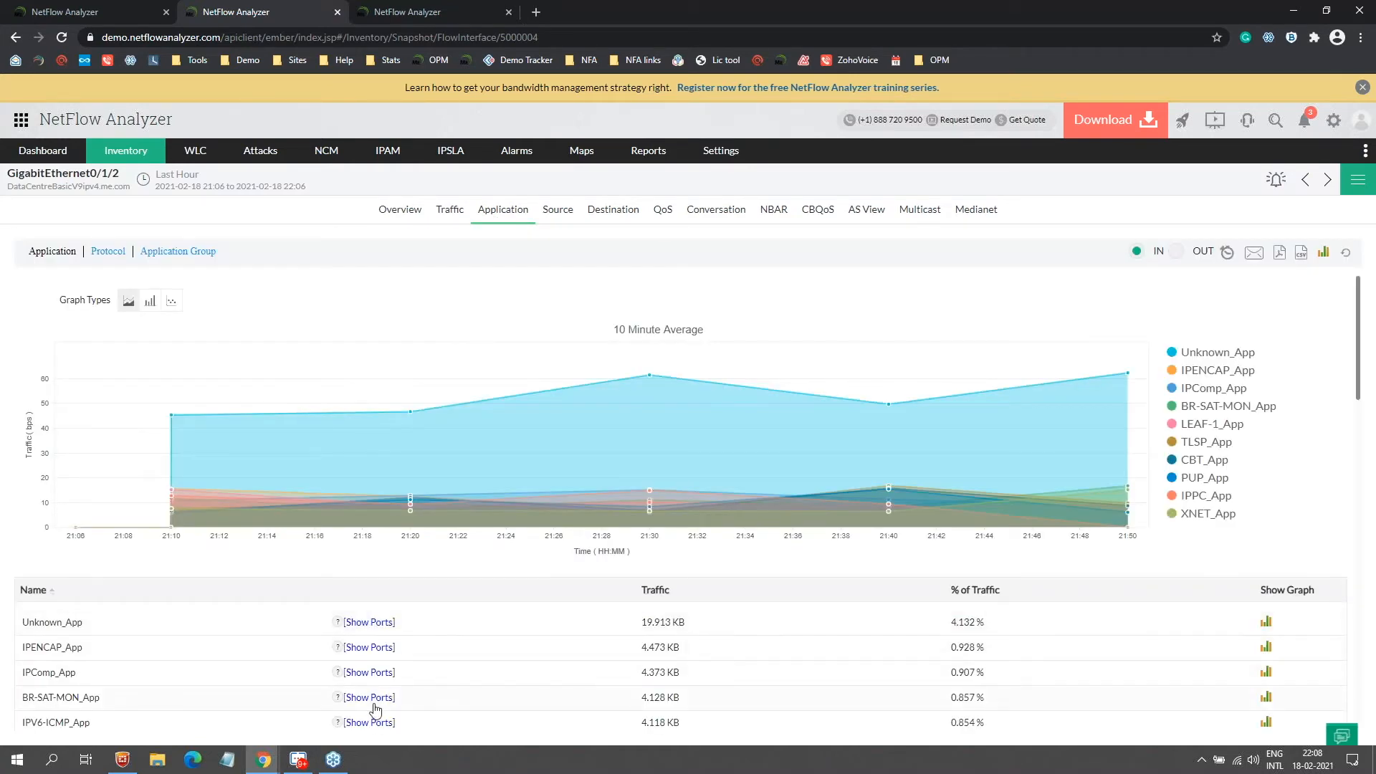
pyautogui.click(377, 673)
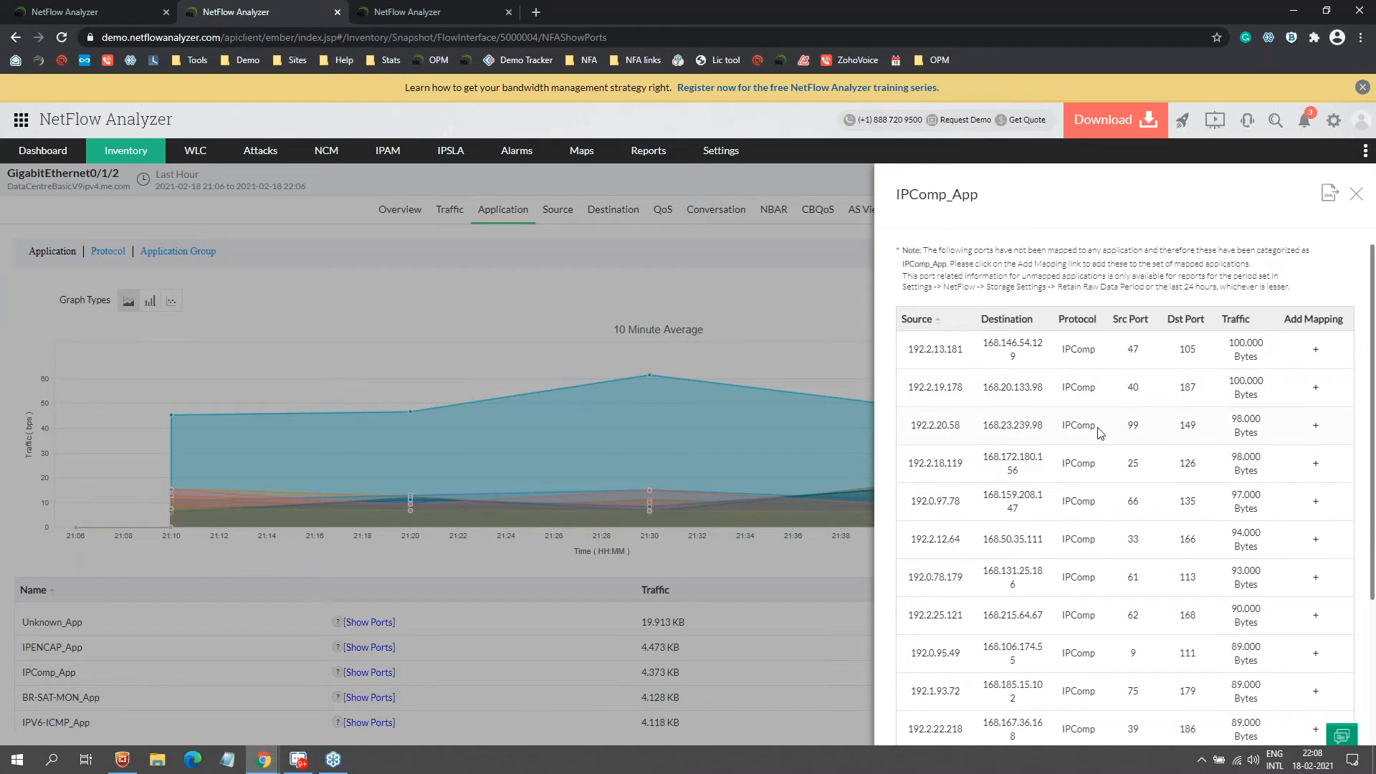
# Step: Try mapping port 40 as a service, cancel, then hide Unknown_App from the chart
pyautogui.click(1317, 388)
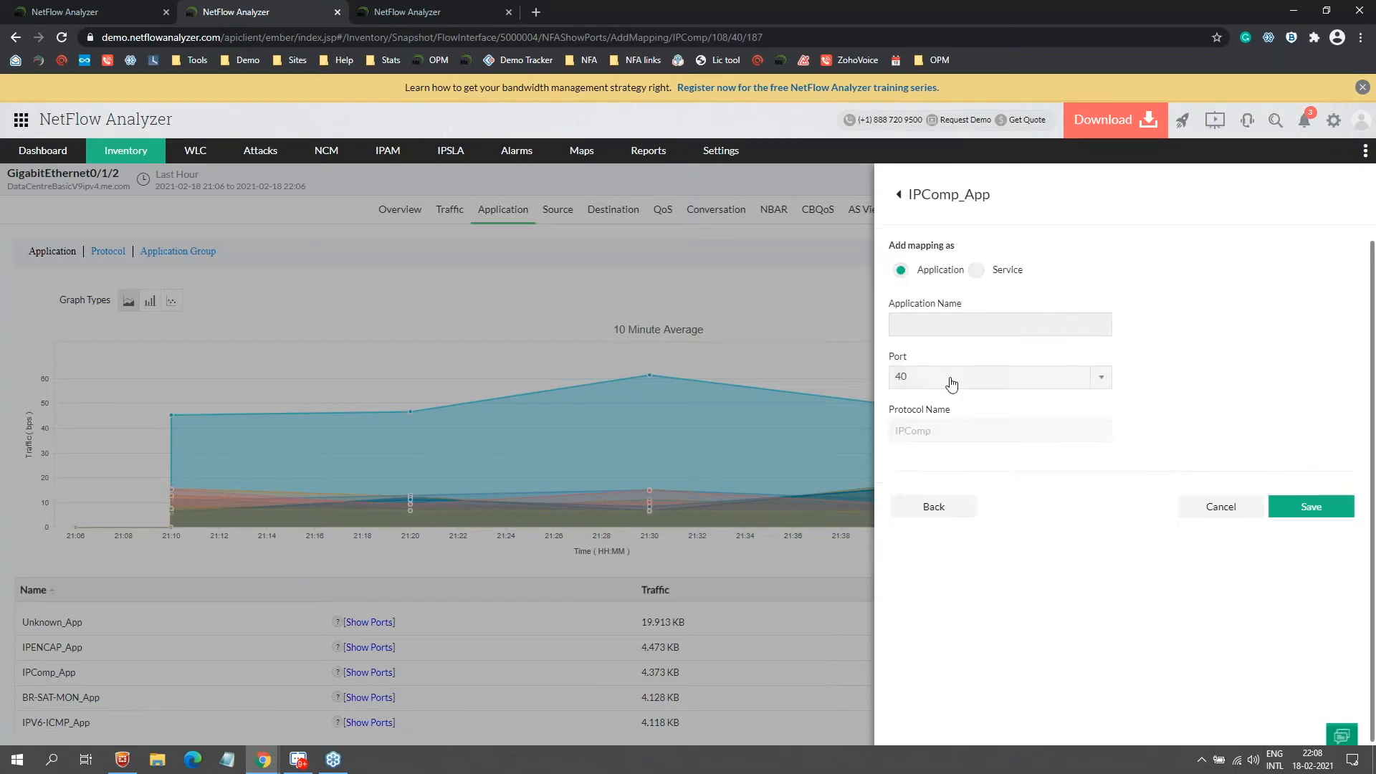
pyautogui.click(917, 377)
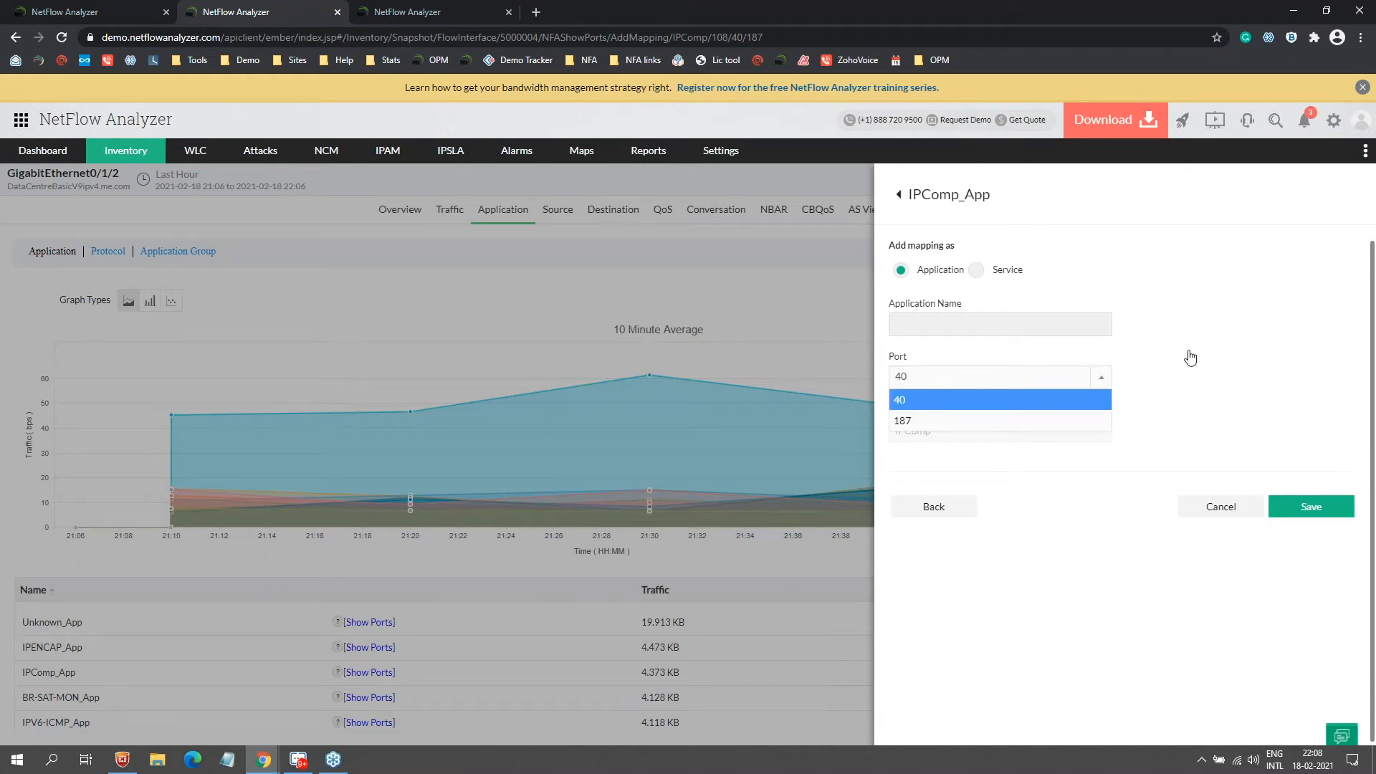
pyautogui.click(966, 324)
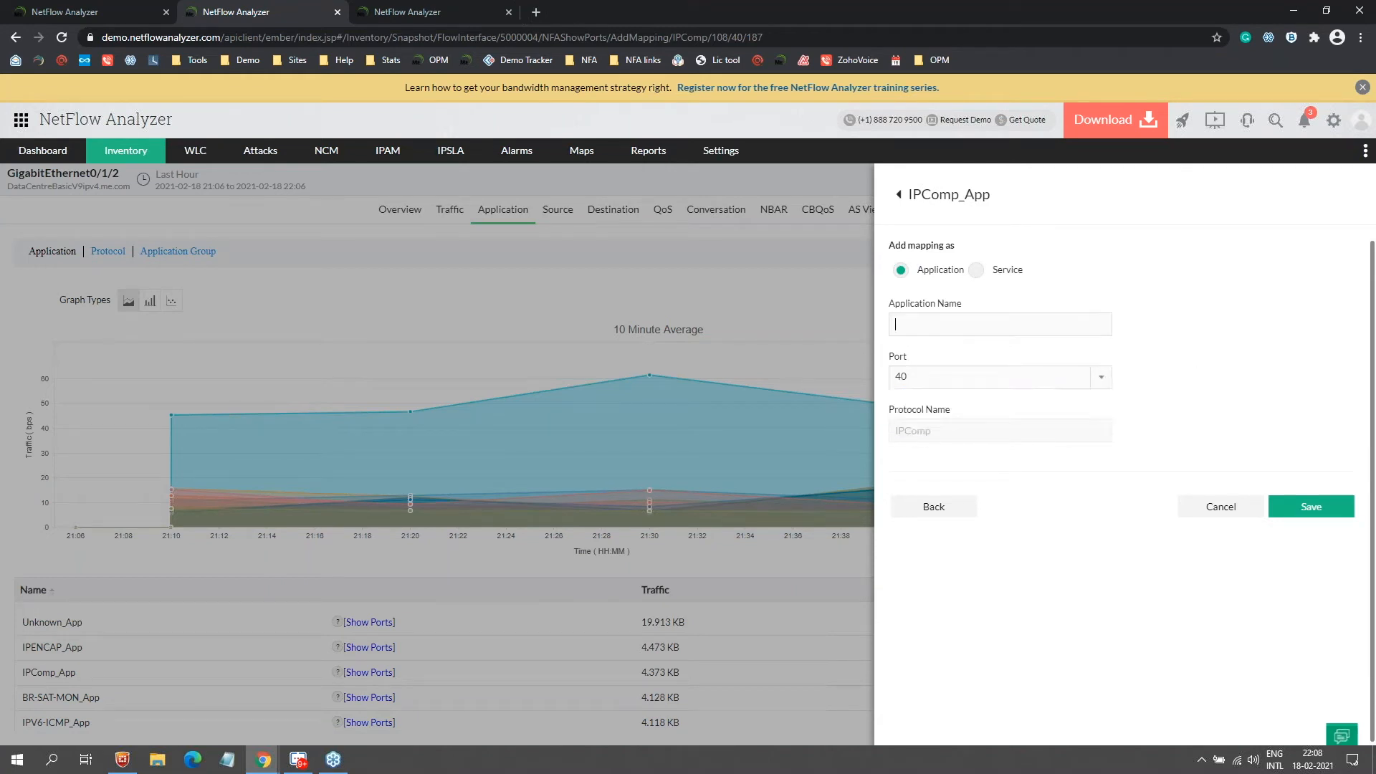
pyautogui.click(977, 271)
pyautogui.click(1185, 549)
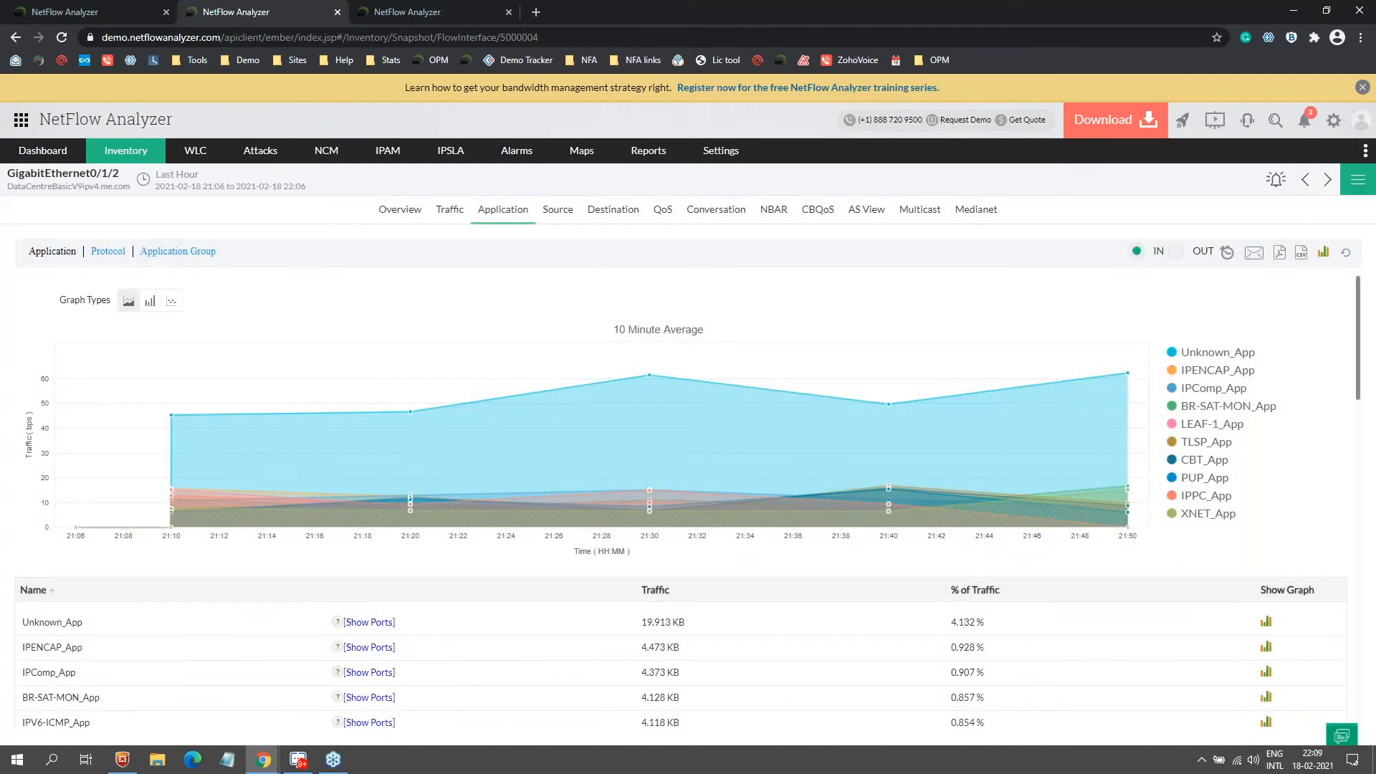
pyautogui.click(1212, 353)
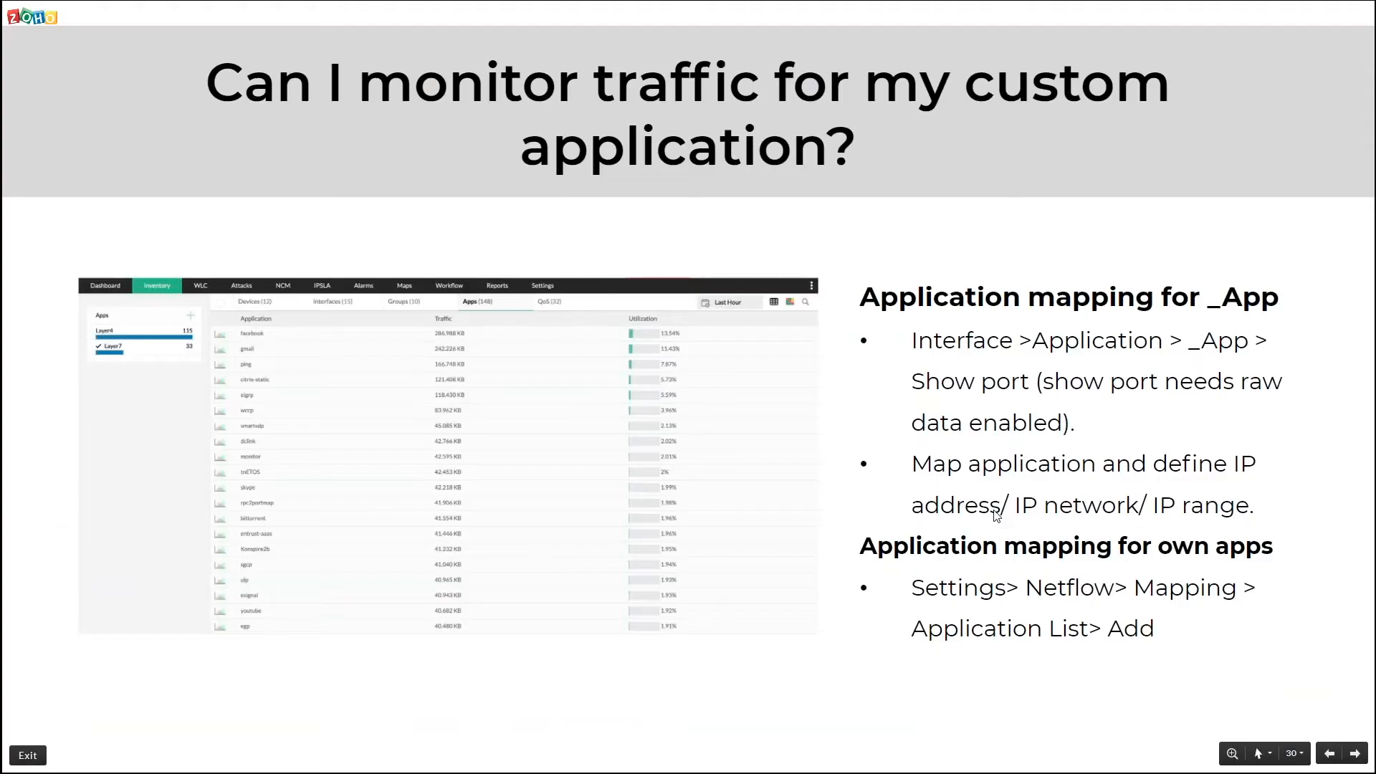
# Step: Advance the slideshow to the custom application monitoring slide
pyautogui.press('Right')
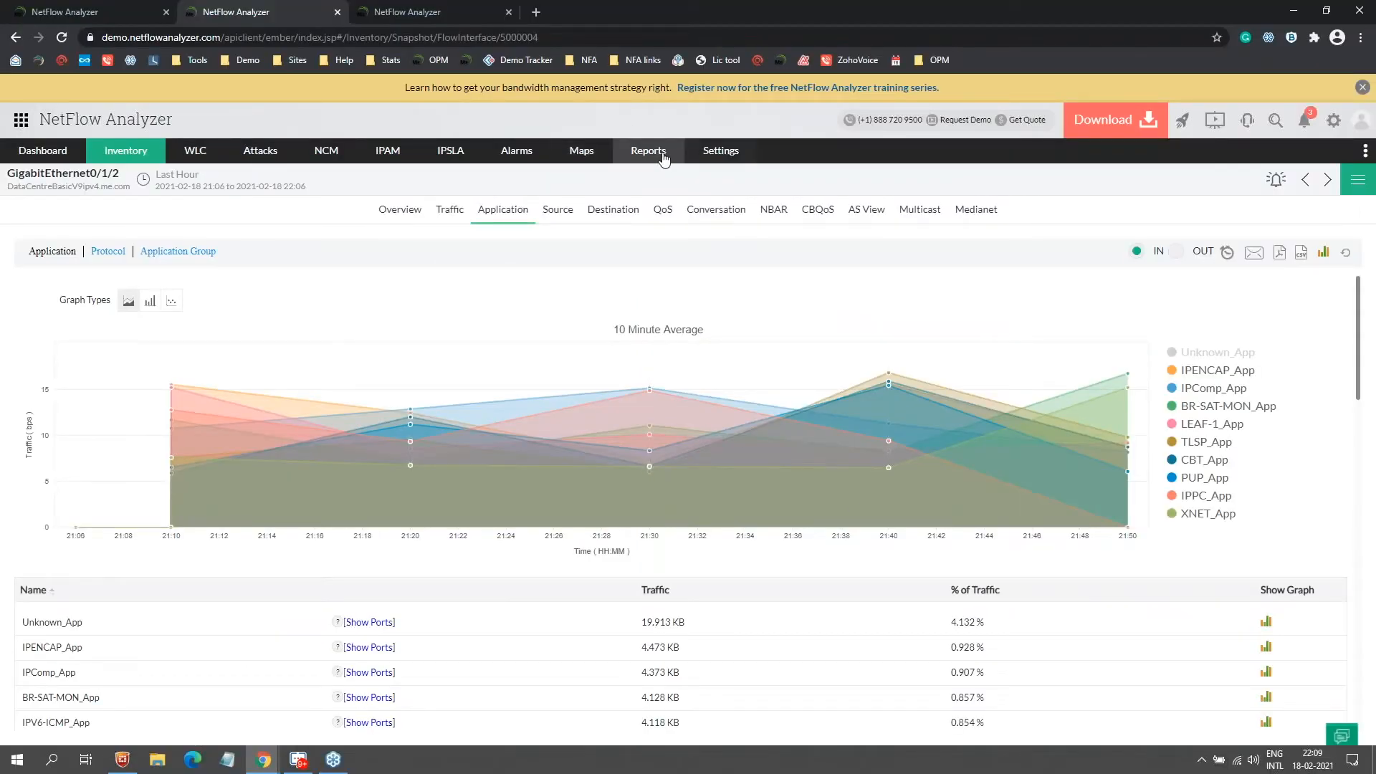
# Step: Open the NetFlow Search Report and keep Interface as the report source
pyautogui.moveTo(648, 151)
pyautogui.click(794, 185)
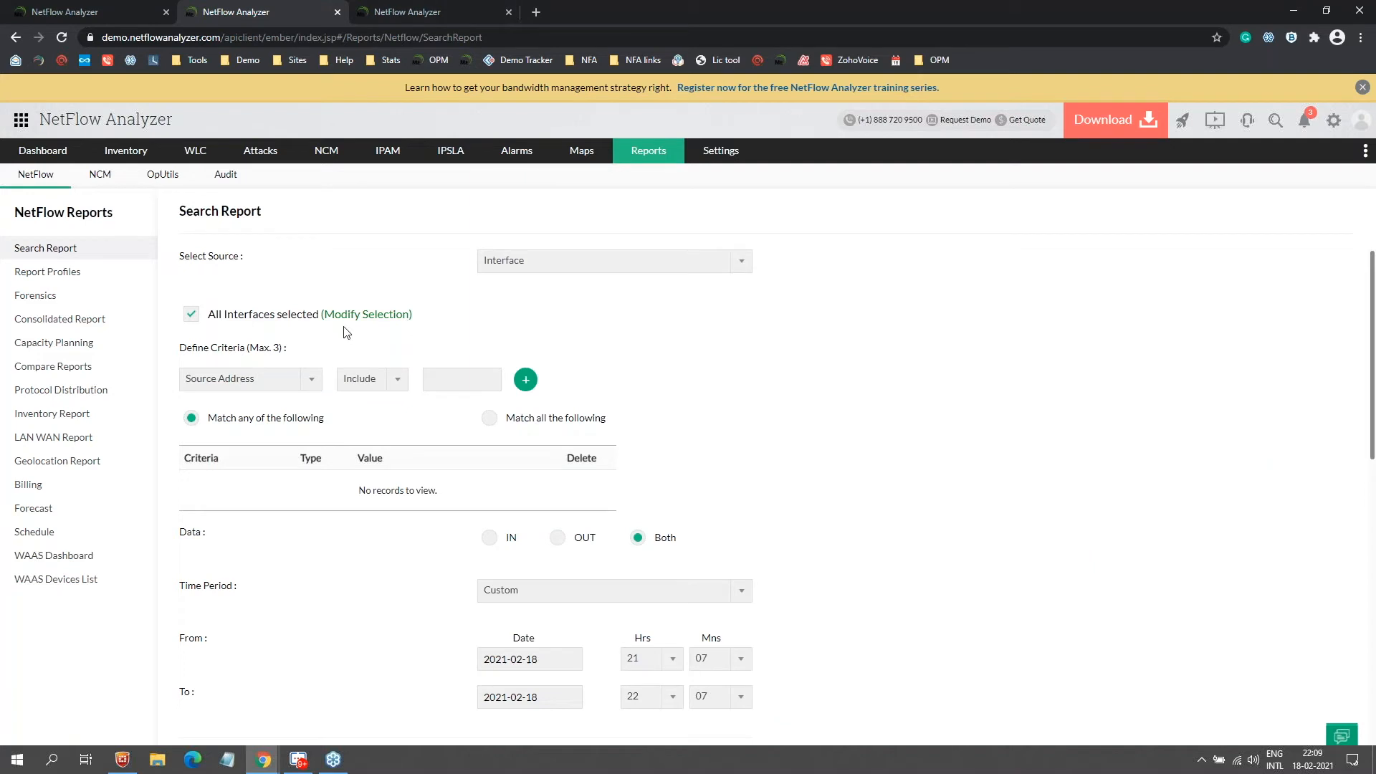
pyautogui.click(486, 263)
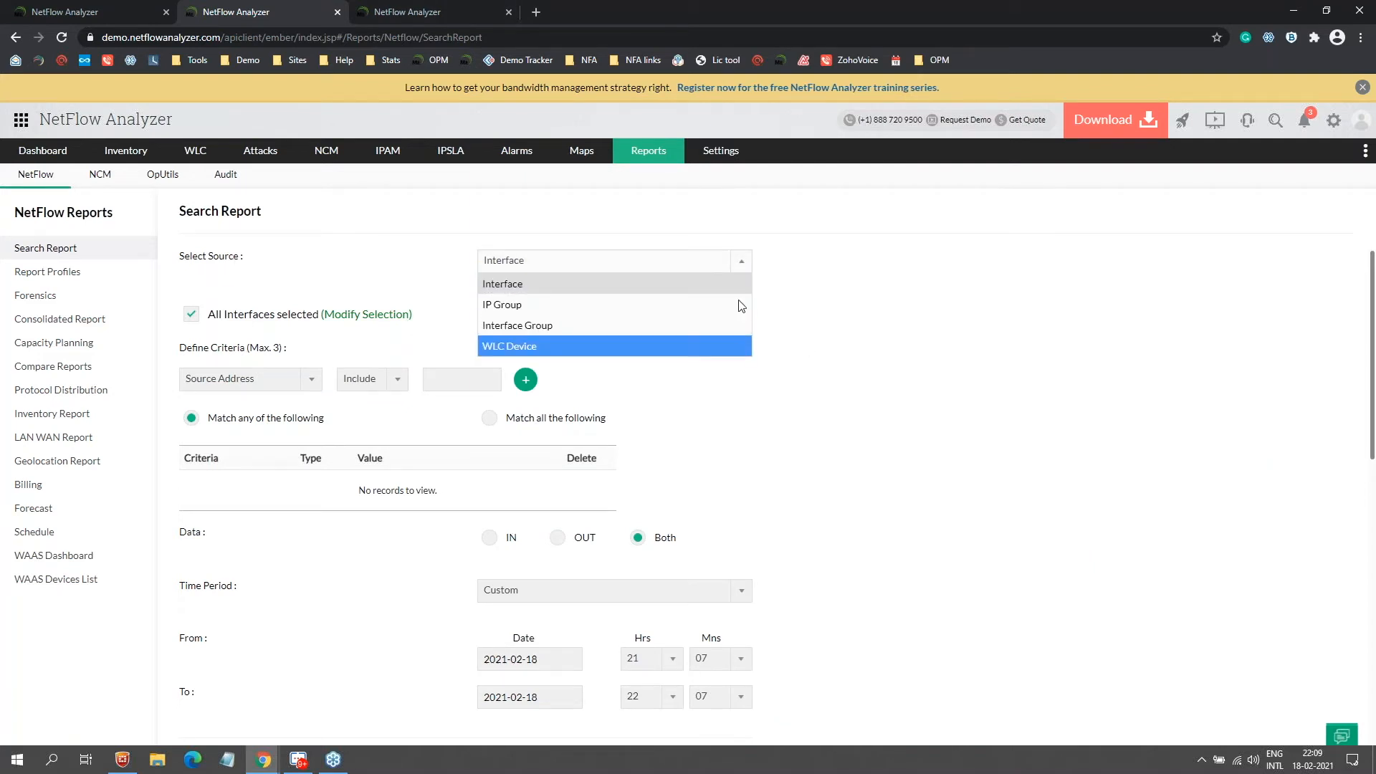
pyautogui.click(541, 287)
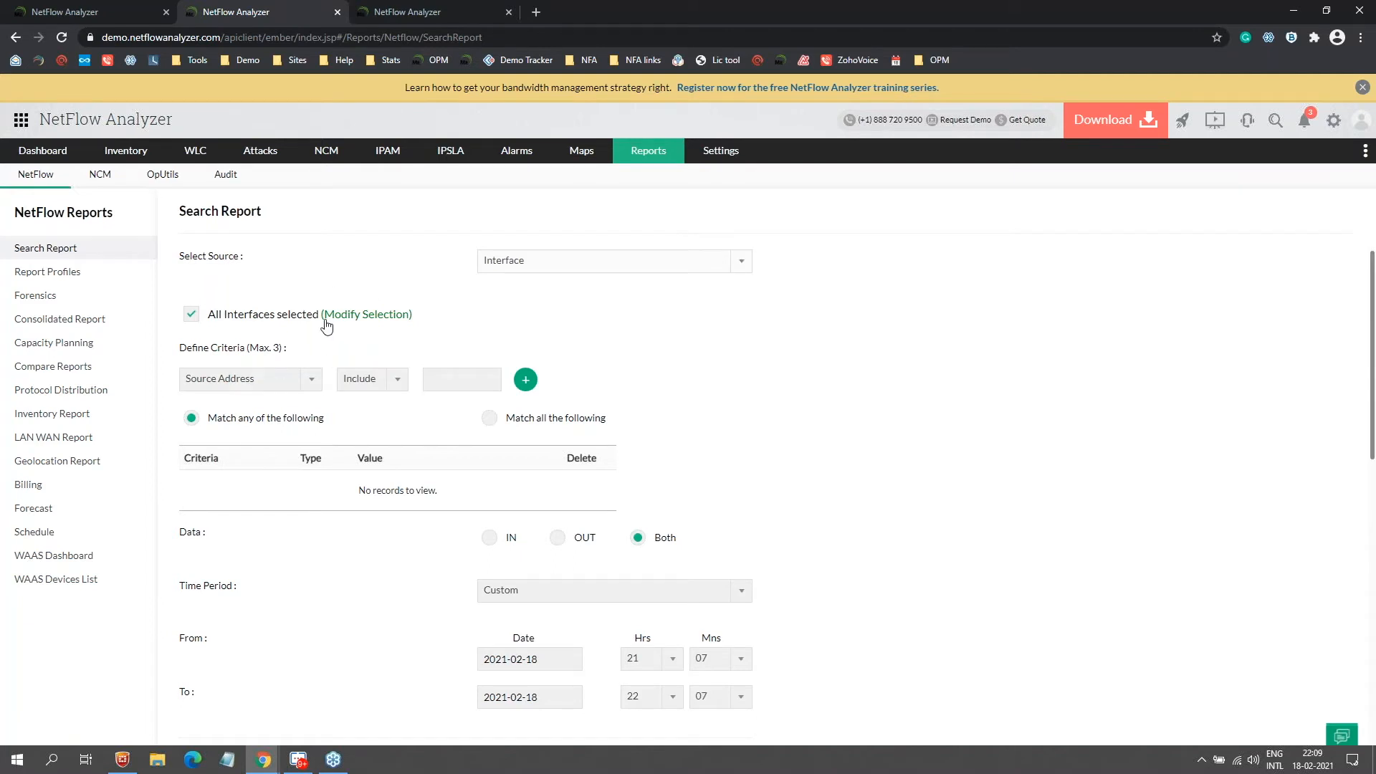
# Step: Set the search criteria to Application, after briefly trying Source Network and Source IP range
pyautogui.click(229, 379)
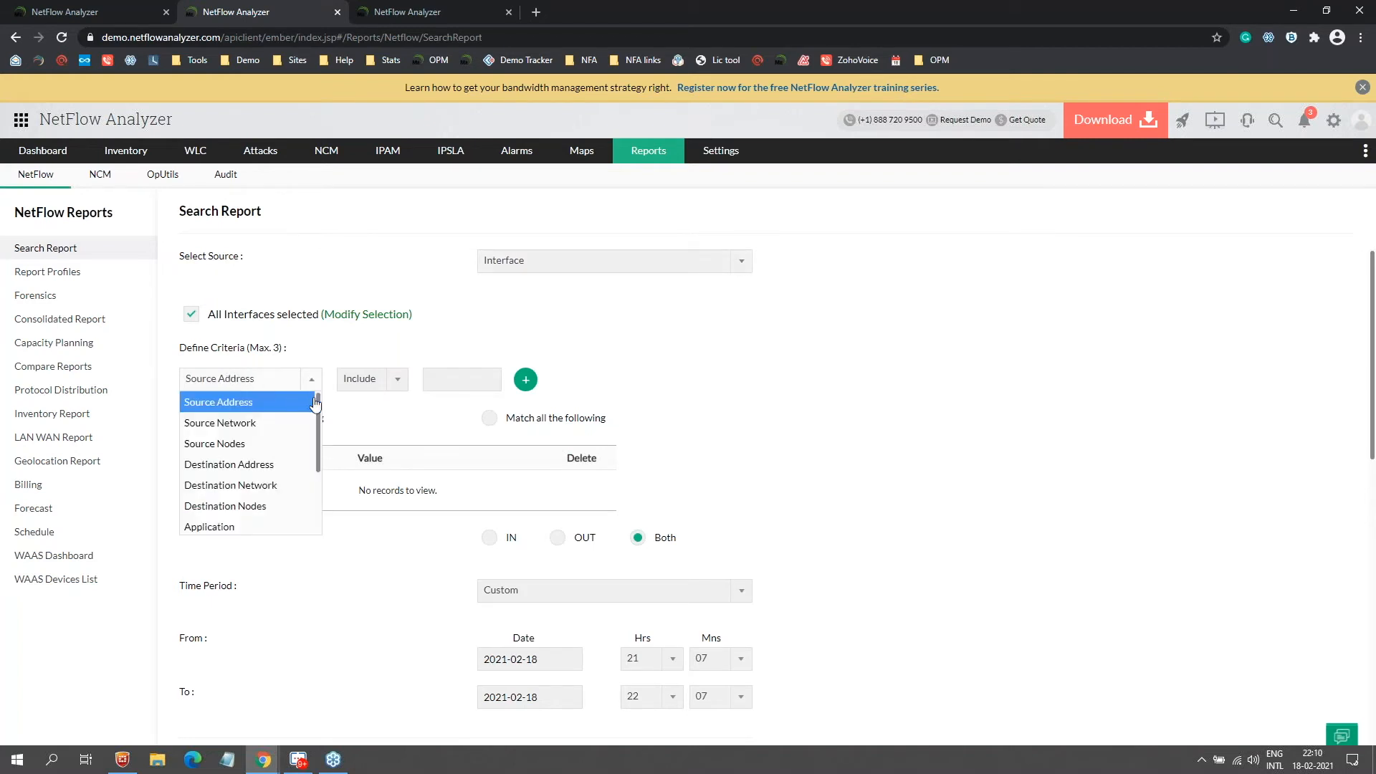
pyautogui.scroll(-1, 316, 412)
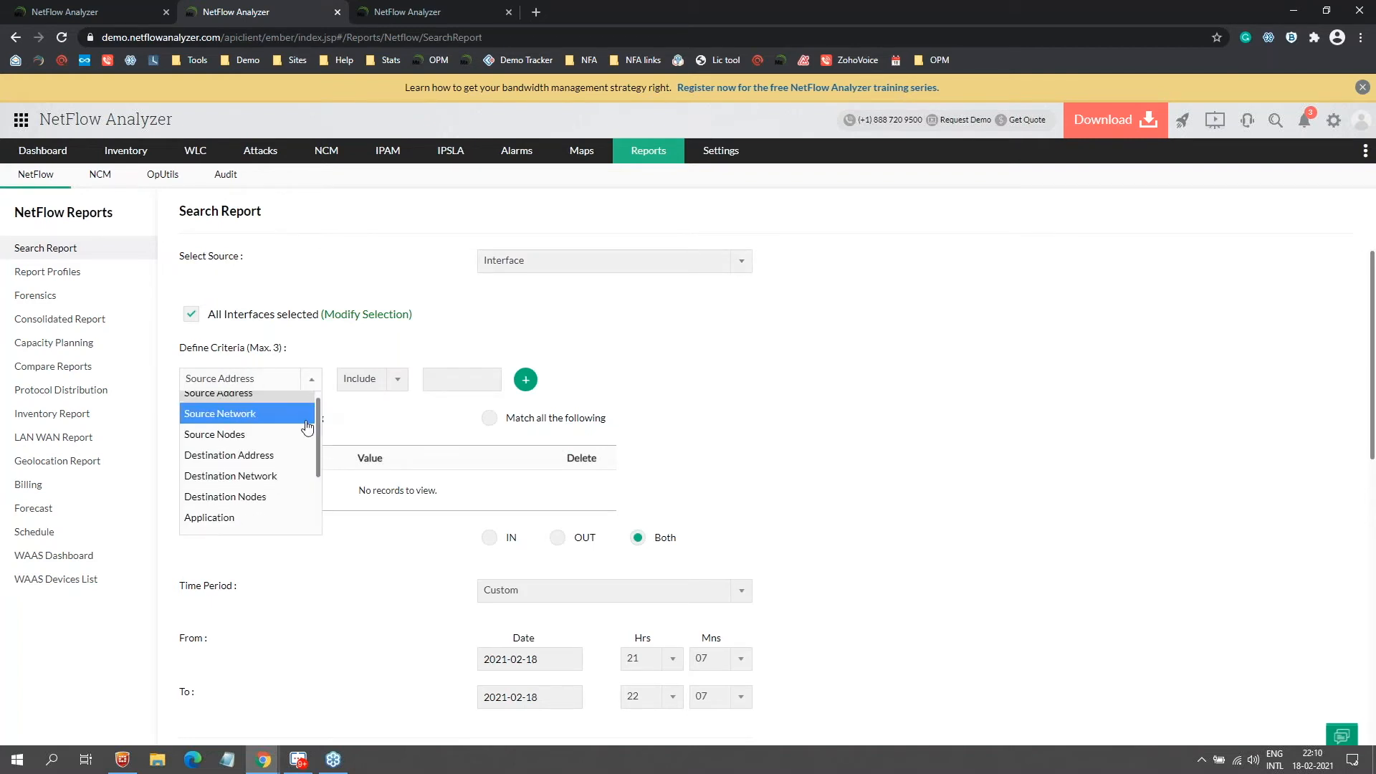
pyautogui.click(305, 416)
pyautogui.click(244, 381)
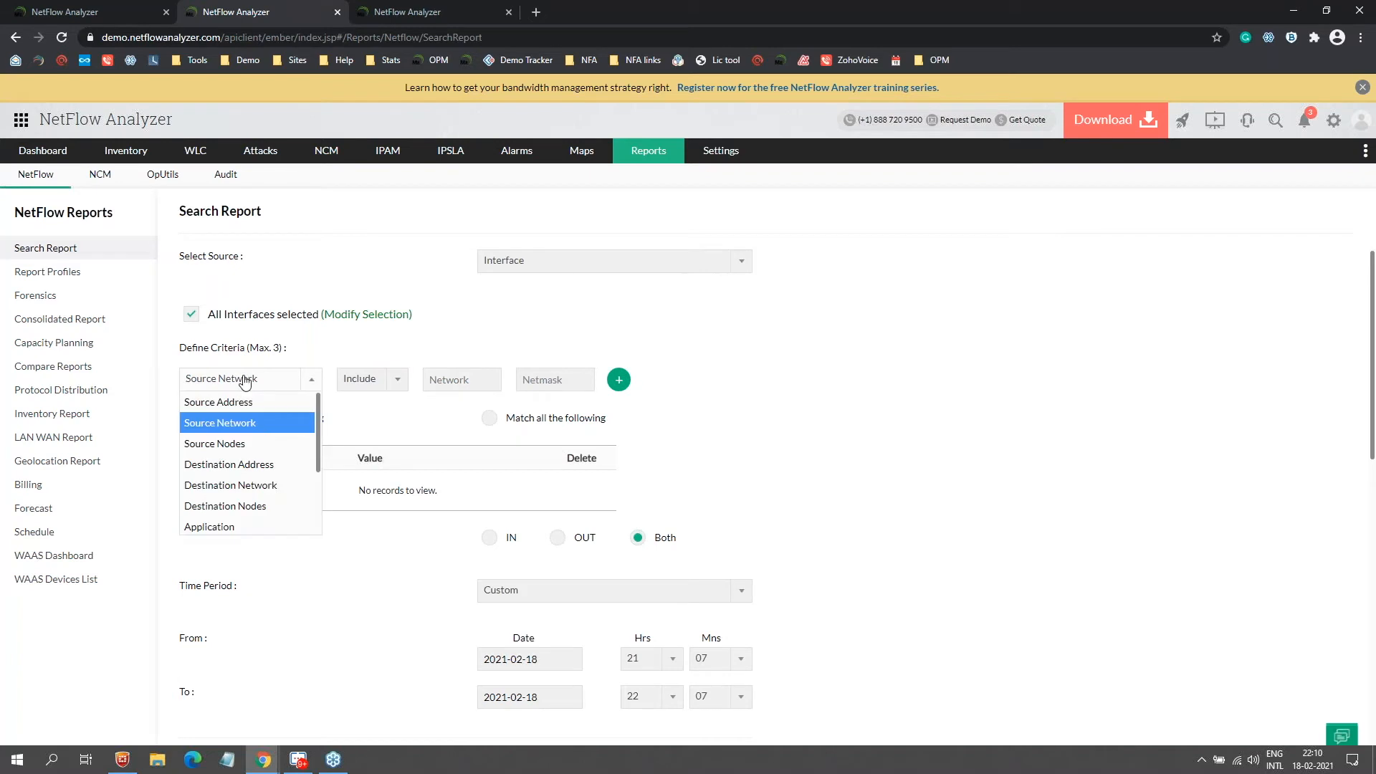
pyautogui.click(277, 438)
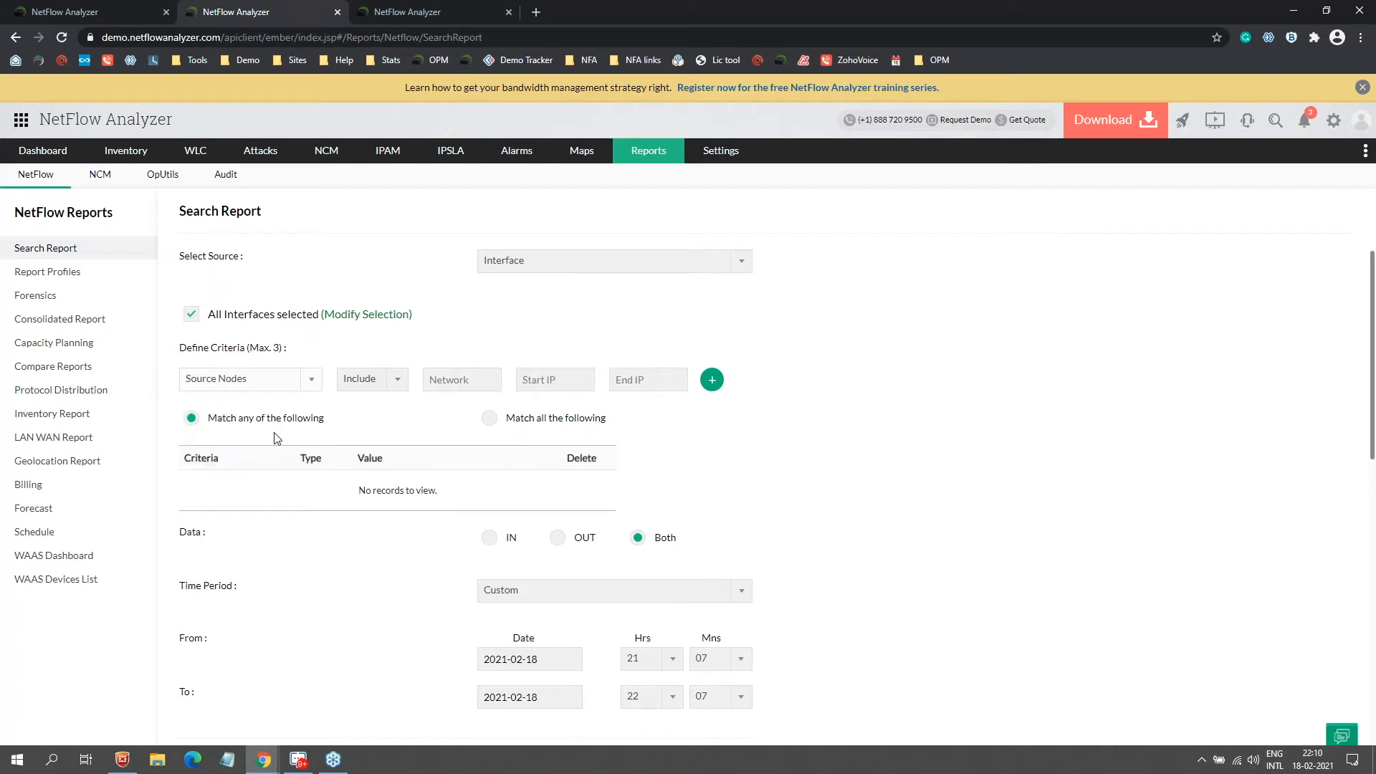
pyautogui.click(270, 380)
pyautogui.moveTo(316, 414); pyautogui.dragTo(312, 475)
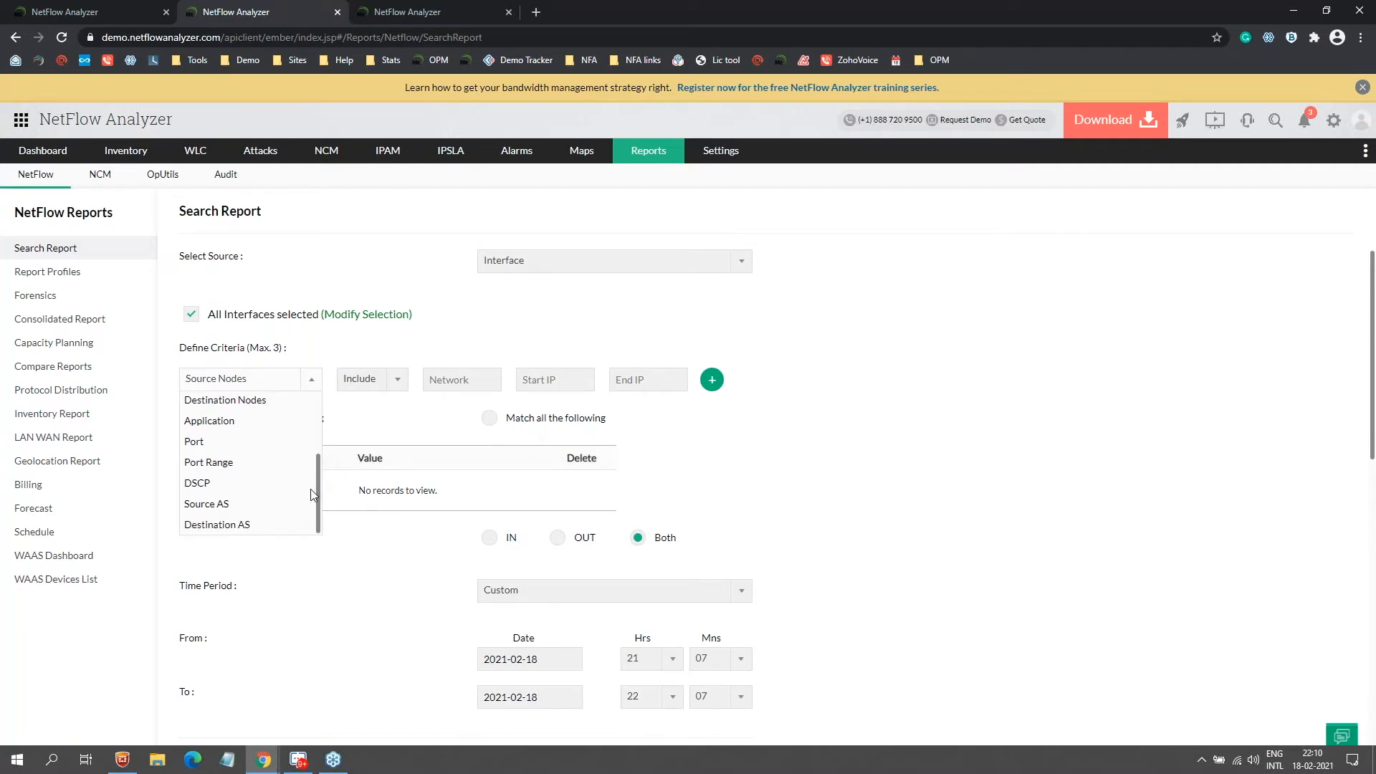
pyautogui.click(308, 419)
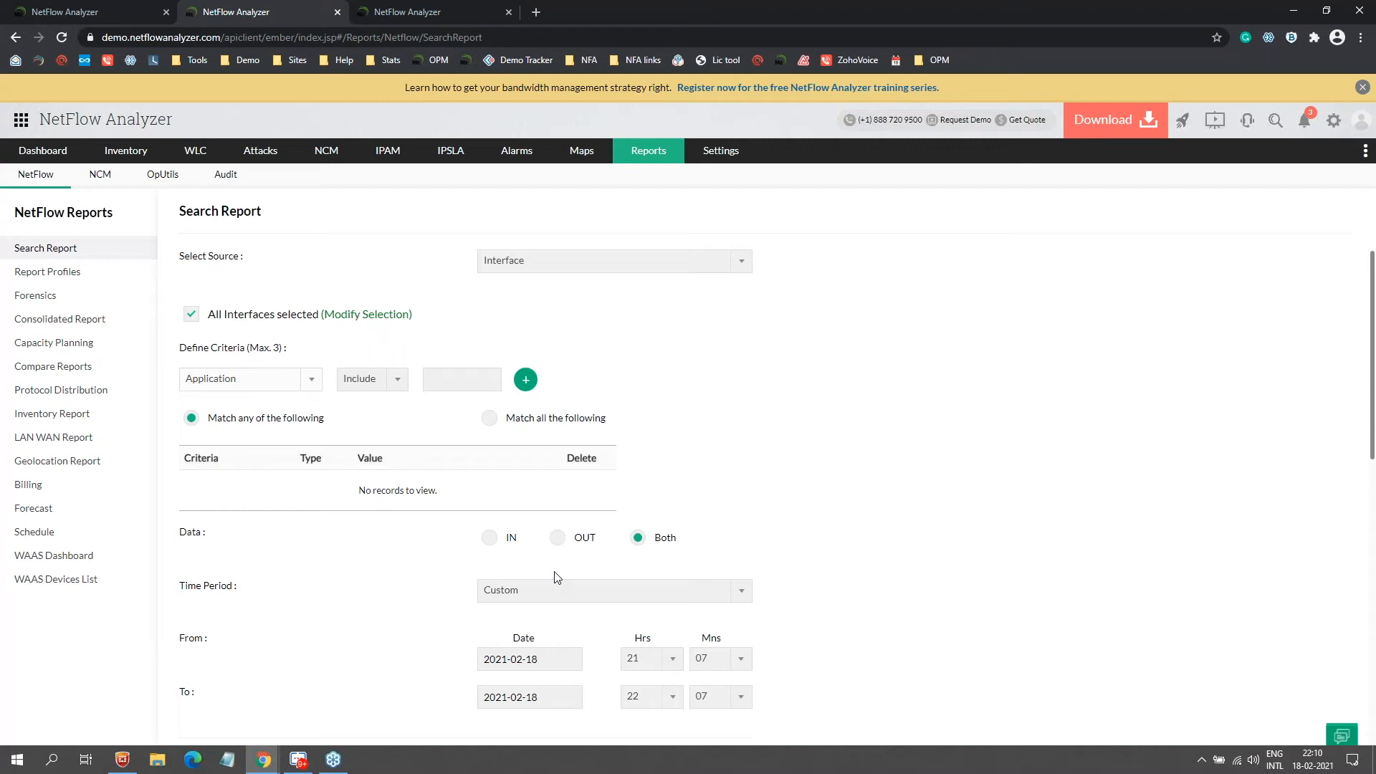
# Step: Set the time period to Last 24 Hours and return to the presentation slides
pyautogui.click(630, 599)
pyautogui.scroll(3, 566, 526)
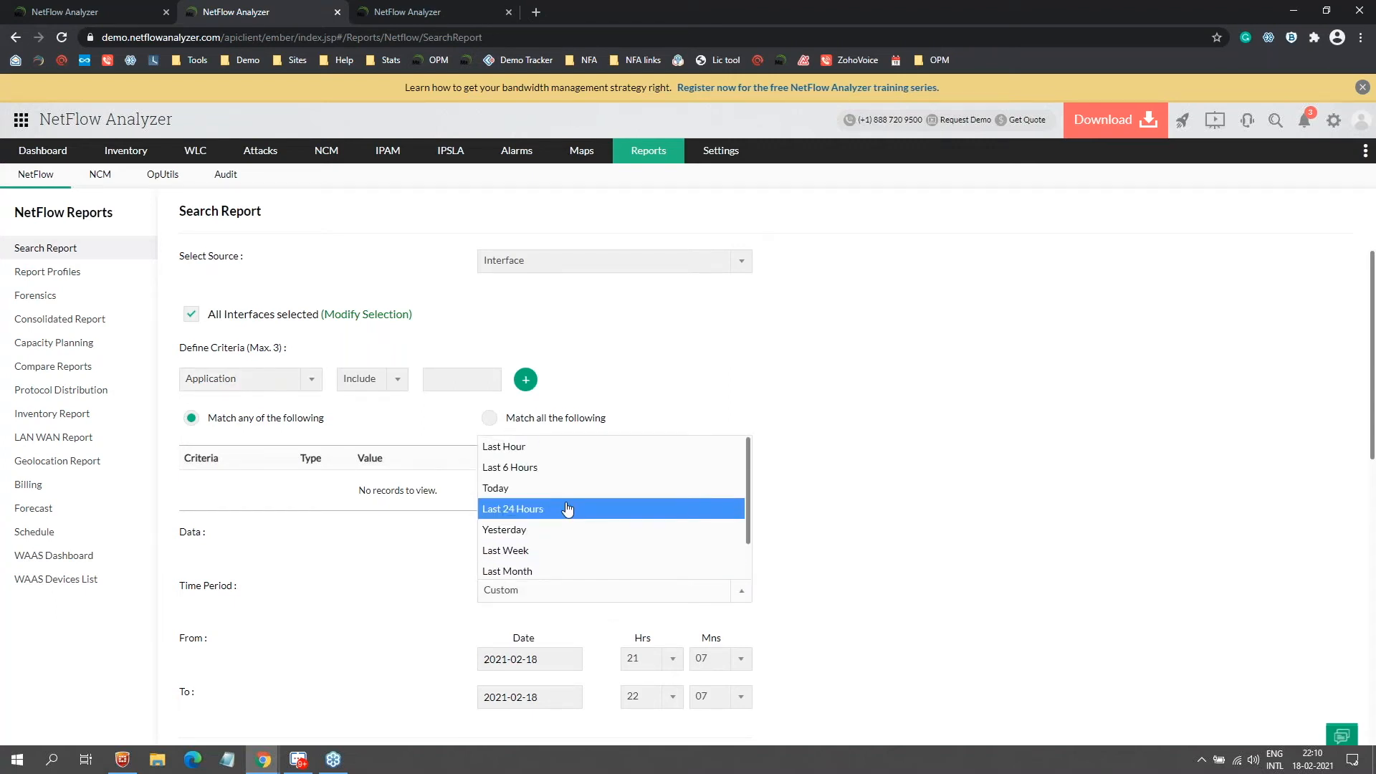
pyautogui.click(579, 505)
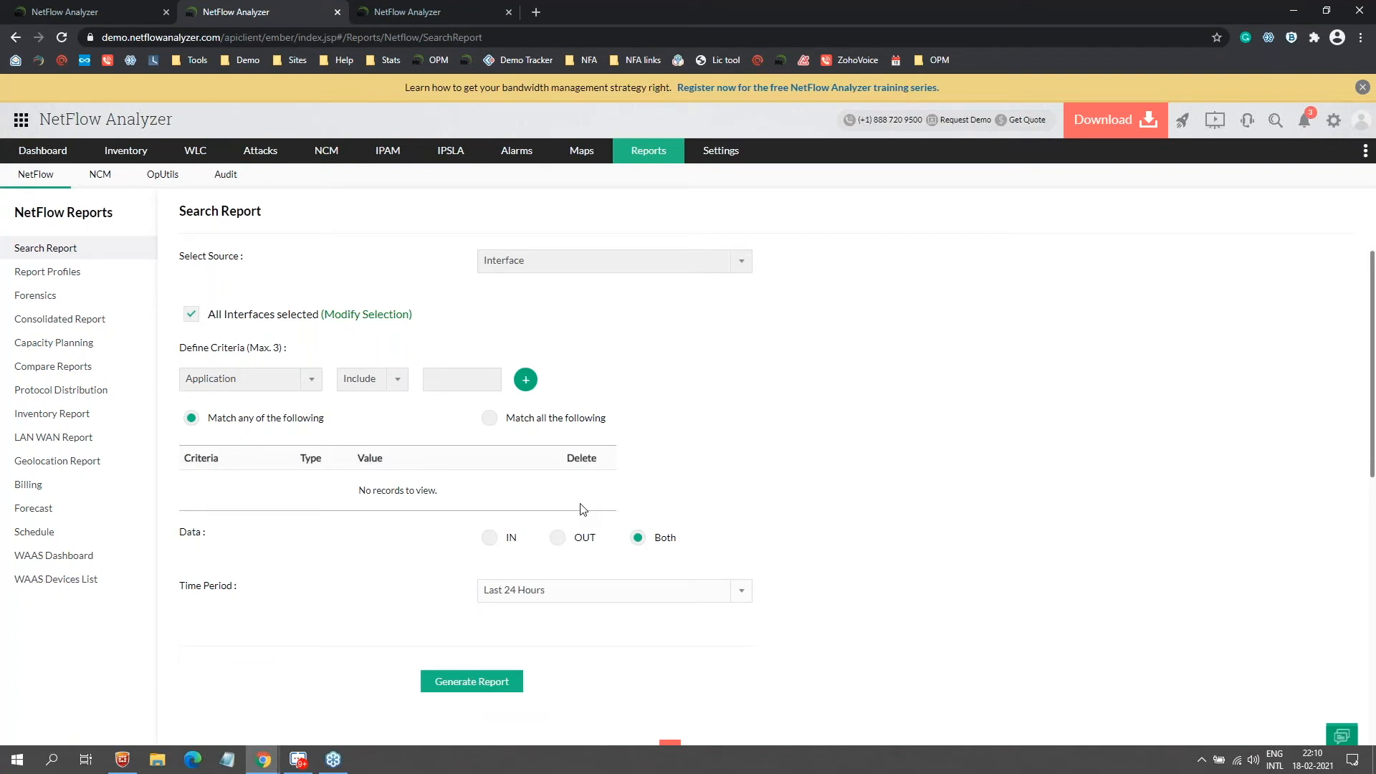
pyautogui.hotkey('alt', 'Tab')
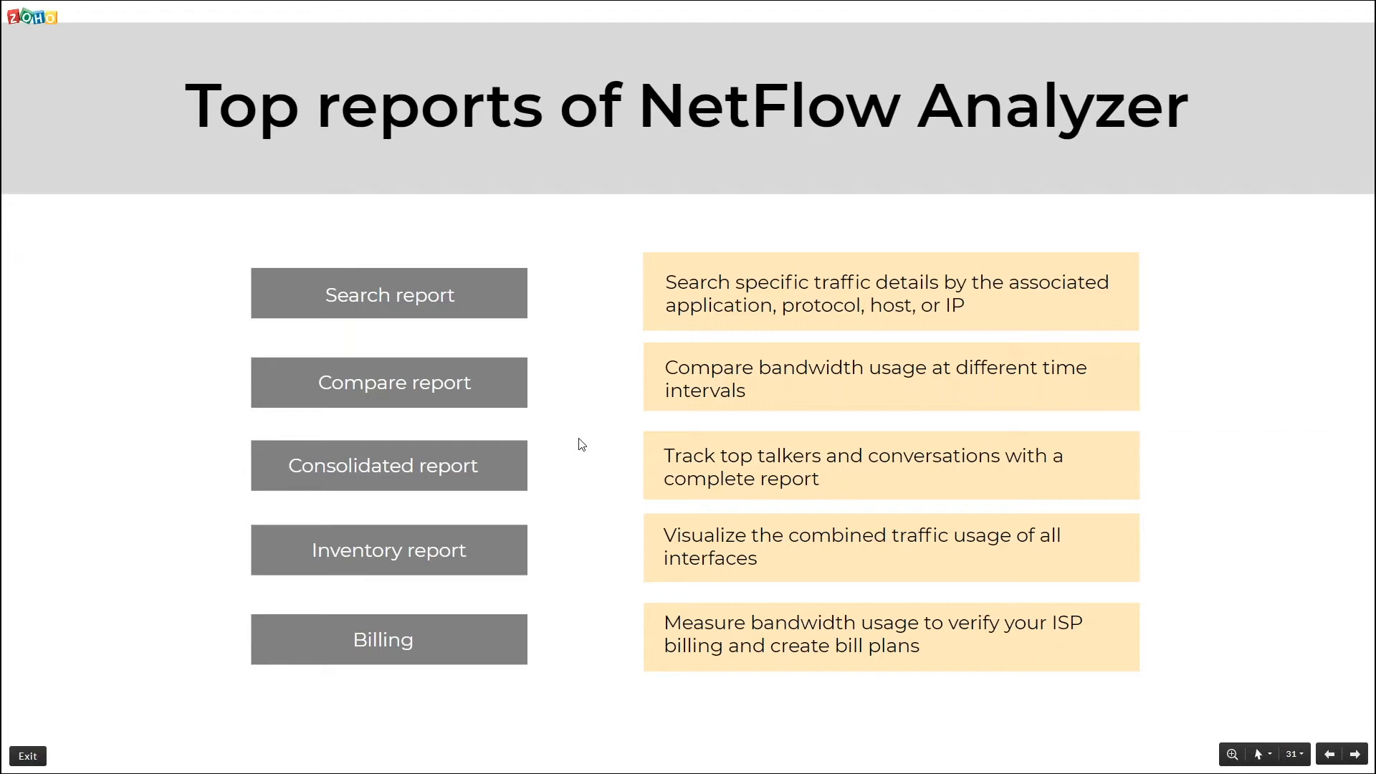
# Step: Open Compare Reports, comparing multiple devices over one period by Speed
pyautogui.hotkey('alt', 'Tab')
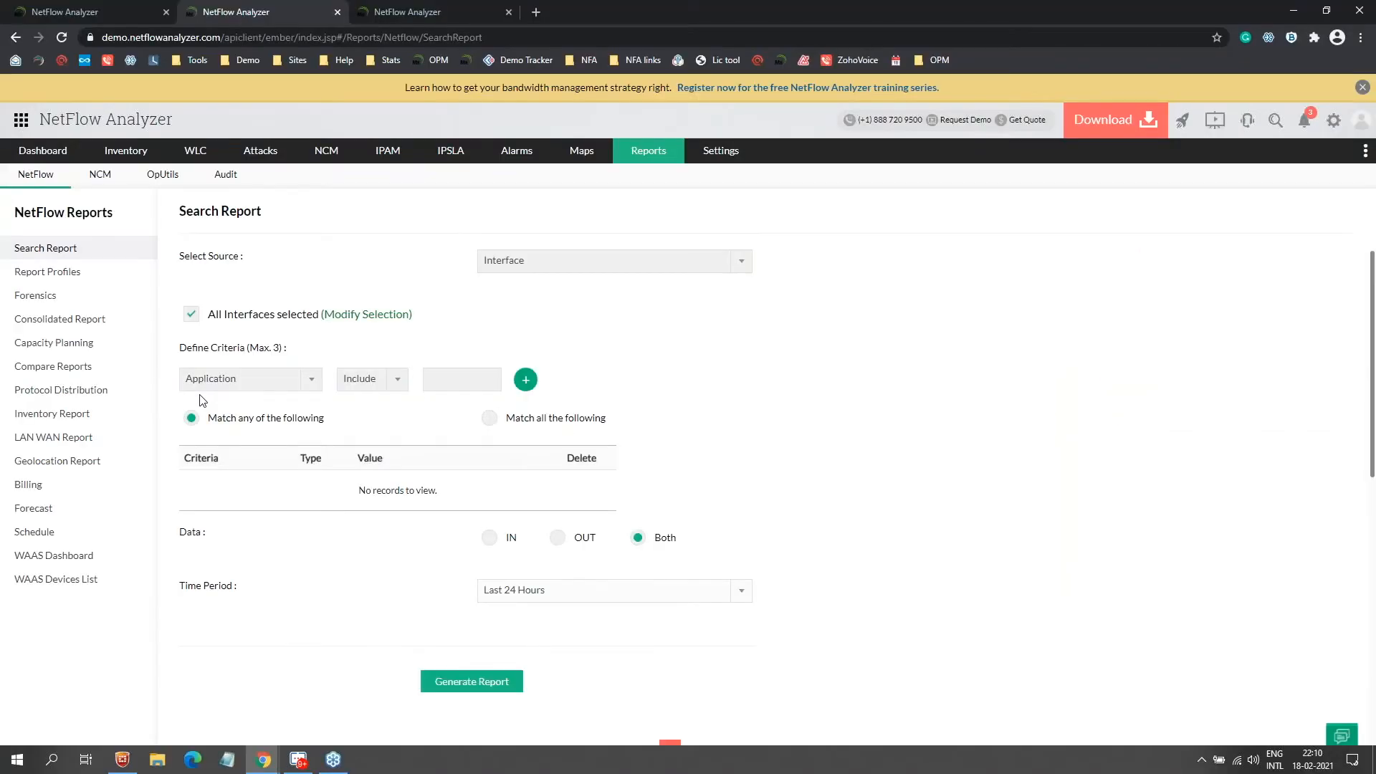
pyautogui.click(101, 366)
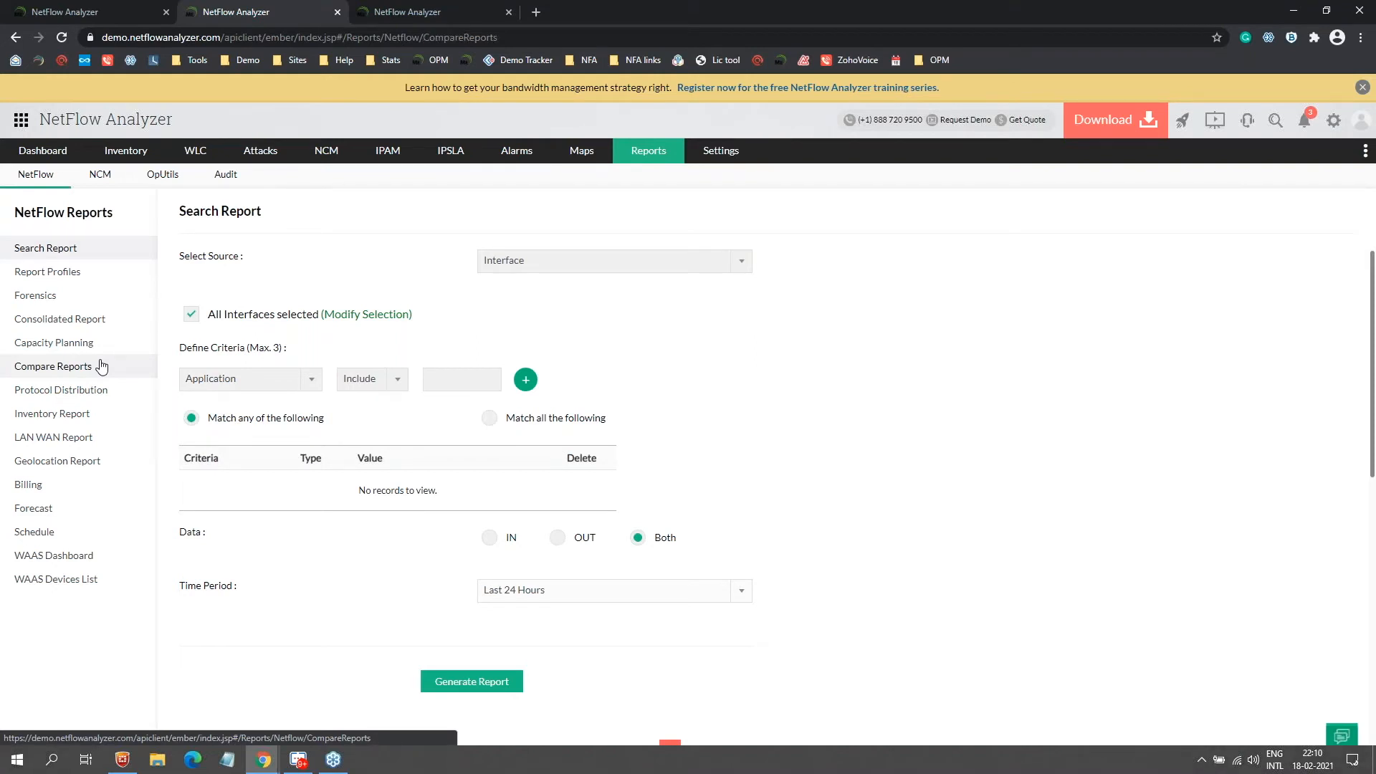
pyautogui.click(631, 261)
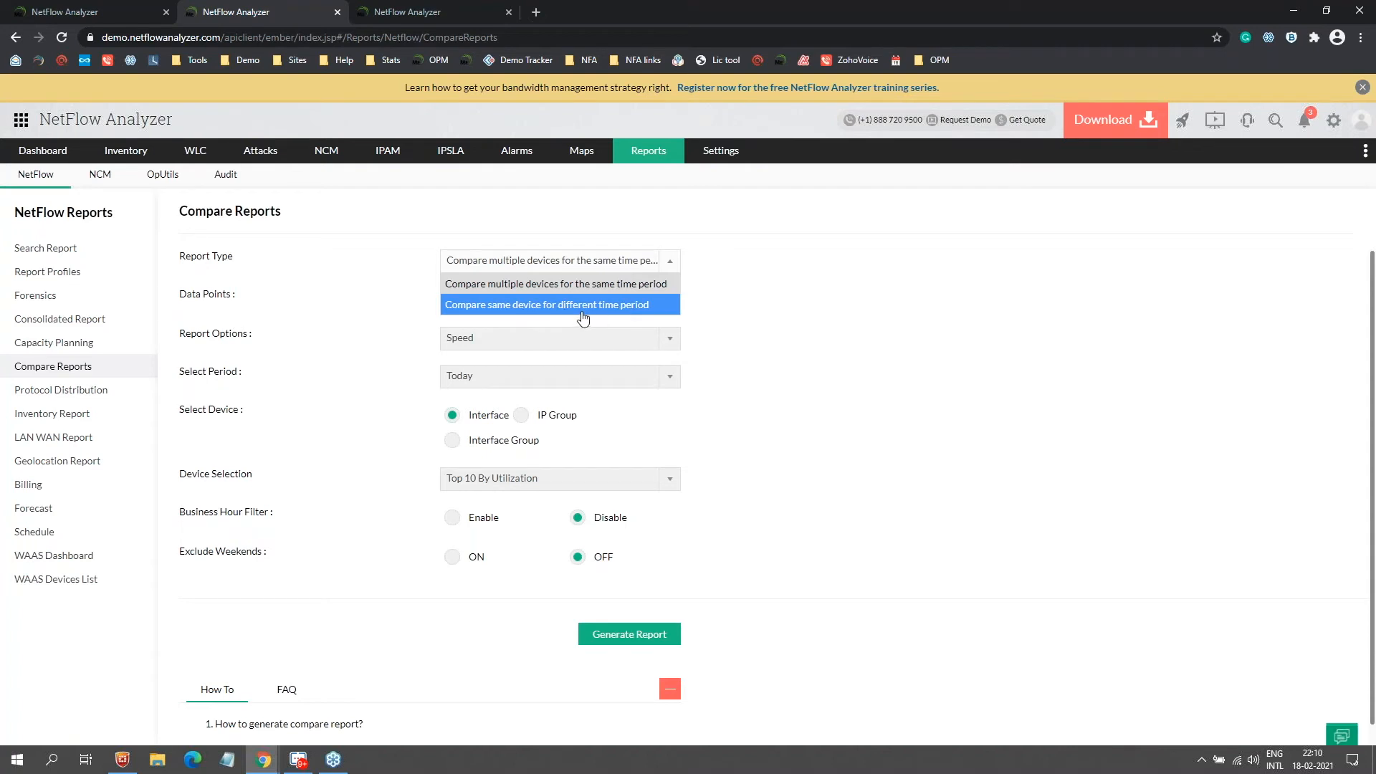
pyautogui.click(765, 320)
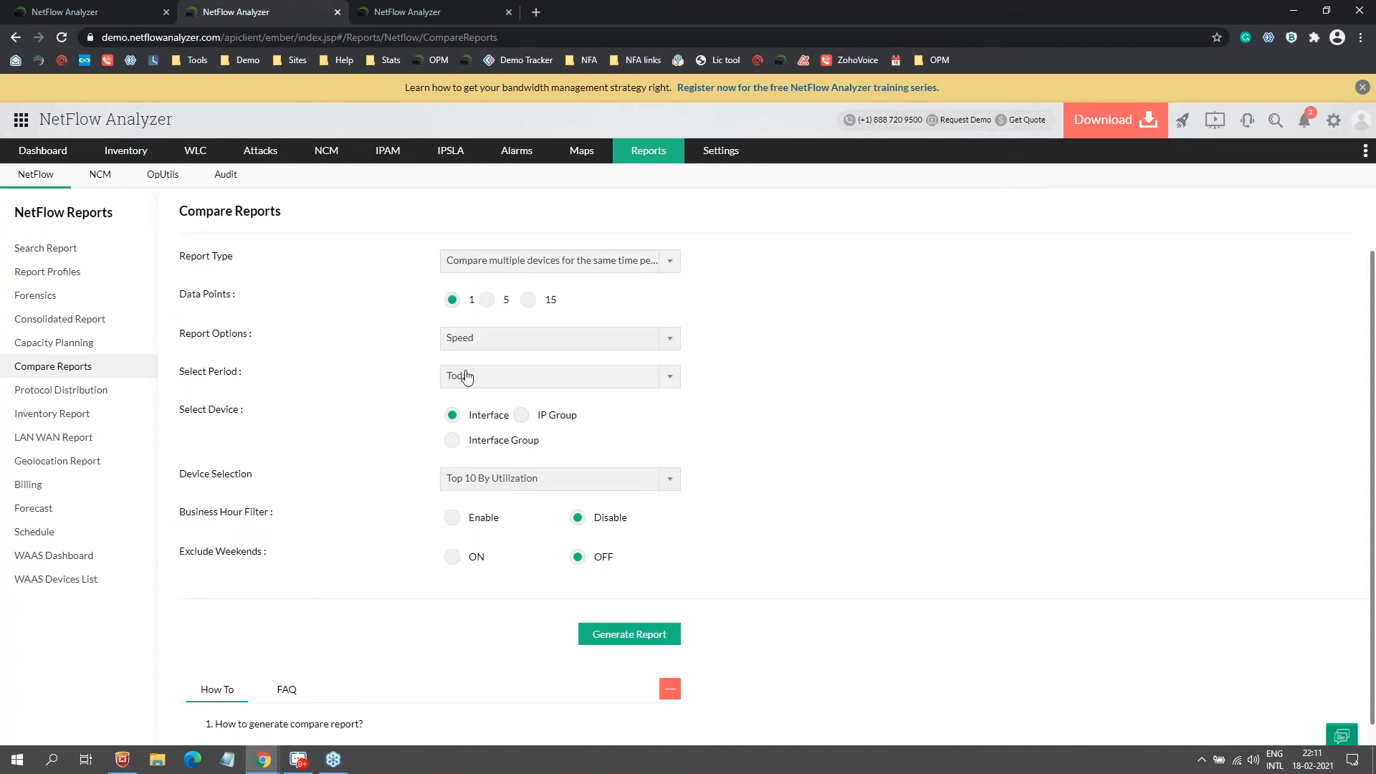
pyautogui.click(485, 348)
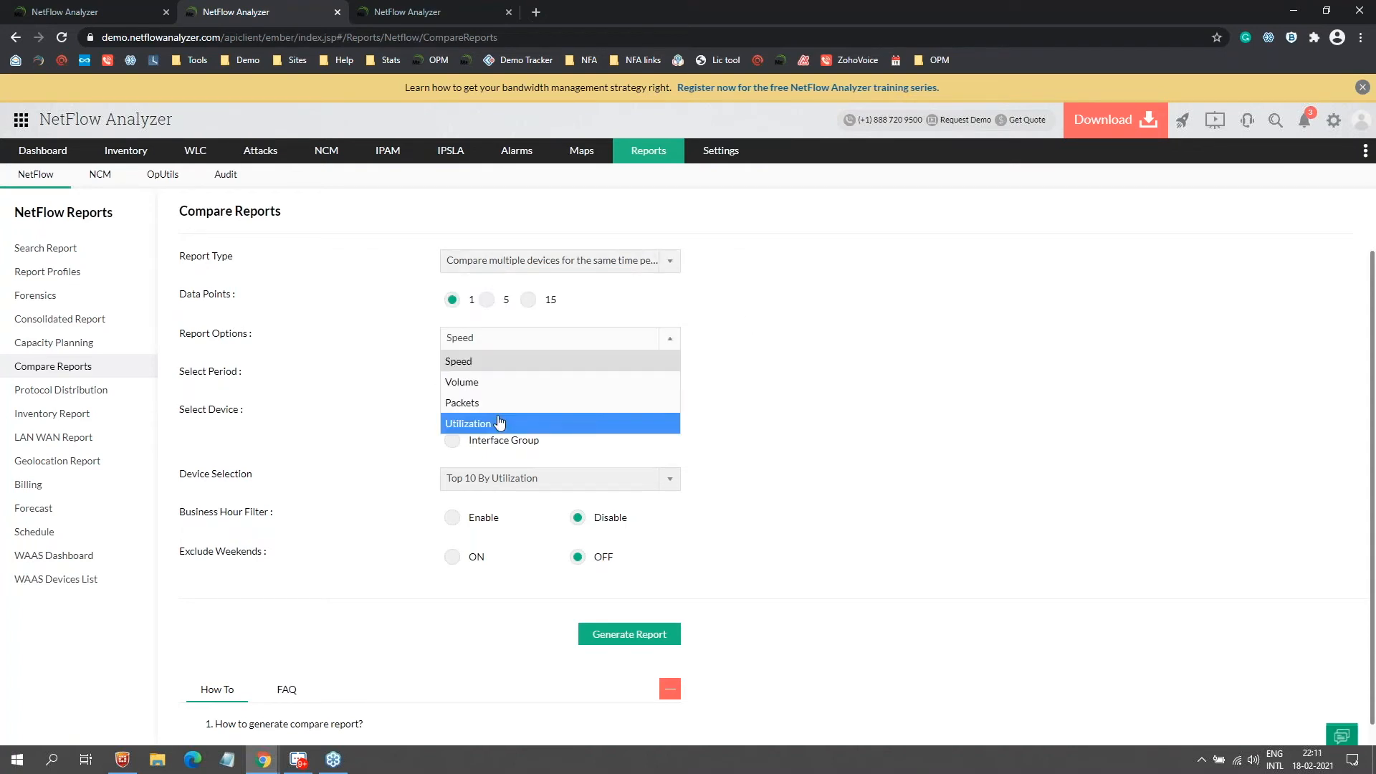
pyautogui.click(733, 372)
# Step: Keep the period at Today and devices at Top 10 By Utilization, then enable the Business Hour Filter
pyautogui.click(476, 377)
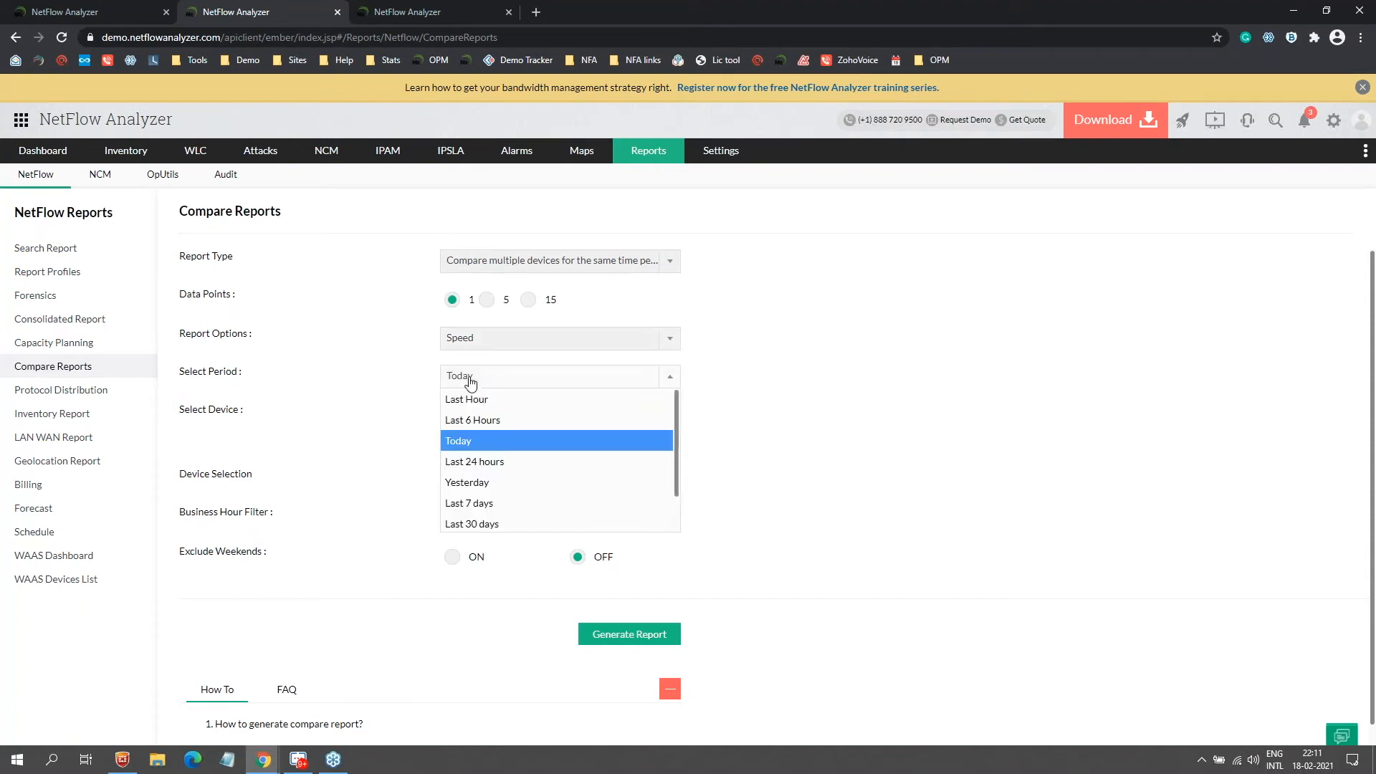
pyautogui.scroll(-2, 638, 501)
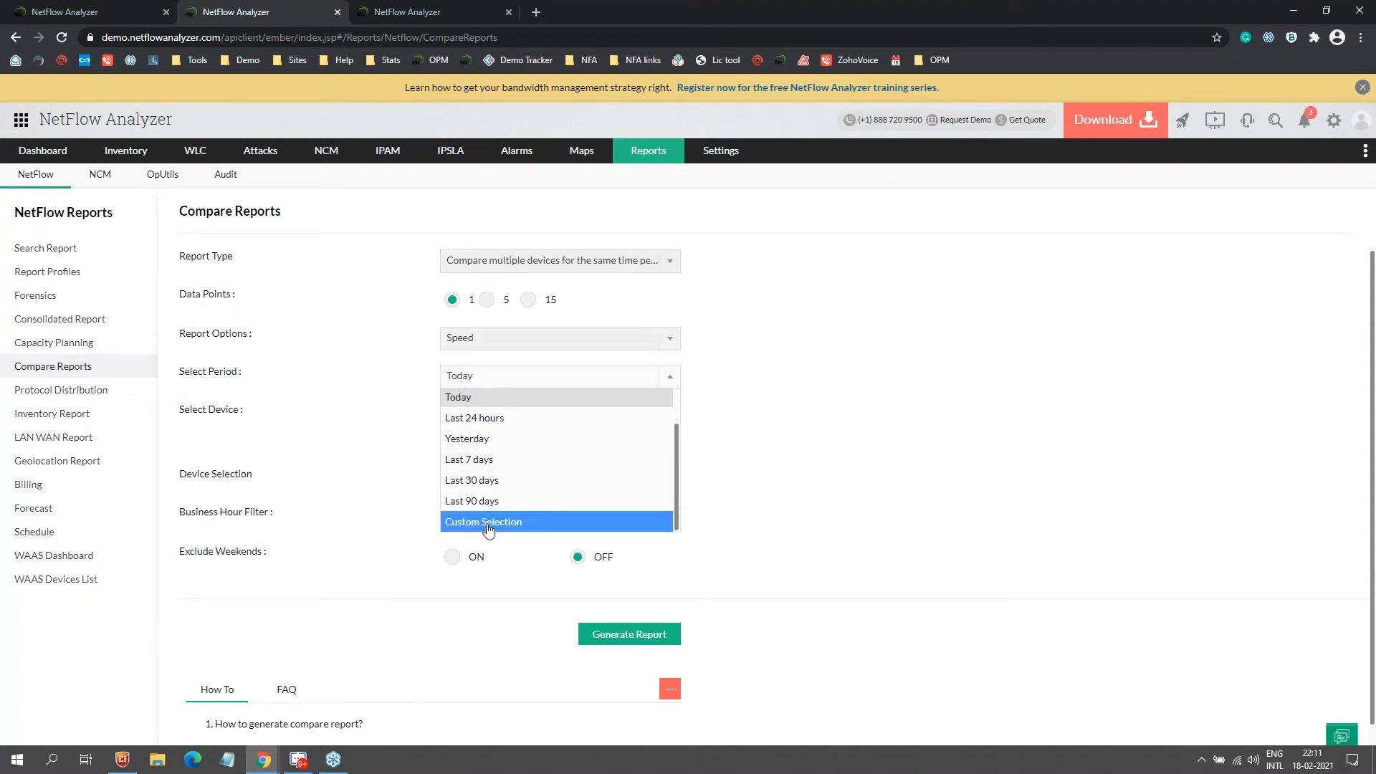
pyautogui.click(651, 401)
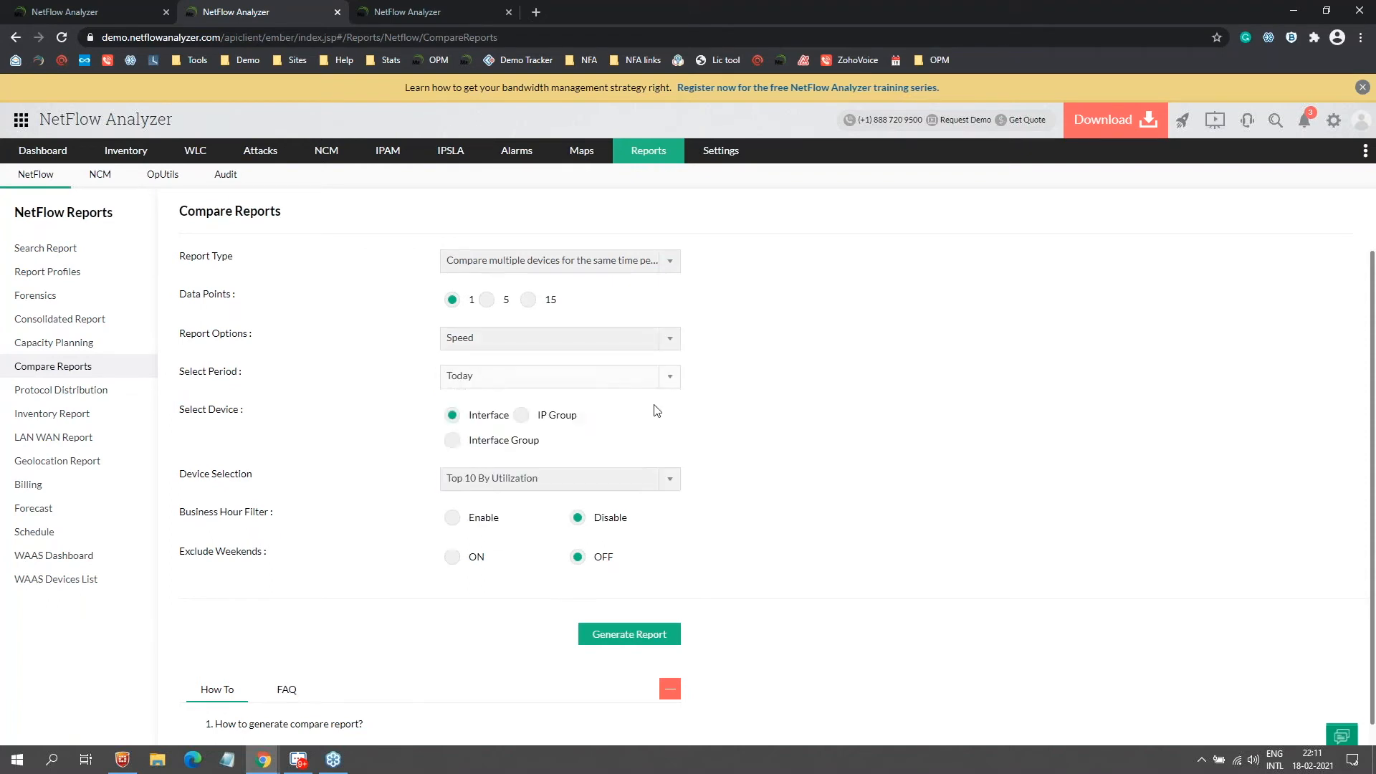
pyautogui.click(505, 480)
pyautogui.click(772, 459)
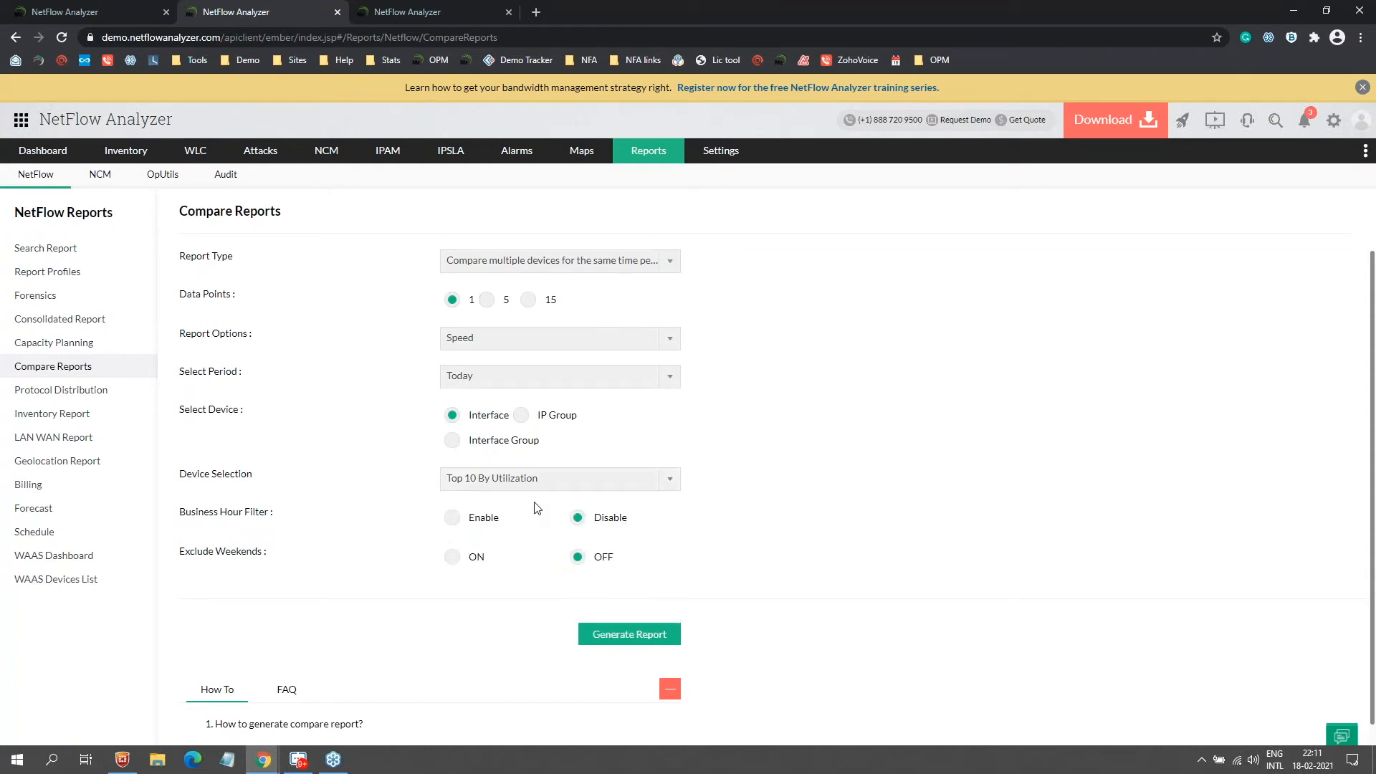
pyautogui.click(483, 479)
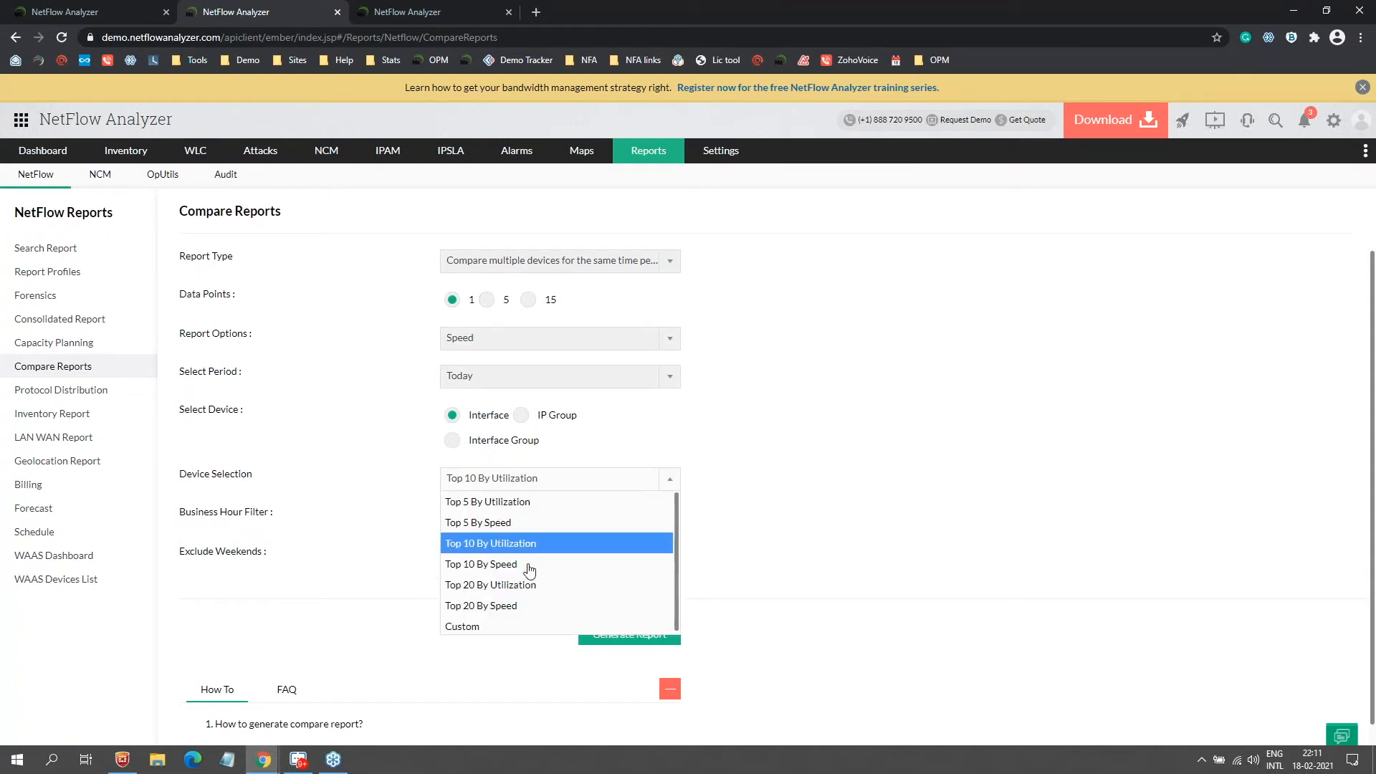
pyautogui.click(794, 519)
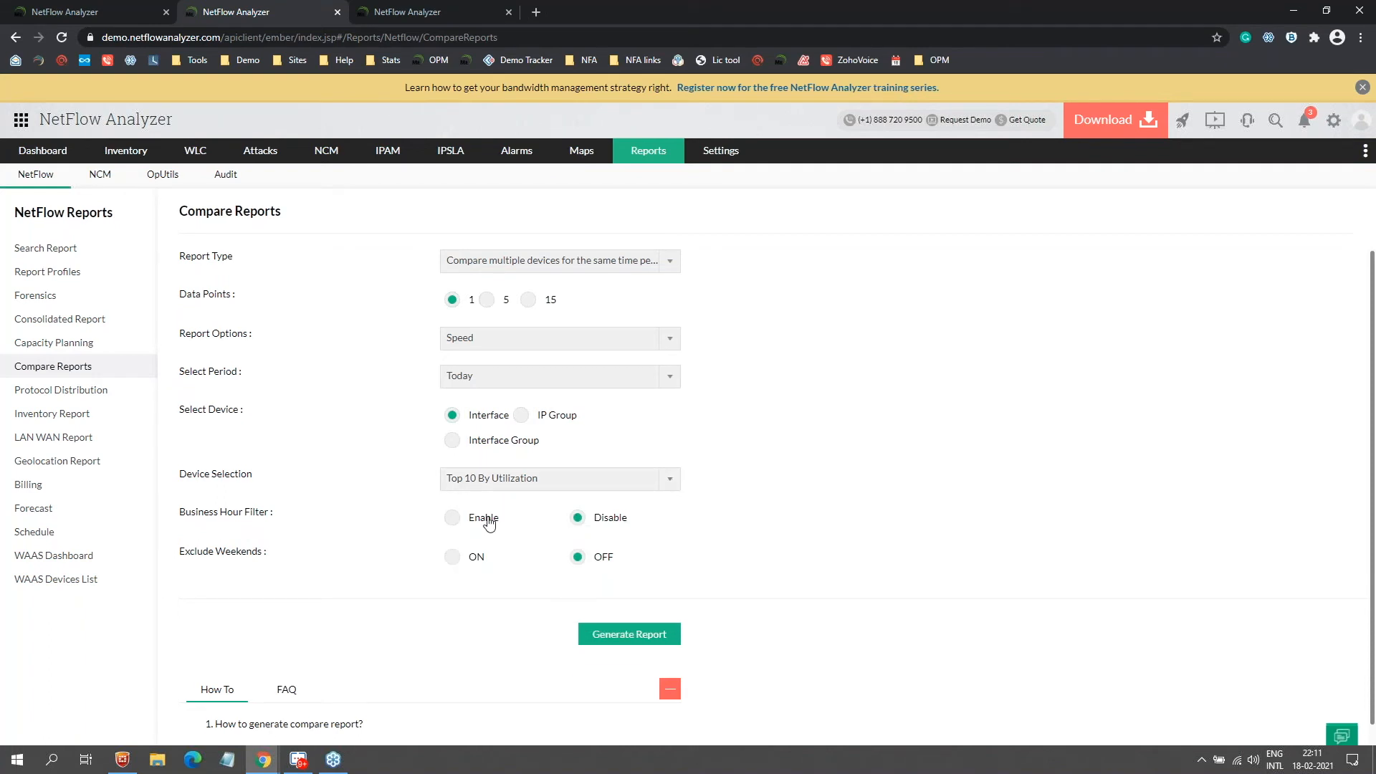
pyautogui.click(489, 524)
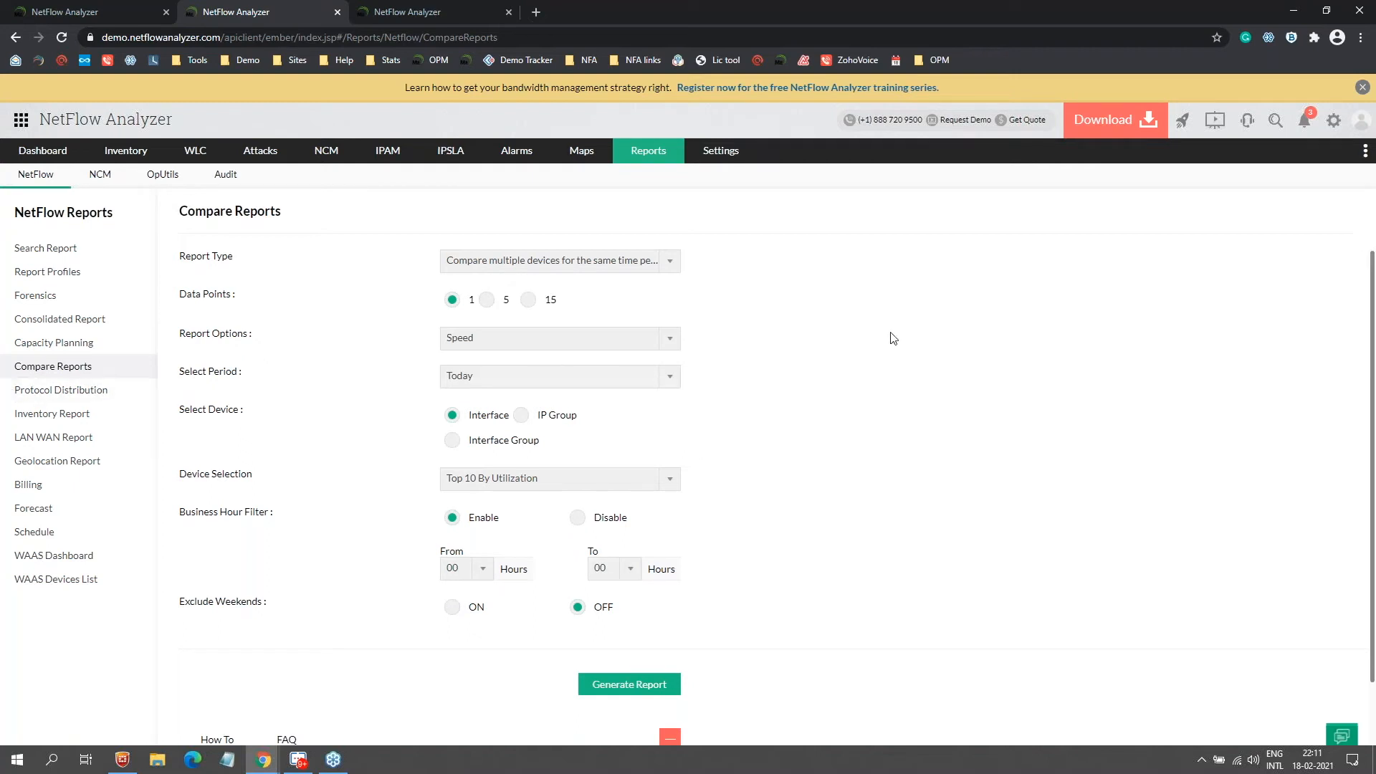
# Step: Open the Consolidated Report form with Interface source and device DataCentreBasicV9ipv4.me.com
pyautogui.hotkey('alt', 'Tab')
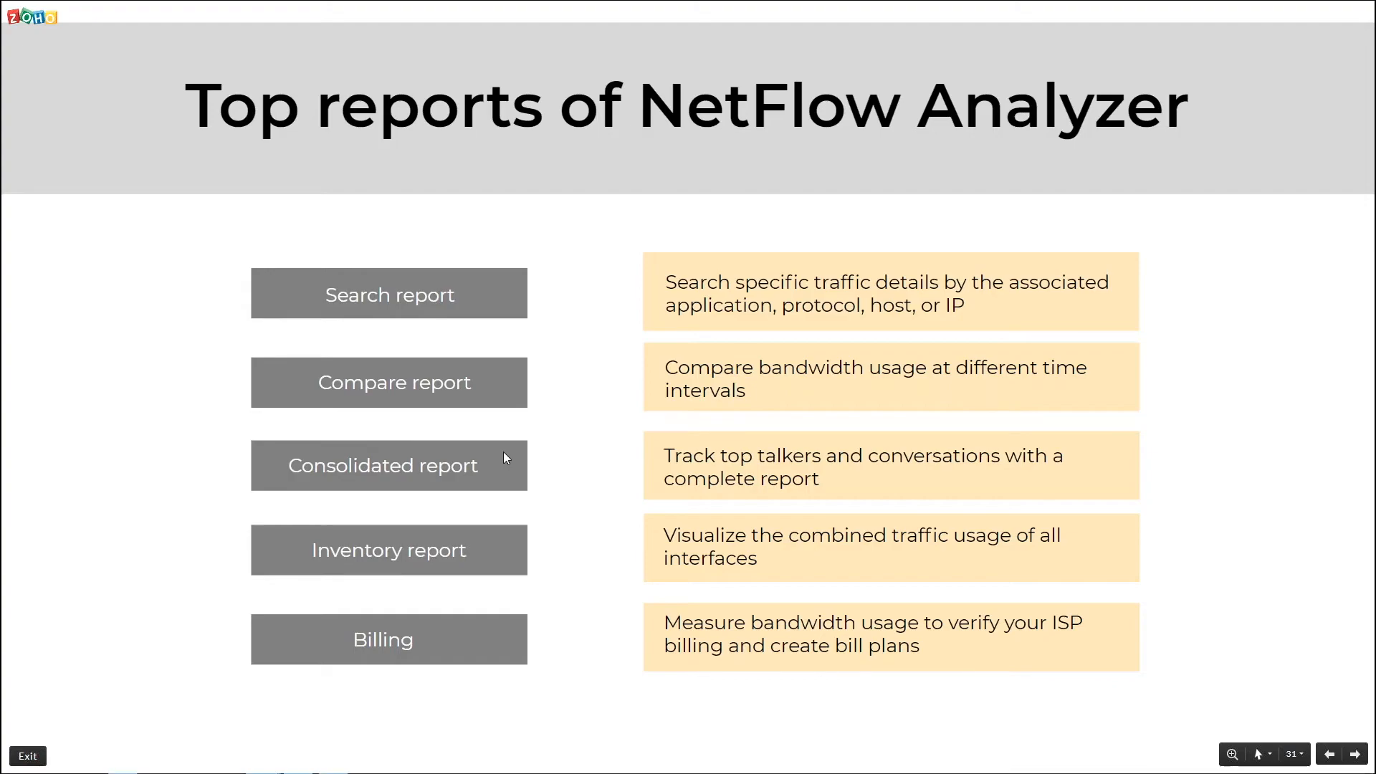
pyautogui.hotkey('alt', 'Tab')
pyautogui.click(60, 320)
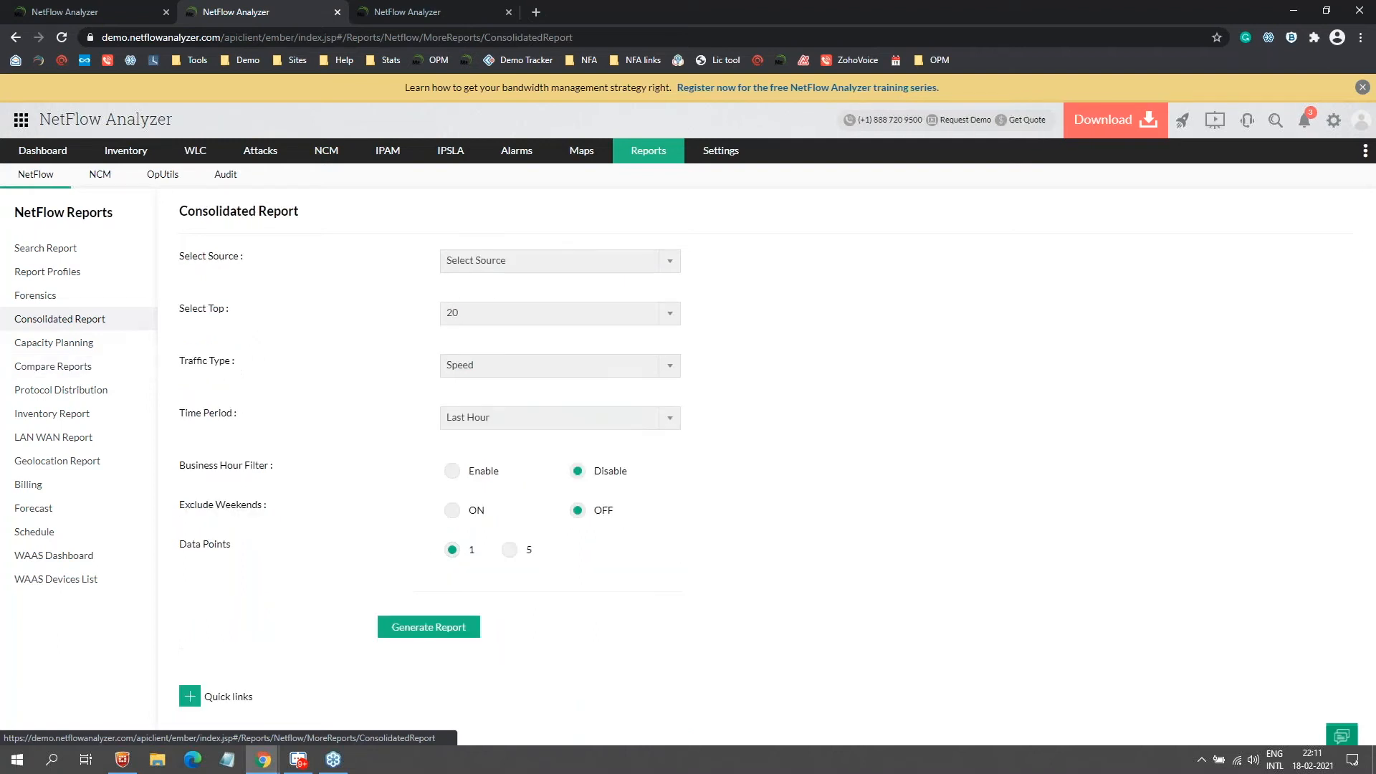
pyautogui.click(473, 260)
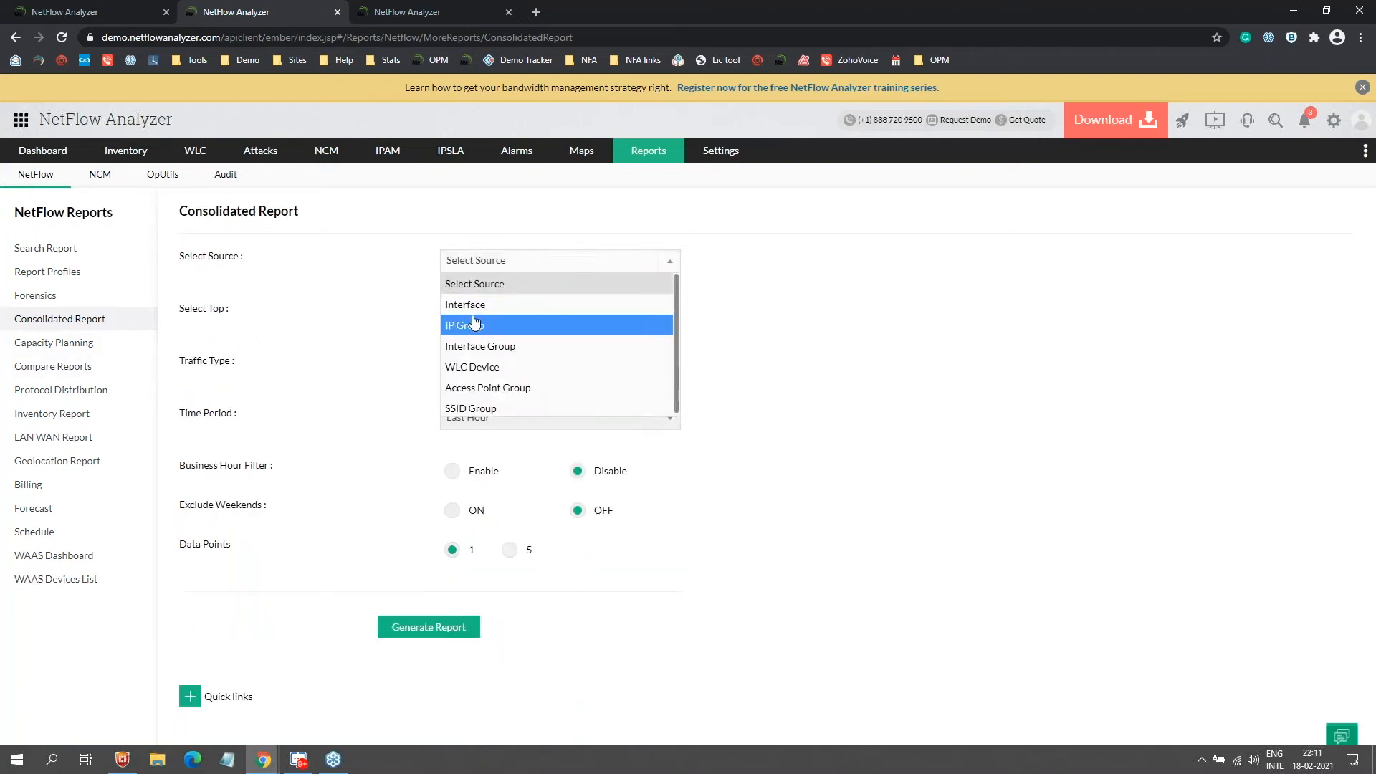
pyautogui.click(475, 305)
pyautogui.click(476, 315)
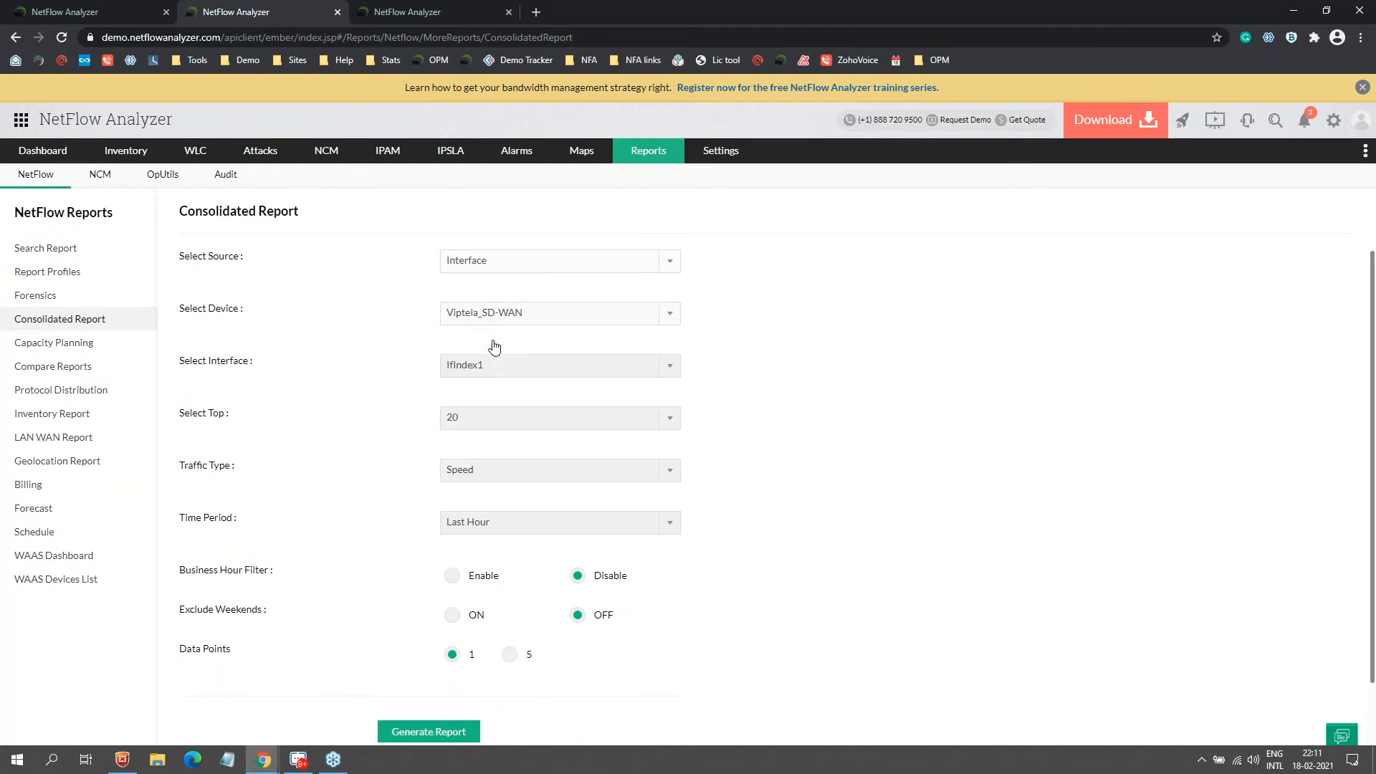
pyautogui.scroll(-3, 498, 427)
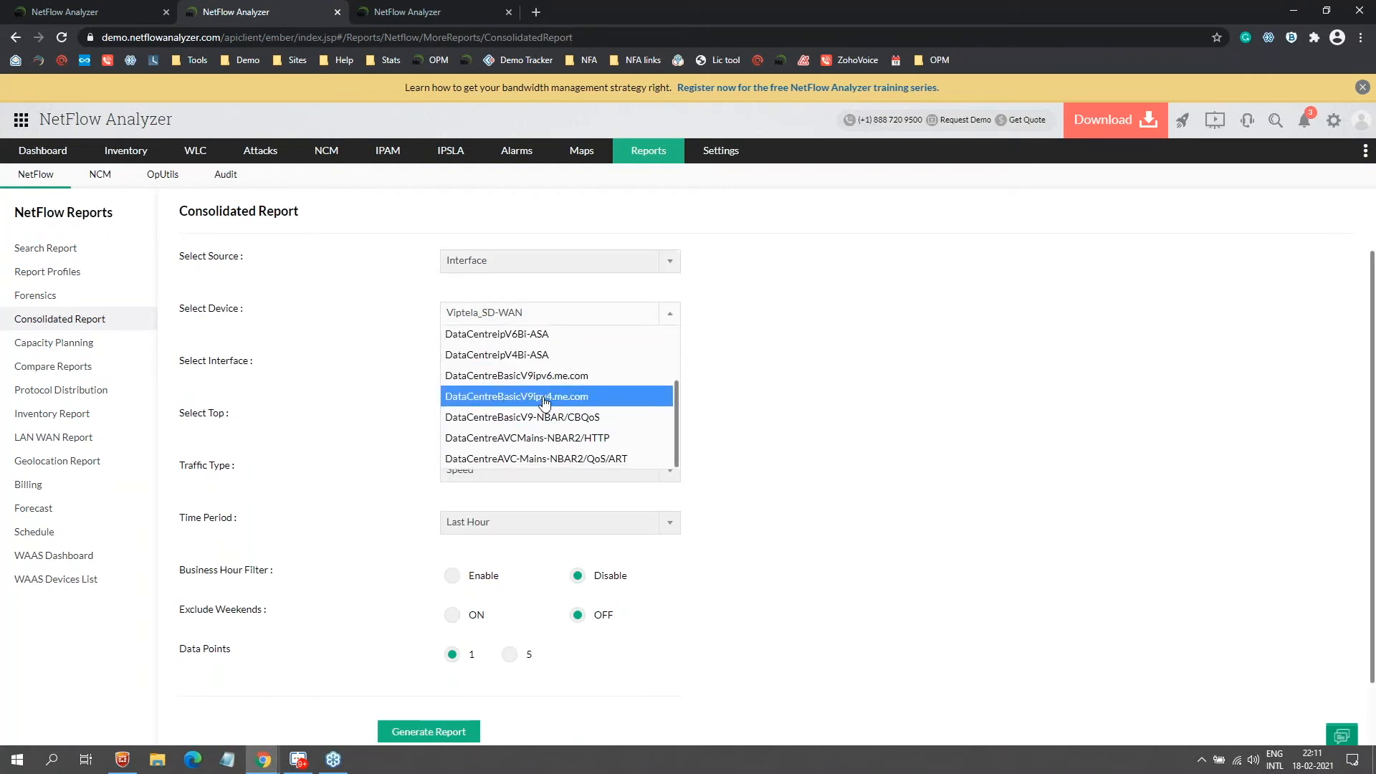
pyautogui.click(549, 396)
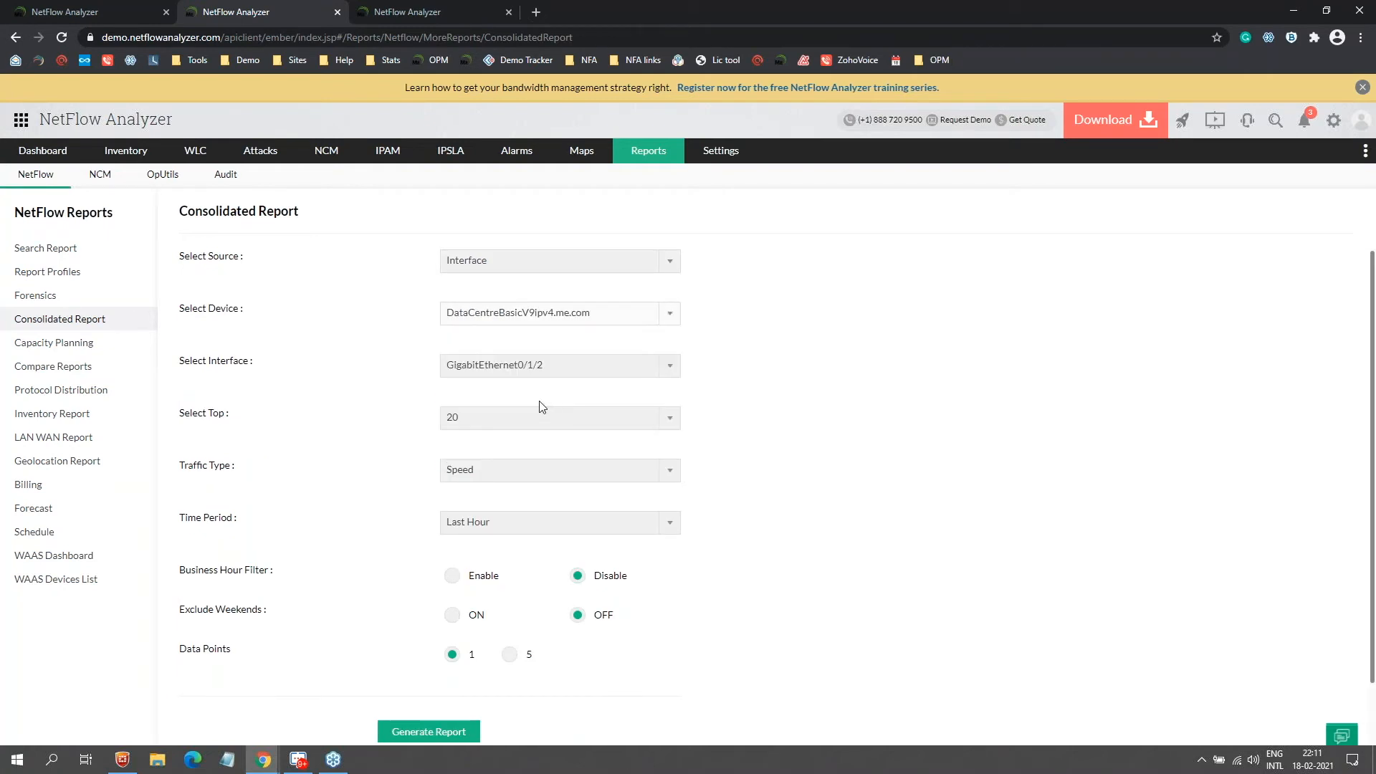
# Step: Set the report to Top 10 by Utilization over the Last 7 days
pyautogui.click(473, 417)
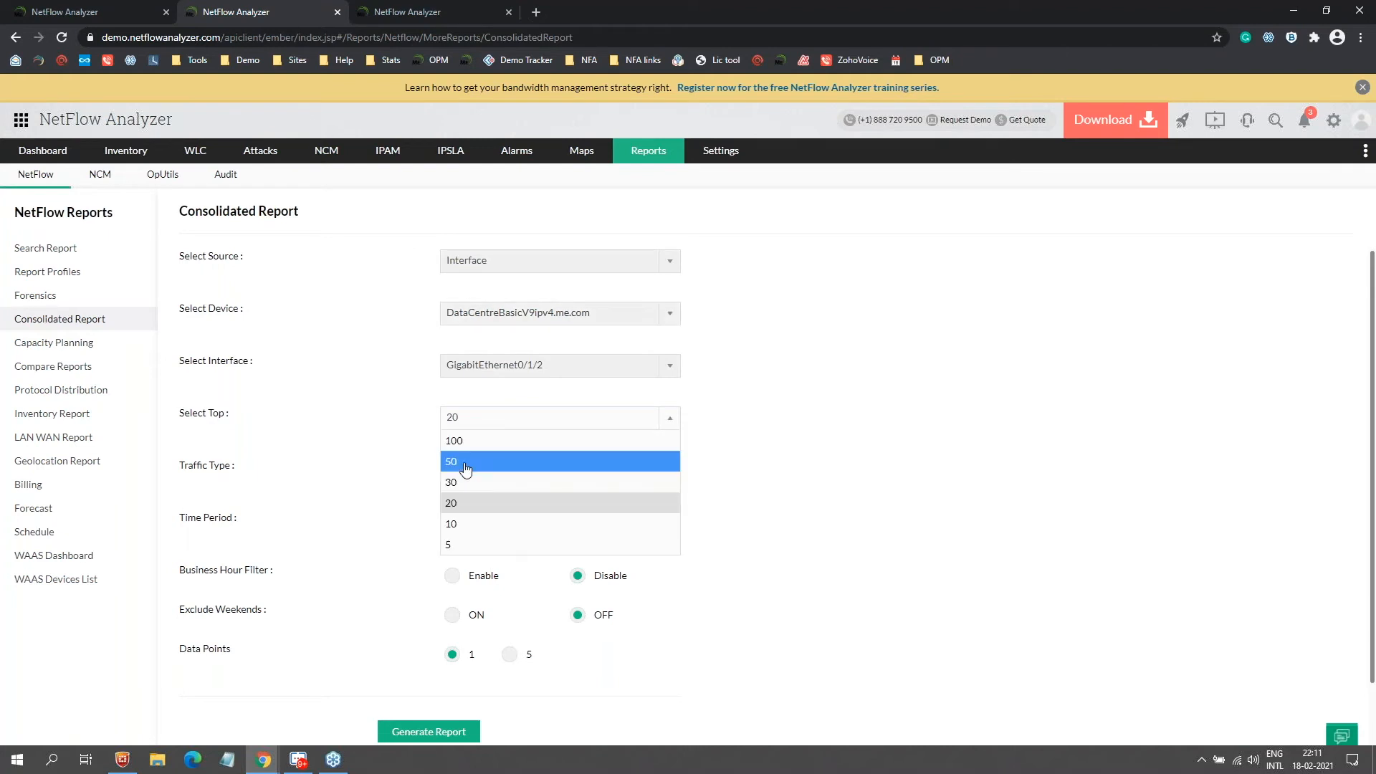
pyautogui.click(452, 524)
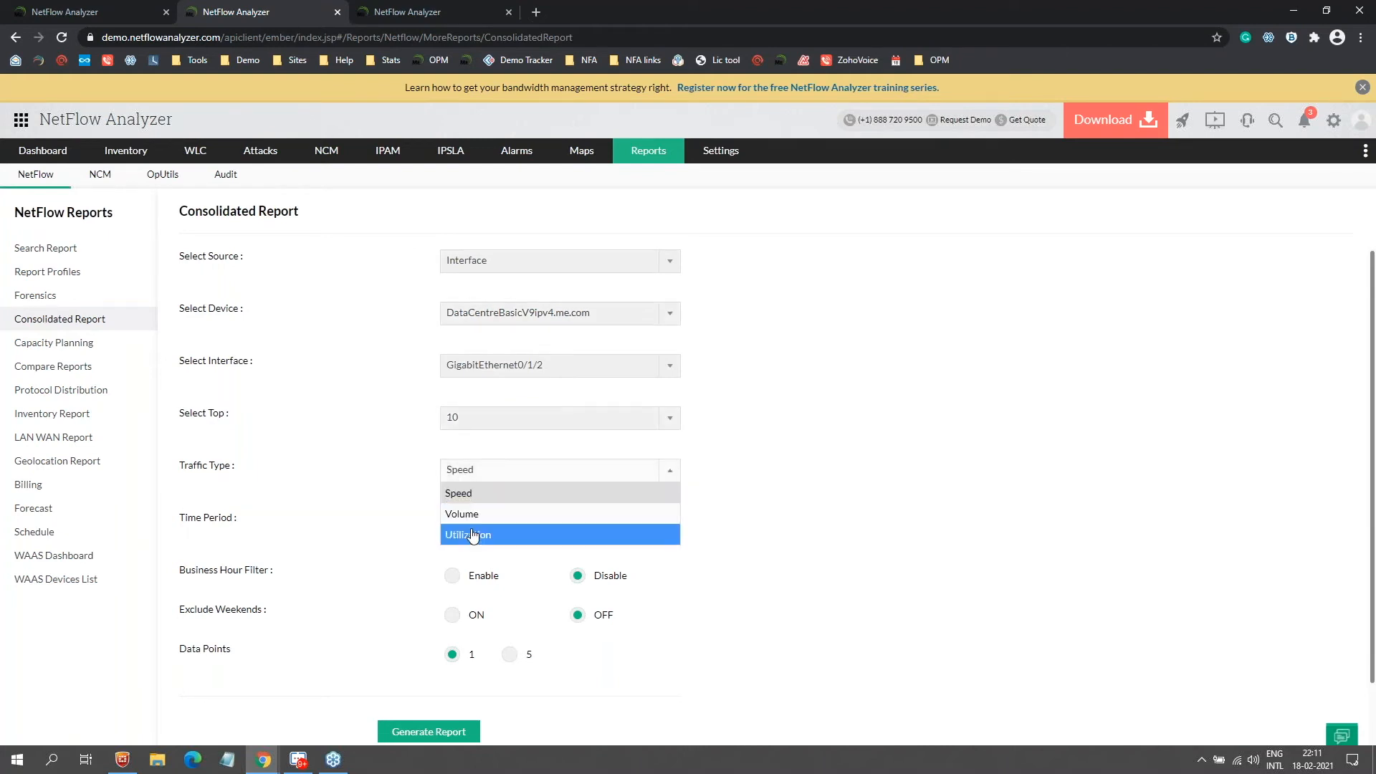
pyautogui.click(476, 534)
pyautogui.click(486, 525)
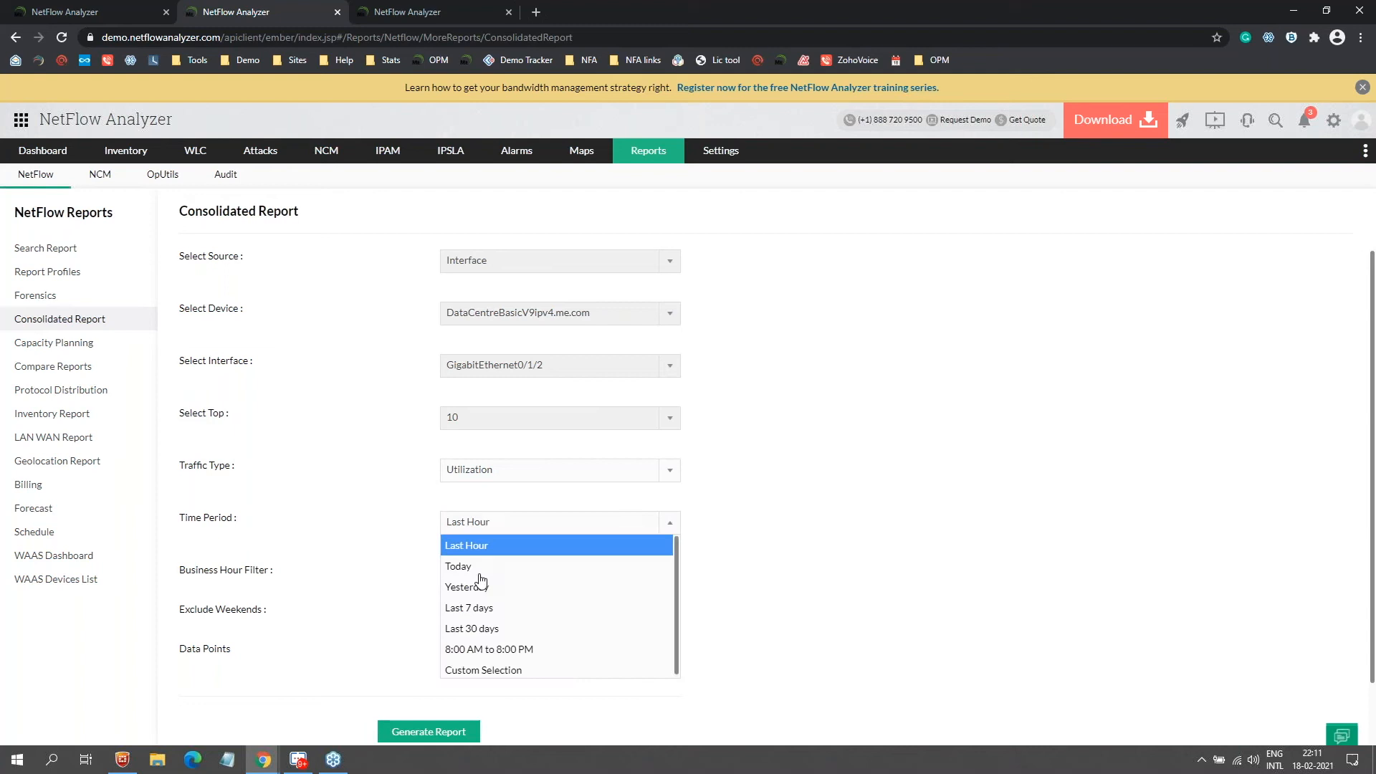
pyautogui.click(480, 609)
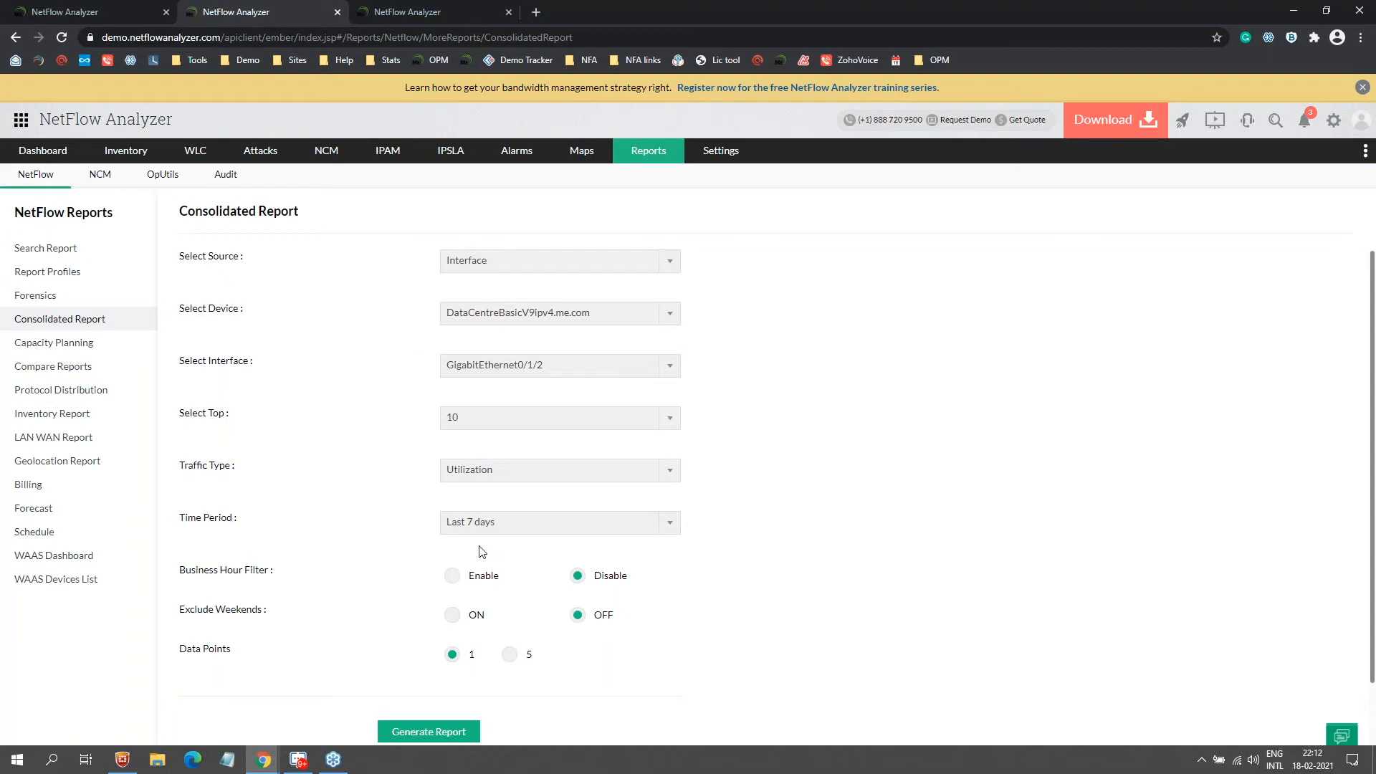
pyautogui.scroll(-1, 483, 552)
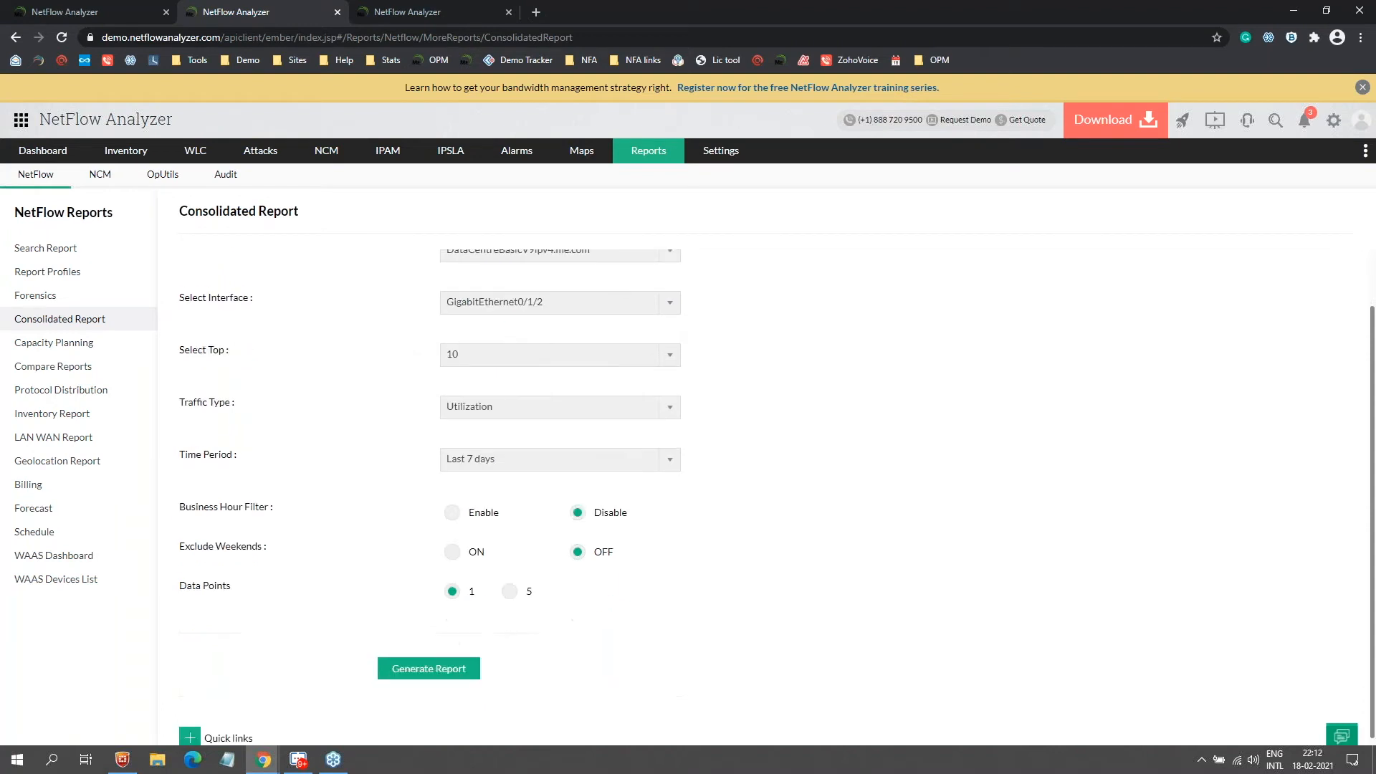
# Step: Generate the consolidated report, zoom the traffic chart to 14–15 Feb, and review the Application, Source and Destination tables
pyautogui.click(432, 665)
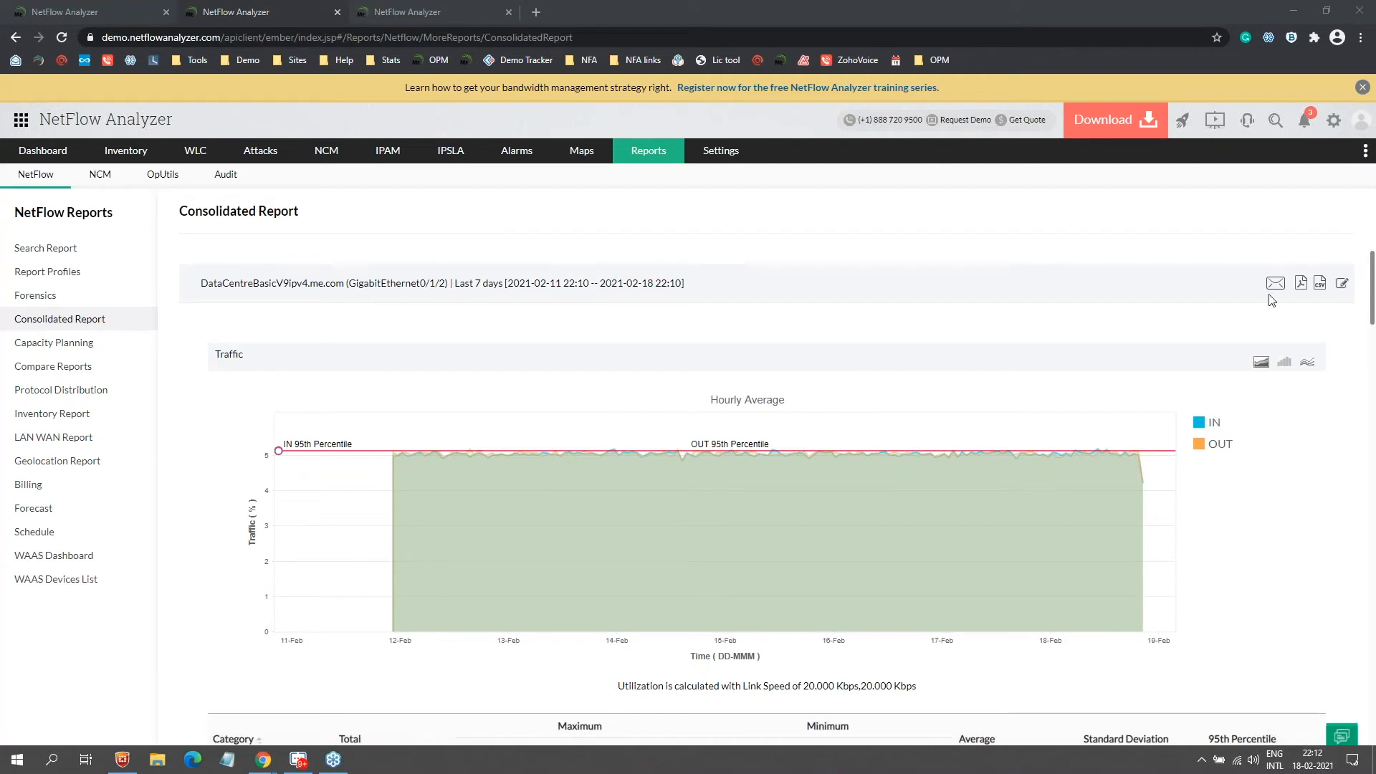
pyautogui.click(688, 458)
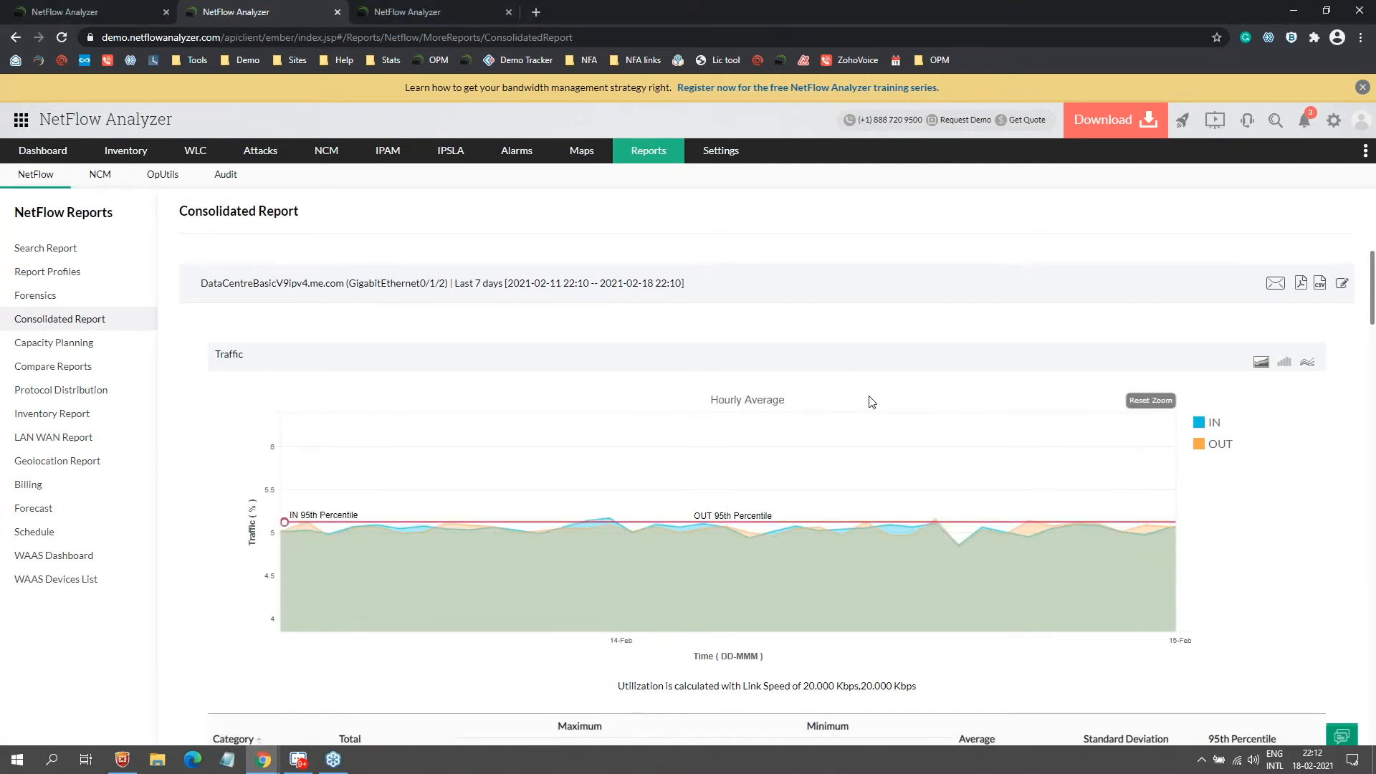
pyautogui.scroll(-5, 869, 401)
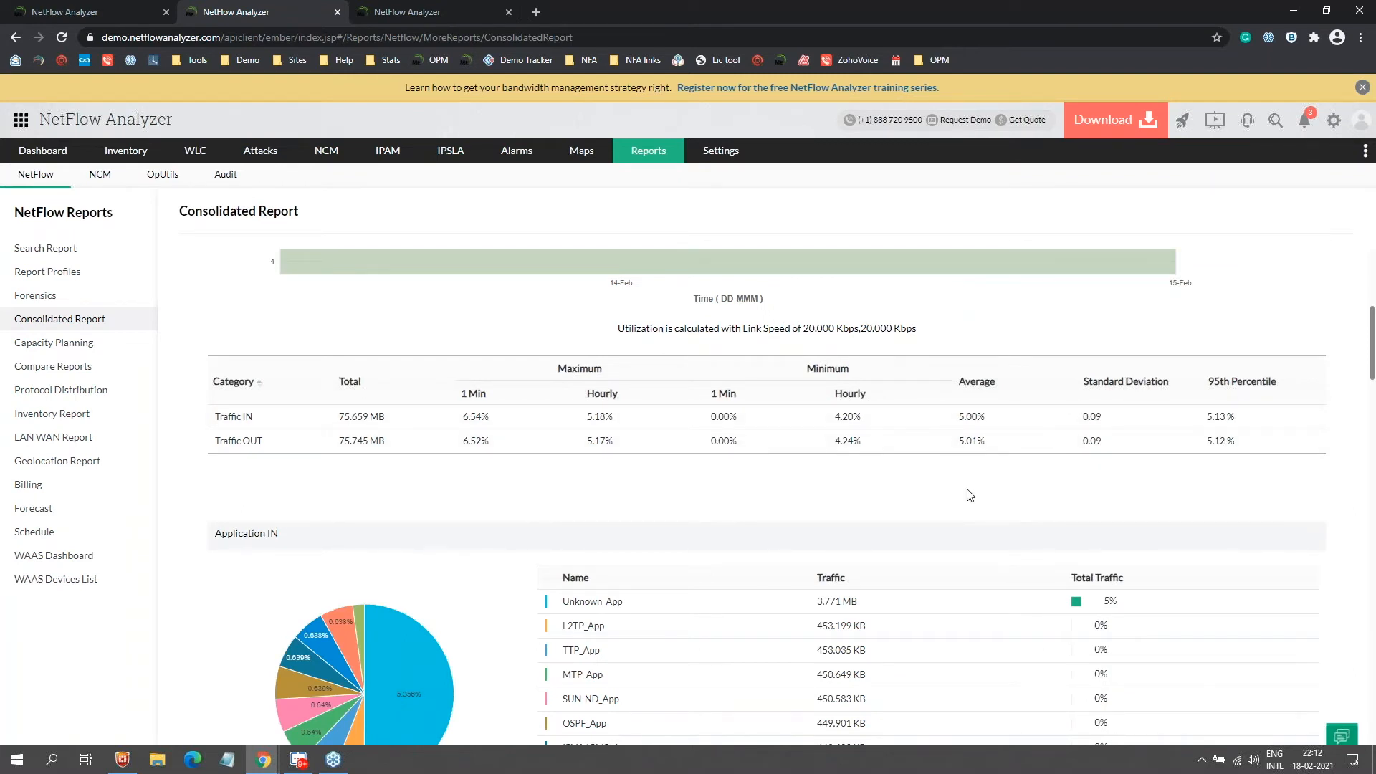
pyautogui.scroll(-5, 647, 509)
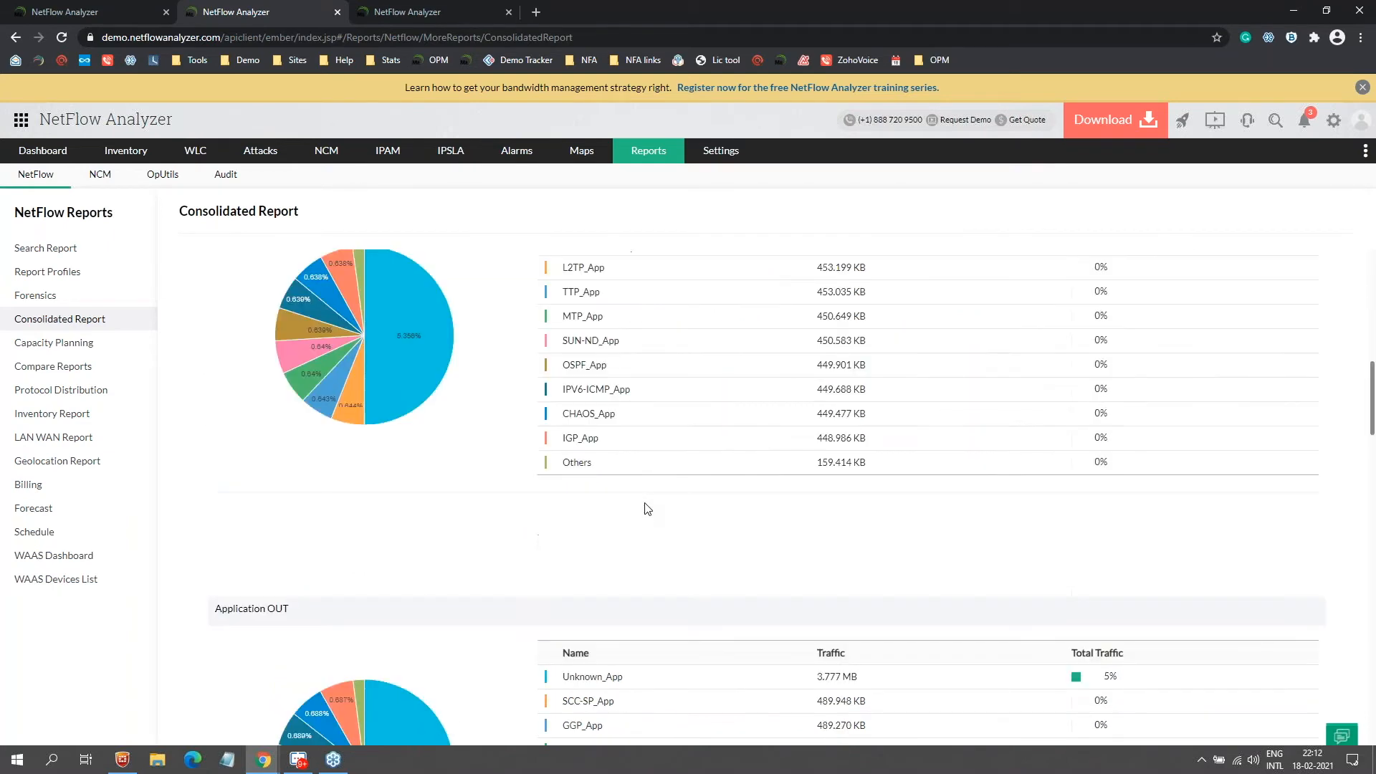
pyautogui.scroll(-15, 645, 445)
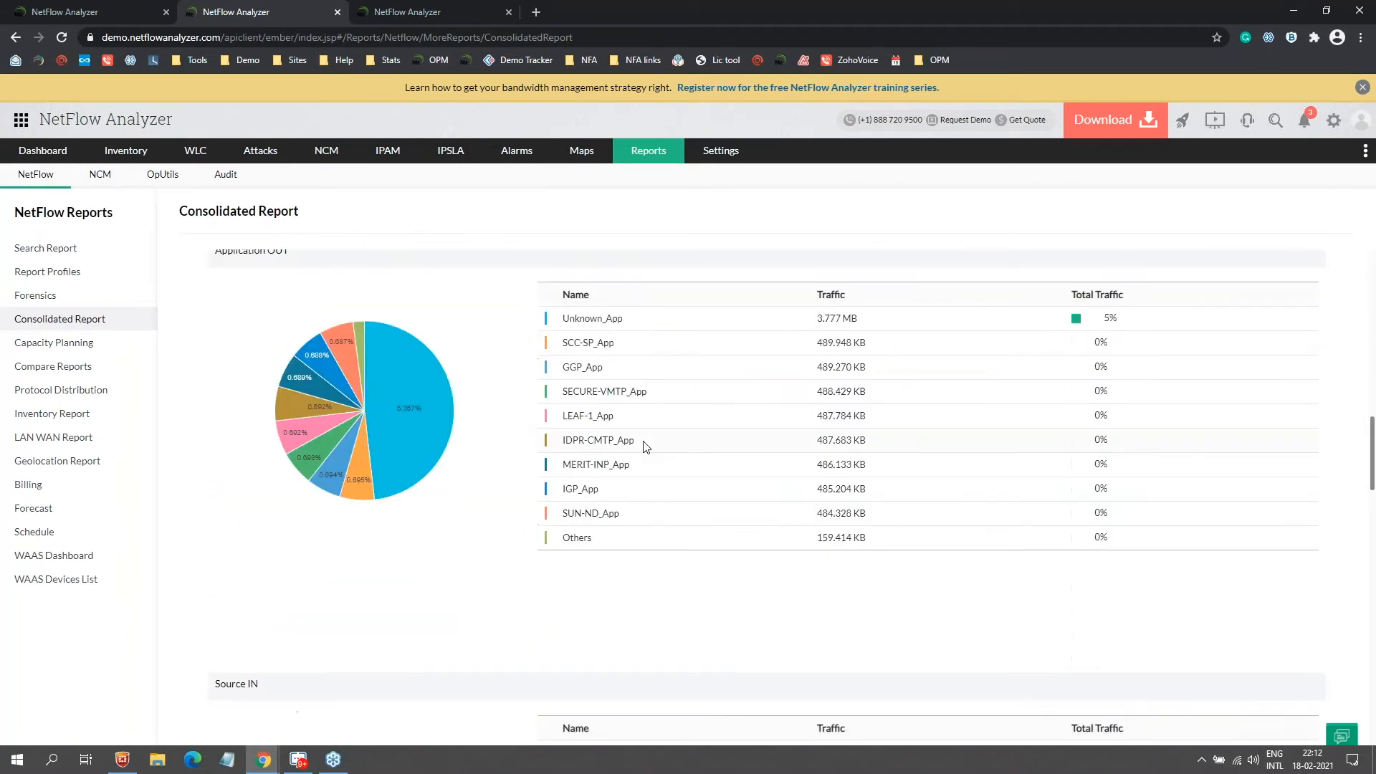
pyautogui.scroll(-15, 645, 447)
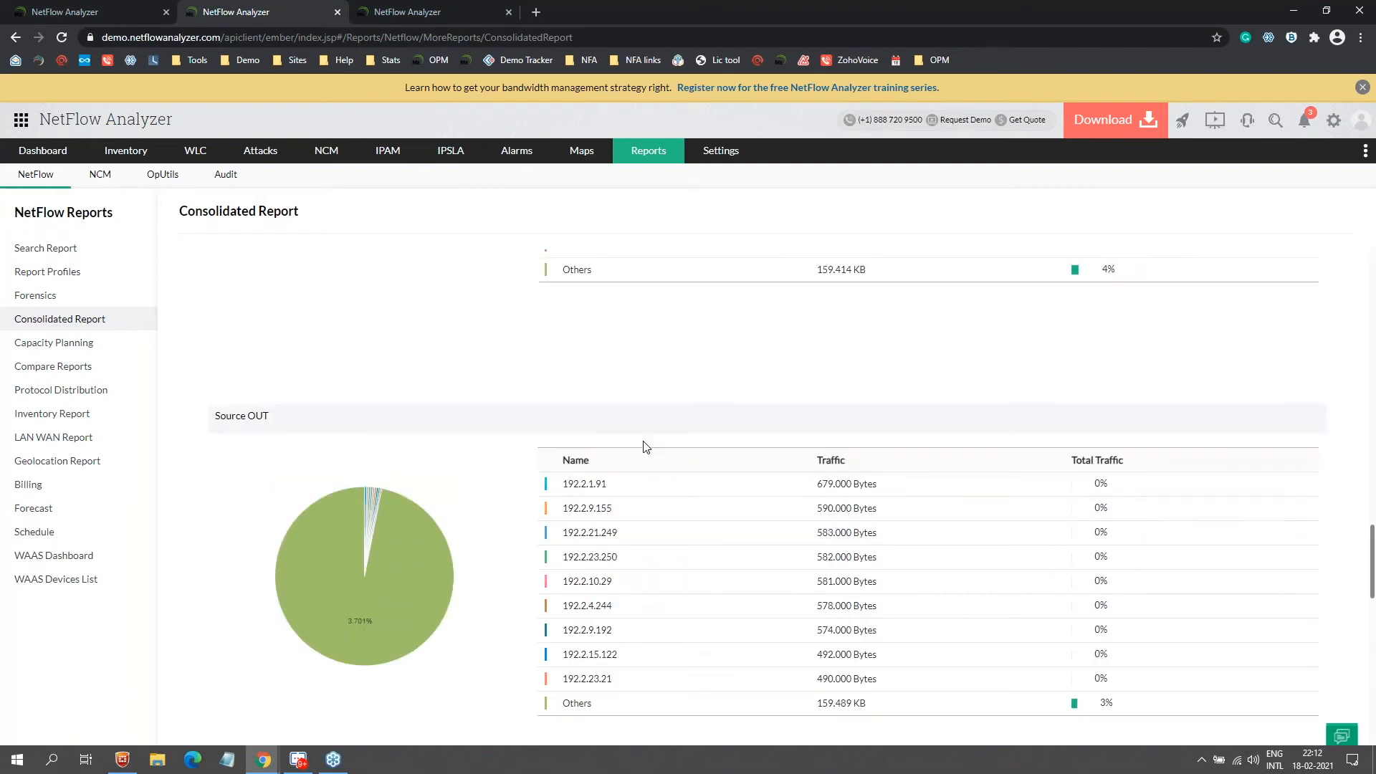
pyautogui.scroll(-3, 666, 471)
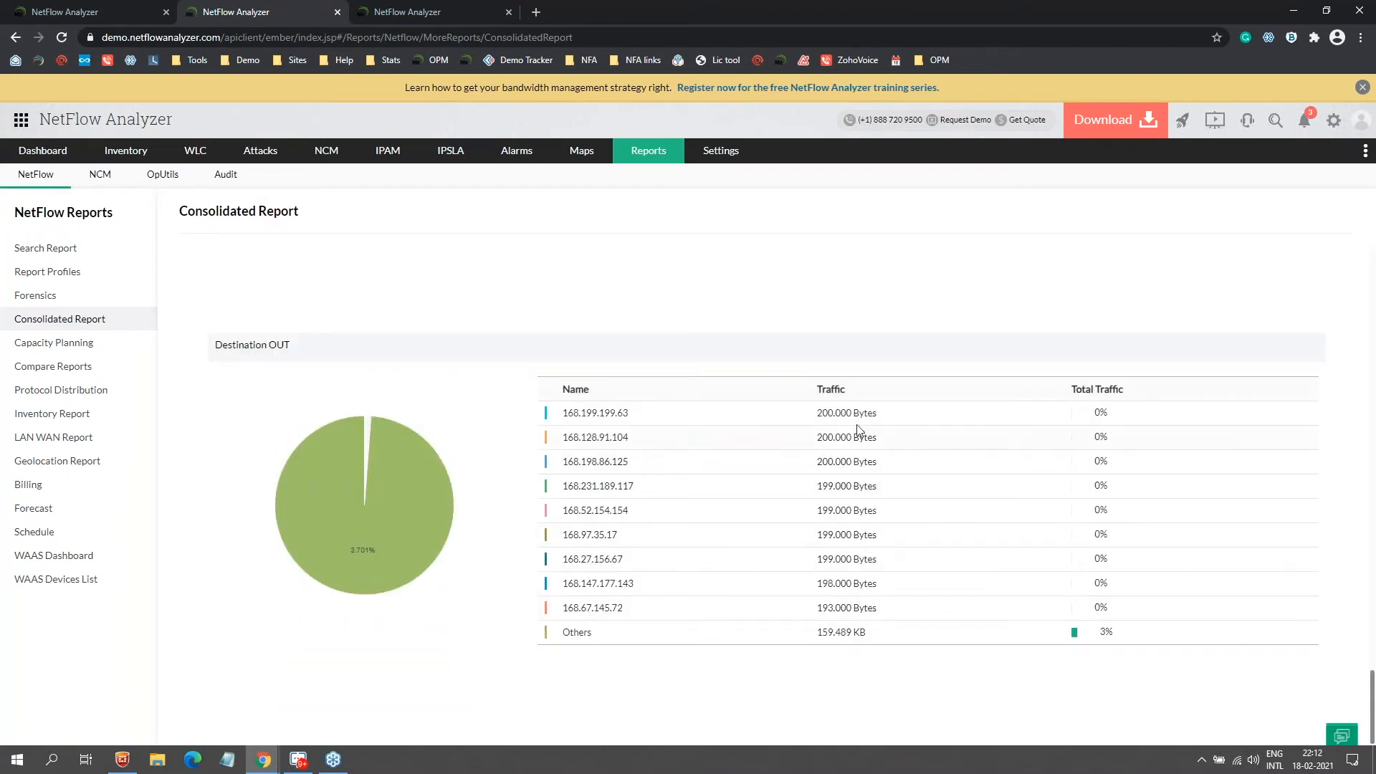
pyautogui.scroll(4, 516, 317)
pyautogui.scroll(20, 502, 315)
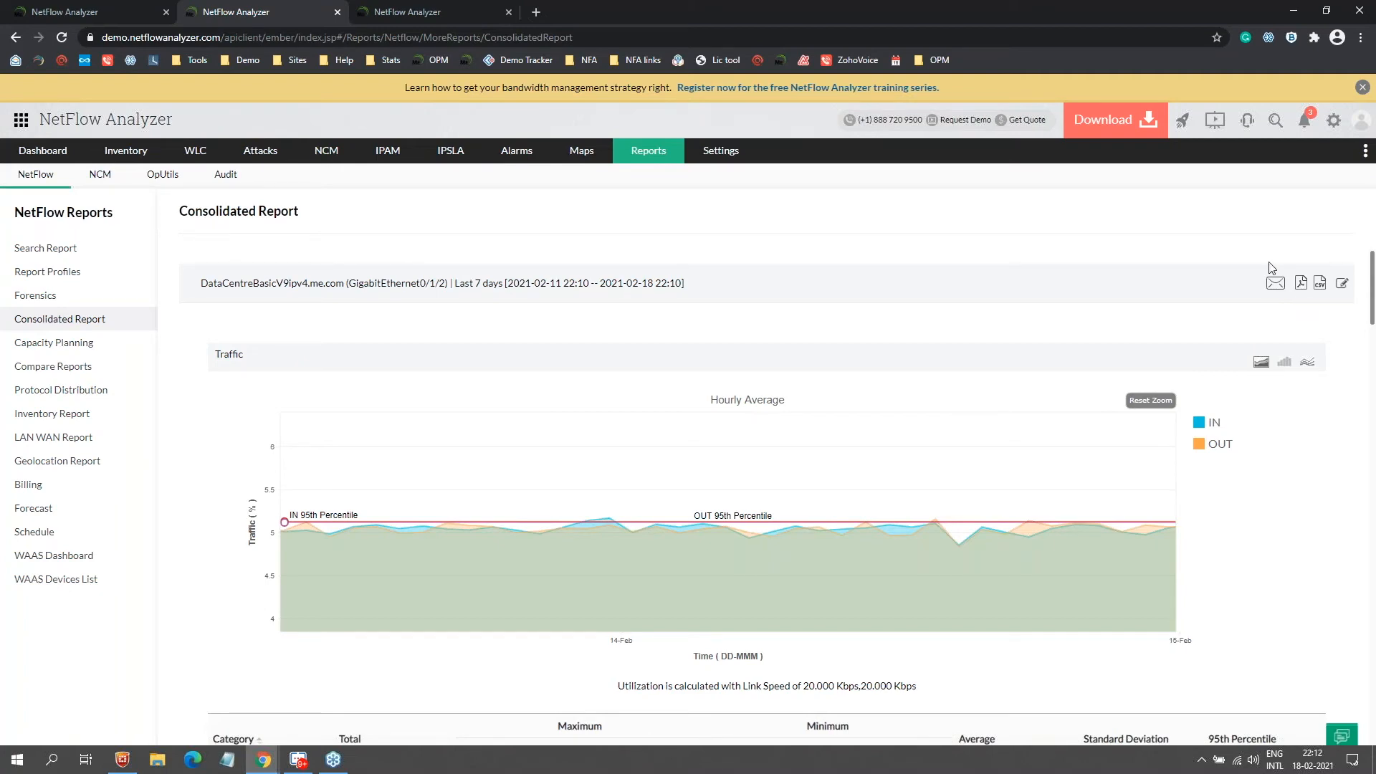
# Step: Open the Inventory Report with Interface source, Utilization traffic type and a Last 7 days period
pyautogui.hotkey('alt', 'Tab')
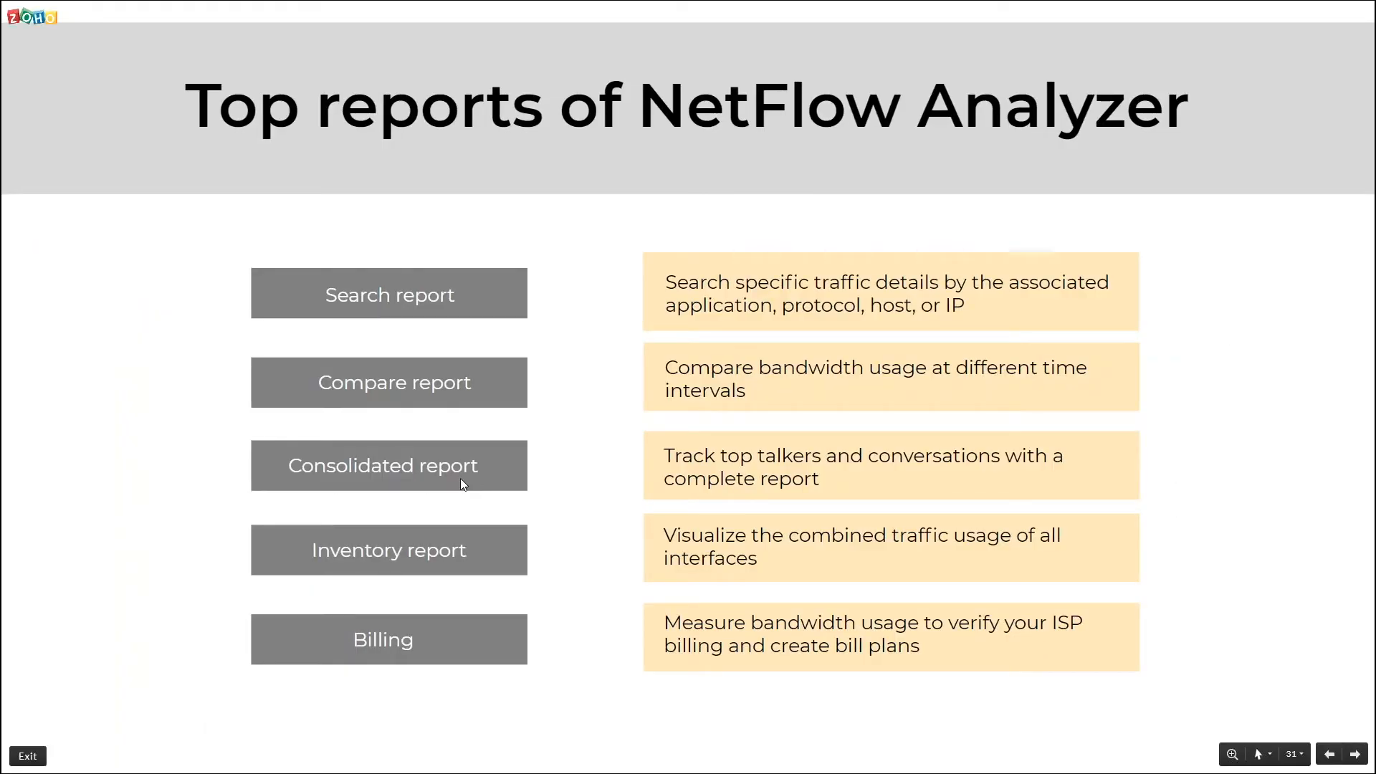
pyautogui.hotkey('alt', 'Tab')
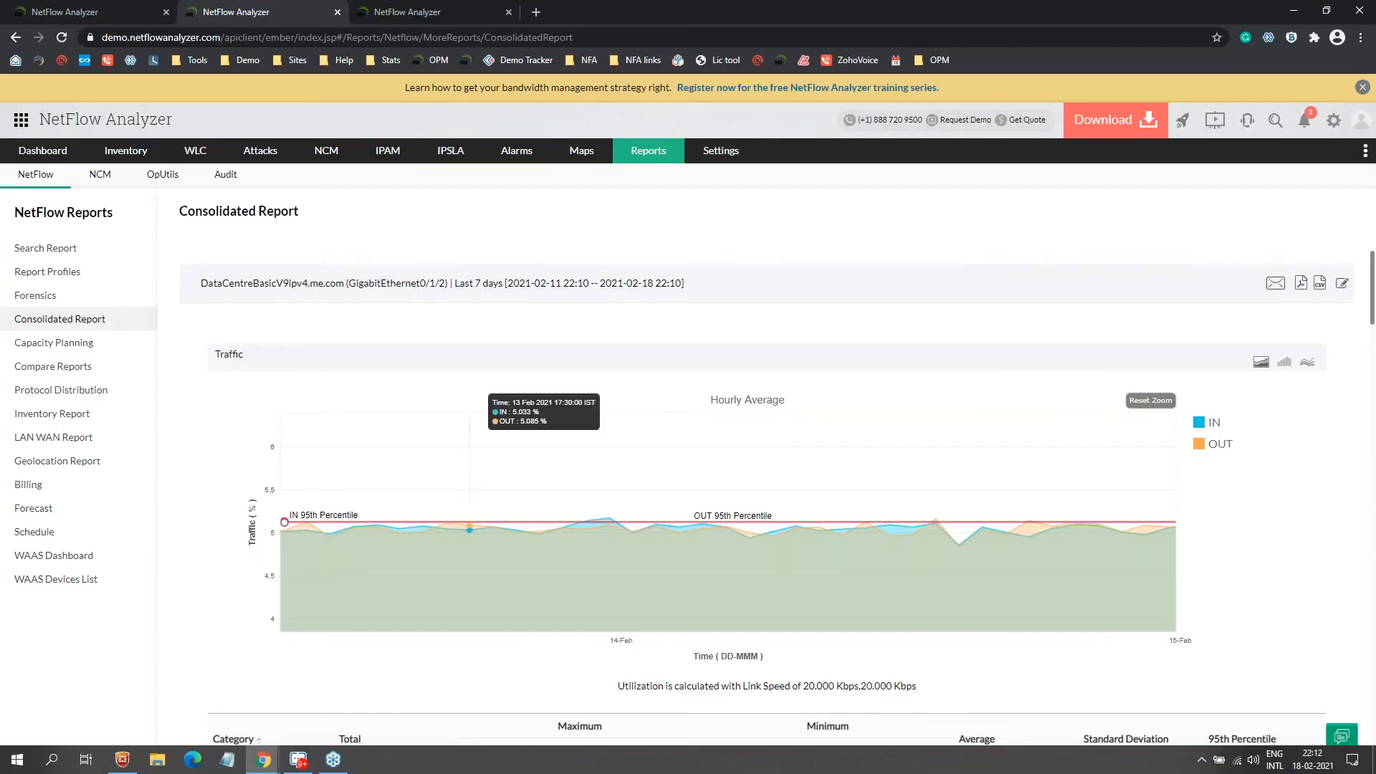
pyautogui.click(68, 421)
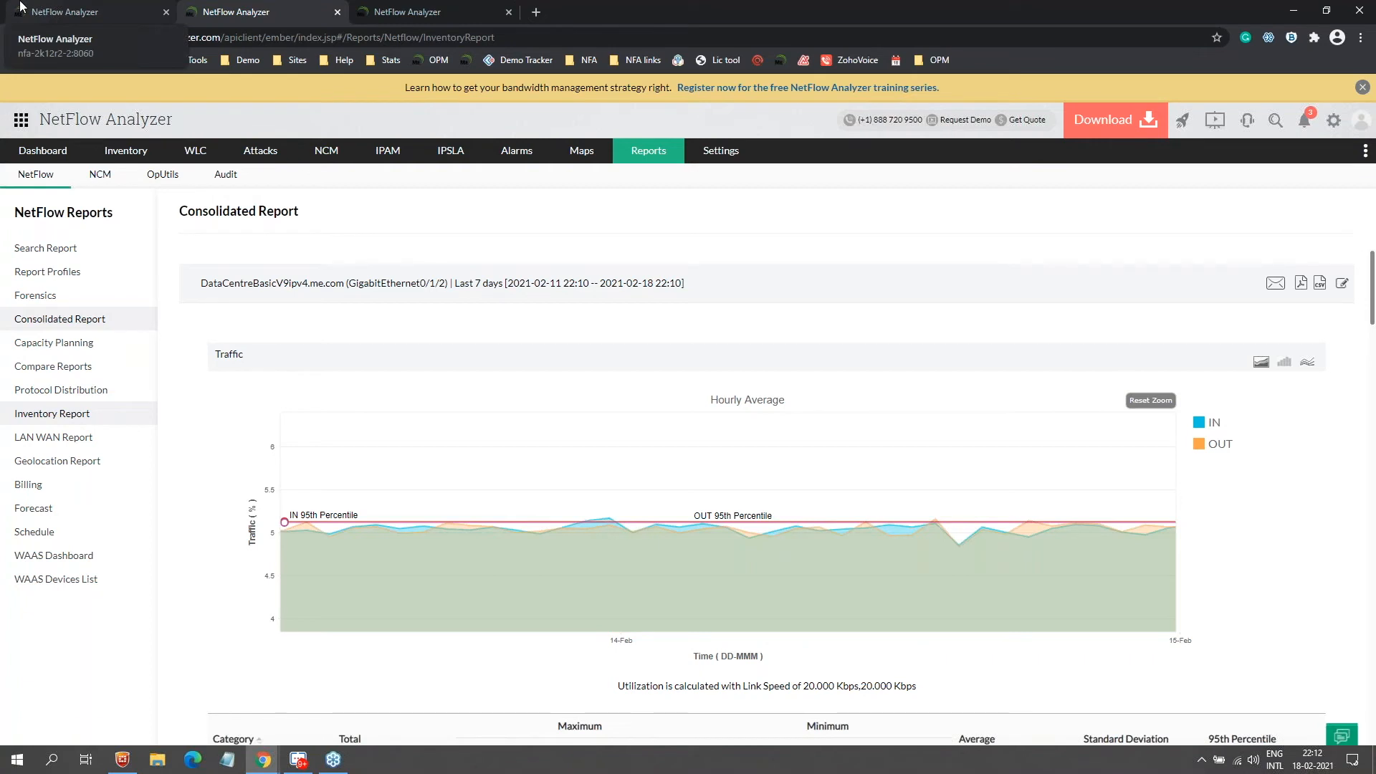
pyautogui.click(267, 276)
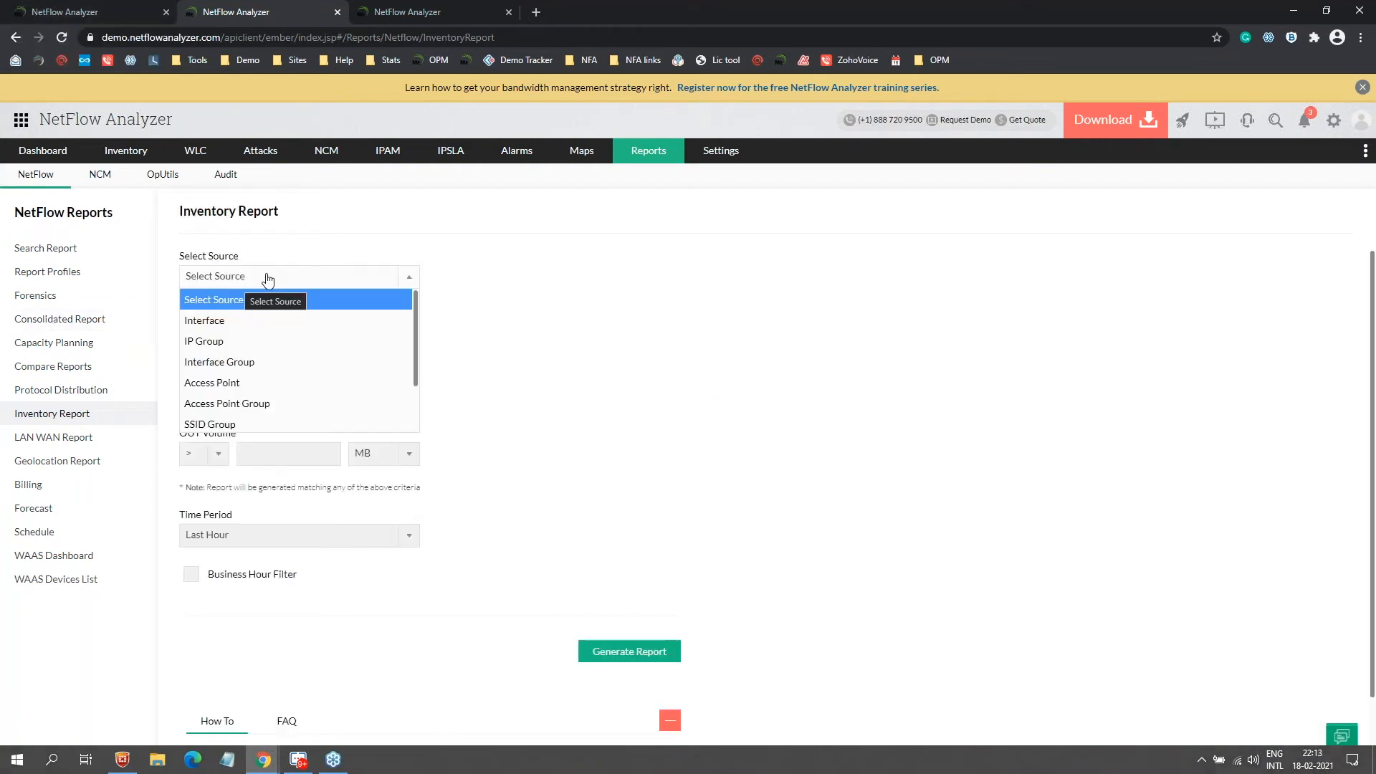
pyautogui.click(215, 321)
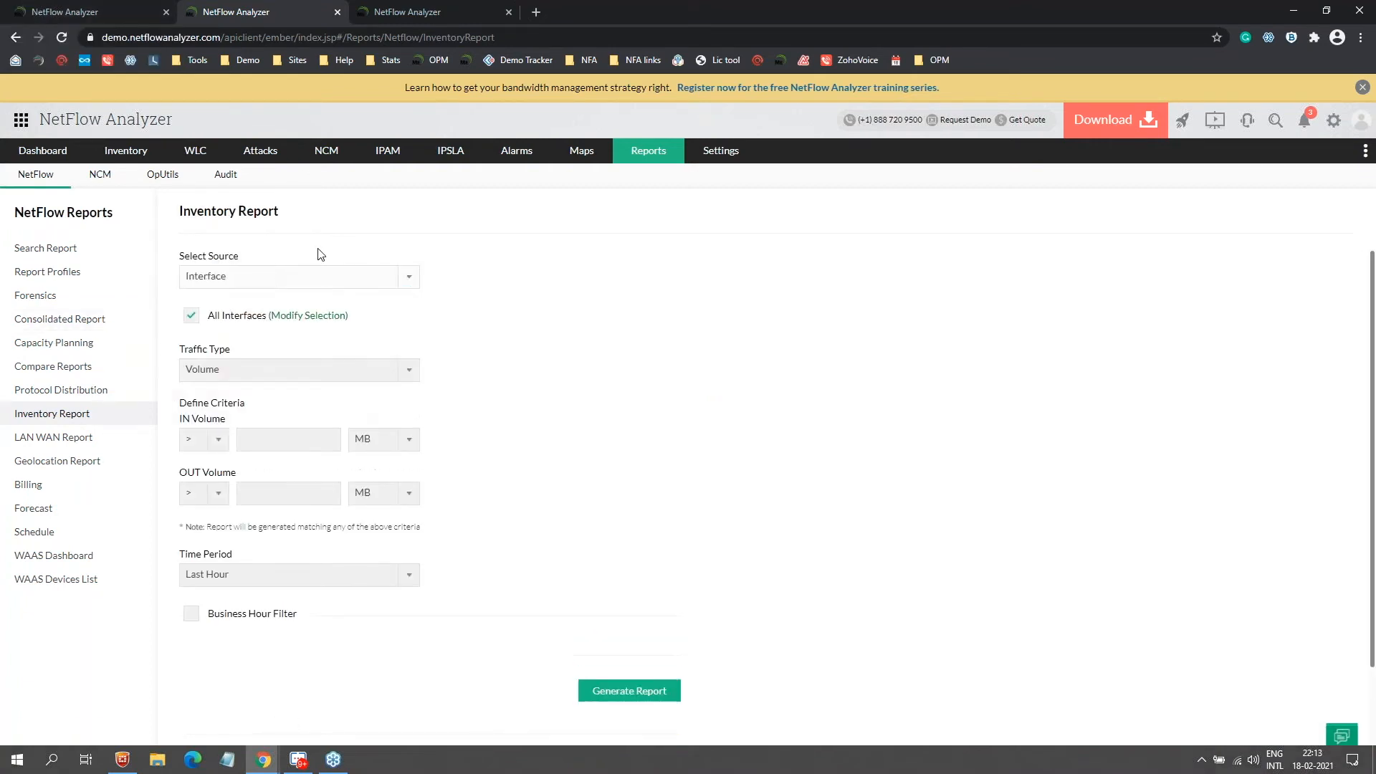
pyautogui.click(210, 370)
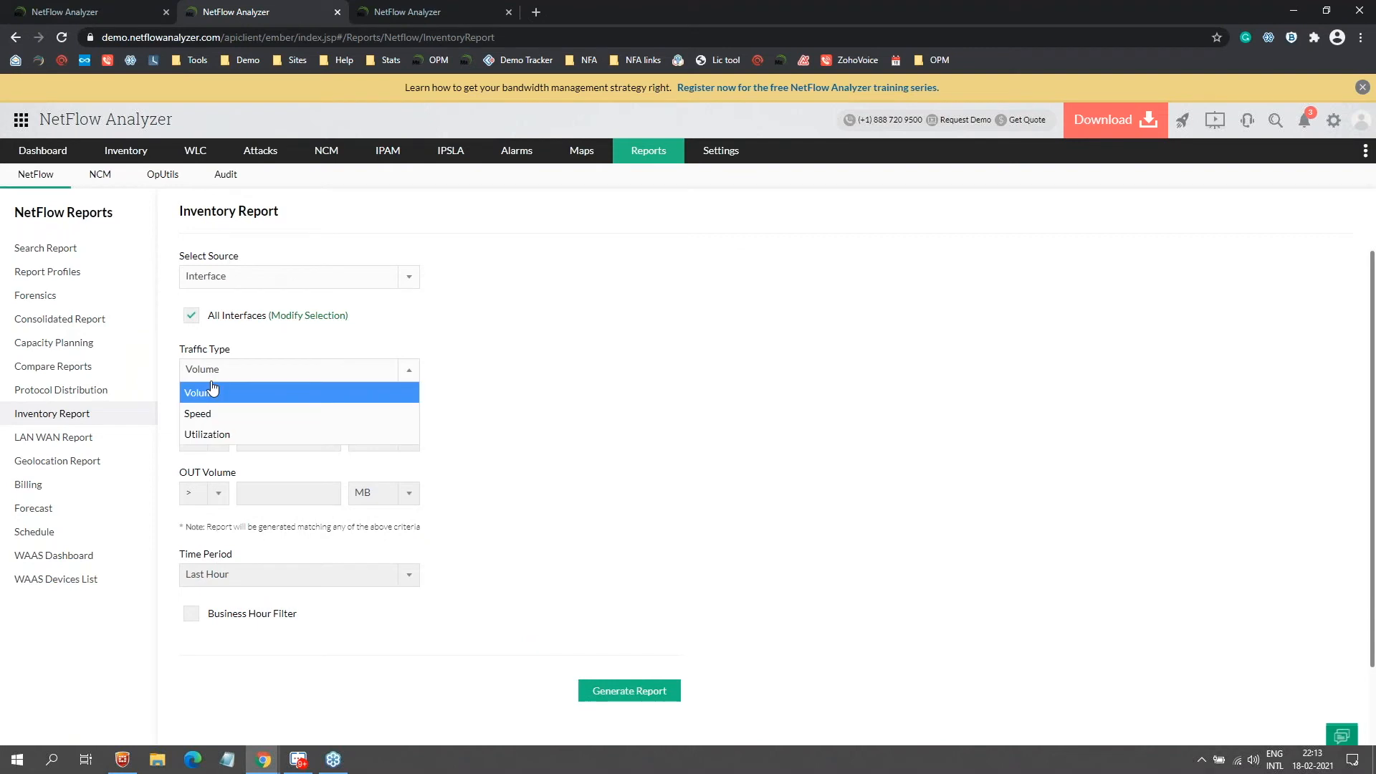
pyautogui.click(215, 437)
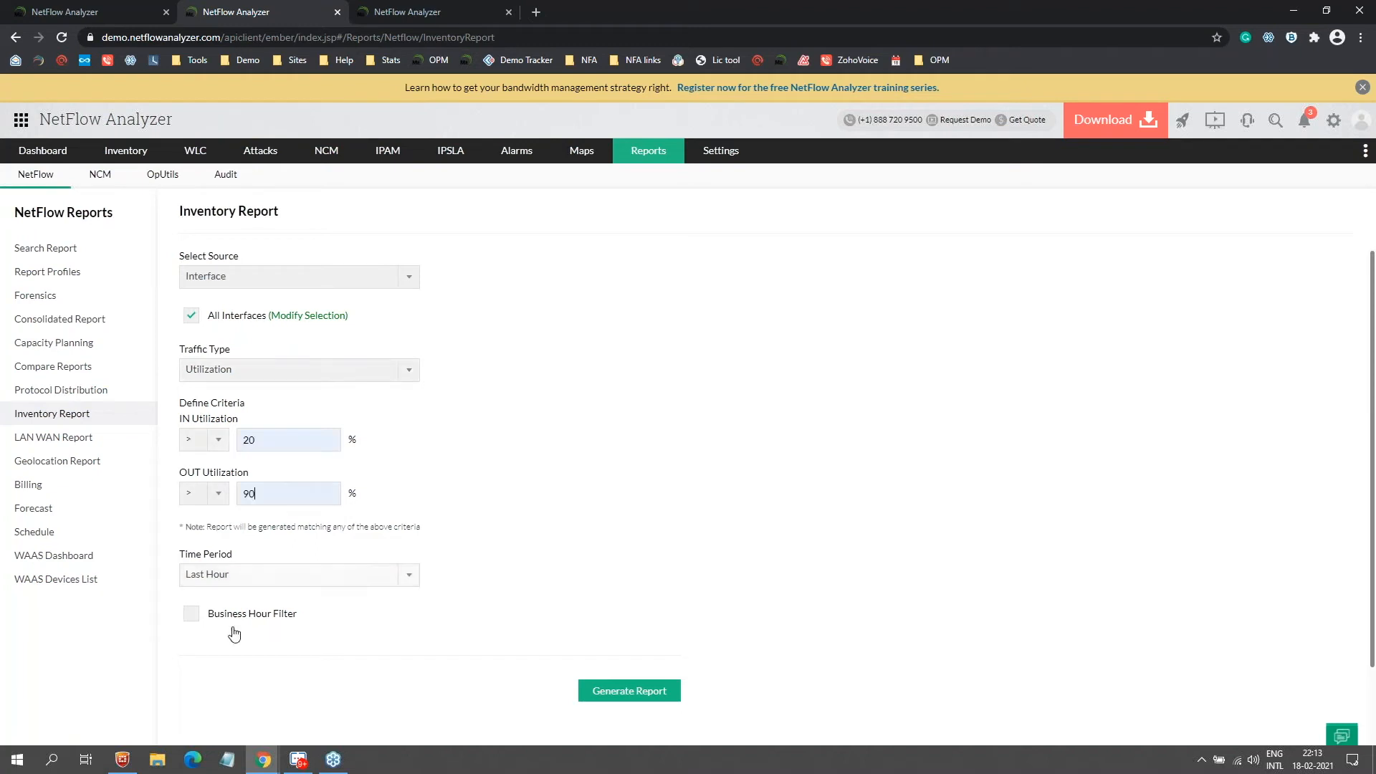
pyautogui.click(208, 574)
pyautogui.click(212, 681)
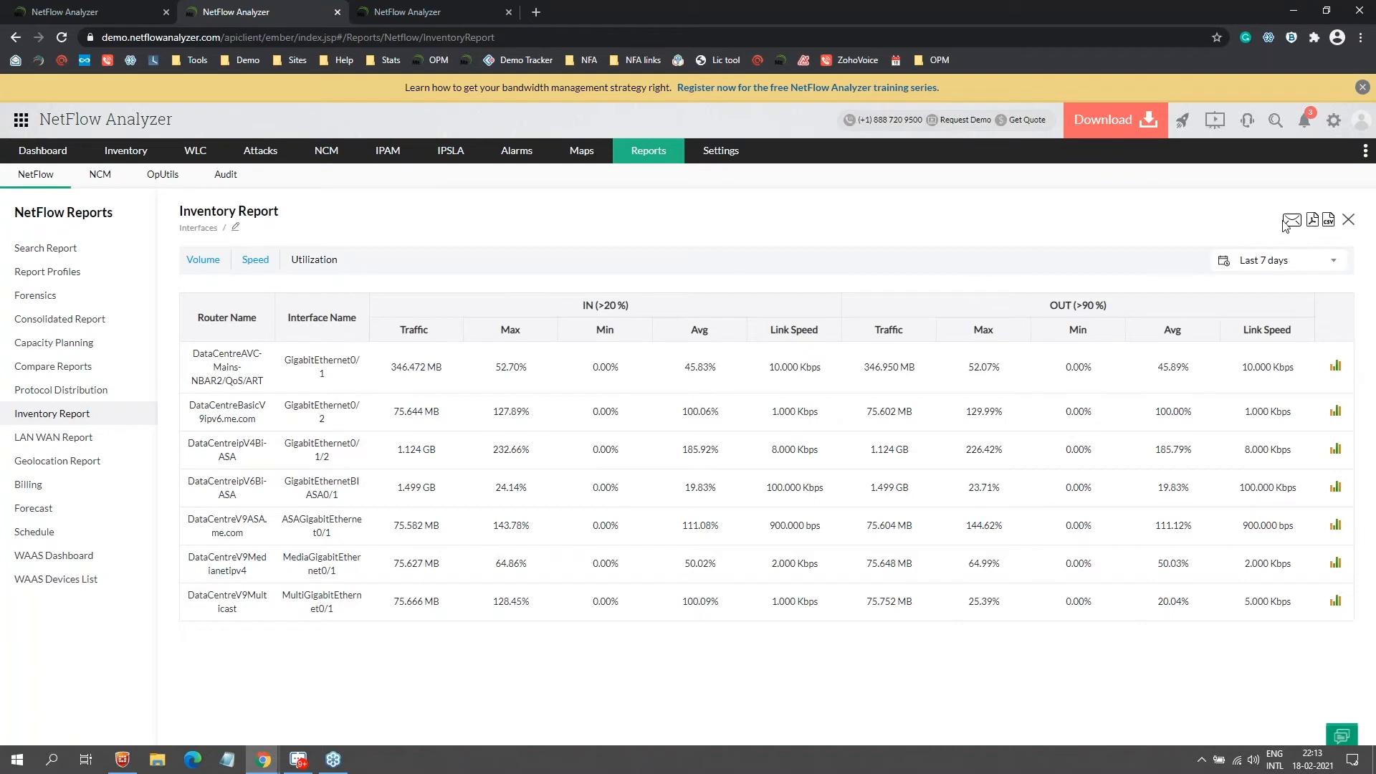
# Step: Close the Inventory Report results with the top-right X
pyautogui.click(1347, 226)
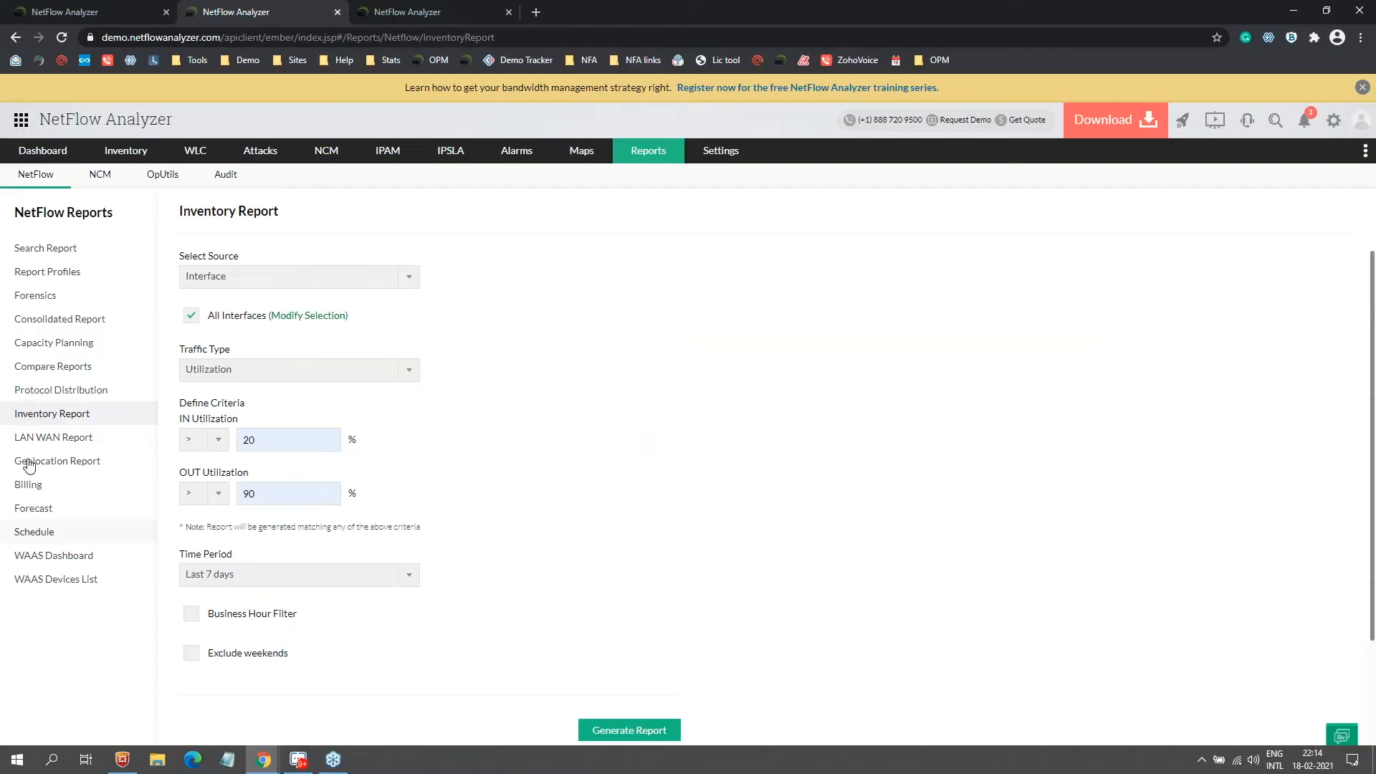
# Step: Start a new volume-based bill plan with USD as the currency
pyautogui.click(61, 488)
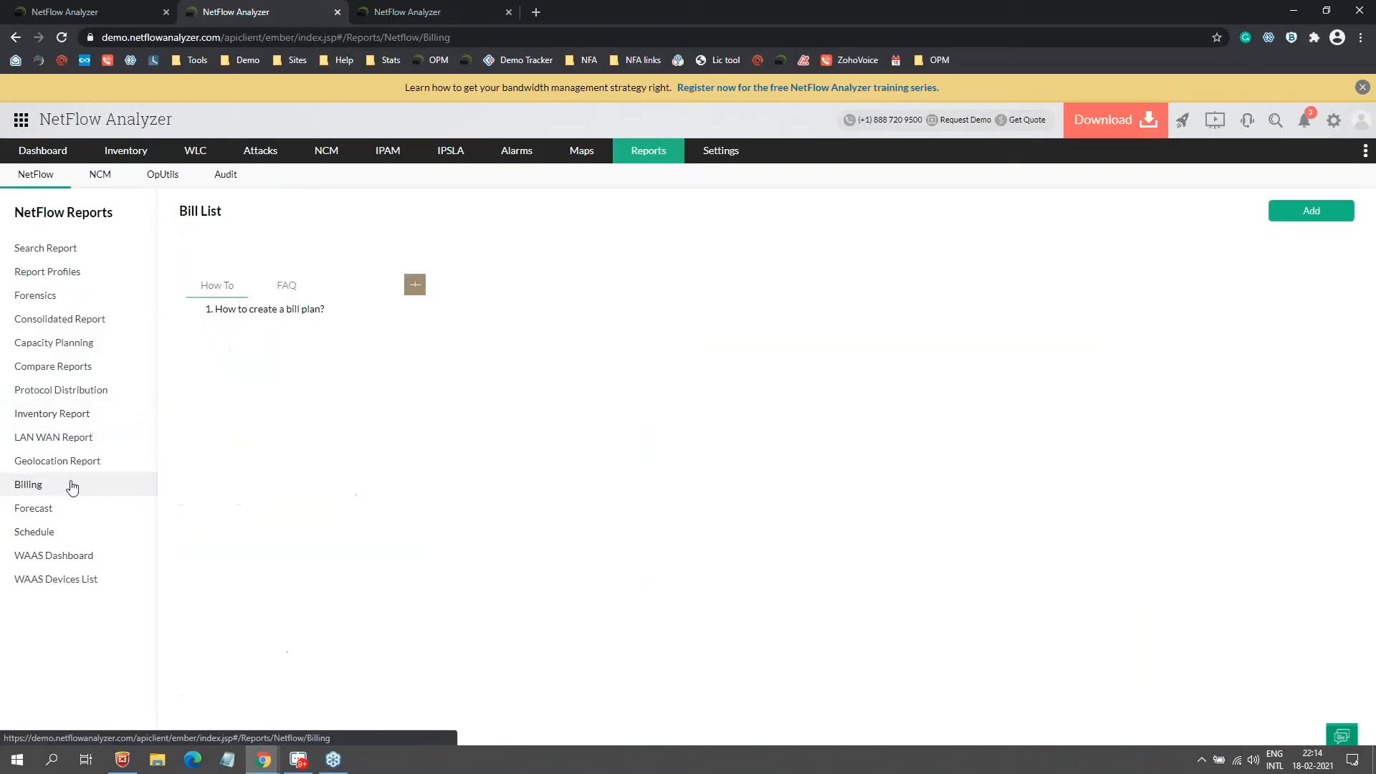
pyautogui.click(1313, 214)
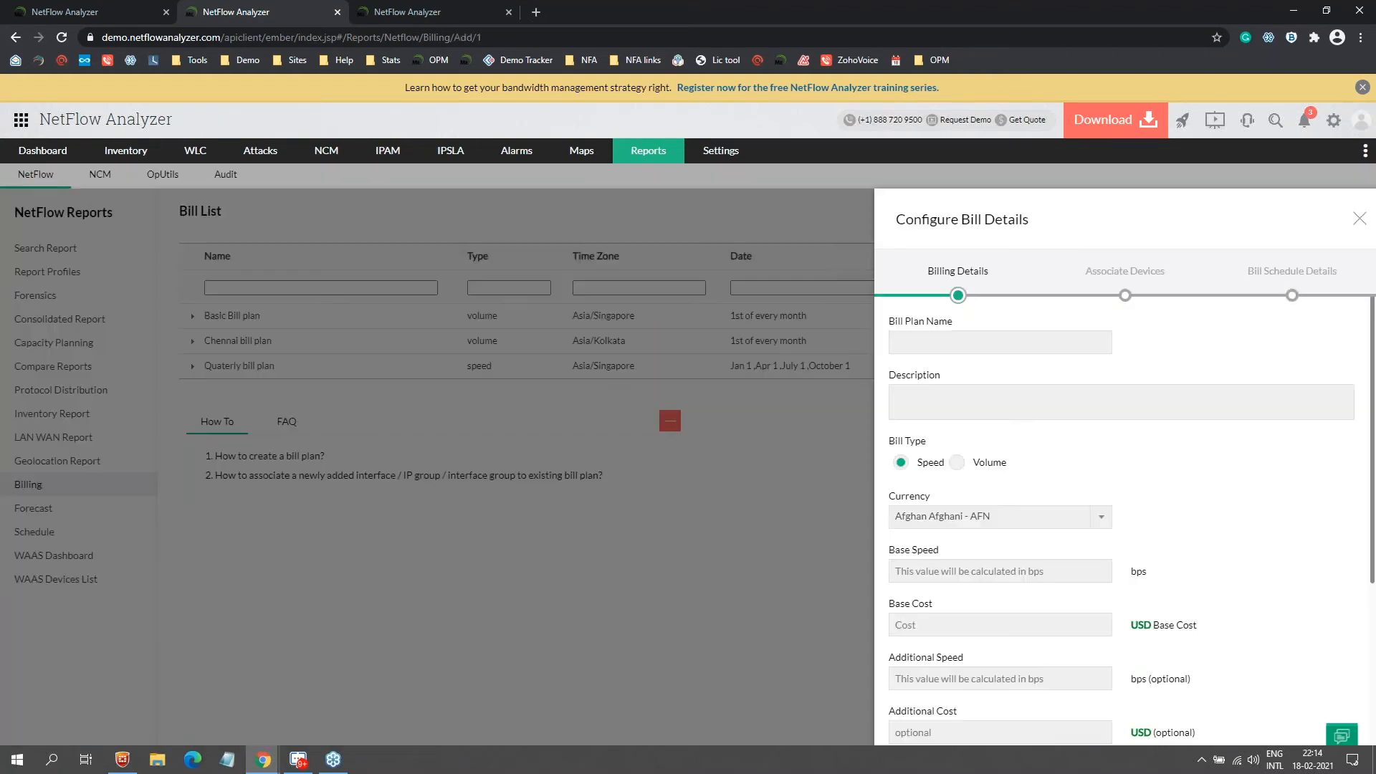
pyautogui.click(957, 466)
pyautogui.click(977, 526)
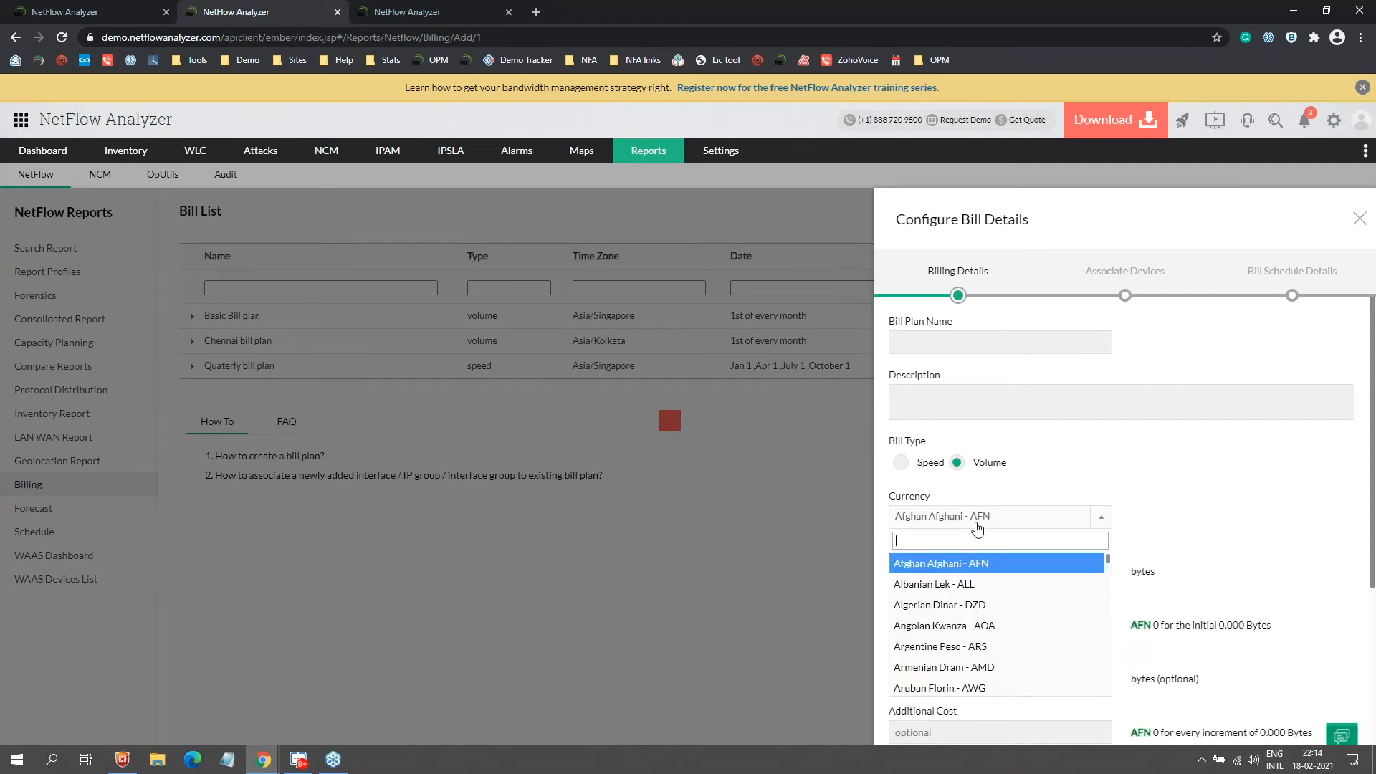
pyautogui.write('usd')
pyautogui.press('Return')
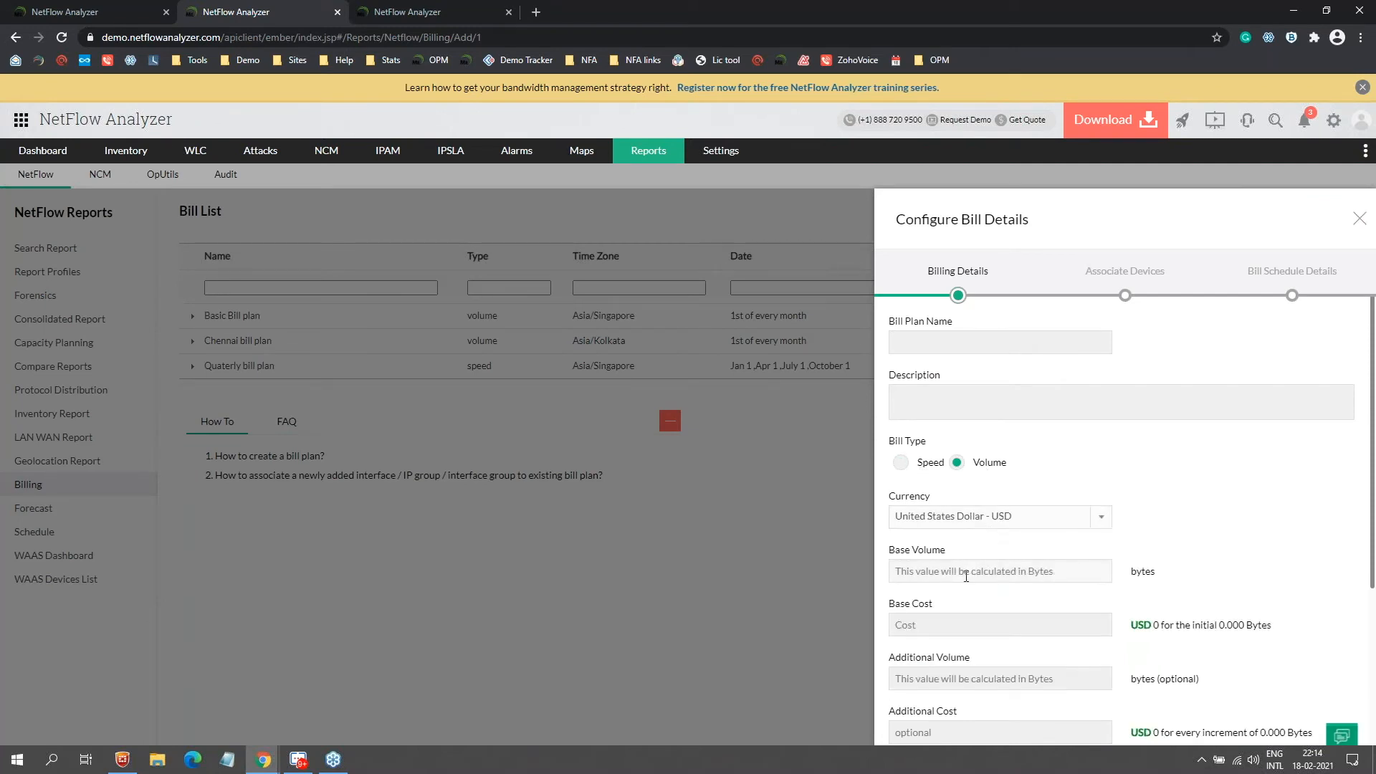
pyautogui.click(966, 575)
pyautogui.press('Down')
pyautogui.press('Down')
pyautogui.press('Return')
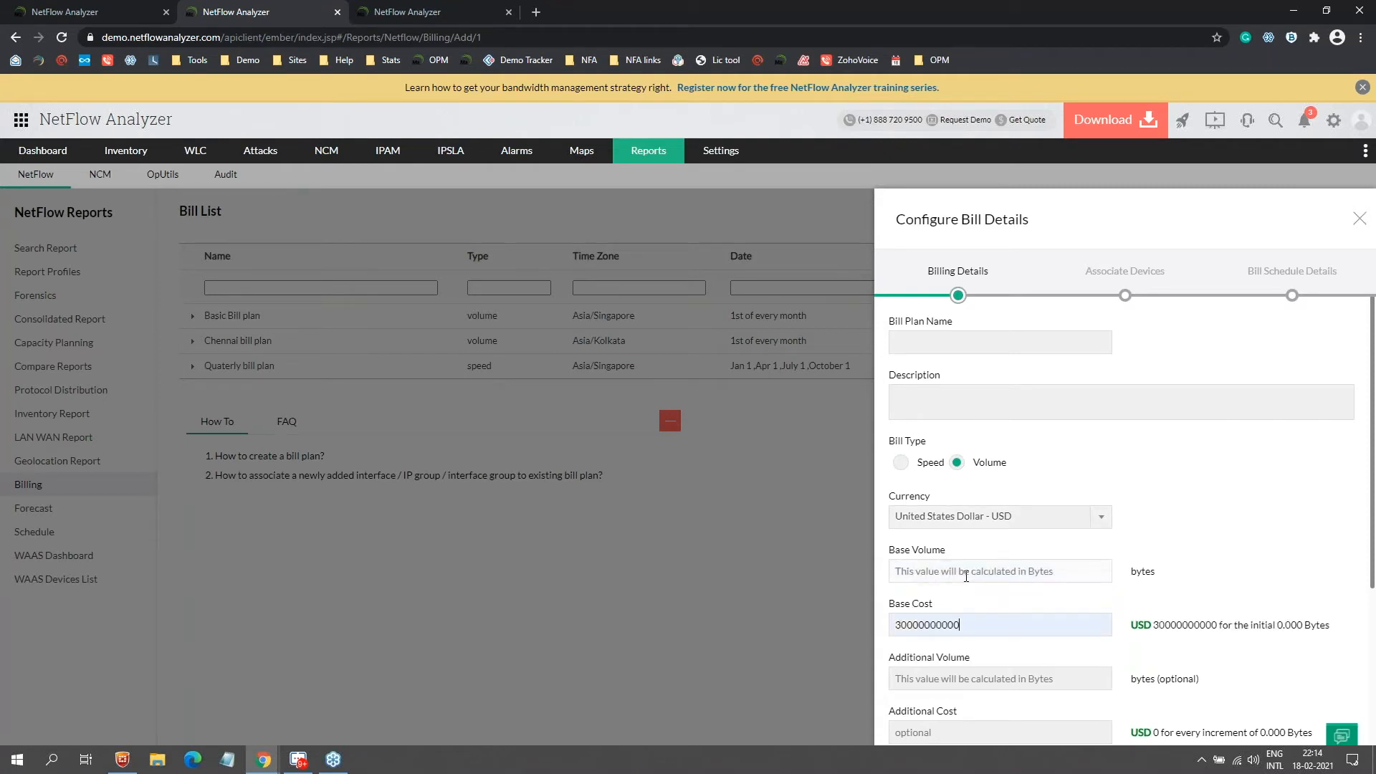
pyautogui.click(966, 576)
pyautogui.click(1034, 627)
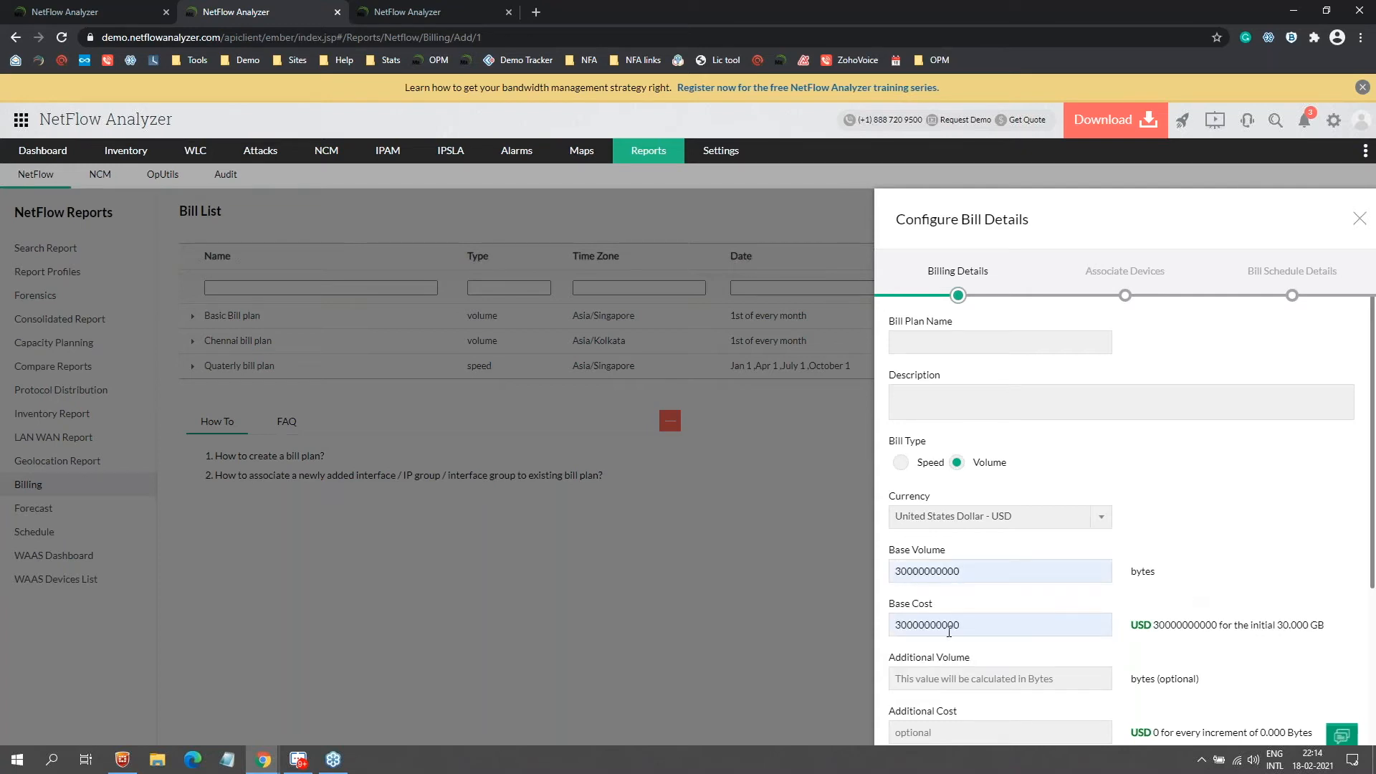
pyautogui.write('100')
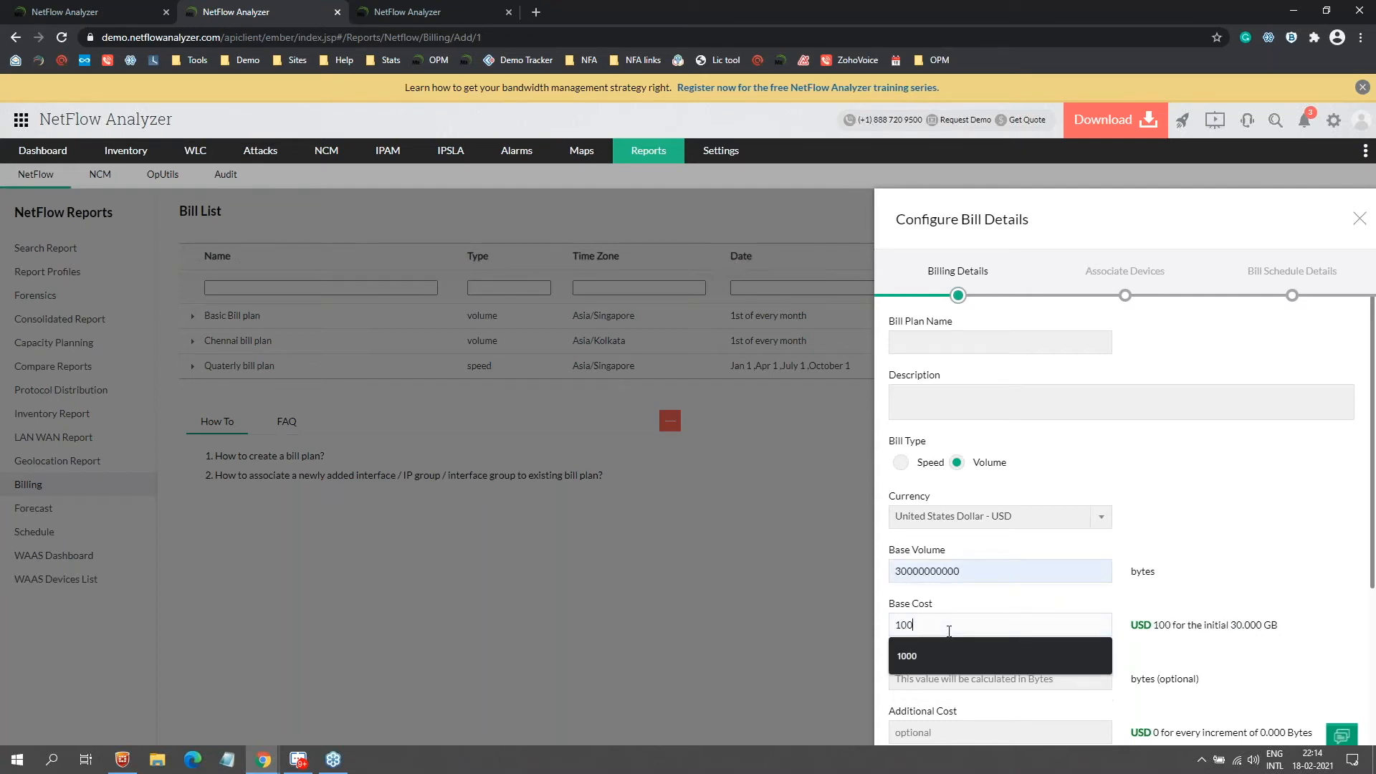
pyautogui.press('Escape')
pyautogui.press('Tab')
pyautogui.click(1175, 612)
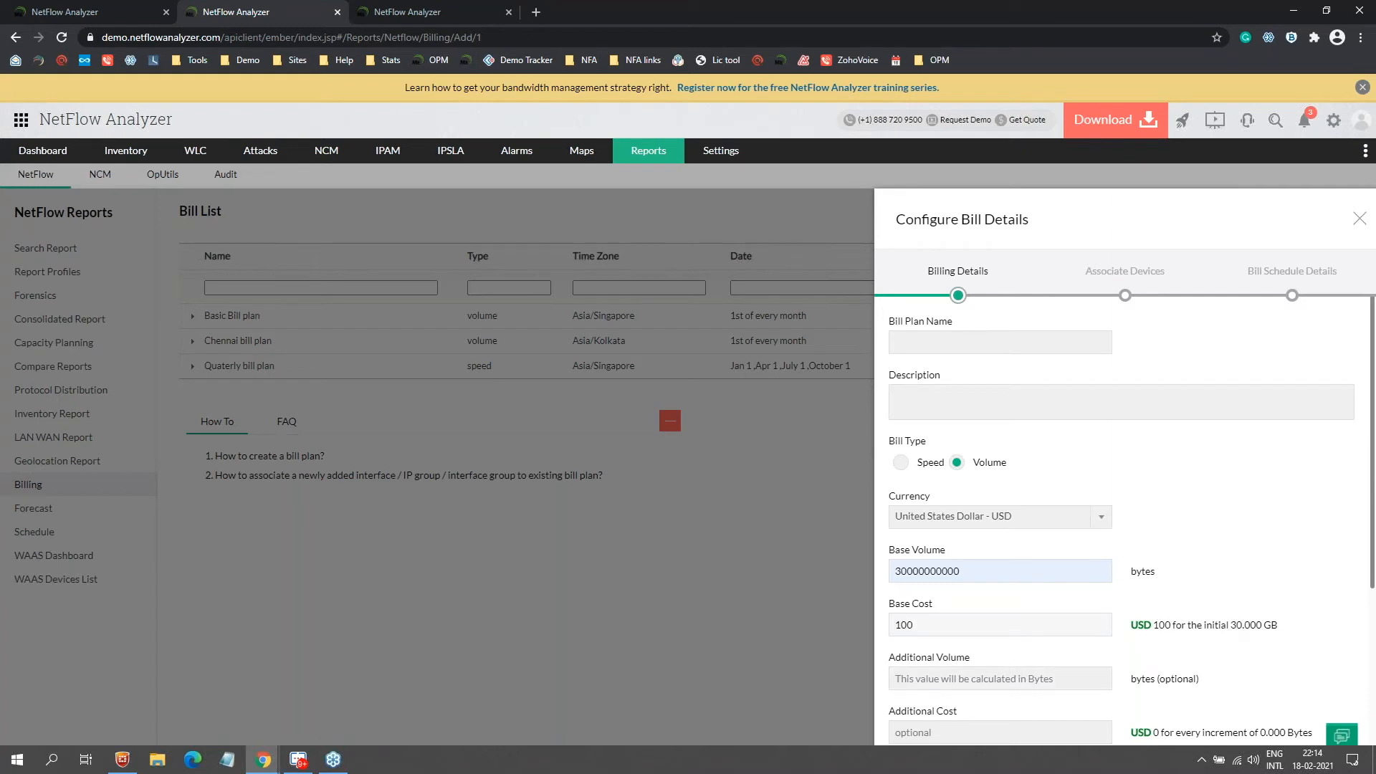
pyautogui.scroll(-3, 1023, 517)
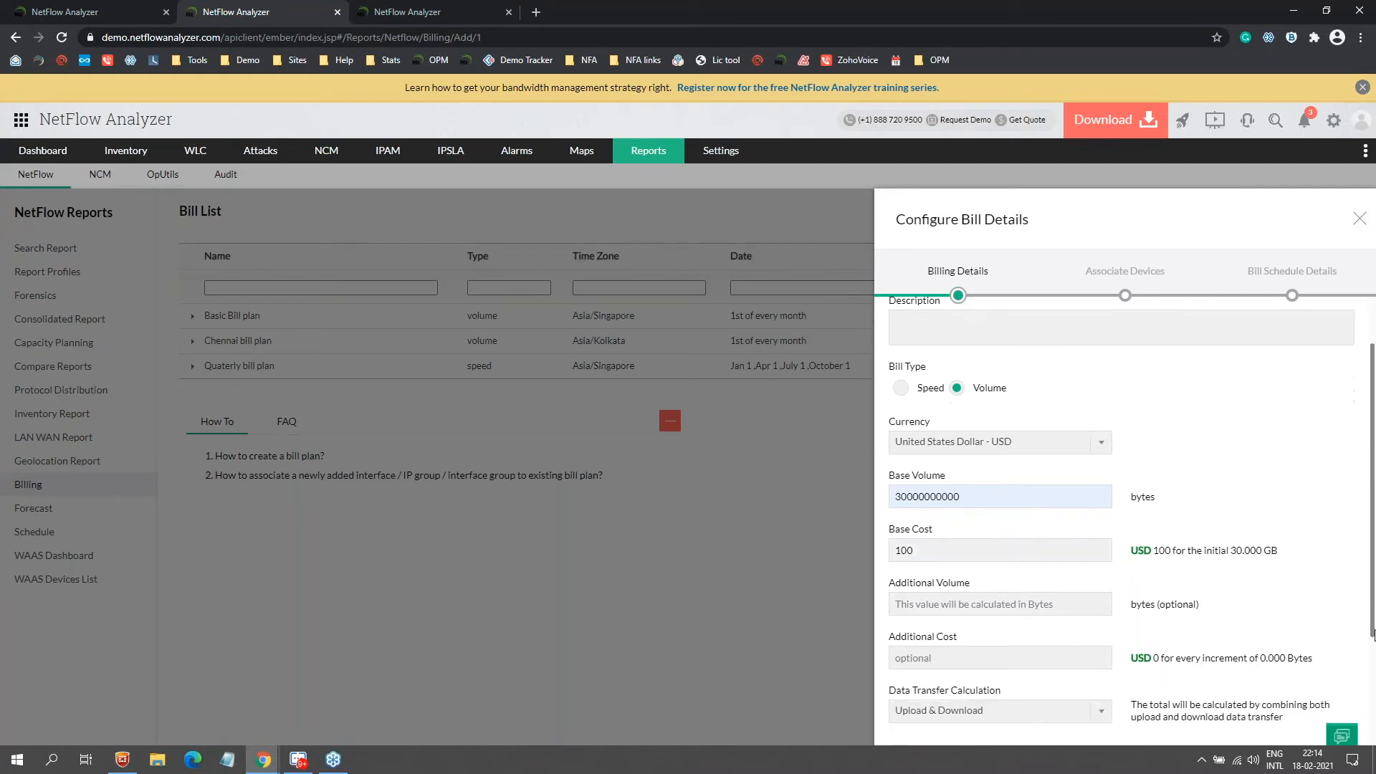
pyautogui.click(1018, 488)
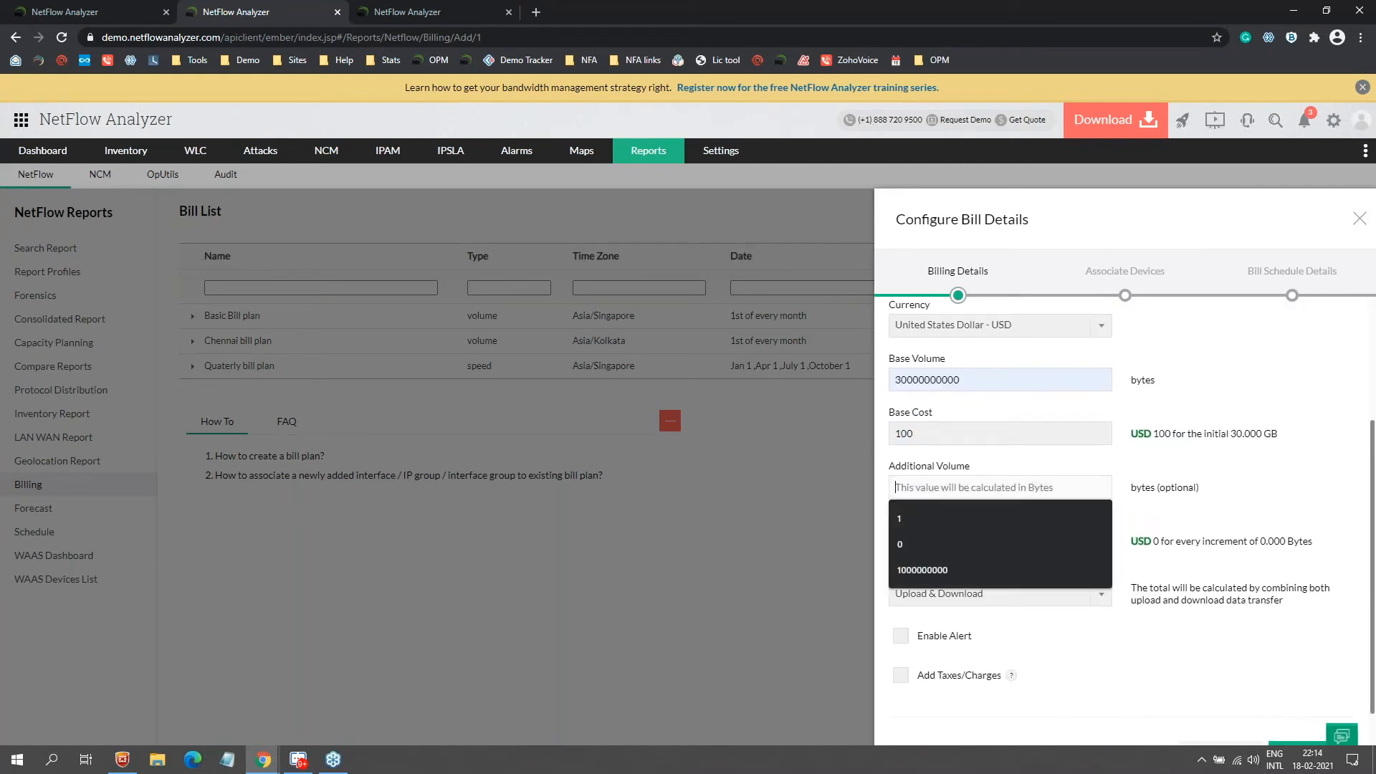
pyautogui.click(1004, 513)
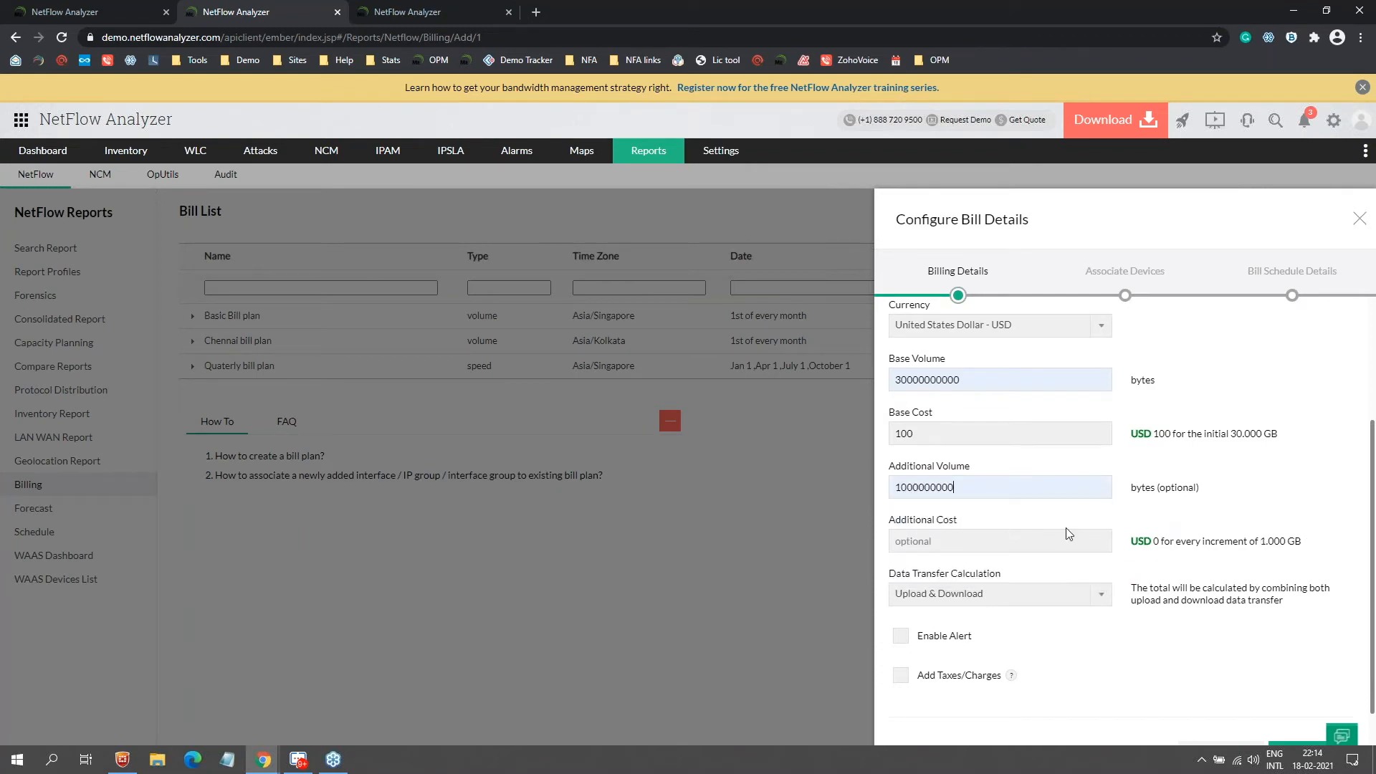
pyautogui.click(973, 543)
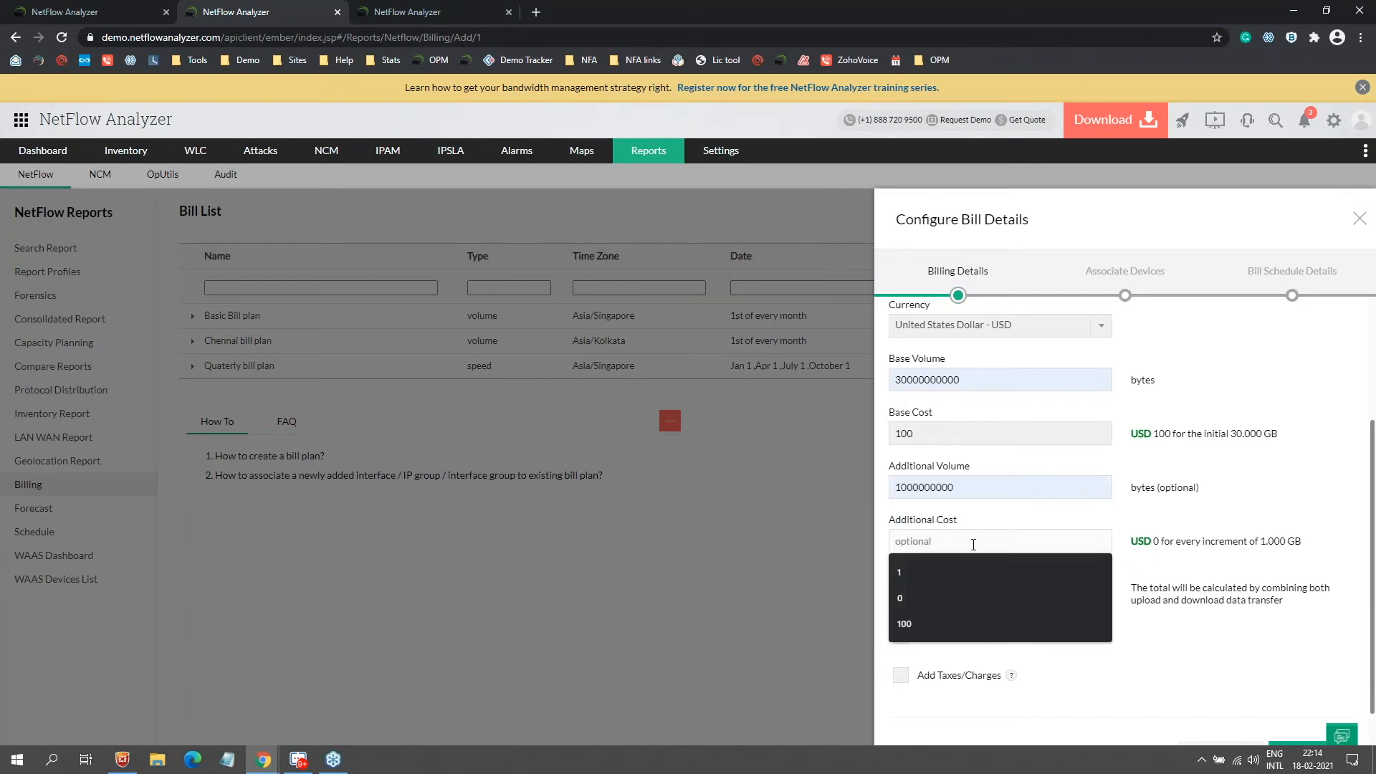
pyautogui.write('10')
pyautogui.press('BackSpace')
pyautogui.write('5')
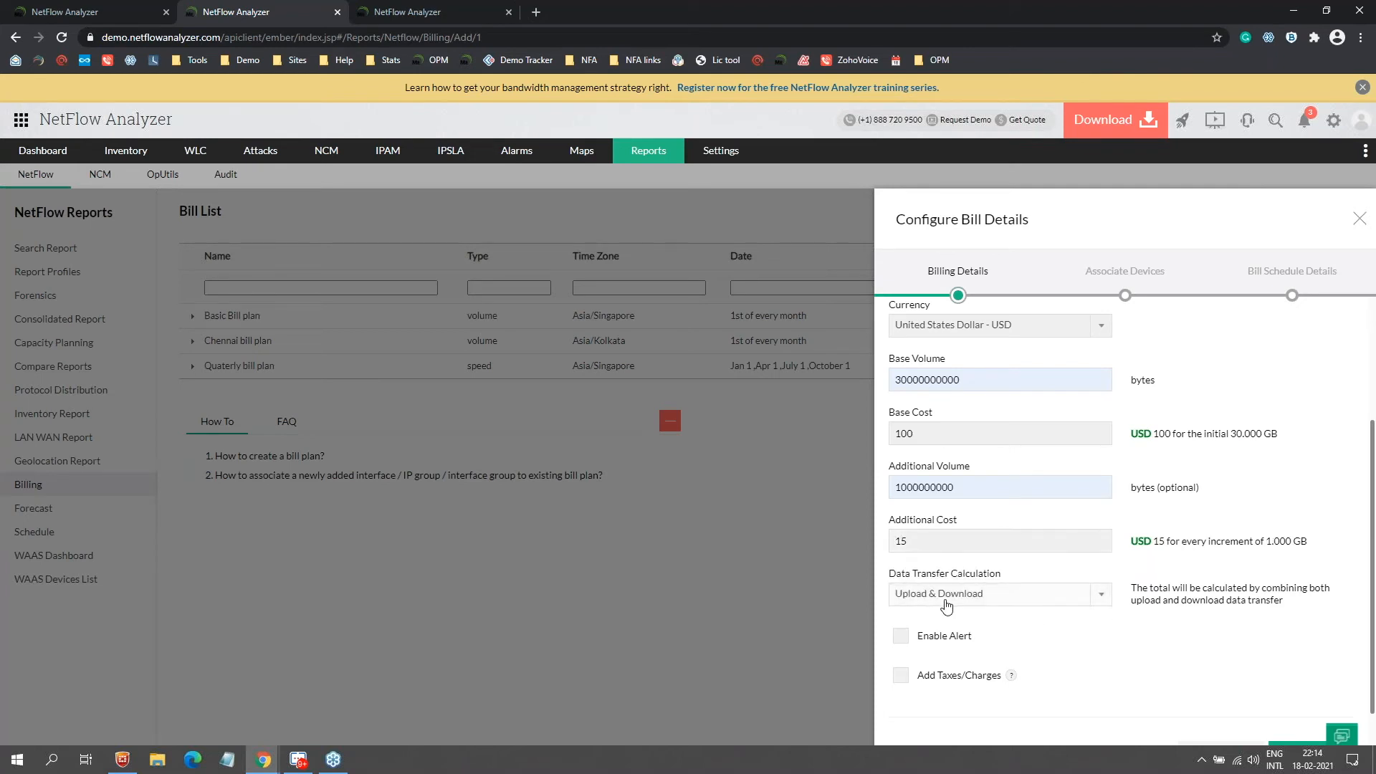
# Step: Enable data transfer alerts at 80% and turn on taxes and charges
pyautogui.click(922, 641)
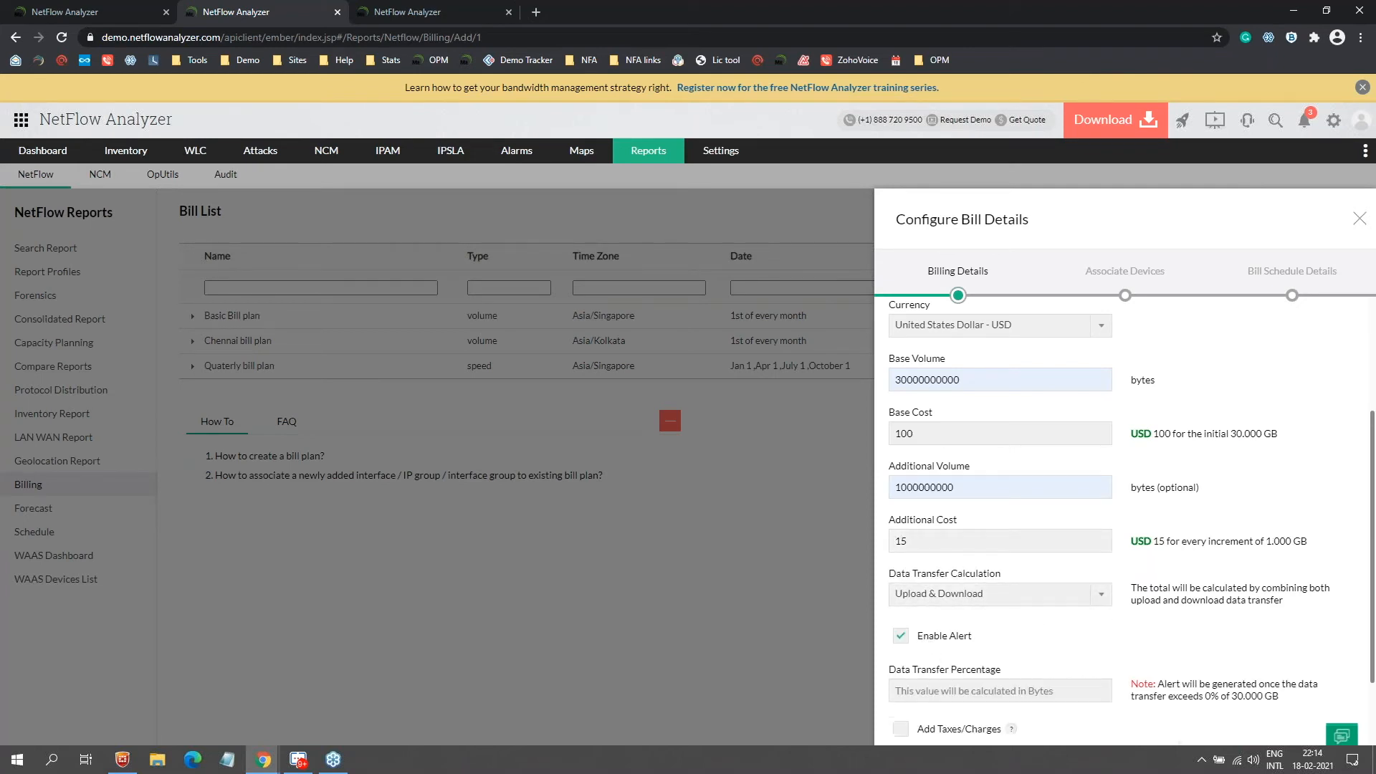
pyautogui.scroll(-2, 924, 616)
pyautogui.click(930, 592)
pyautogui.click(930, 591)
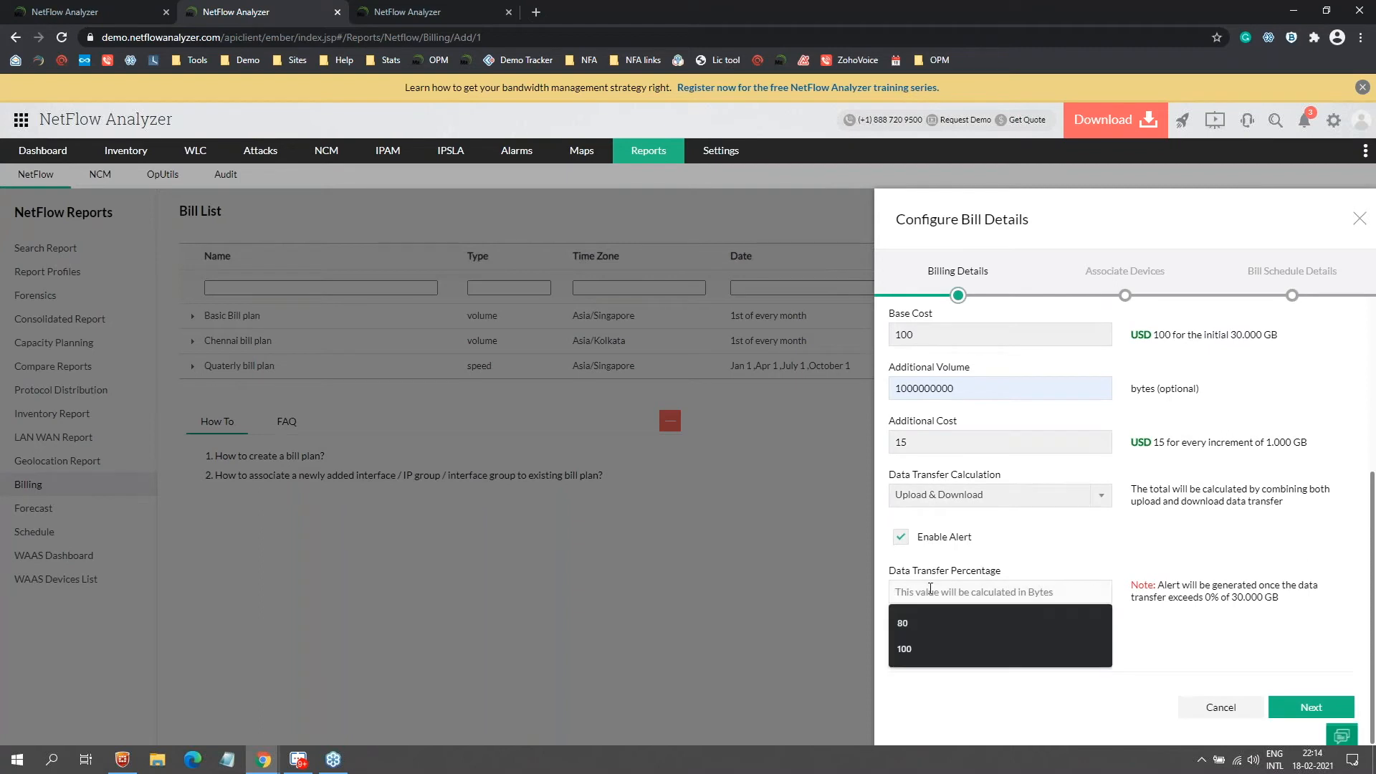
pyautogui.write('80')
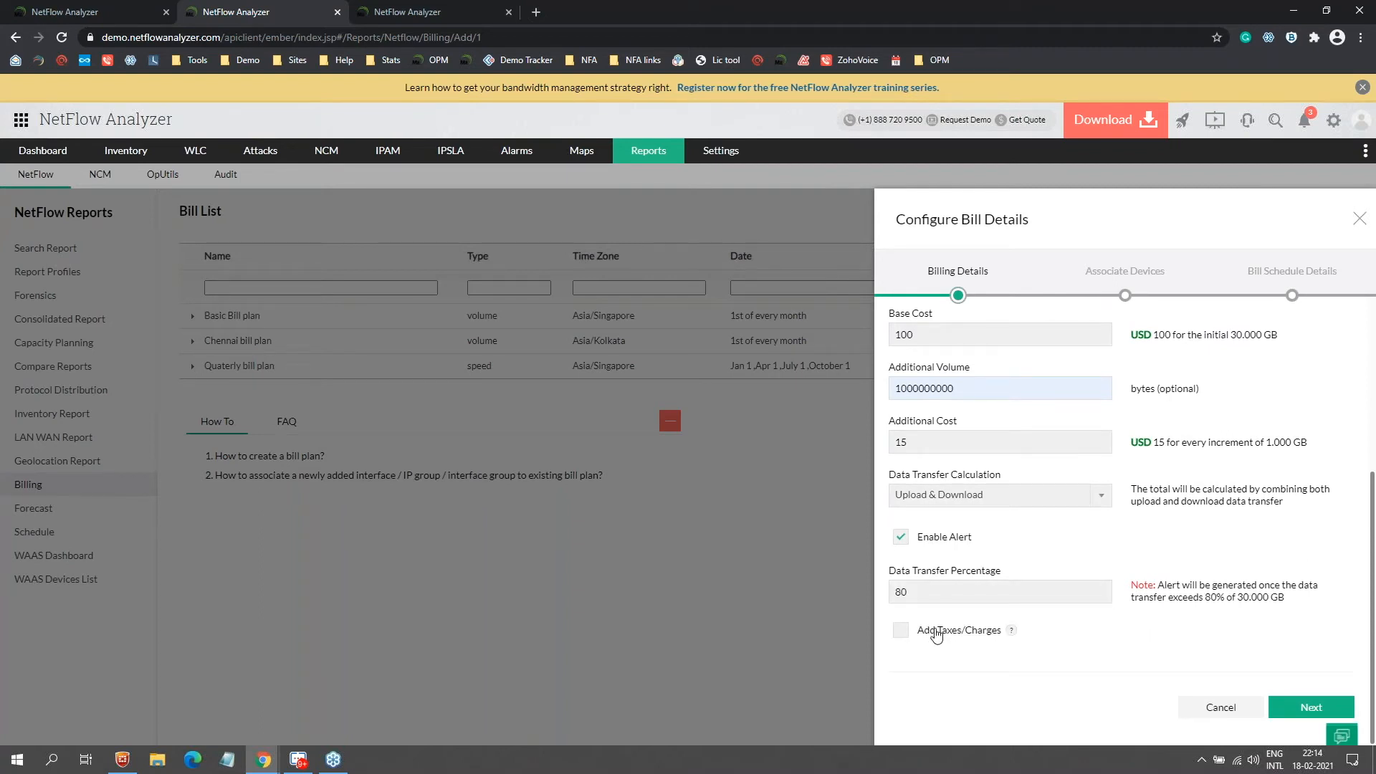
pyautogui.click(941, 638)
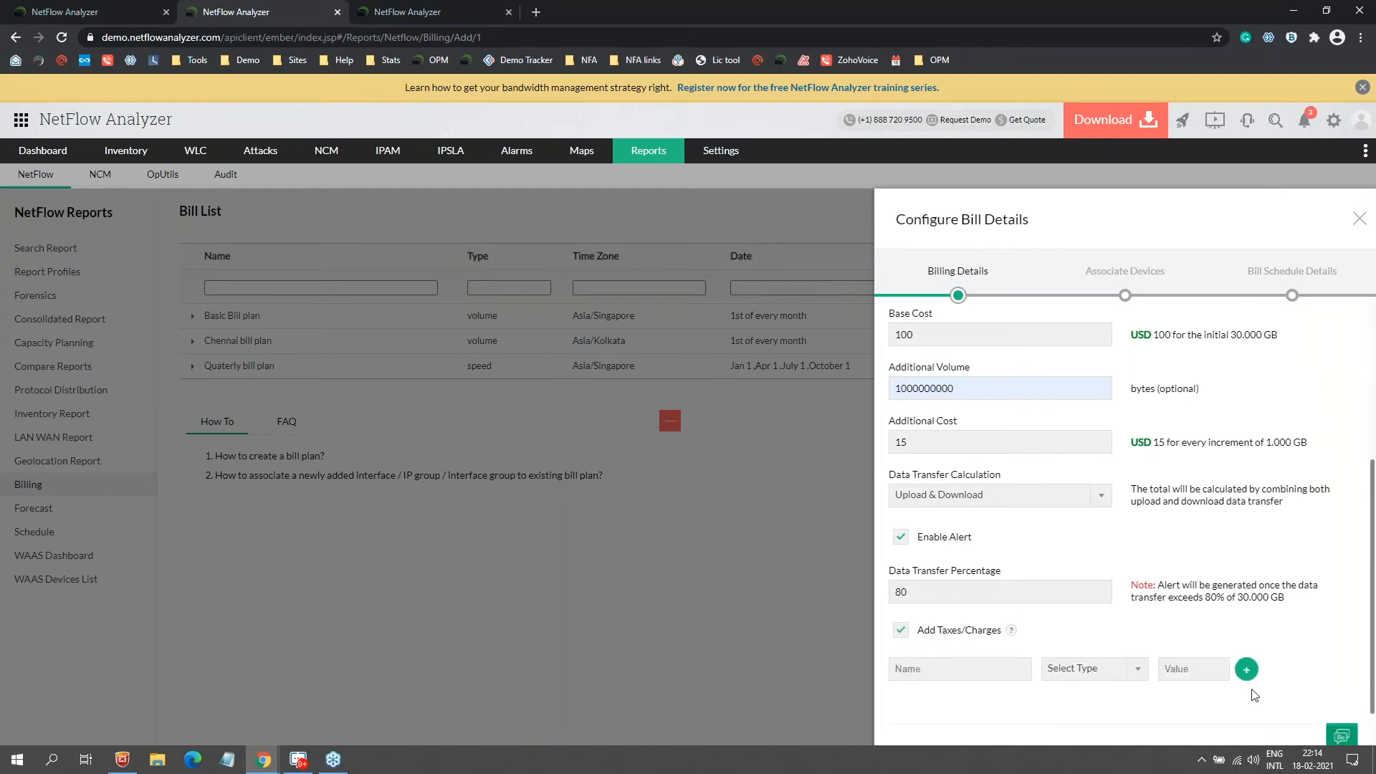
pyautogui.scroll(-1, 1211, 739)
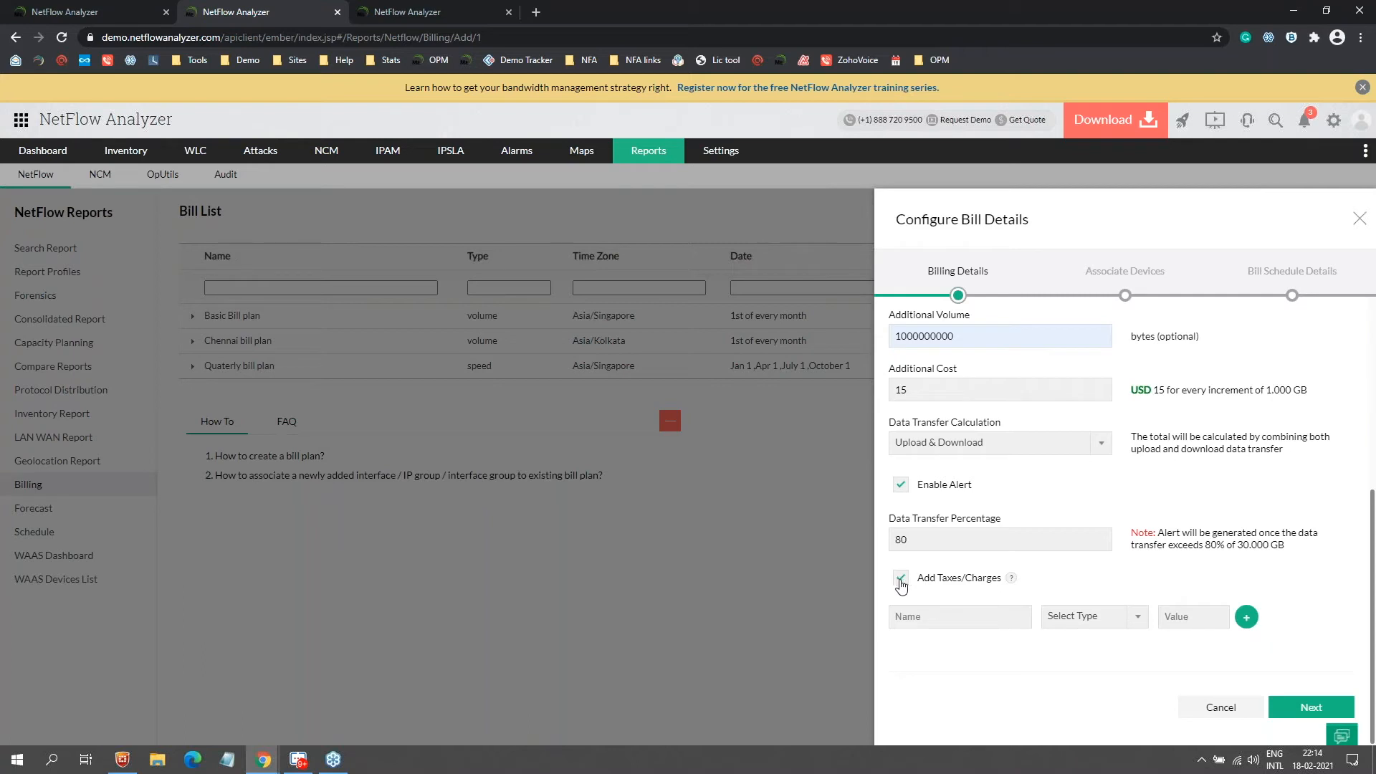
pyautogui.scroll(6, 926, 573)
# Step: Name the bill plan 'billname' and continue to the Associate Devices step
pyautogui.click(956, 344)
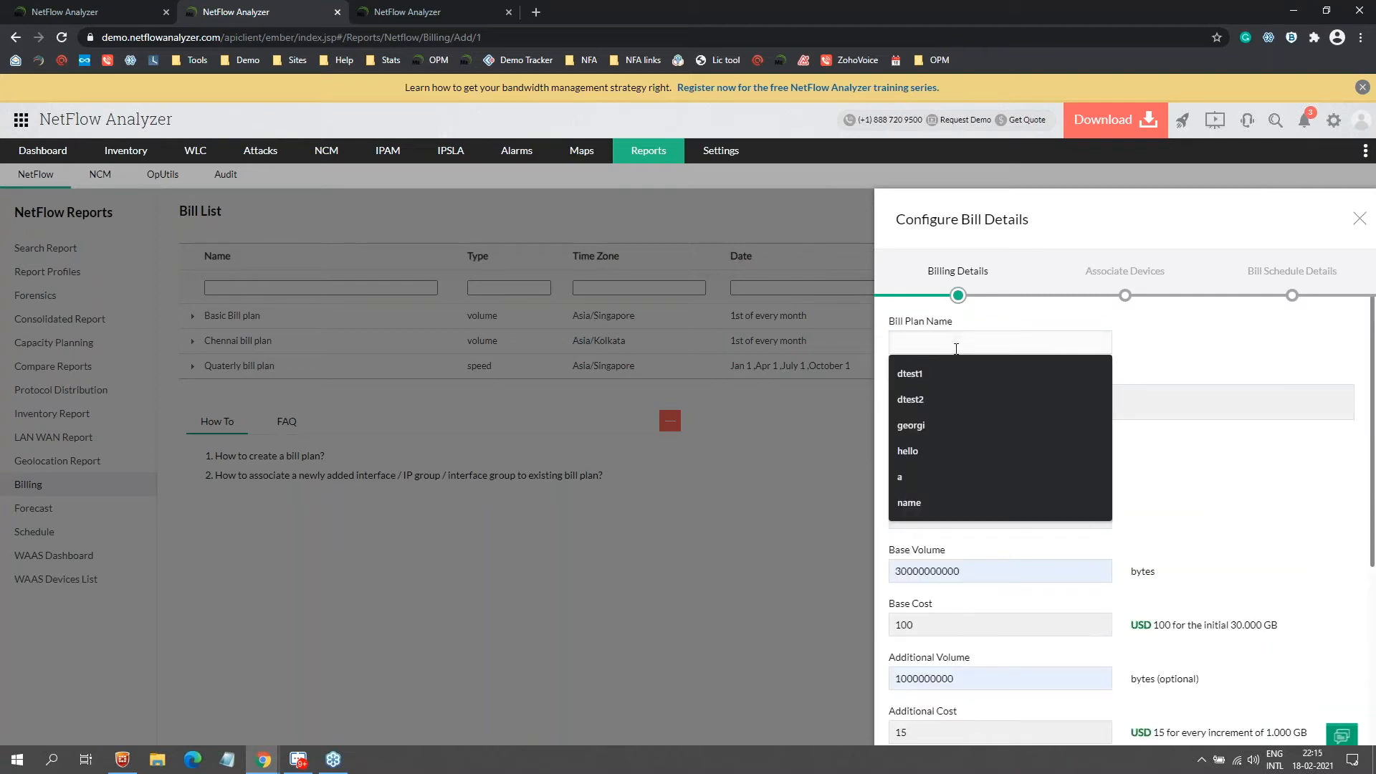
pyautogui.write('billname')
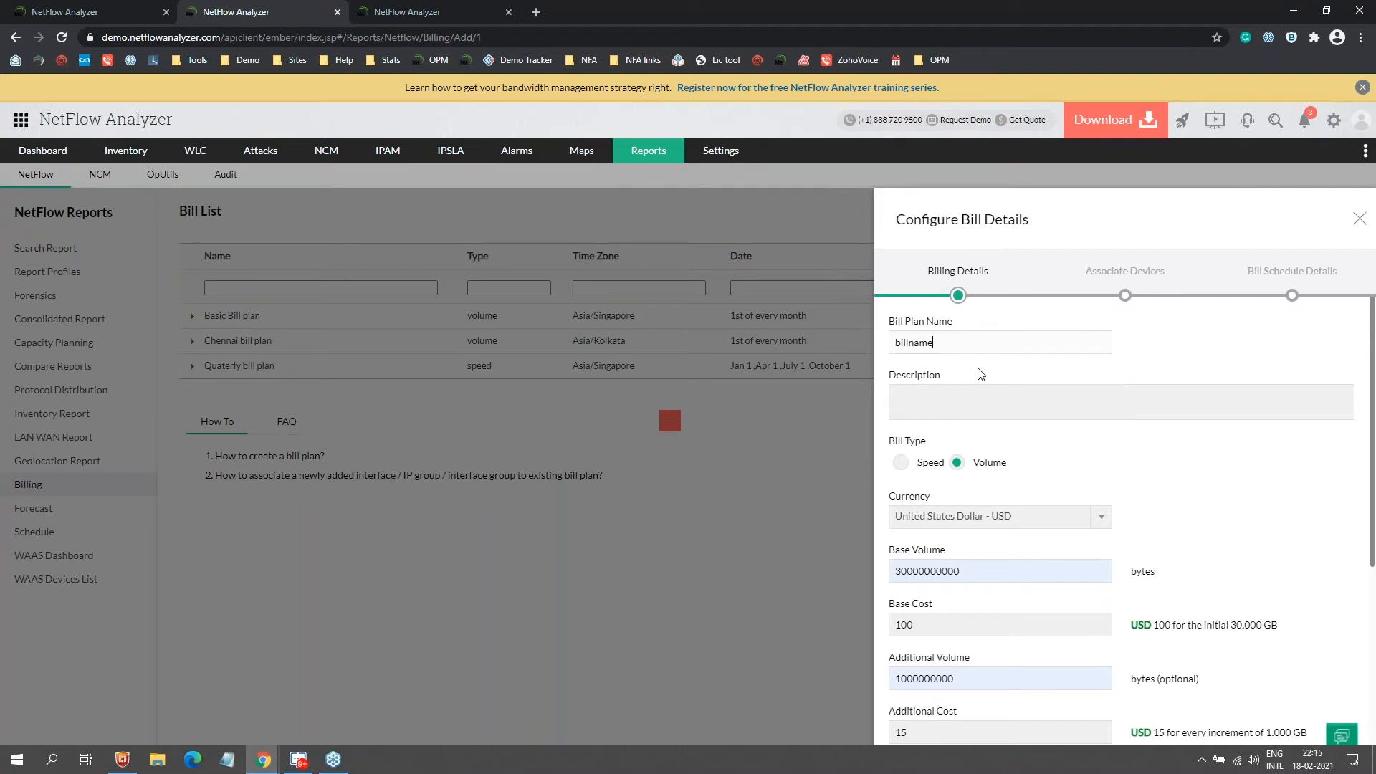
pyautogui.scroll(-5, 980, 374)
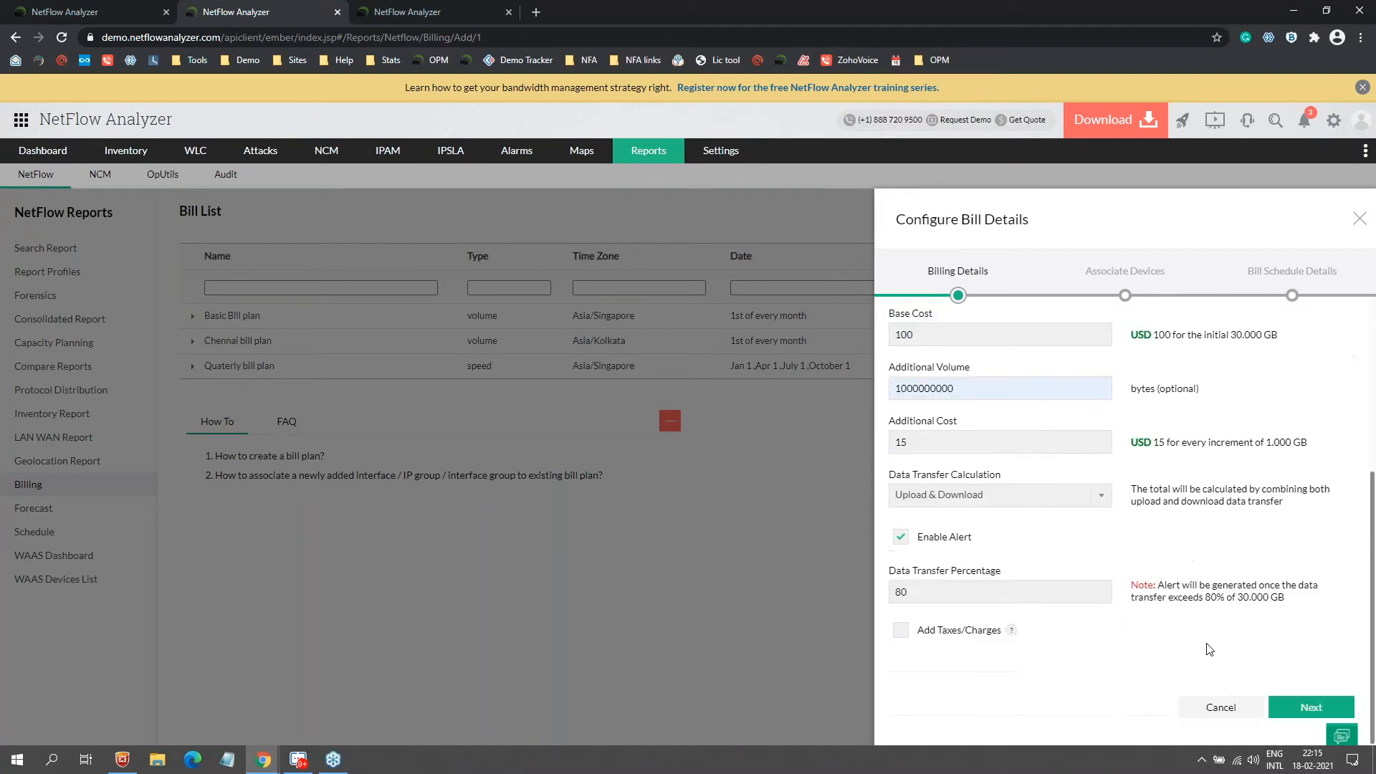
pyautogui.click(1283, 711)
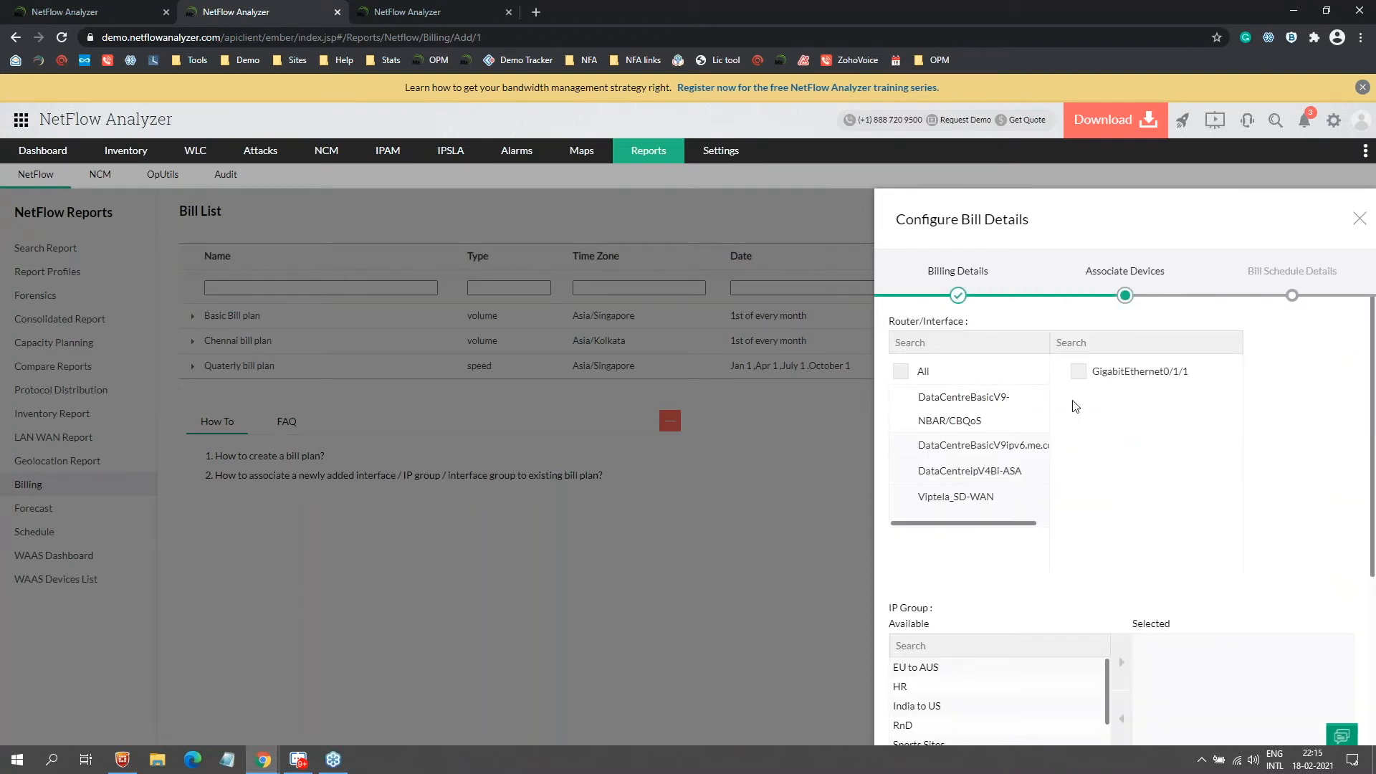
# Step: Include all routers and interfaces in the bill plan and continue to the schedule details
pyautogui.scroll(-4, 1078, 416)
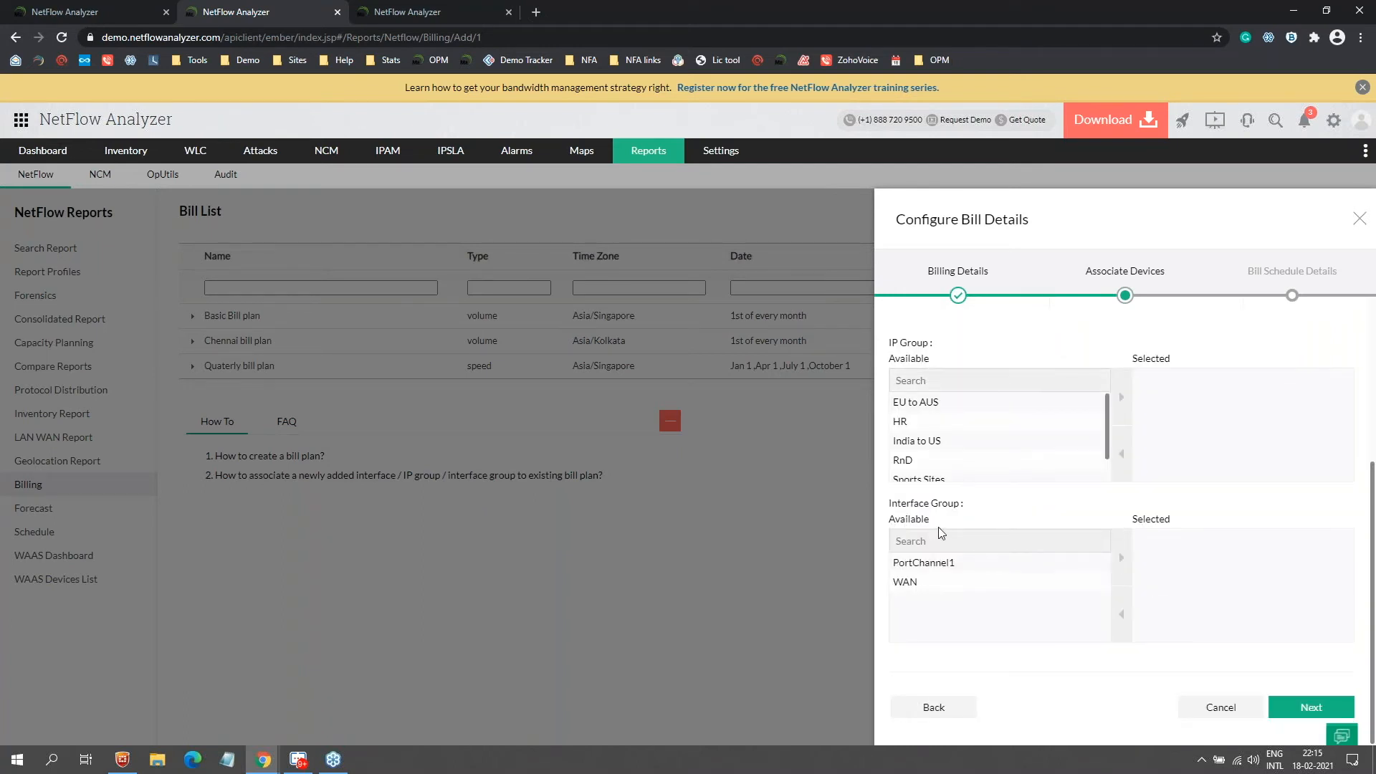
pyautogui.scroll(4, 974, 530)
pyautogui.click(901, 371)
pyautogui.scroll(-5, 1175, 545)
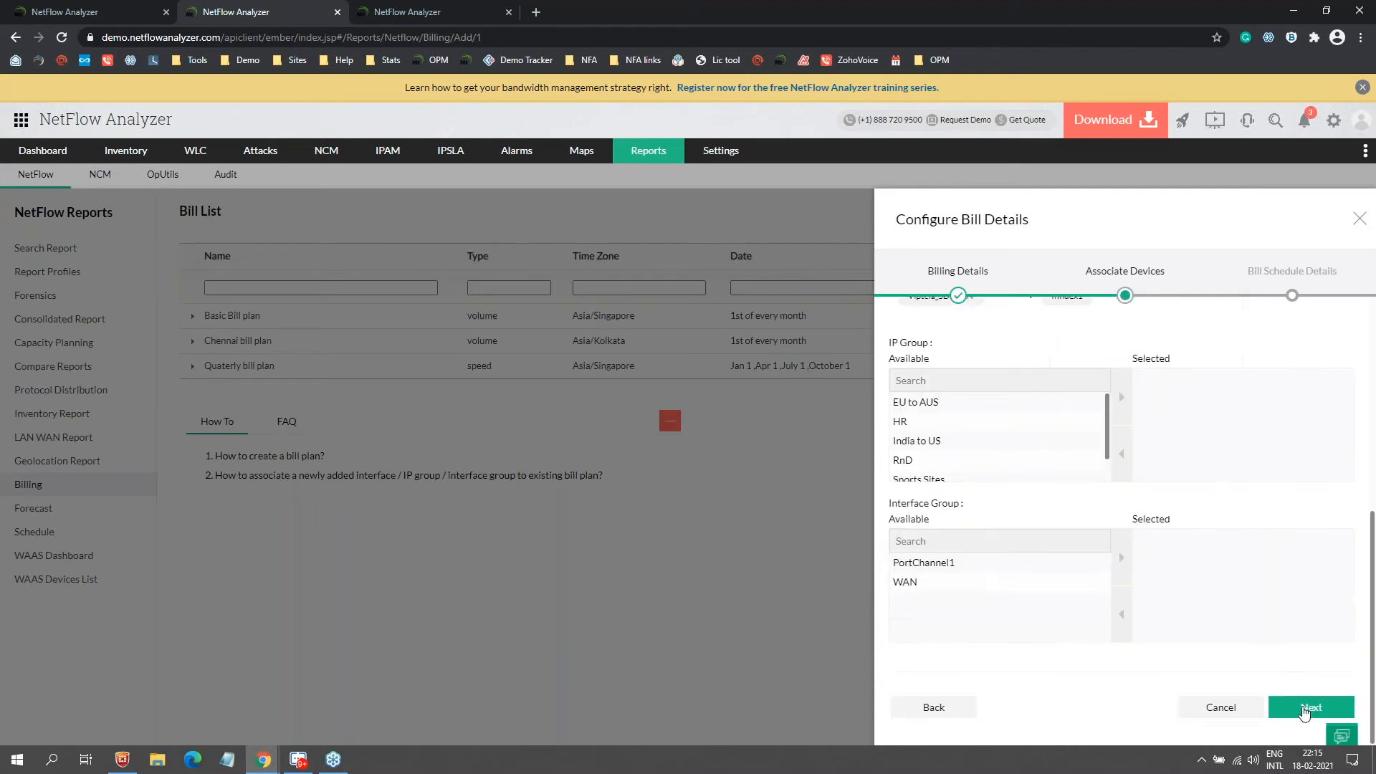
pyautogui.click(1306, 707)
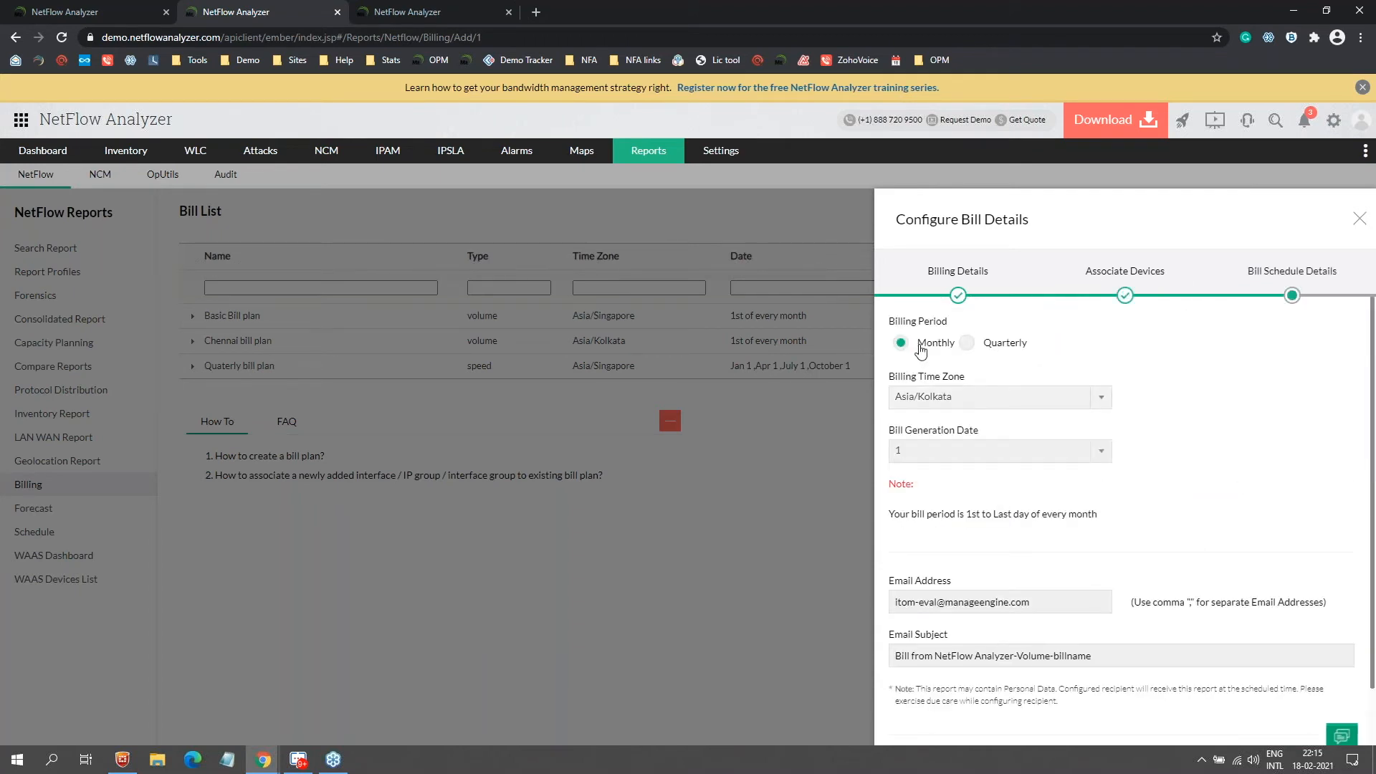
# Step: Set the billing time zone to America/New_York, keep generation date 1, then cancel the plan
pyautogui.click(961, 407)
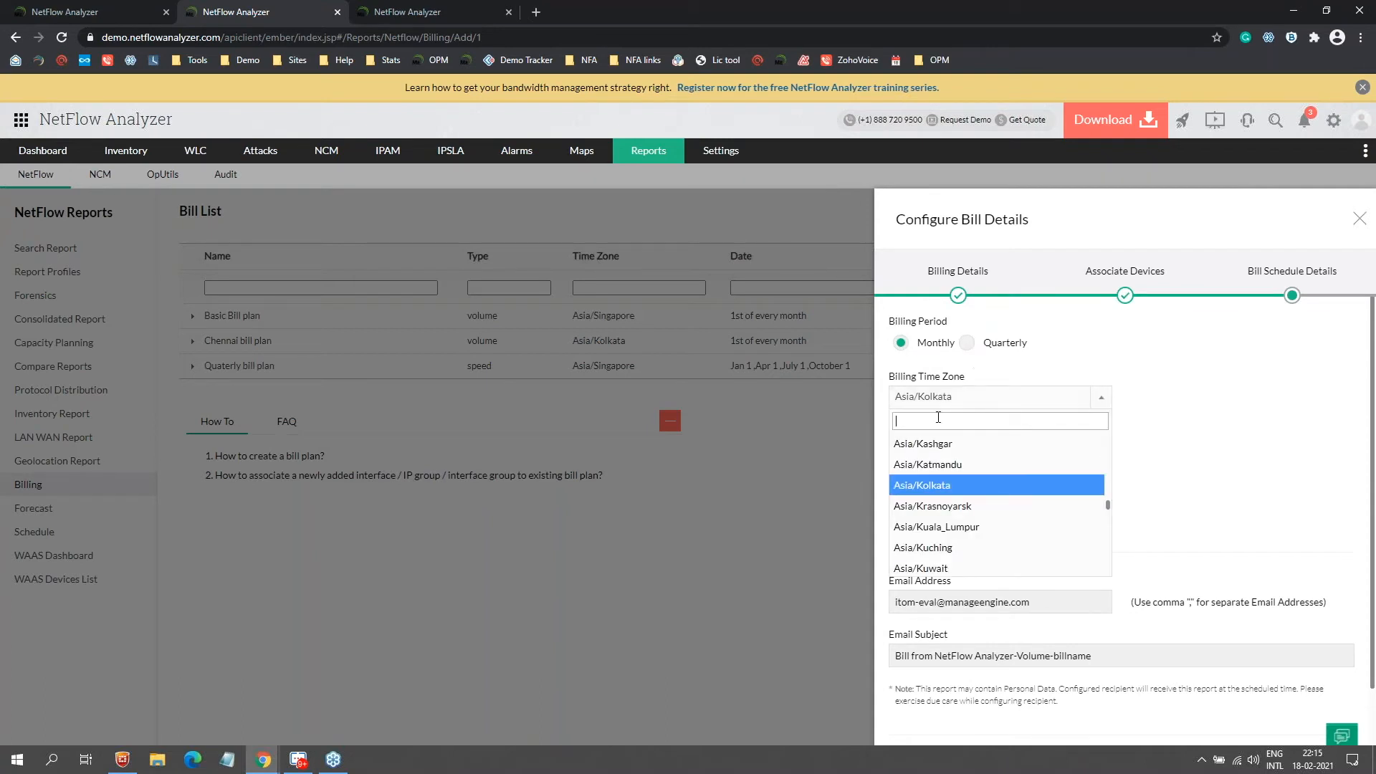
pyautogui.write('new')
pyautogui.press('Return')
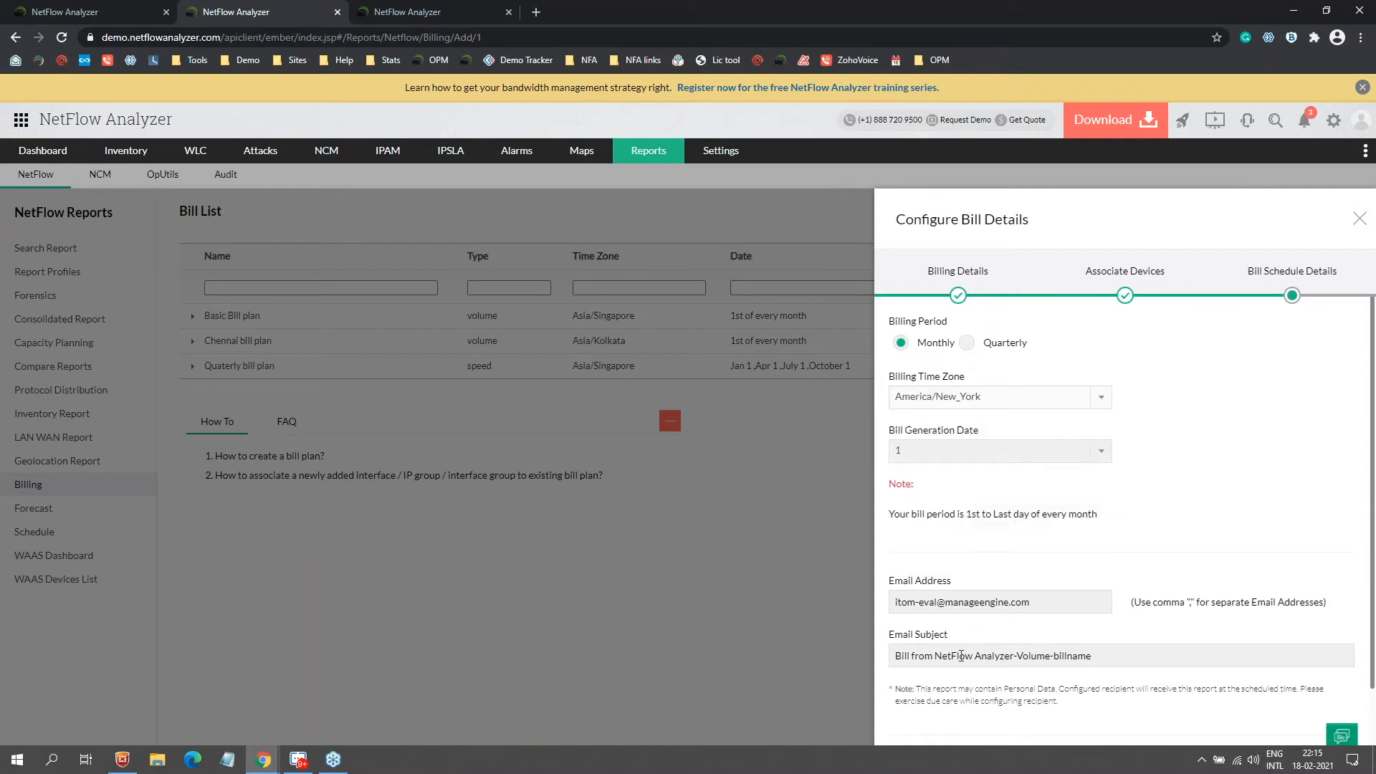
pyautogui.click(962, 452)
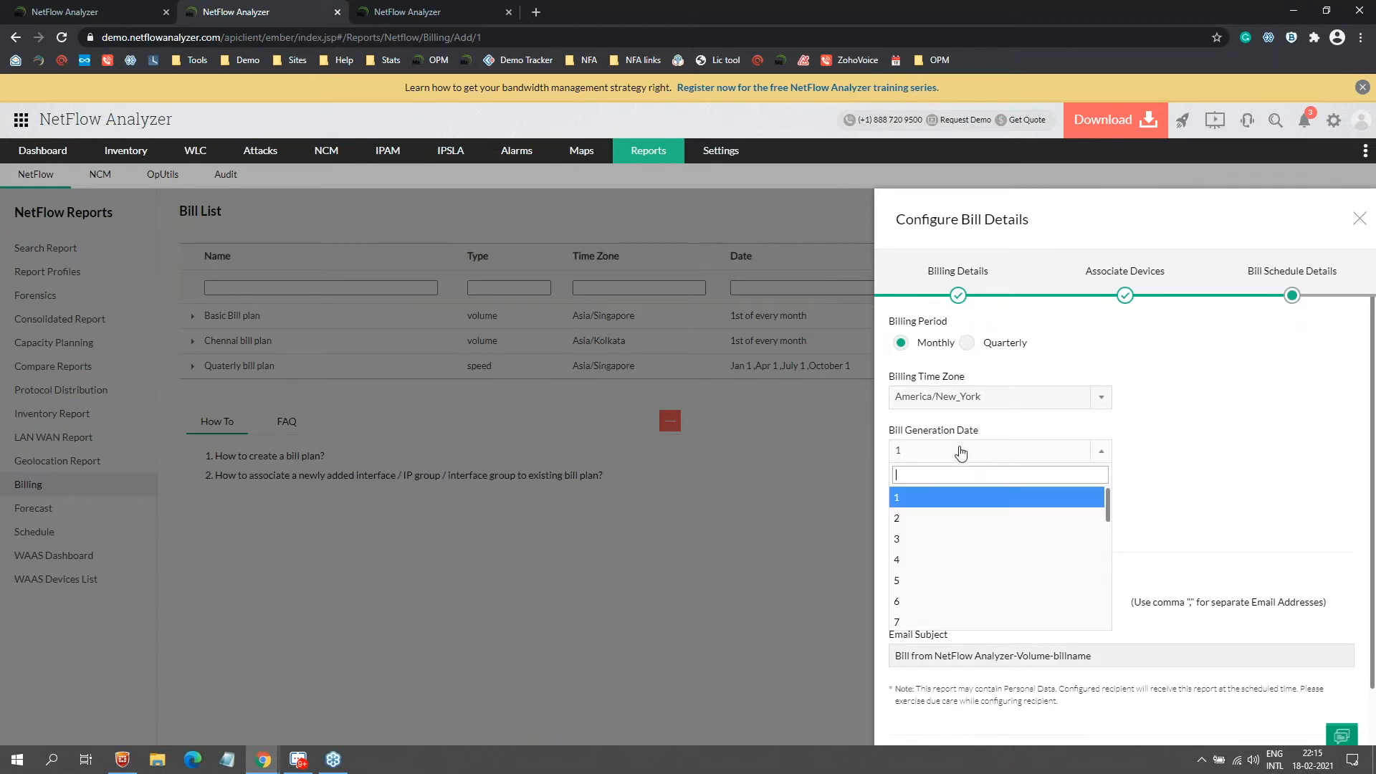
pyautogui.click(1181, 486)
pyautogui.scroll(-1, 1057, 544)
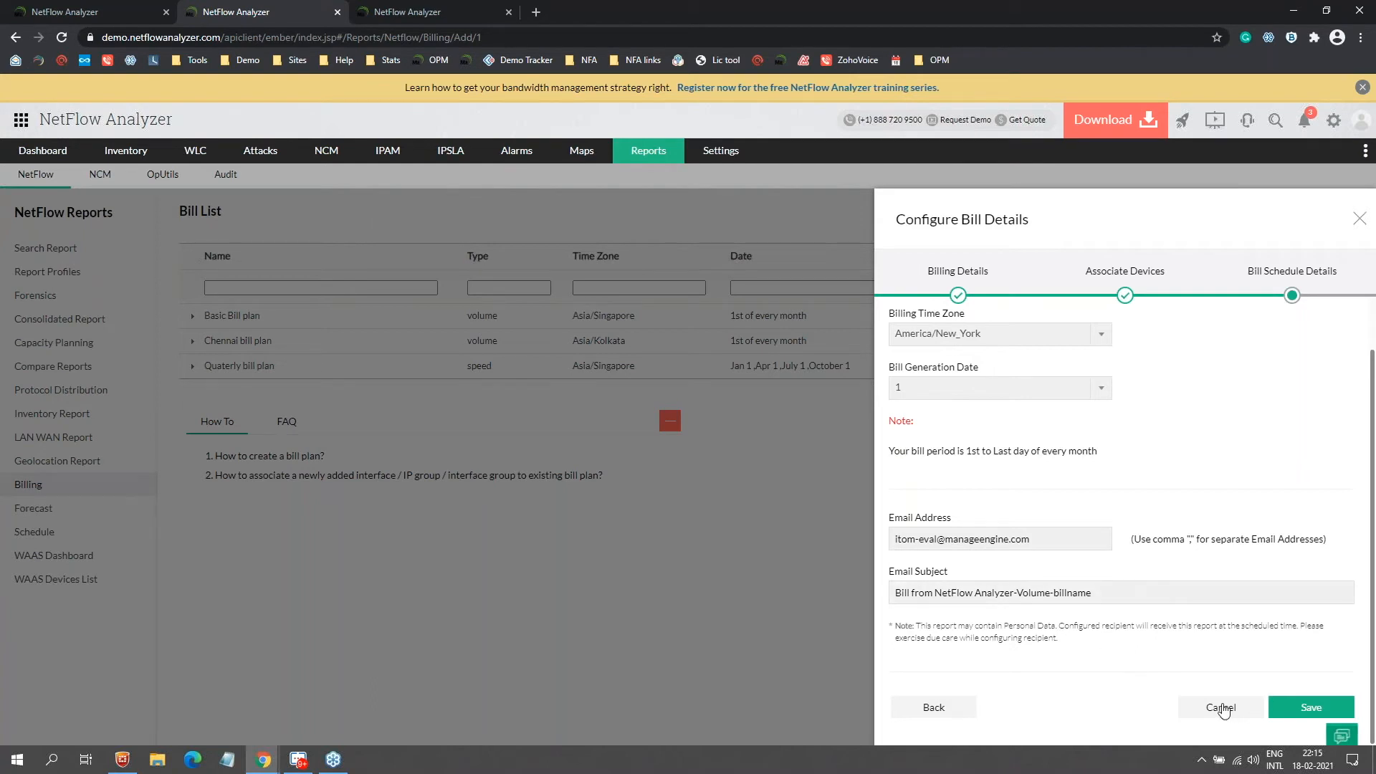
pyautogui.click(1222, 709)
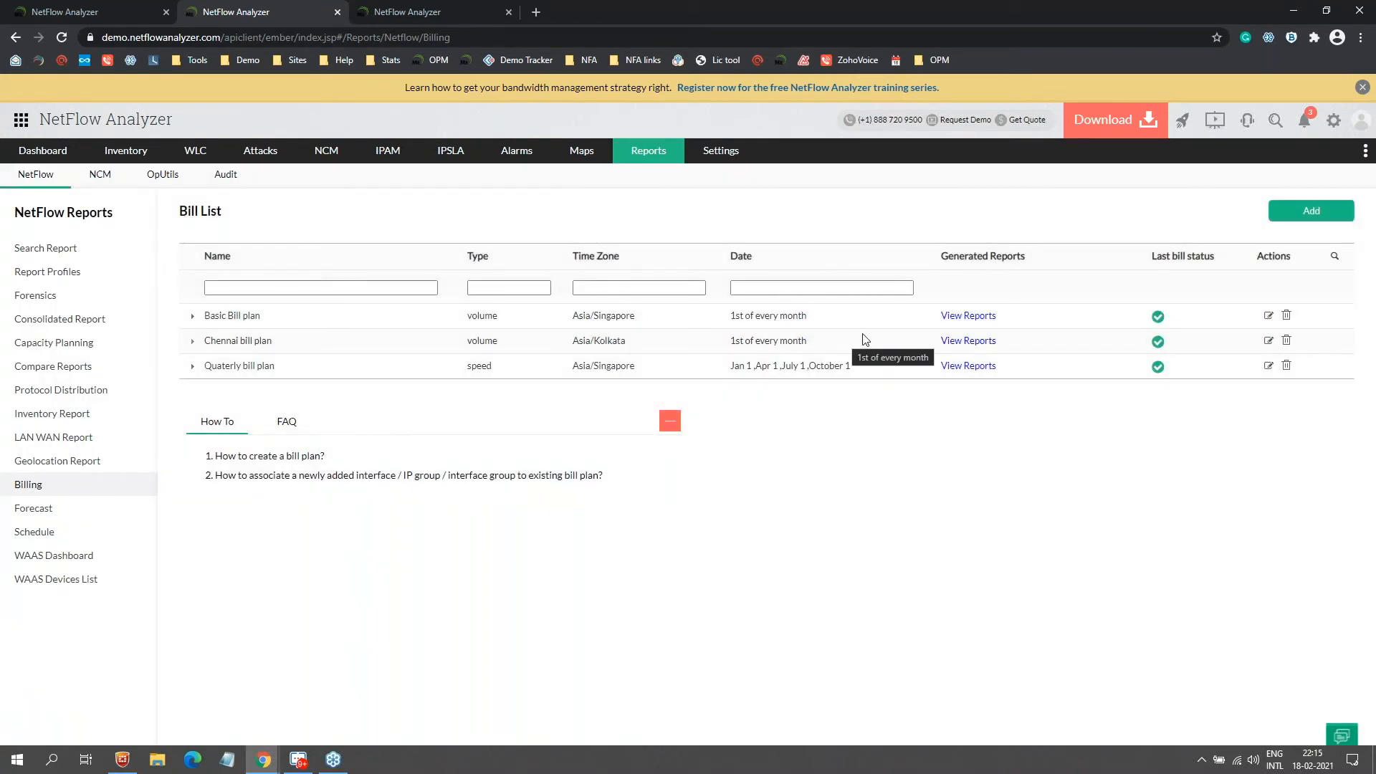
pyautogui.click(988, 316)
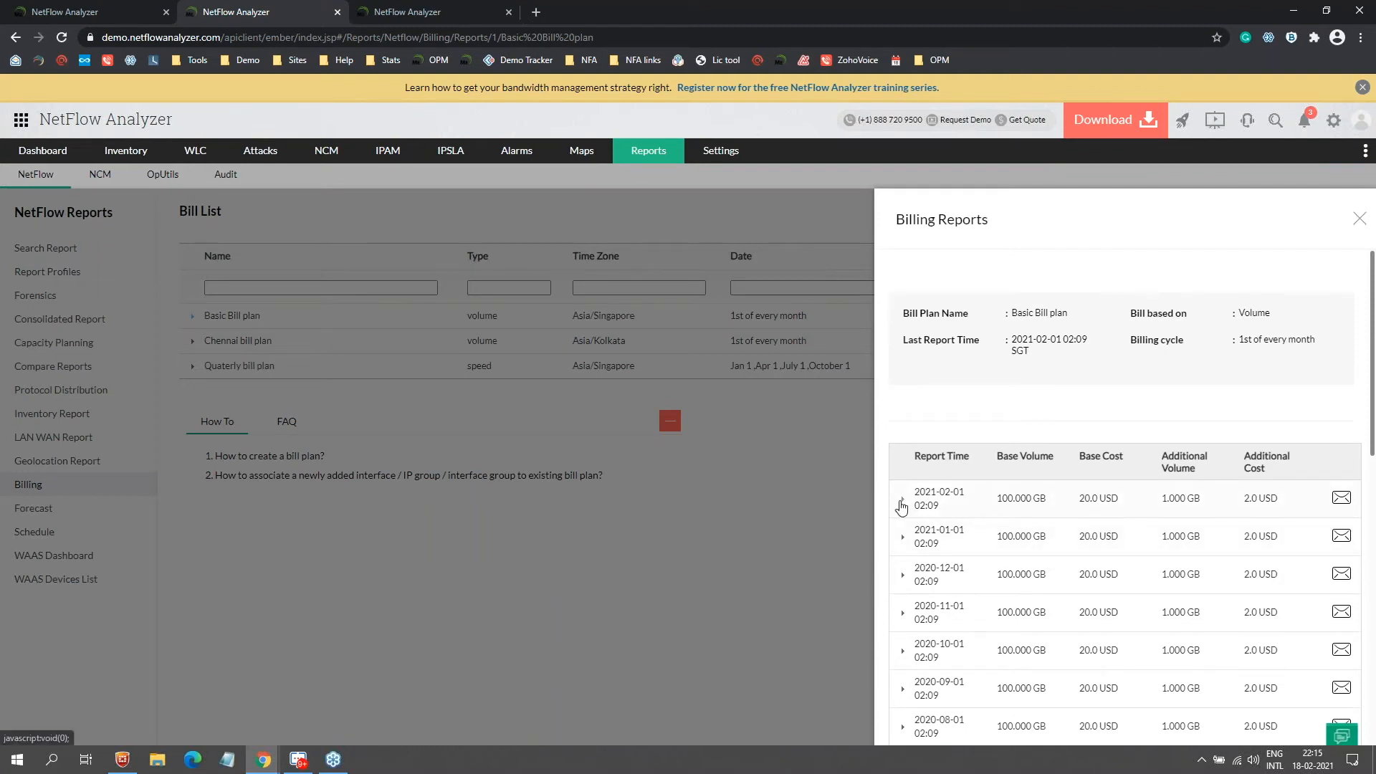
pyautogui.click(903, 502)
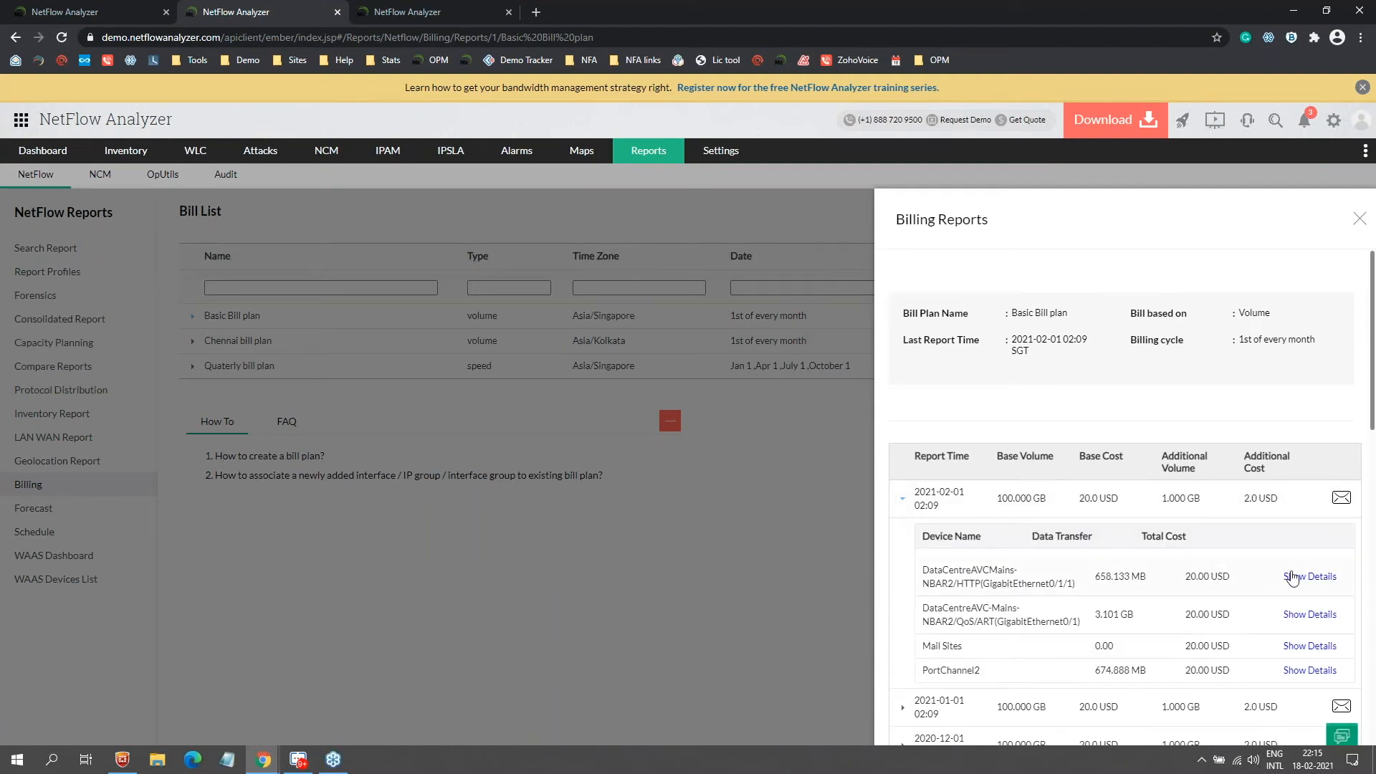
pyautogui.click(1292, 577)
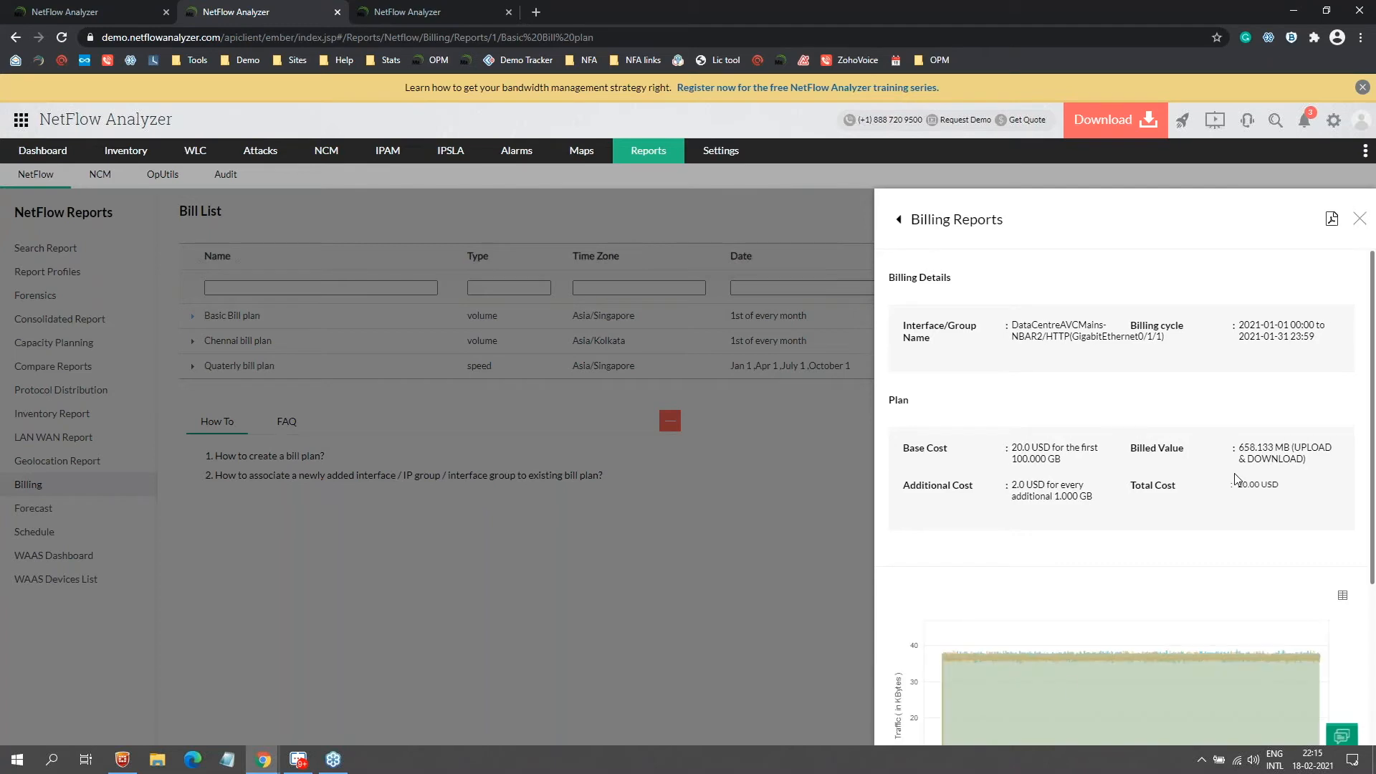
pyautogui.moveTo(1187, 680); pyautogui.dragTo(1190, 679)
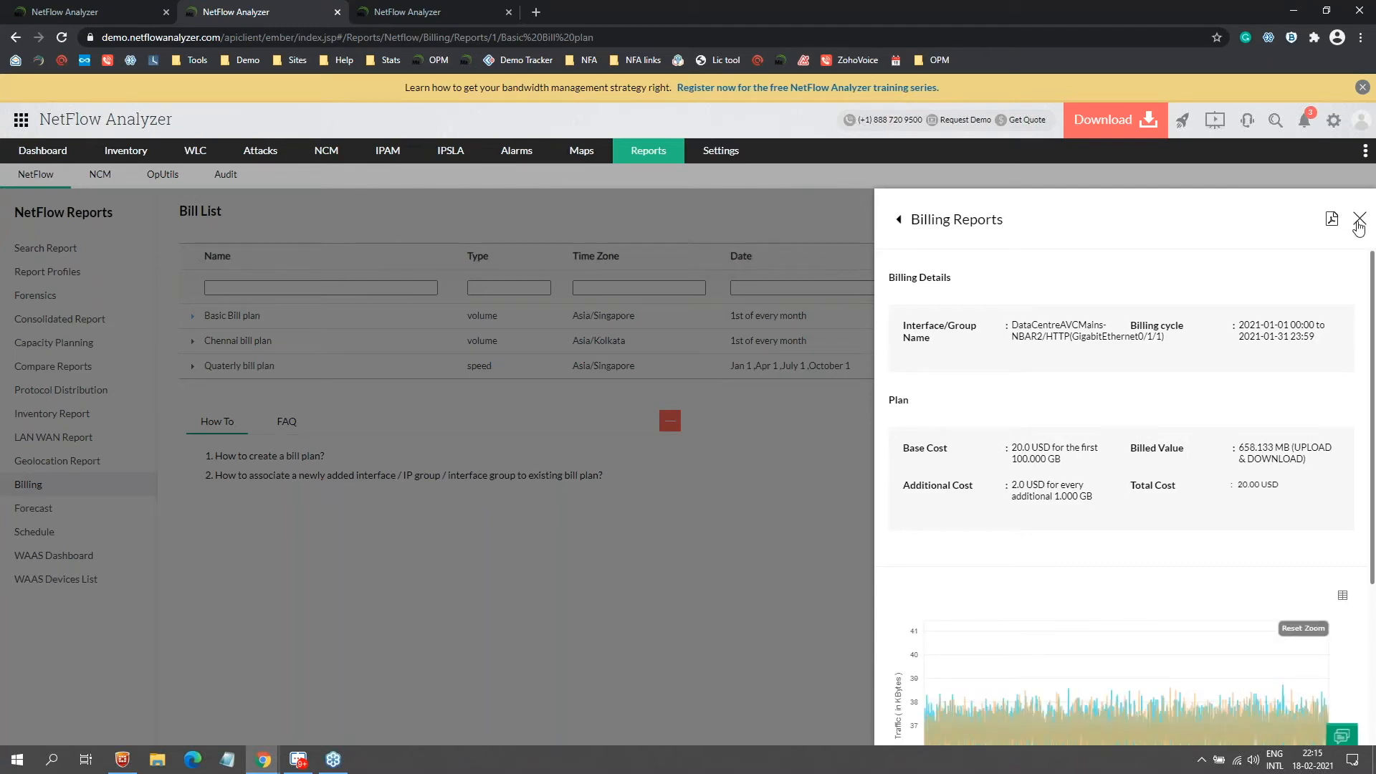
pyautogui.click(1356, 223)
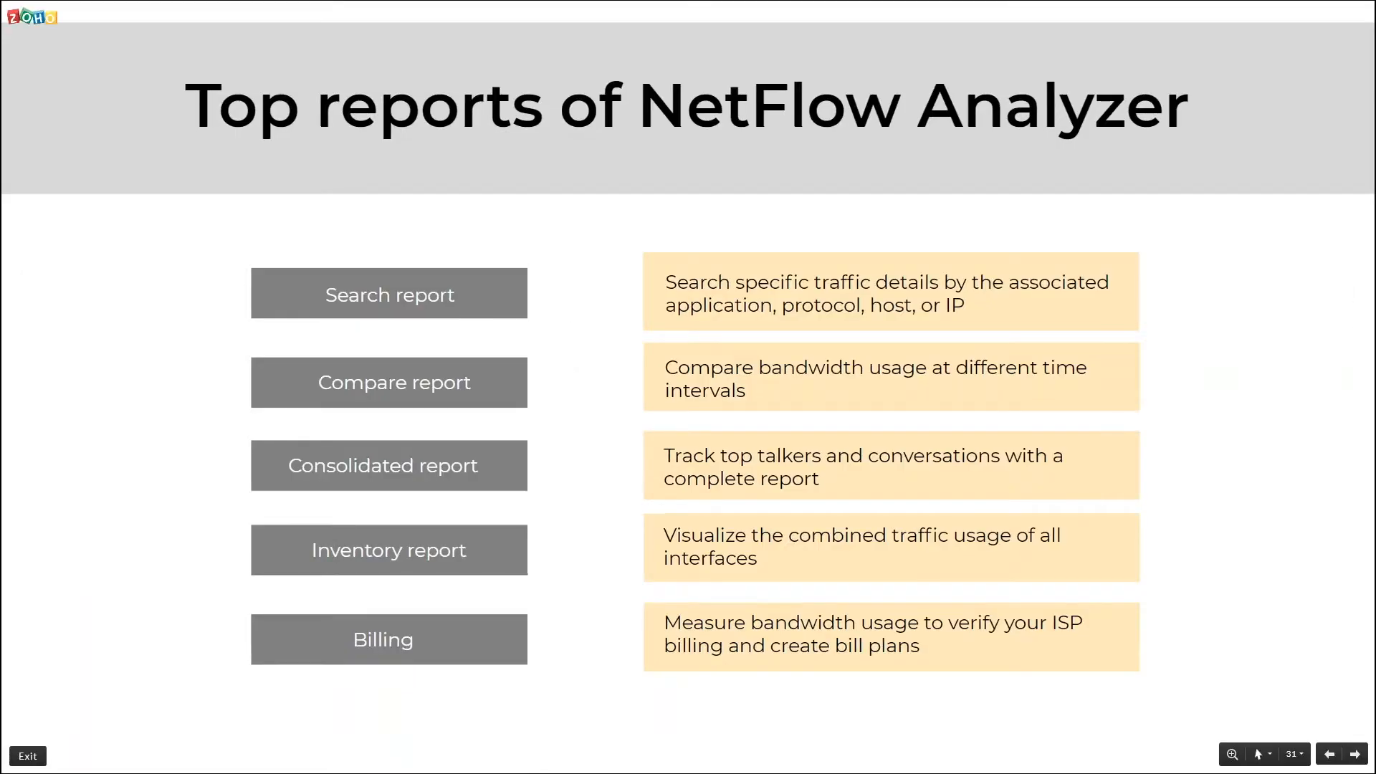
# Step: Advance the slides from Inventory report to Save and Schedule Reports, then return to NetFlow Analyzer
pyautogui.press('Right')
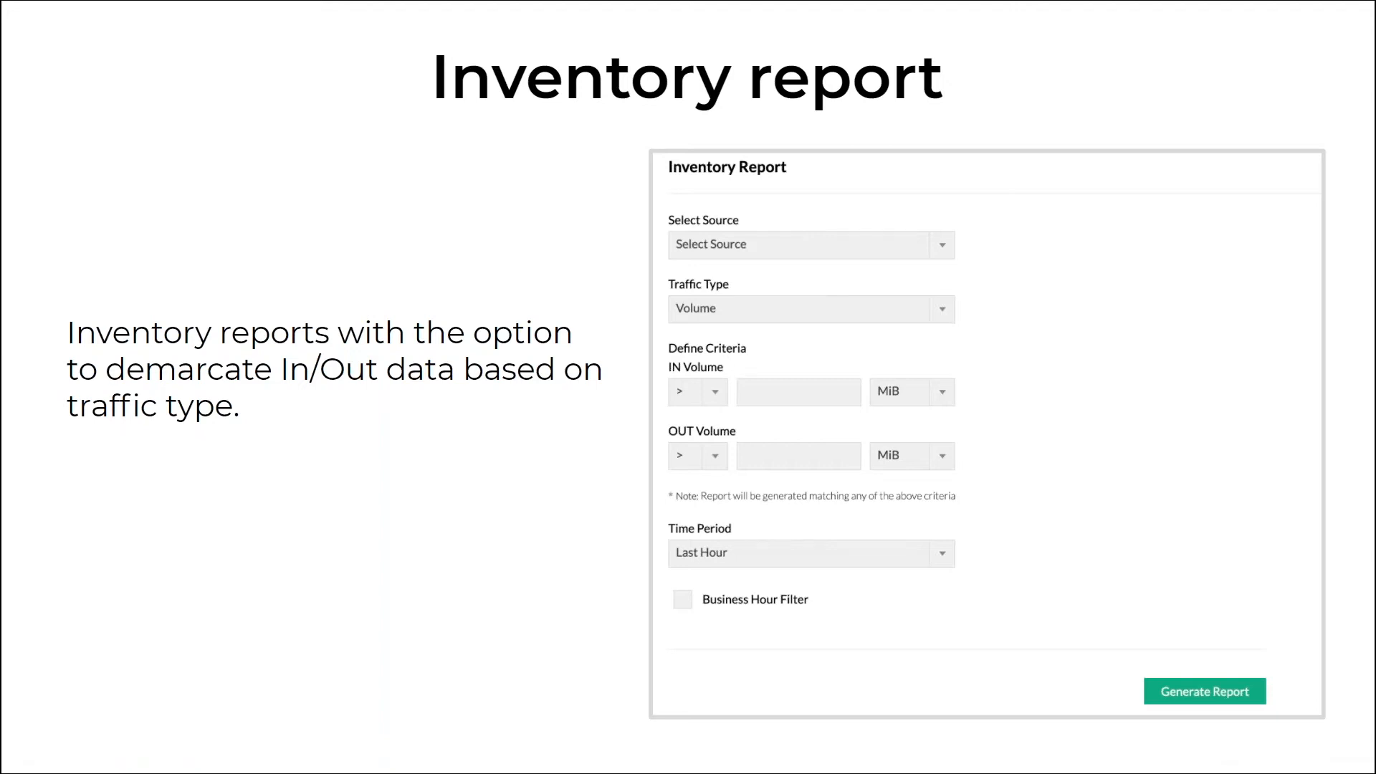
pyautogui.press('Right')
pyautogui.moveTo(43, 190)
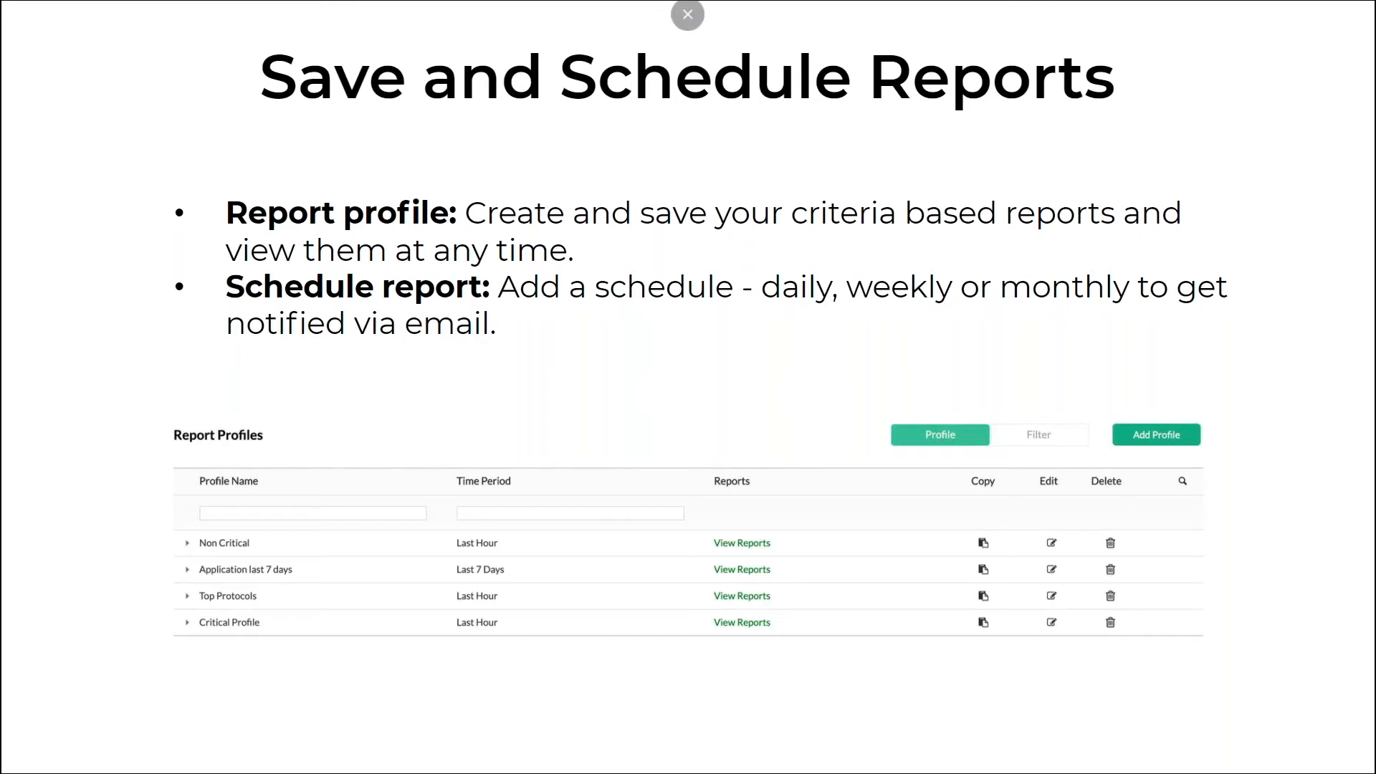
pyautogui.hotkey('alt', 'Tab')
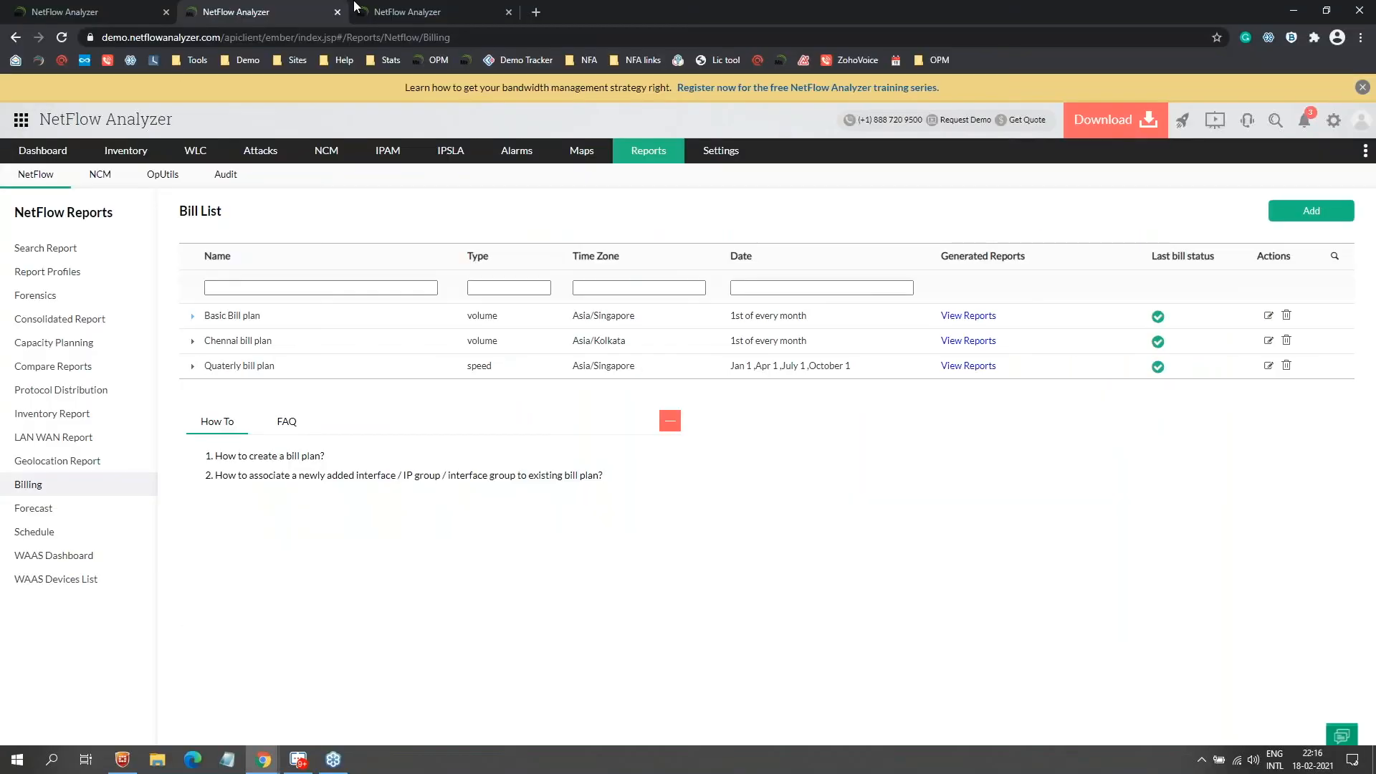
# Step: Start a new report profile on the Report Profiles page and add Conversation Report to it
pyautogui.click(45, 278)
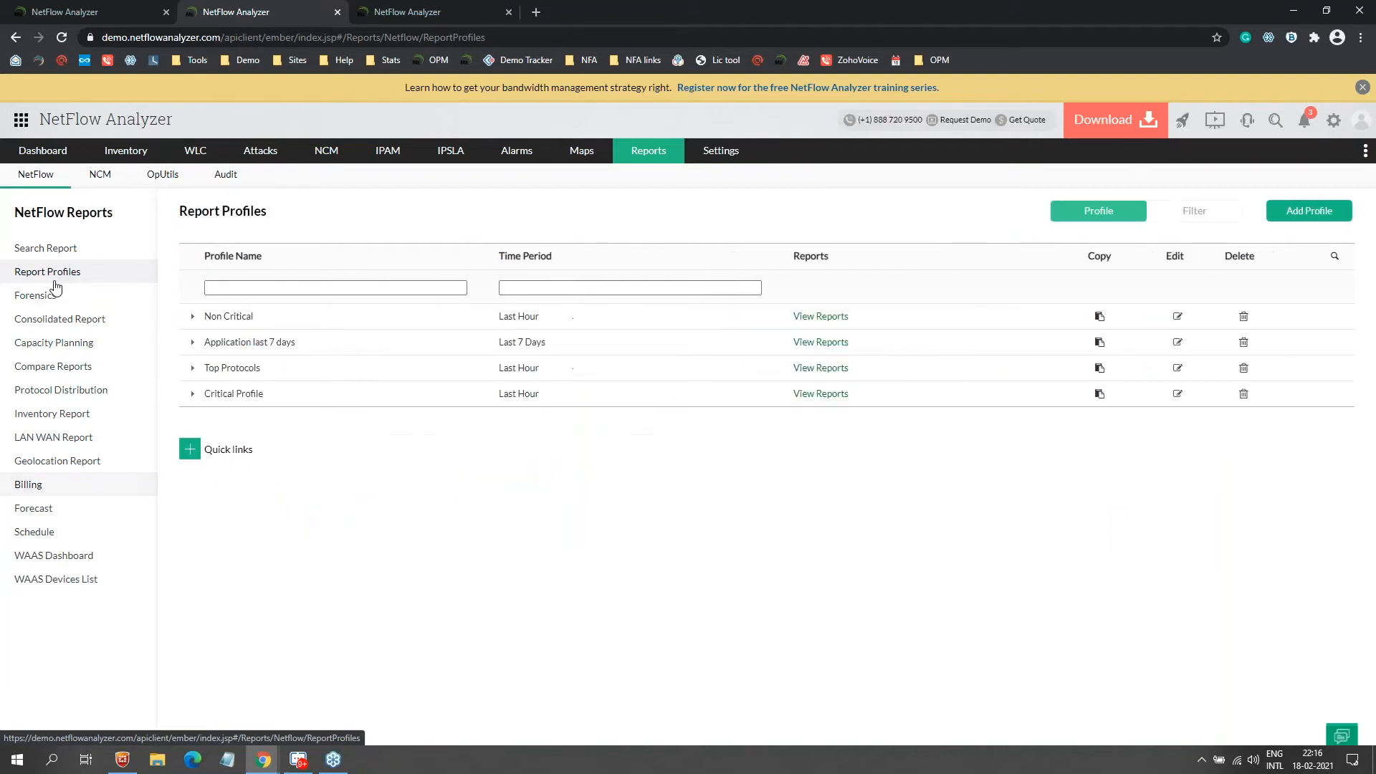
pyautogui.click(1303, 218)
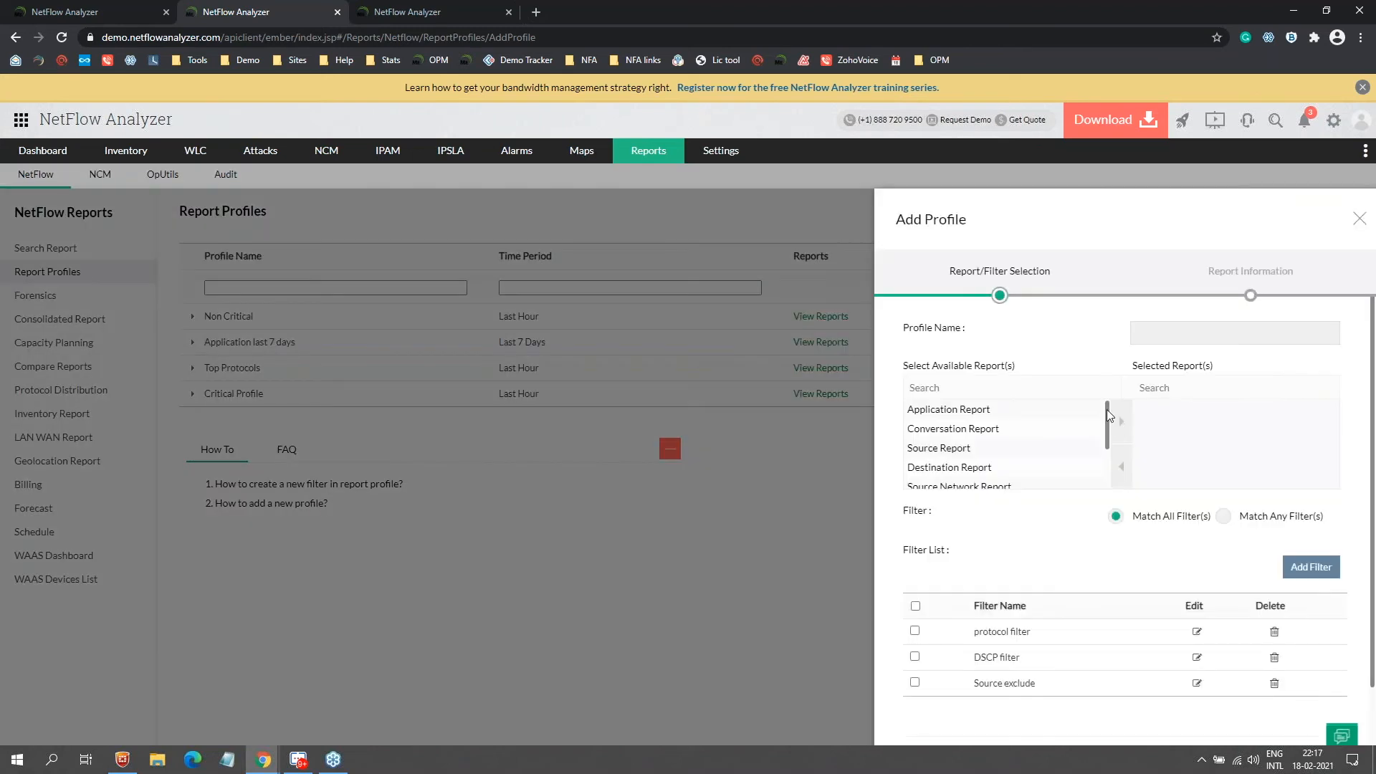
pyautogui.moveTo(1107, 422); pyautogui.dragTo(1108, 450)
pyautogui.scroll(1, 1037, 437)
pyautogui.click(1020, 414)
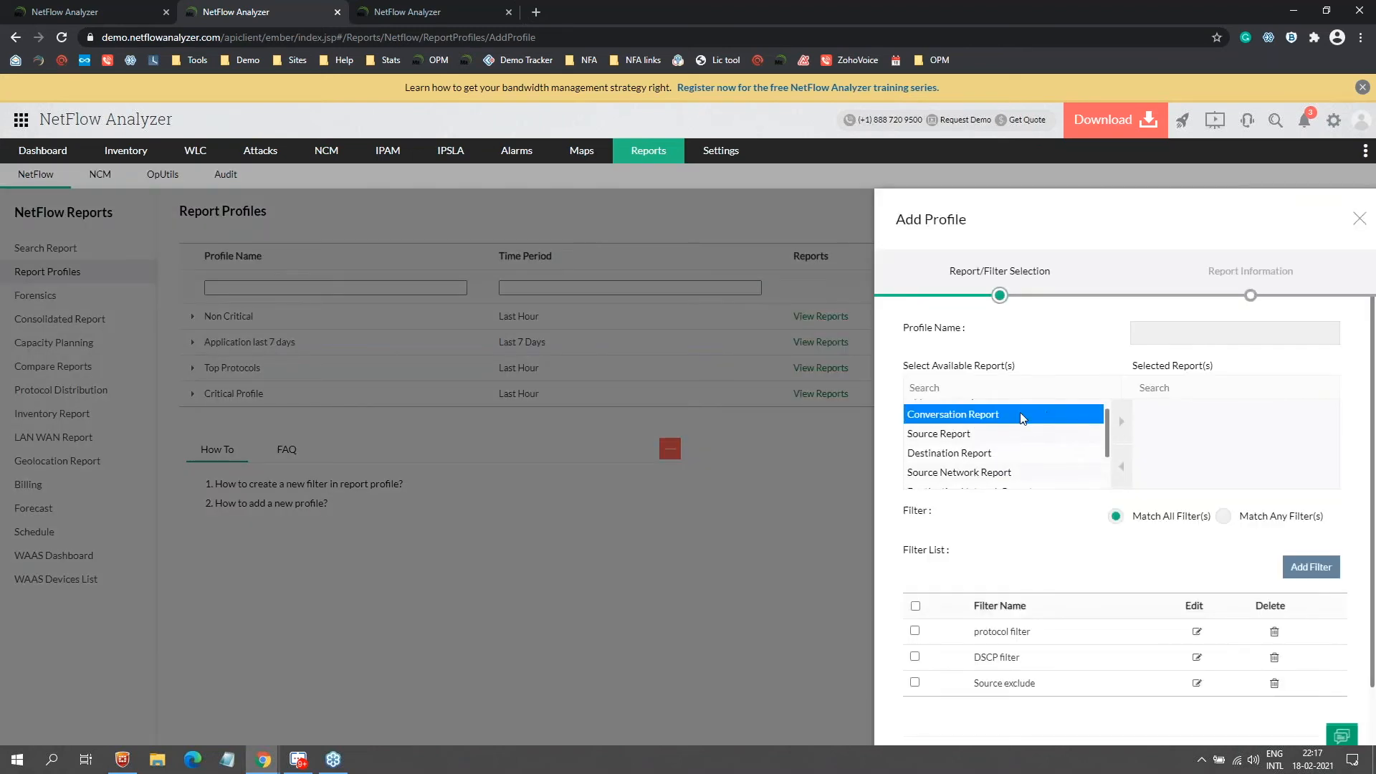
pyautogui.click(1121, 423)
pyautogui.click(1123, 425)
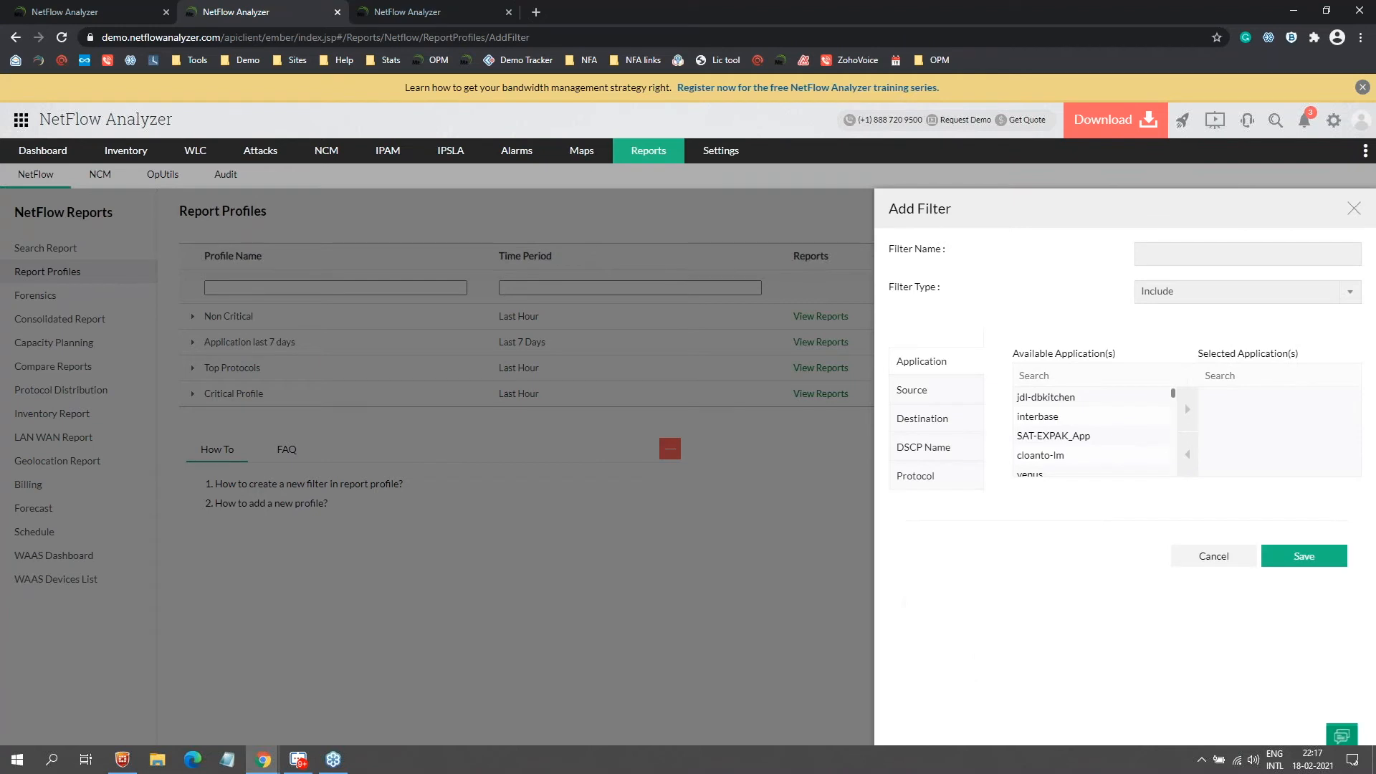
# Step: Cancel the Include source filter, discard the new profile, and open the 'Application last 7 days' report
pyautogui.click(1216, 300)
pyautogui.click(931, 365)
pyautogui.click(921, 403)
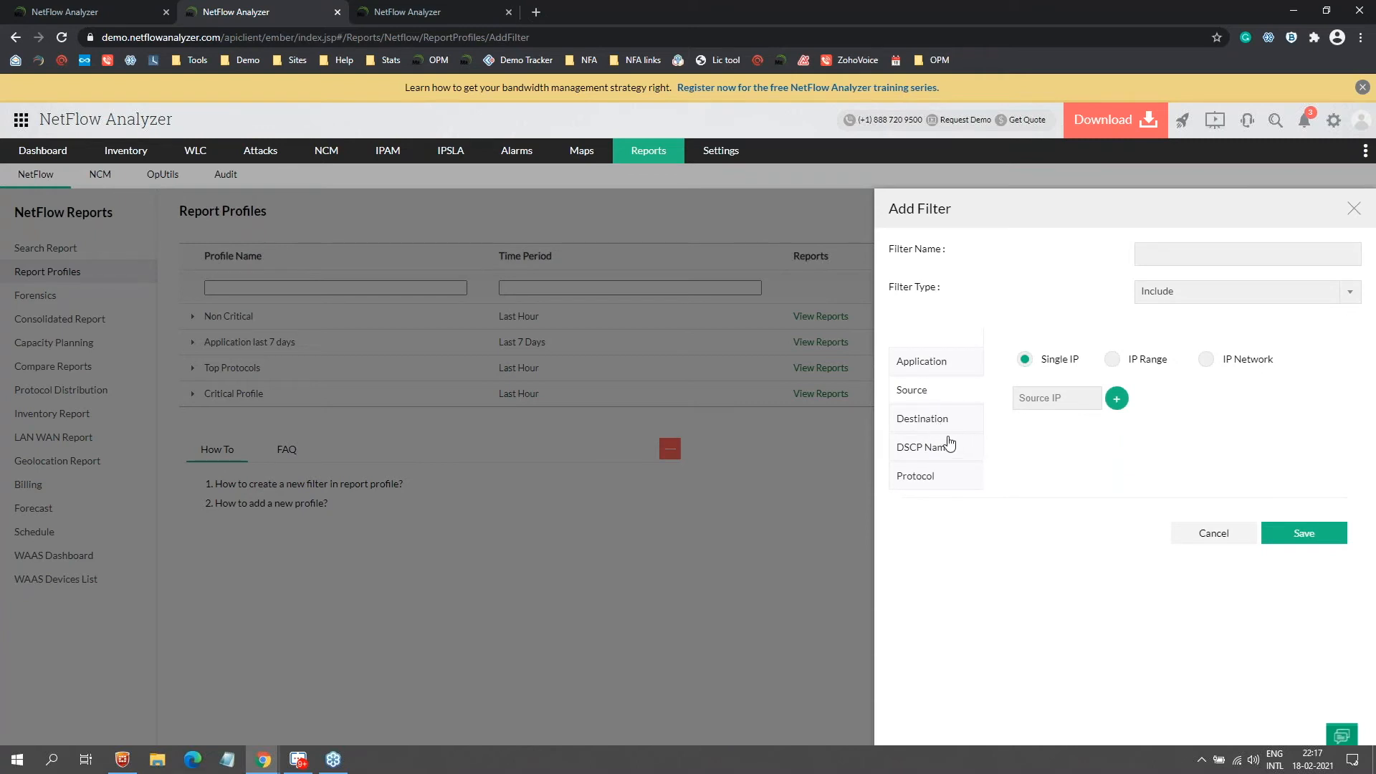
pyautogui.click(1222, 543)
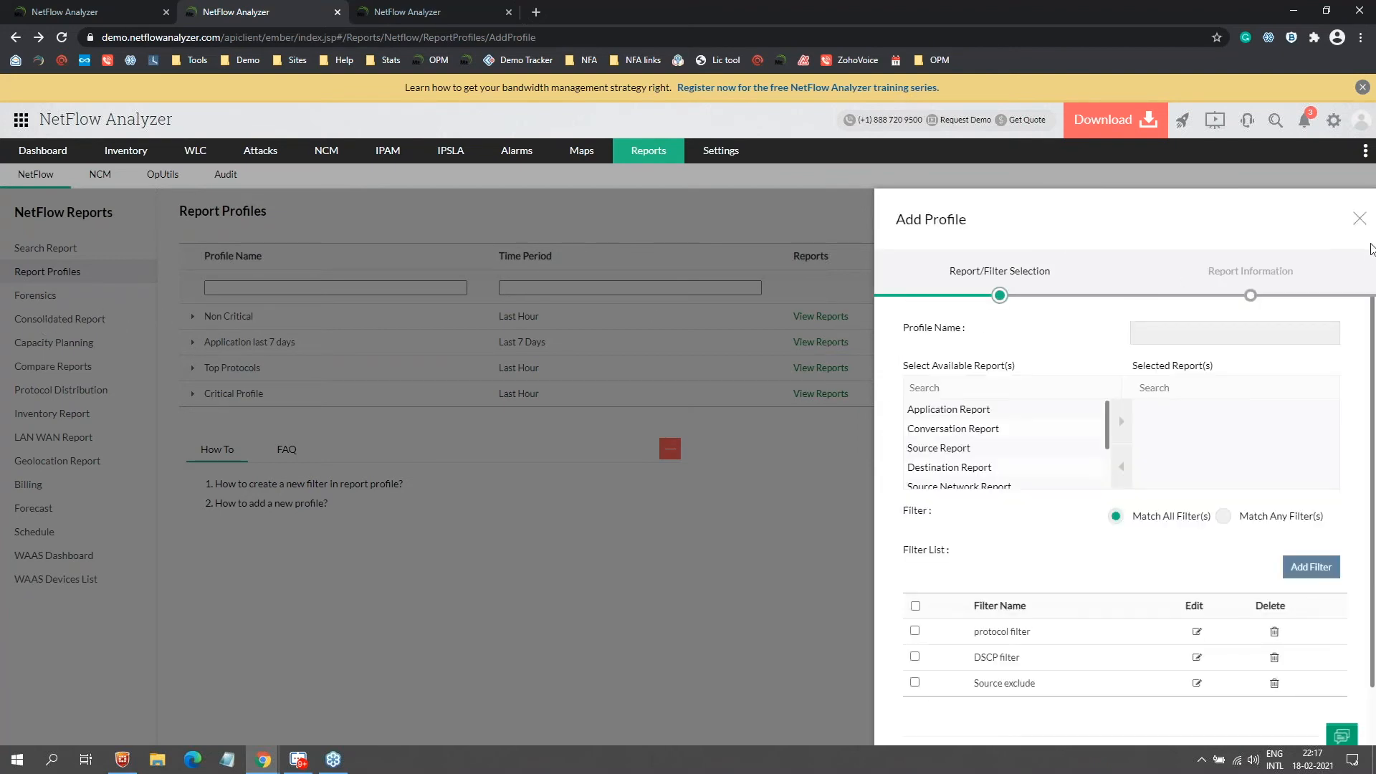
pyautogui.click(1359, 219)
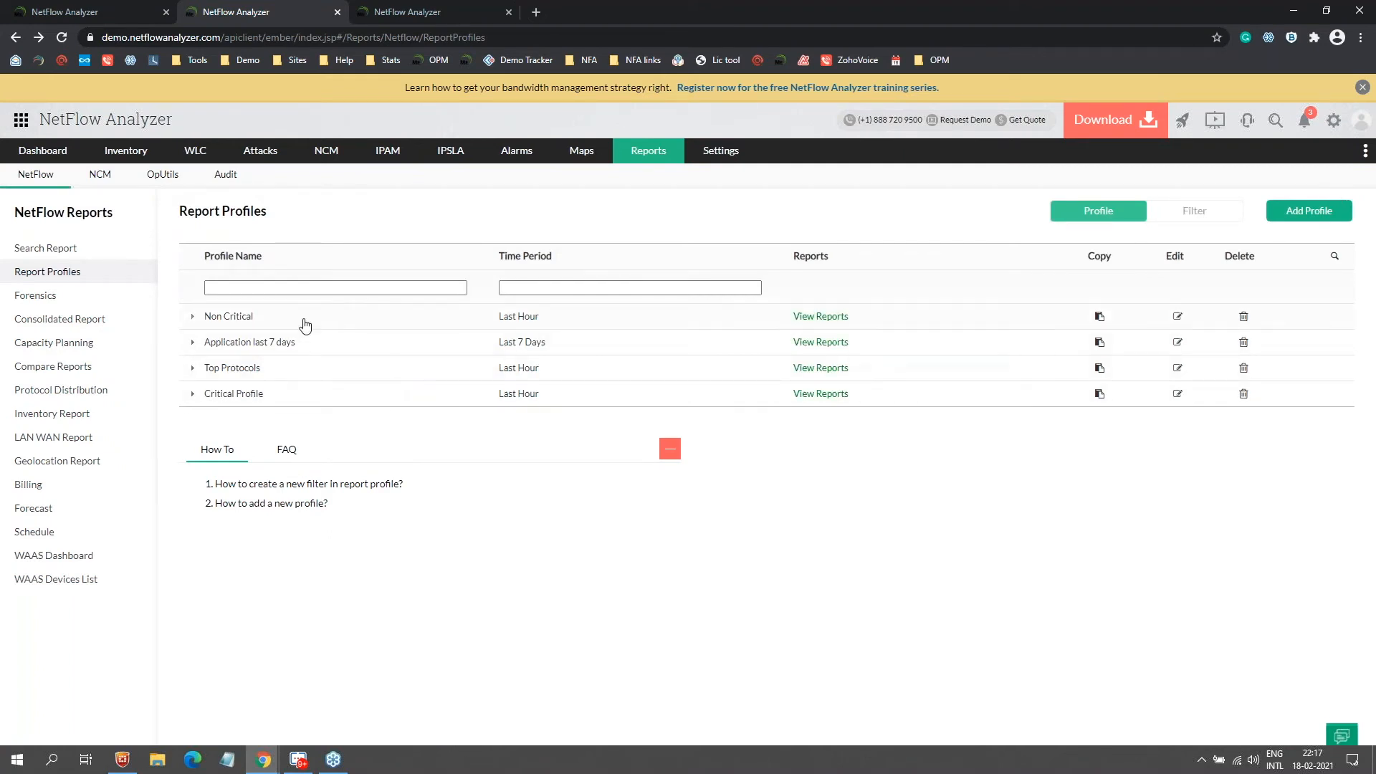
pyautogui.click(834, 347)
# Step: Scroll through the Application last 7 days report, then go to the report Schedule page
pyautogui.scroll(-5, 526, 315)
pyautogui.scroll(-6, 528, 321)
pyautogui.scroll(12, 529, 320)
pyautogui.moveTo(740, 442)
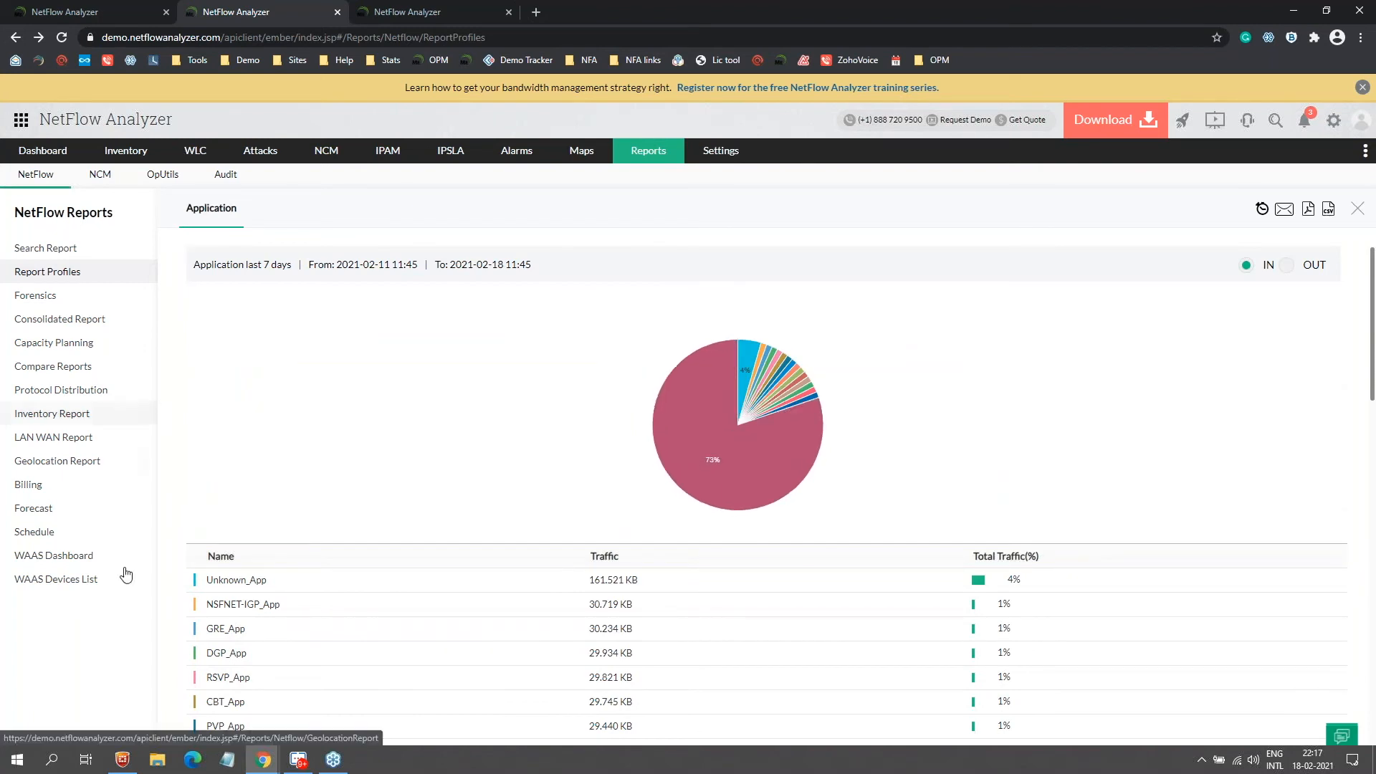
pyautogui.click(35, 532)
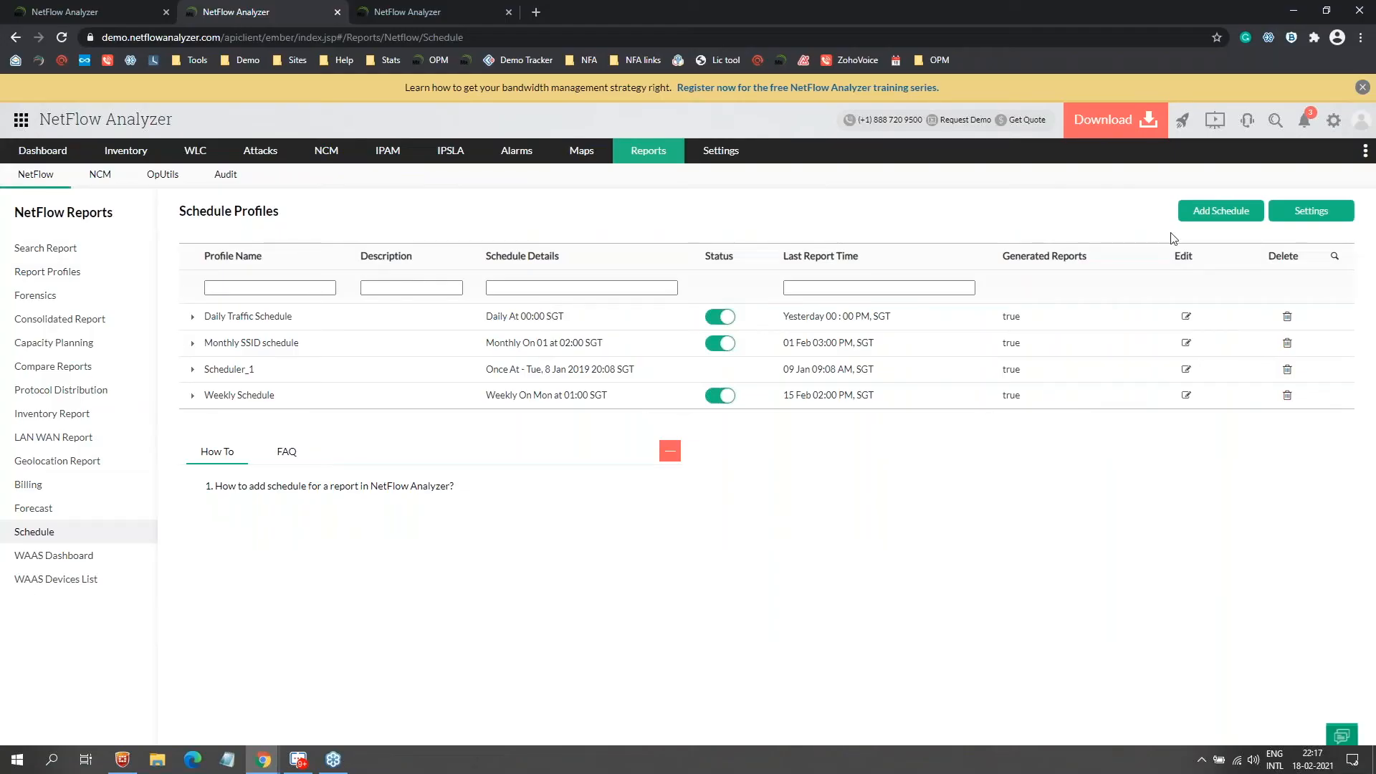
pyautogui.click(1237, 218)
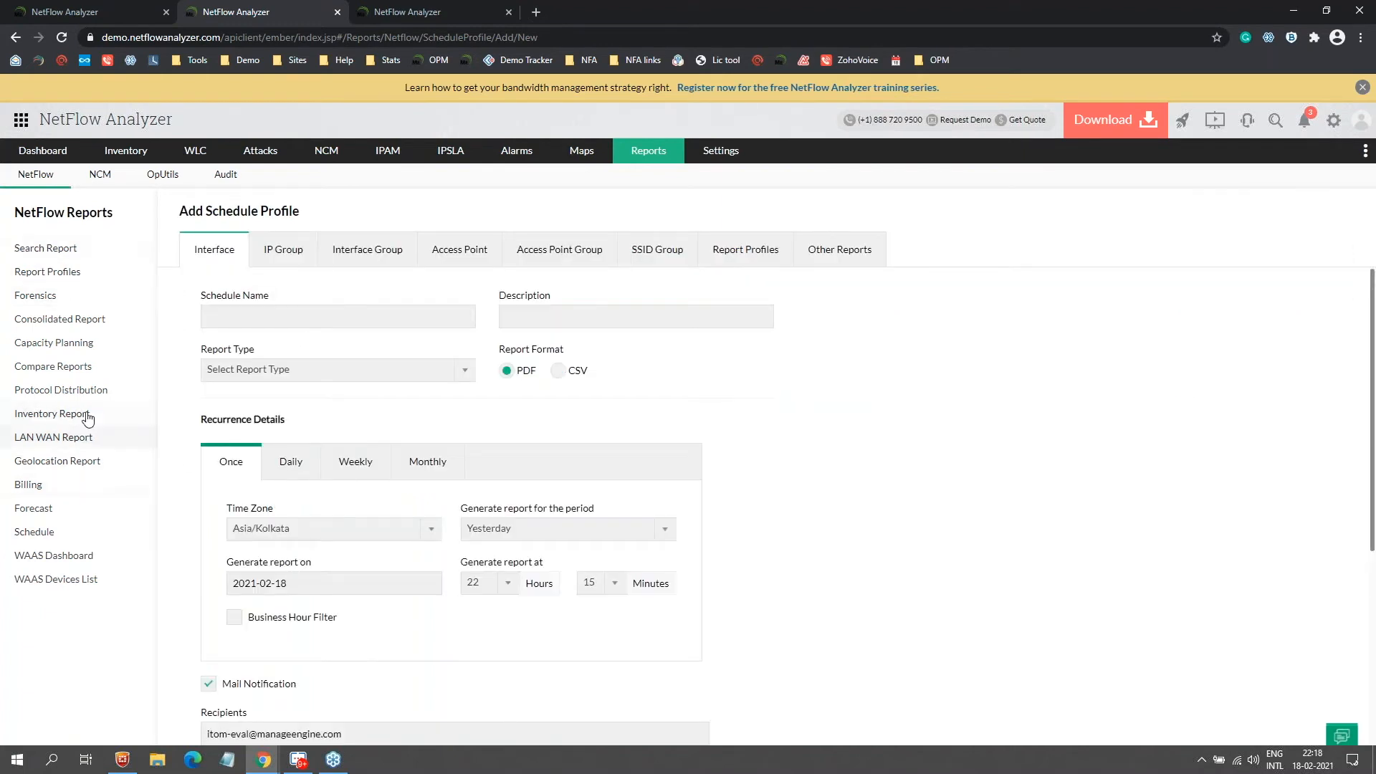
pyautogui.click(299, 378)
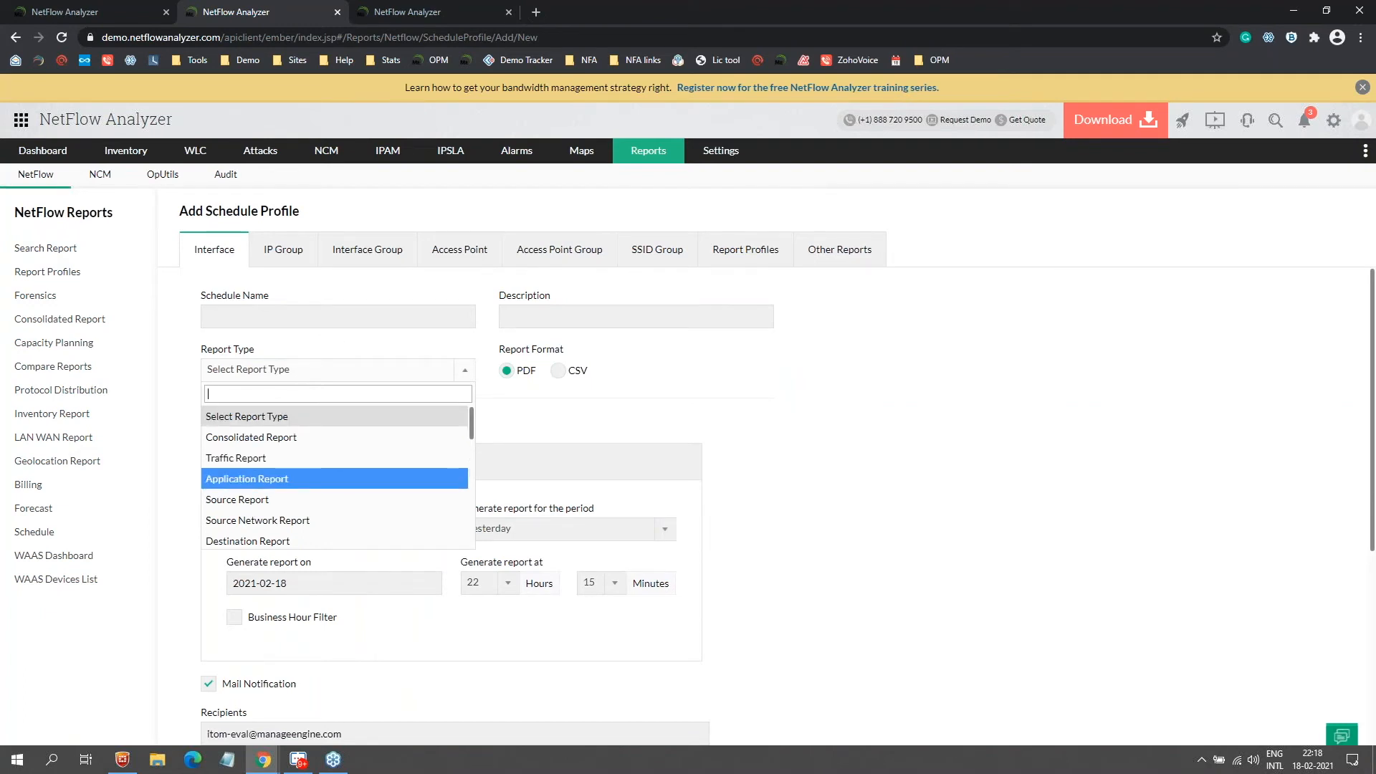
pyautogui.click(515, 374)
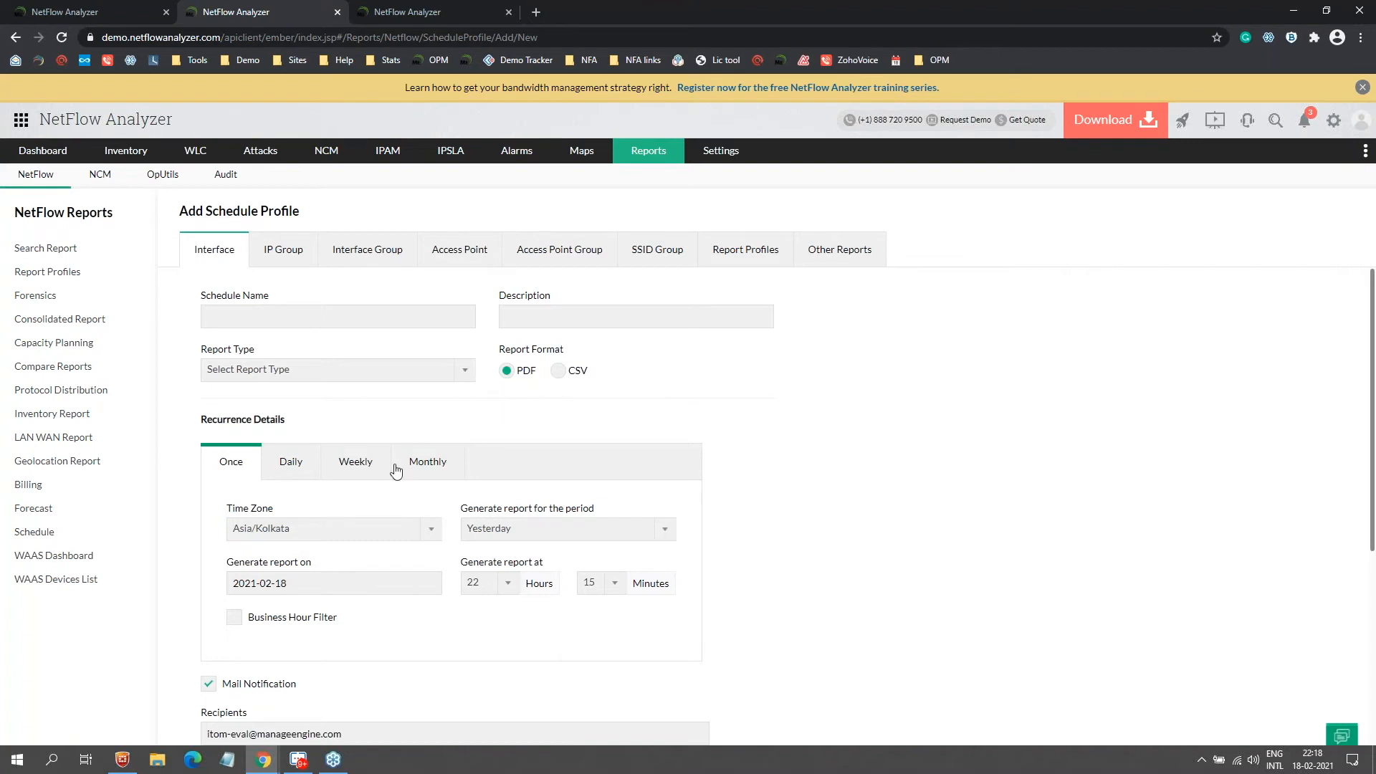
pyautogui.click(299, 466)
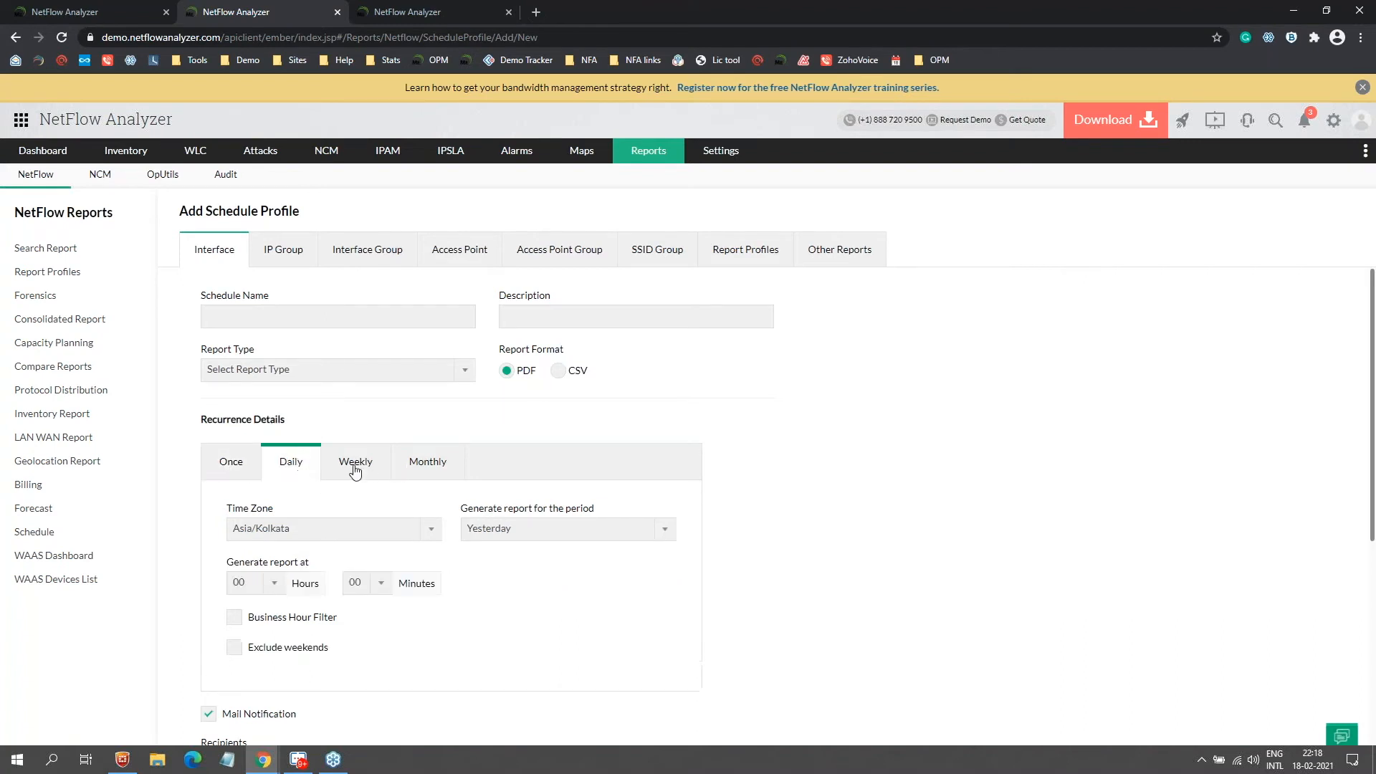
pyautogui.click(438, 466)
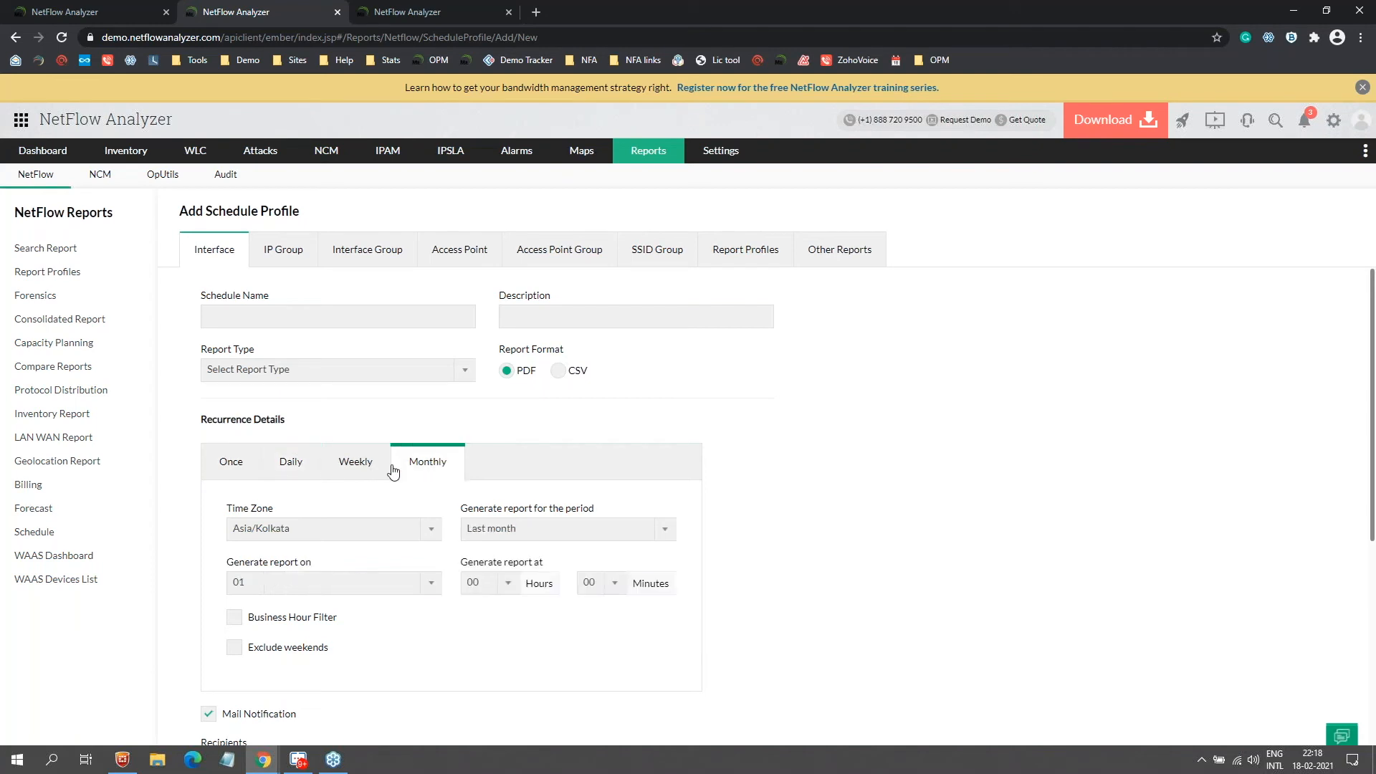
pyautogui.click(326, 467)
pyautogui.click(314, 471)
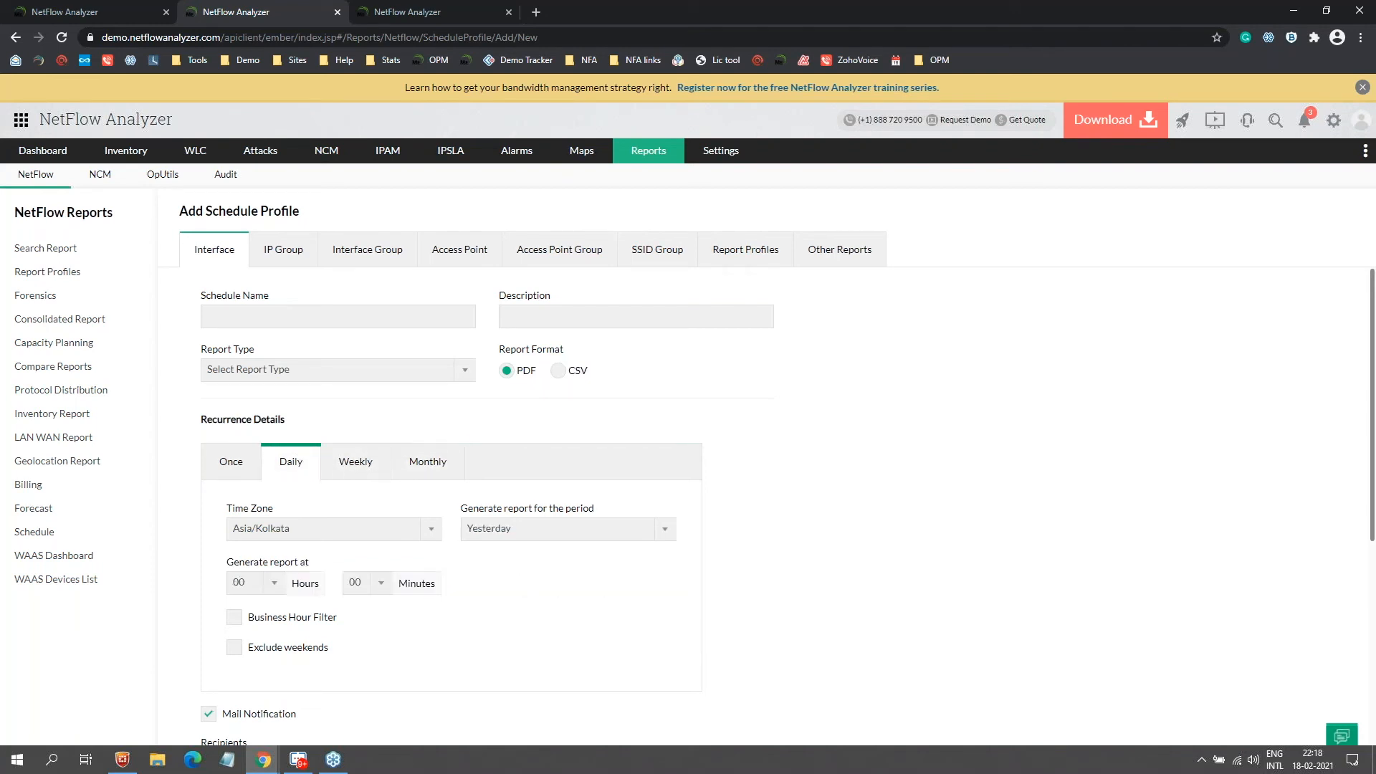
pyautogui.scroll(-3, 494, 562)
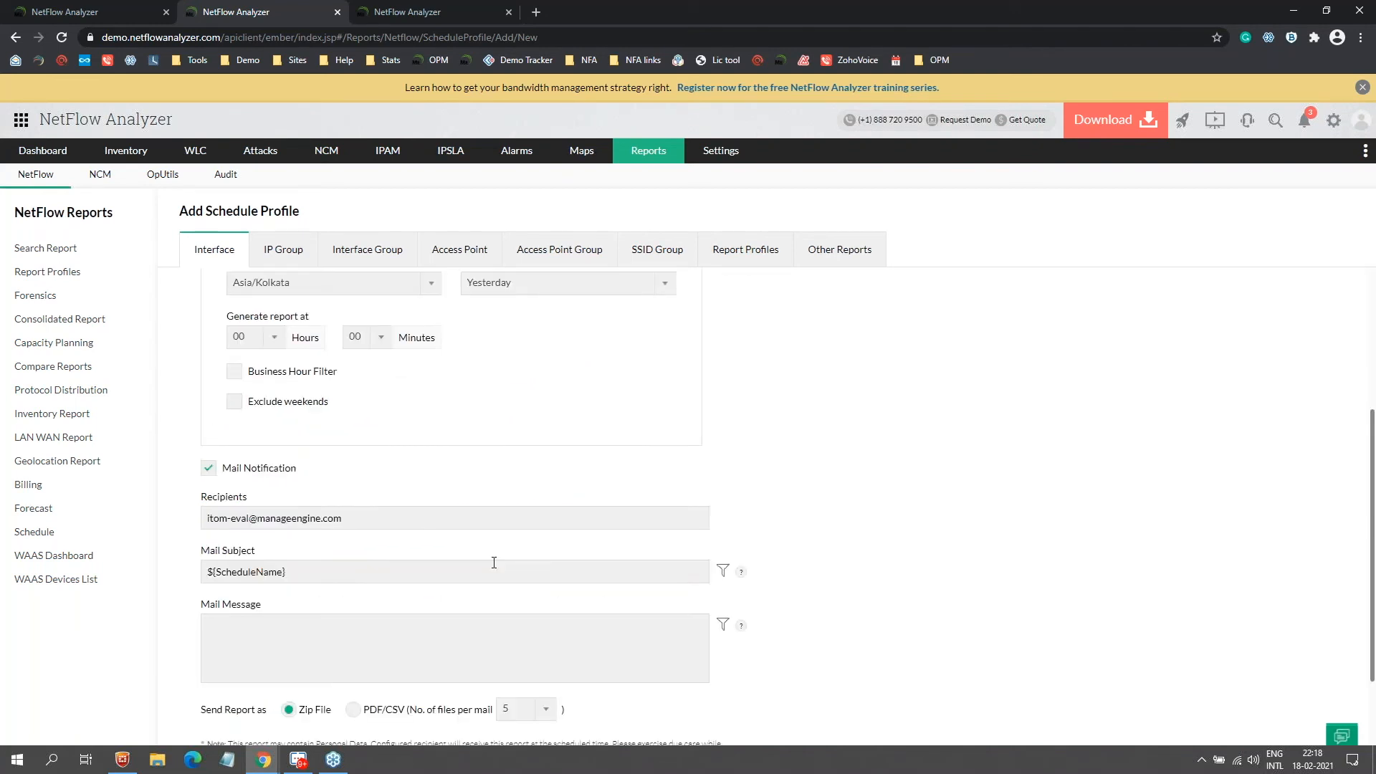
pyautogui.scroll(-2, 494, 563)
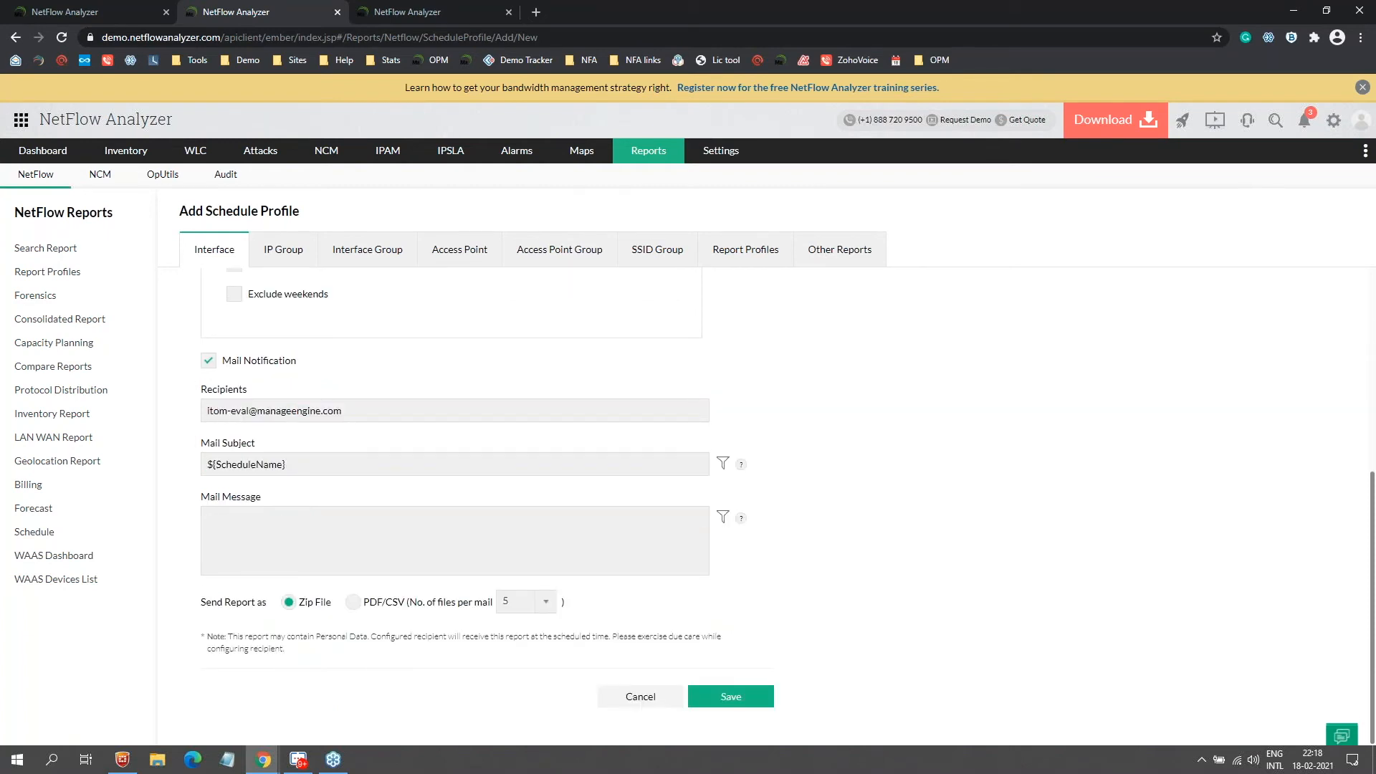
pyautogui.scroll(5, 494, 563)
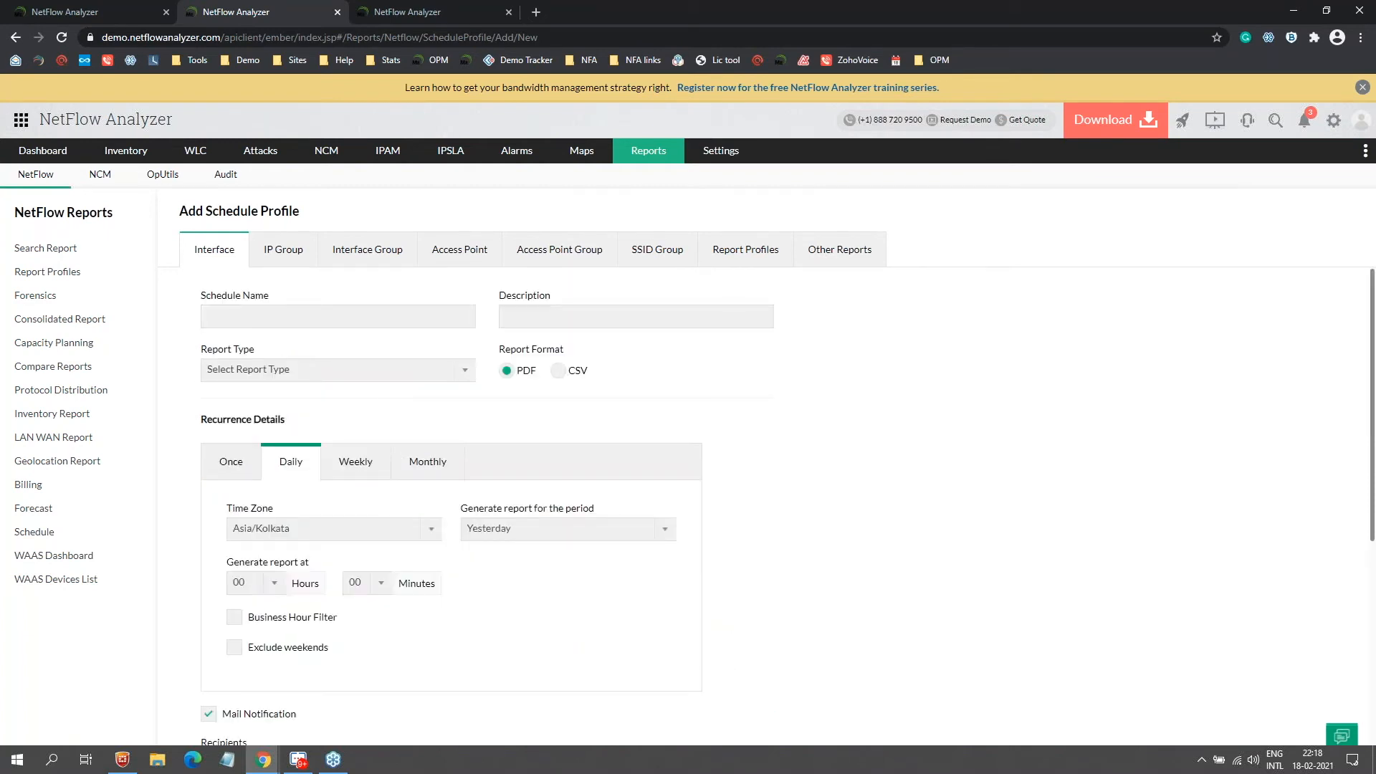
pyautogui.scroll(-5, 256, 412)
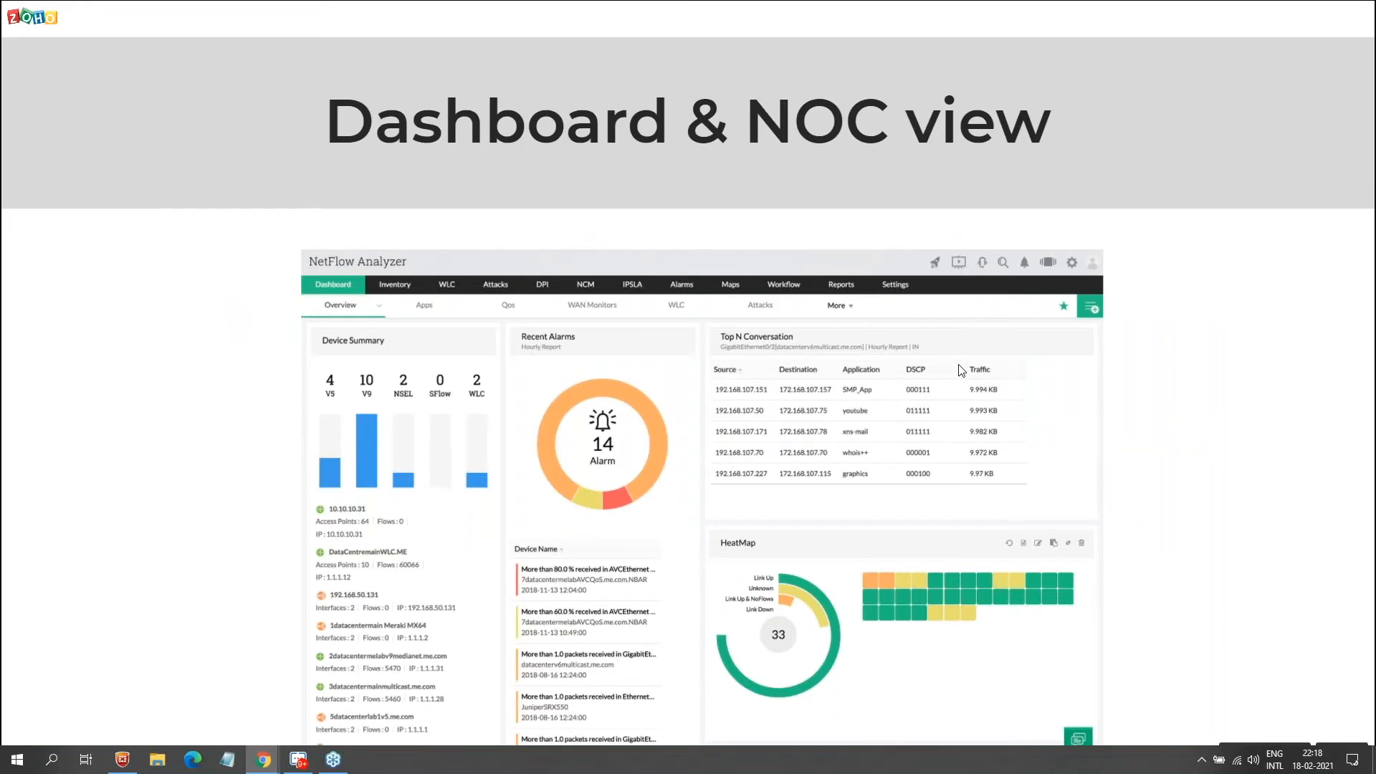
# Step: Leave the Dashboard & NOC view slide and return to the NetFlow Analyzer Chrome window
pyautogui.hotkey('alt', 'Tab')
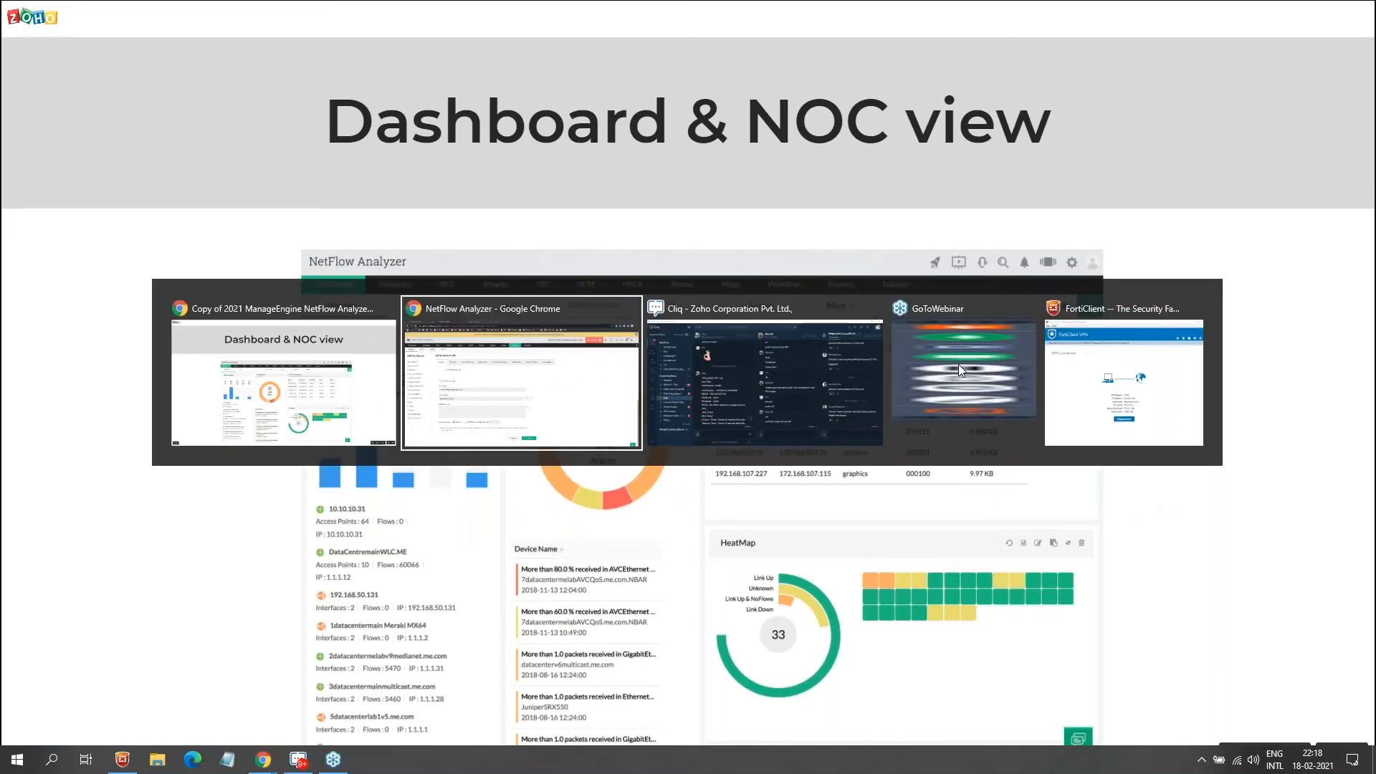
pyautogui.hotkey('alt', 'Tab')
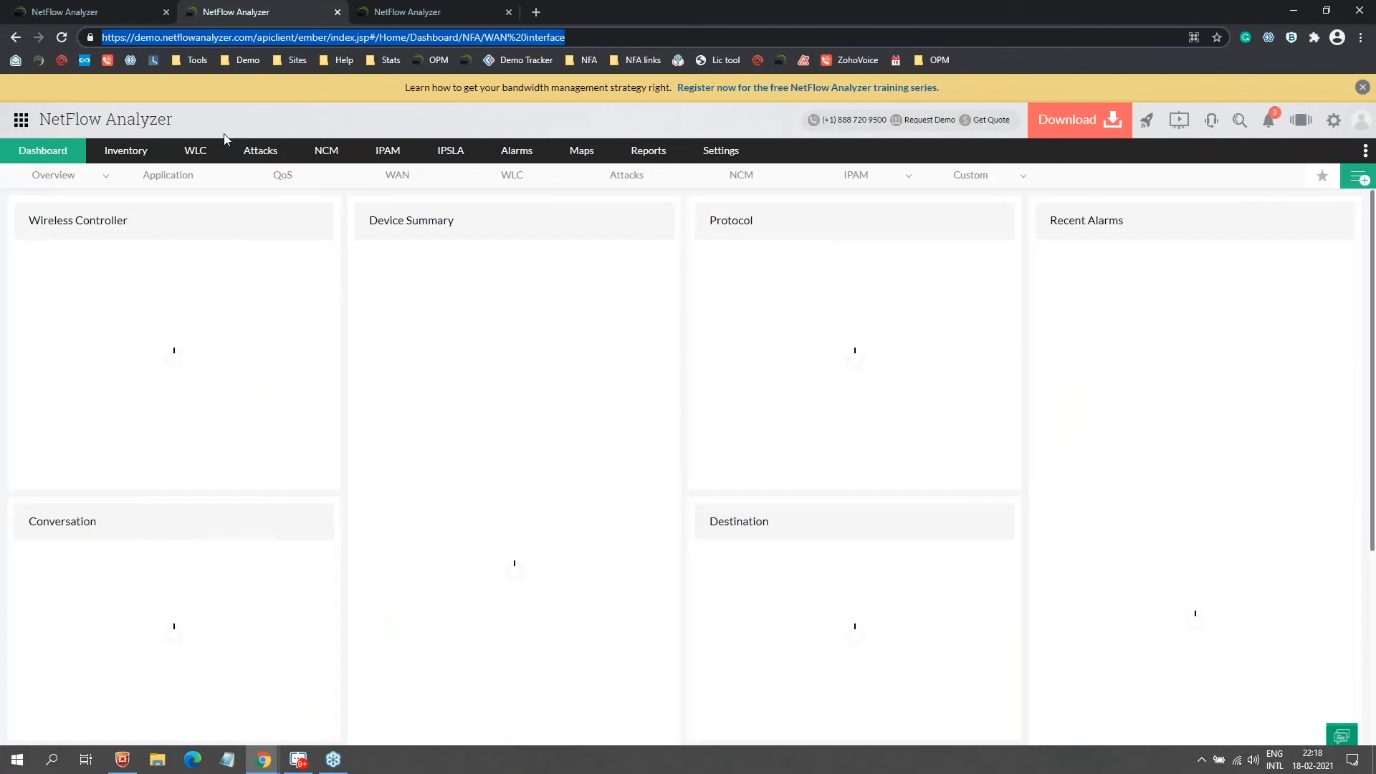
# Step: Open the Traffic Summary dashboard from Dashboard > Overview
pyautogui.moveTo(58, 176)
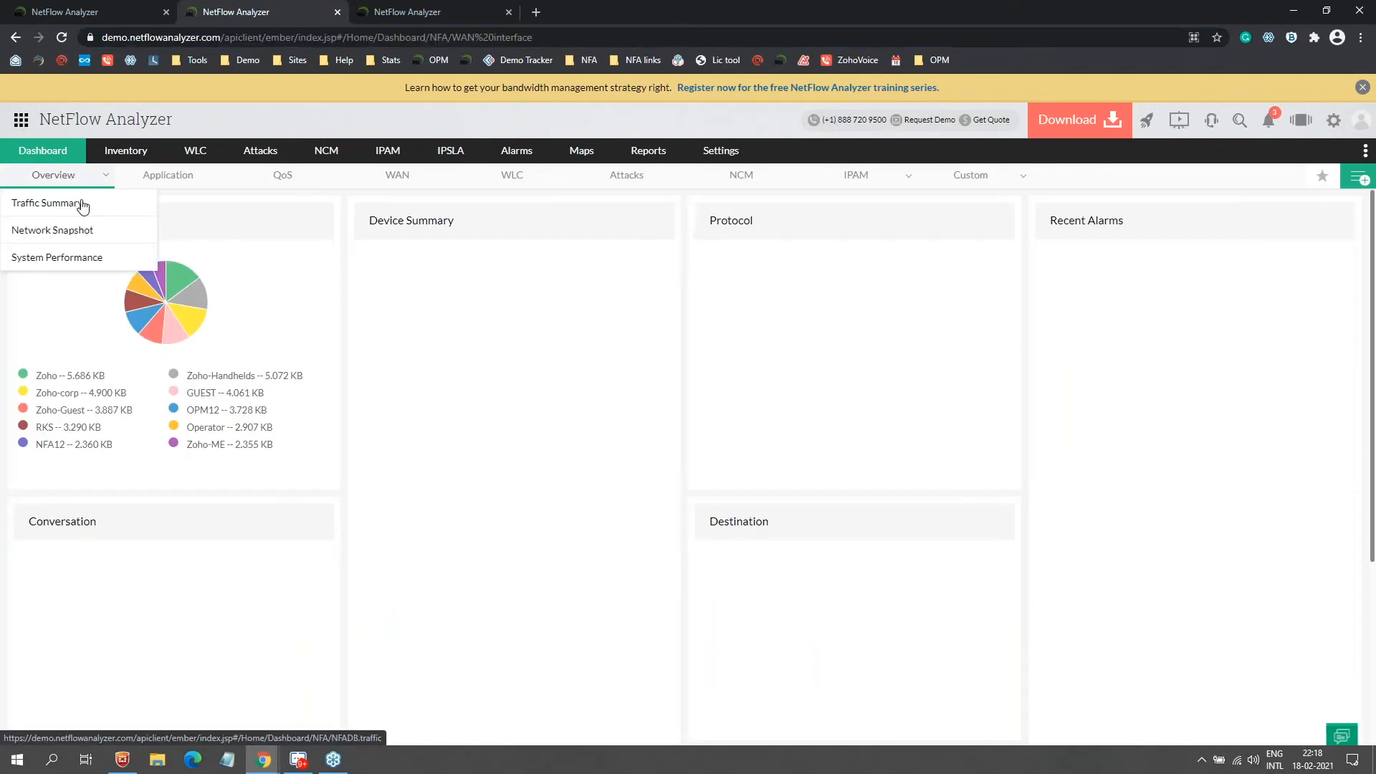
pyautogui.click(82, 204)
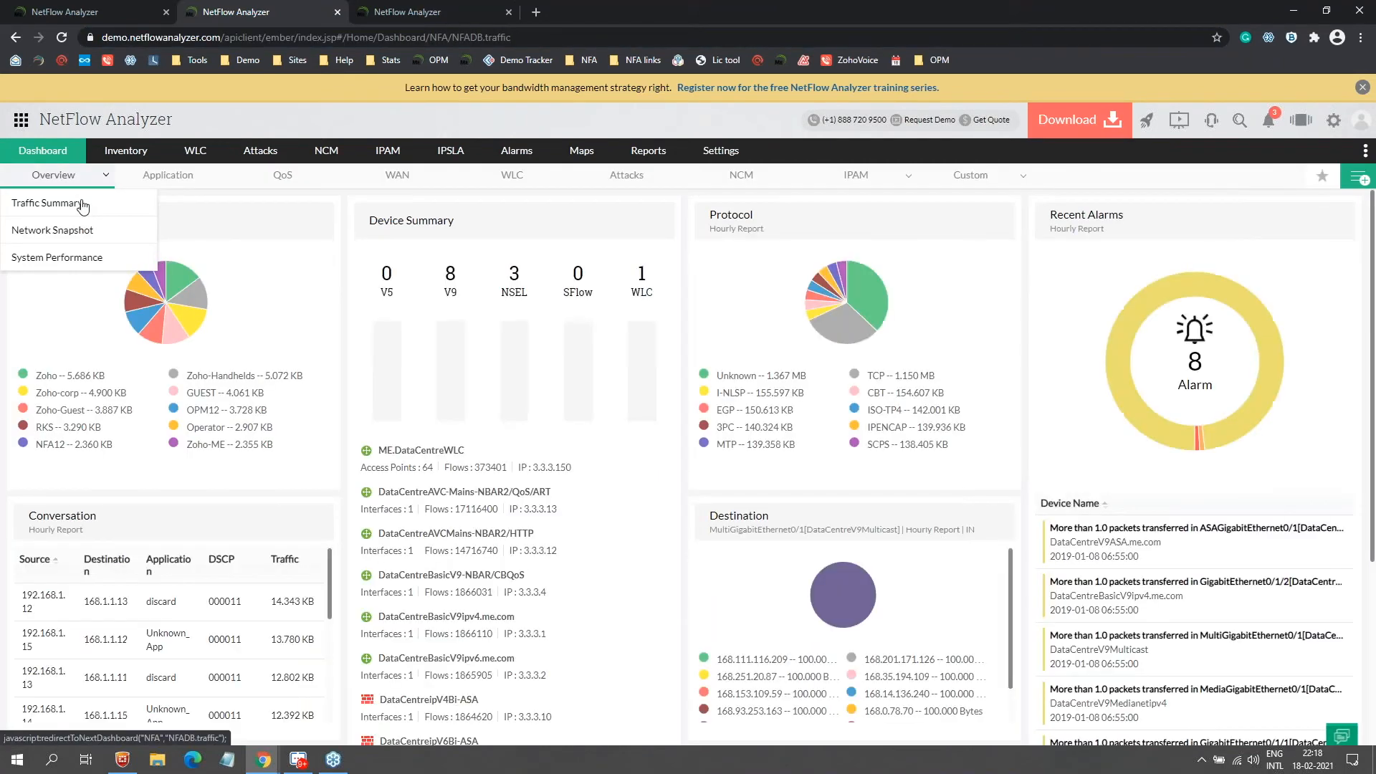
pyautogui.click(68, 230)
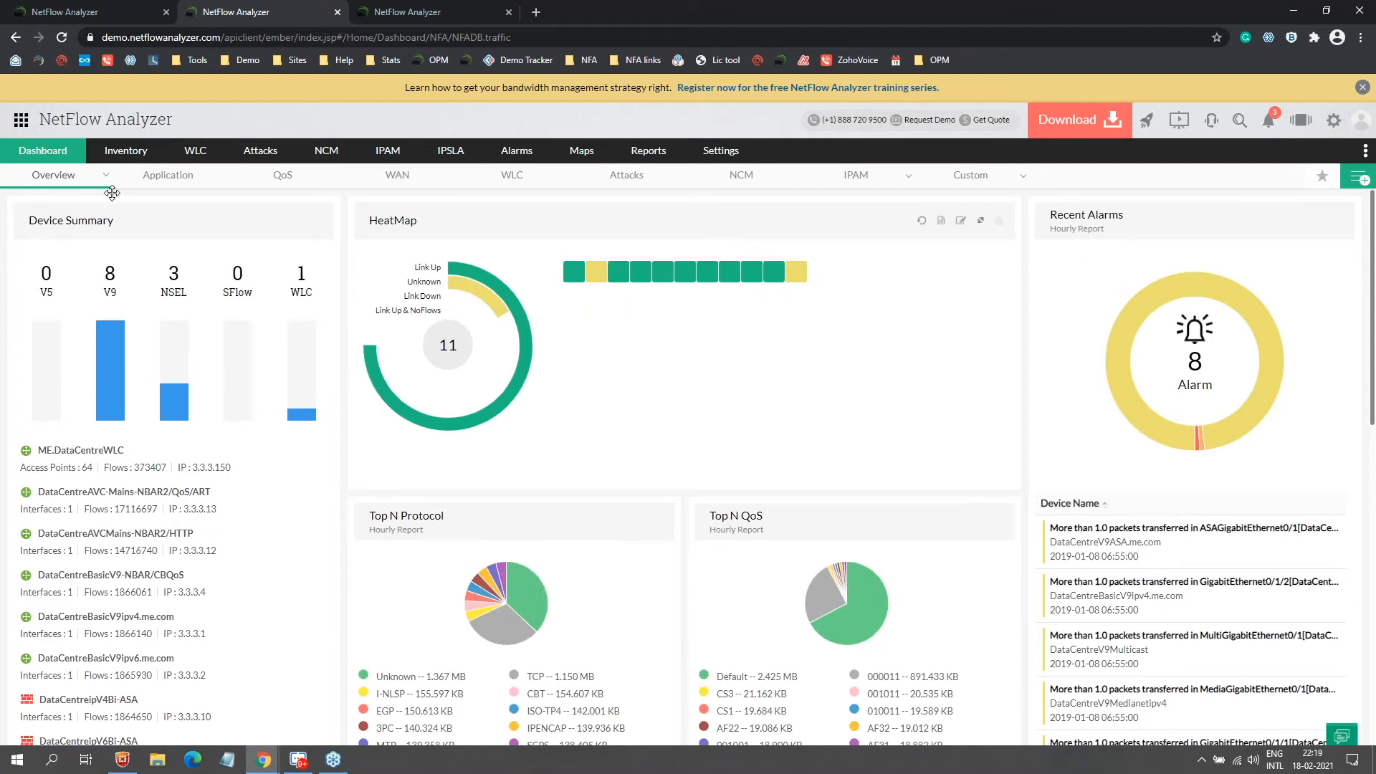
# Step: Switch to Network Snapshot, drill into GigabitEthernet0/1, then go back
pyautogui.moveTo(64, 175)
pyautogui.click(76, 230)
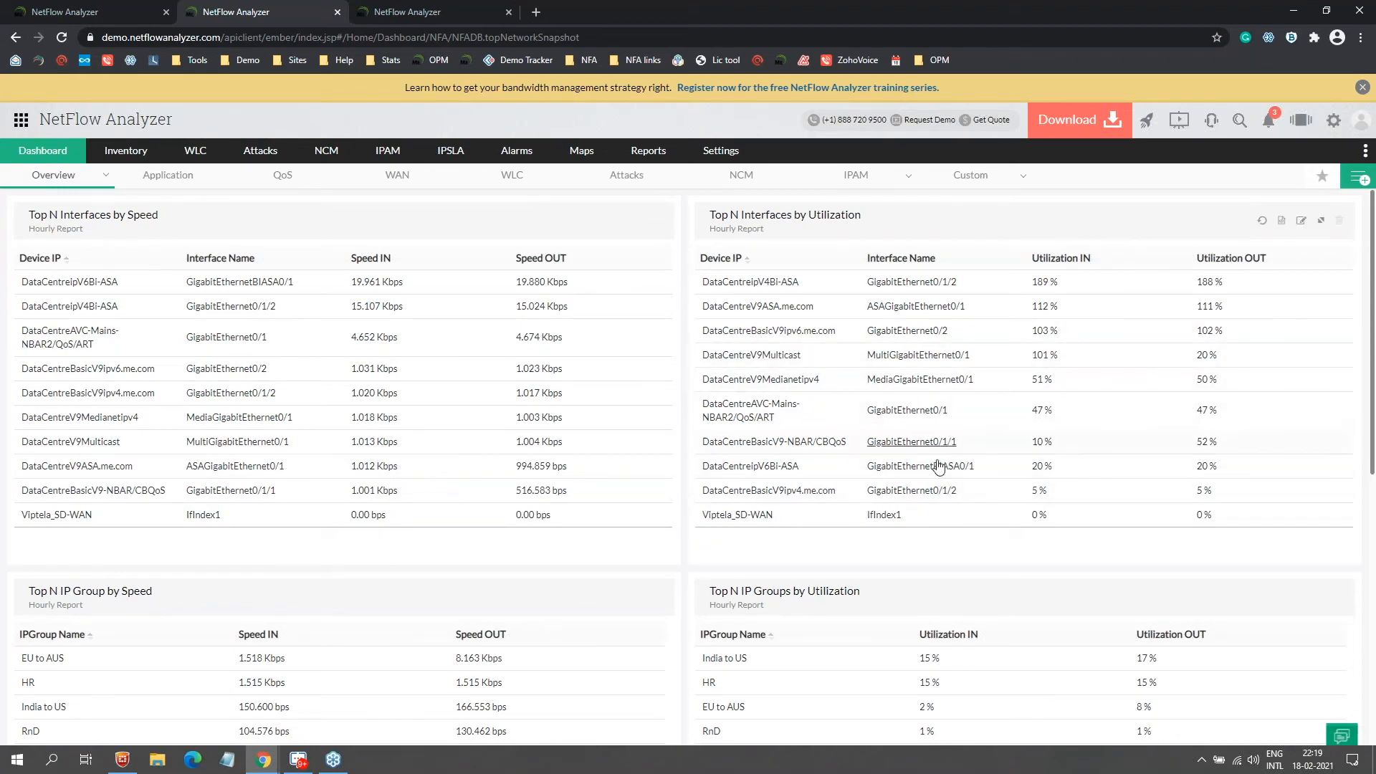
pyautogui.click(907, 410)
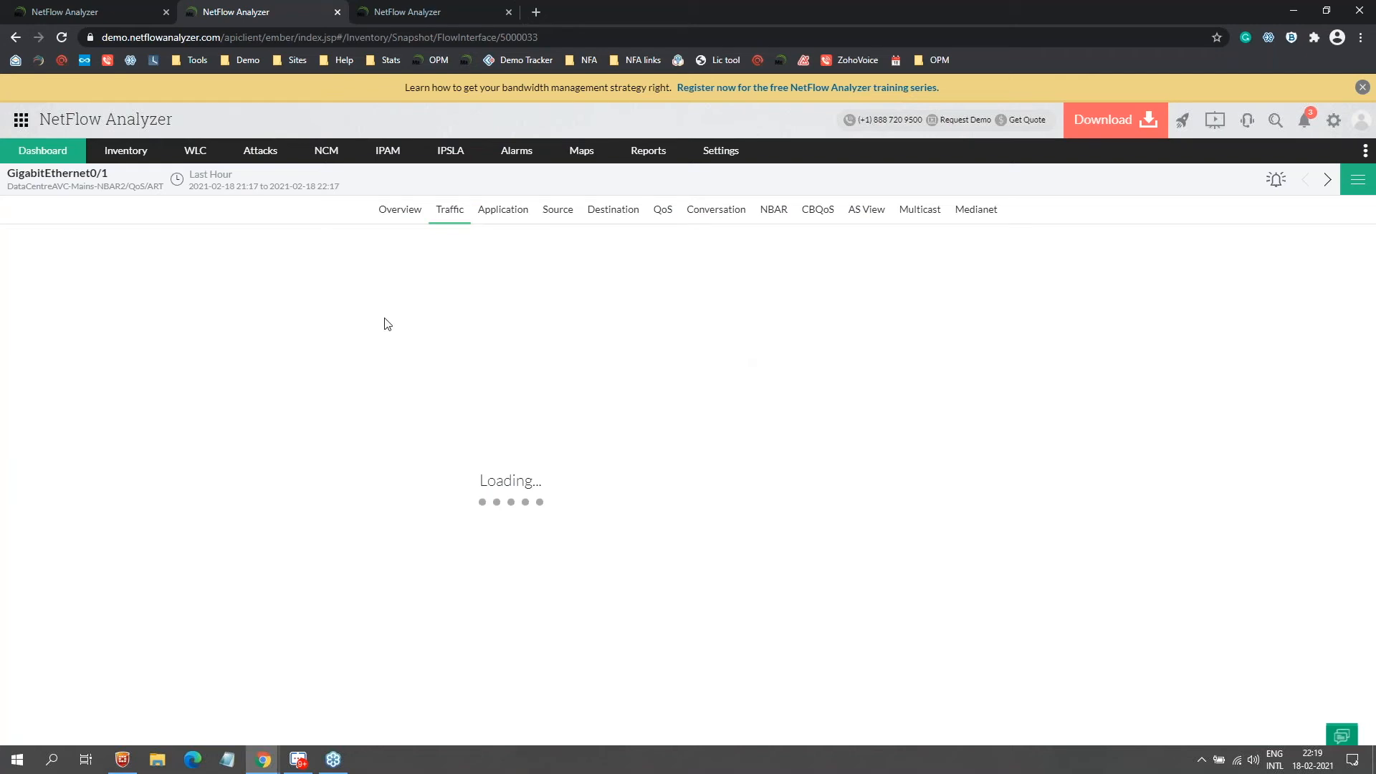
pyautogui.hotkey('alt', 'Left')
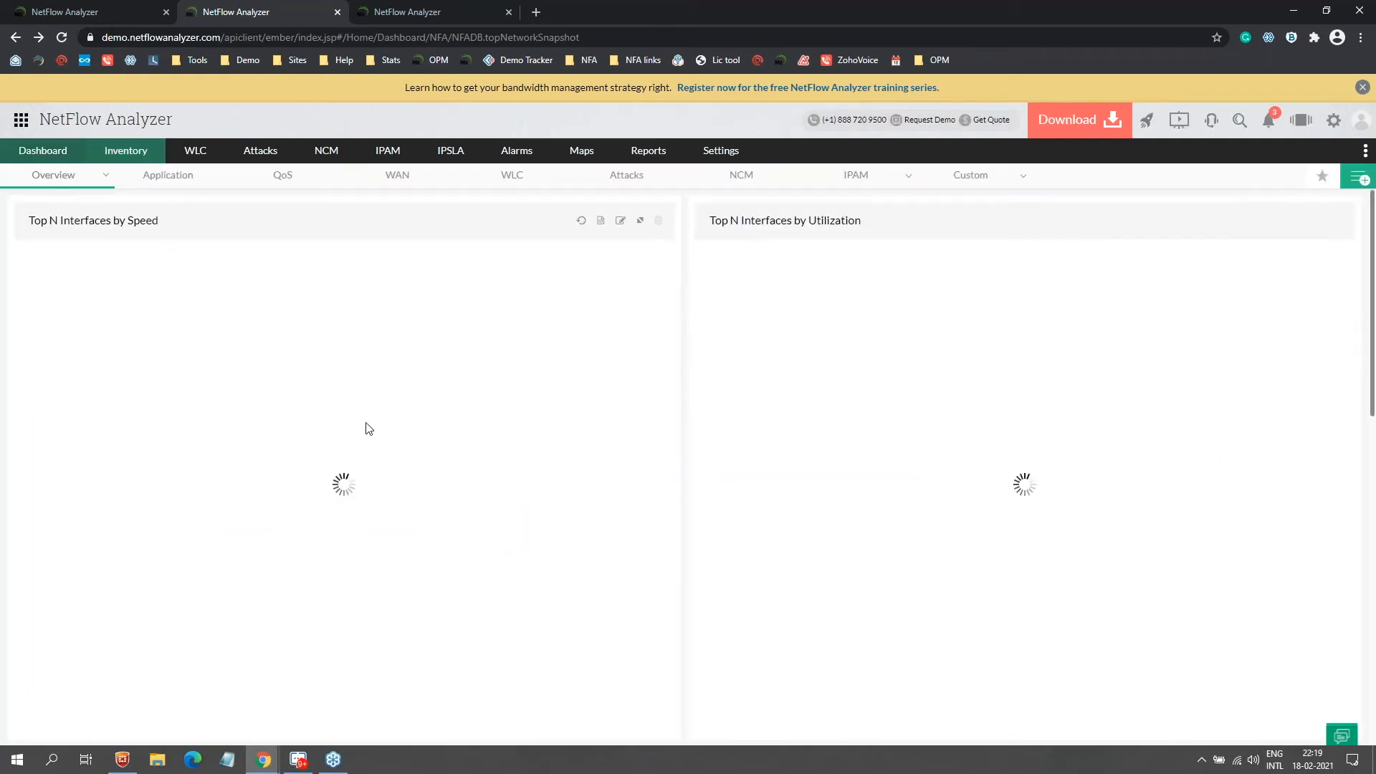
# Step: Start a new custom dashboard named 'custom' and continue to widget selection
pyautogui.click(983, 177)
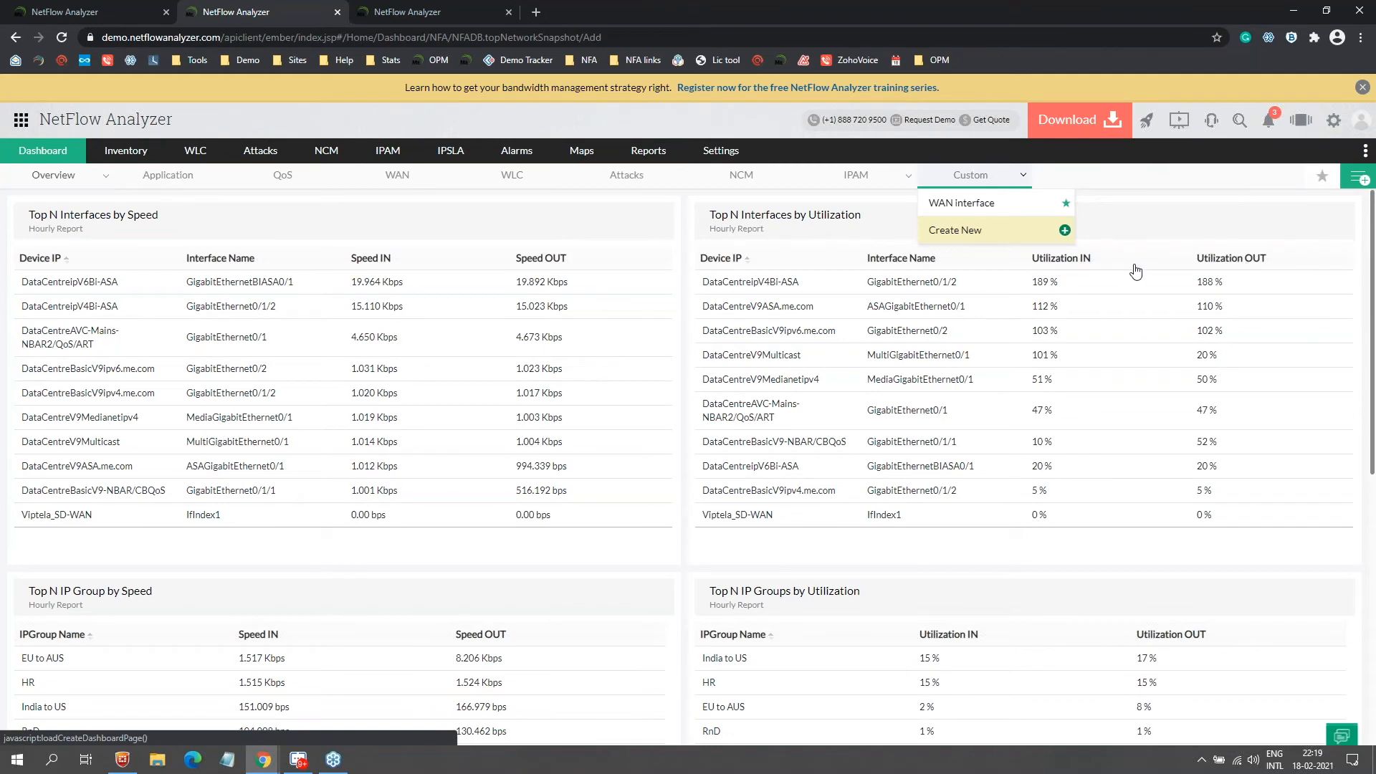
pyautogui.write('custin')
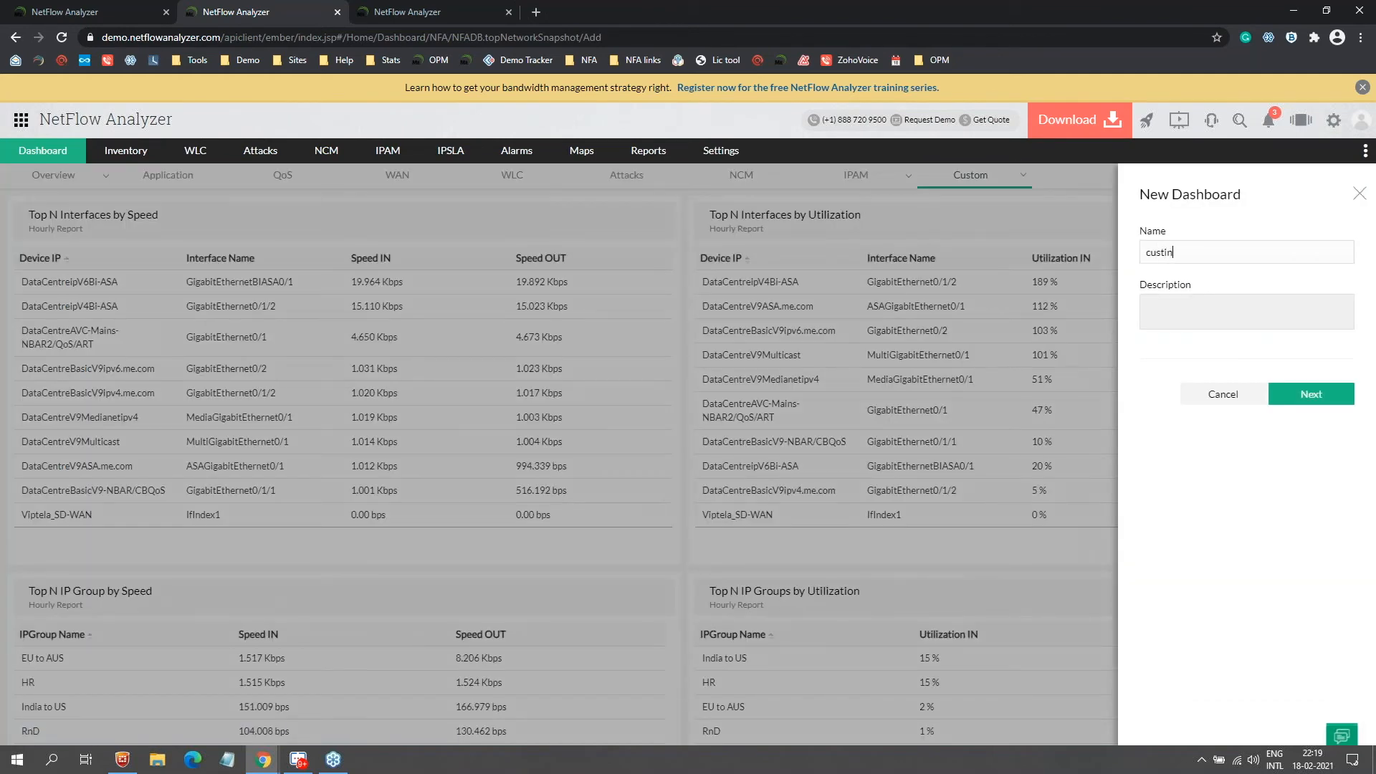
pyautogui.press('BackSpace')
pyautogui.press('BackSpace')
pyautogui.write('om')
pyautogui.click(1296, 396)
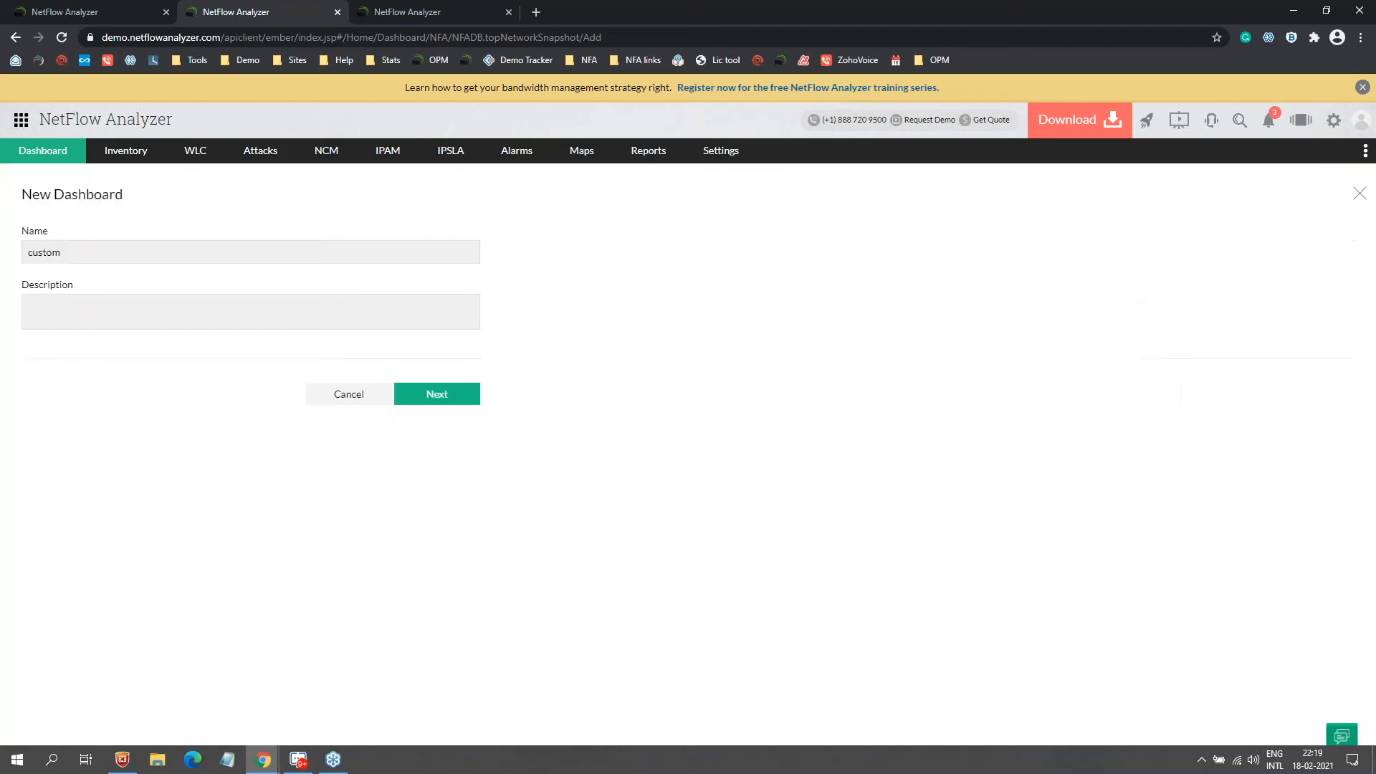
# Step: Add the Application, Conversation and QoS widgets and continue to Associate Dashboard to Users
pyautogui.scroll(-8, 513, 489)
pyautogui.click(517, 263)
pyautogui.click(516, 350)
pyautogui.click(507, 435)
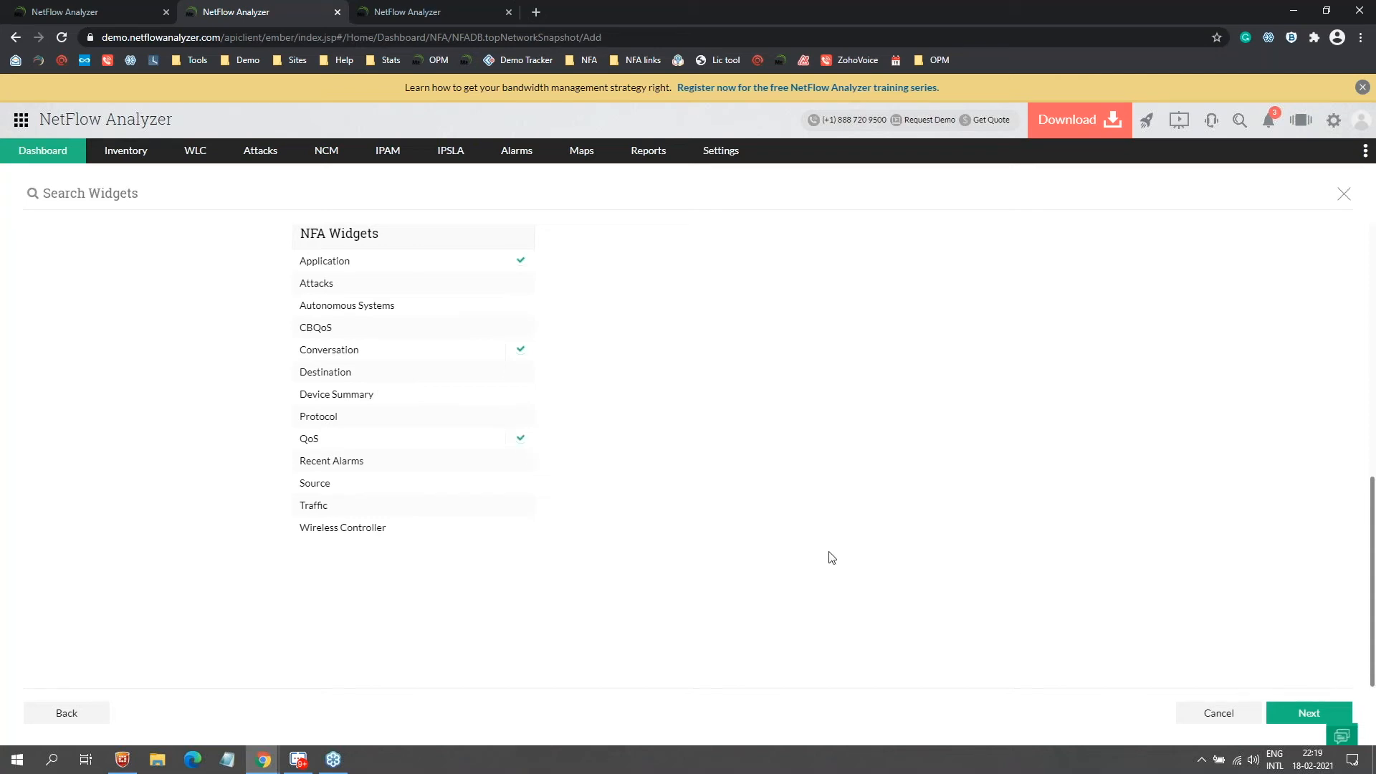
pyautogui.click(1288, 717)
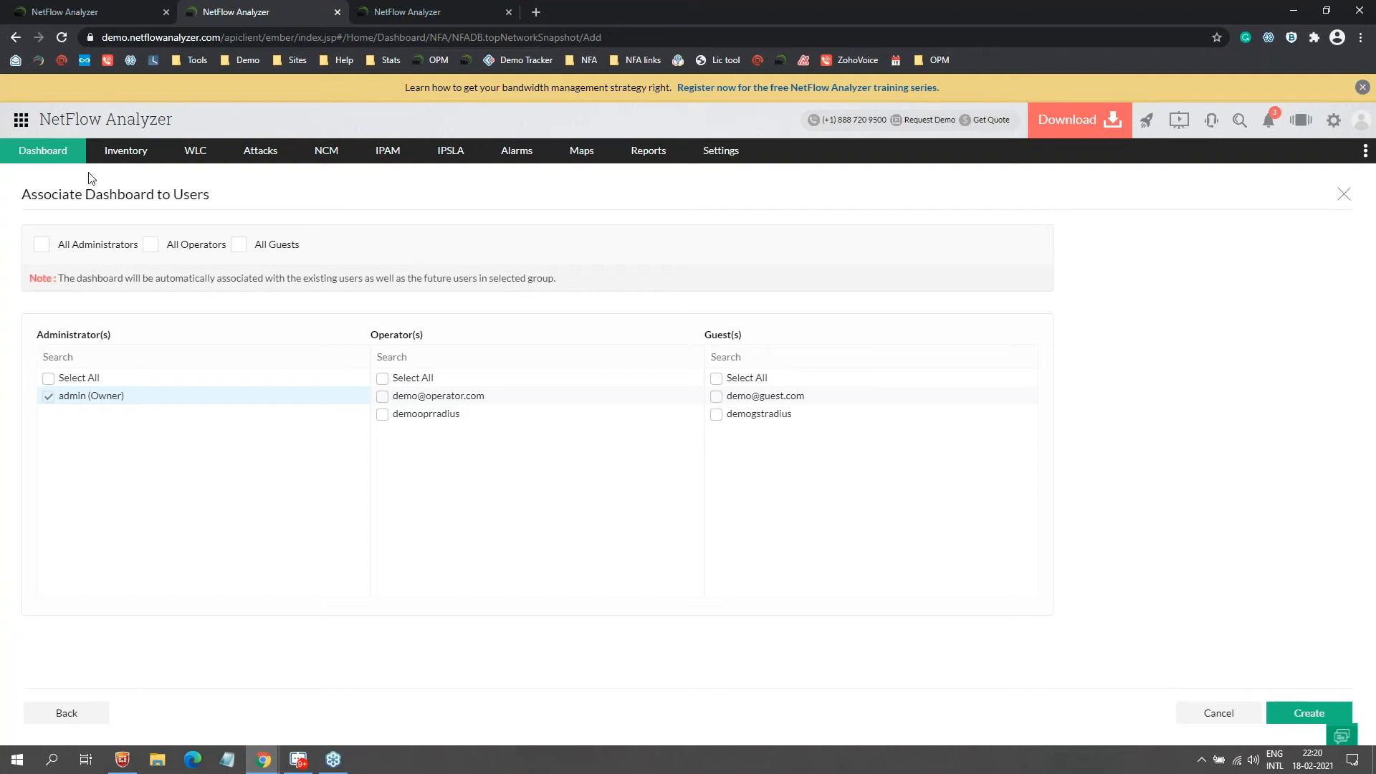
pyautogui.moveTo(59, 167)
pyautogui.moveTo(64, 396)
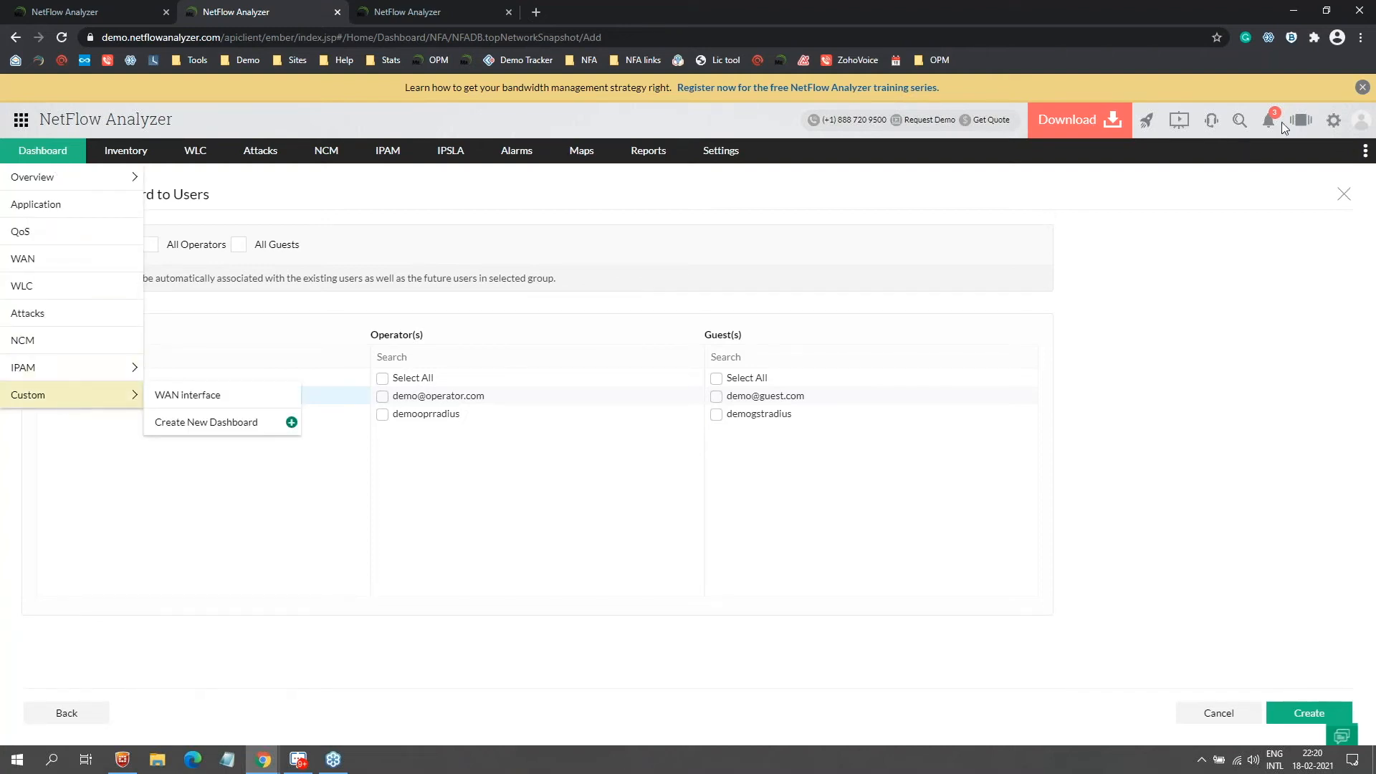
# Step: Open Manage NOC Views and look over the Create NOC View form
pyautogui.click(1298, 134)
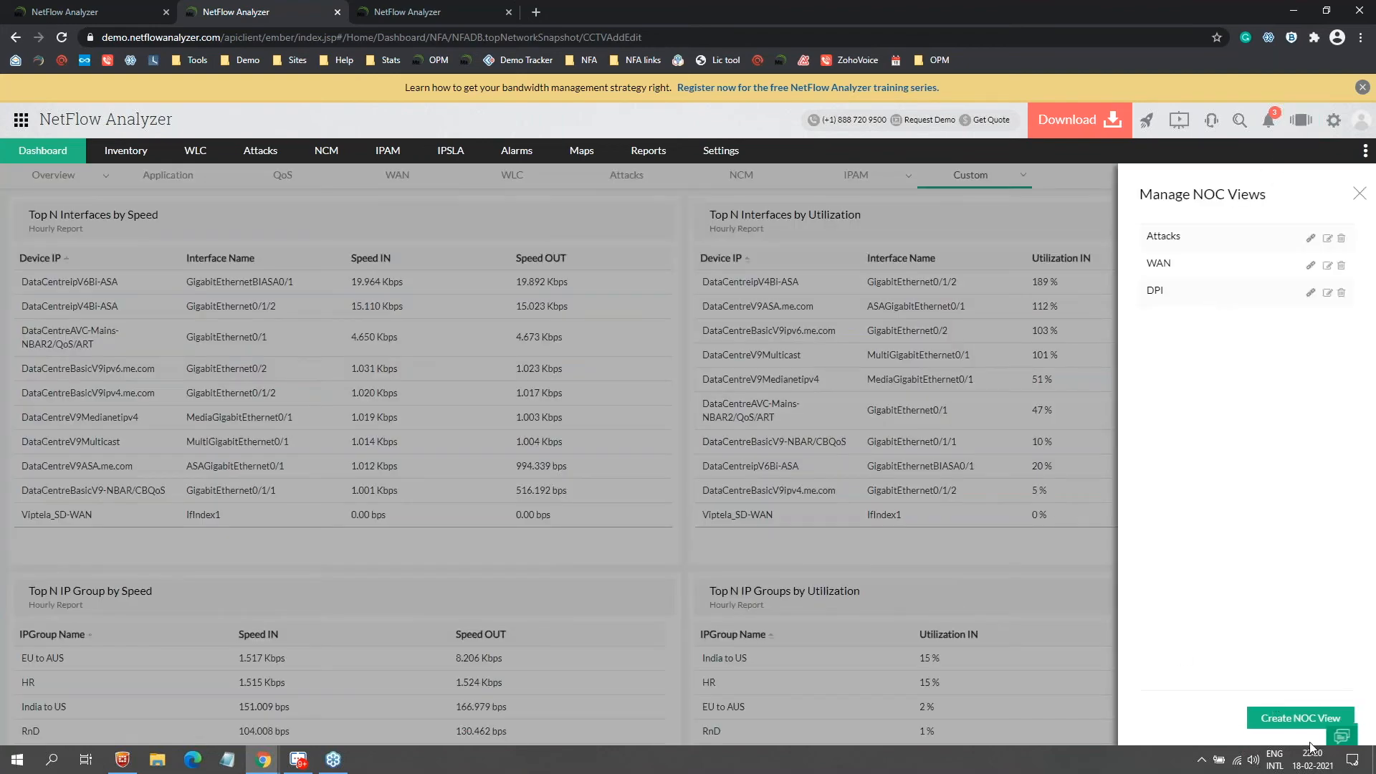
pyautogui.click(1300, 718)
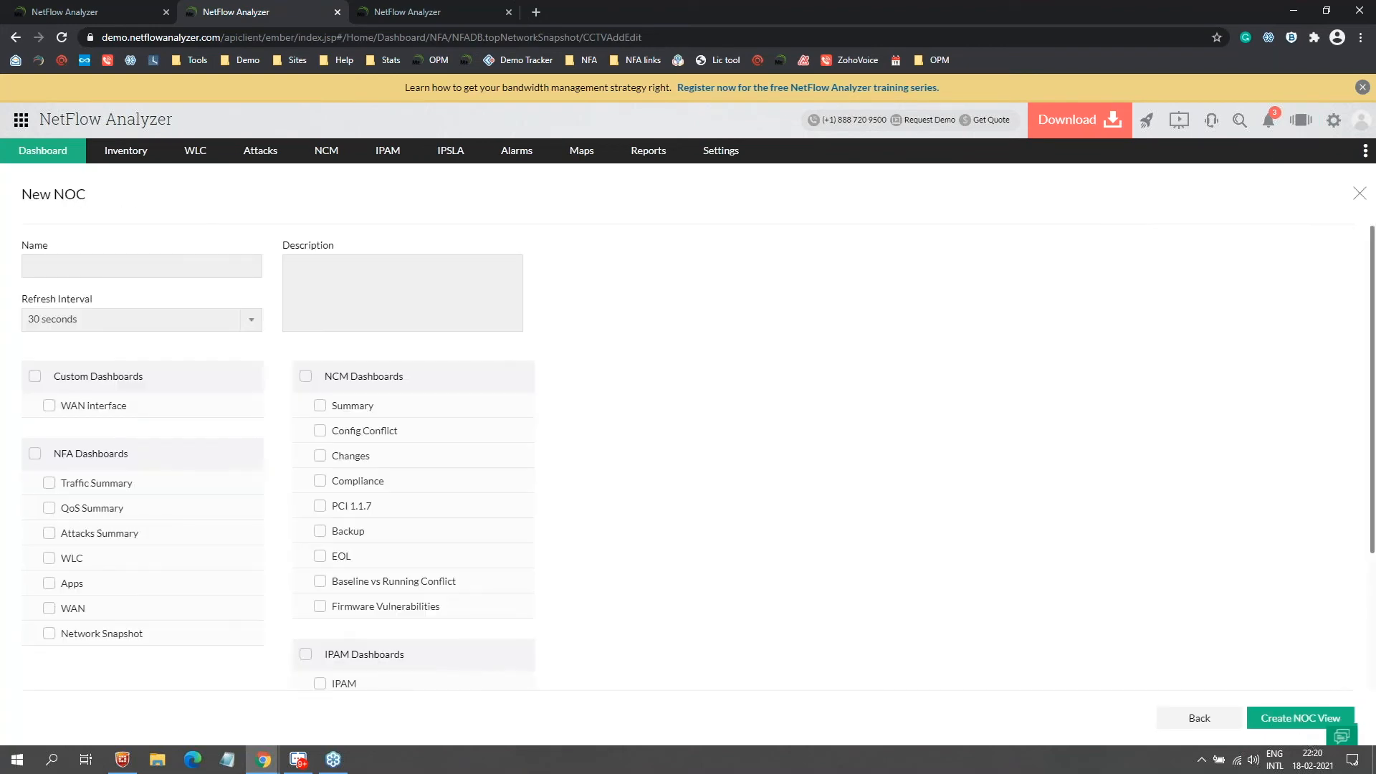
pyautogui.scroll(-1, 295, 539)
pyautogui.scroll(-2, 375, 513)
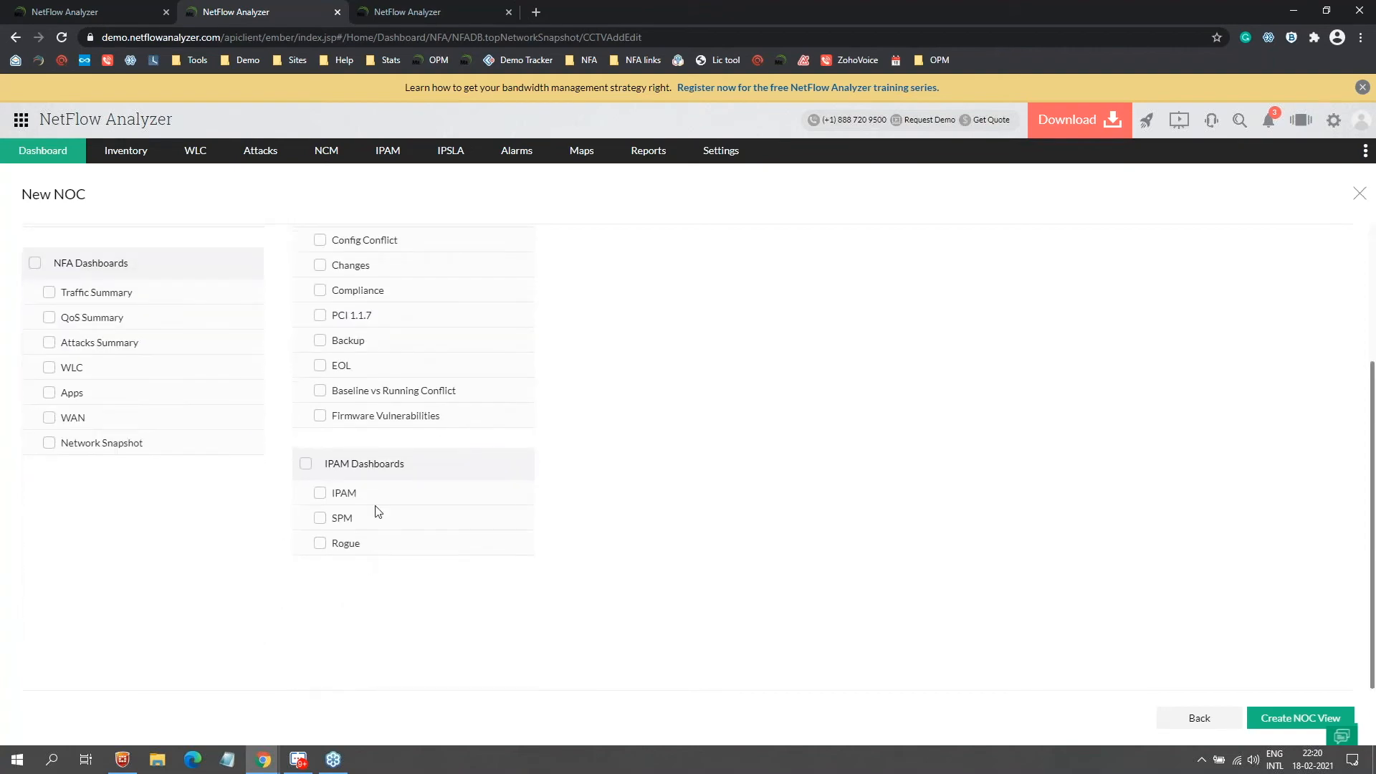
pyautogui.scroll(3, 476, 399)
# Step: Close the new NOC view form and launch the WAN NOC view
pyautogui.click(1312, 123)
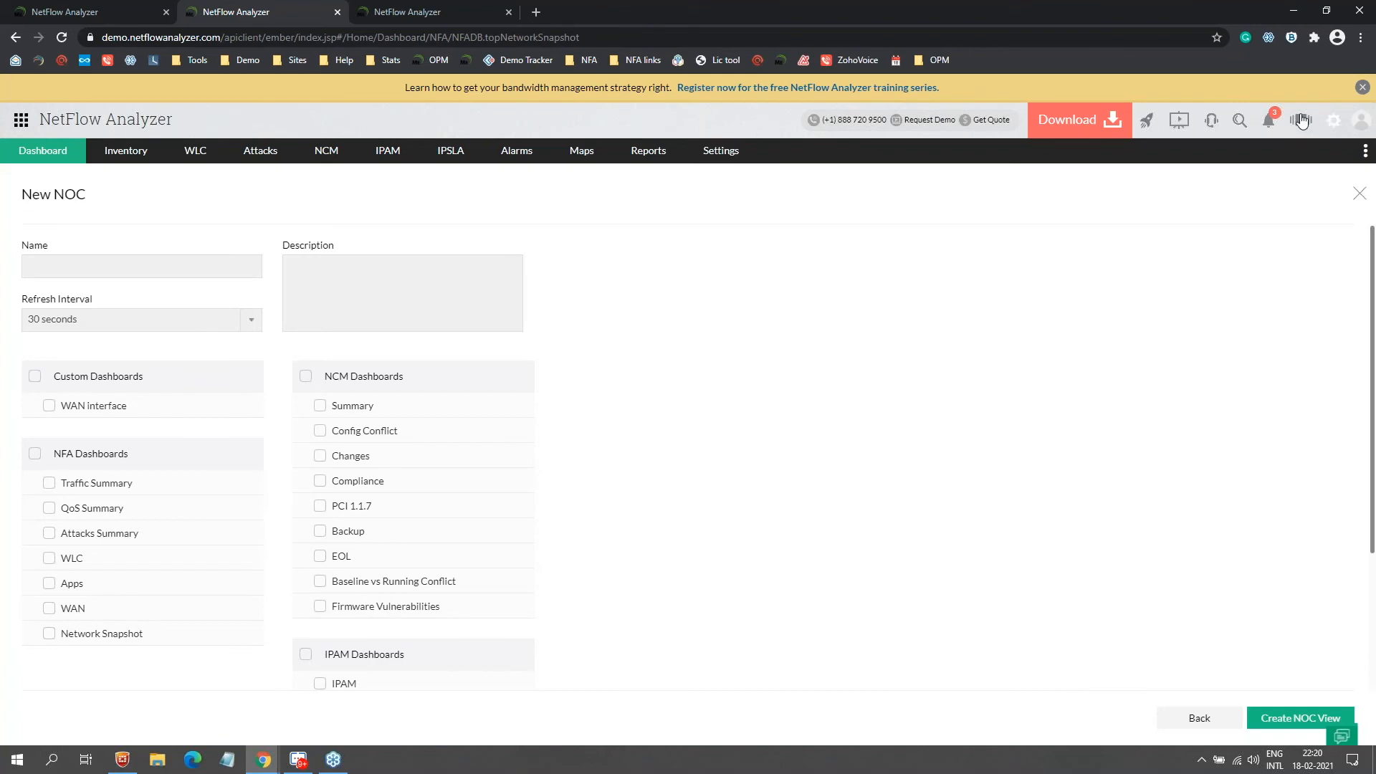
pyautogui.click(1301, 120)
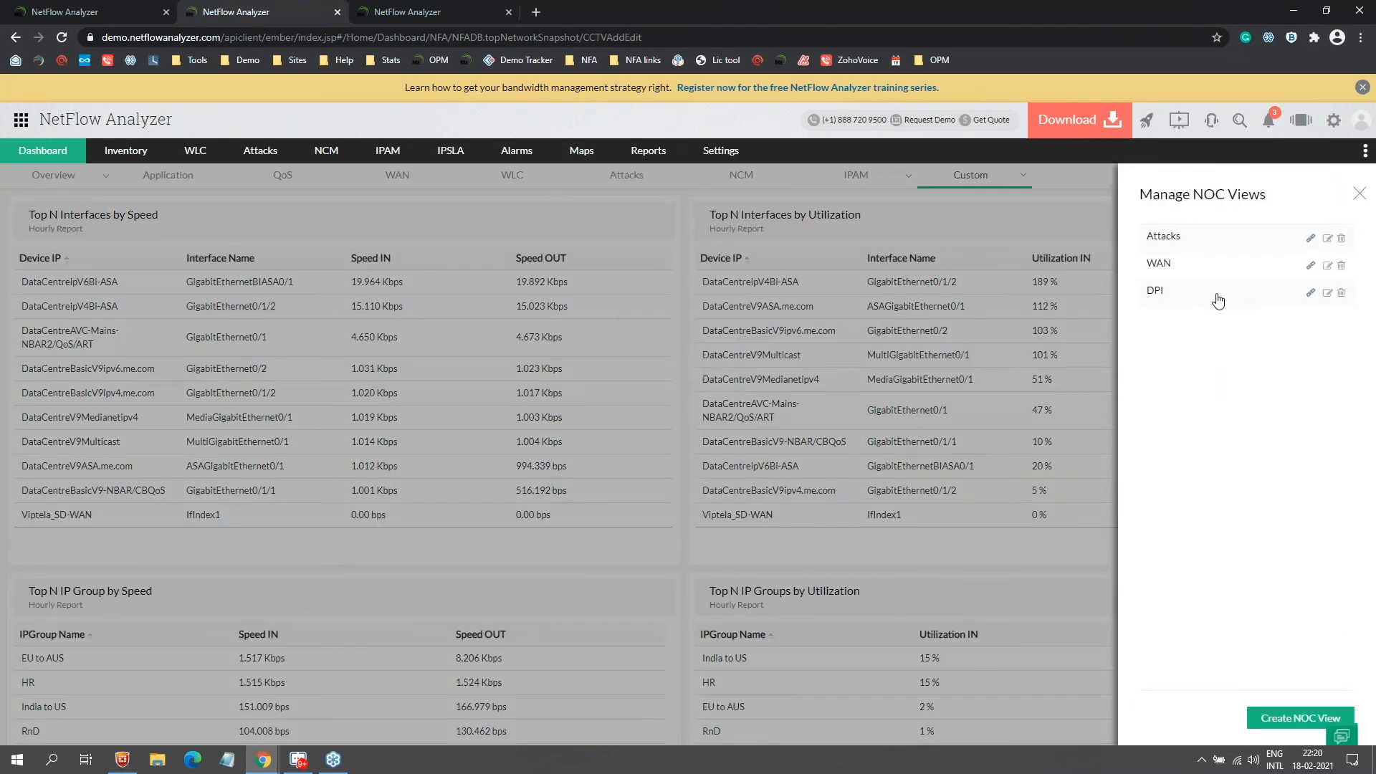
pyautogui.click(1159, 265)
# Step: Maximize the WAN NOC view, try moving the Top N Protocol panel, then discard the layout change
pyautogui.click(1322, 12)
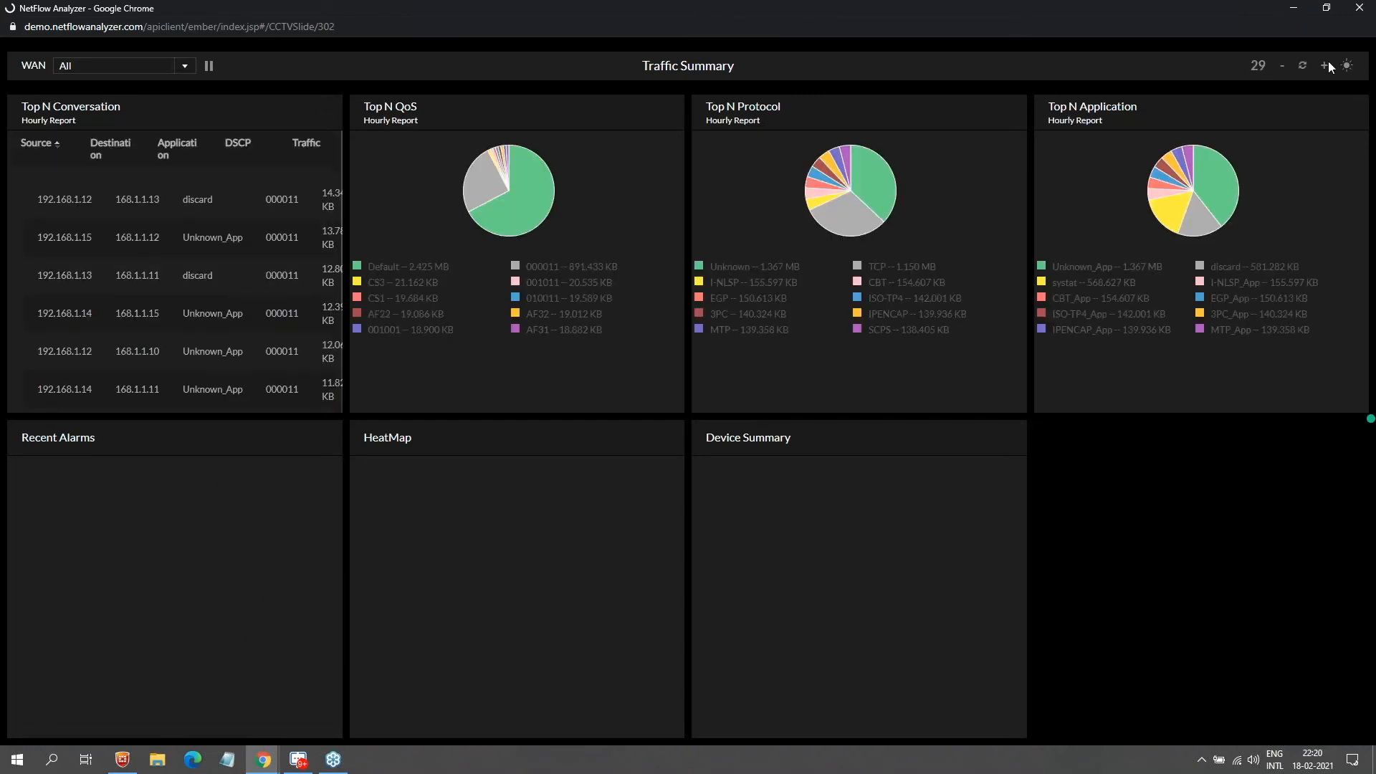
pyautogui.moveTo(778, 118); pyautogui.dragTo(781, 87)
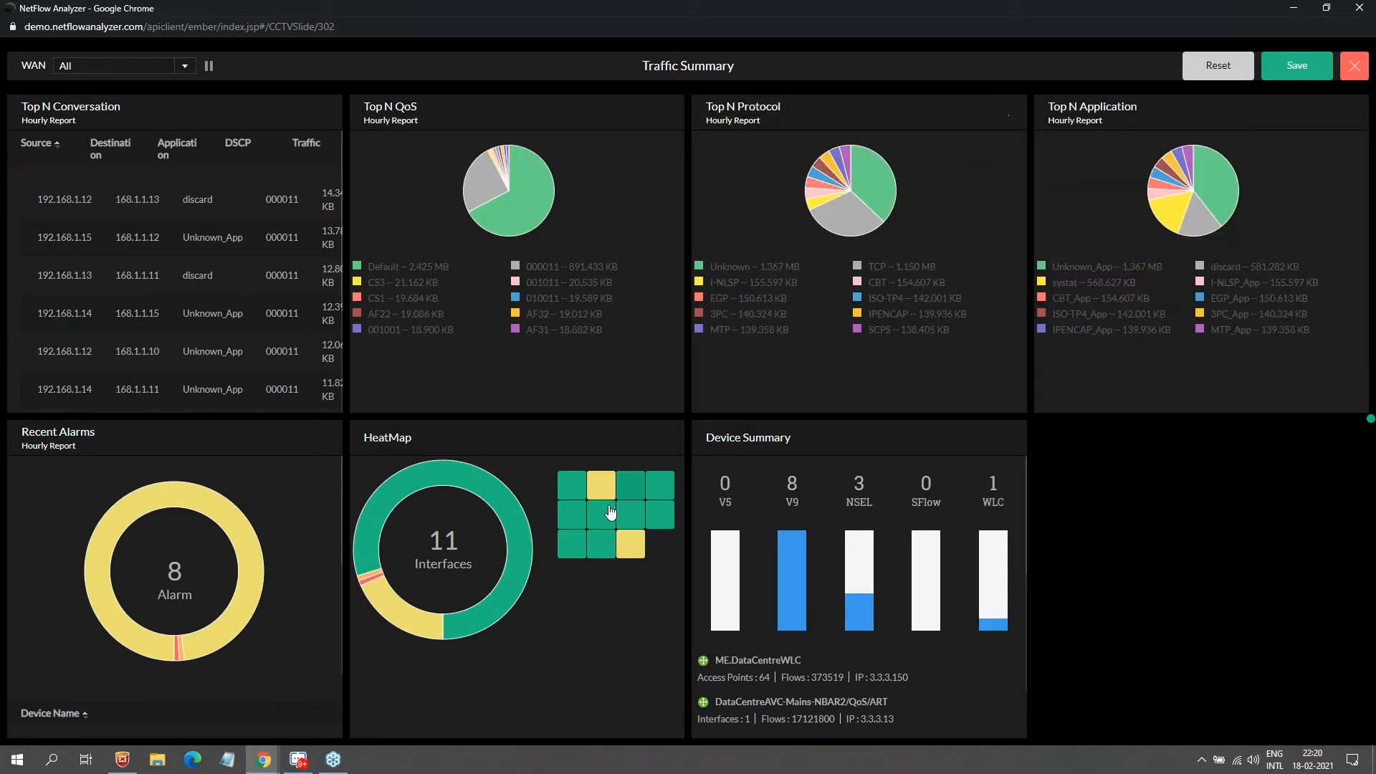
pyautogui.moveTo(602, 515)
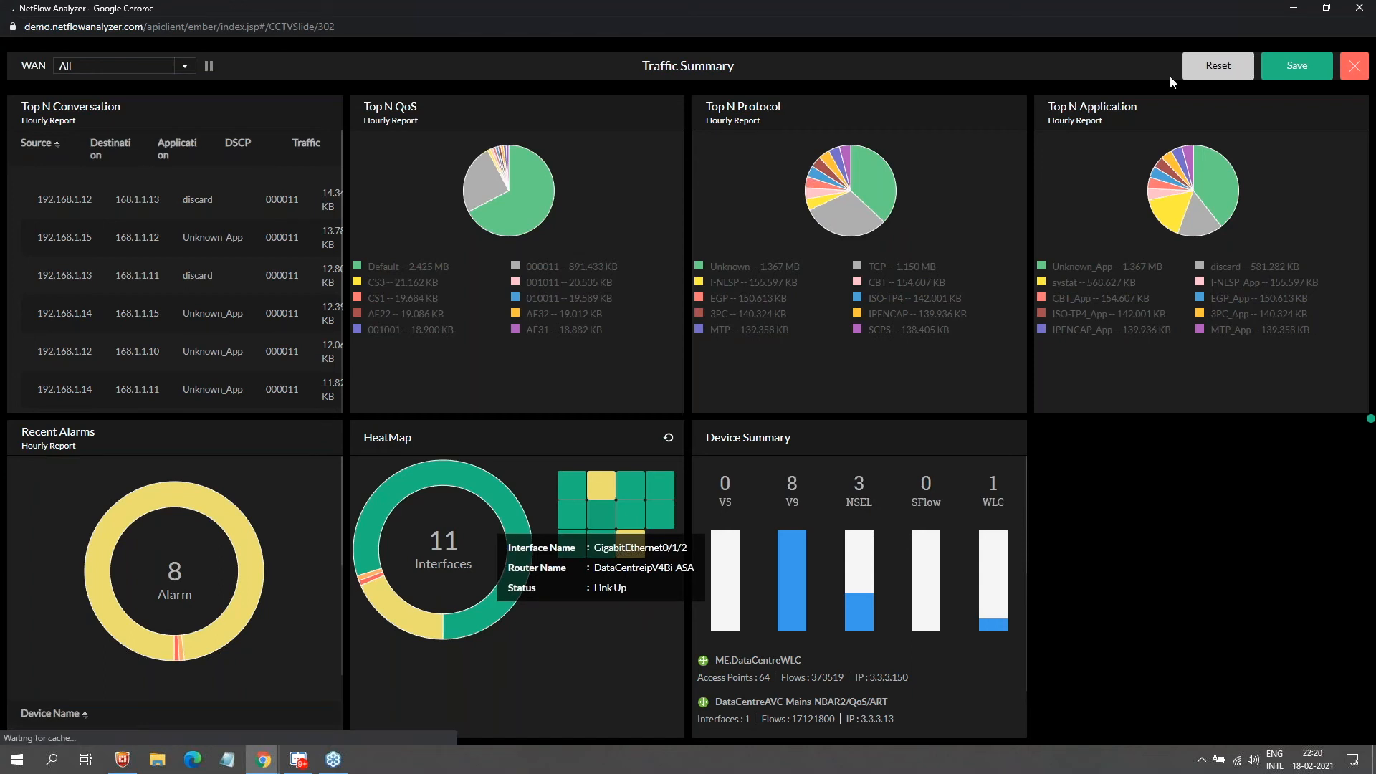
pyautogui.click(1354, 65)
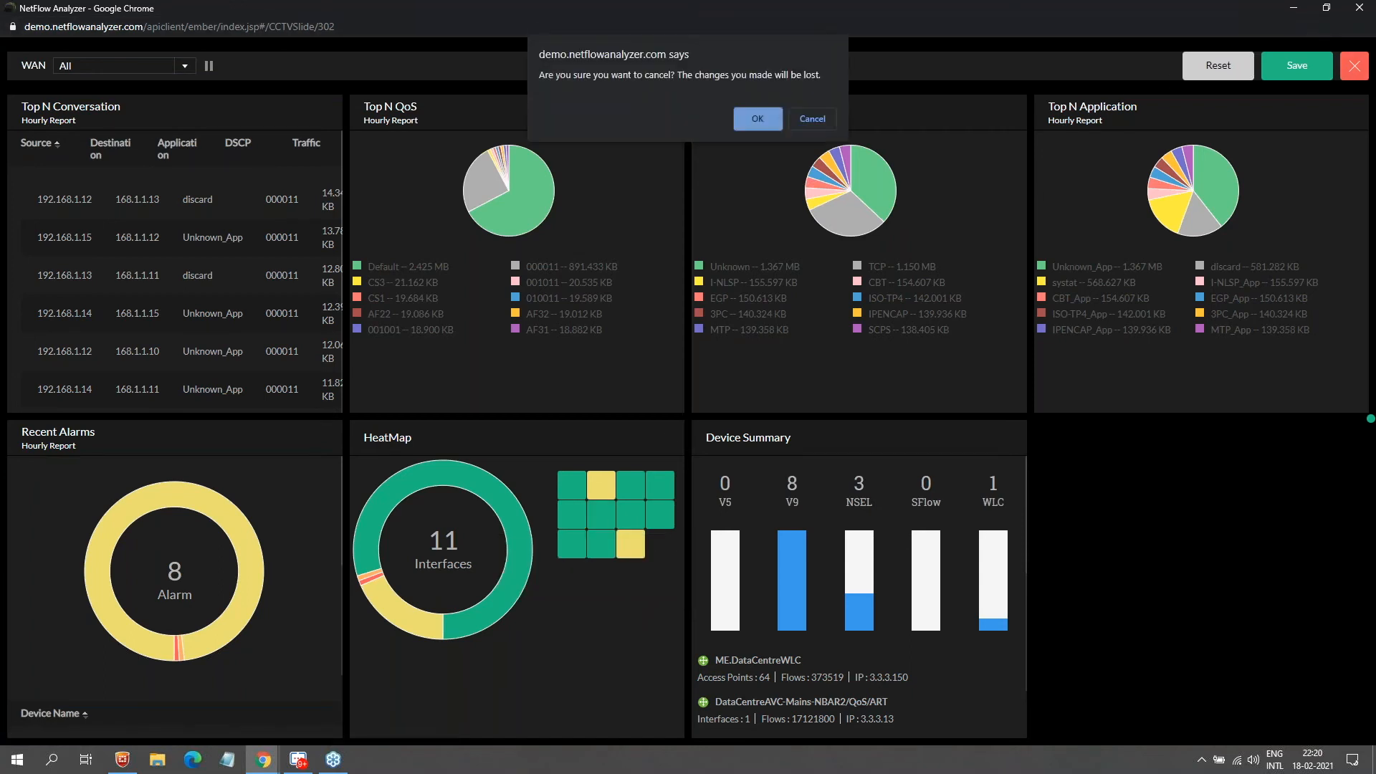
pyautogui.click(767, 117)
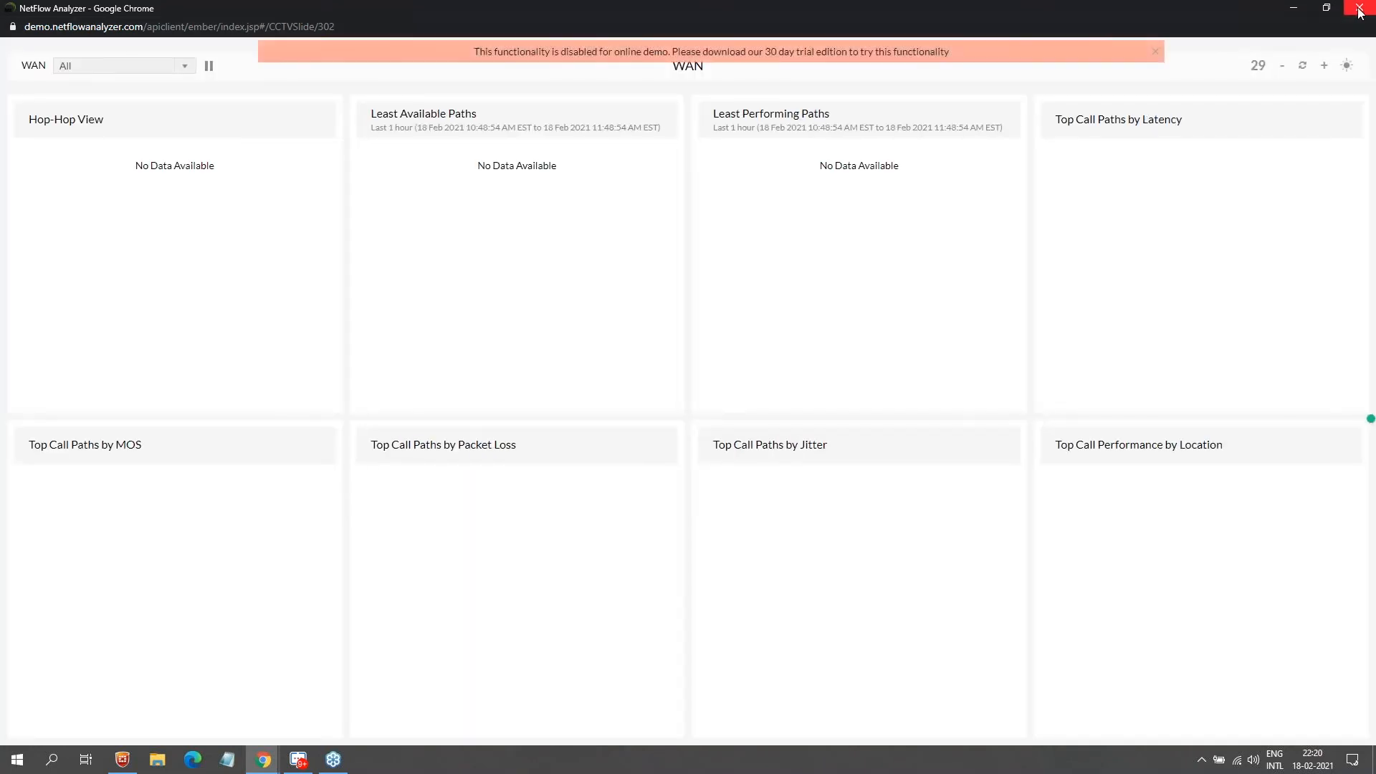
# Step: Close the NOC view window and advance the presentation to the Setting up Alerts slide
pyautogui.click(1359, 8)
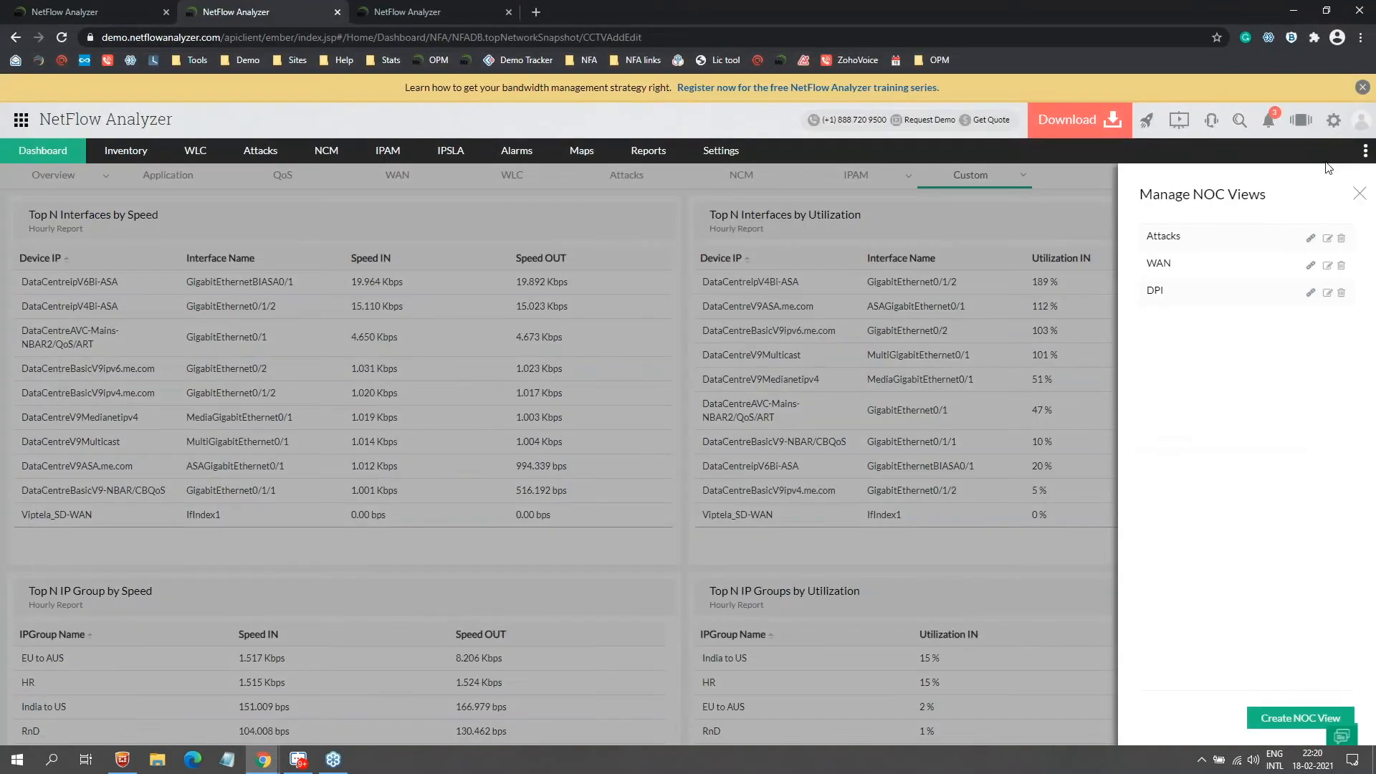
pyautogui.hotkey('alt', 'Tab')
pyautogui.press('Right')
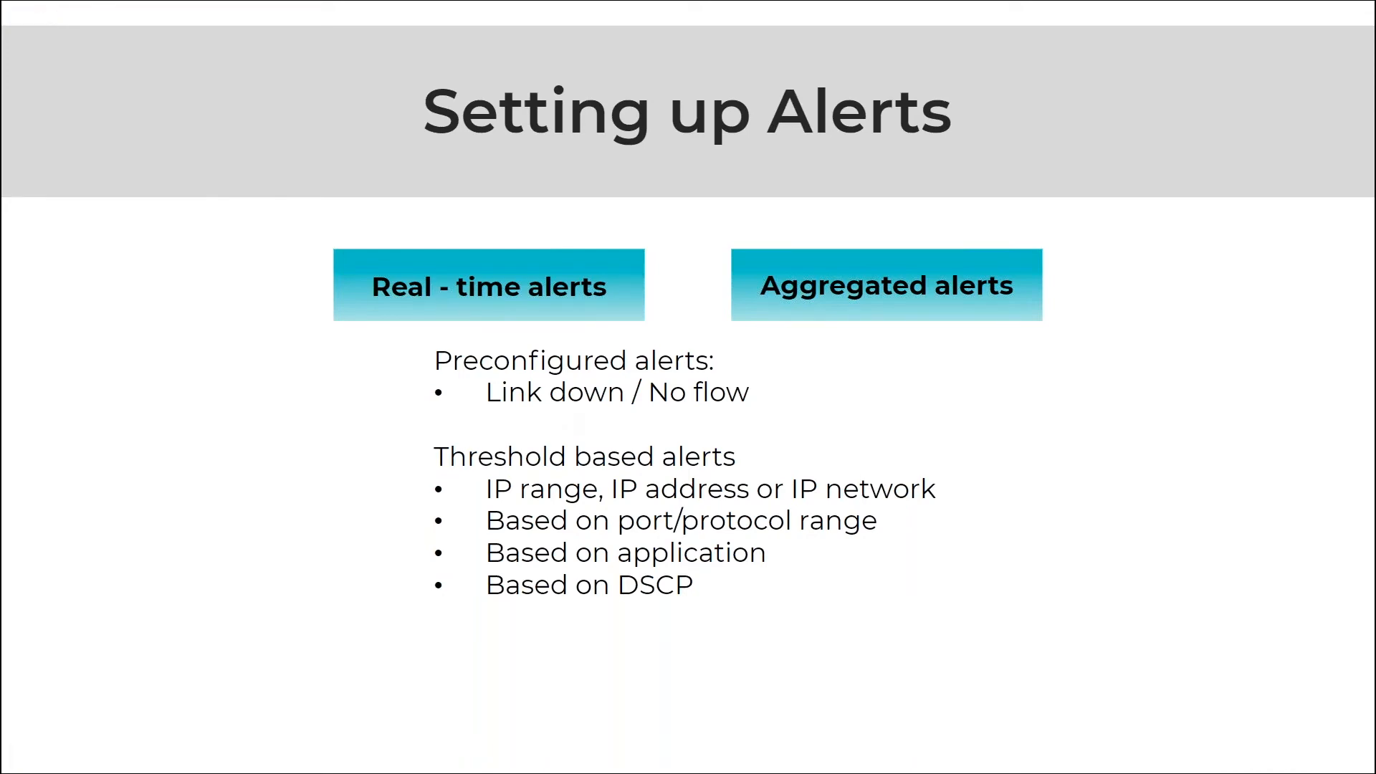
pyautogui.hotkey('alt', 'Tab')
# Step: Back in NetFlow Analyzer, open Settings > NetFlow > Alert Profiles and the Link Down profile
pyautogui.click(560, 371)
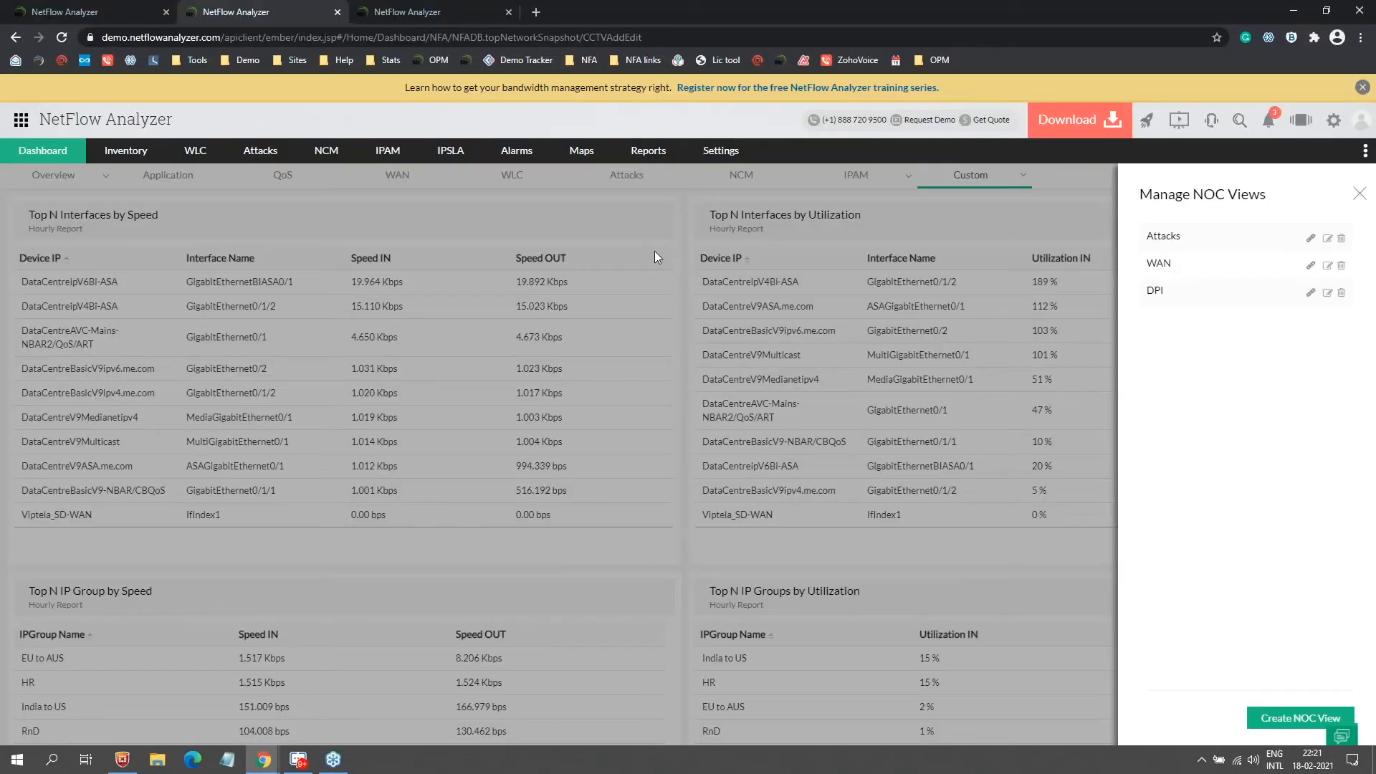
pyautogui.moveTo(720, 150)
pyautogui.moveTo(754, 294)
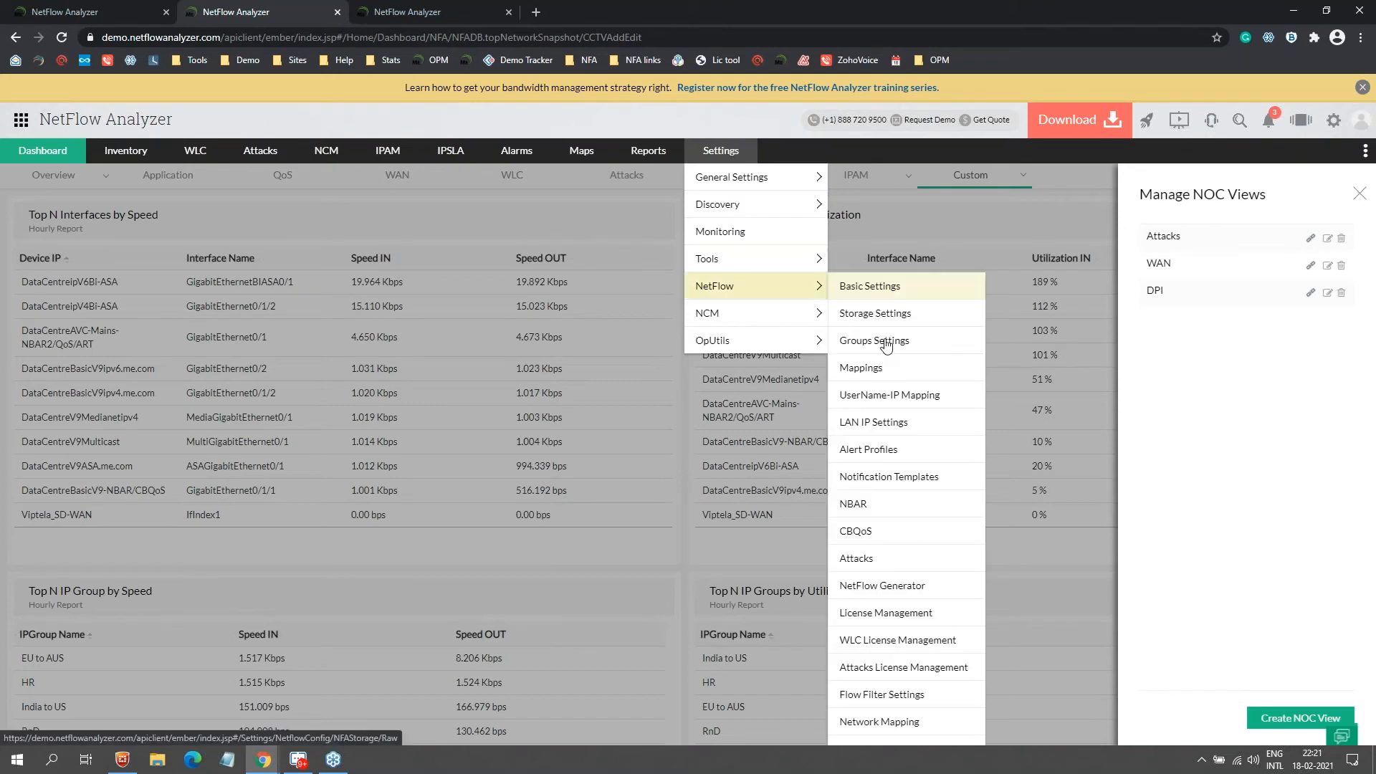
pyautogui.click(870, 451)
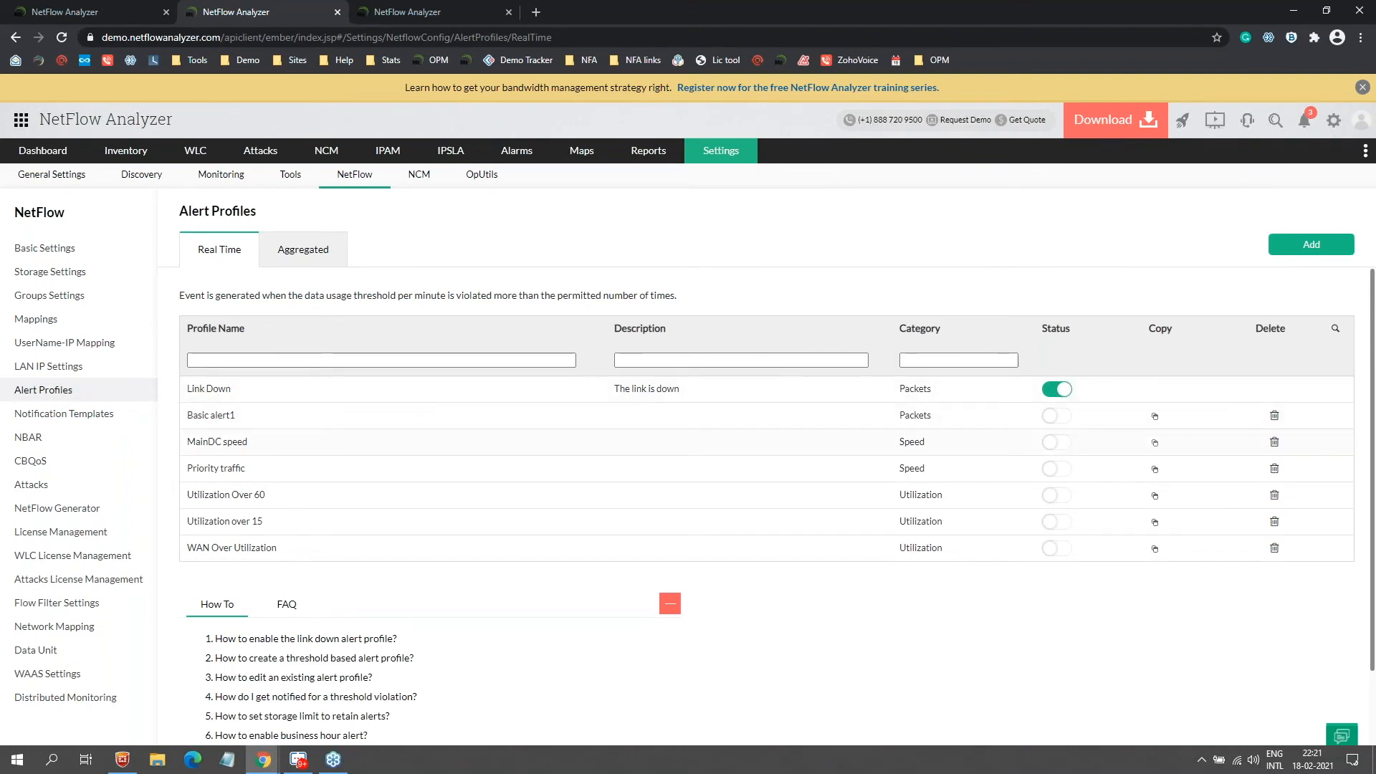
pyautogui.click(607, 395)
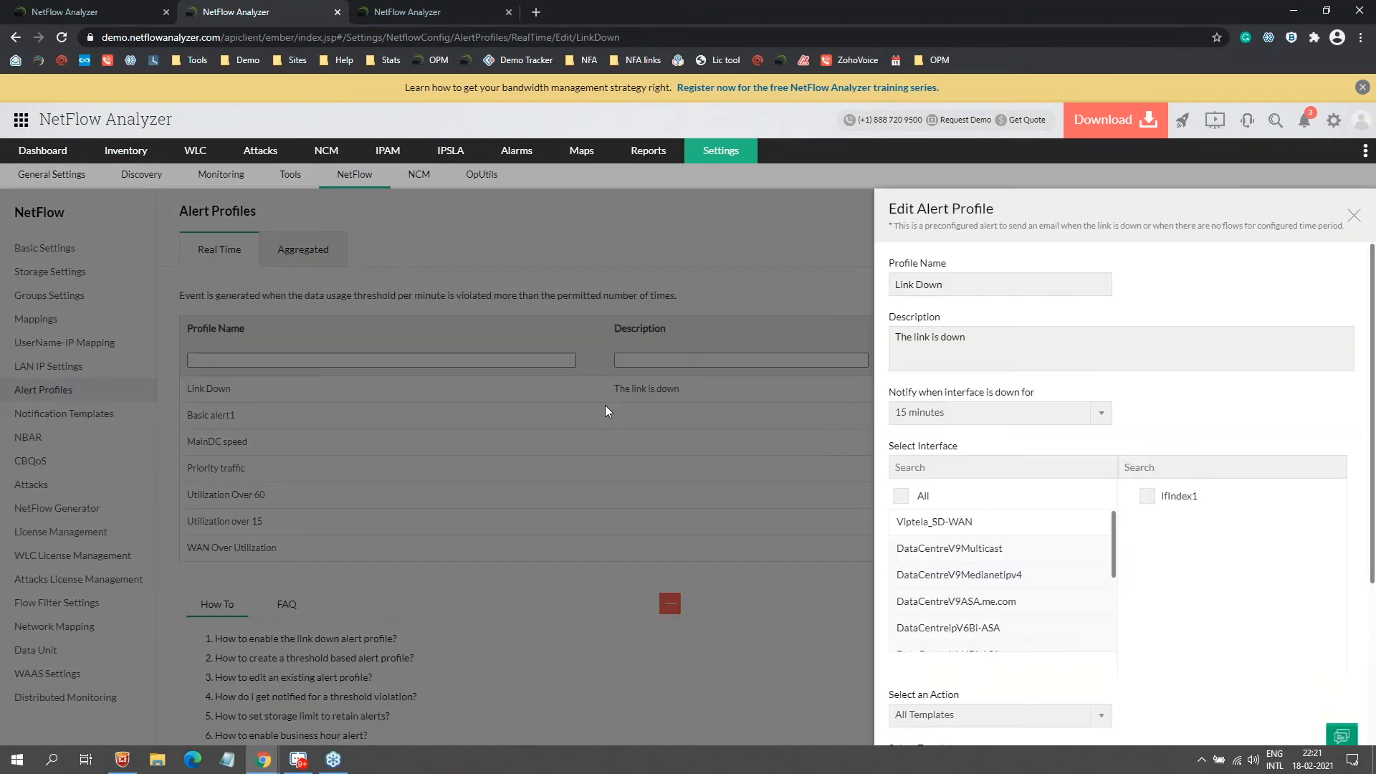
# Step: Review Link Down's 15-minute down duration and All Templates action, then close it unchanged
pyautogui.click(979, 413)
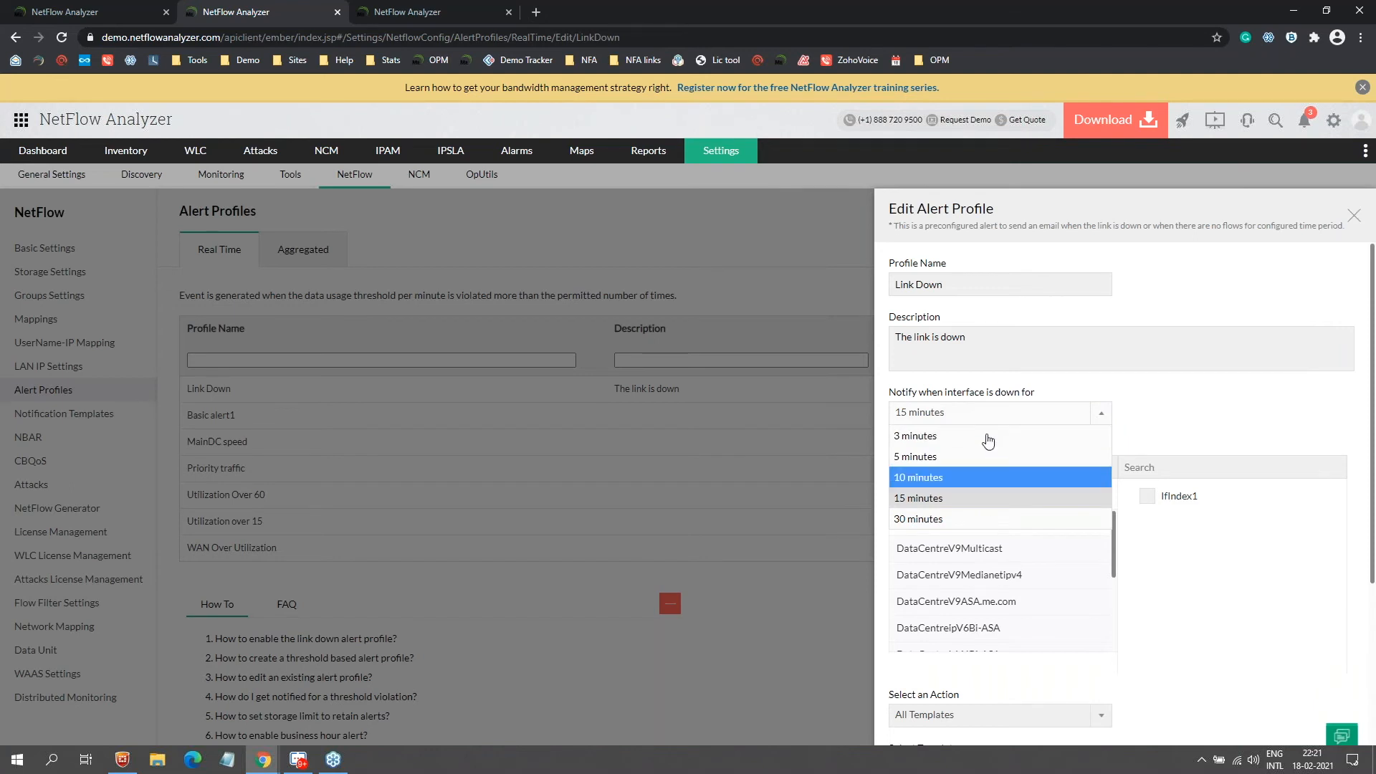
pyautogui.click(1175, 358)
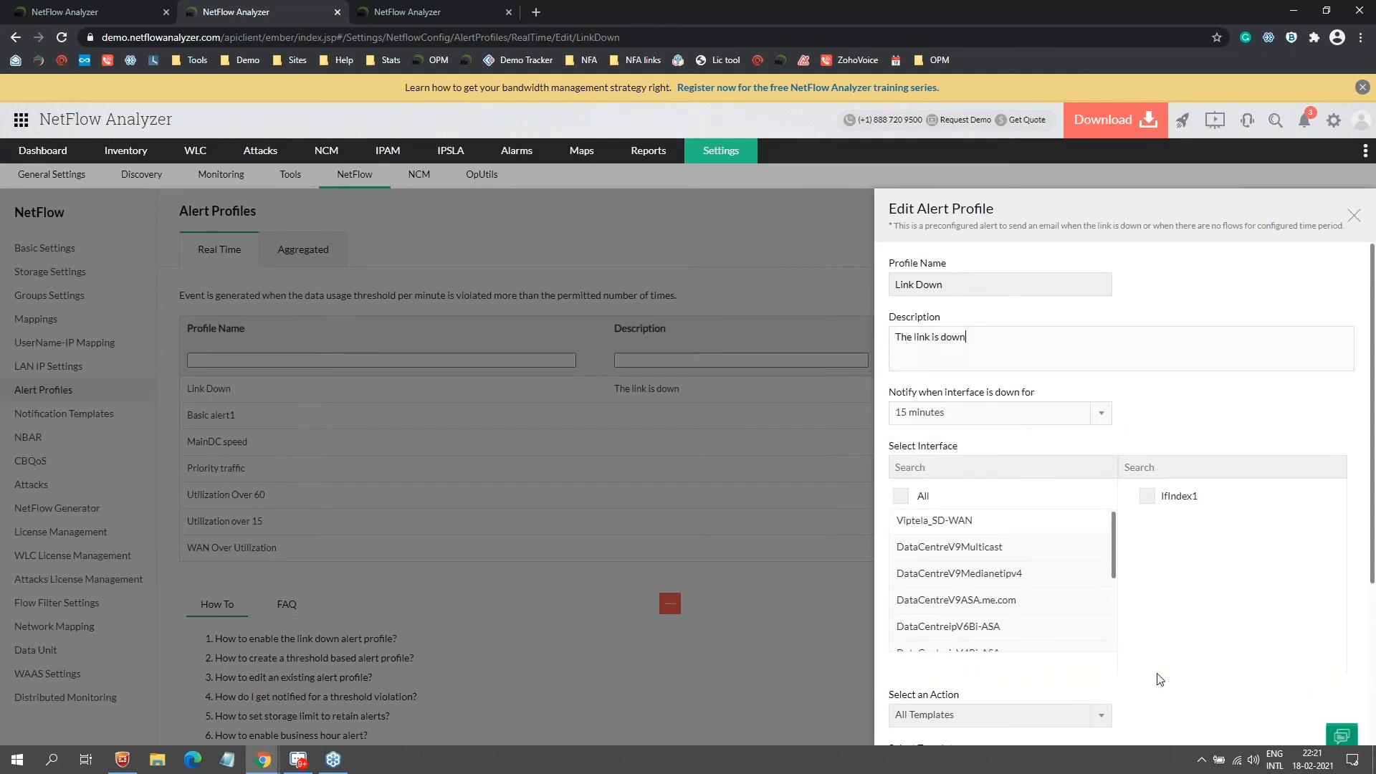
pyautogui.scroll(-3, 1061, 631)
pyautogui.click(1061, 714)
pyautogui.scroll(-3, 1051, 632)
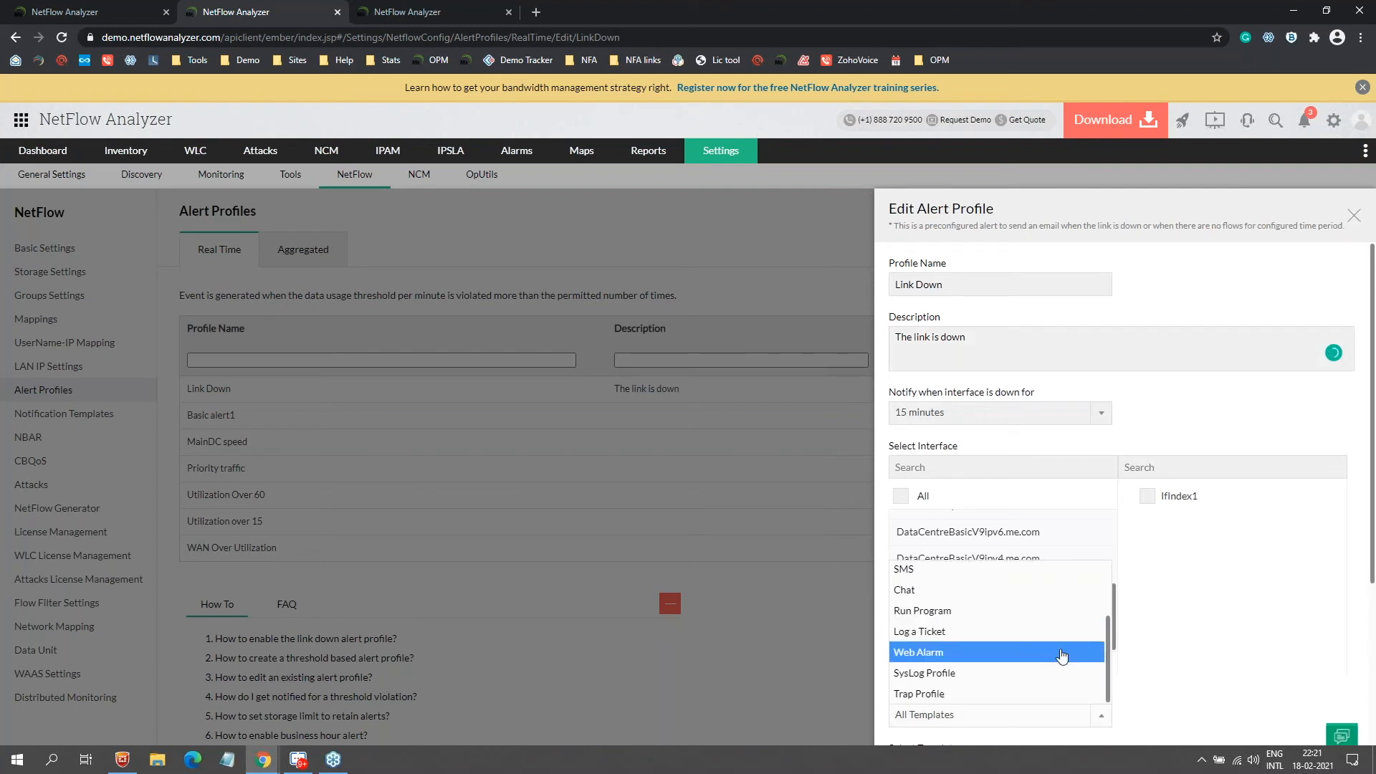
pyautogui.scroll(3, 1036, 648)
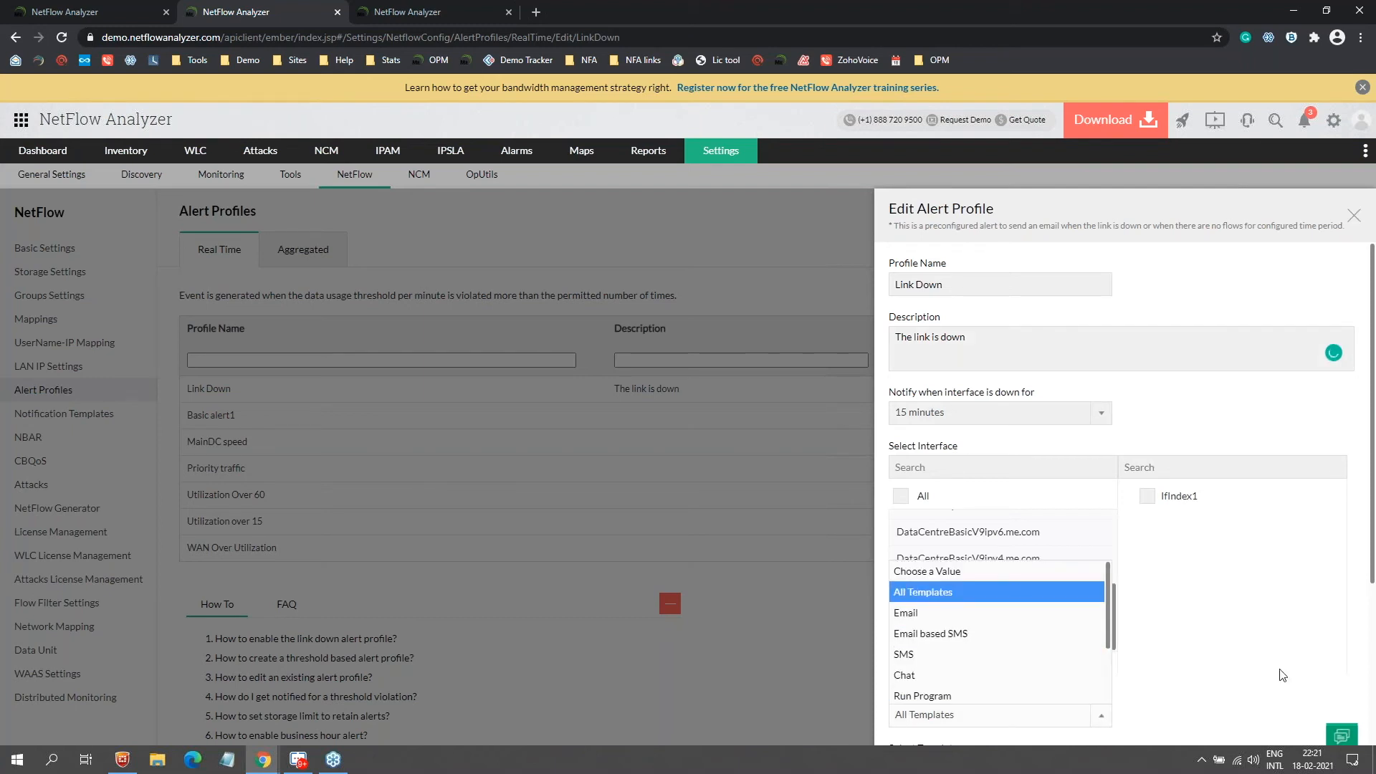
pyautogui.click(1227, 663)
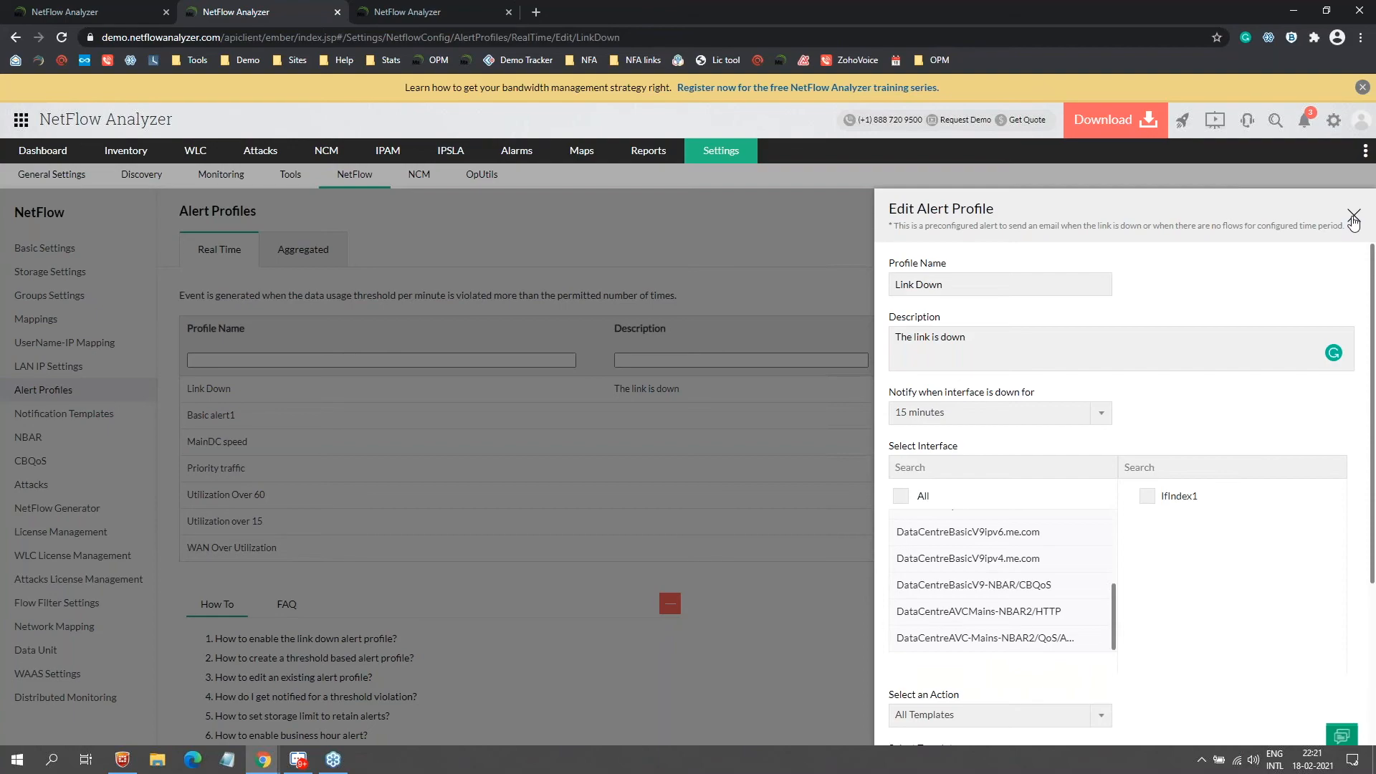
pyautogui.click(1353, 217)
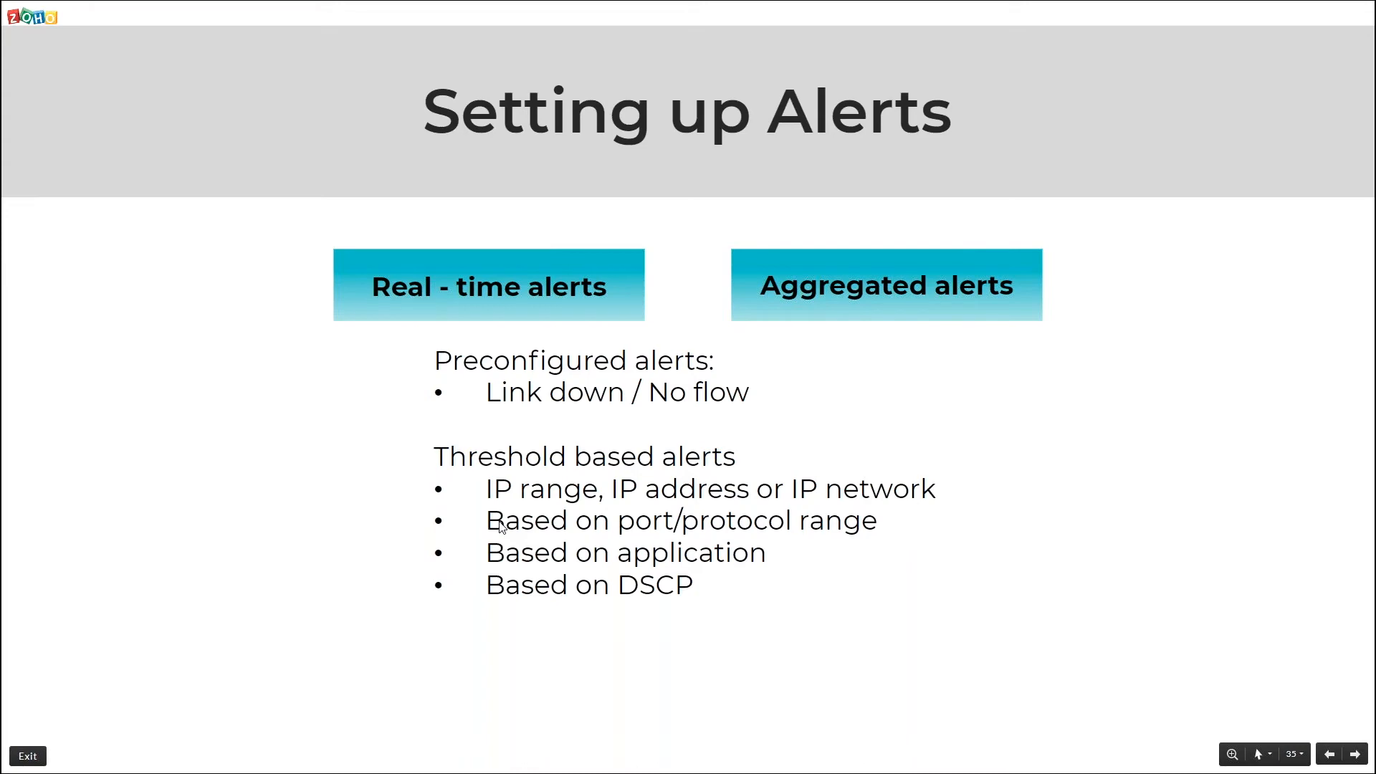
# Step: Advance to the Thresholds based on multiple conditions slide and return to NetFlow Analyzer
pyautogui.press('Right')
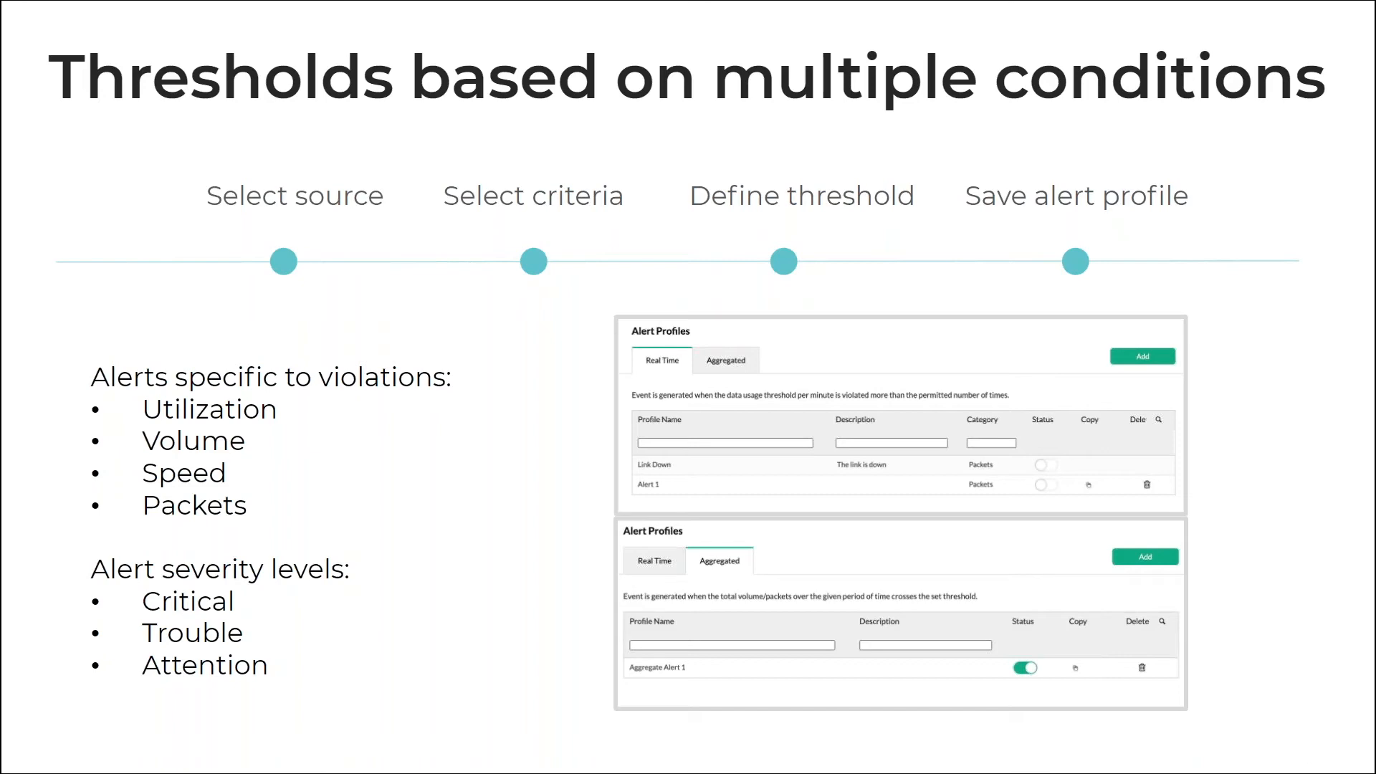
pyautogui.hotkey('alt', 'Tab')
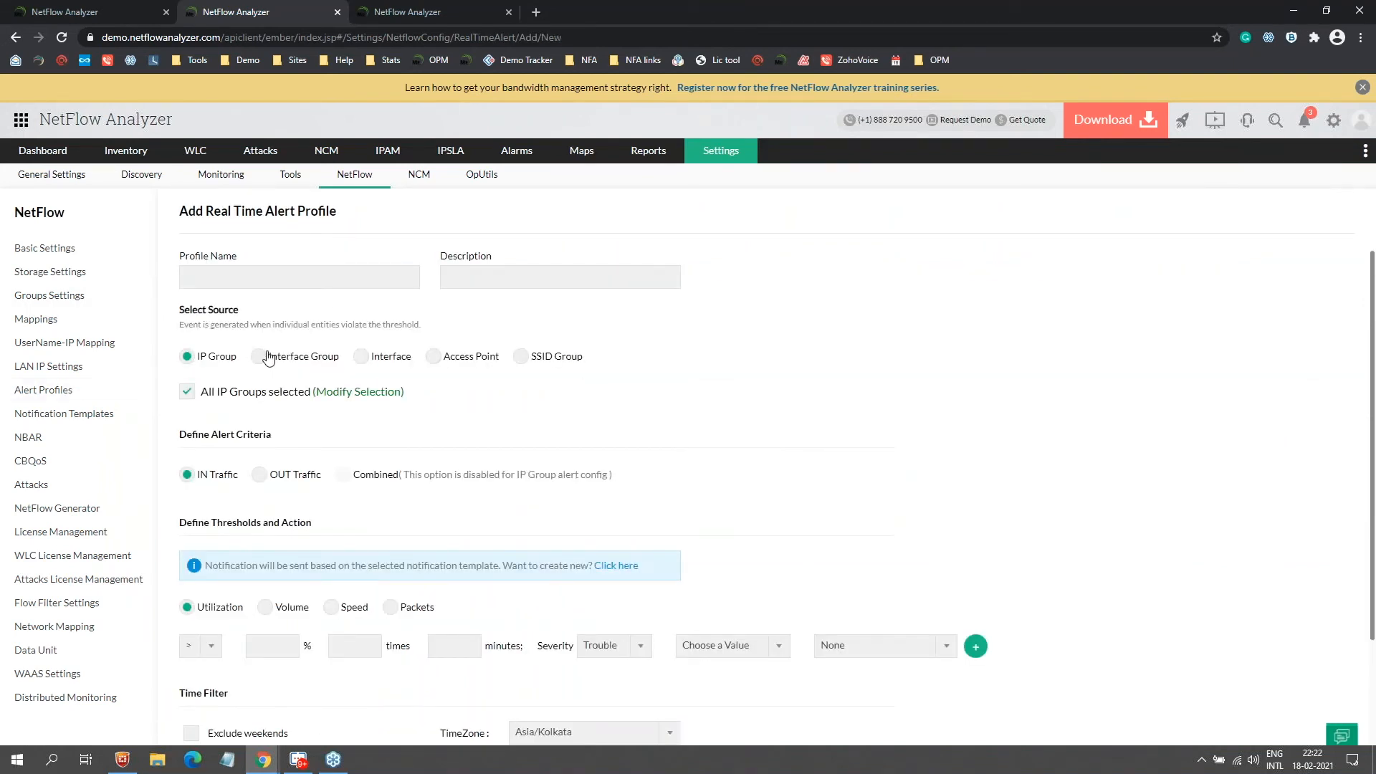
# Step: Set the new alert's source to Interface with Combined traffic and add an Application condition
pyautogui.click(359, 357)
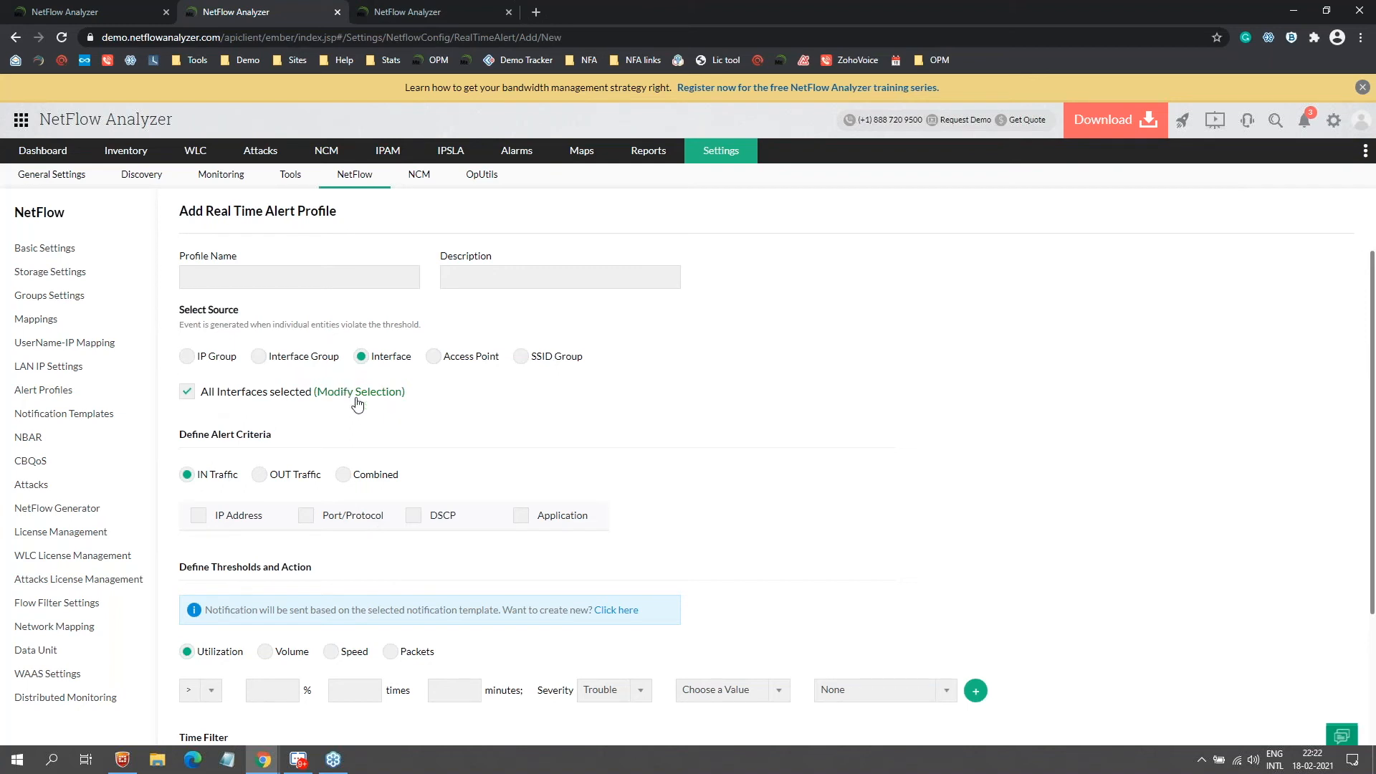
pyautogui.click(344, 475)
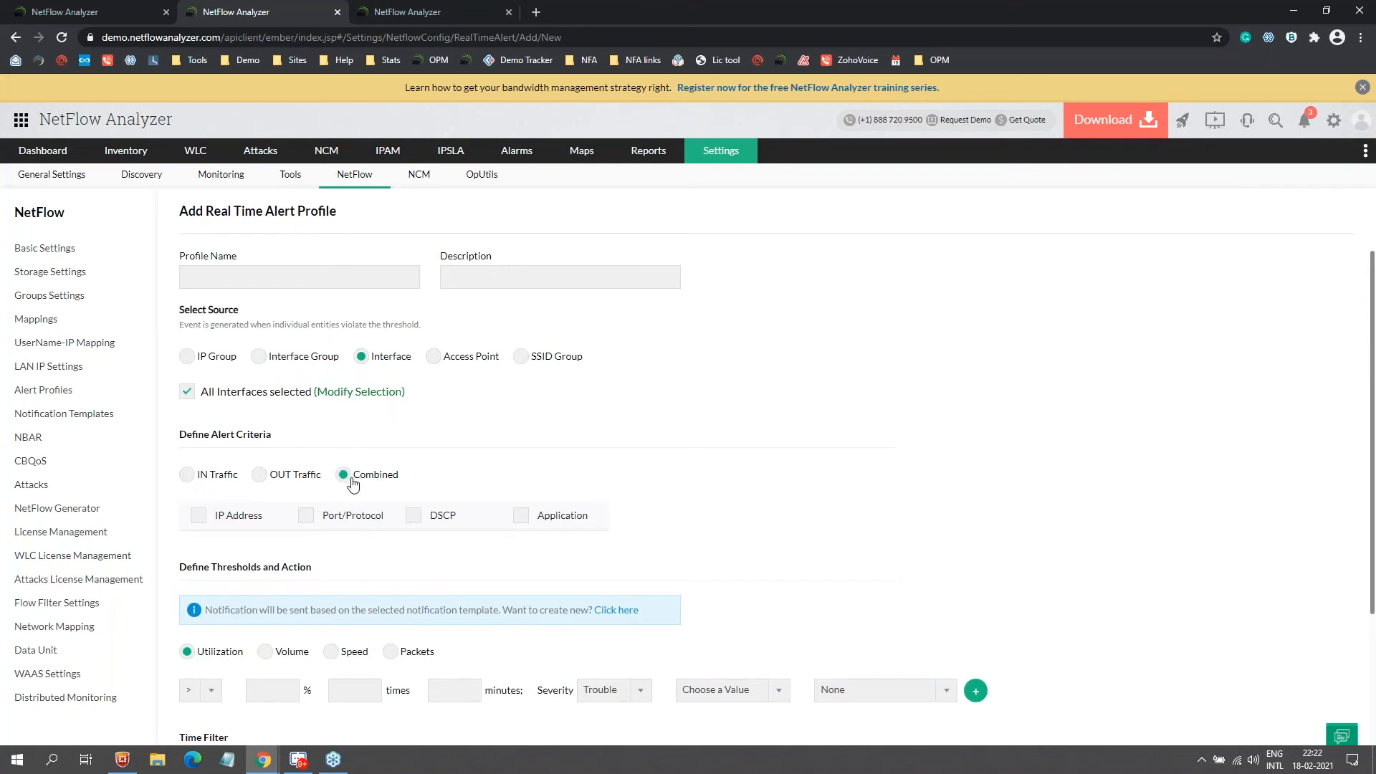
pyautogui.click(522, 516)
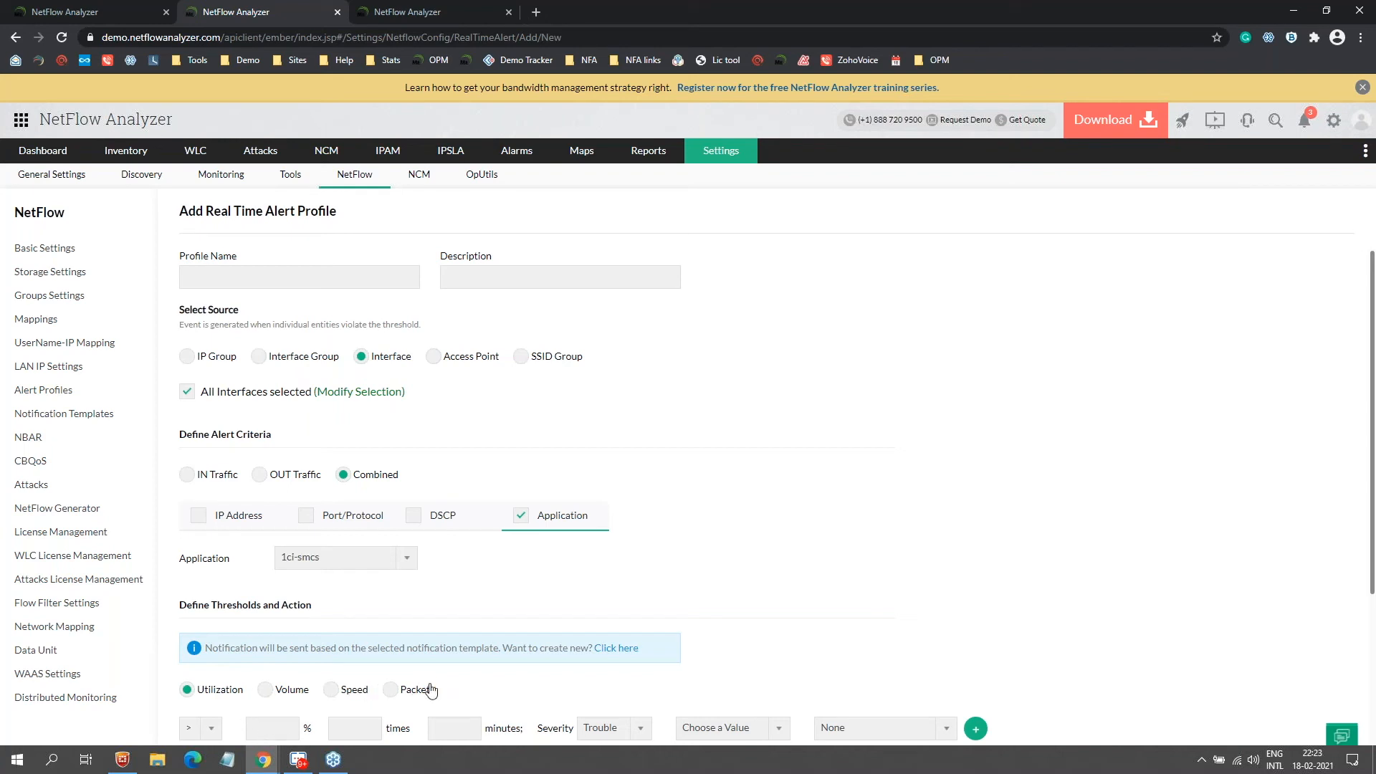
# Step: On the other server's browser tab, open Settings > NetFlow > Alert Profiles
pyautogui.click(93, 12)
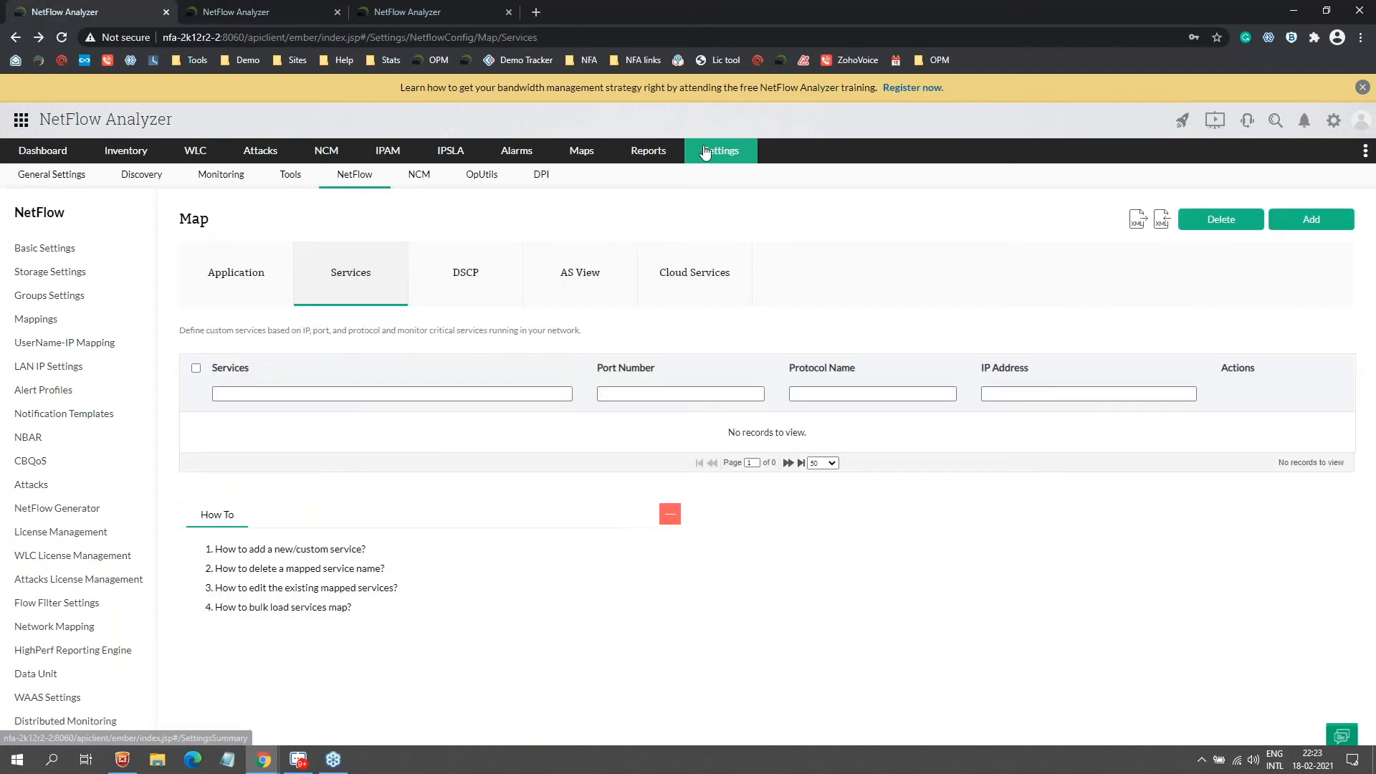
pyautogui.moveTo(720, 151)
pyautogui.moveTo(788, 286)
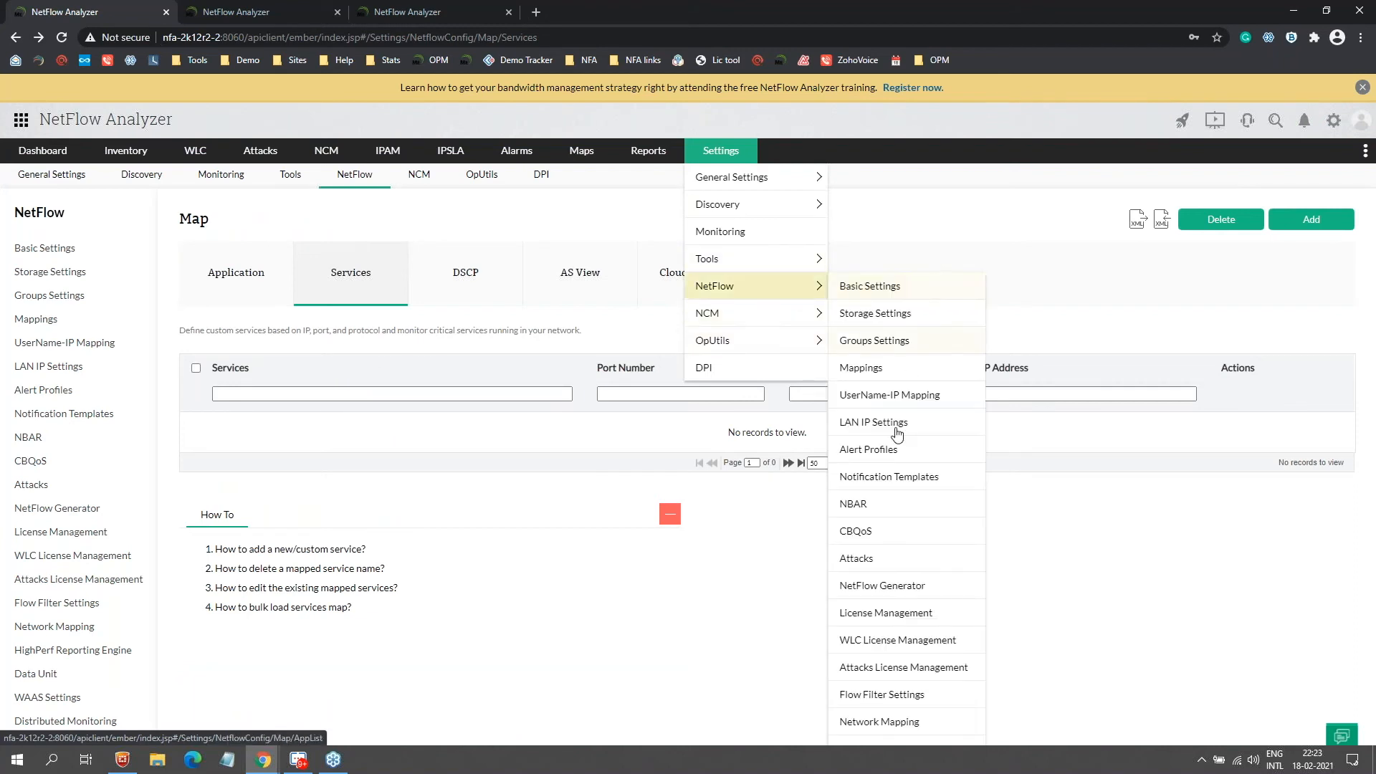
pyautogui.click(885, 450)
pyautogui.click(261, 11)
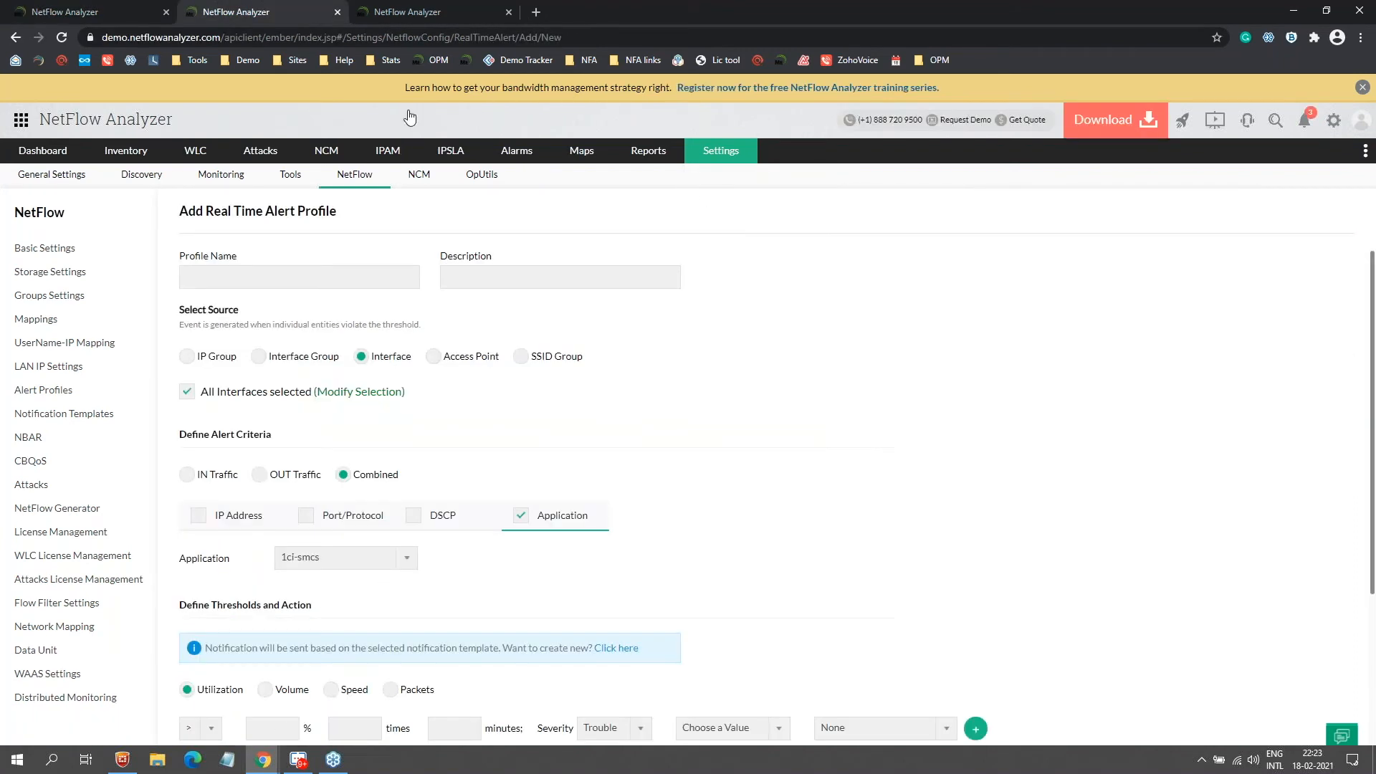
pyautogui.click(90, 10)
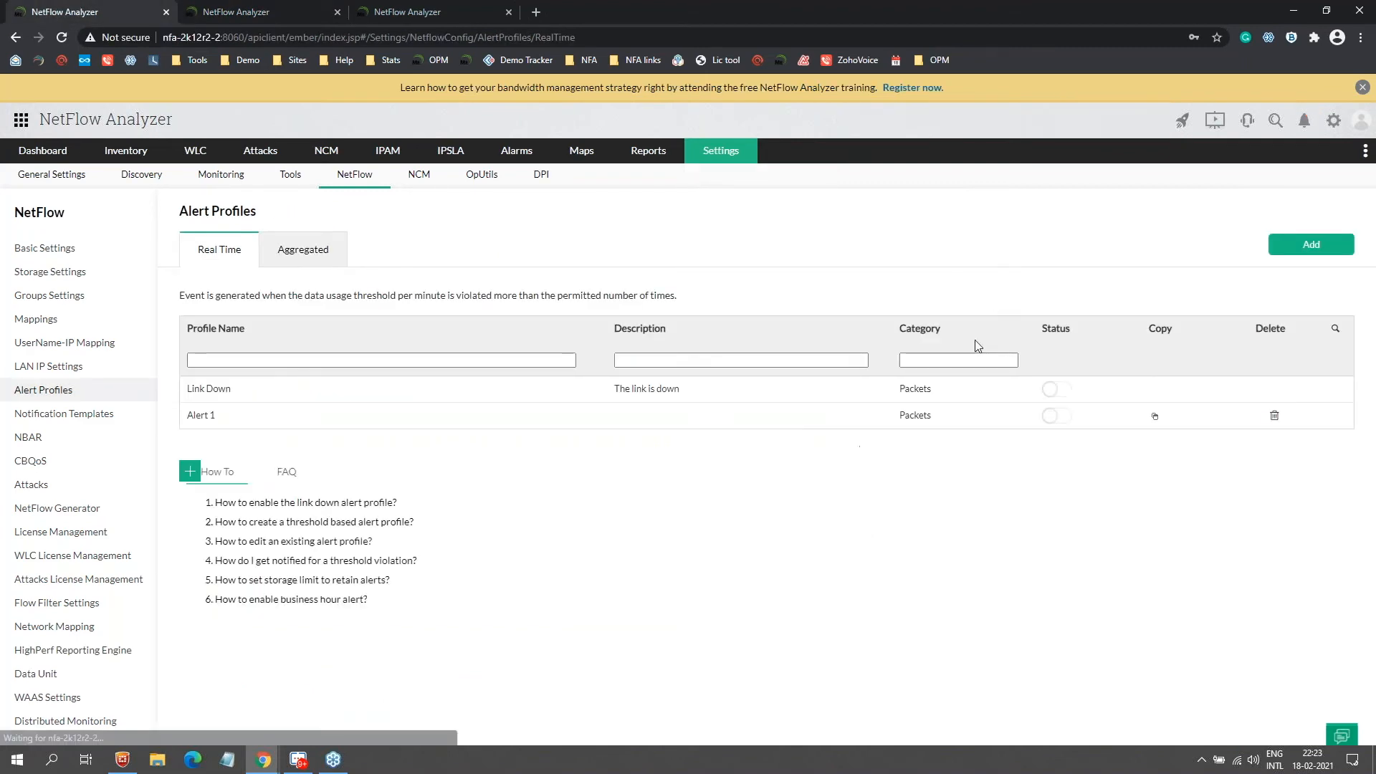
# Step: Add a real-time alert profile for utilization over 80%, 3 times in 30 minutes, Critical severity
pyautogui.click(1288, 253)
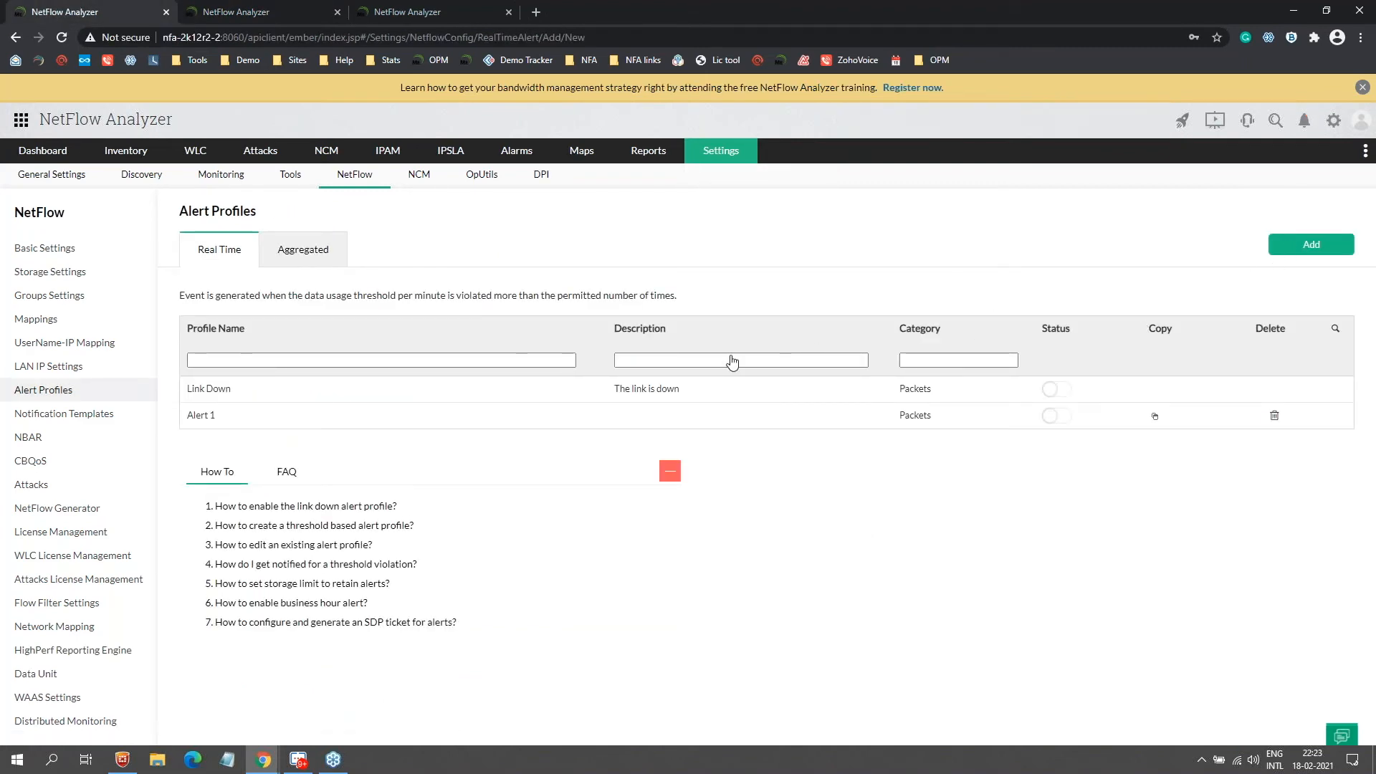
pyautogui.scroll(-2, 713, 370)
pyautogui.click(271, 514)
pyautogui.write('80')
pyautogui.press('Tab')
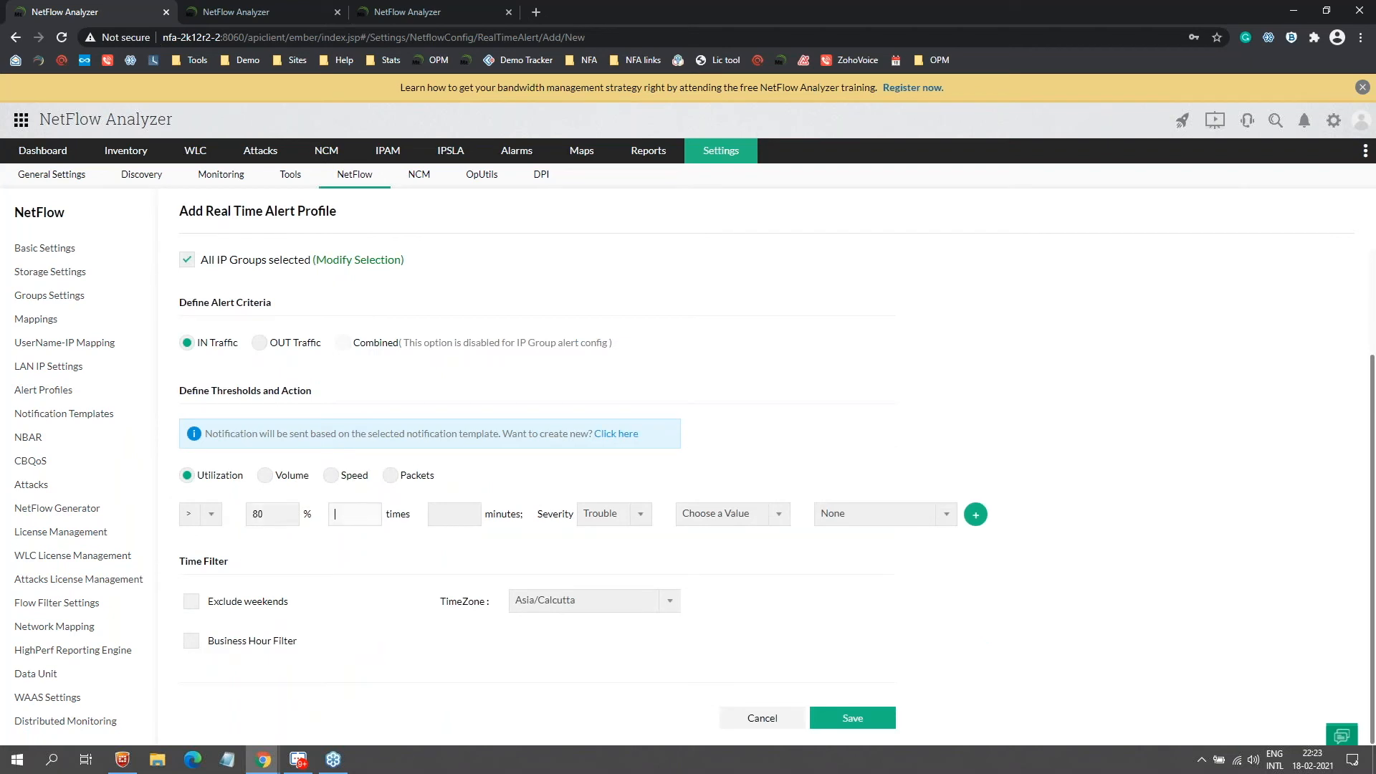
pyautogui.write('3')
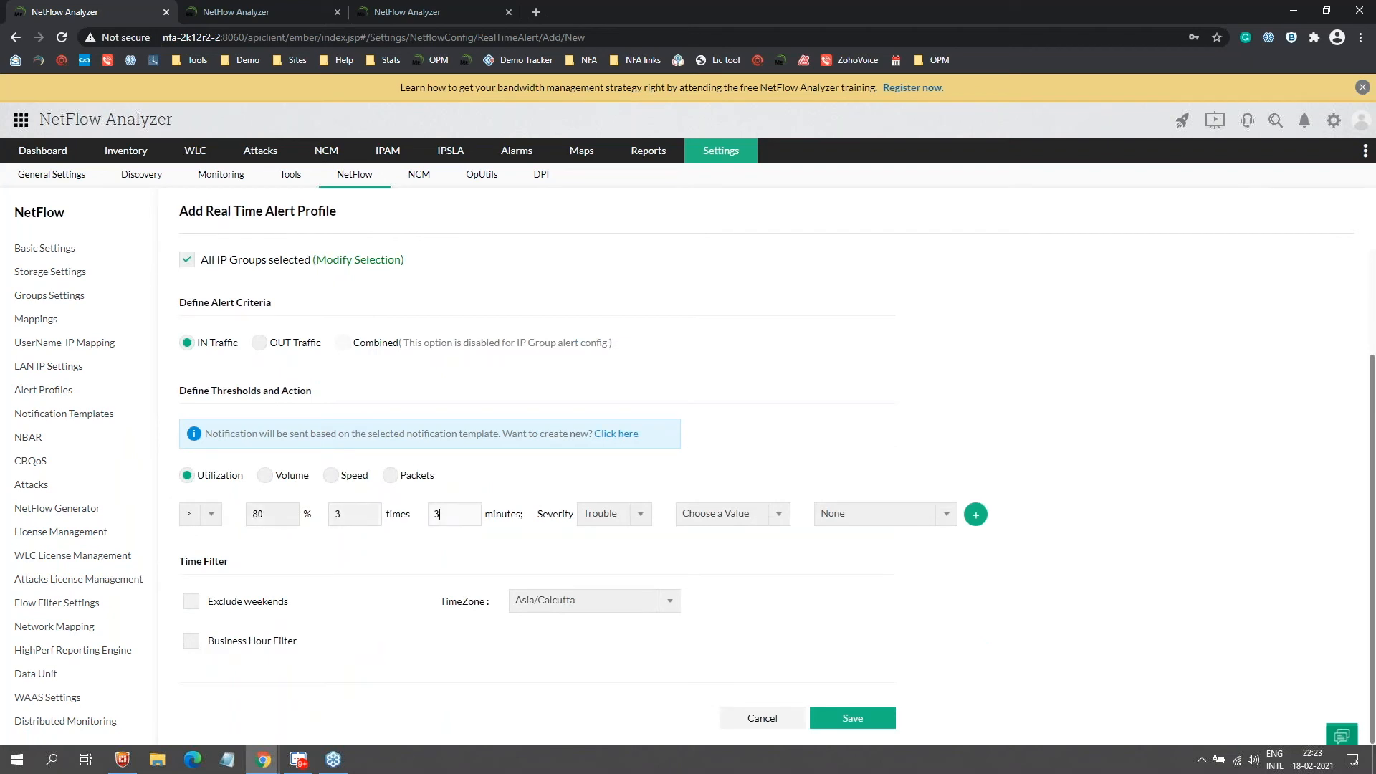
pyautogui.write('0')
pyautogui.click(611, 527)
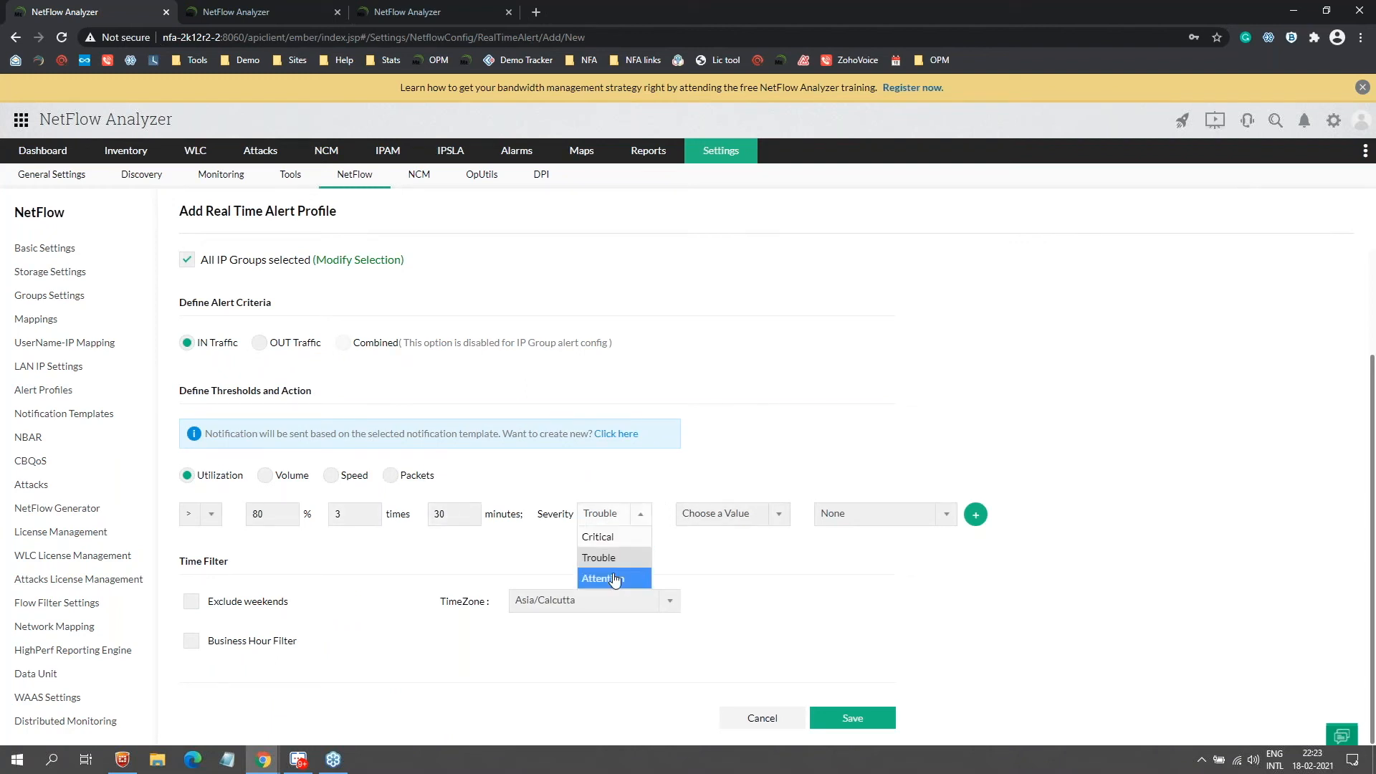
pyautogui.click(612, 539)
# Step: Browse the notification template list without choosing one, then go to the Aggregated alert profiles
pyautogui.click(733, 516)
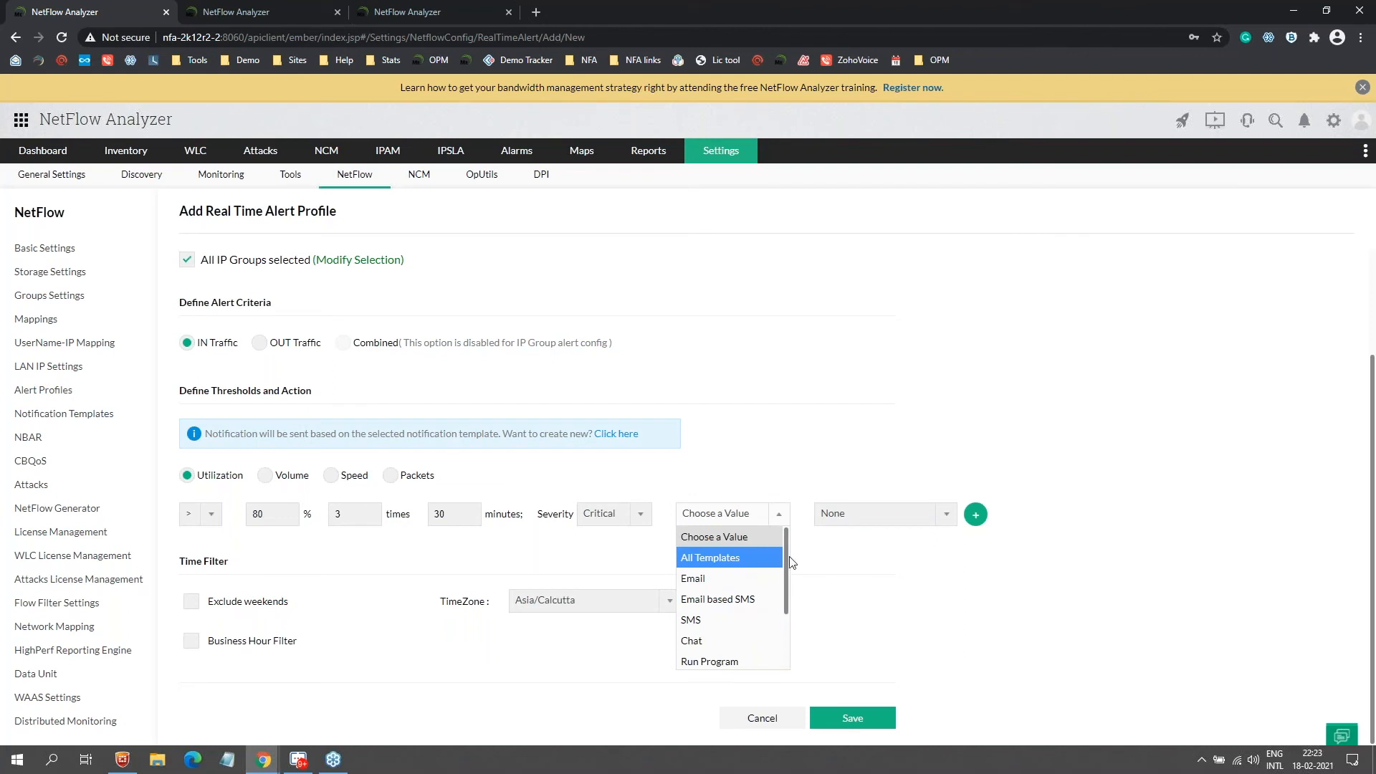
pyautogui.scroll(-1, 784, 568)
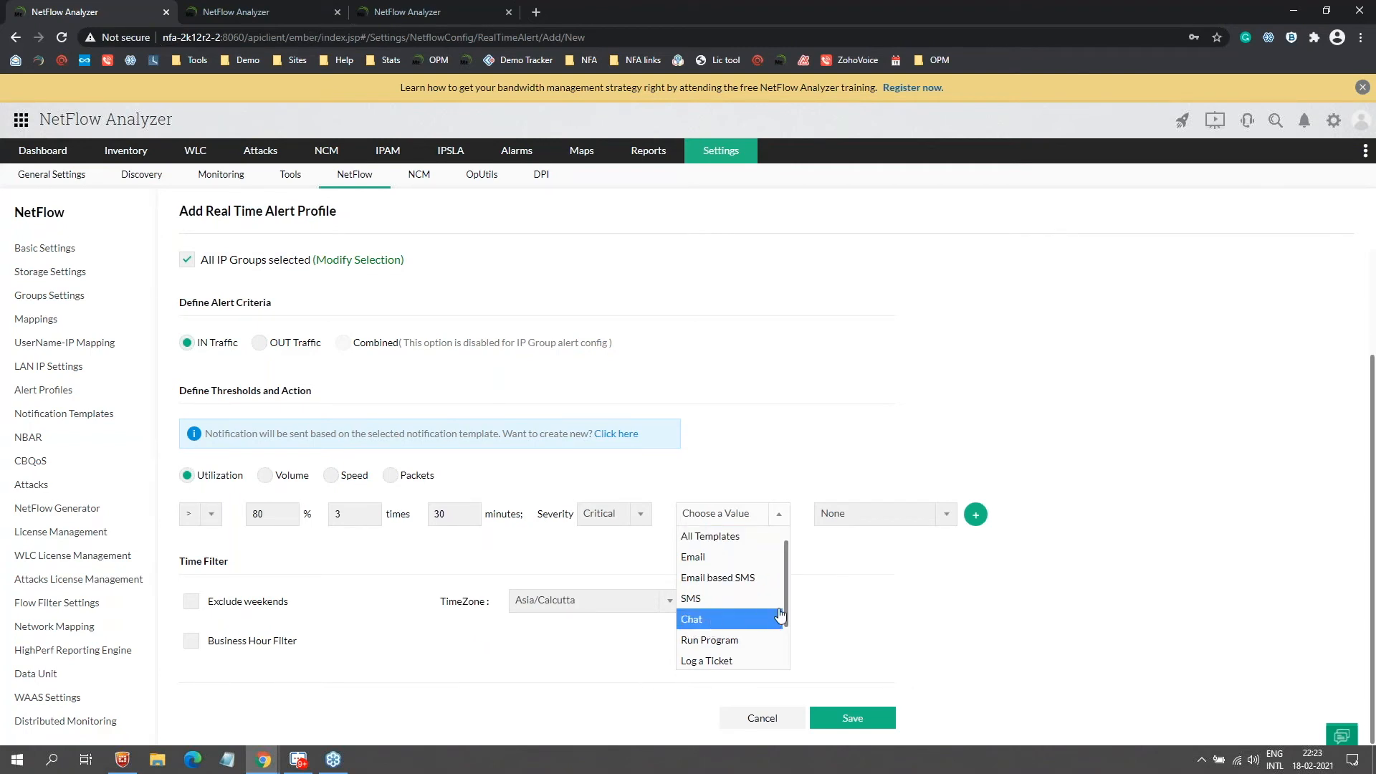
pyautogui.moveTo(787, 599); pyautogui.dragTo(740, 637)
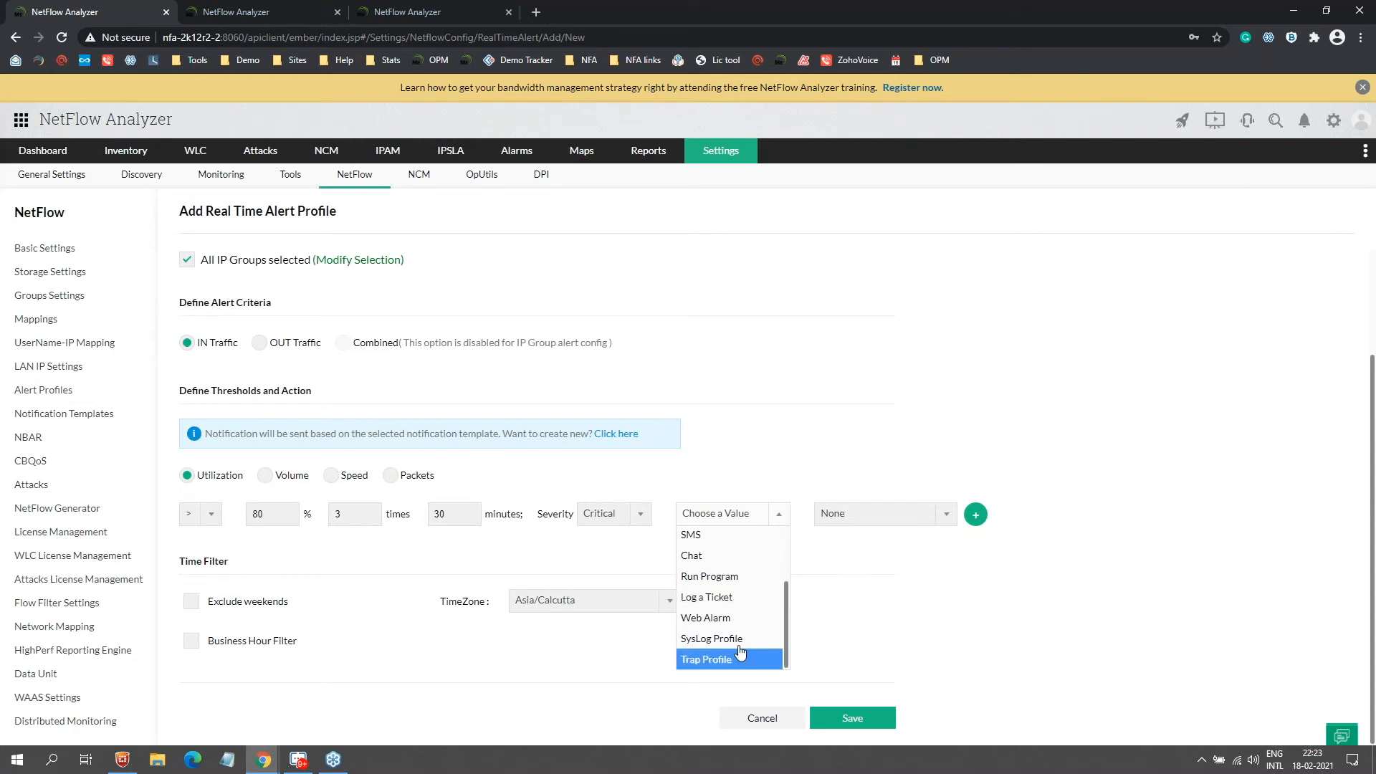
pyautogui.click(686, 313)
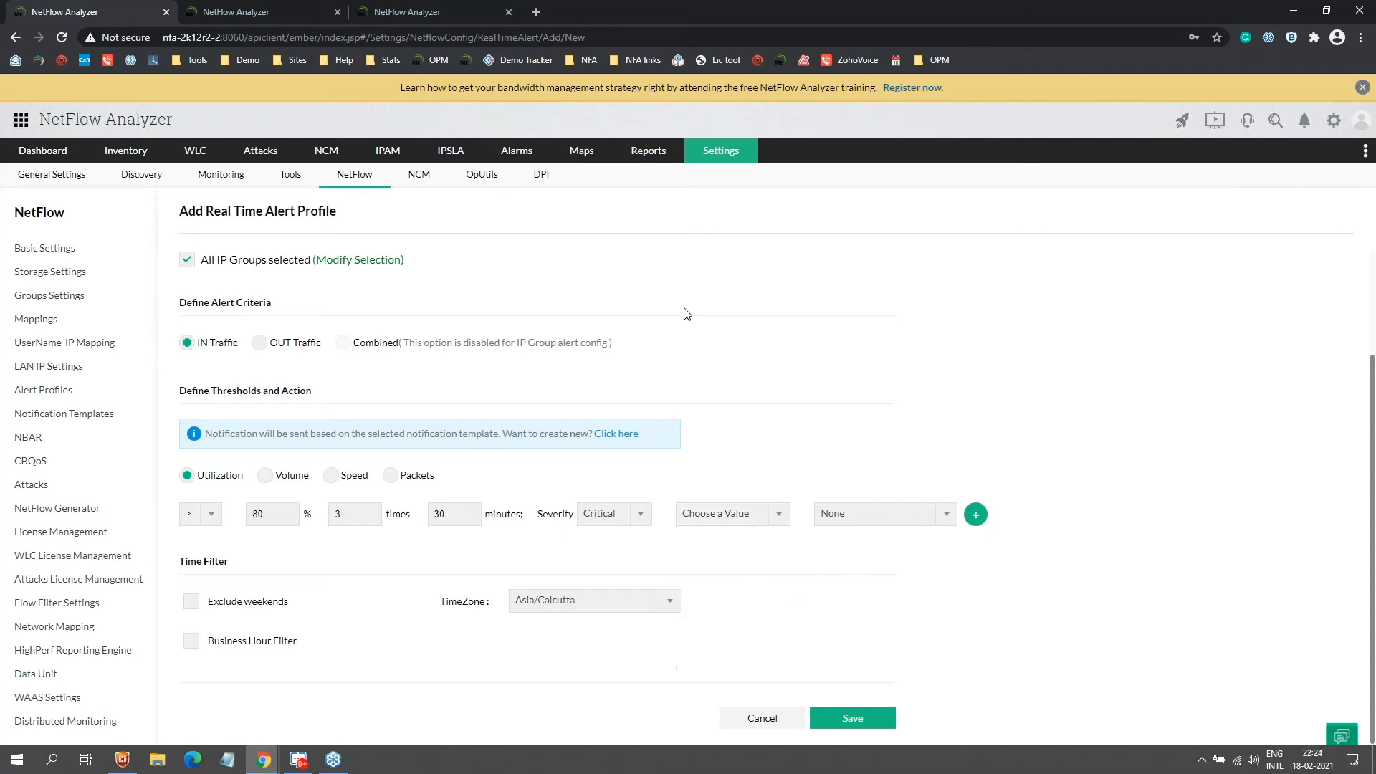
pyautogui.scroll(1, 655, 301)
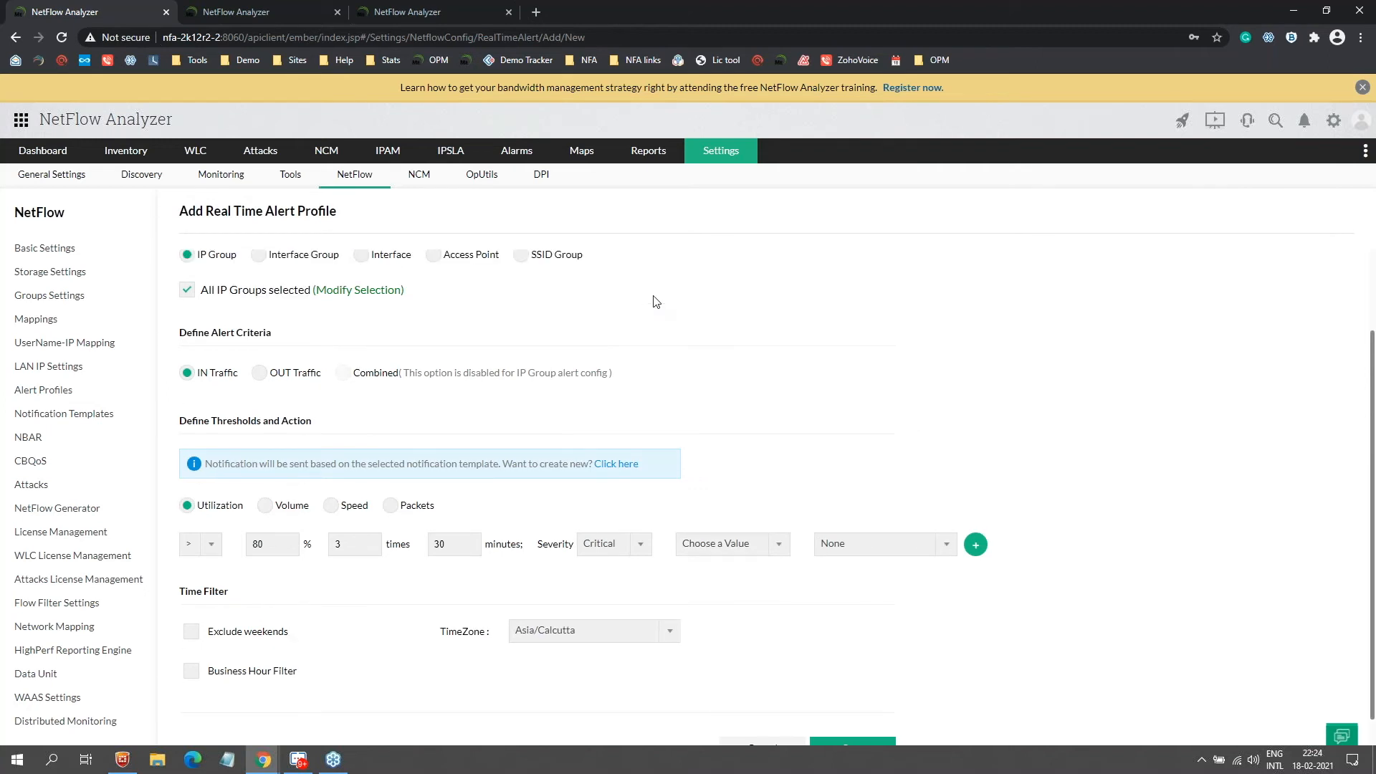
pyautogui.scroll(3, 654, 301)
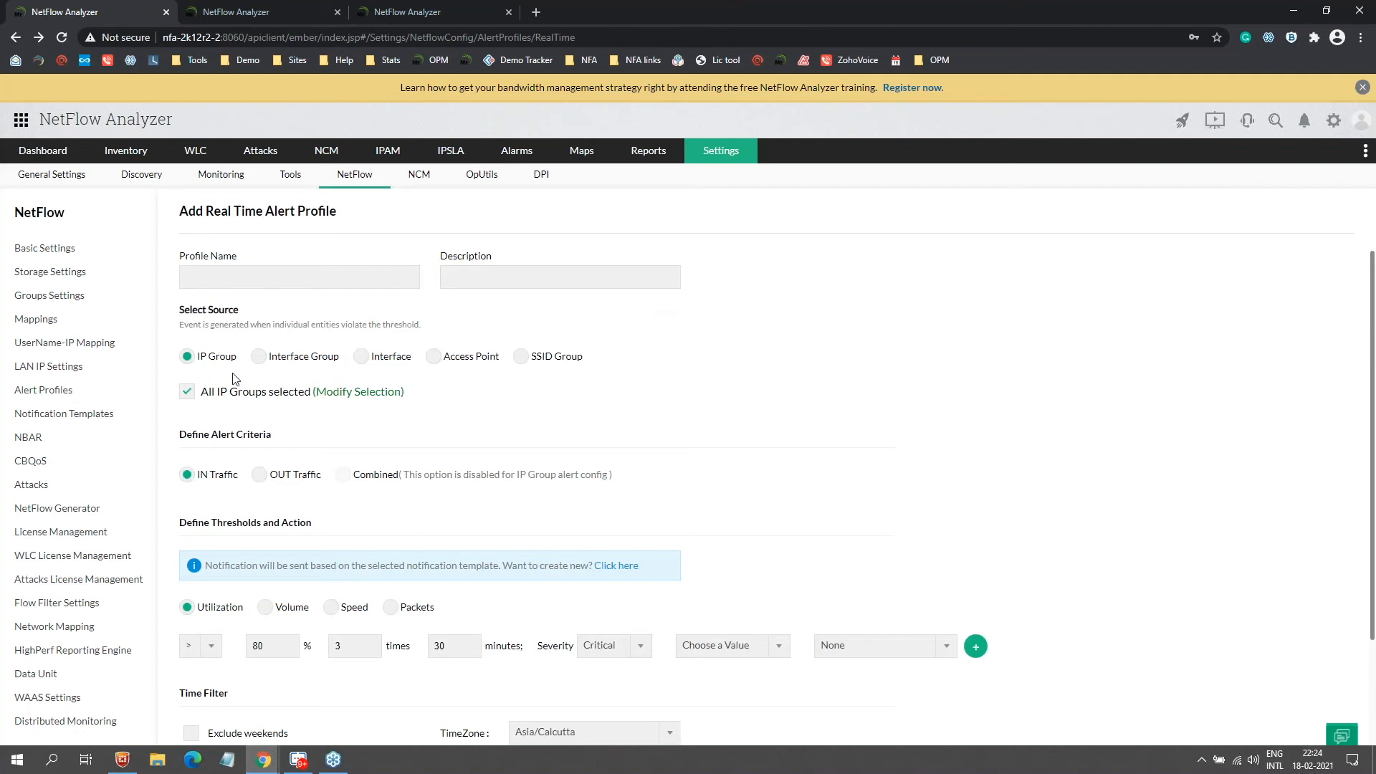
pyautogui.click(329, 251)
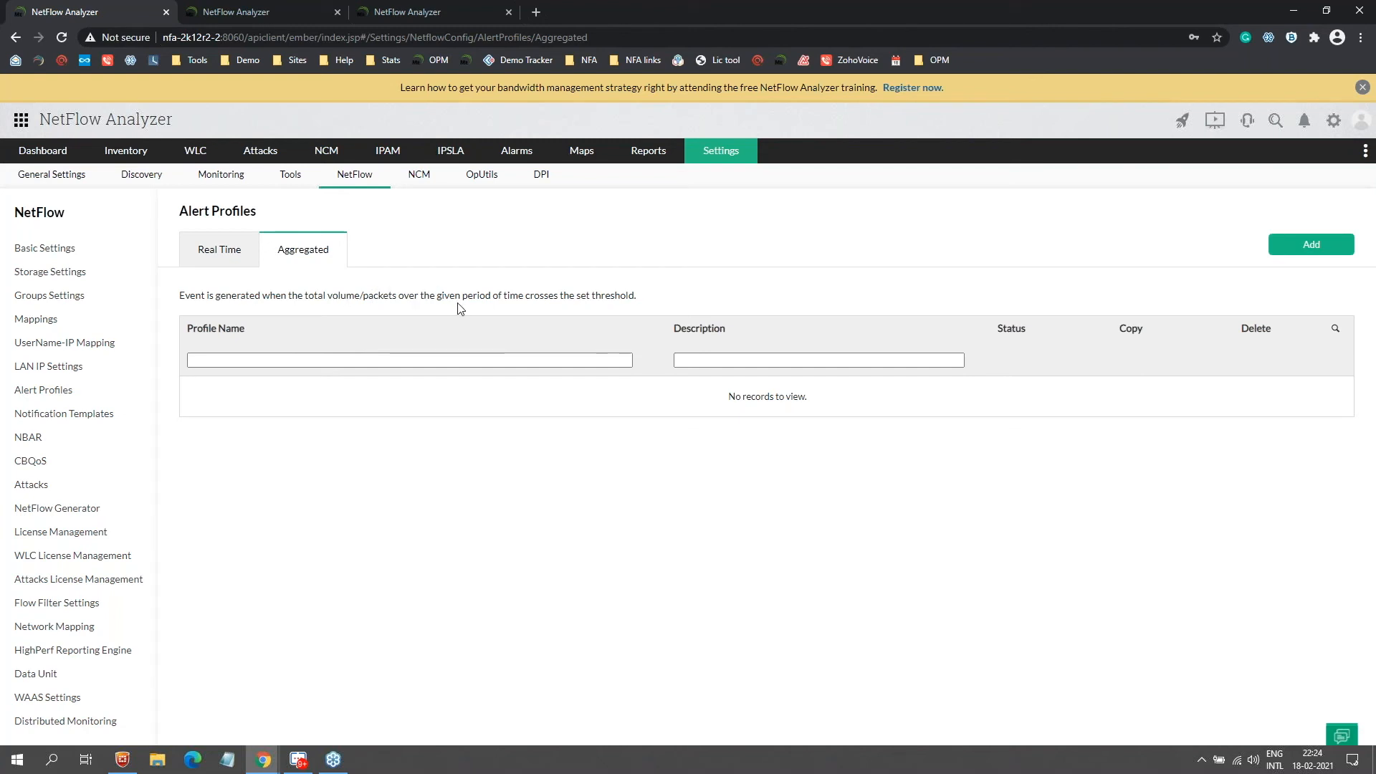
# Step: Start a new aggregated alert profile with a Combined Volume threshold of 800 GB
pyautogui.click(1350, 247)
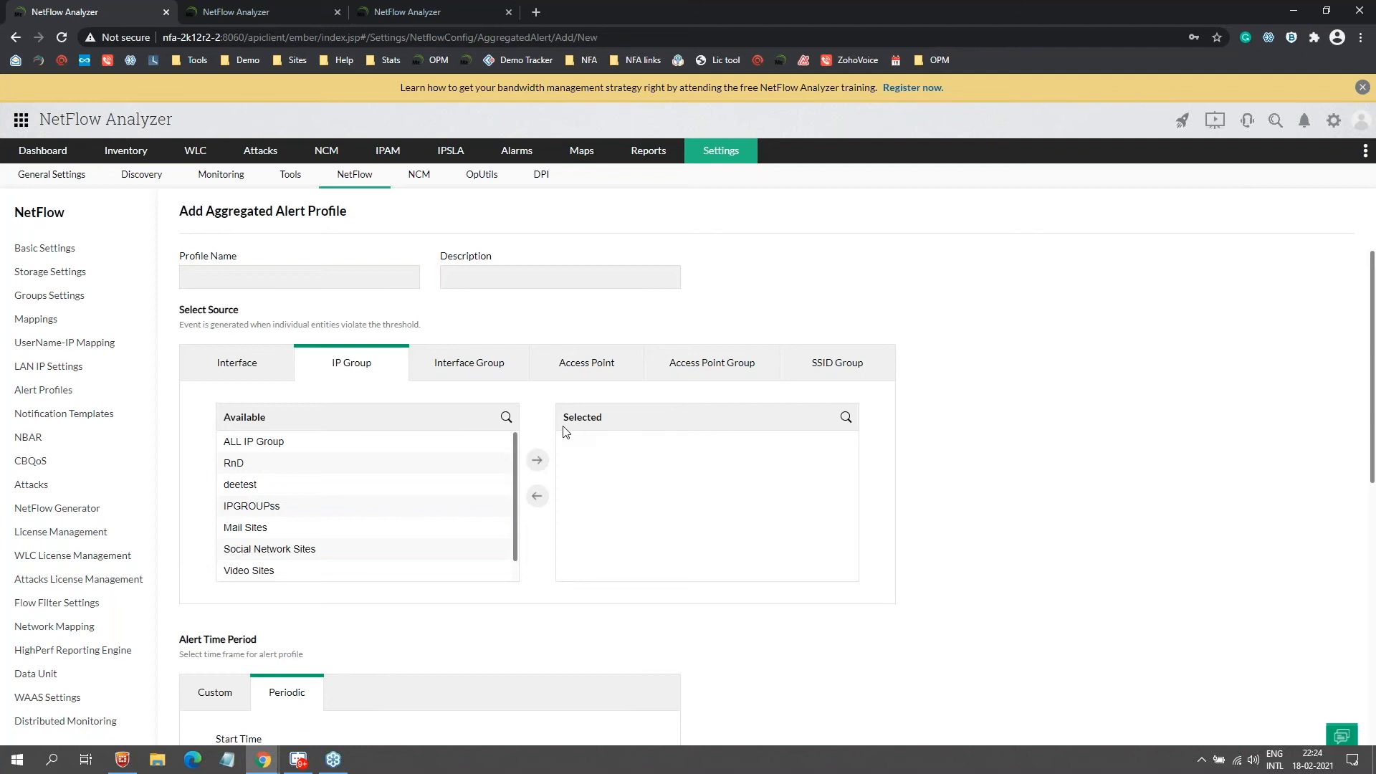
pyautogui.scroll(-8, 565, 432)
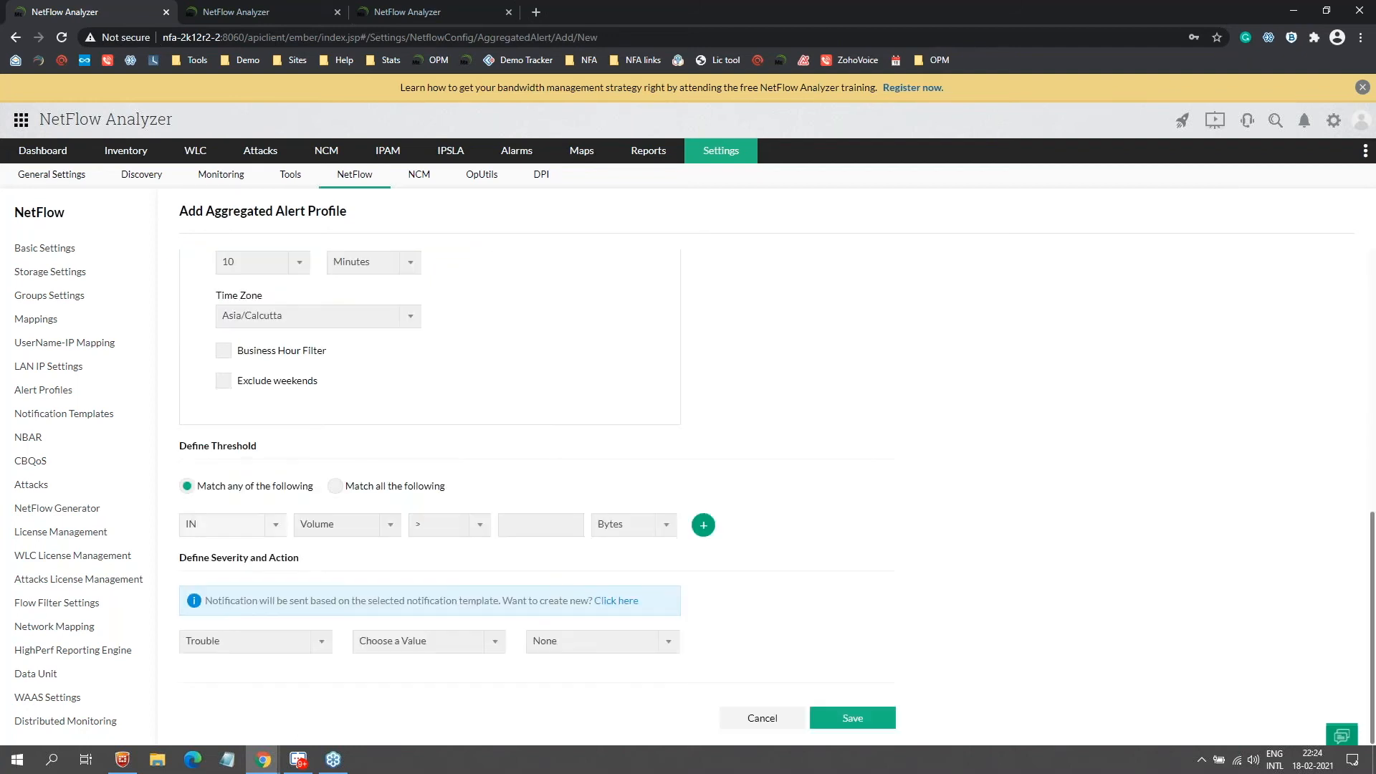
pyautogui.click(258, 526)
pyautogui.click(244, 590)
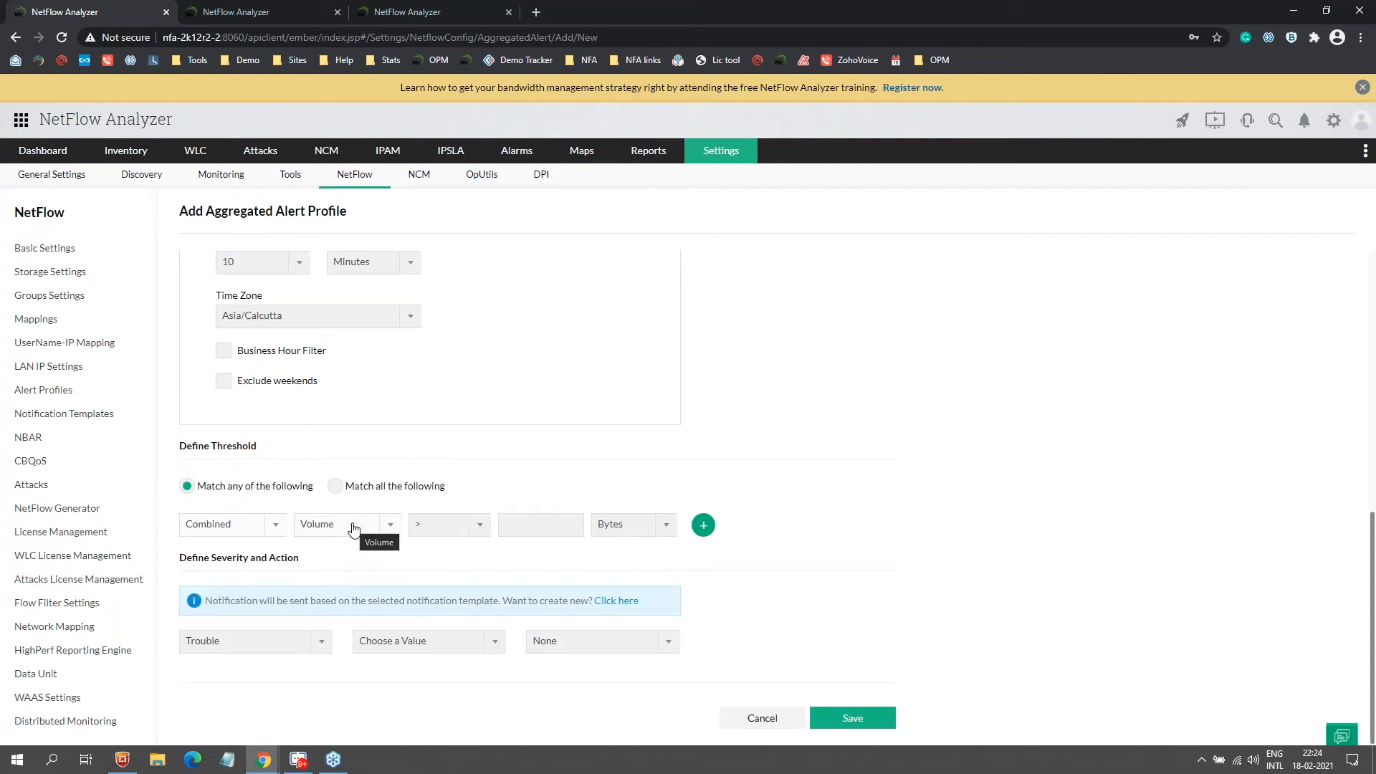
pyautogui.click(333, 526)
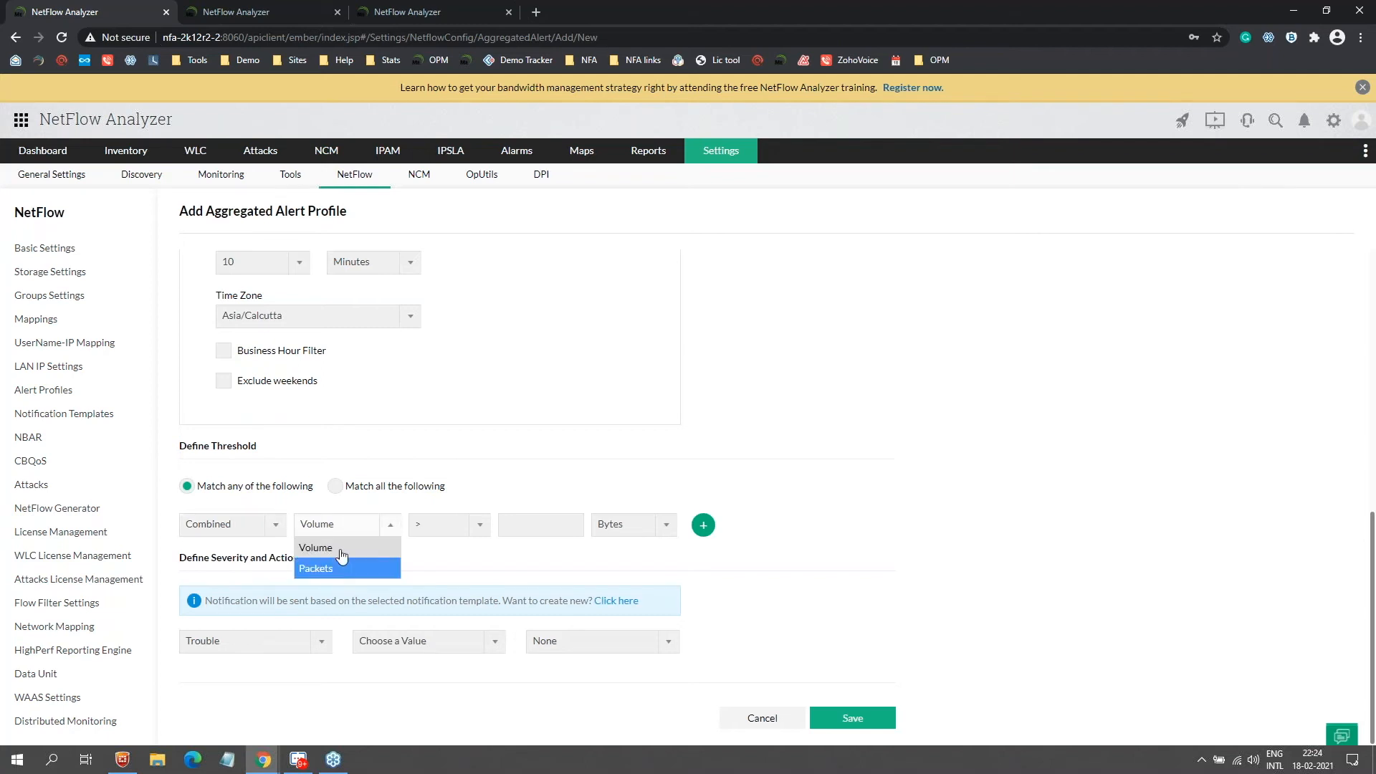
pyautogui.click(573, 526)
pyautogui.write('800')
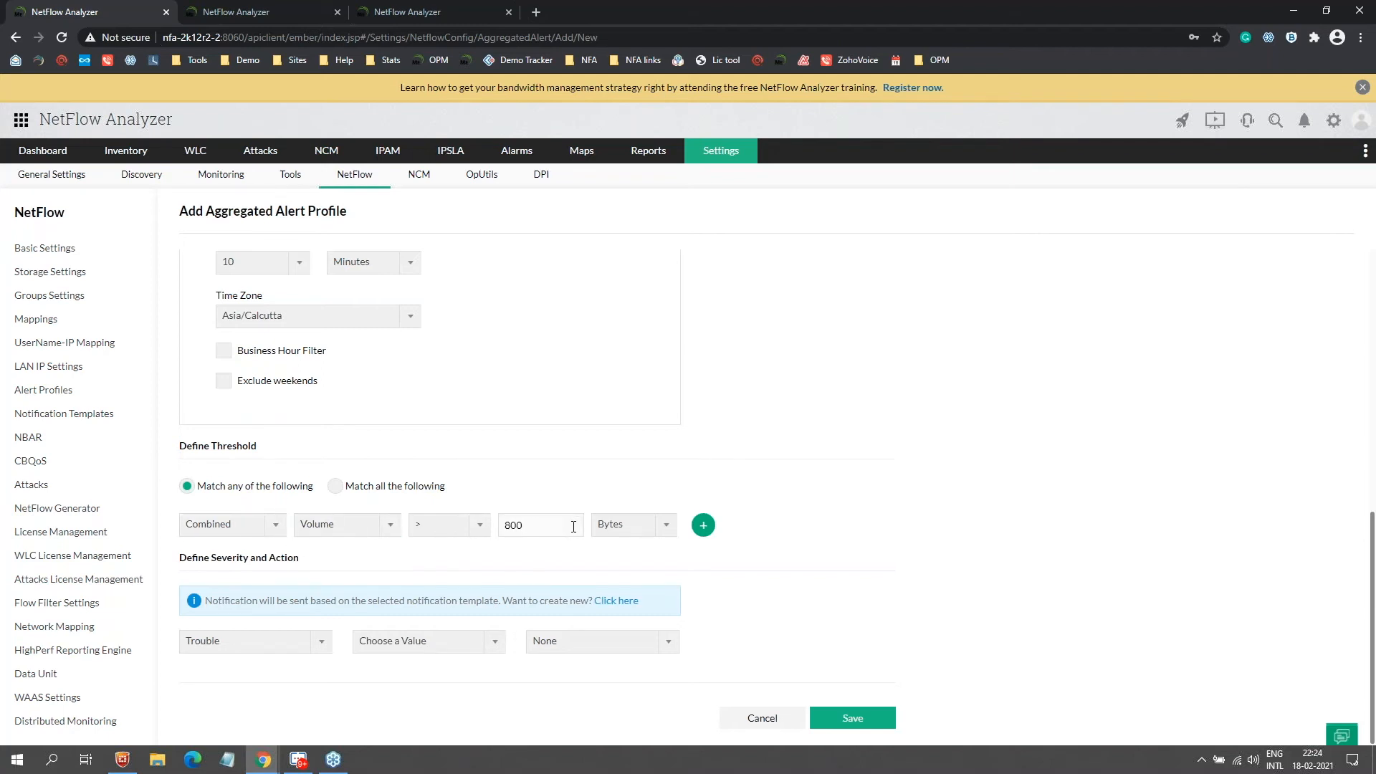
pyautogui.click(625, 525)
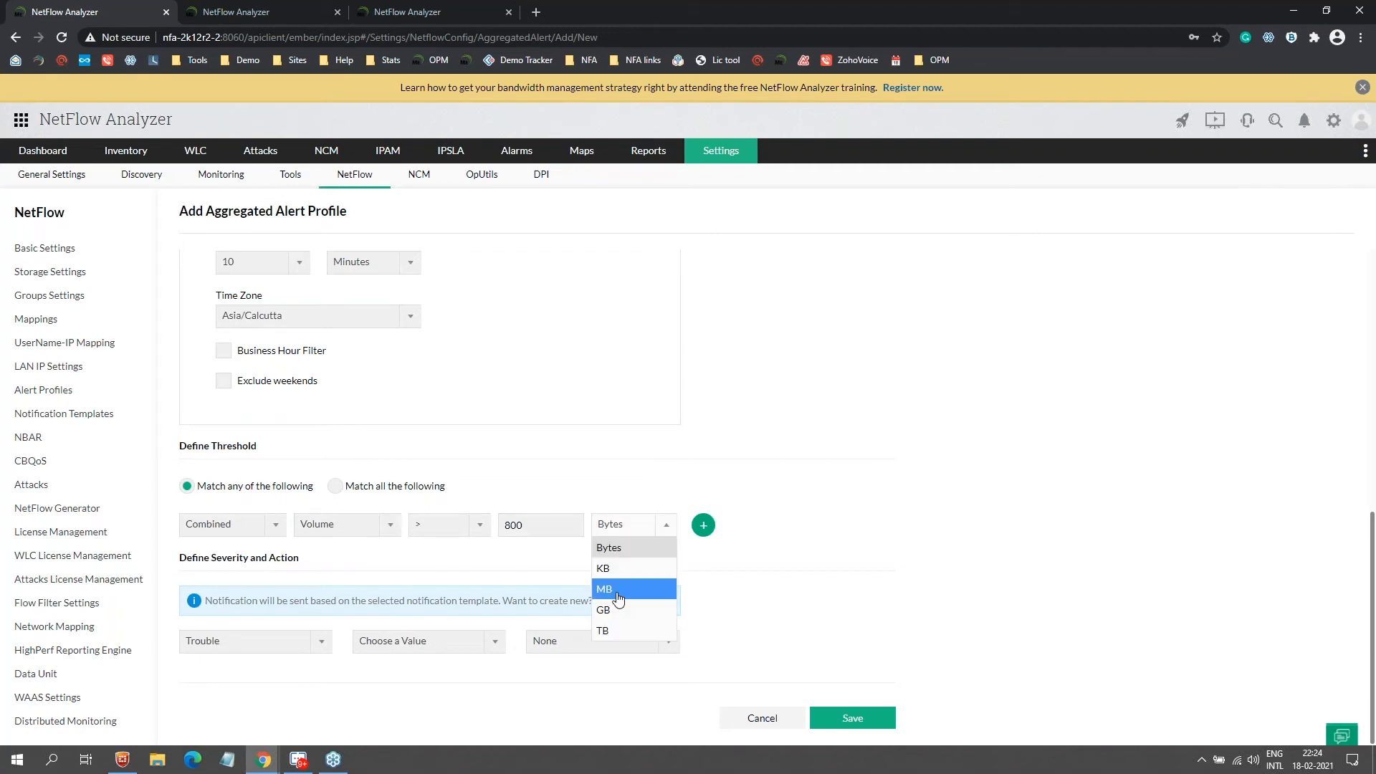
pyautogui.click(616, 607)
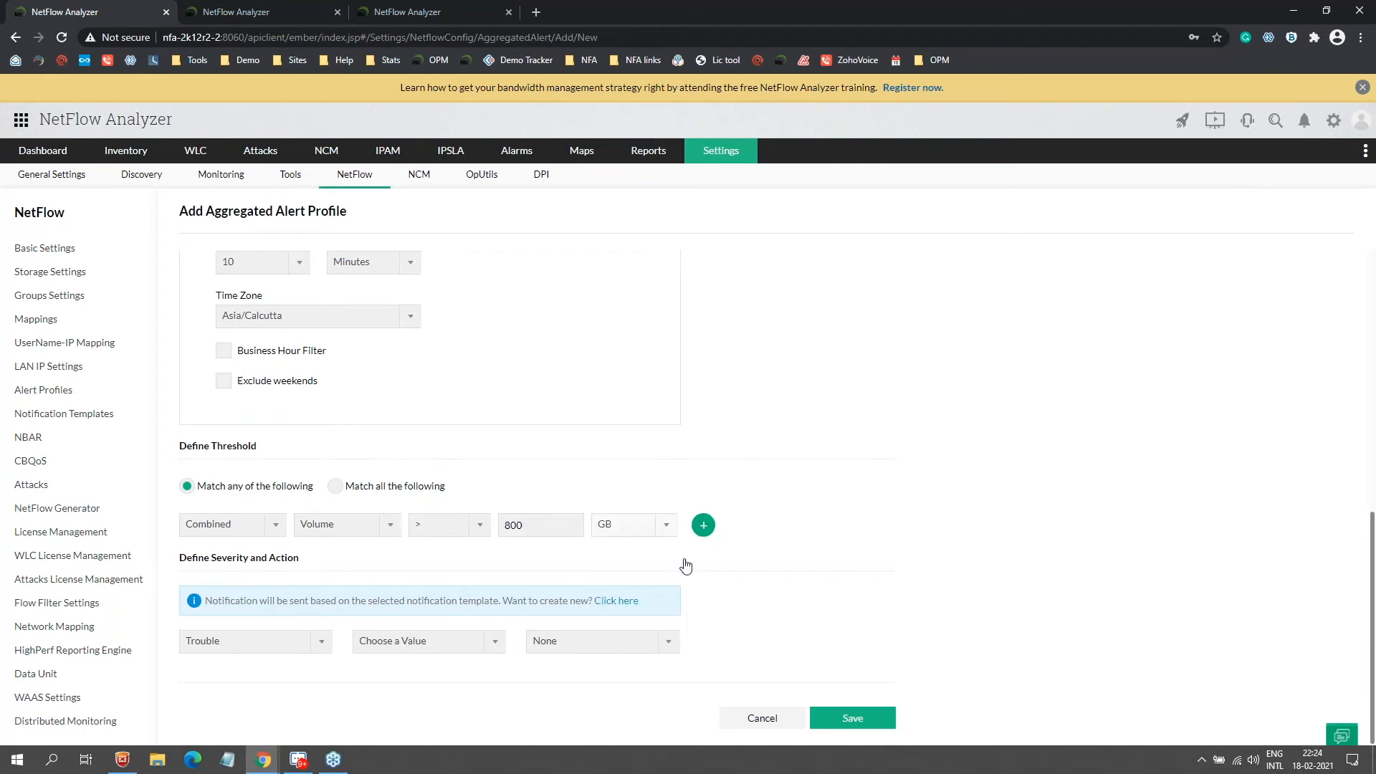
# Step: Add a second threshold row and set severity Critical with the Email notification template
pyautogui.click(703, 526)
pyautogui.click(227, 684)
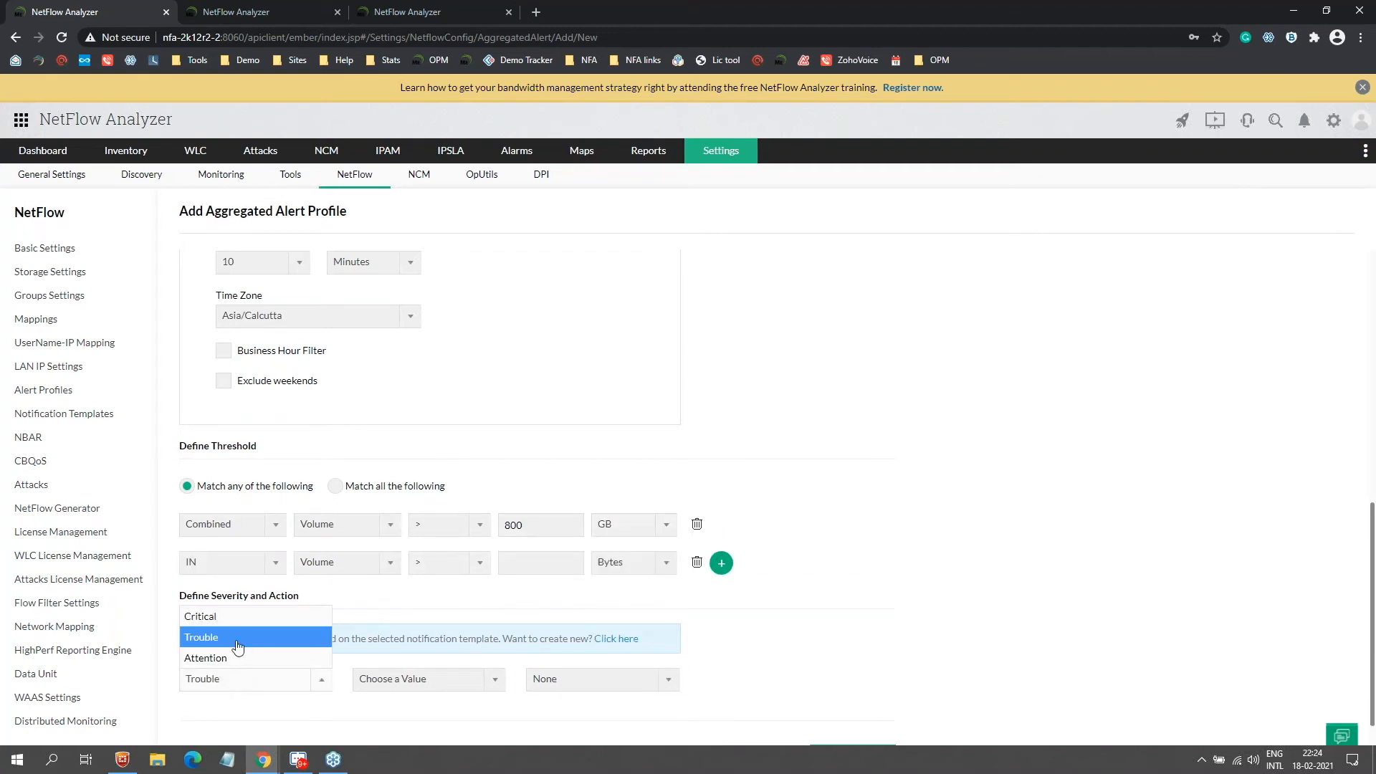
pyautogui.click(413, 674)
pyautogui.click(424, 682)
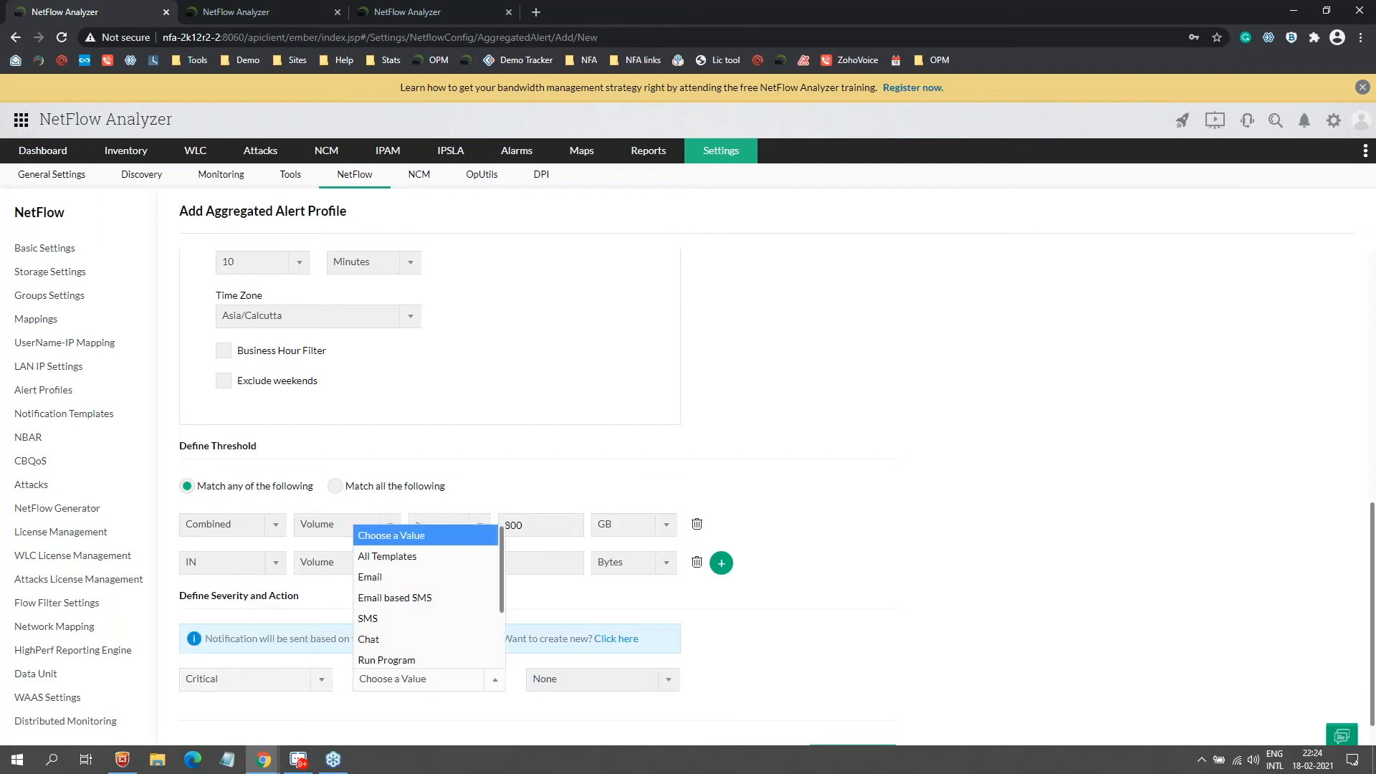
pyautogui.click(430, 577)
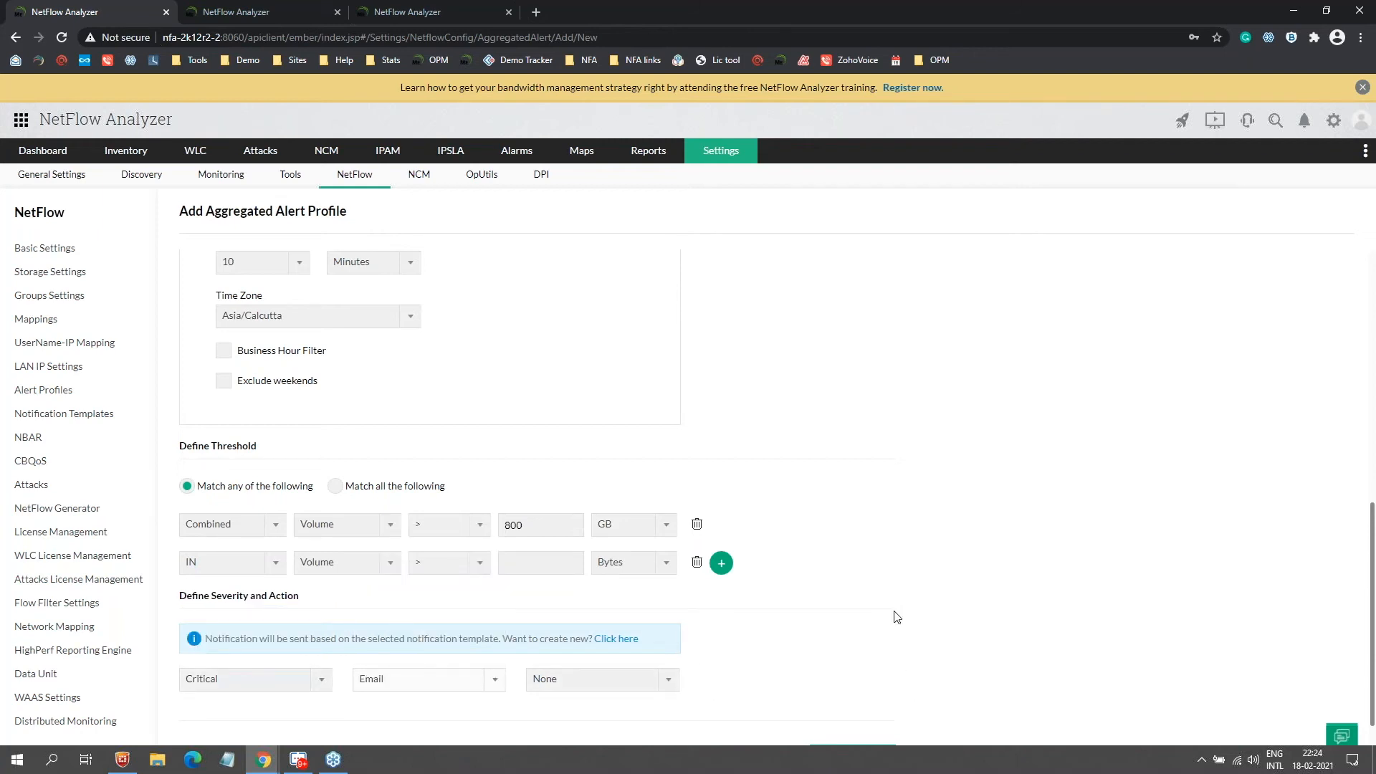
pyautogui.scroll(-1, 894, 614)
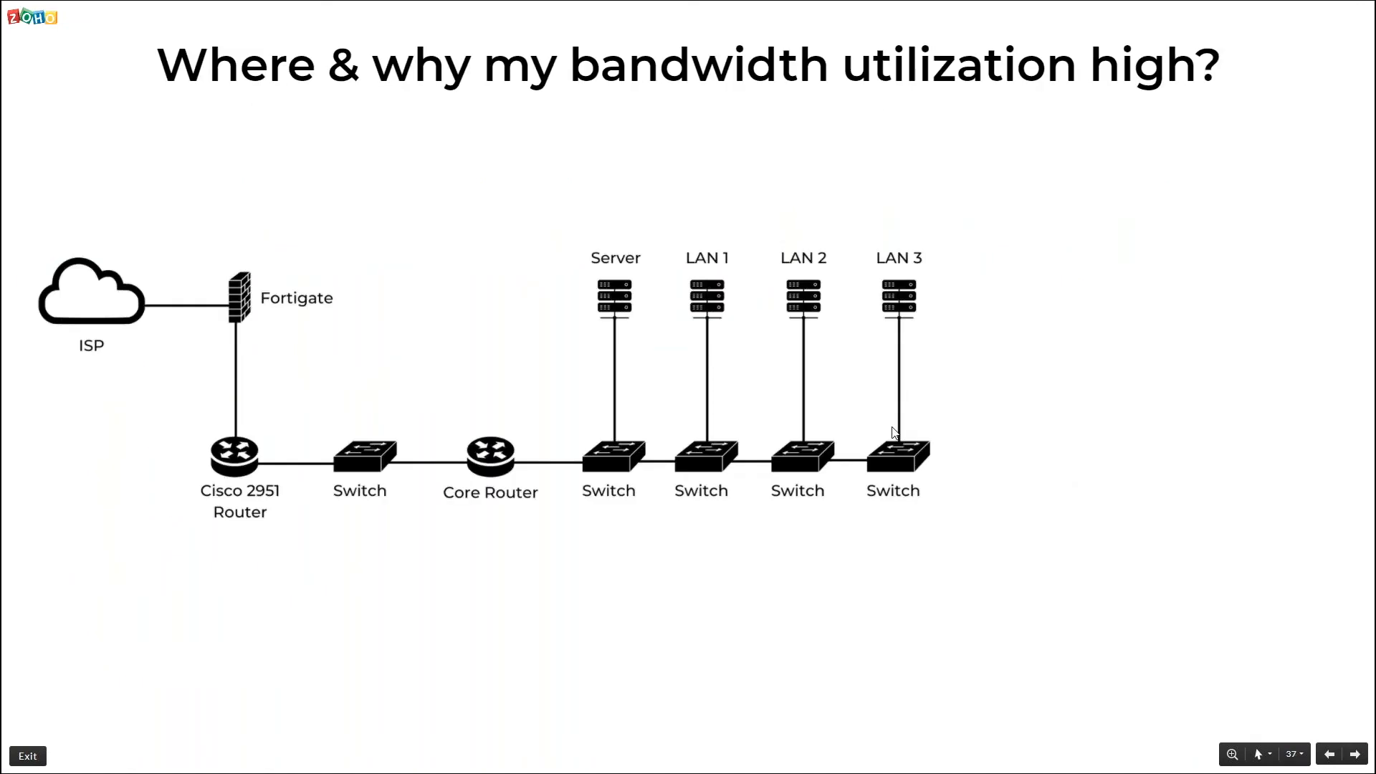
# Step: Reveal the puzzled-man illustration on the bandwidth utilization slide
pyautogui.press('Right')
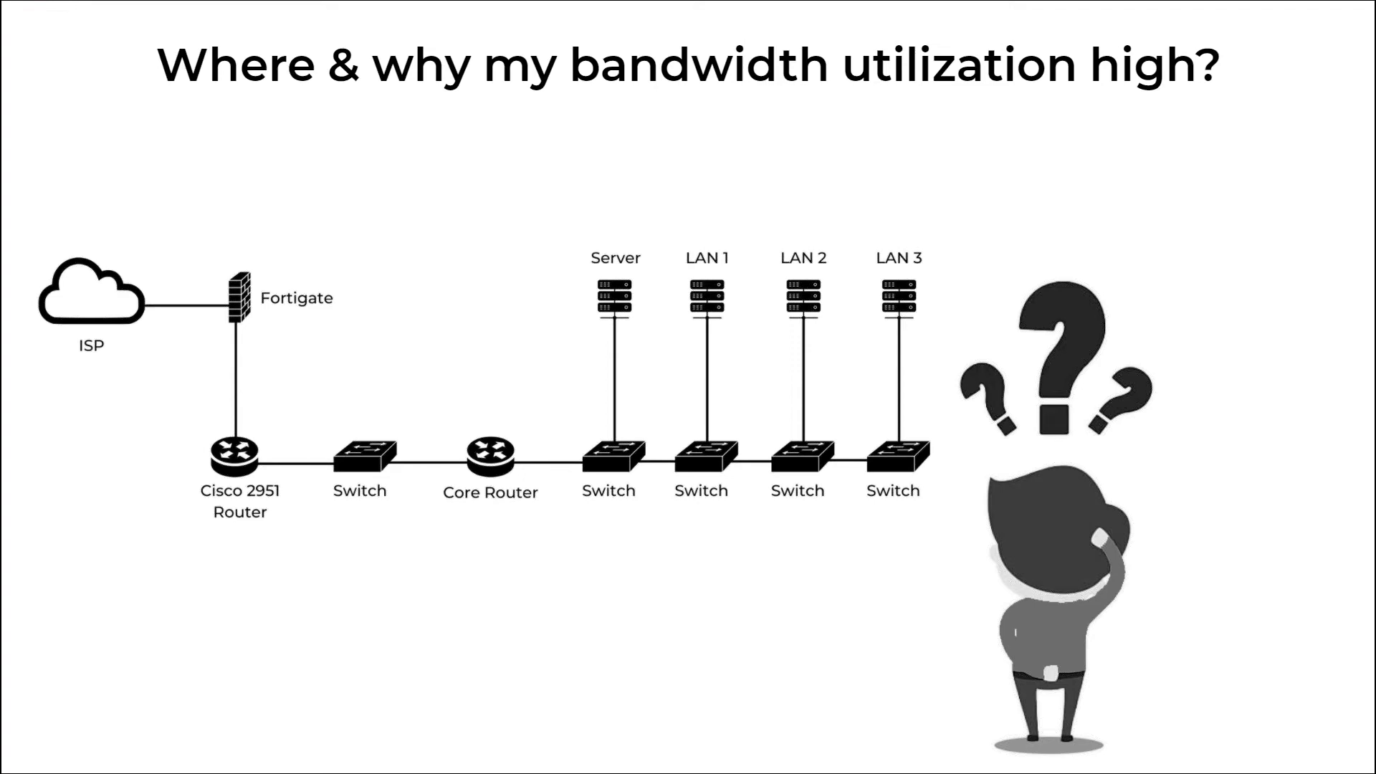
pyautogui.hotkey('alt', 'Tab')
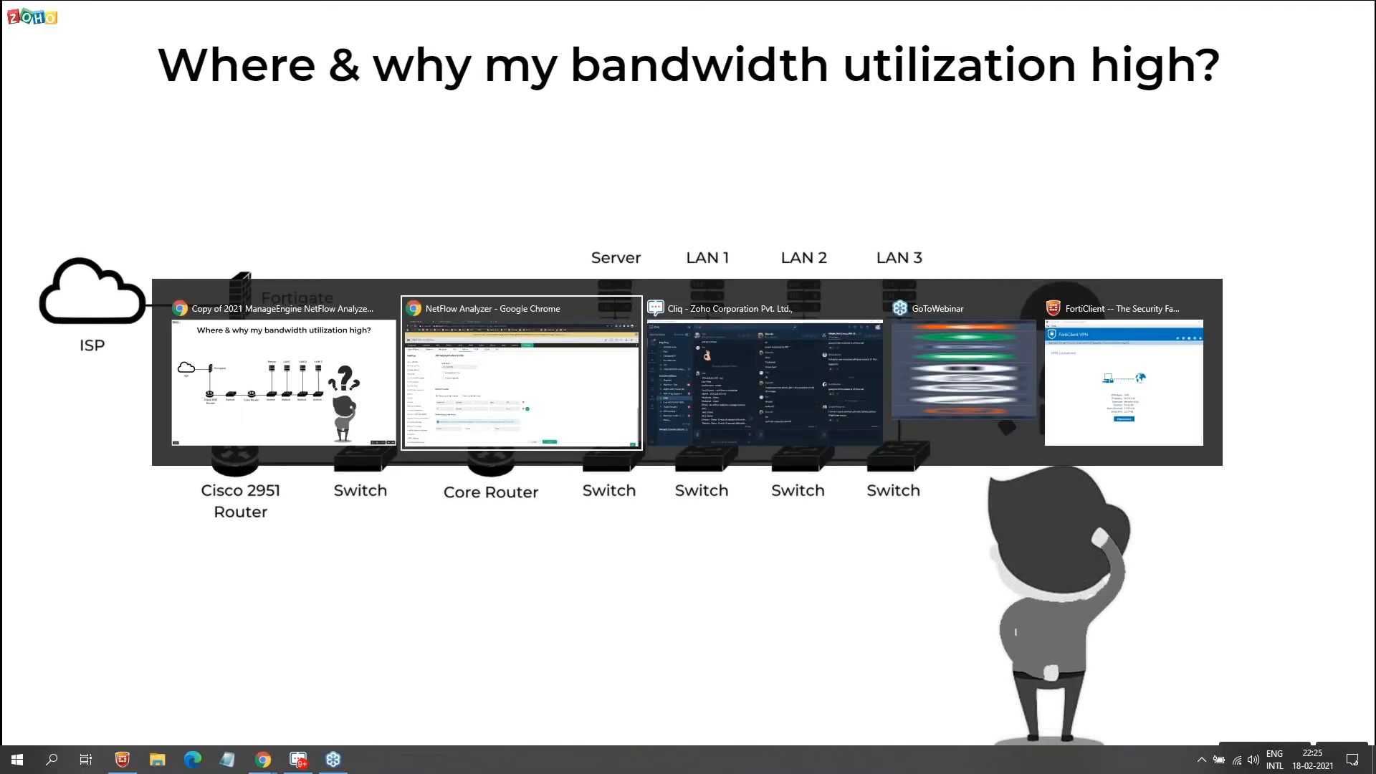
pyautogui.hotkey('alt', 'Tab')
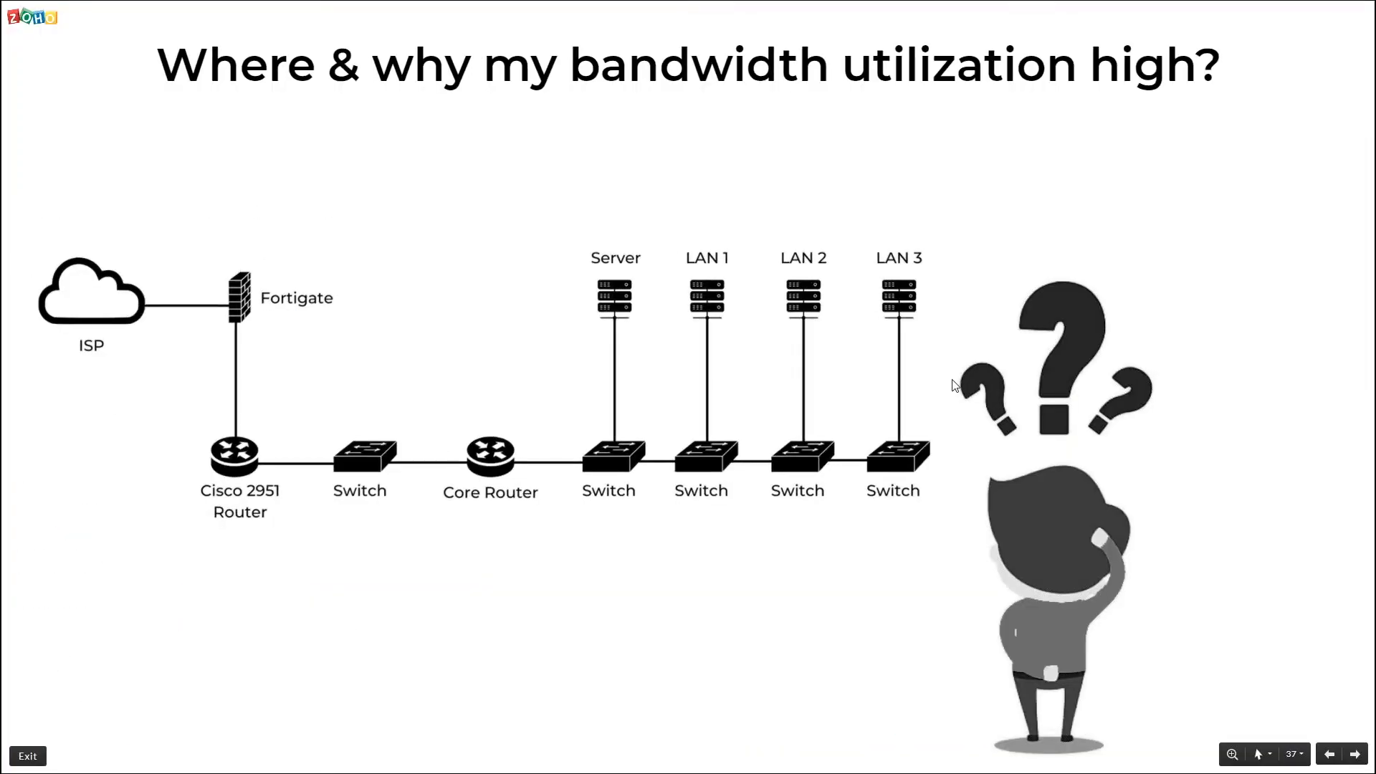
# Step: Advance to slide 38, 'Identifying the source of the congestion'
pyautogui.press('Right')
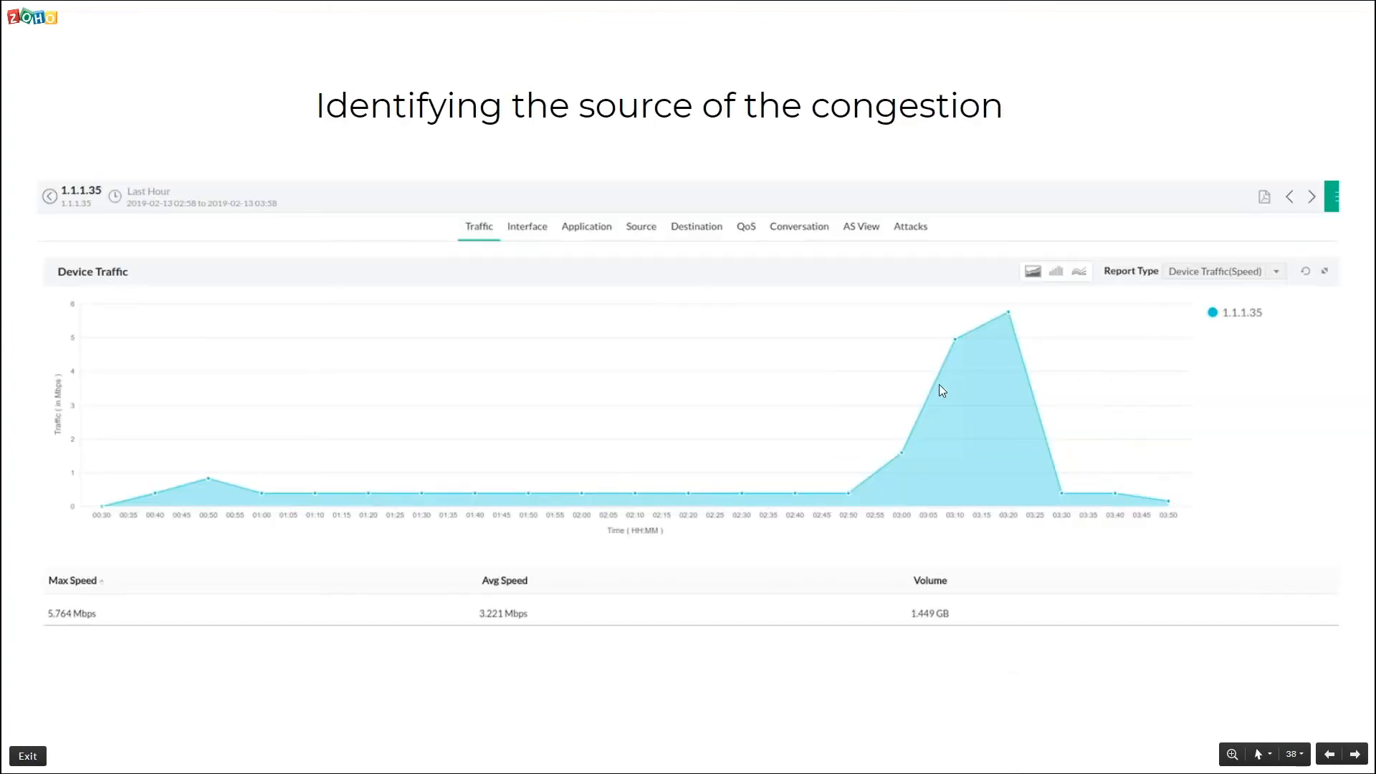
pyautogui.hotkey('alt', 'Tab')
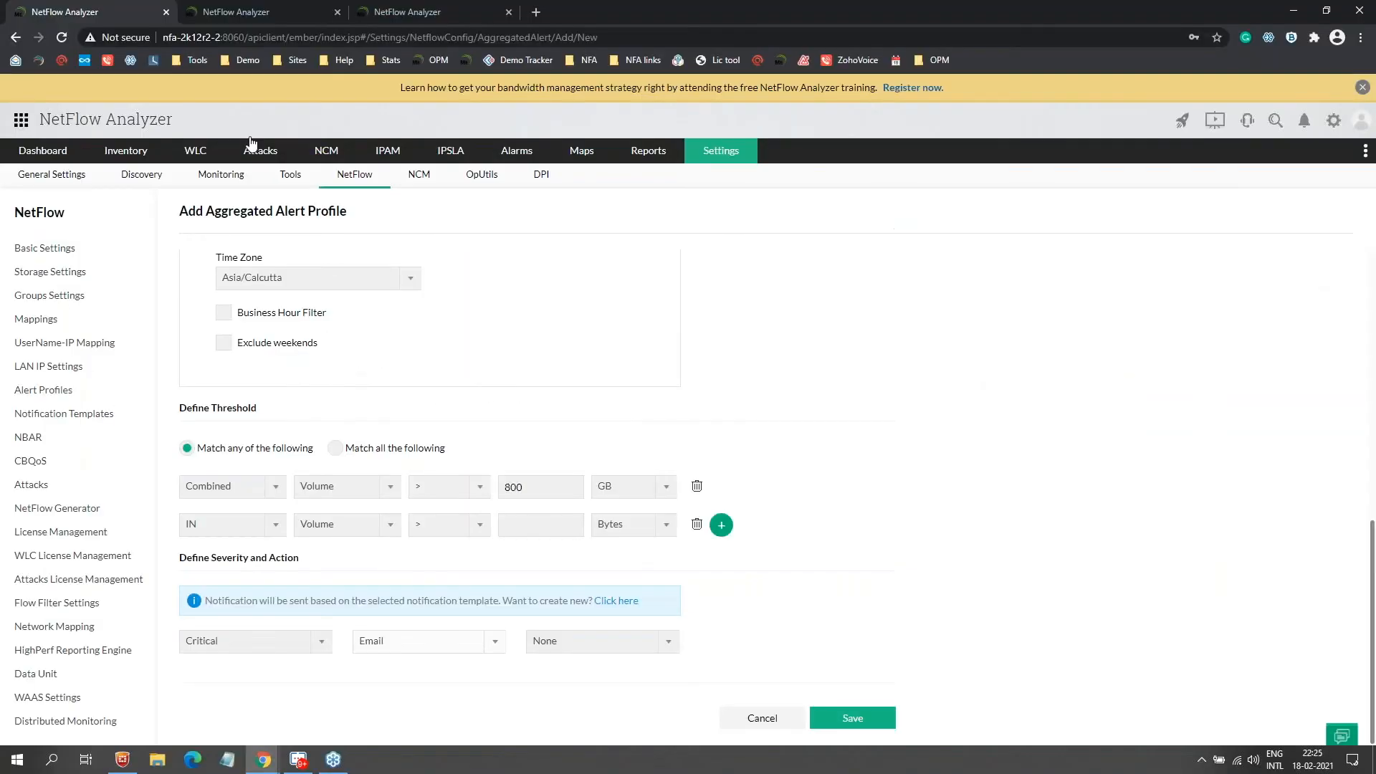
# Step: Check the real-time alert profile tab, then return and go to Inventory > Interfaces
pyautogui.moveTo(123, 154)
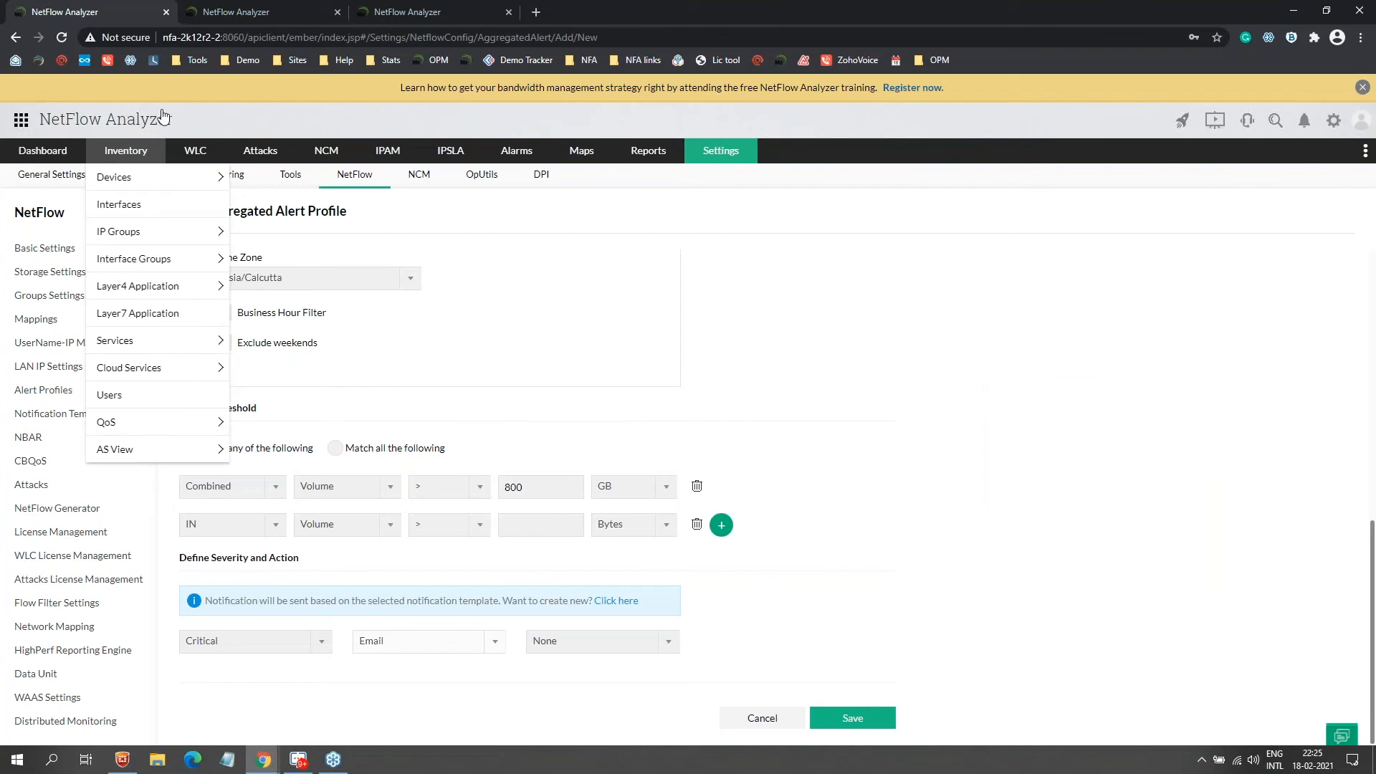
pyautogui.click(249, 11)
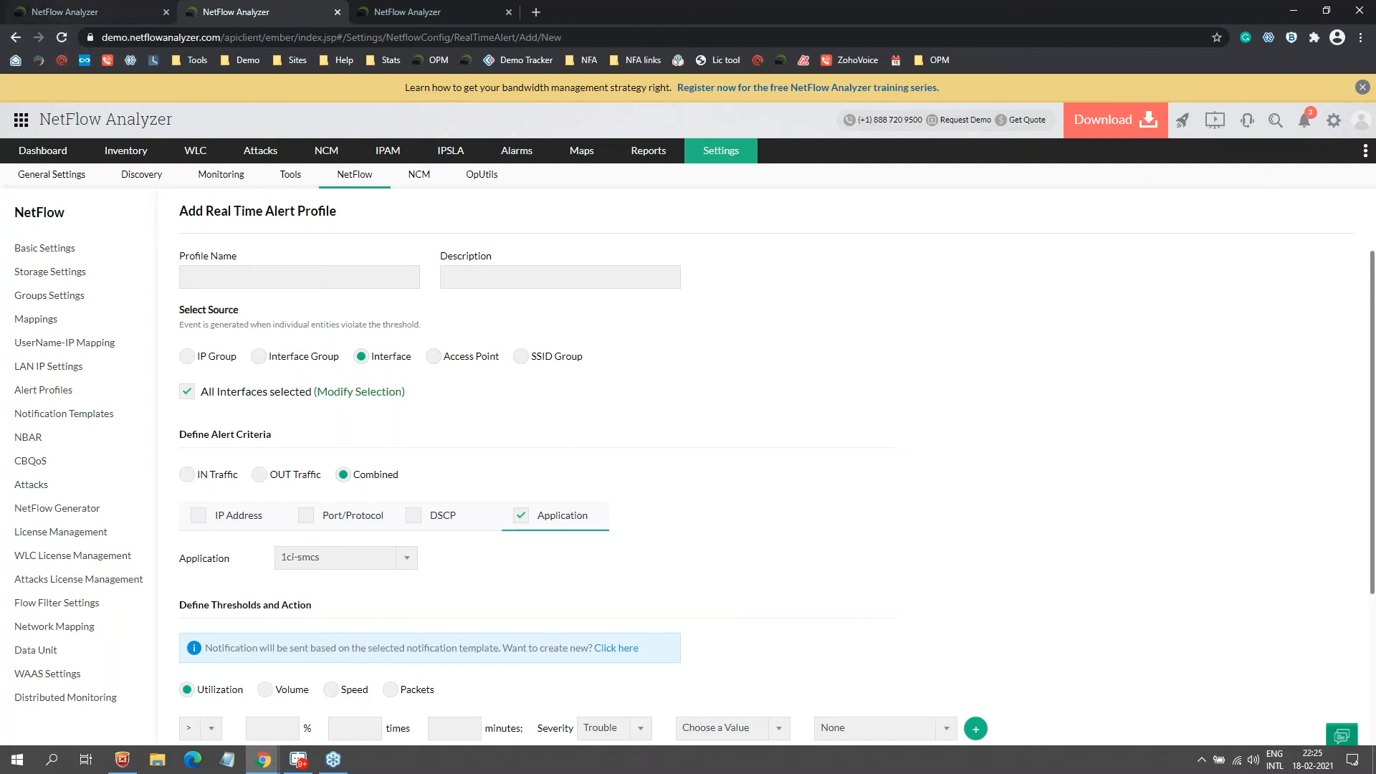
pyautogui.click(93, 11)
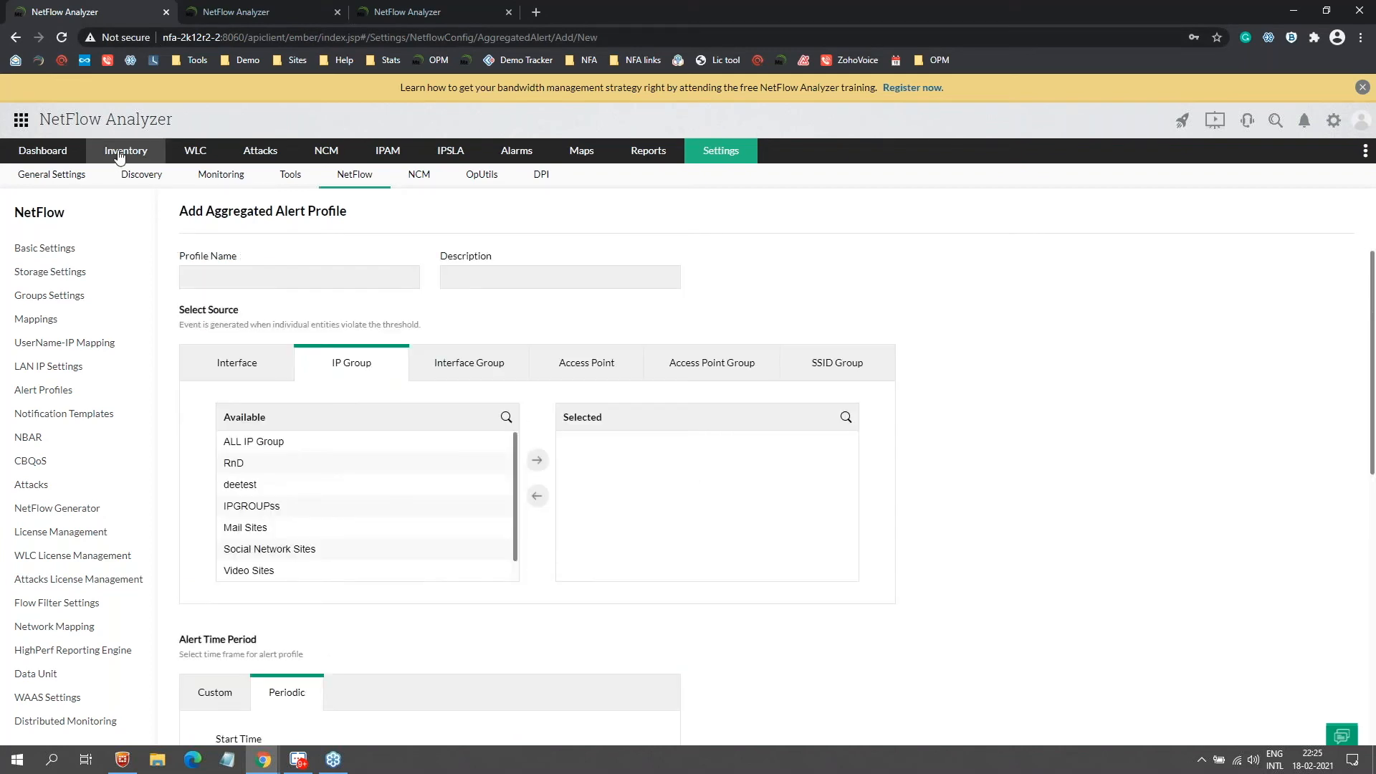
pyautogui.moveTo(126, 151)
pyautogui.click(122, 207)
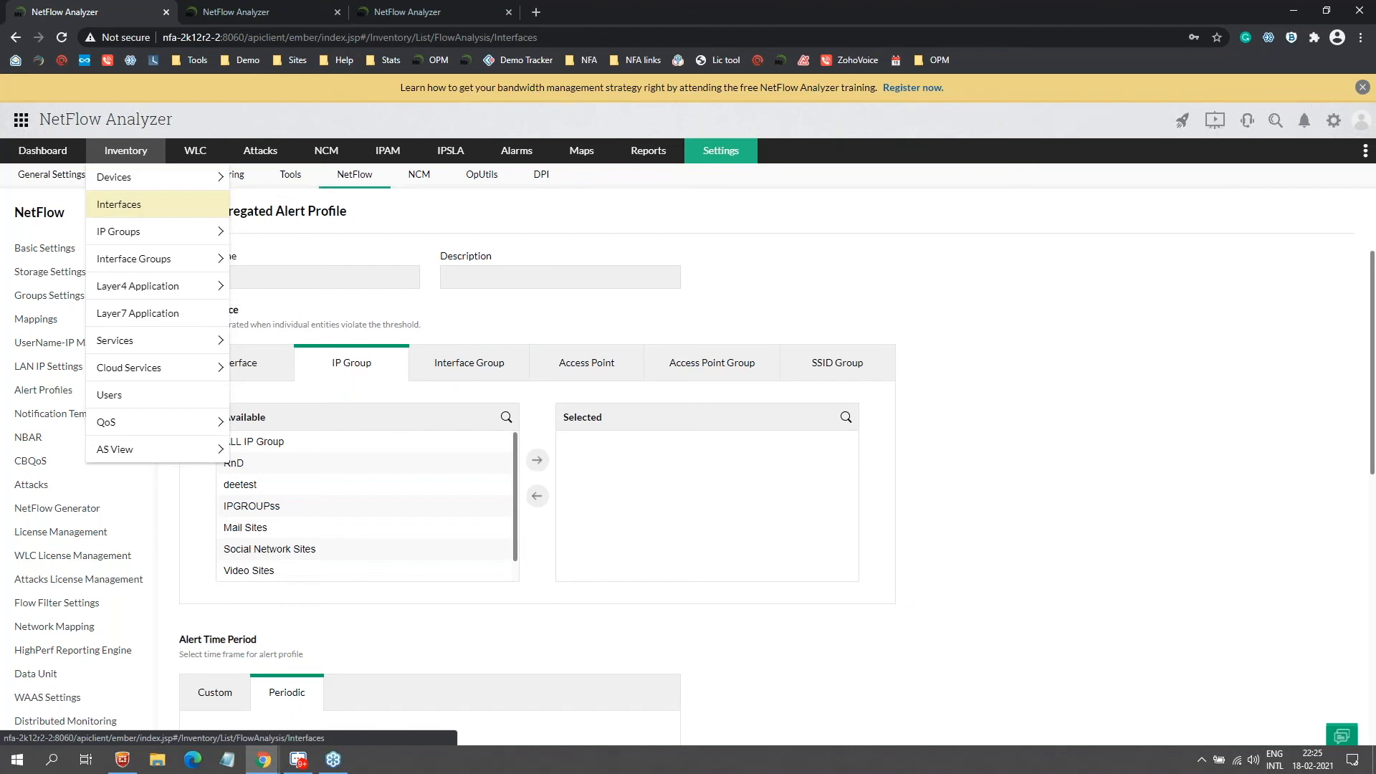
# Step: Drill from IfIndex1 (AVC Http, 63%) through Traffic, Application and Source tabs to source 100.0.0.1's conversations
pyautogui.click(411, 266)
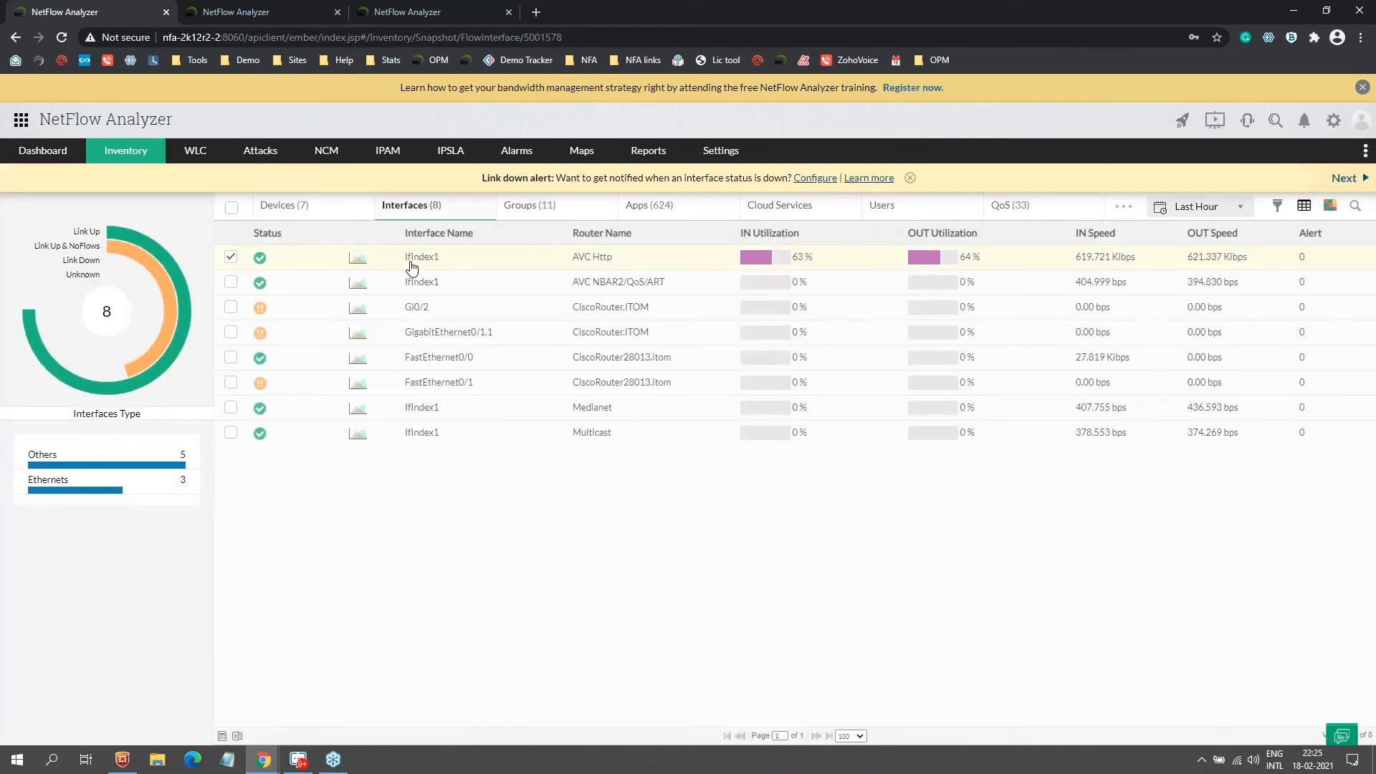
pyautogui.click(422, 219)
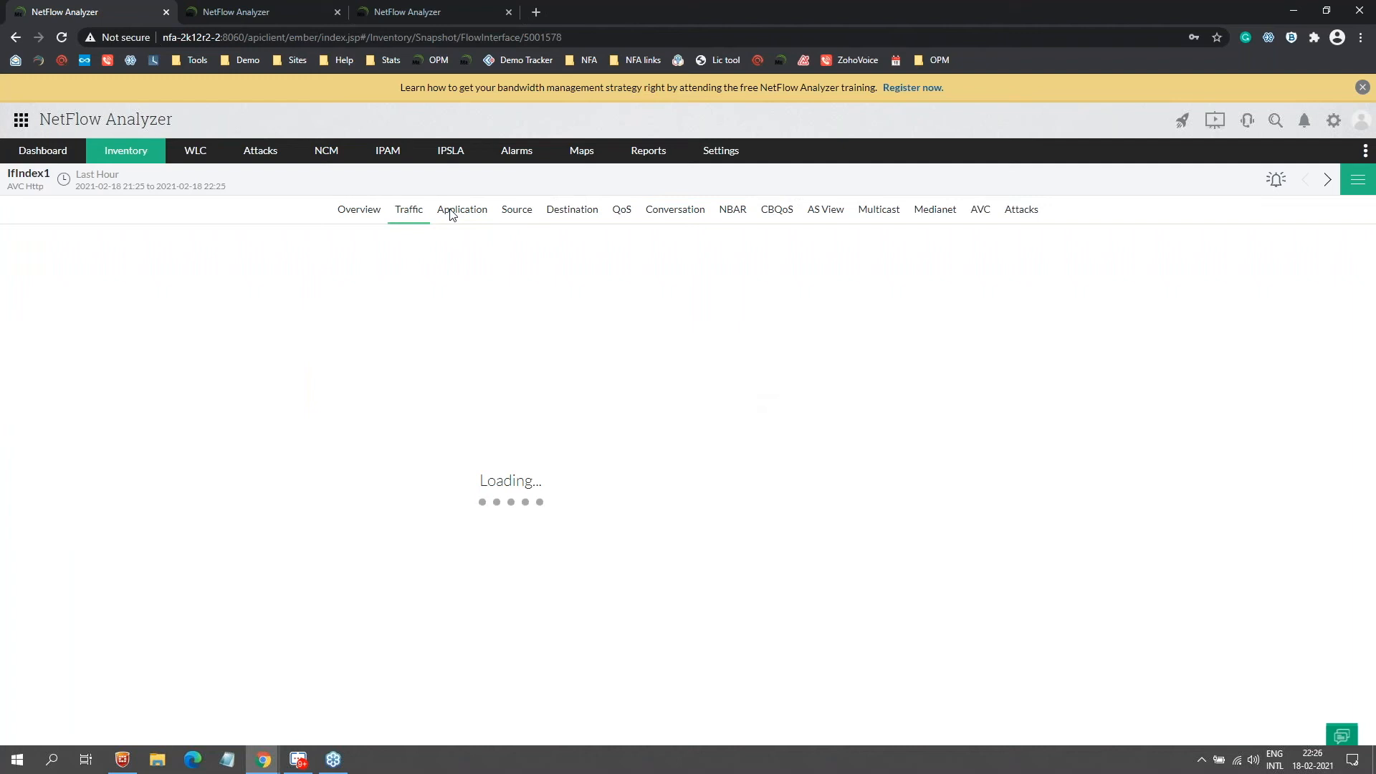
pyautogui.click(453, 215)
pyautogui.click(521, 213)
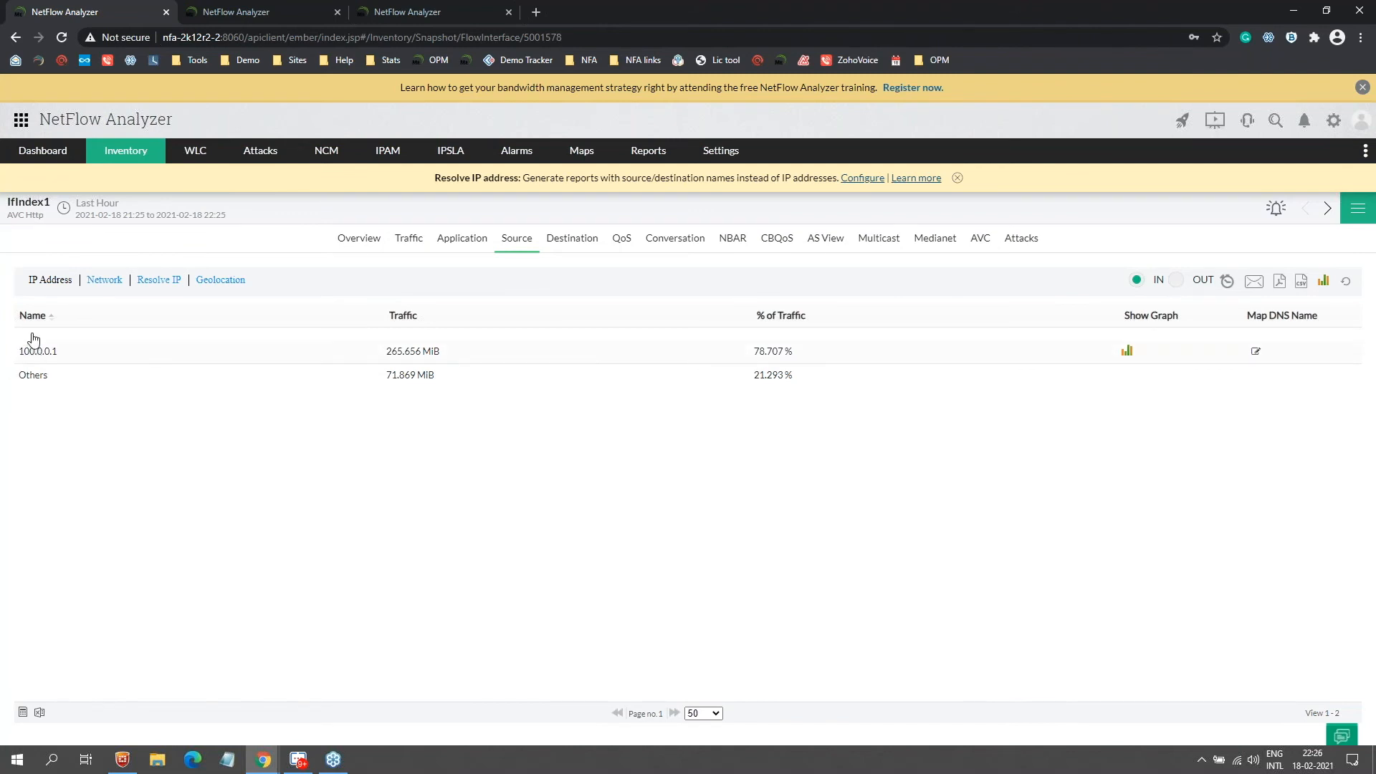
pyautogui.click(36, 350)
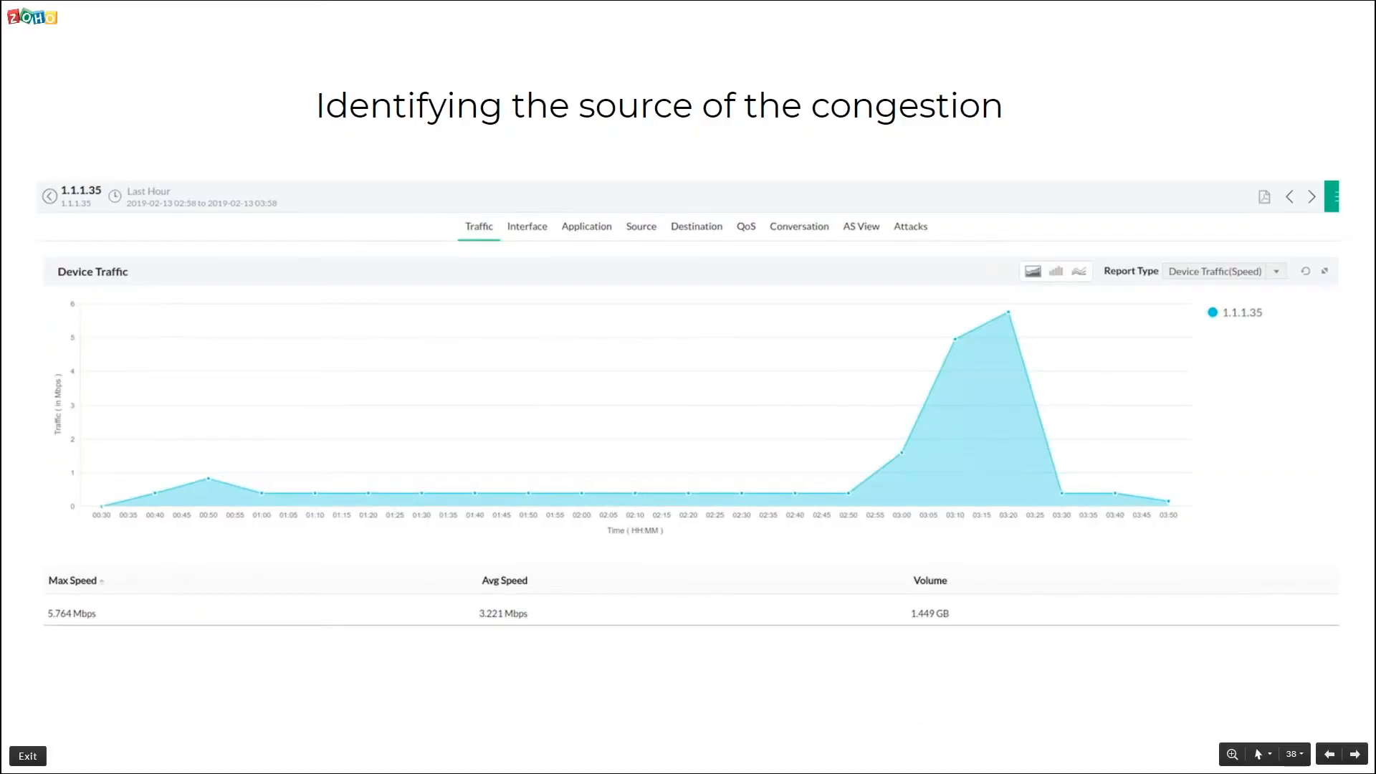
# Step: Advance through slide 39, the three-step fix, to slide 40, Distributed Monitoring
pyautogui.press('Right')
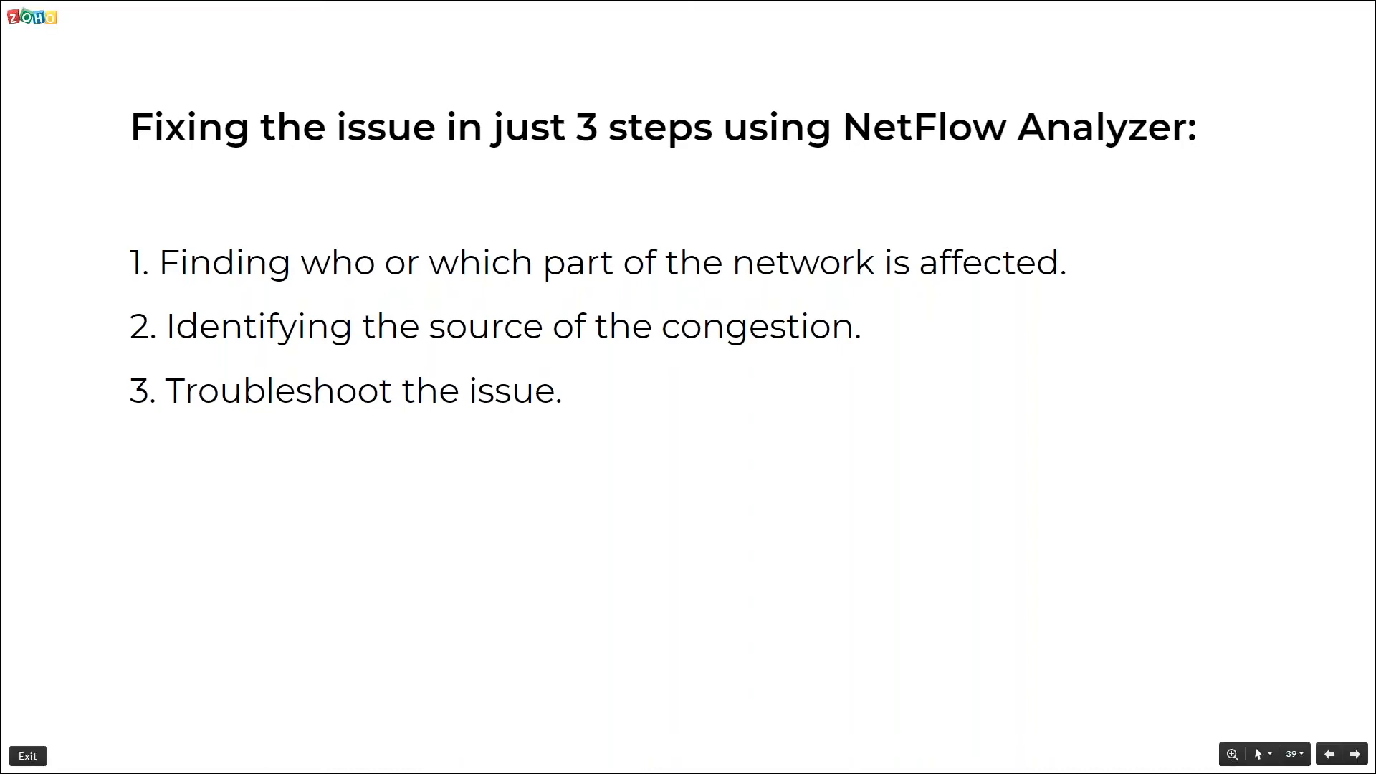
pyautogui.press('Right')
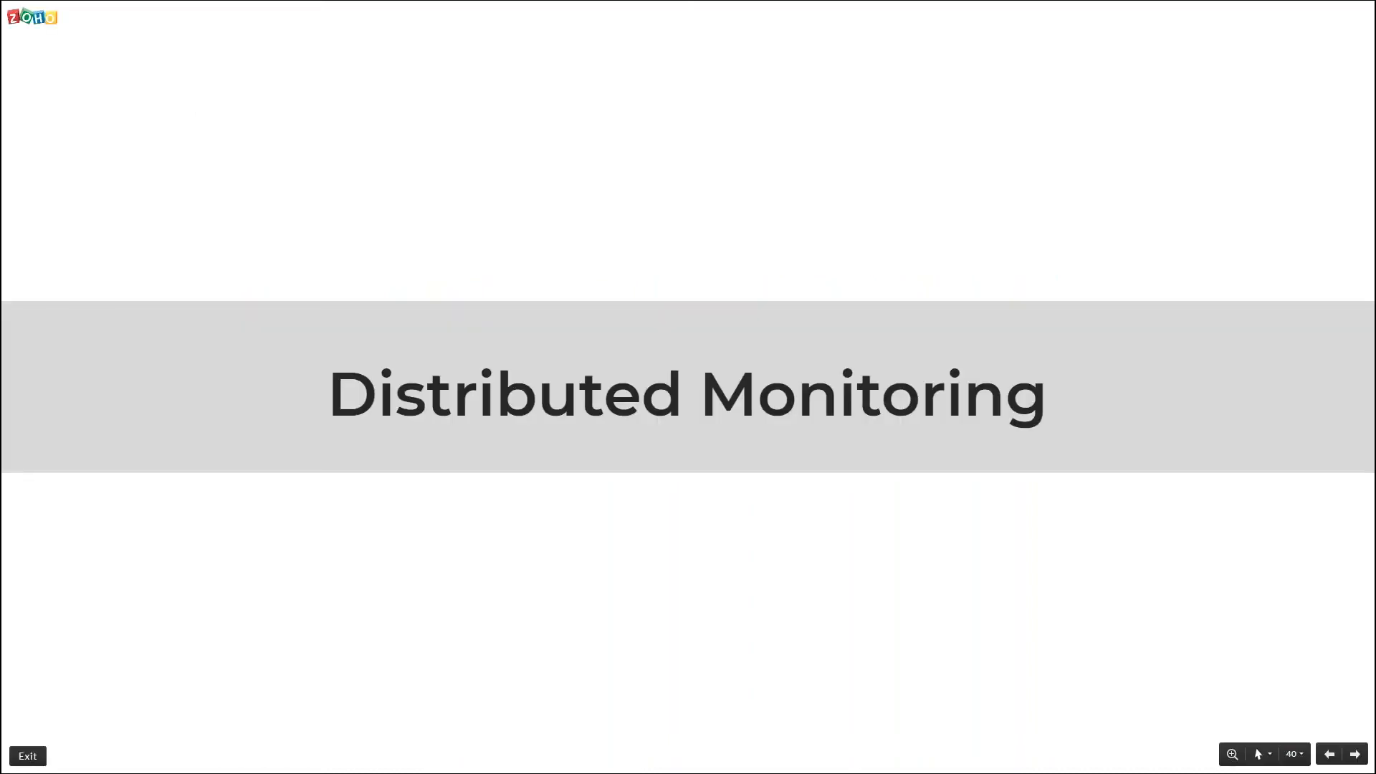
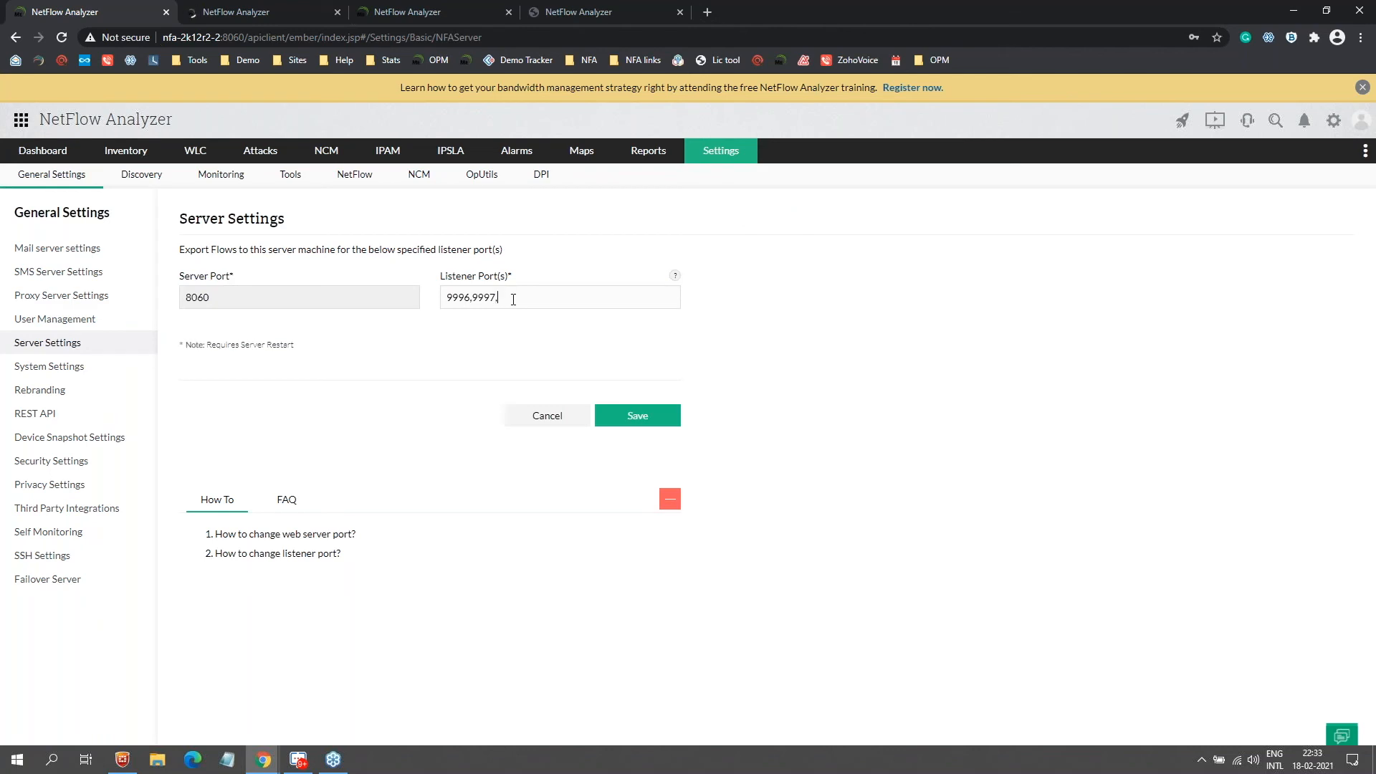
# Step: Add 2055 to the 9996,9997 listener ports, then advance the slides to Question 4
pyautogui.write('2055')
pyautogui.moveTo(465, 297); pyautogui.dragTo(568, 298)
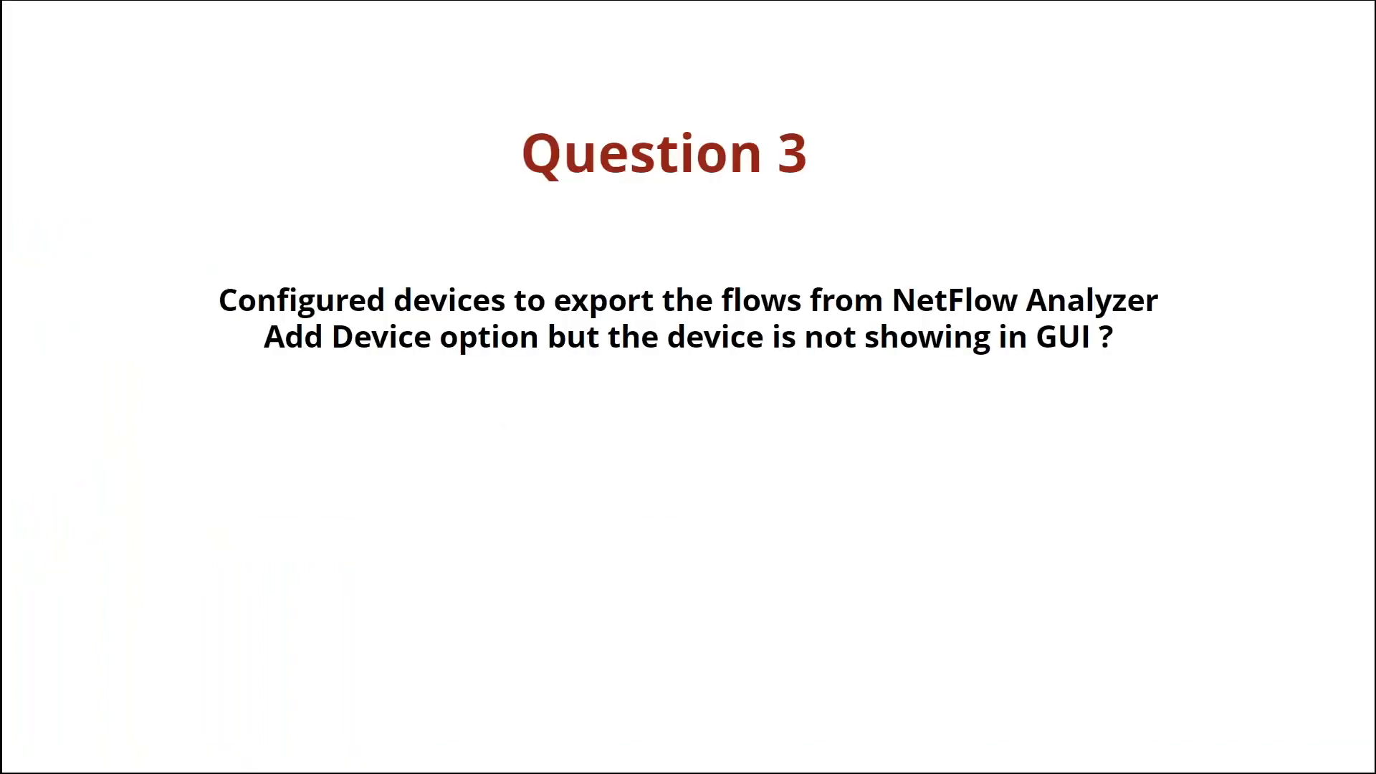
pyautogui.press('Right')
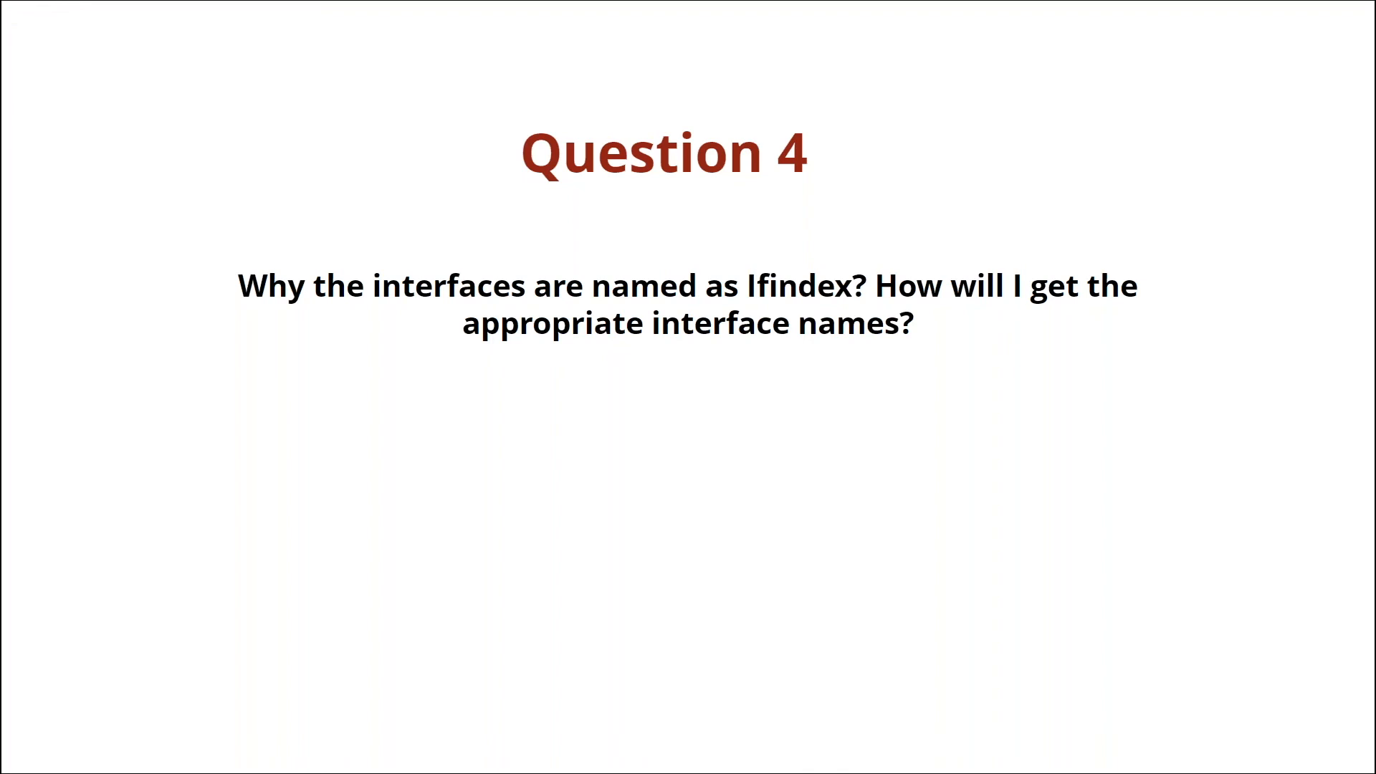
# Step: Show the Inventory list of seven devices and select CiscoRouter.ITOM
pyautogui.hotkey('alt', 'Tab')
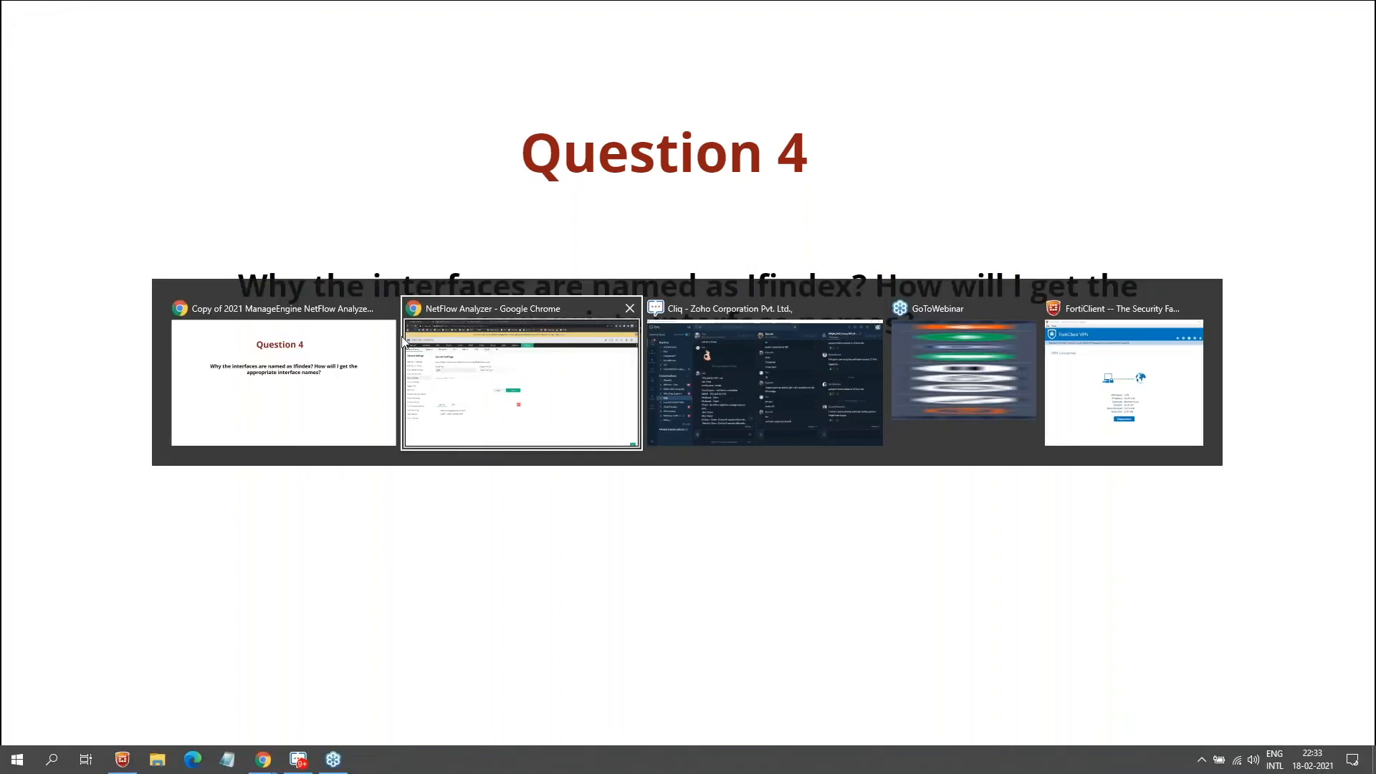
pyautogui.moveTo(122, 159)
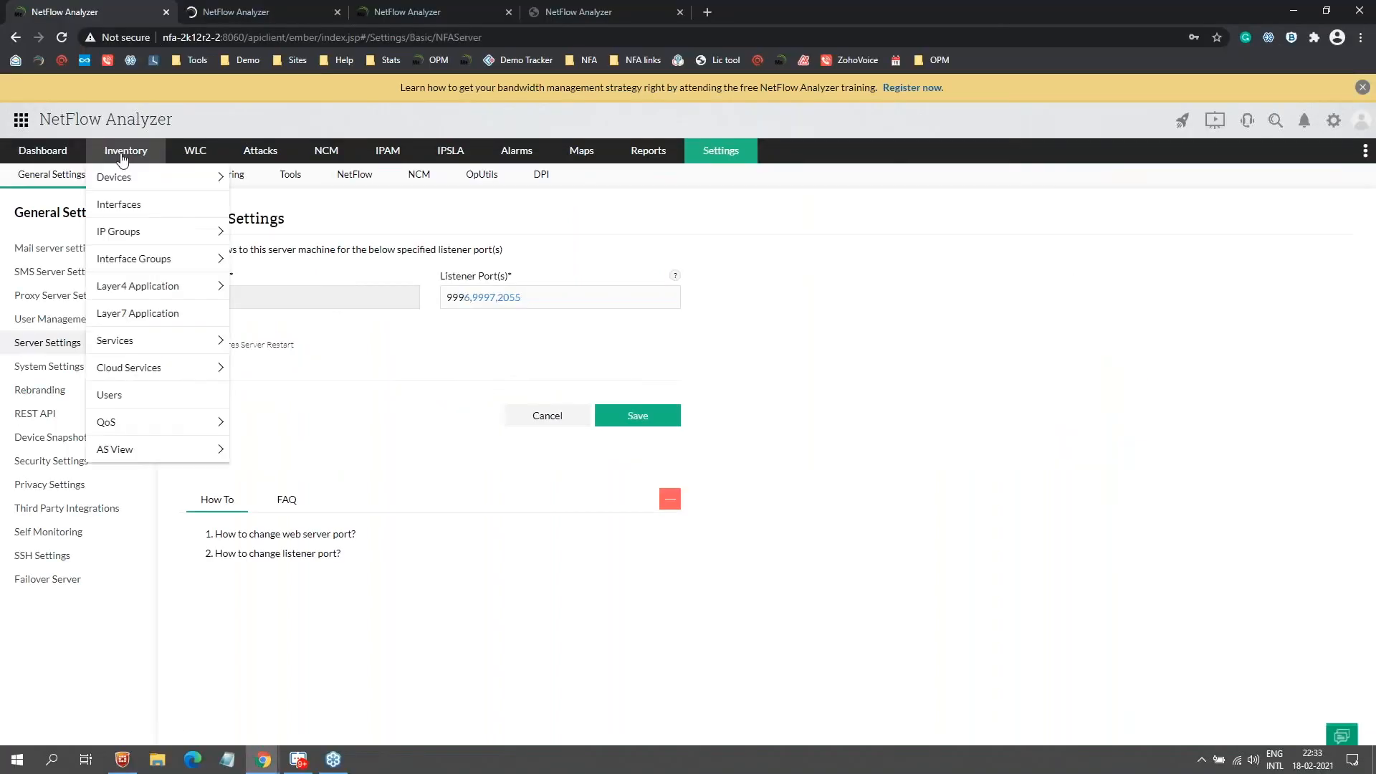
pyautogui.click(123, 206)
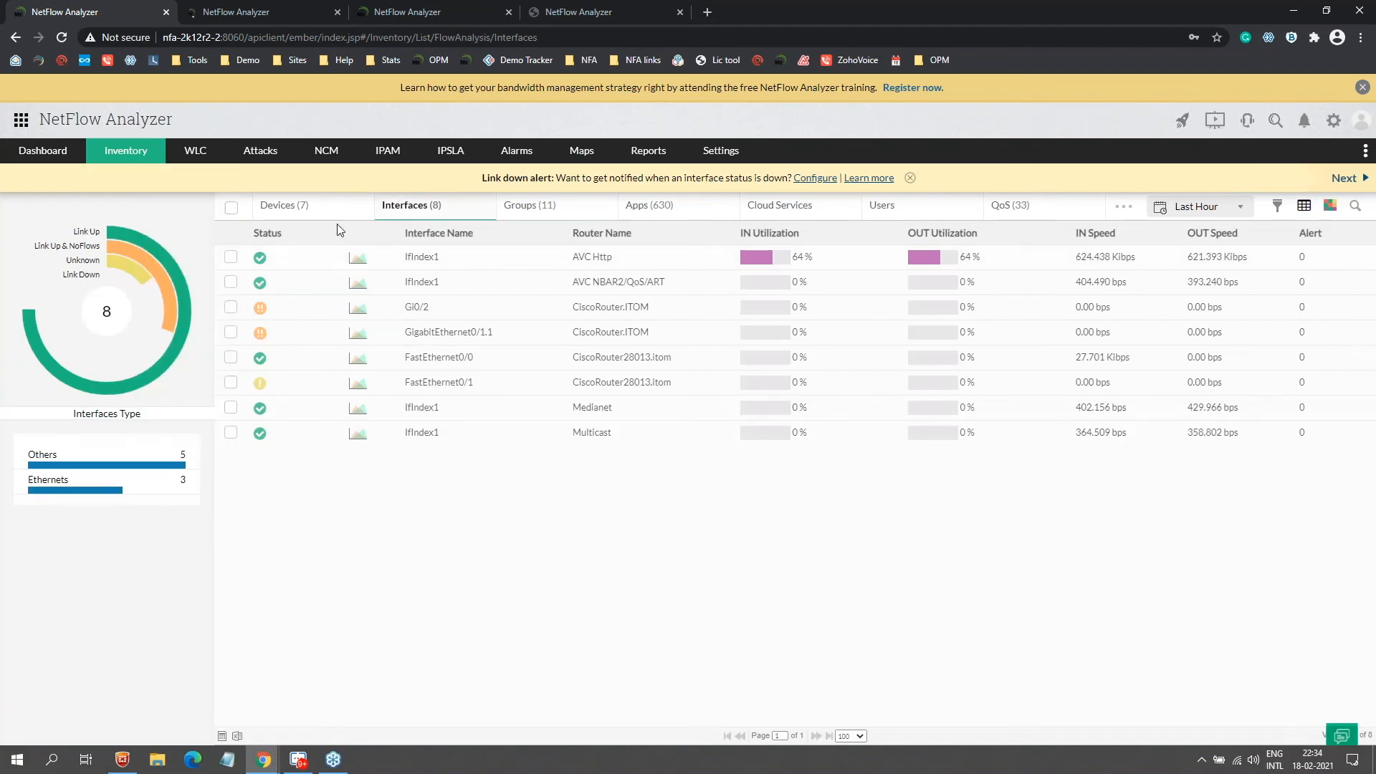
pyautogui.click(304, 209)
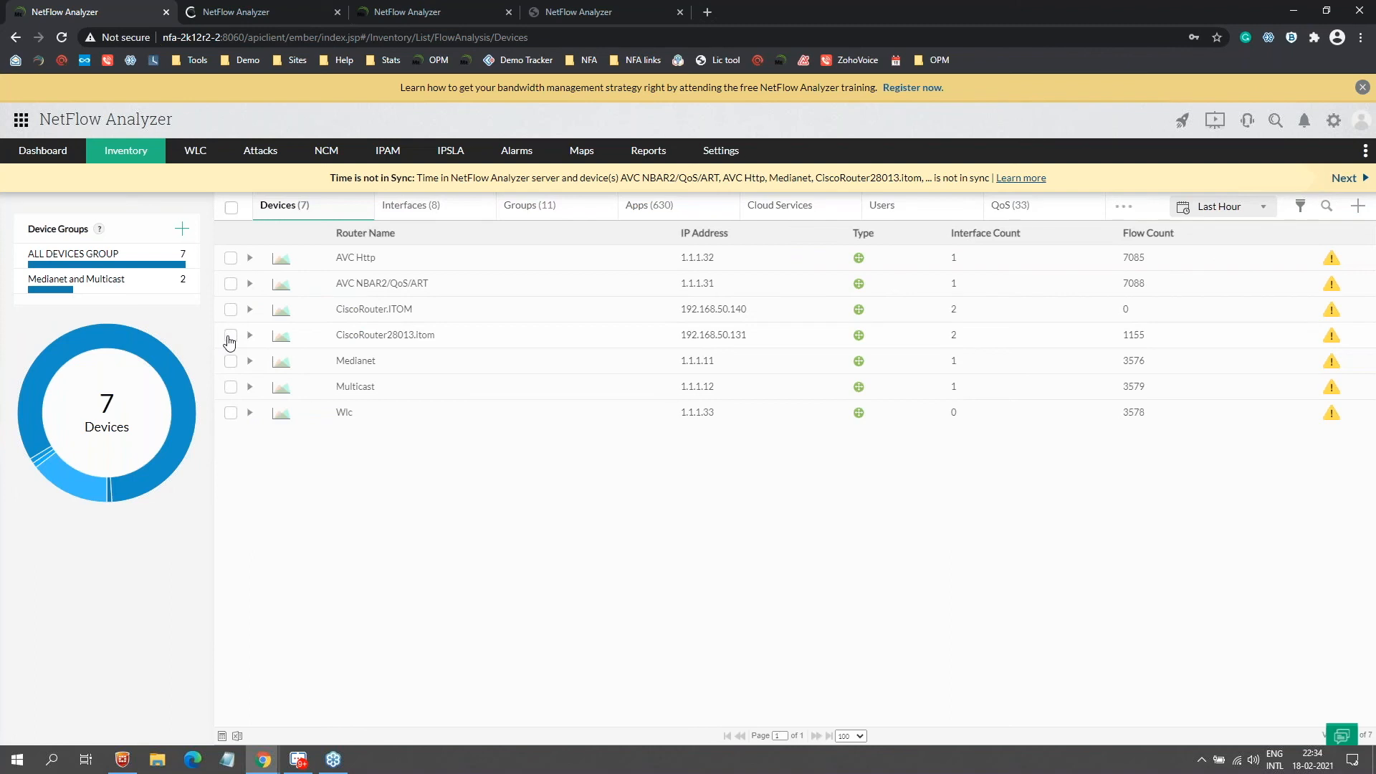
pyautogui.click(231, 311)
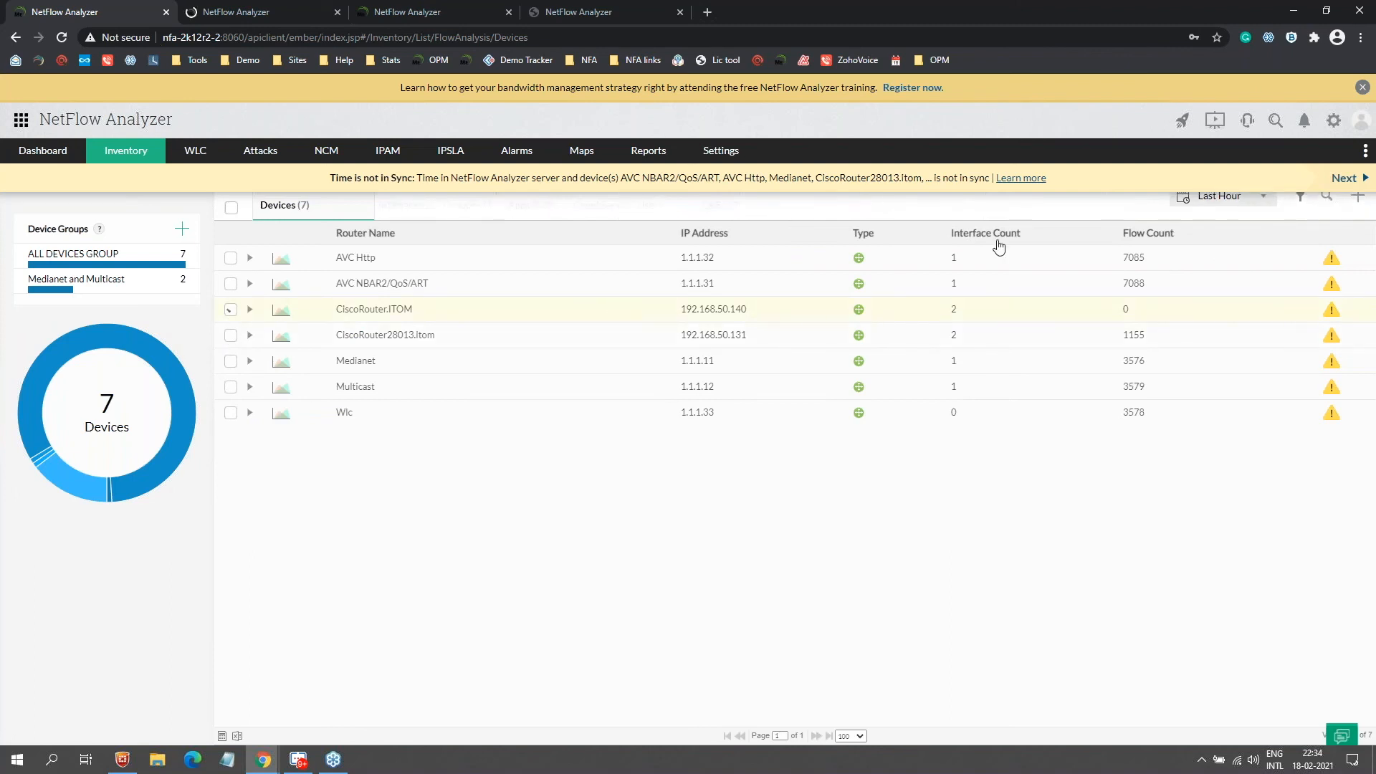
# Step: Associate the Public SNMP v1/v2 credential with CiscoRouter.ITOM, naming interfaces by IfName
pyautogui.click(1331, 208)
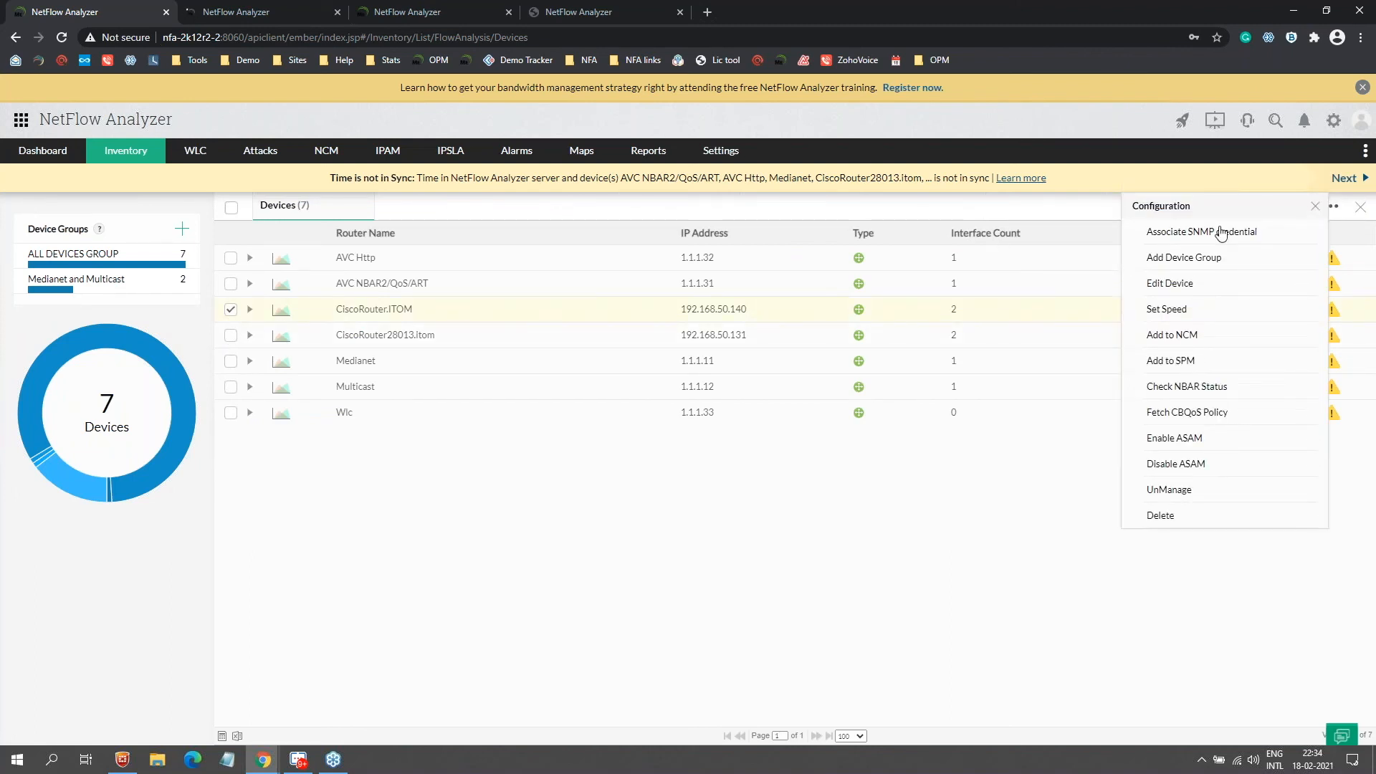
pyautogui.click(1221, 233)
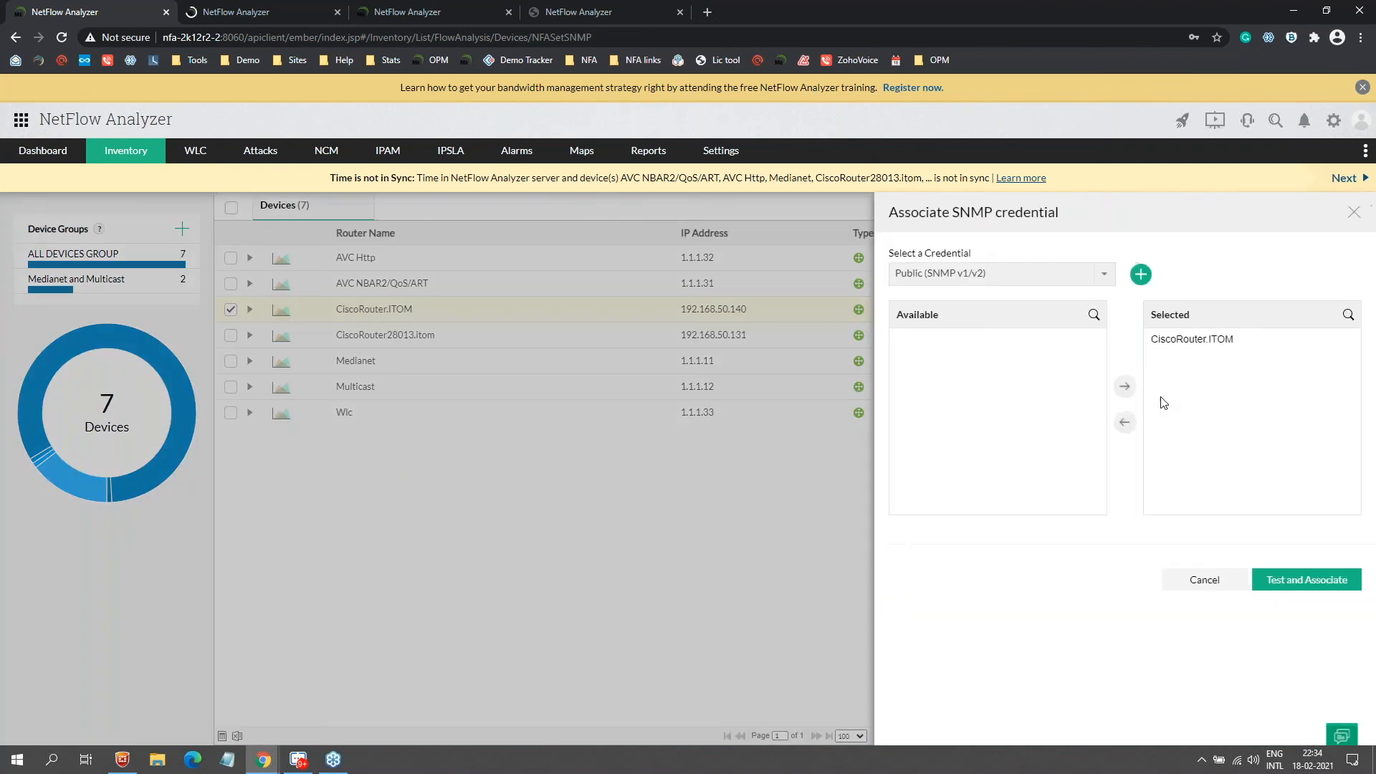
pyautogui.click(1302, 579)
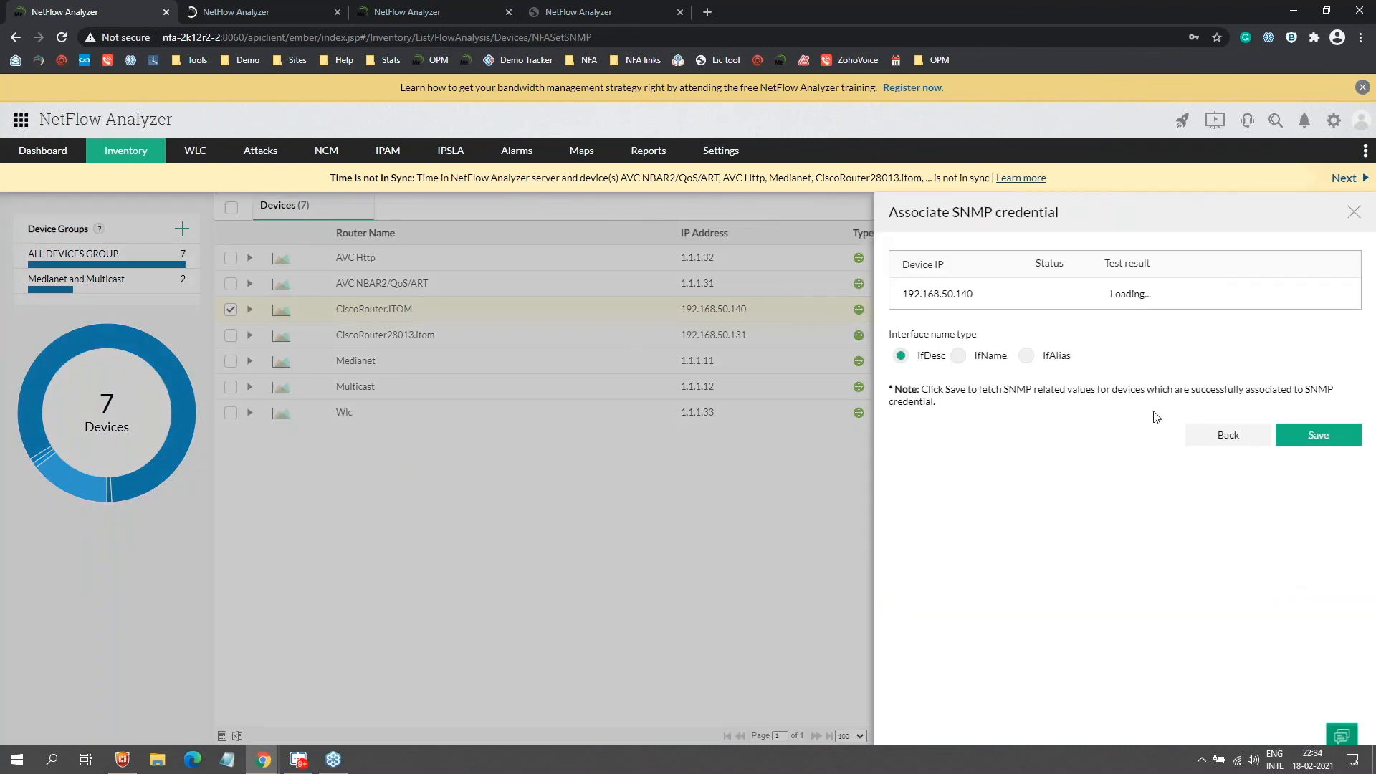
pyautogui.click(960, 360)
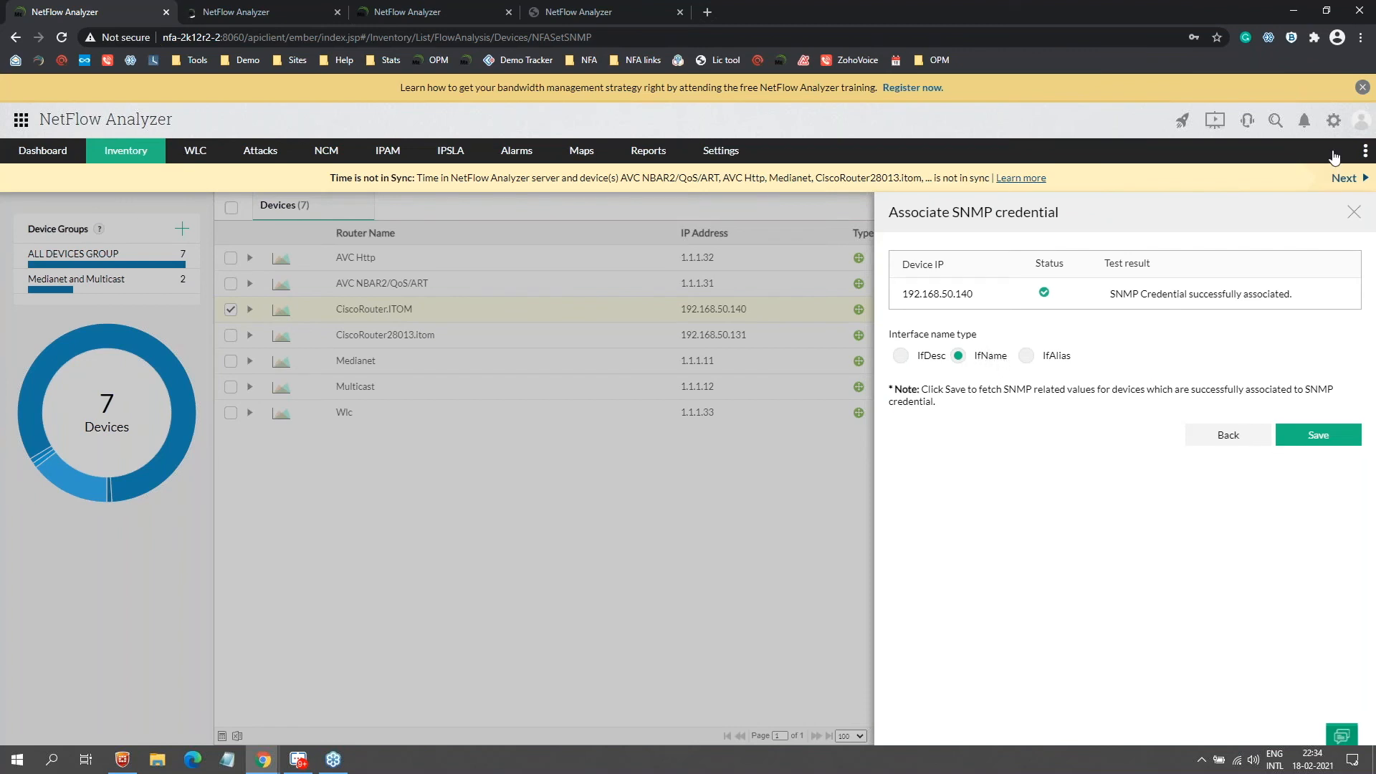
pyautogui.click(1354, 212)
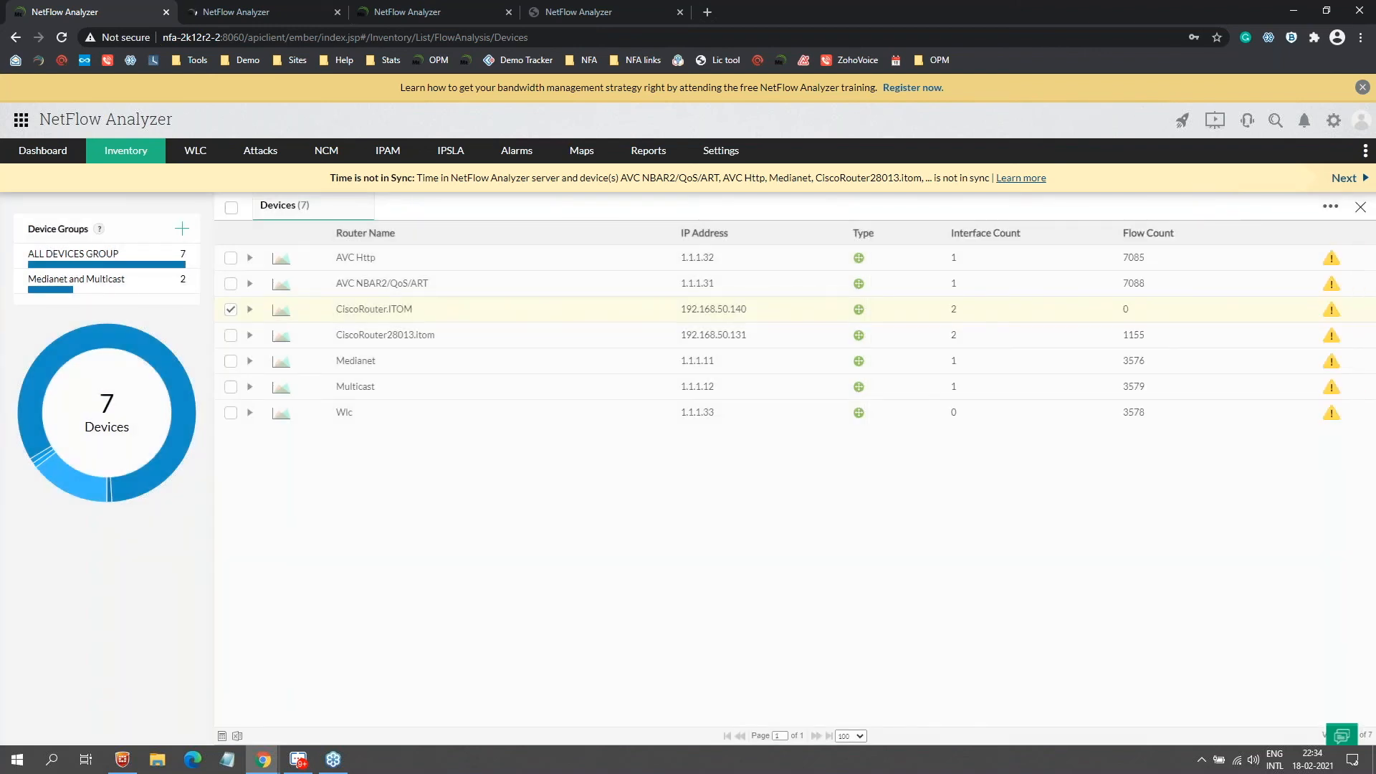
# Step: Check CiscoRouter.ITOM's source geolocation report, which has no records, then show Question 6
pyautogui.hotkey('ctrl', 'Tab')
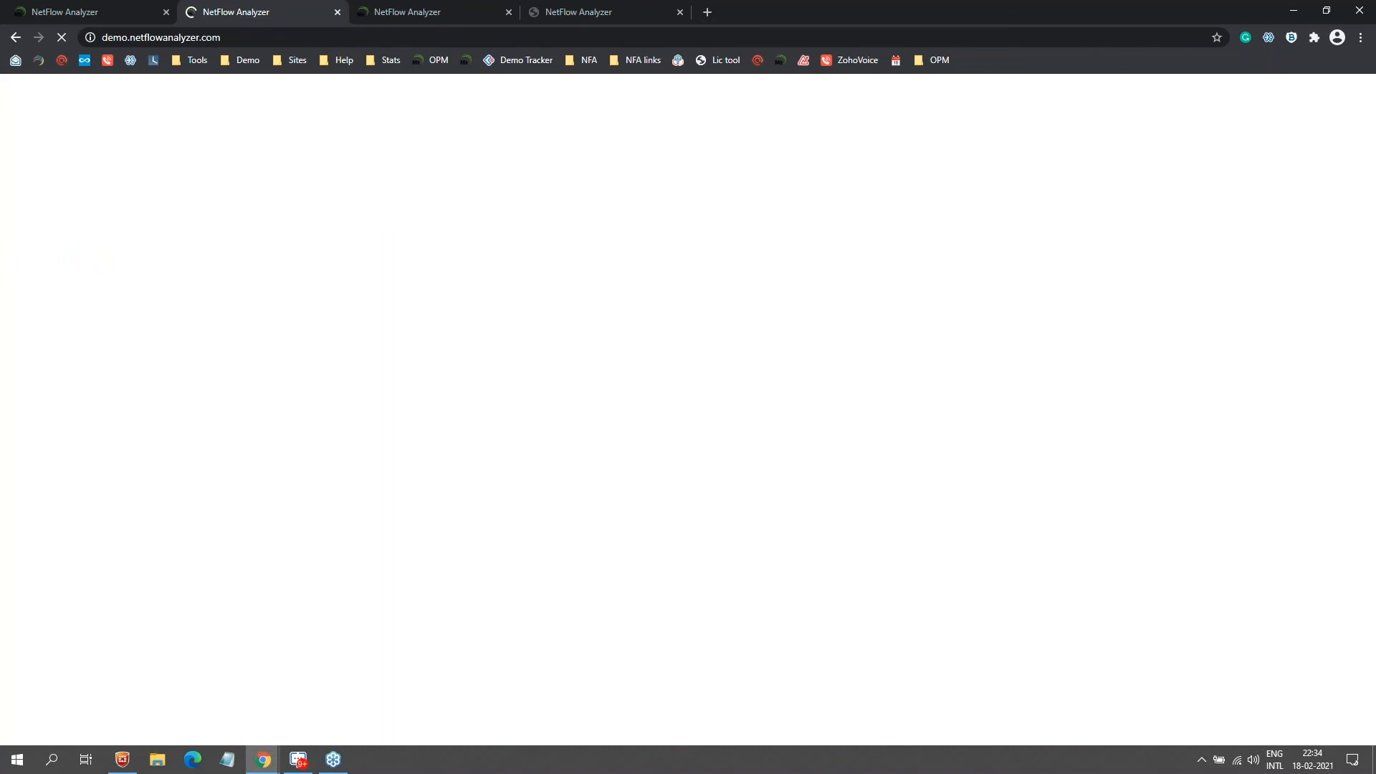
pyautogui.hotkey('ctrl', 'shift', 'Tab')
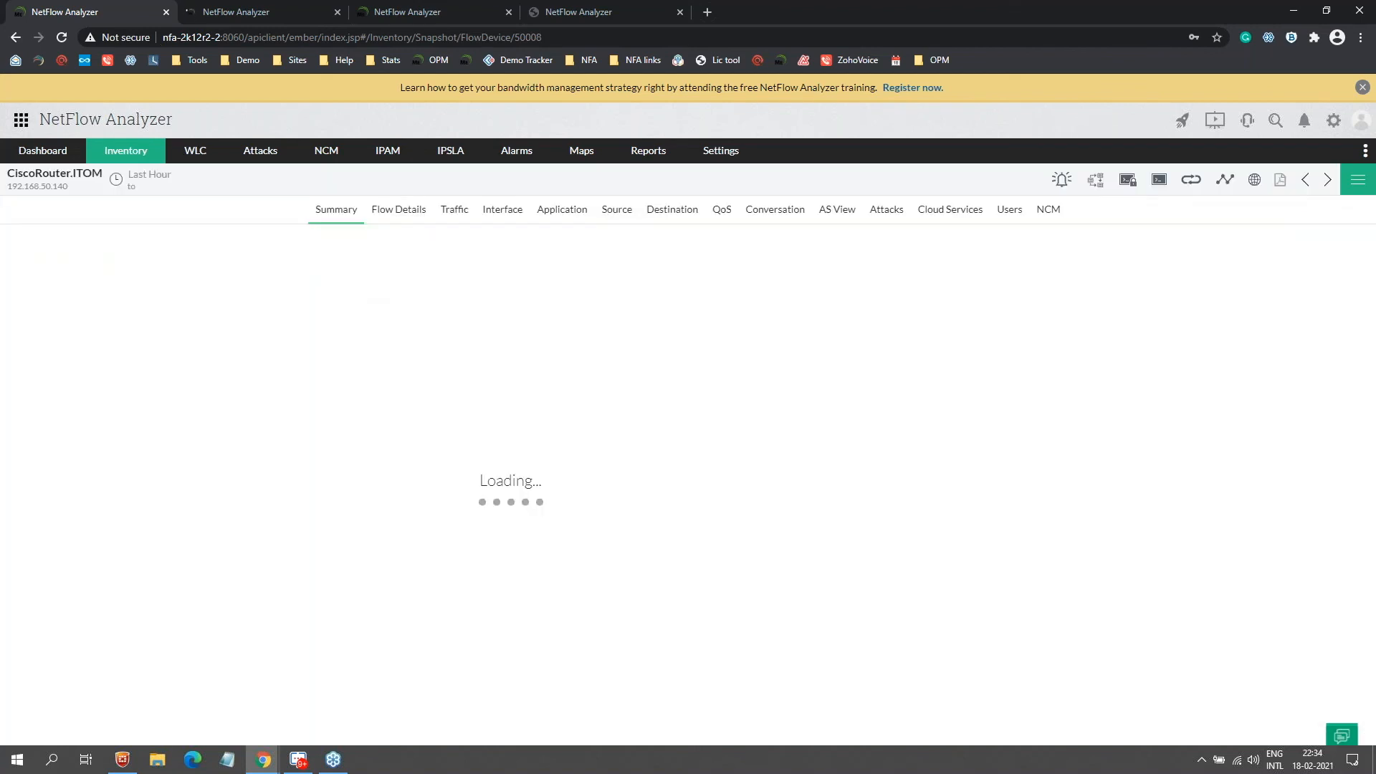
pyautogui.click(617, 210)
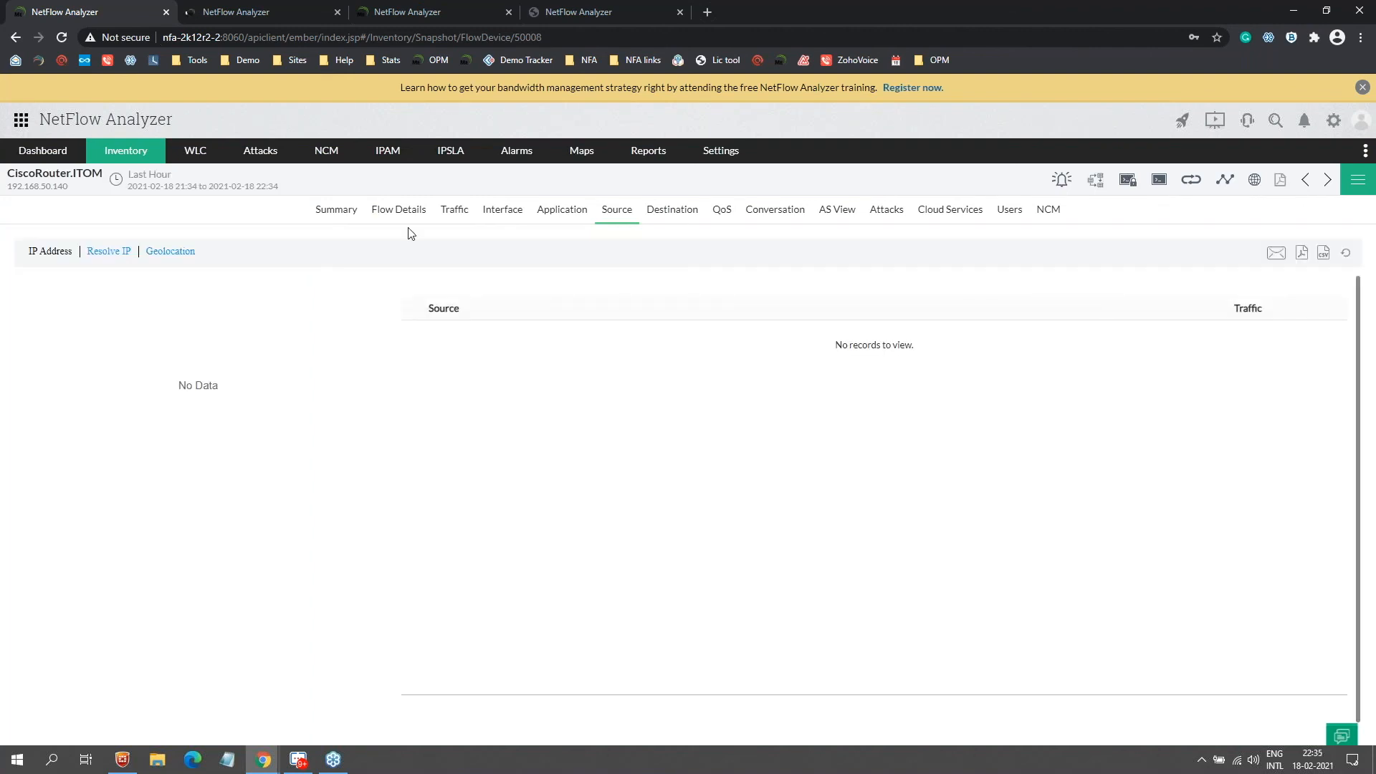
pyautogui.click(170, 251)
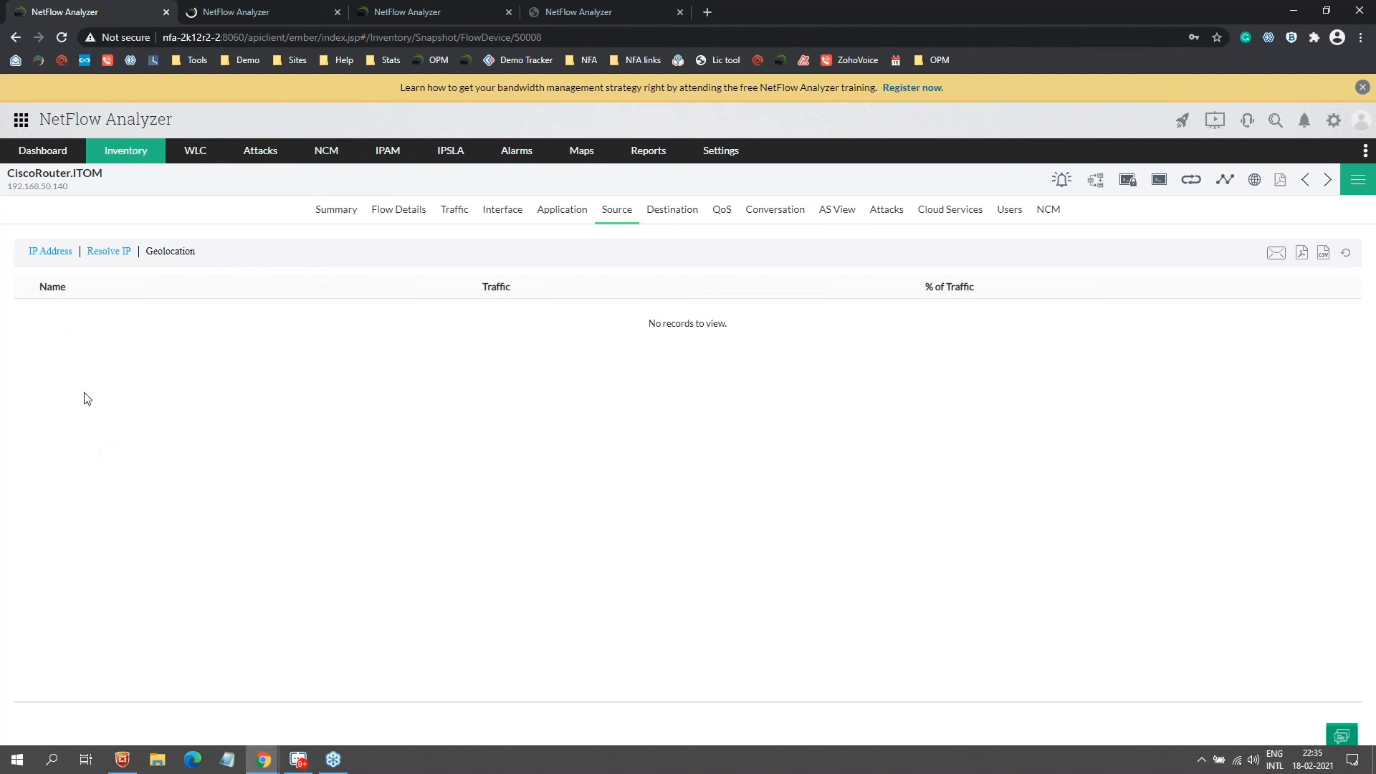
pyautogui.hotkey('alt', 'Tab')
pyautogui.press('Right')
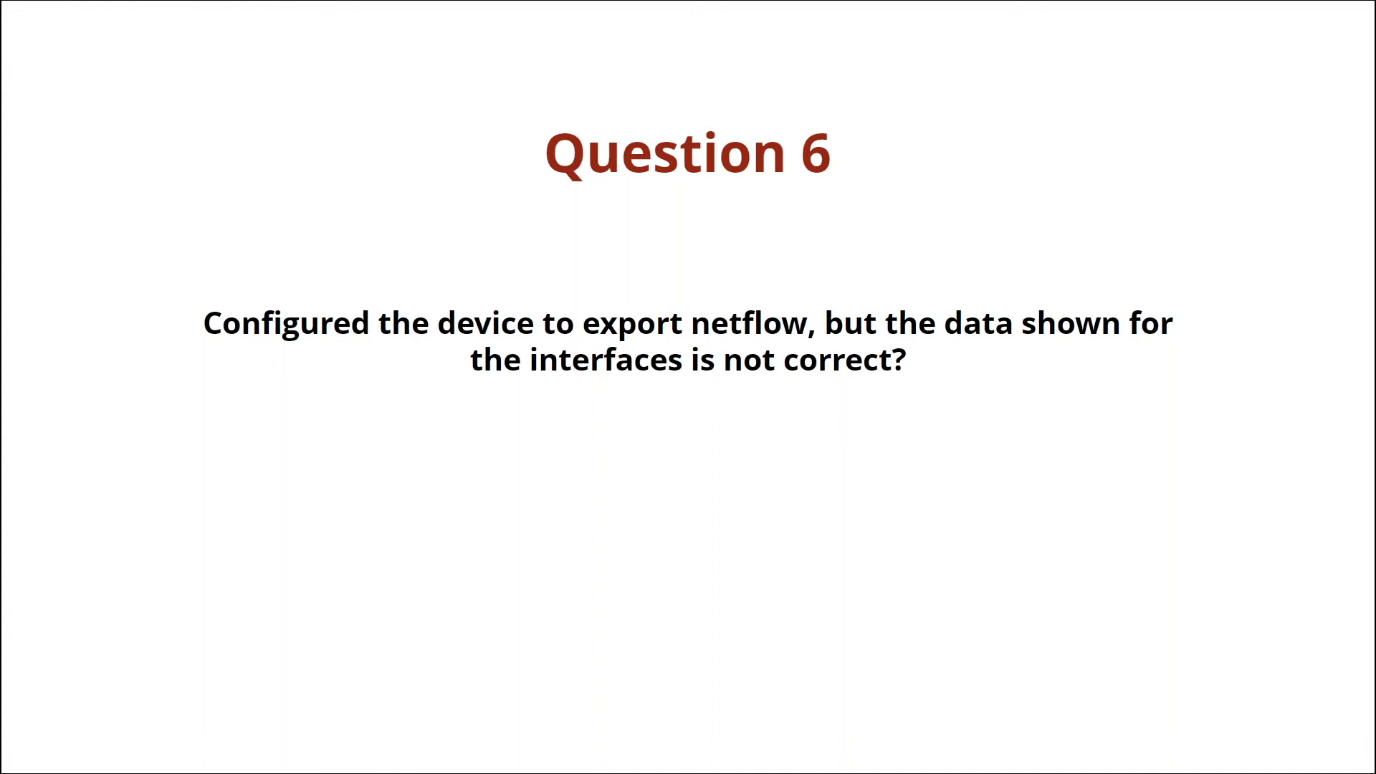
# Step: Leave the router's summary and return to the Inventory device list
pyautogui.hotkey('alt', 'Tab')
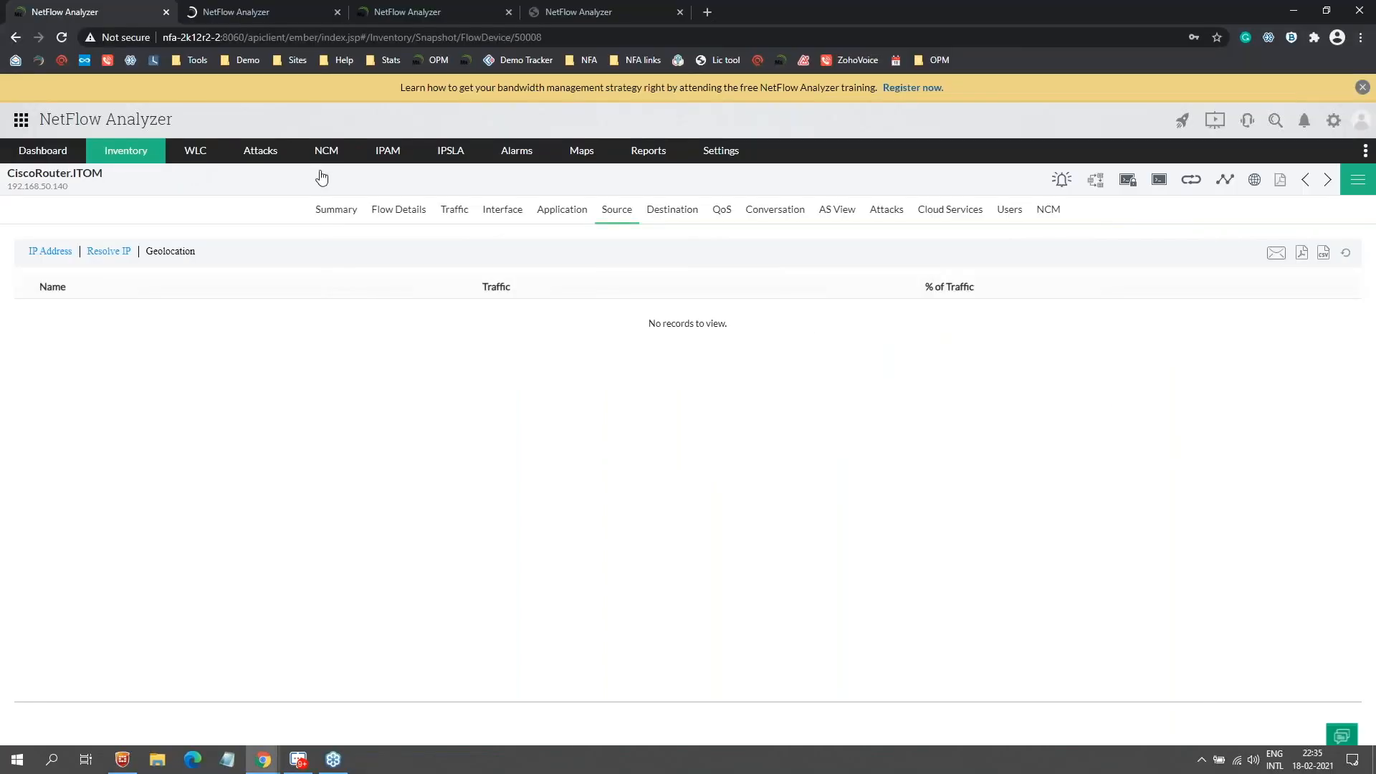
pyautogui.click(347, 215)
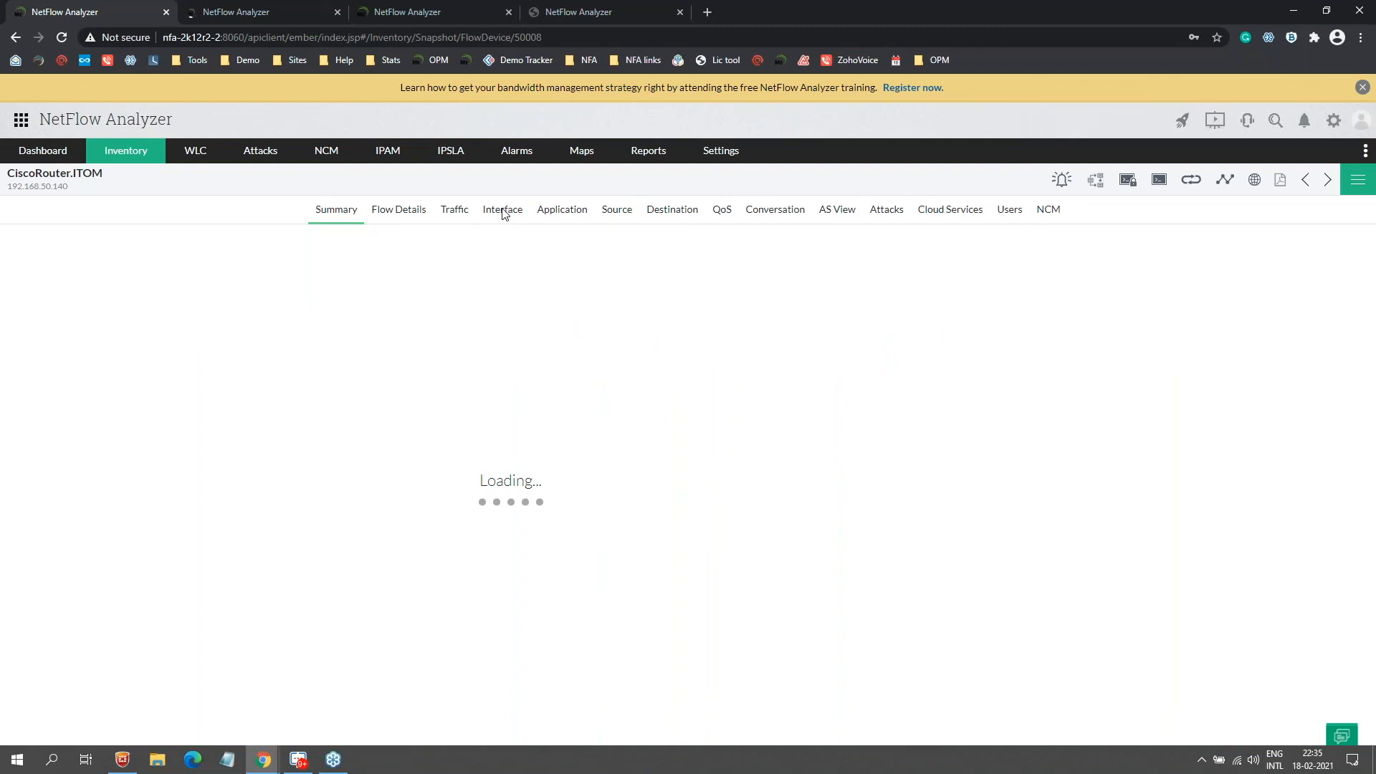
pyautogui.click(125, 150)
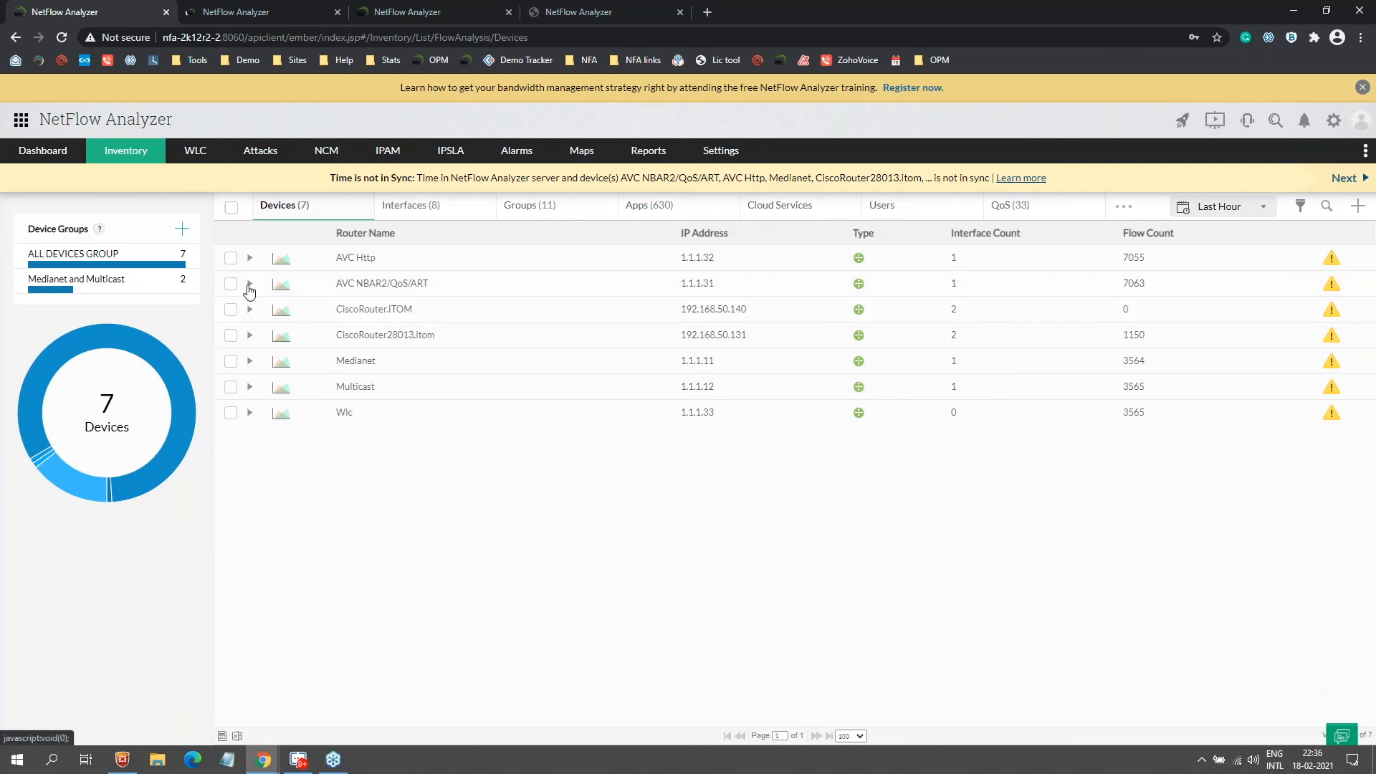
# Step: Open IfIndex1 under AVC NBAR2/QoS/ART, check its options menu, then show Question 7
pyautogui.click(244, 284)
pyautogui.click(487, 347)
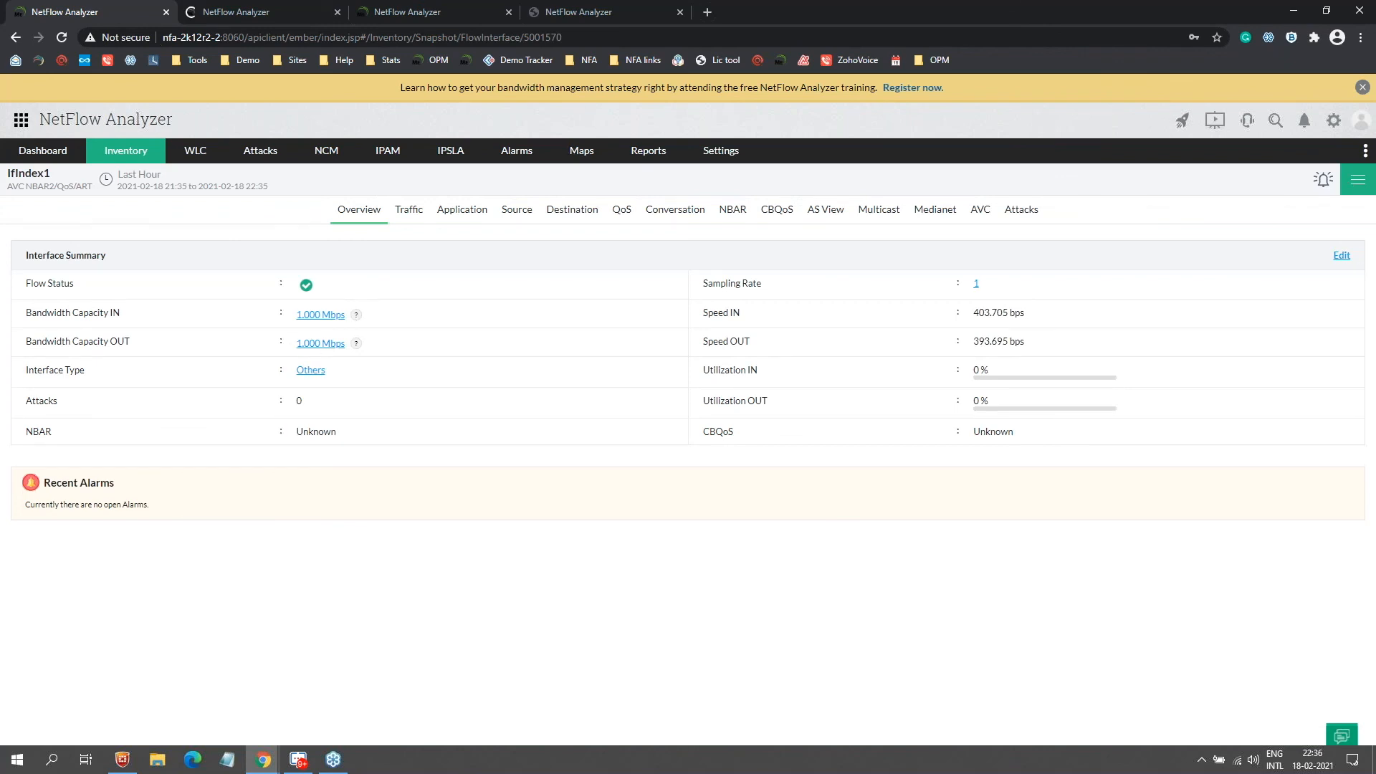
pyautogui.click(1354, 185)
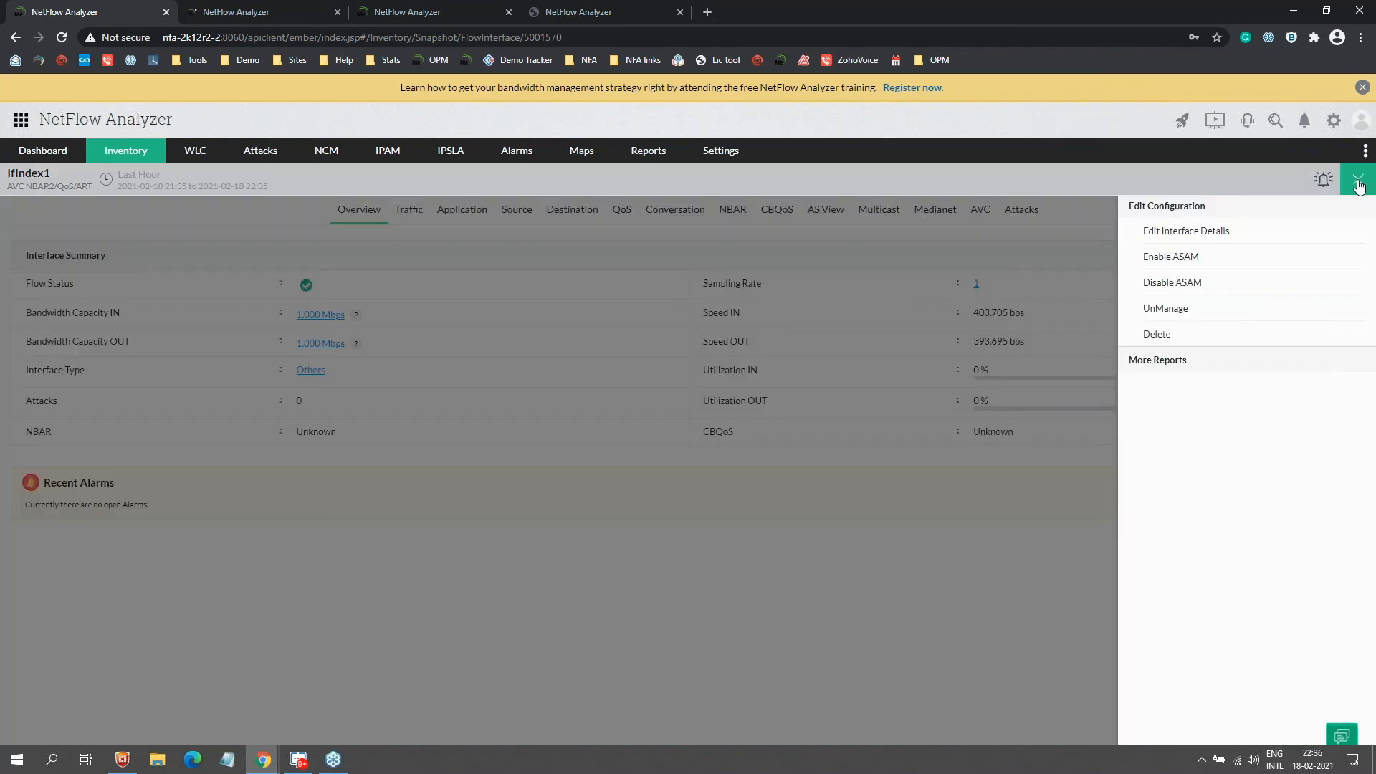
pyautogui.click(1360, 184)
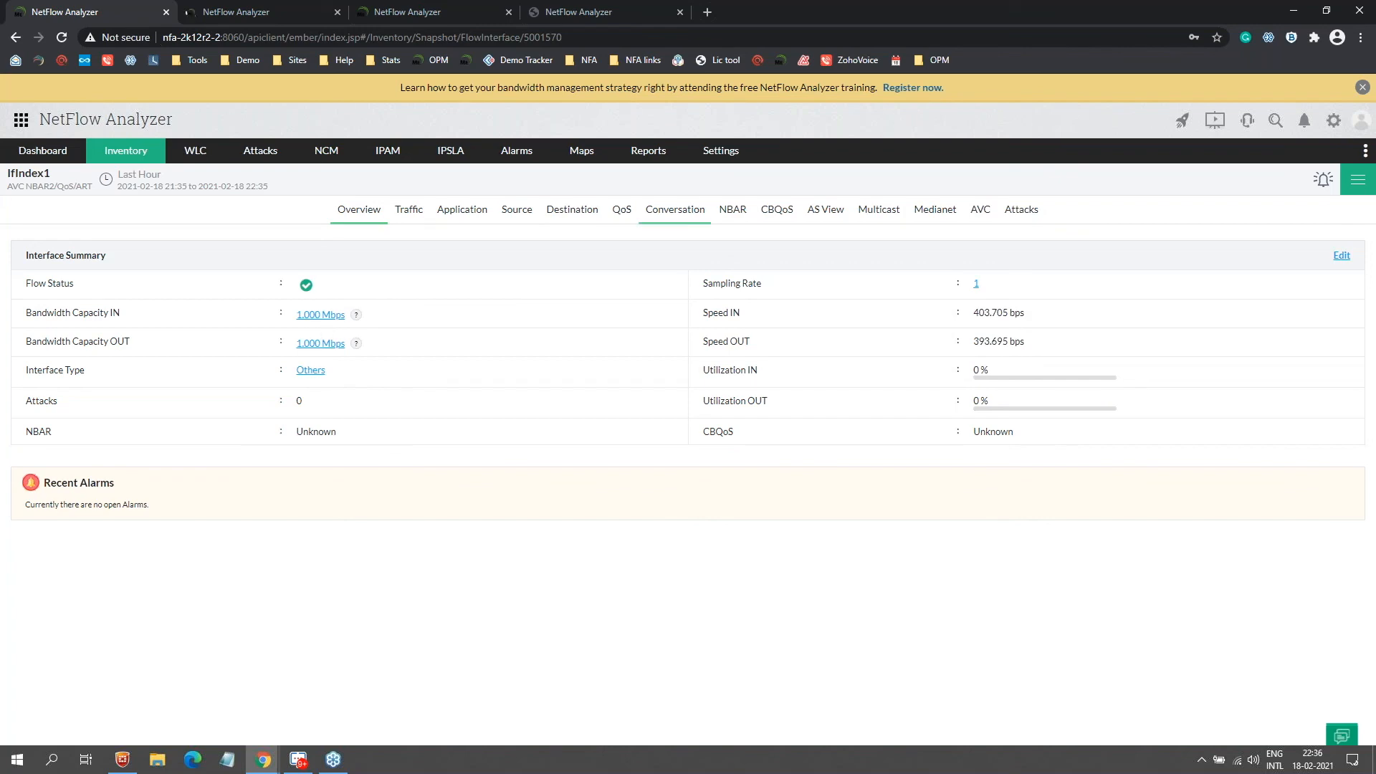
pyautogui.hotkey('alt', 'Tab')
pyautogui.press('Right')
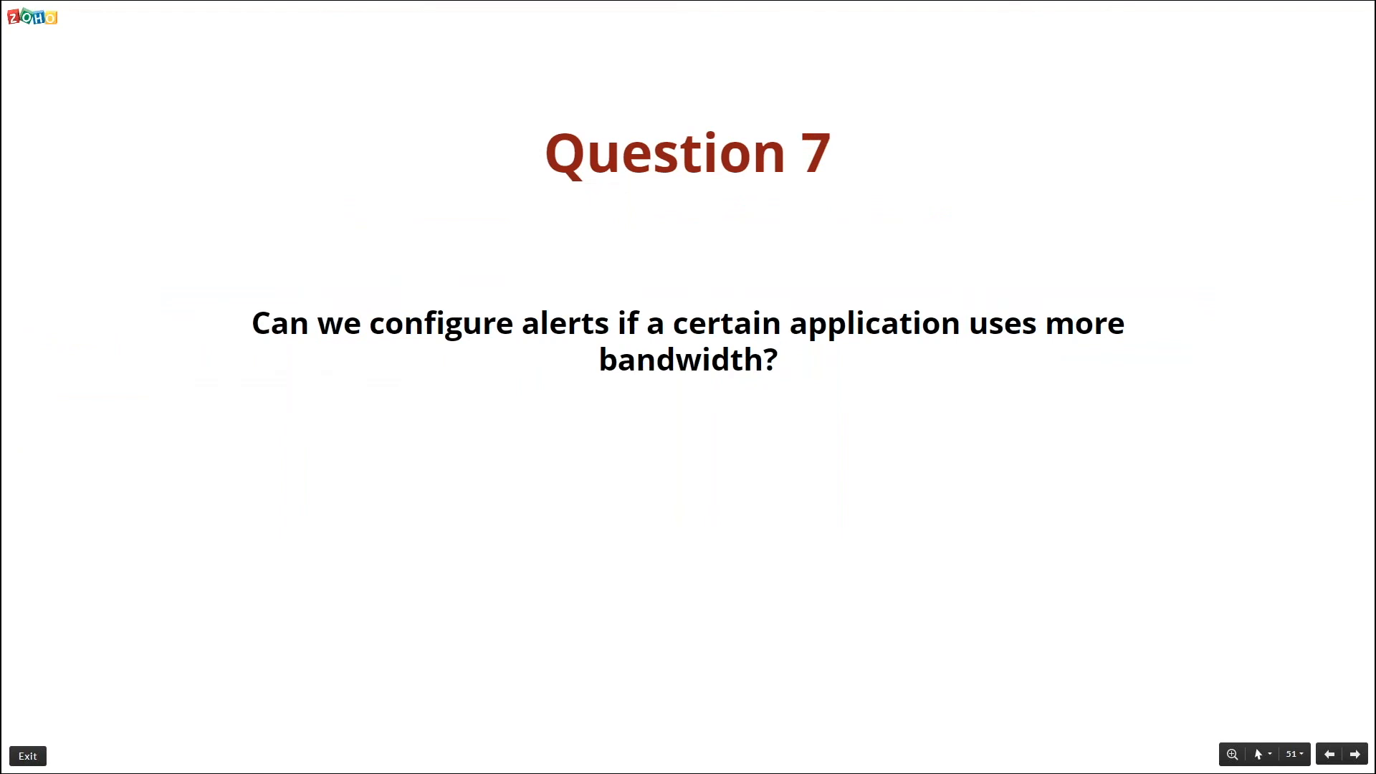
# Step: Draft a new real-time alert profile for interfaces with an Application criterion, then show Question 8
pyautogui.hotkey('alt', 'Tab')
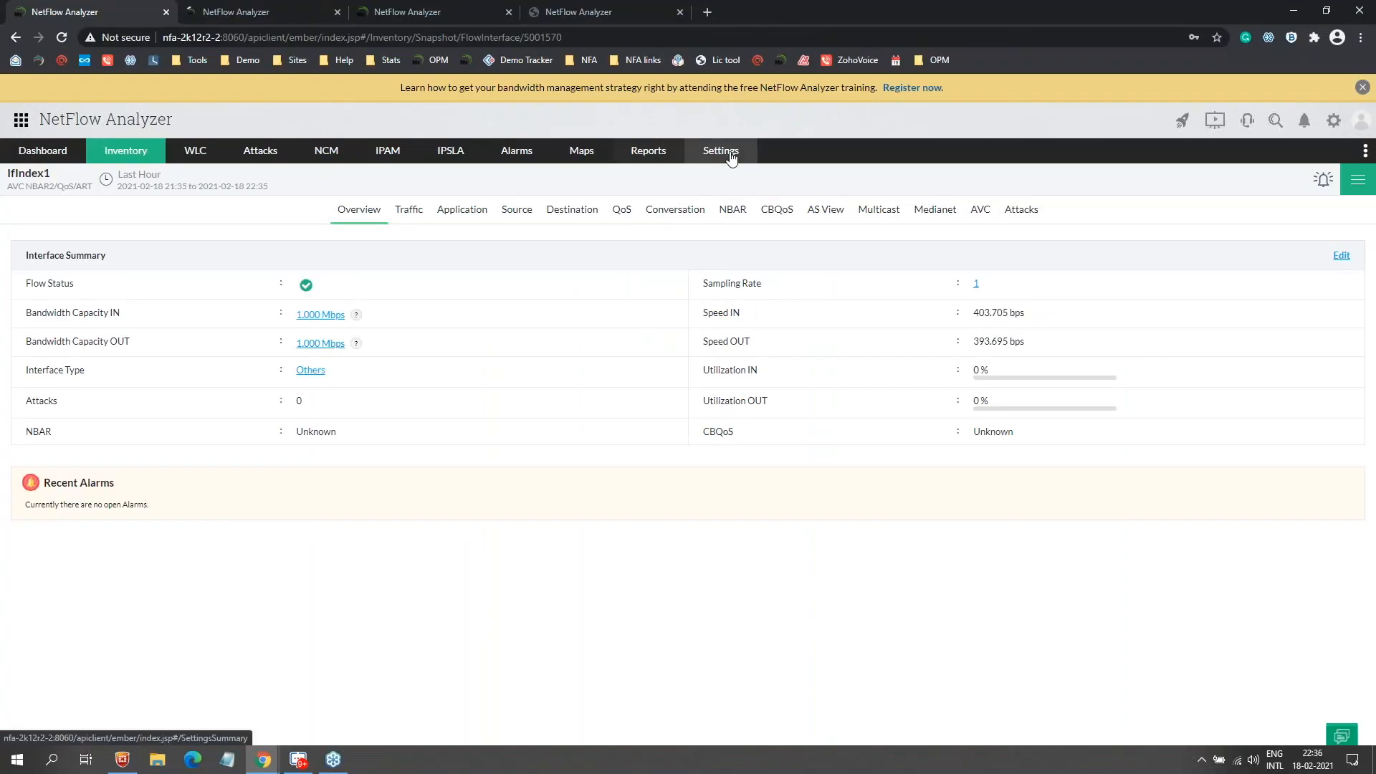
pyautogui.moveTo(723, 152)
pyautogui.moveTo(759, 286)
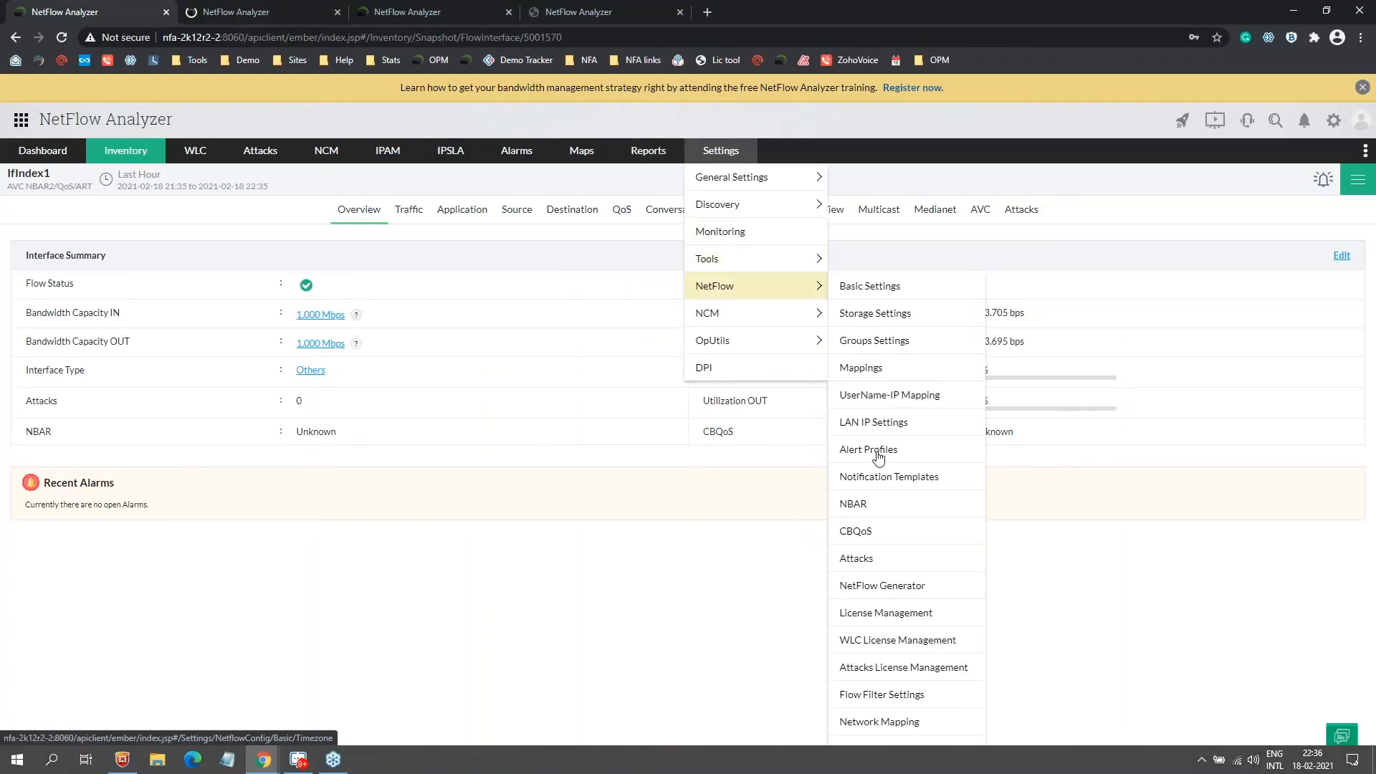
pyautogui.click(877, 453)
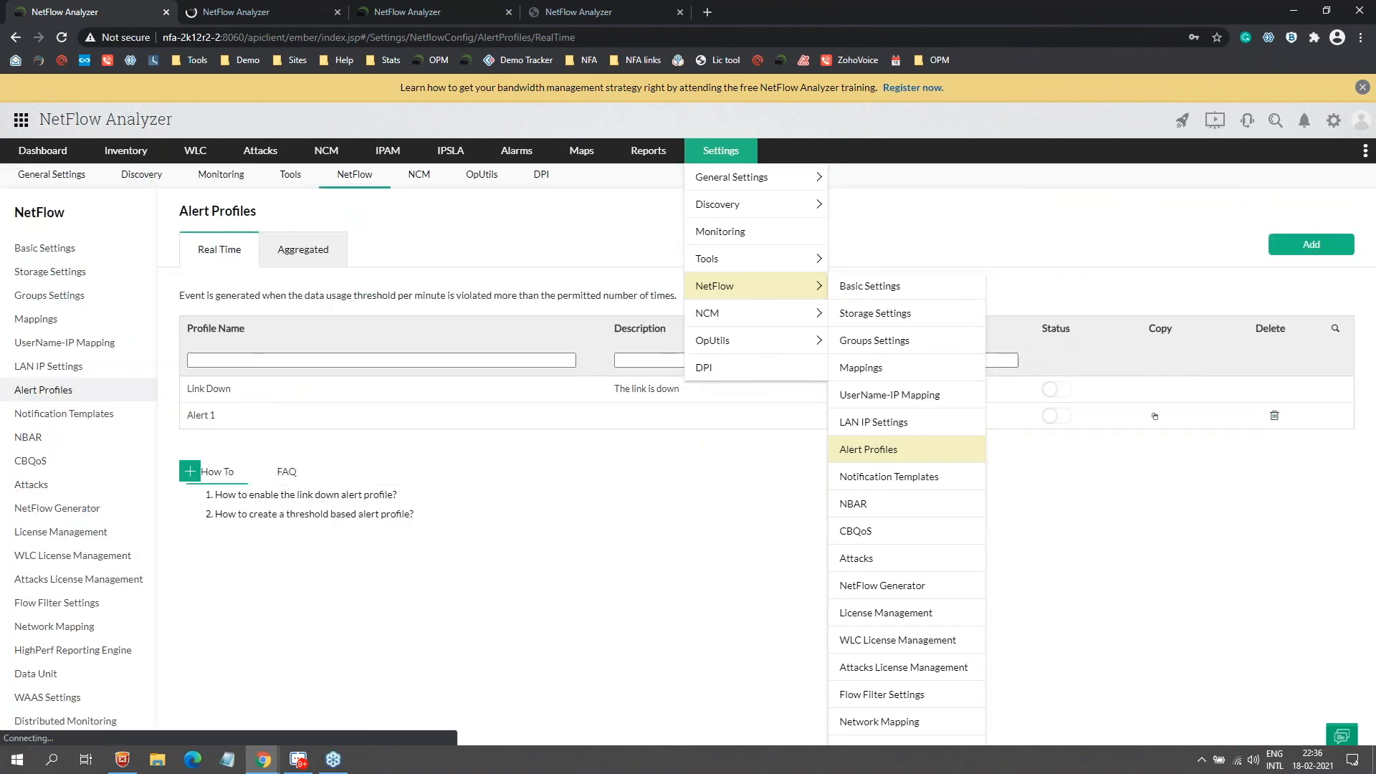
pyautogui.click(1319, 247)
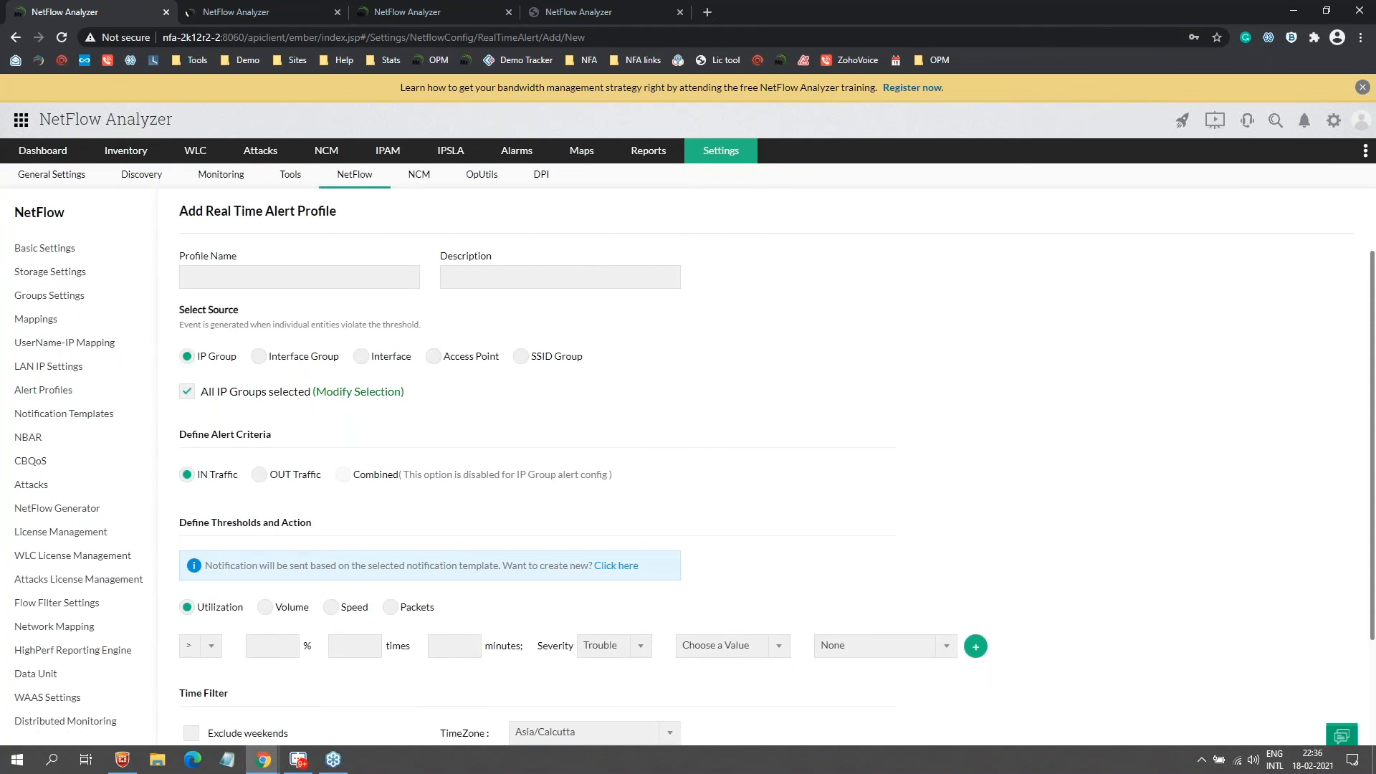
pyautogui.click(362, 357)
pyautogui.click(522, 517)
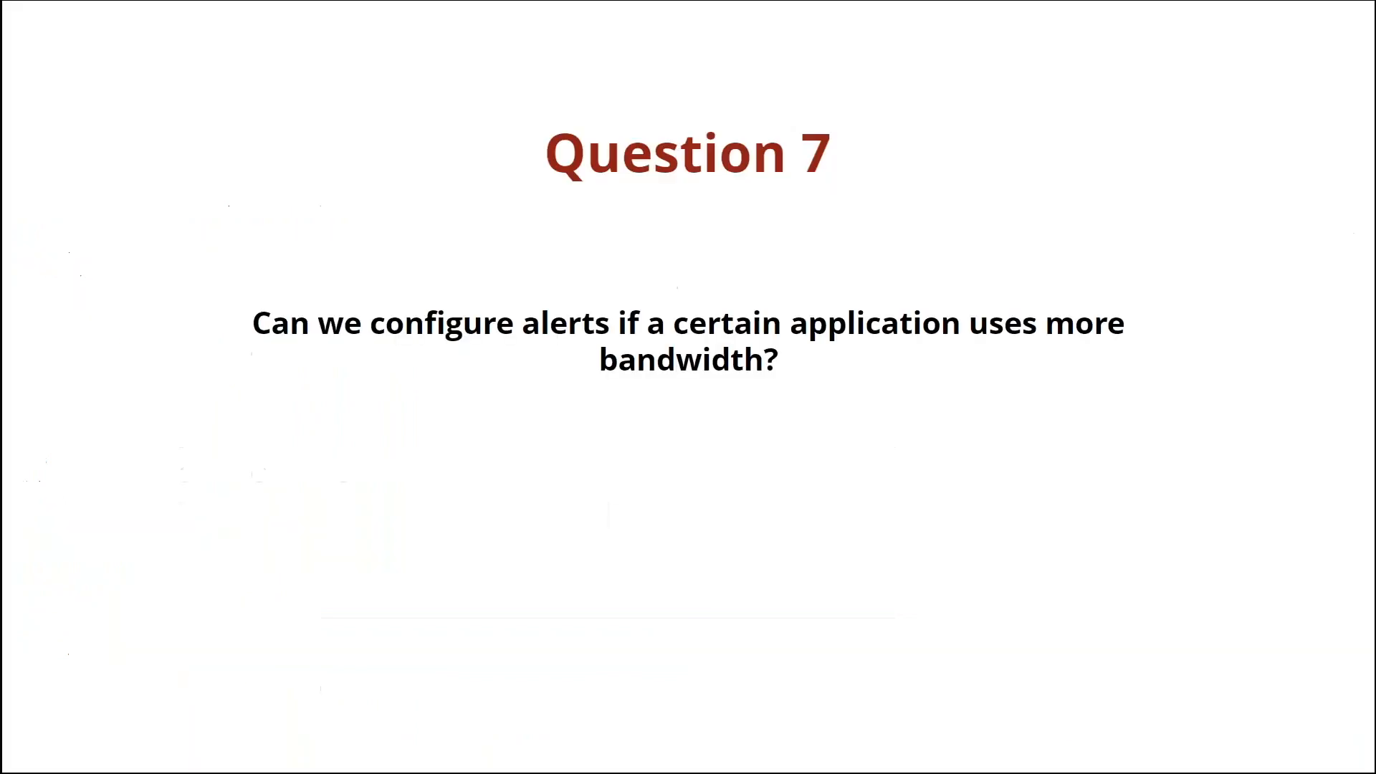
pyautogui.press('Right')
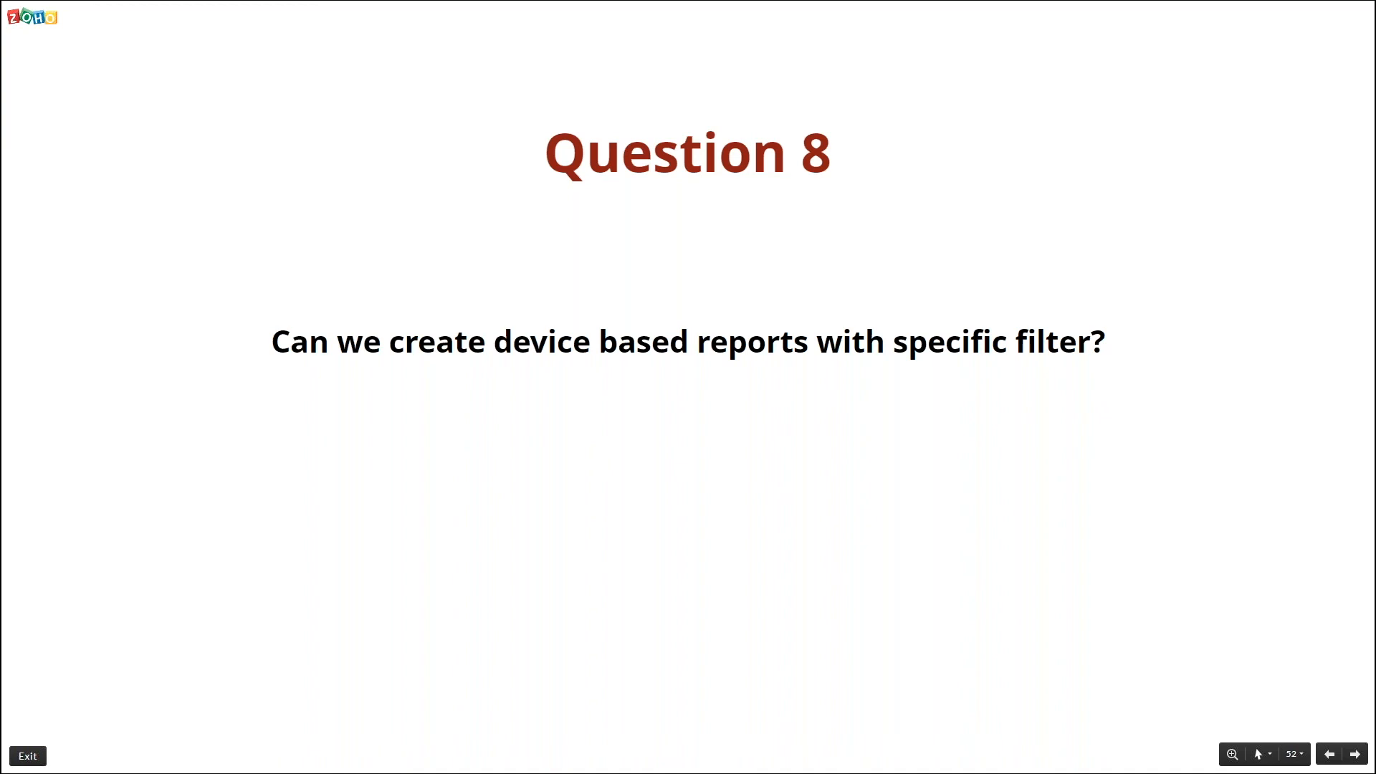
# Step: Bring up the Add Profile form for NetFlow report profiles, then return to the Question 8 slide
pyautogui.hotkey('alt', 'Tab')
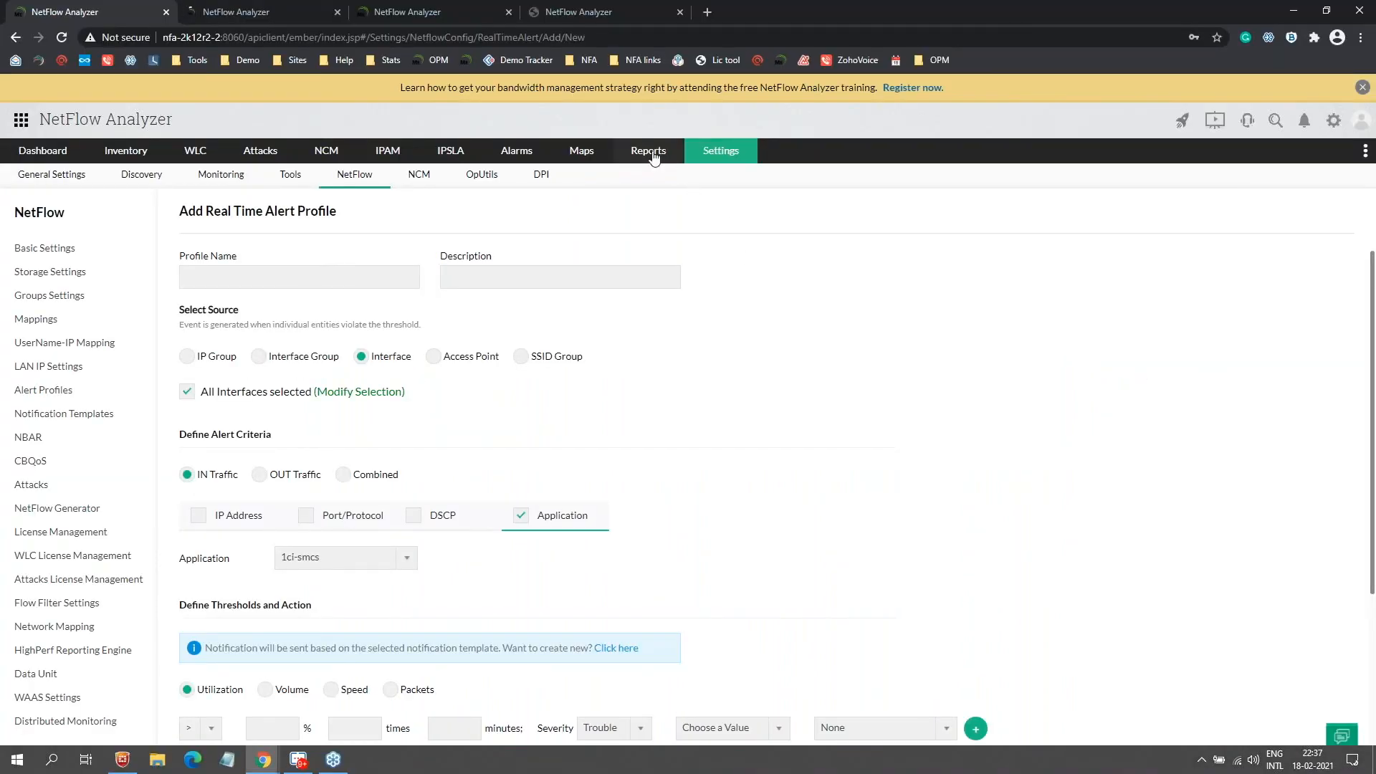
pyautogui.moveTo(649, 150)
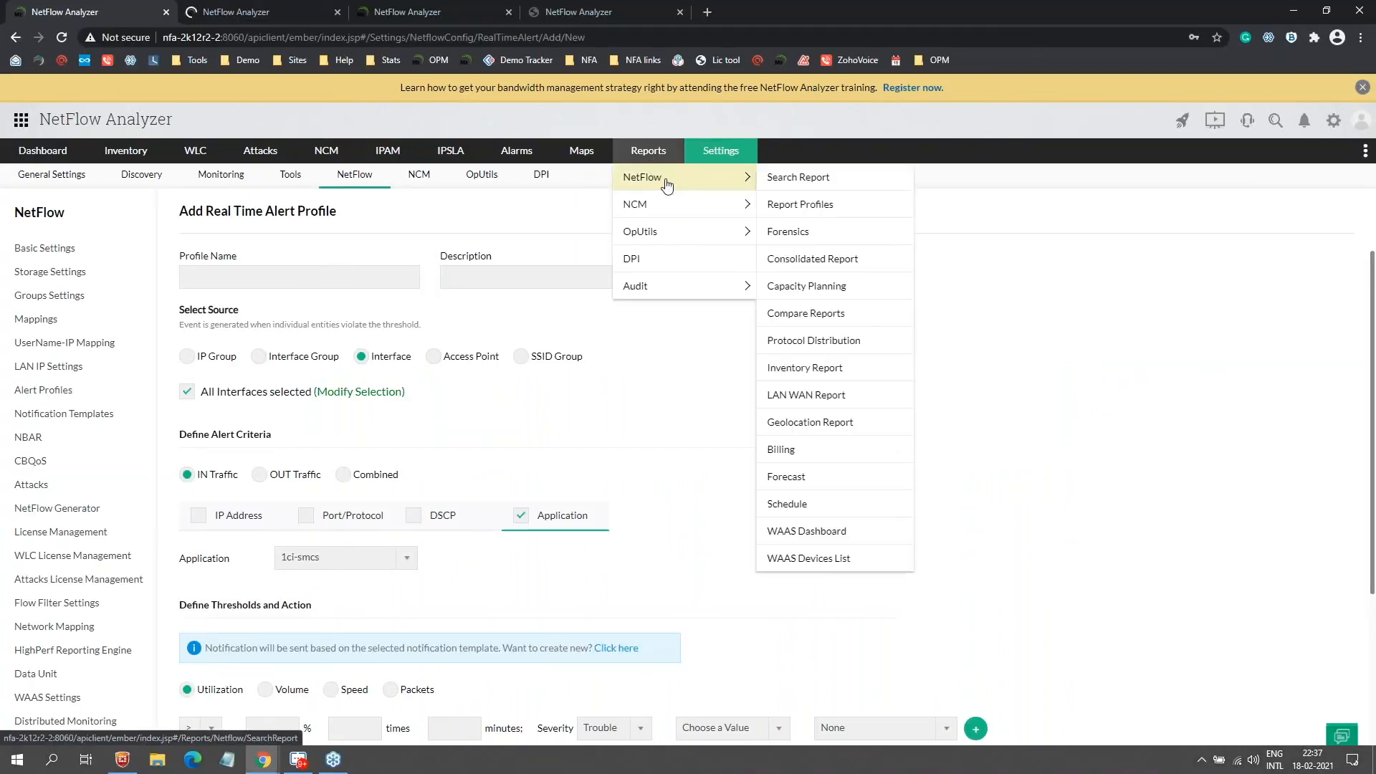
pyautogui.click(818, 206)
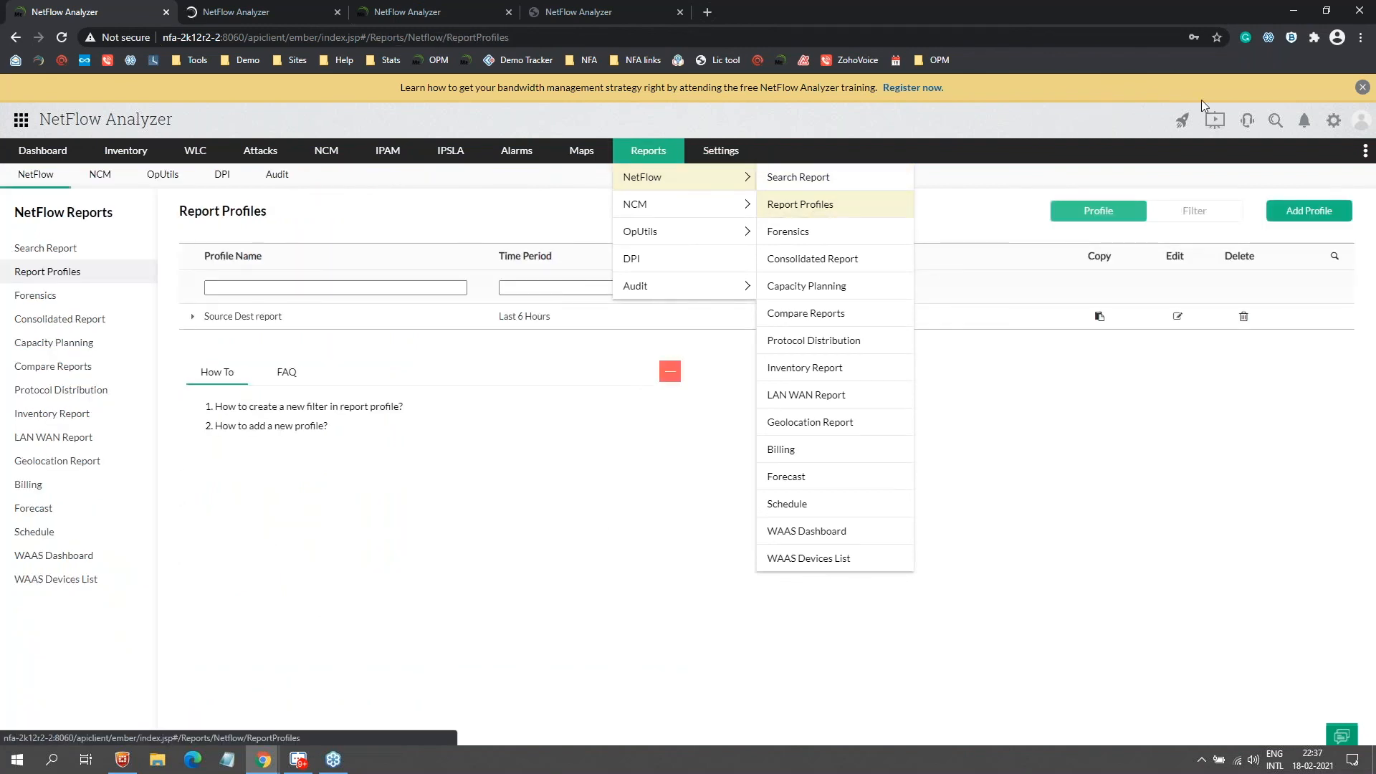
pyautogui.click(1309, 210)
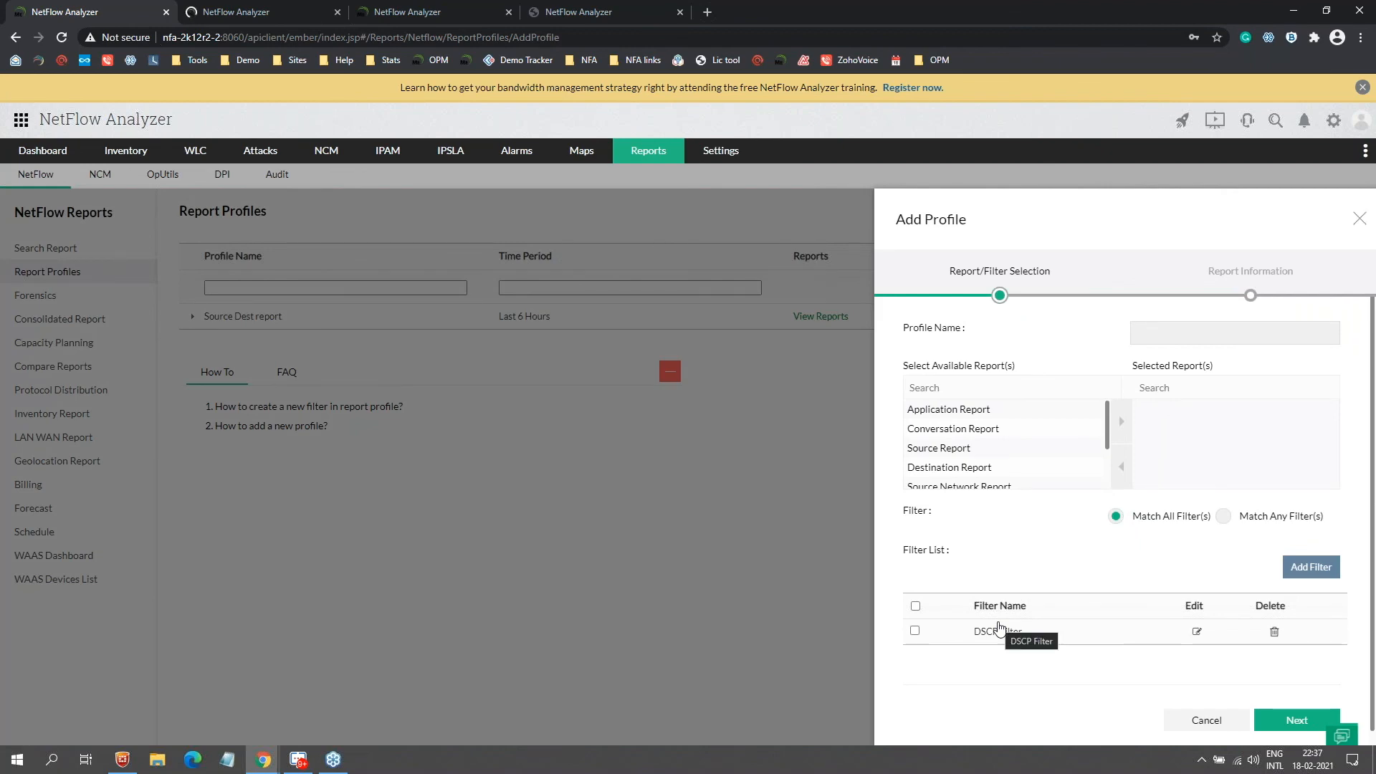
pyautogui.hotkey('alt', 'Tab')
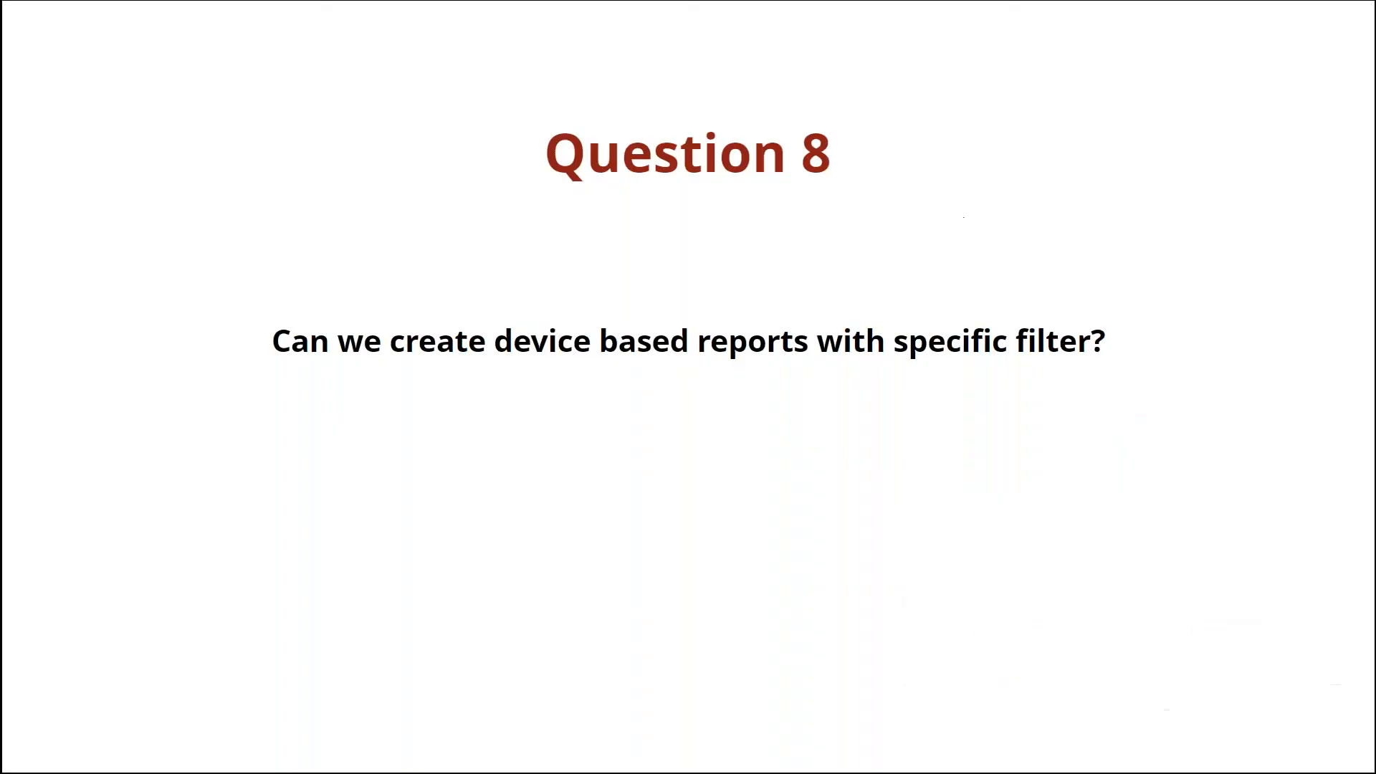
# Step: Show Question 9, review Compare Reports' report types, then load the Dashboard overview
pyautogui.click(876, 436)
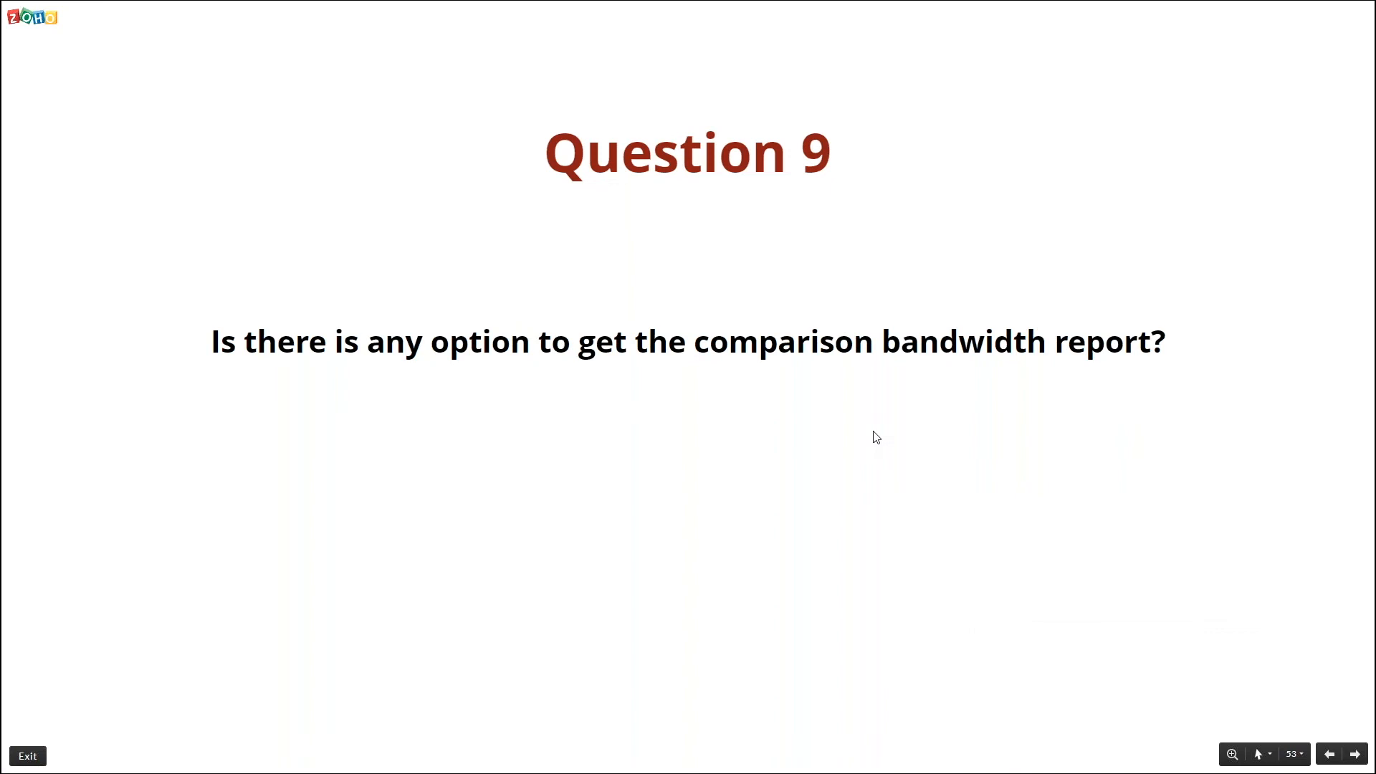
pyautogui.hotkey('alt', 'Tab')
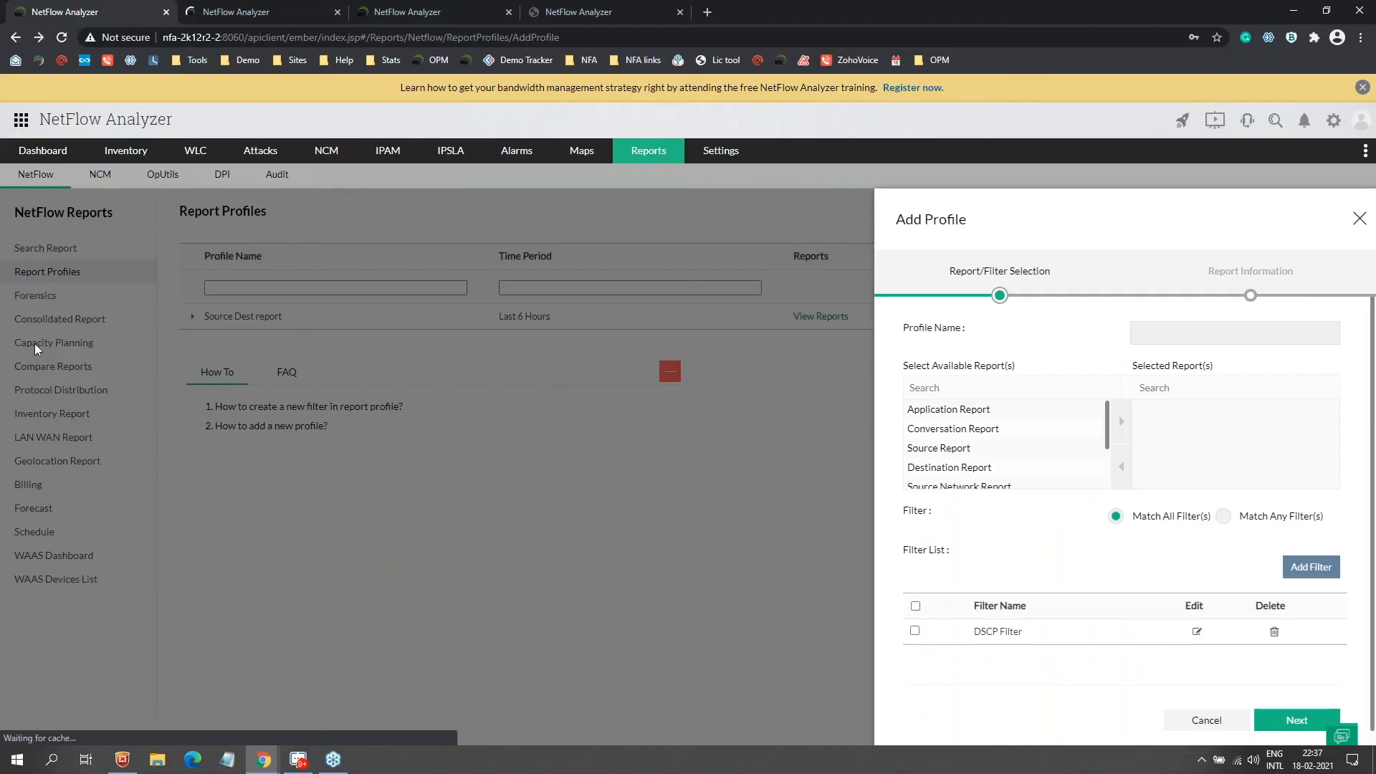
pyautogui.click(60, 342)
pyautogui.click(58, 367)
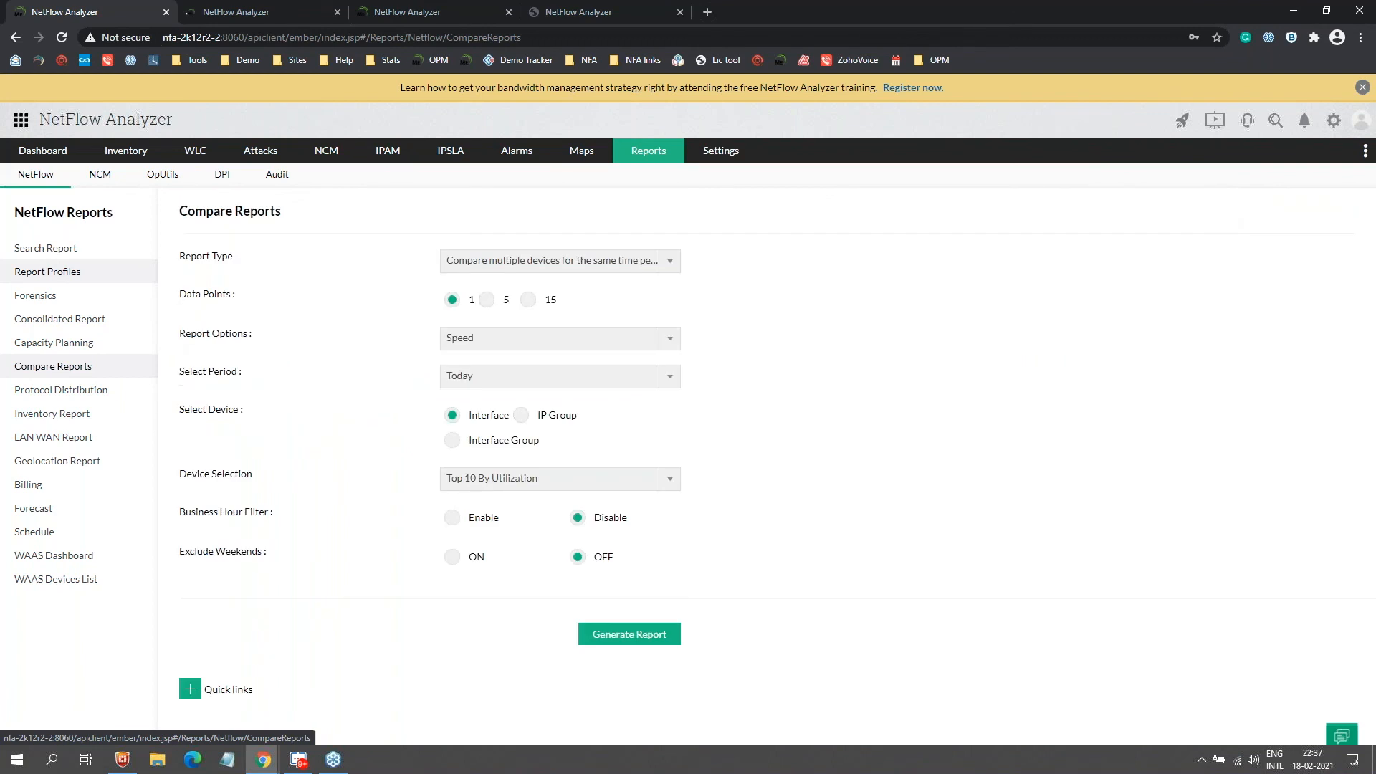
pyautogui.click(545, 261)
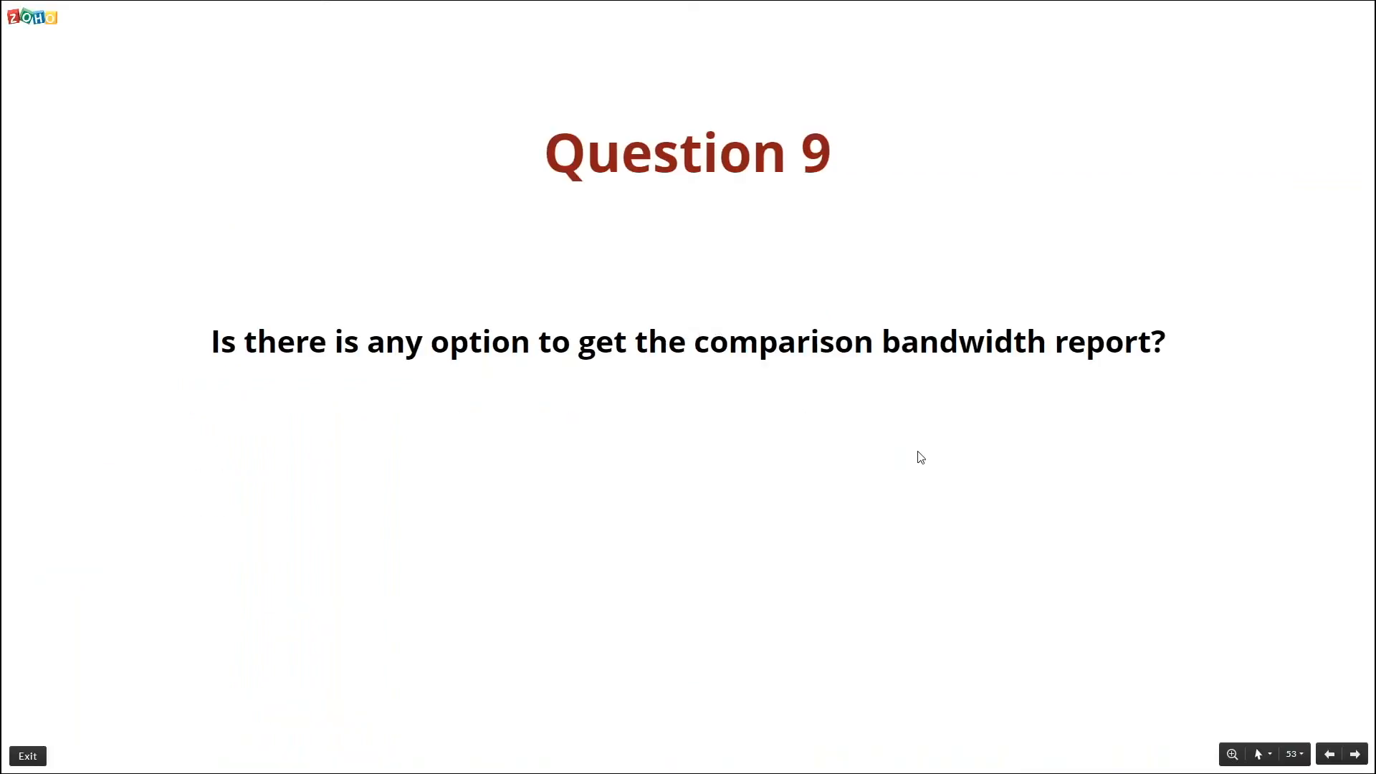
pyautogui.press('Right')
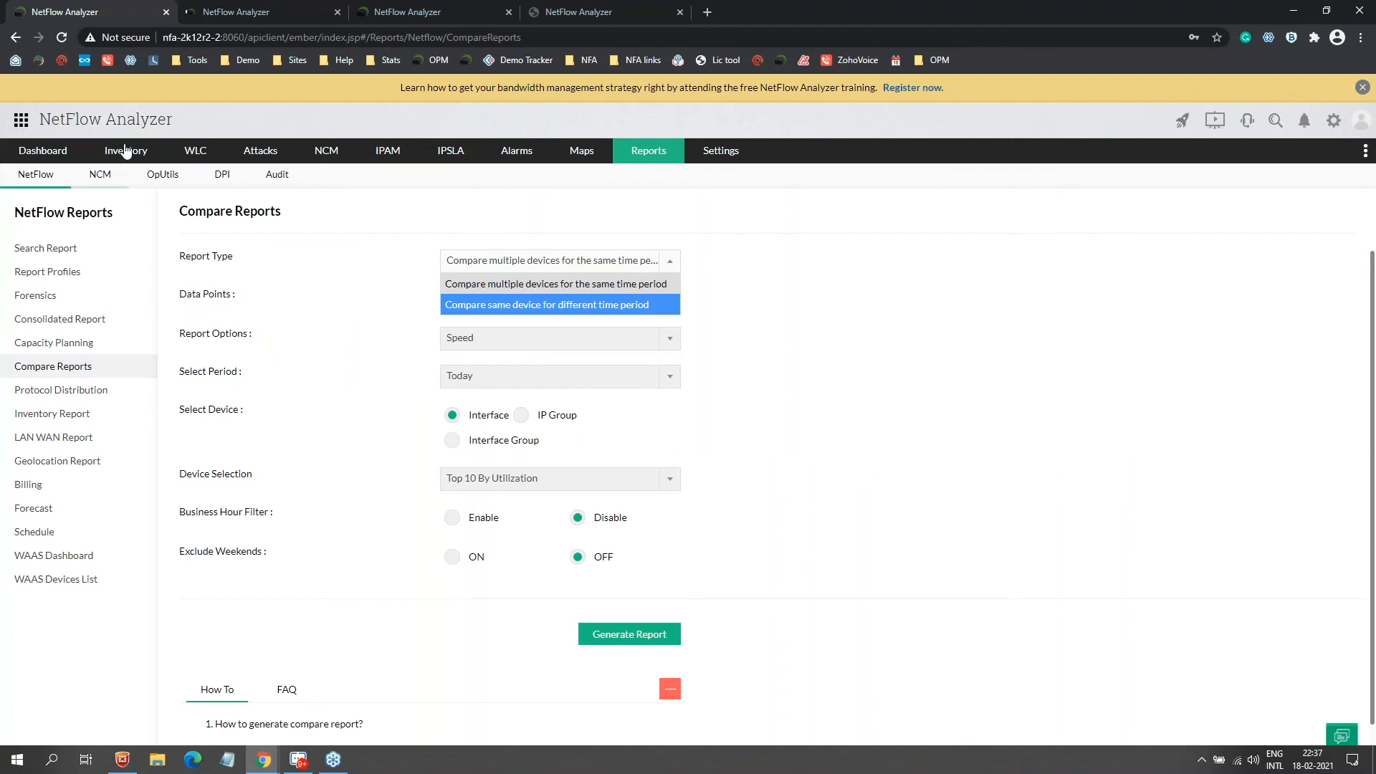
pyautogui.click(70, 152)
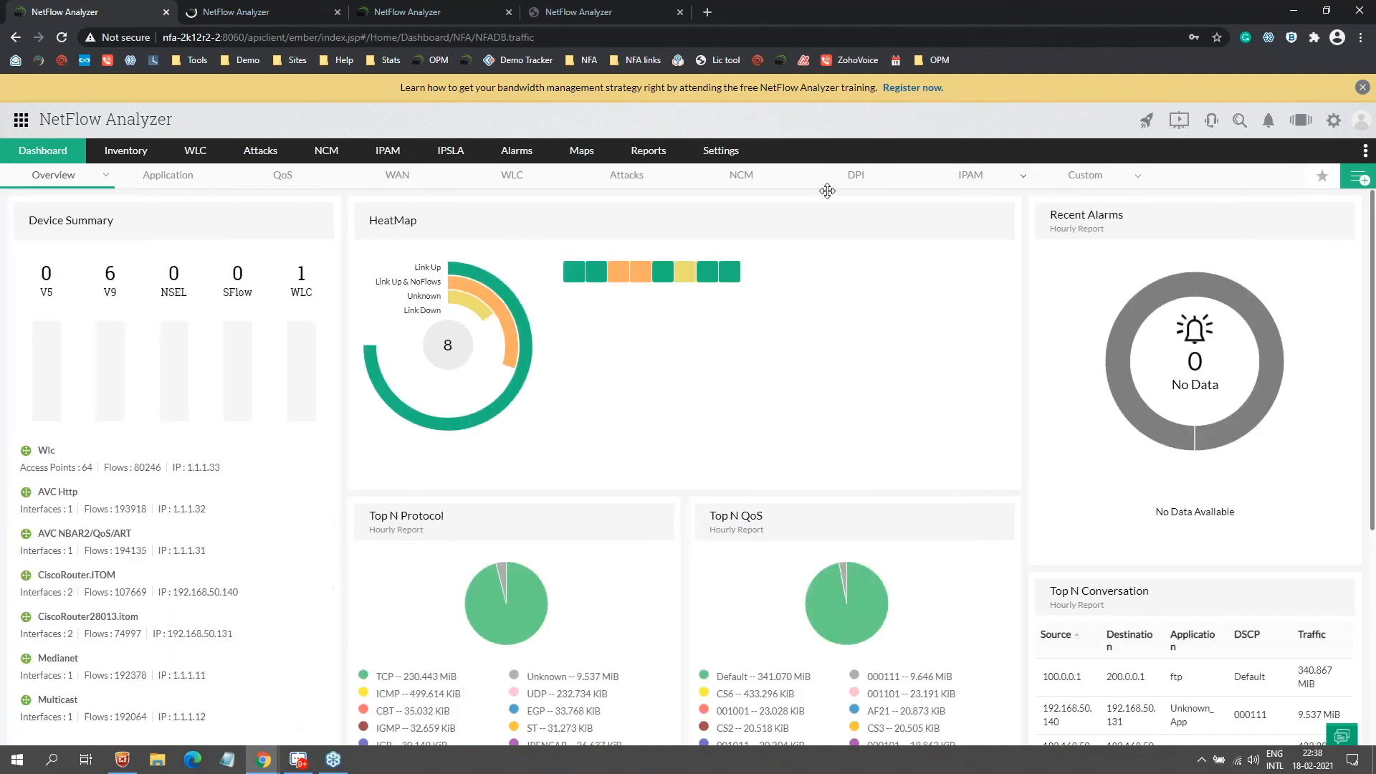
pyautogui.hotkey('ctrl', 'Tab')
pyautogui.click(249, 41)
pyautogui.click(247, 59)
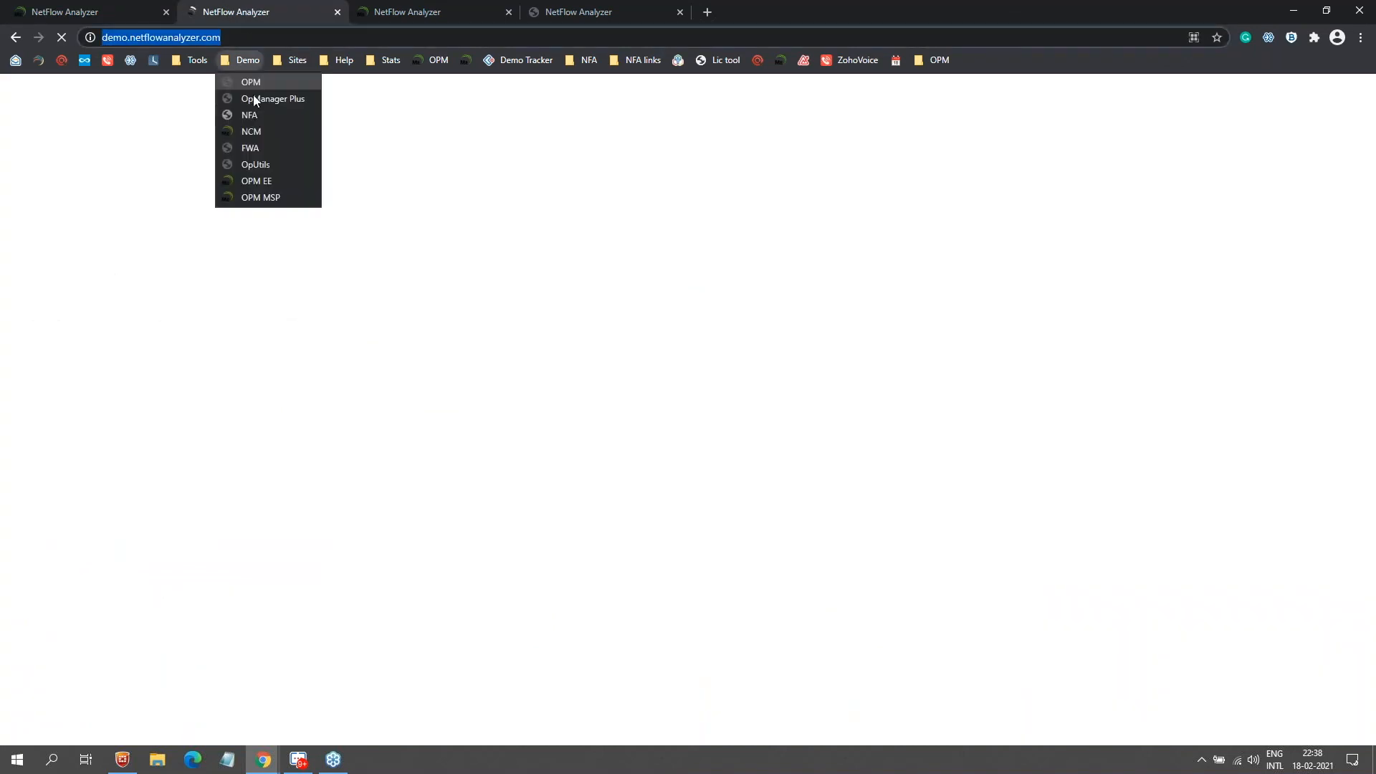
pyautogui.click(179, 18)
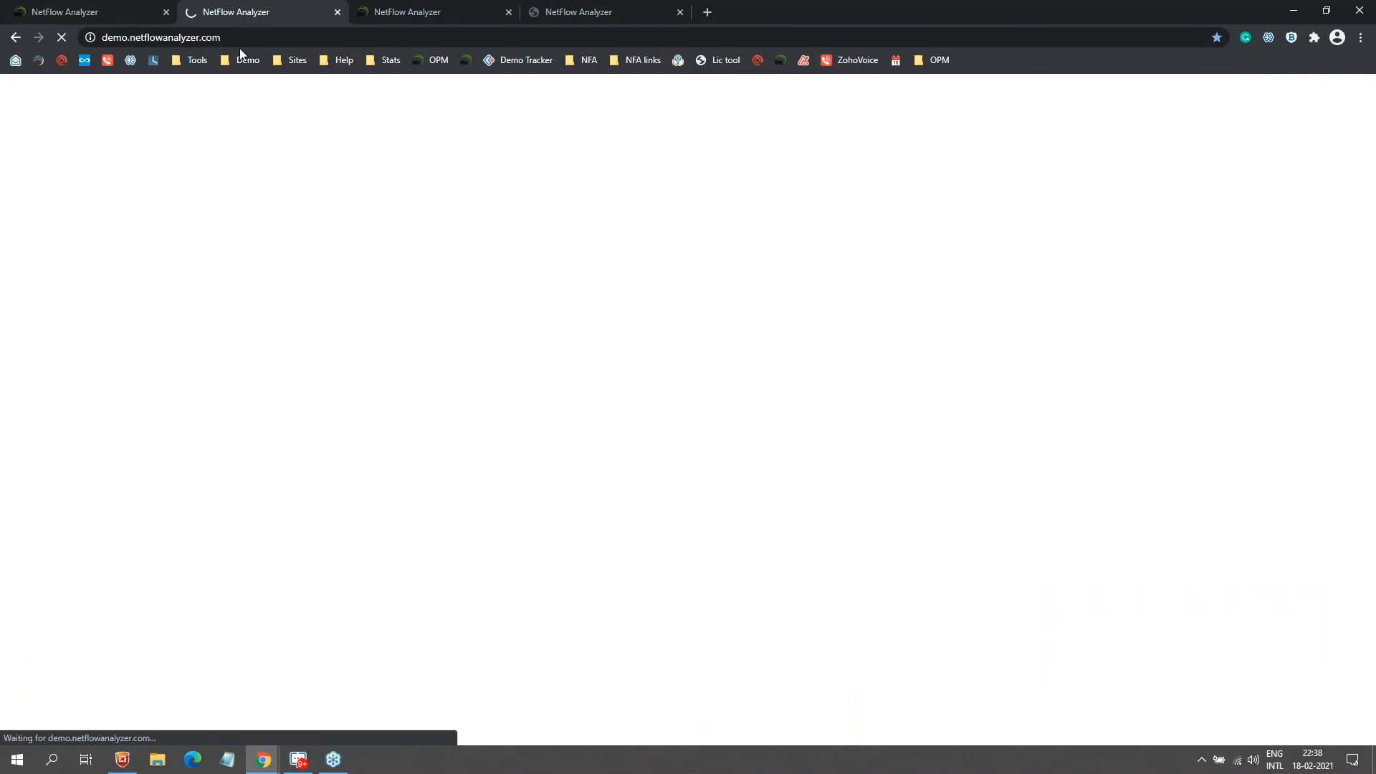
pyautogui.middleClick(581, 13)
pyautogui.click(536, 12)
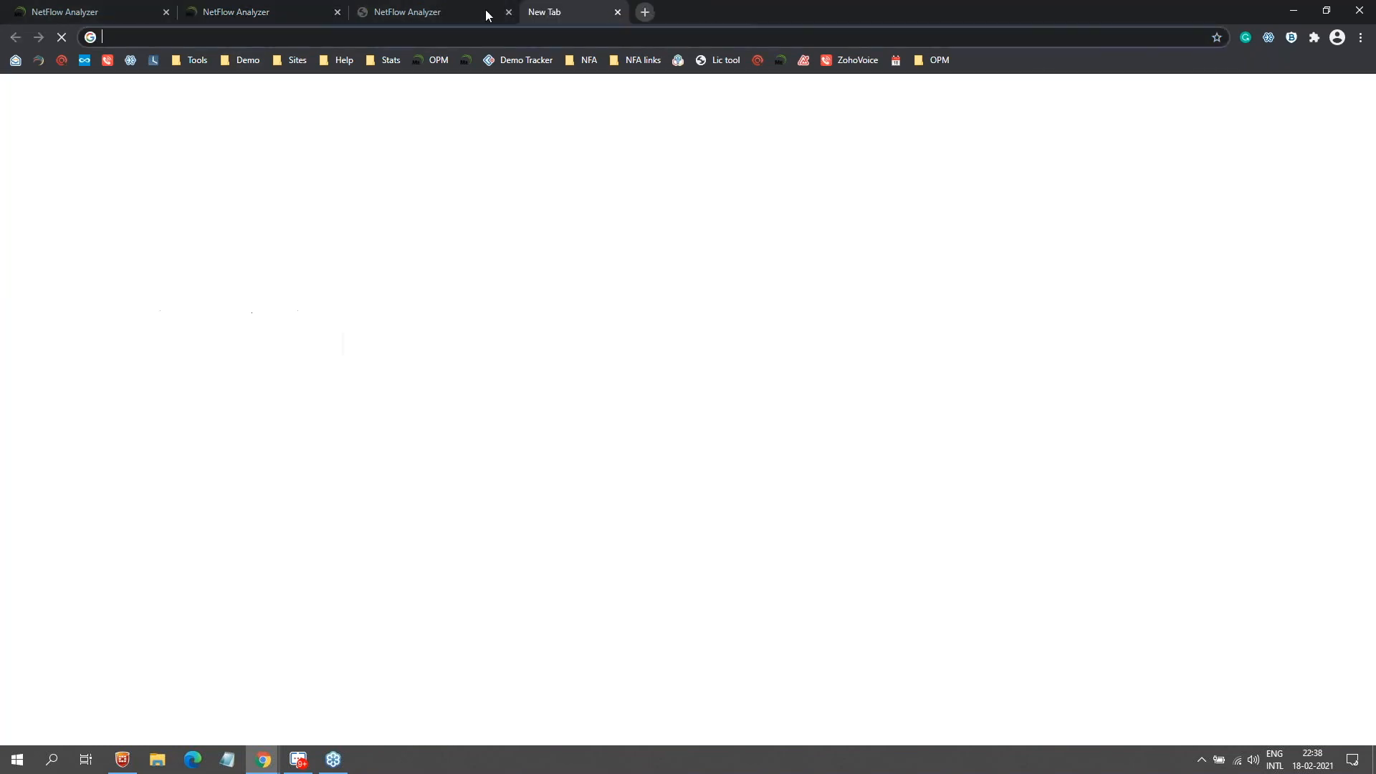
pyautogui.click(247, 60)
pyautogui.click(250, 115)
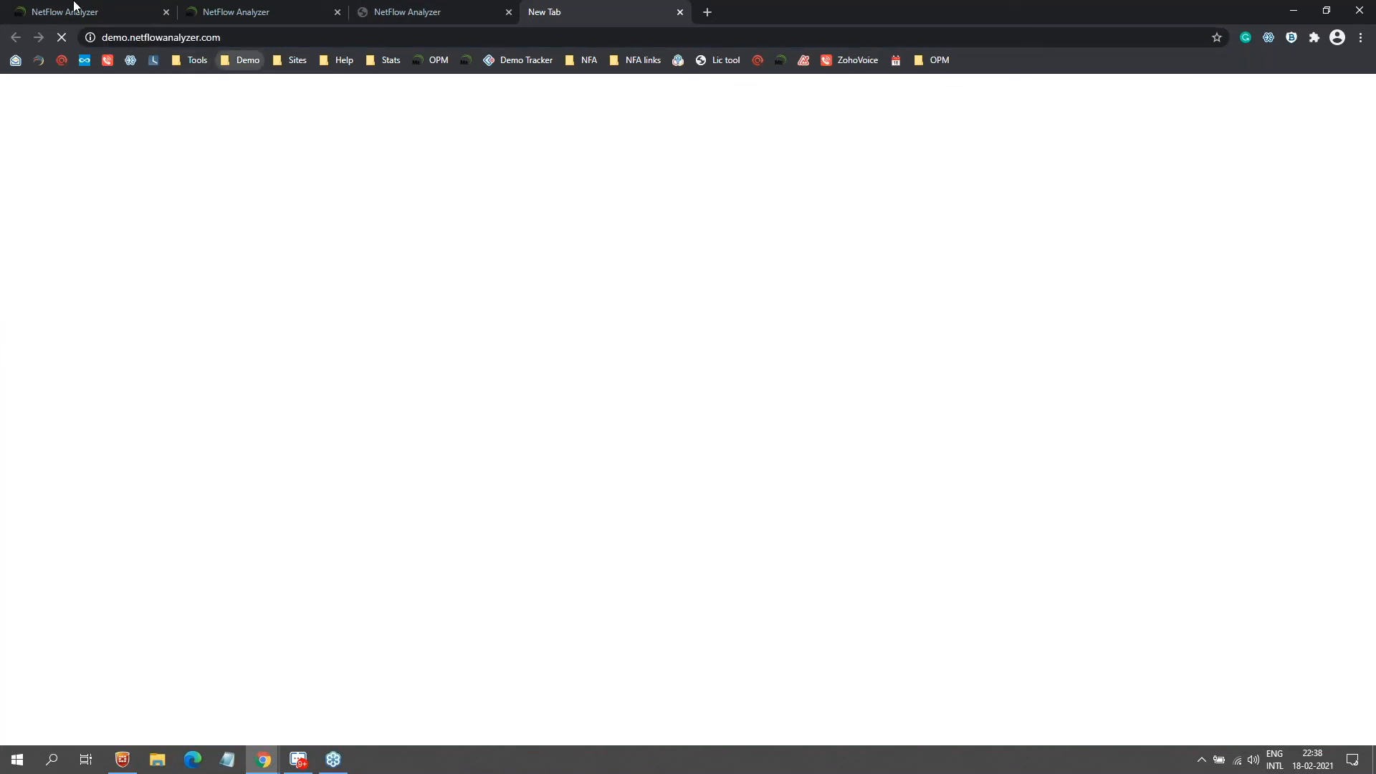
pyautogui.click(79, 11)
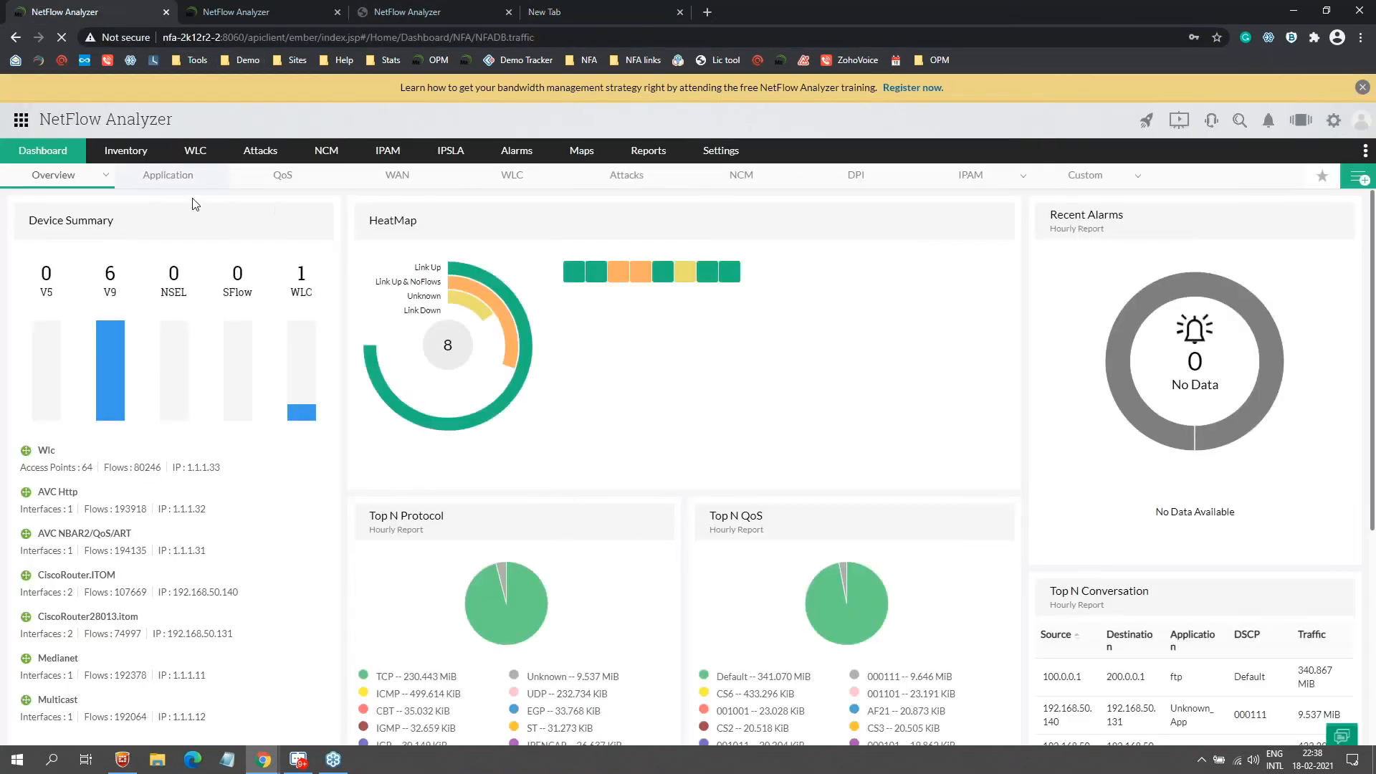
pyautogui.click(288, 176)
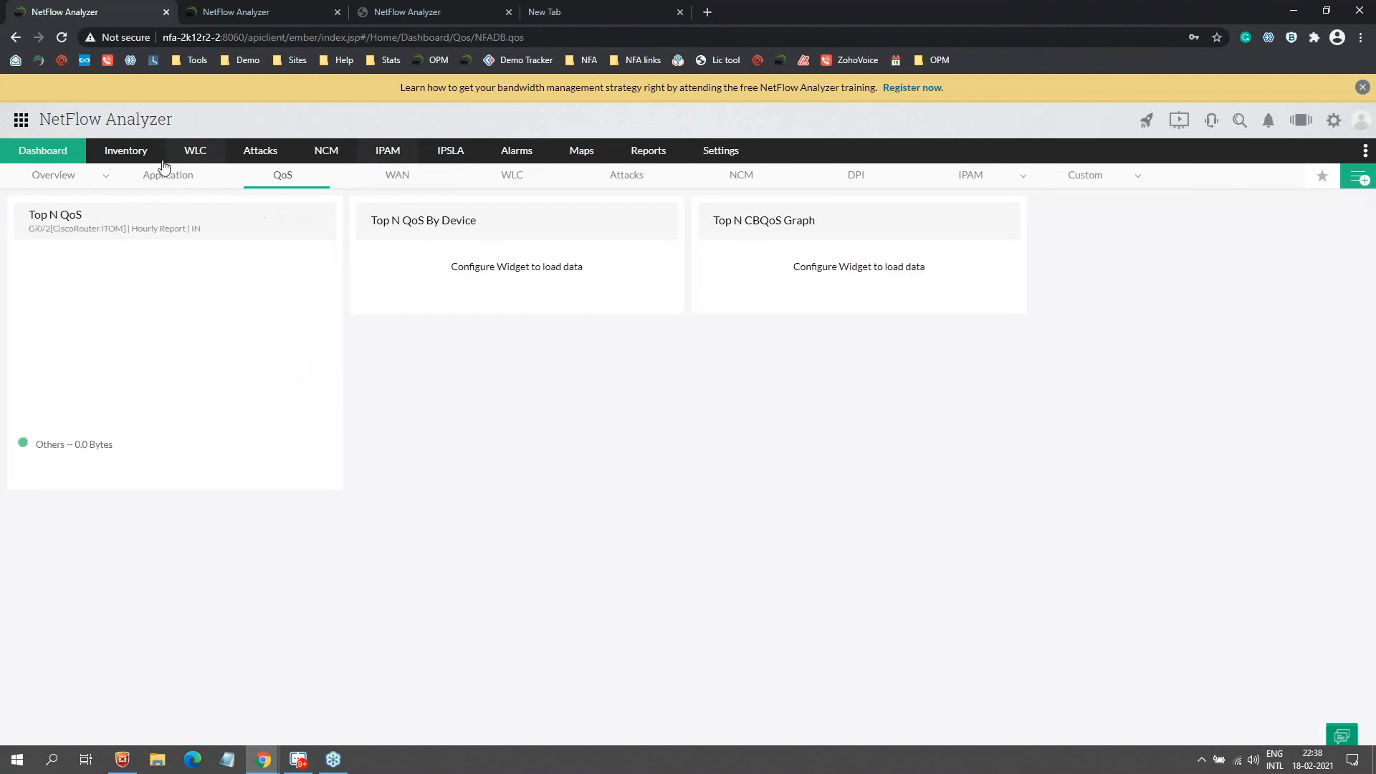
pyautogui.moveTo(107, 177)
pyautogui.click(47, 203)
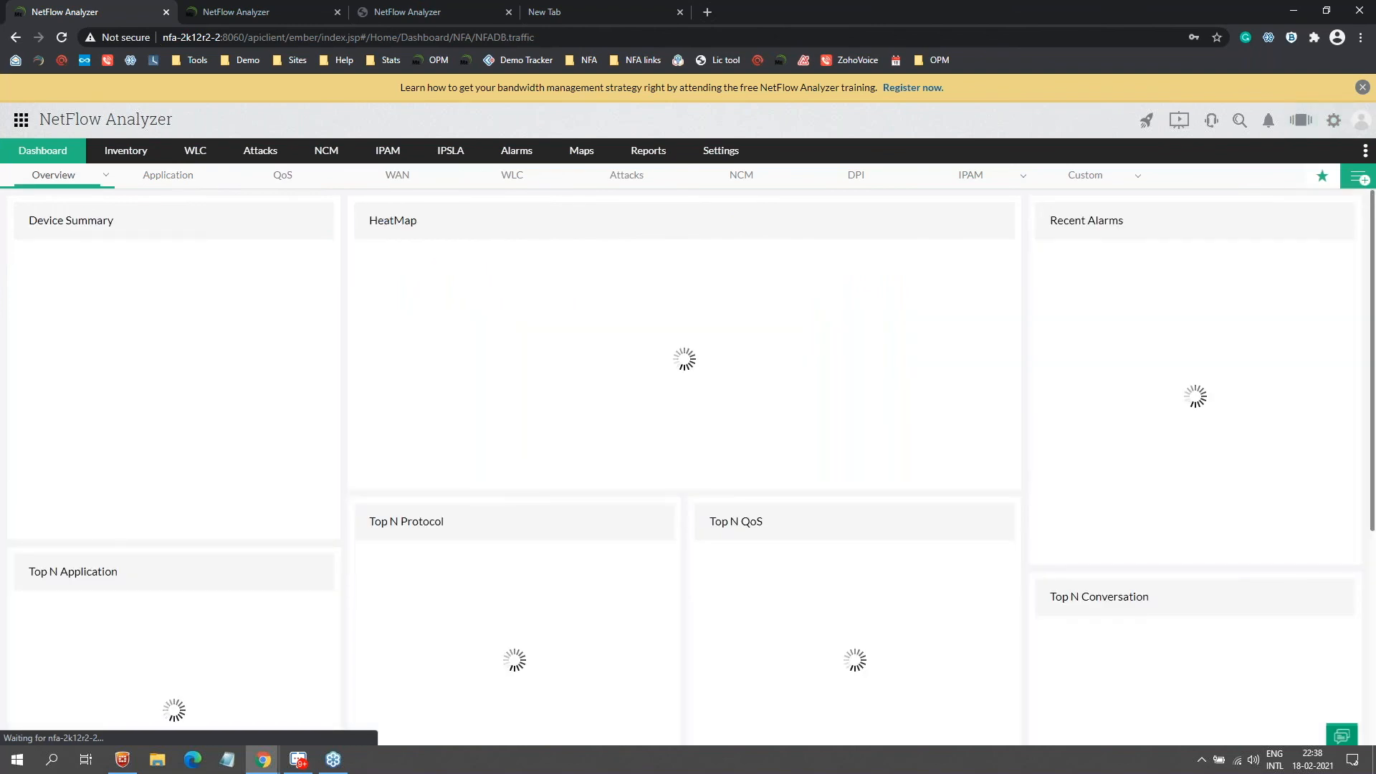
# Step: Review the NETFLOW dashboard's details from My Dashboards without changing them
pyautogui.click(1359, 176)
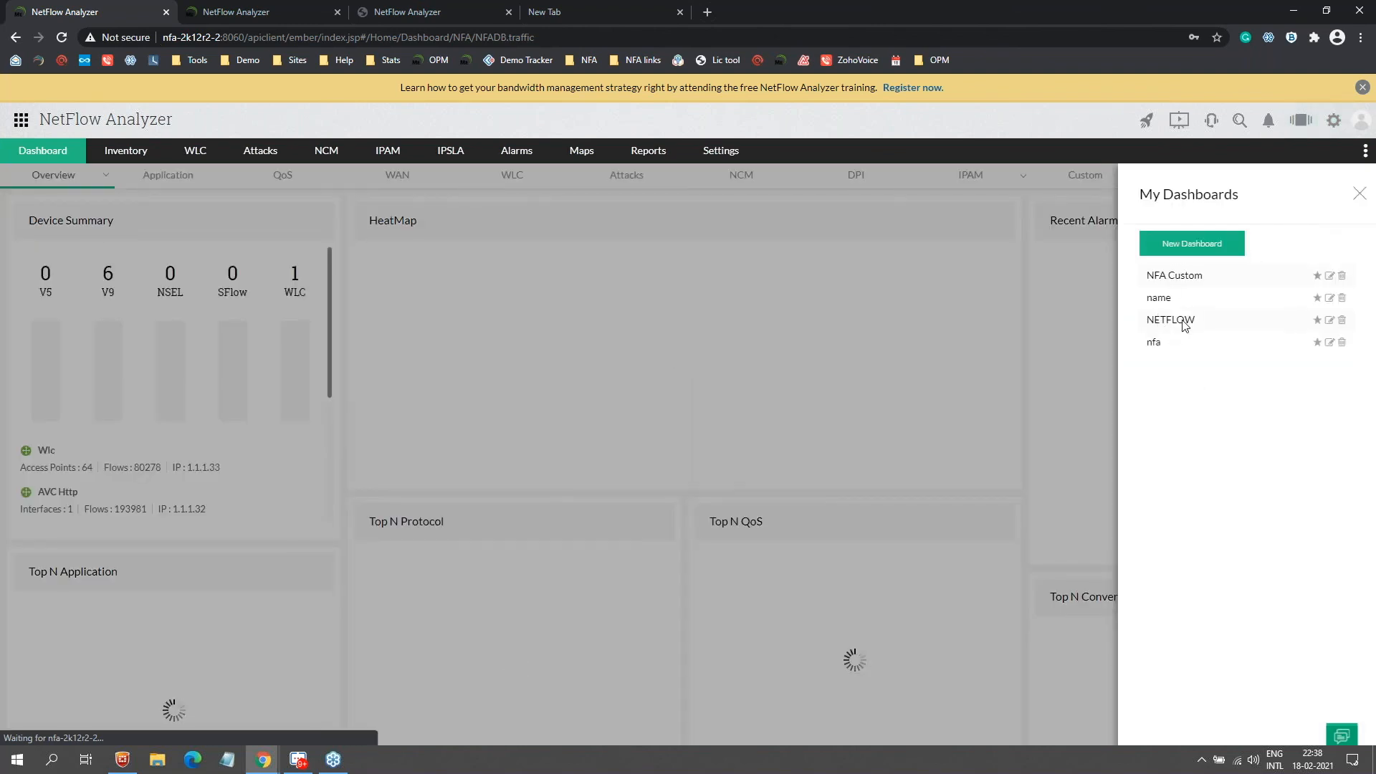
pyautogui.click(1330, 319)
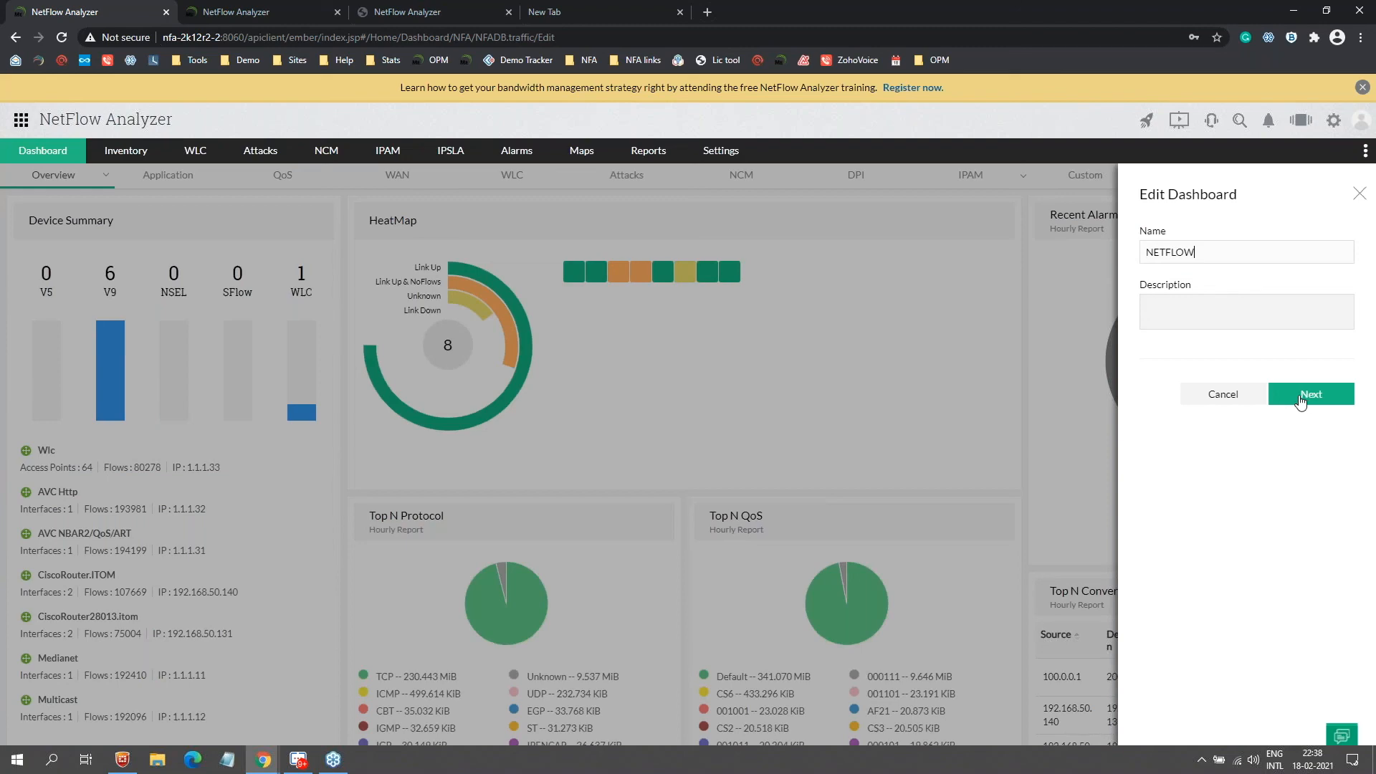
pyautogui.click(1298, 399)
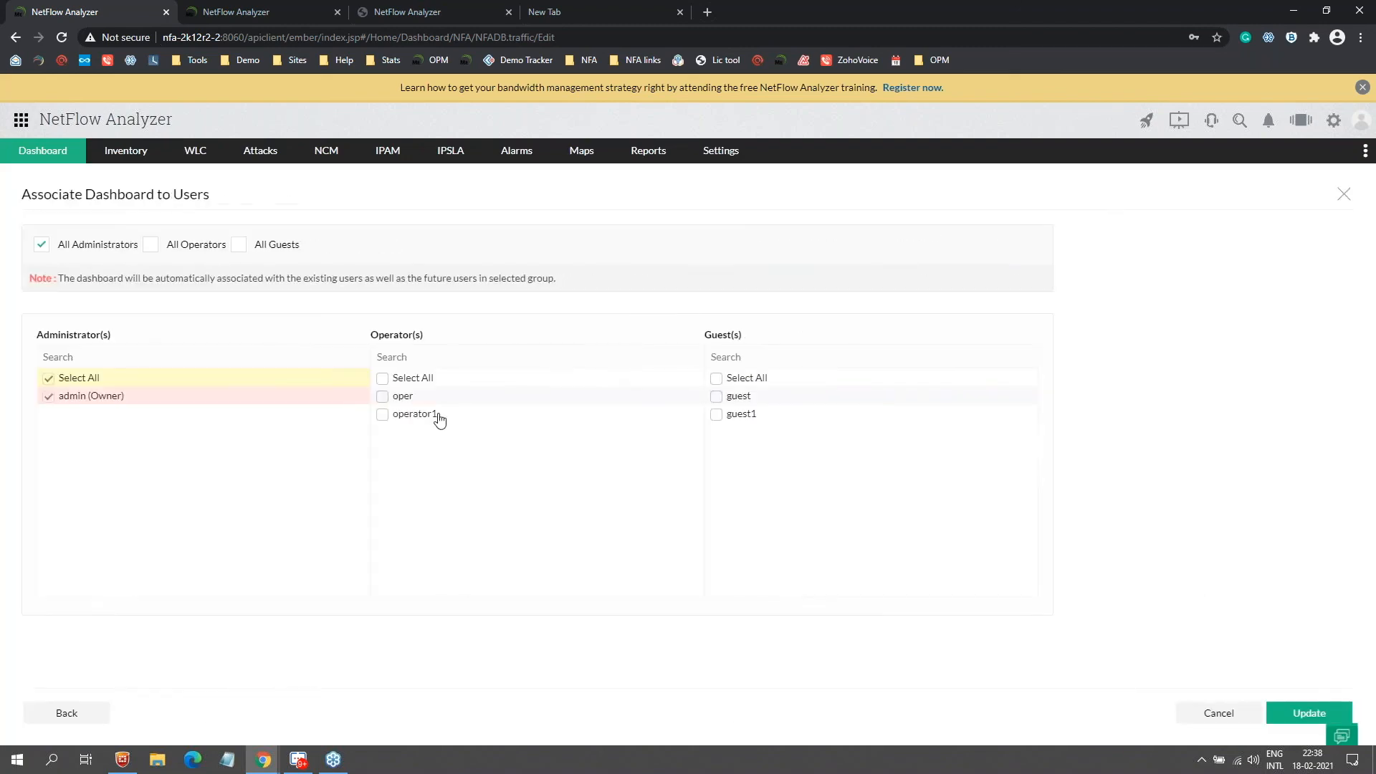
pyautogui.click(1229, 711)
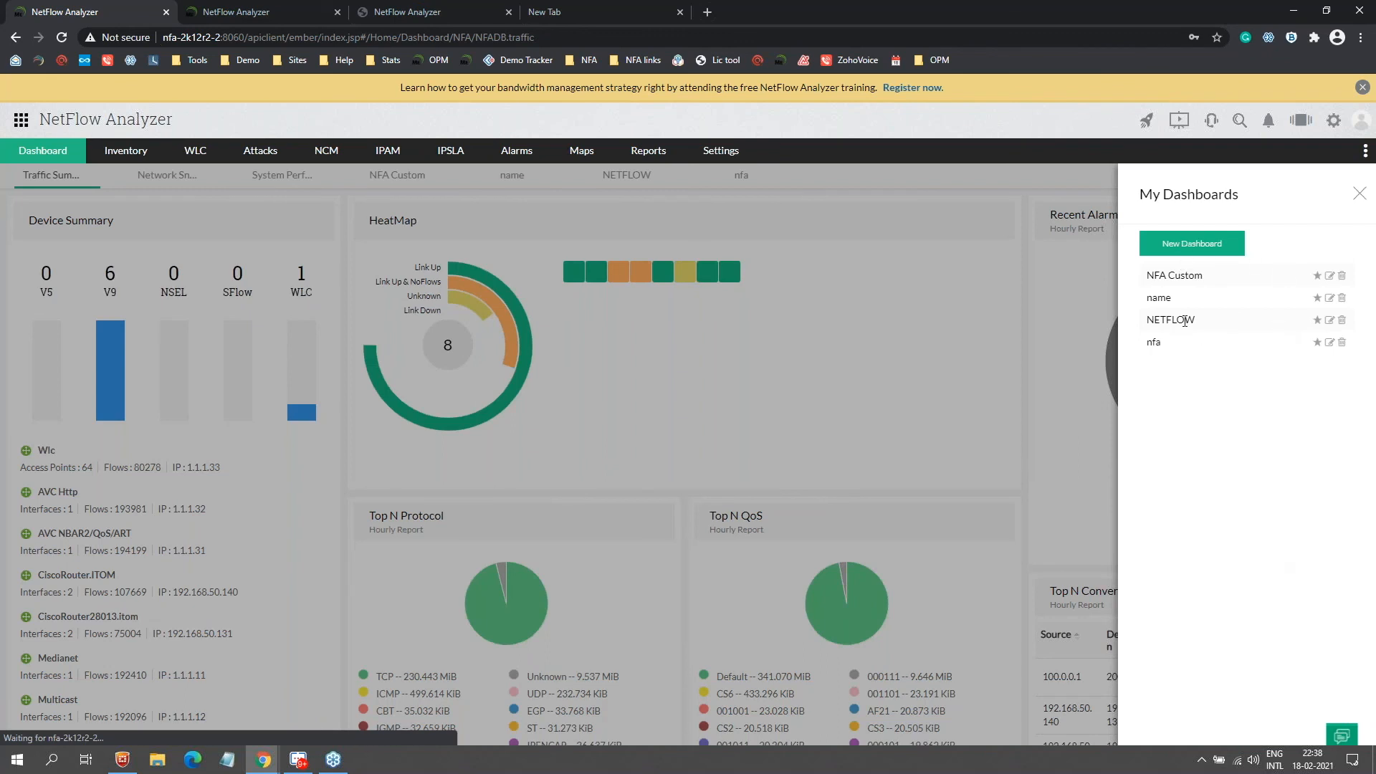
# Step: Create a new custom dashboard containing only the Traffic widget
pyautogui.click(1208, 245)
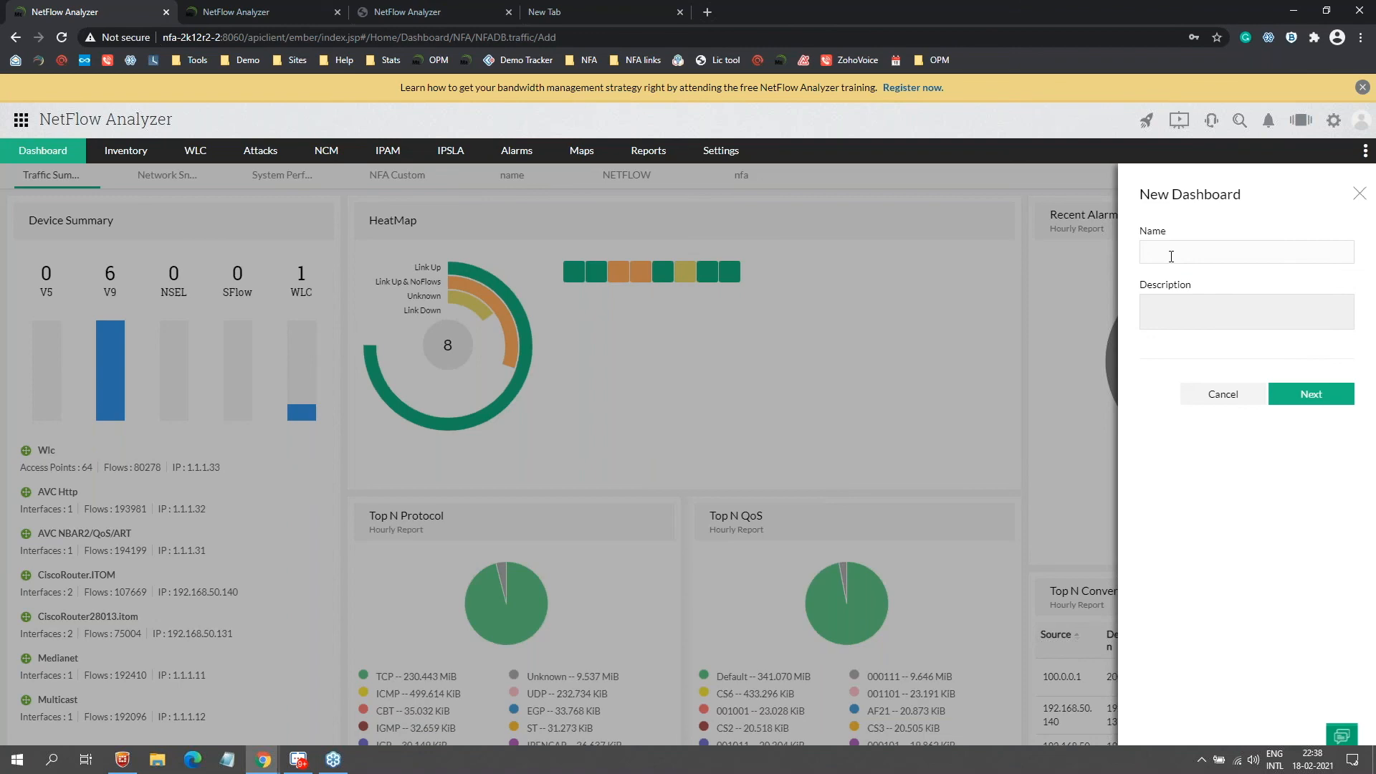
pyautogui.write('newdash')
pyautogui.click(1310, 393)
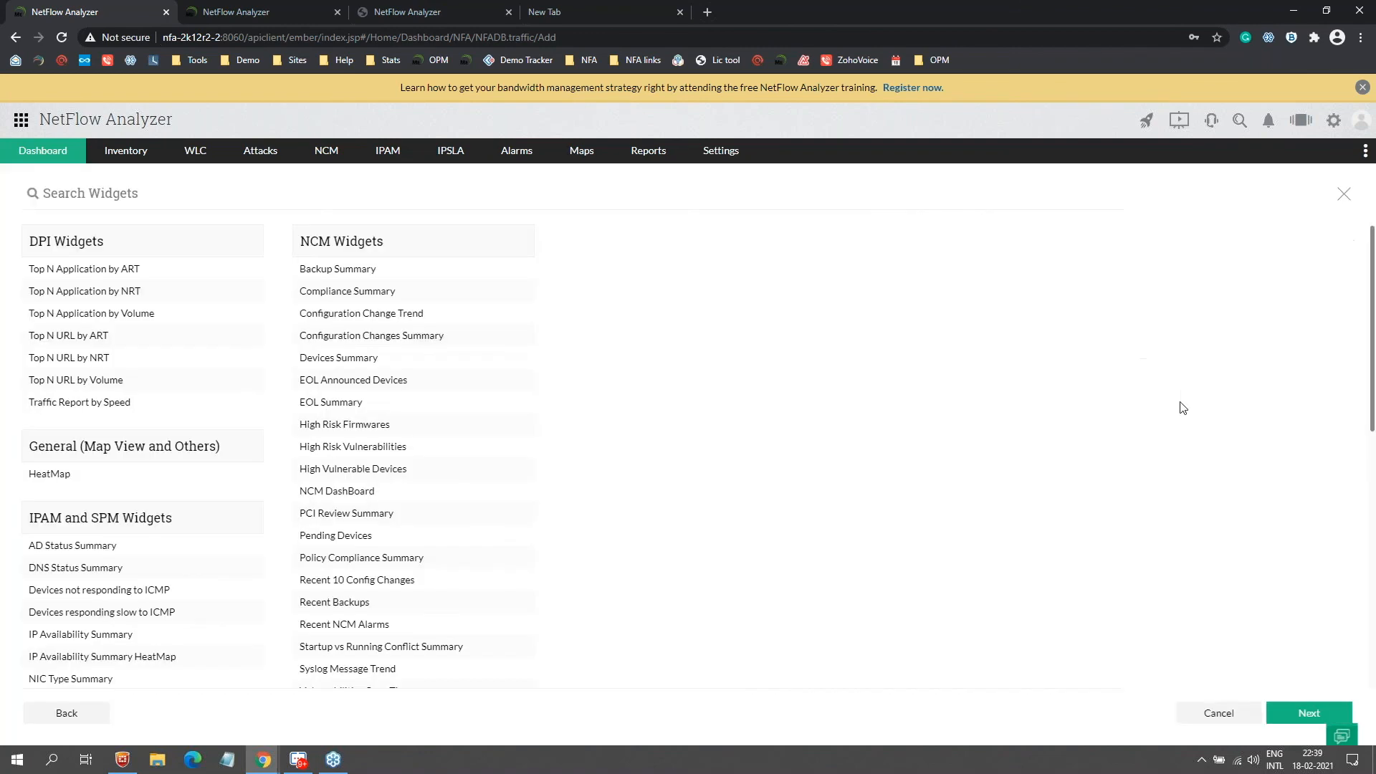
pyautogui.scroll(-5, 445, 402)
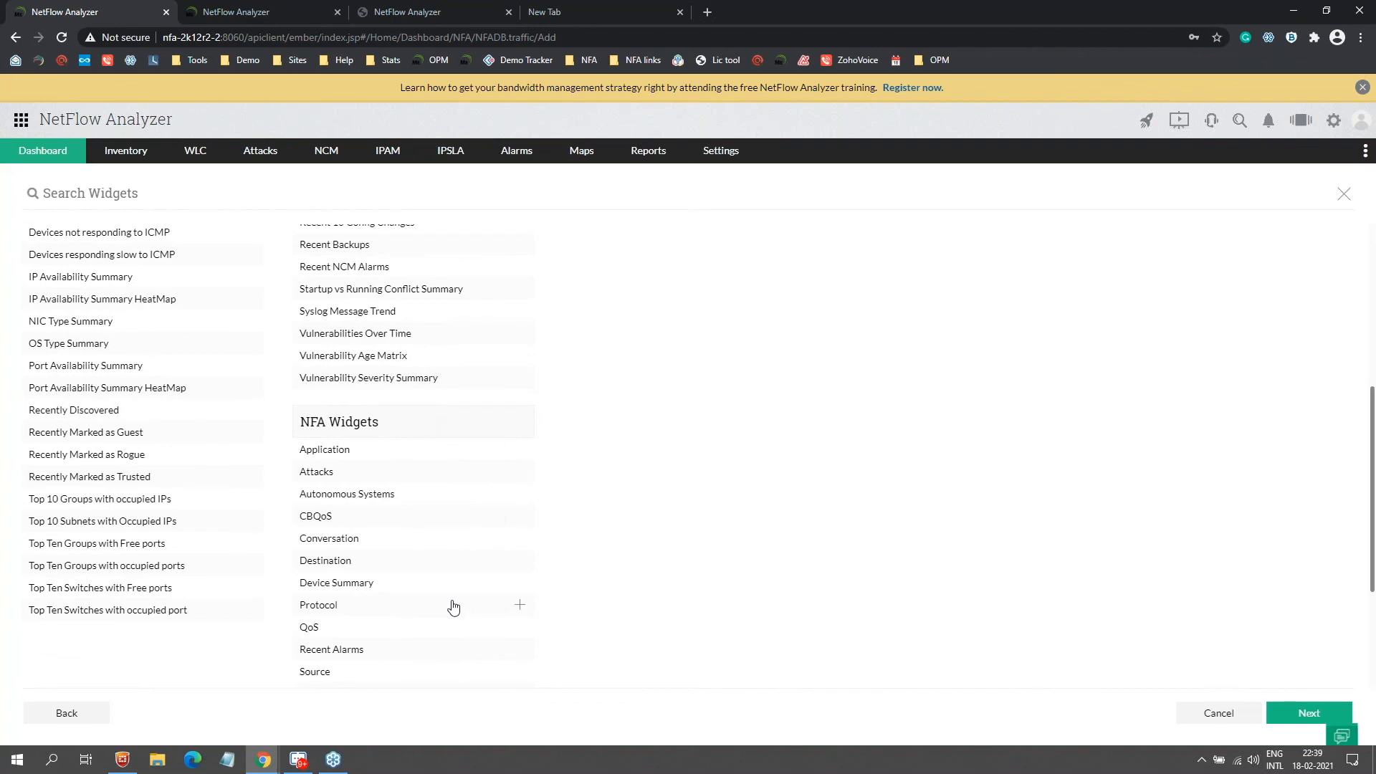
pyautogui.scroll(-3, 454, 607)
pyautogui.click(530, 487)
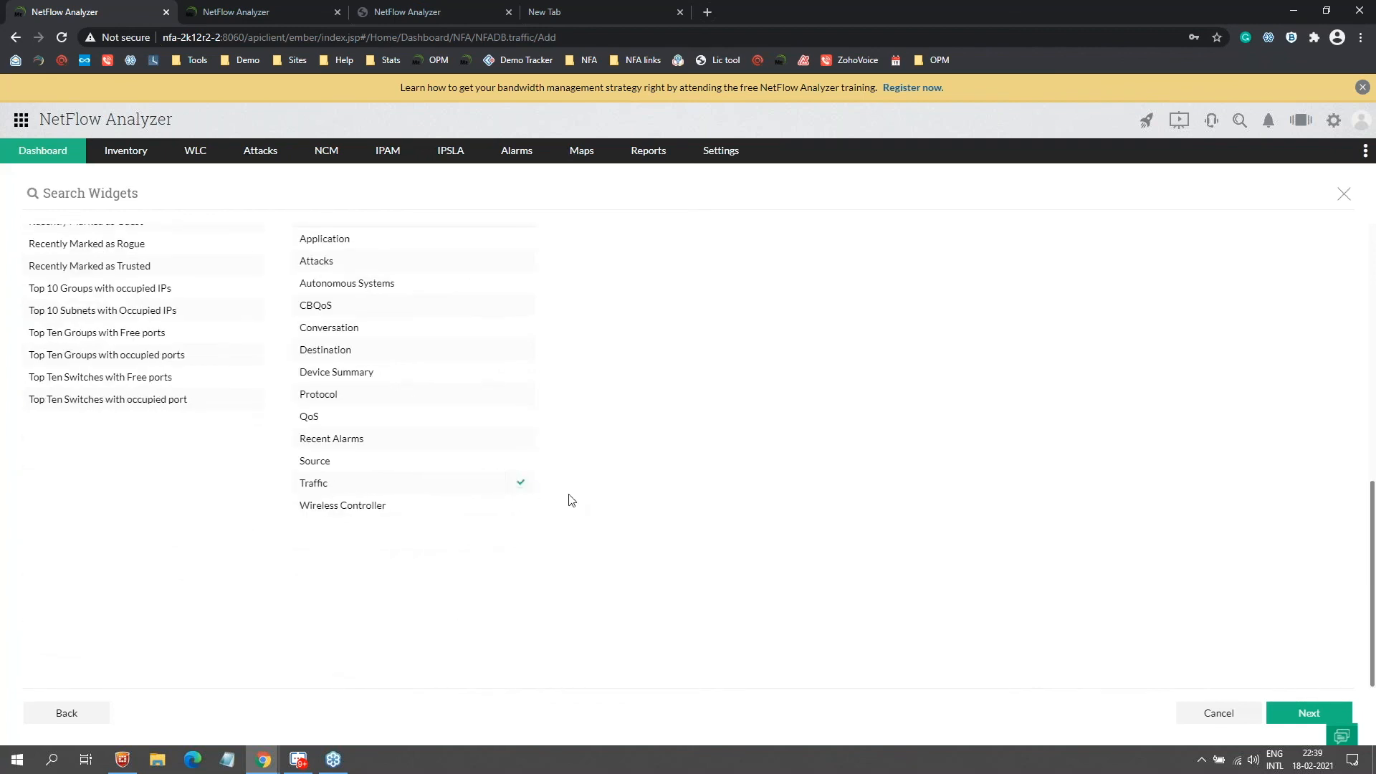
pyautogui.click(1288, 716)
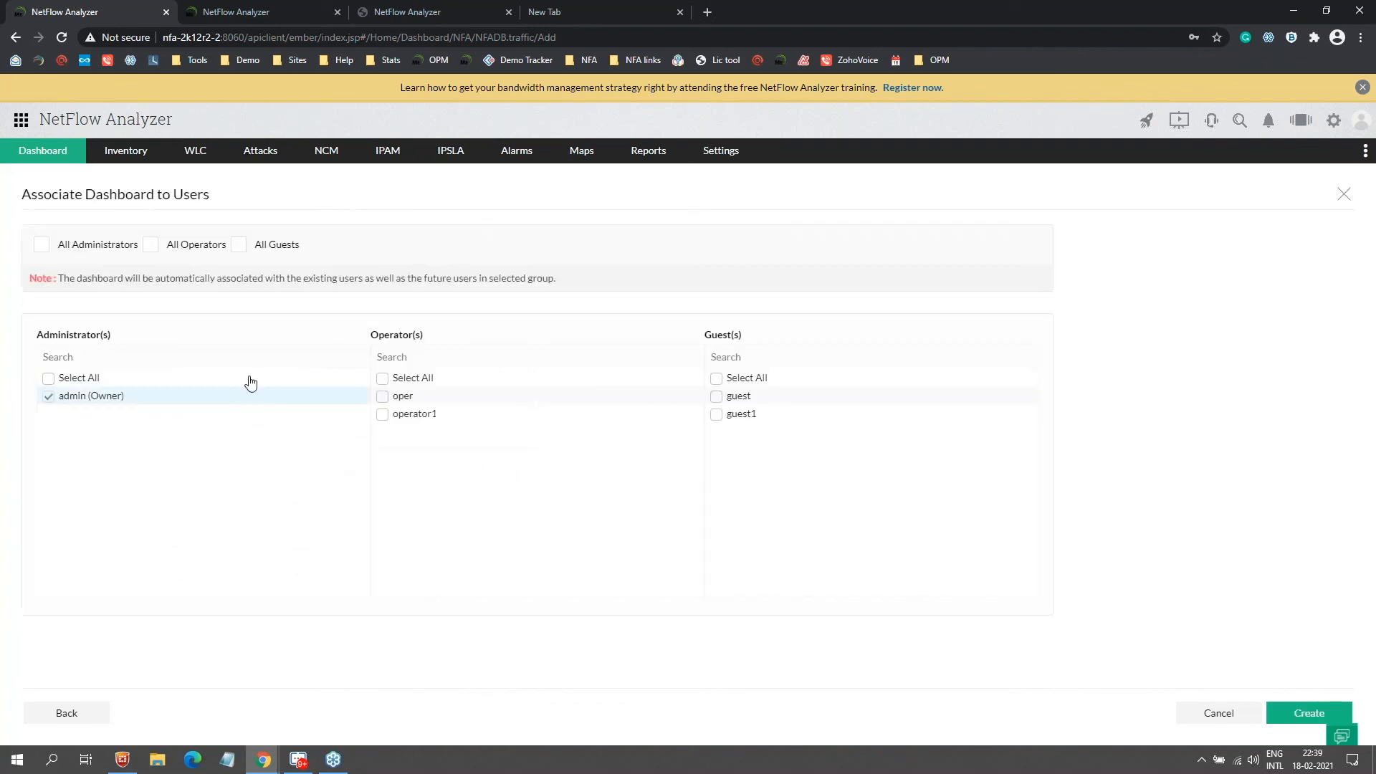
pyautogui.click(1294, 713)
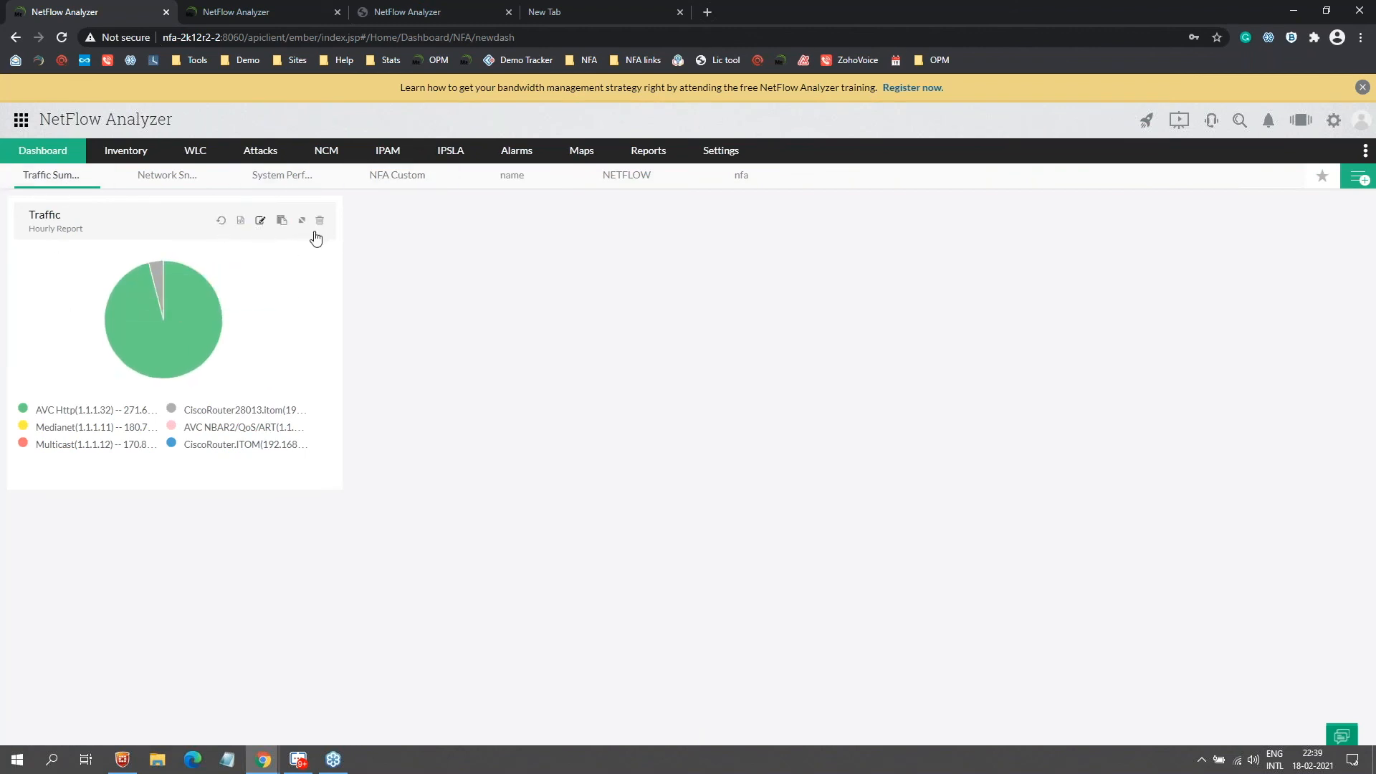
# Step: Switch the Traffic widget to Interface resource type for IfIndex1's IN/OUT speed graph and maximize it
pyautogui.click(260, 220)
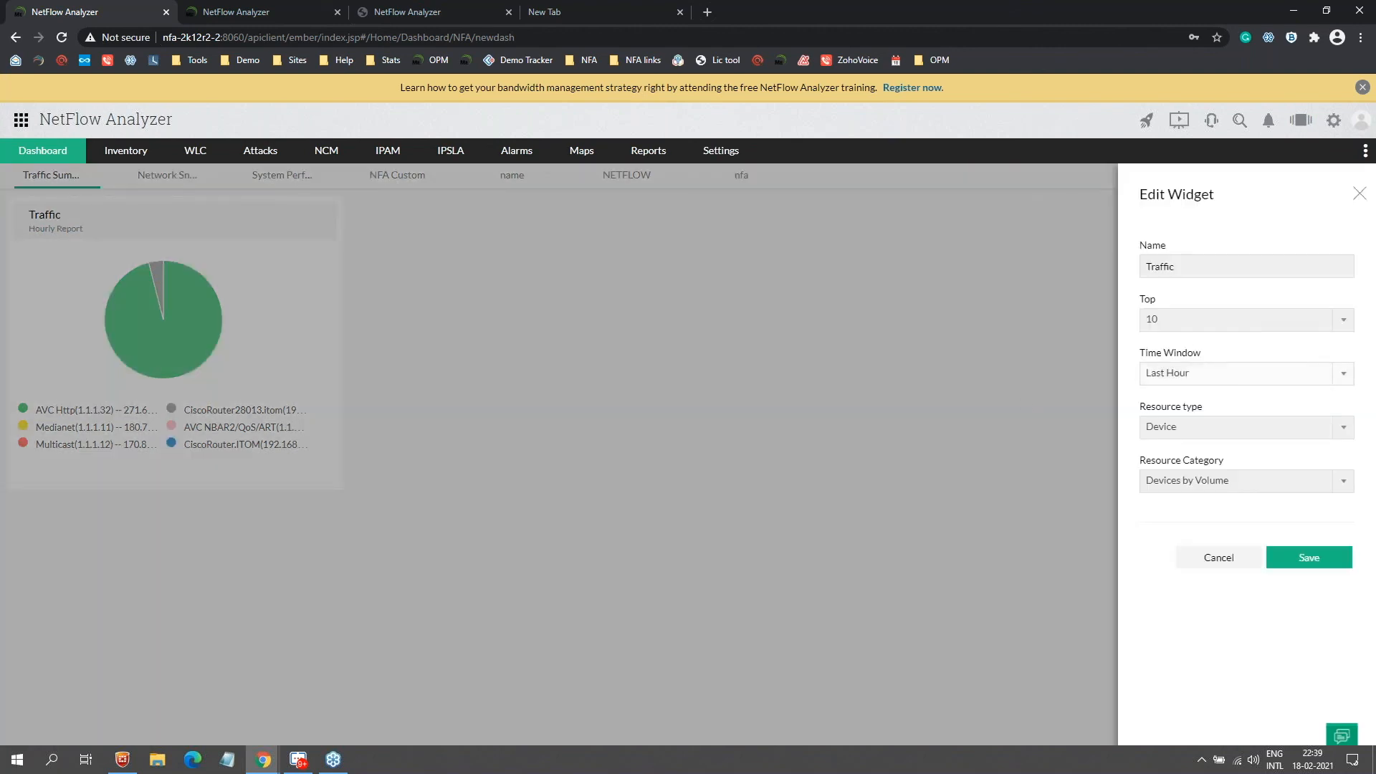
pyautogui.click(1179, 429)
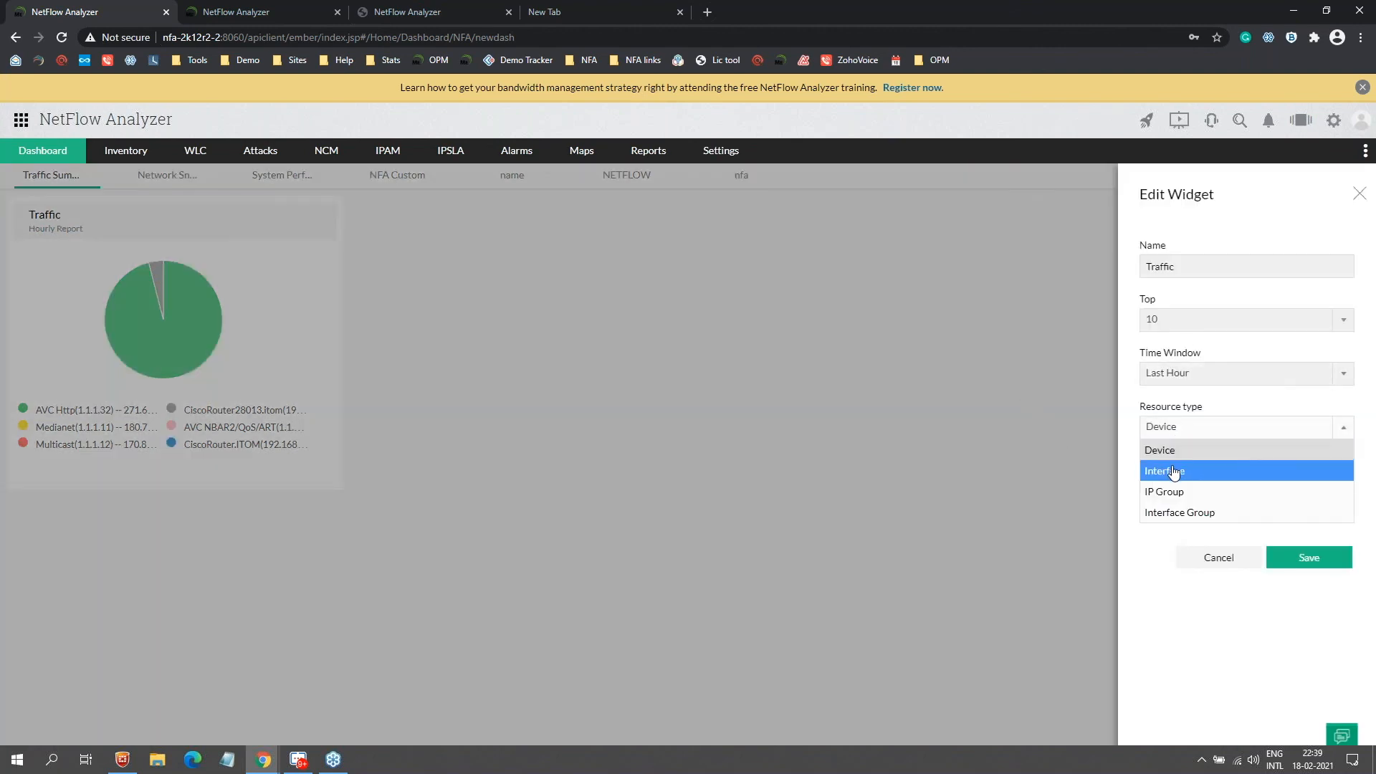
pyautogui.click(1174, 472)
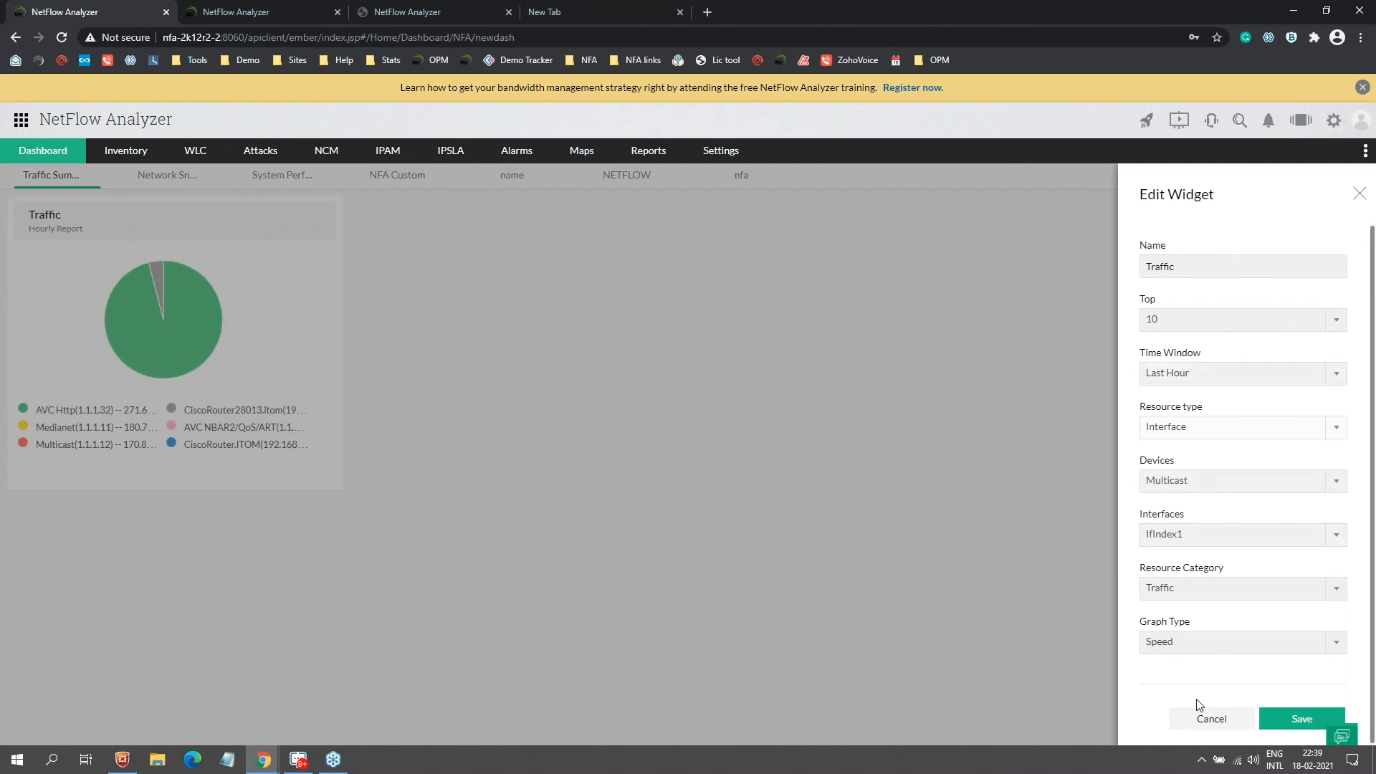
pyautogui.click(1310, 728)
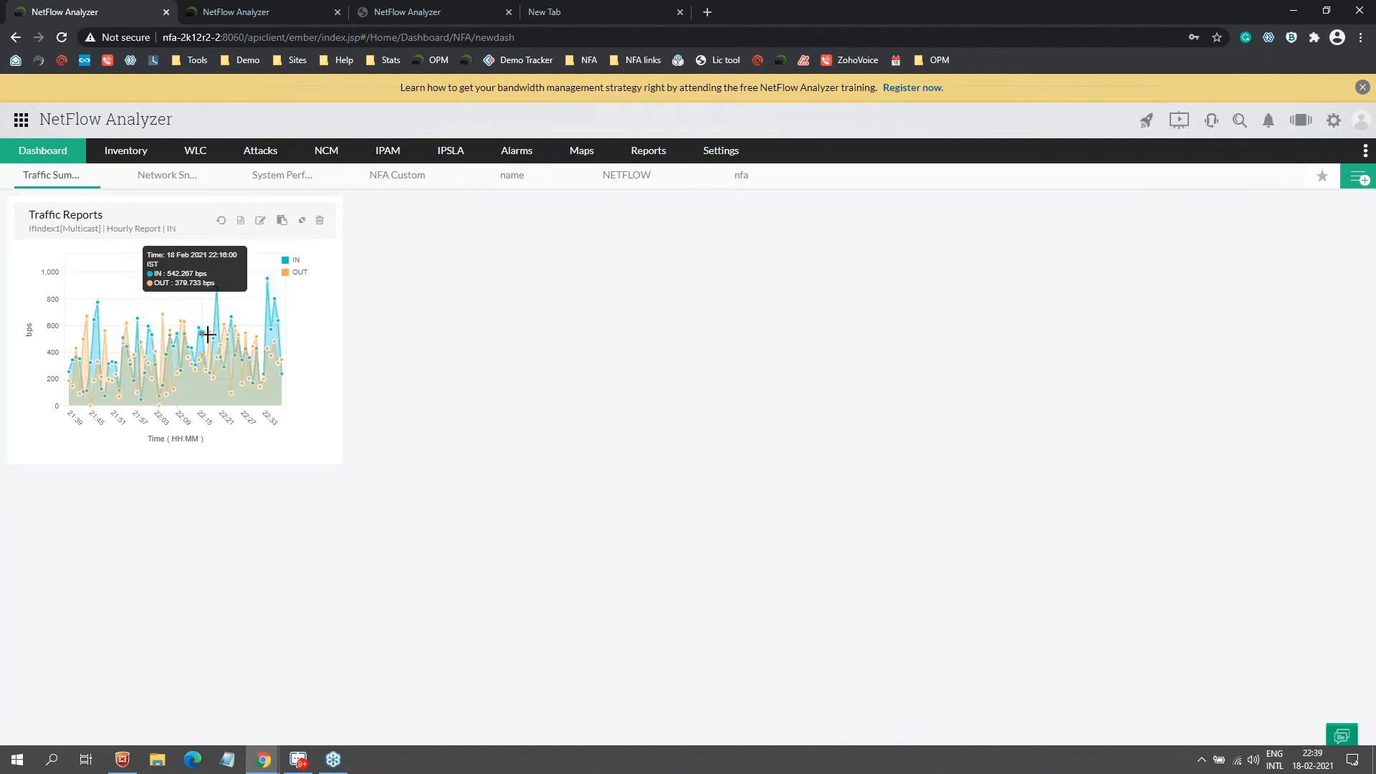
pyautogui.click(302, 220)
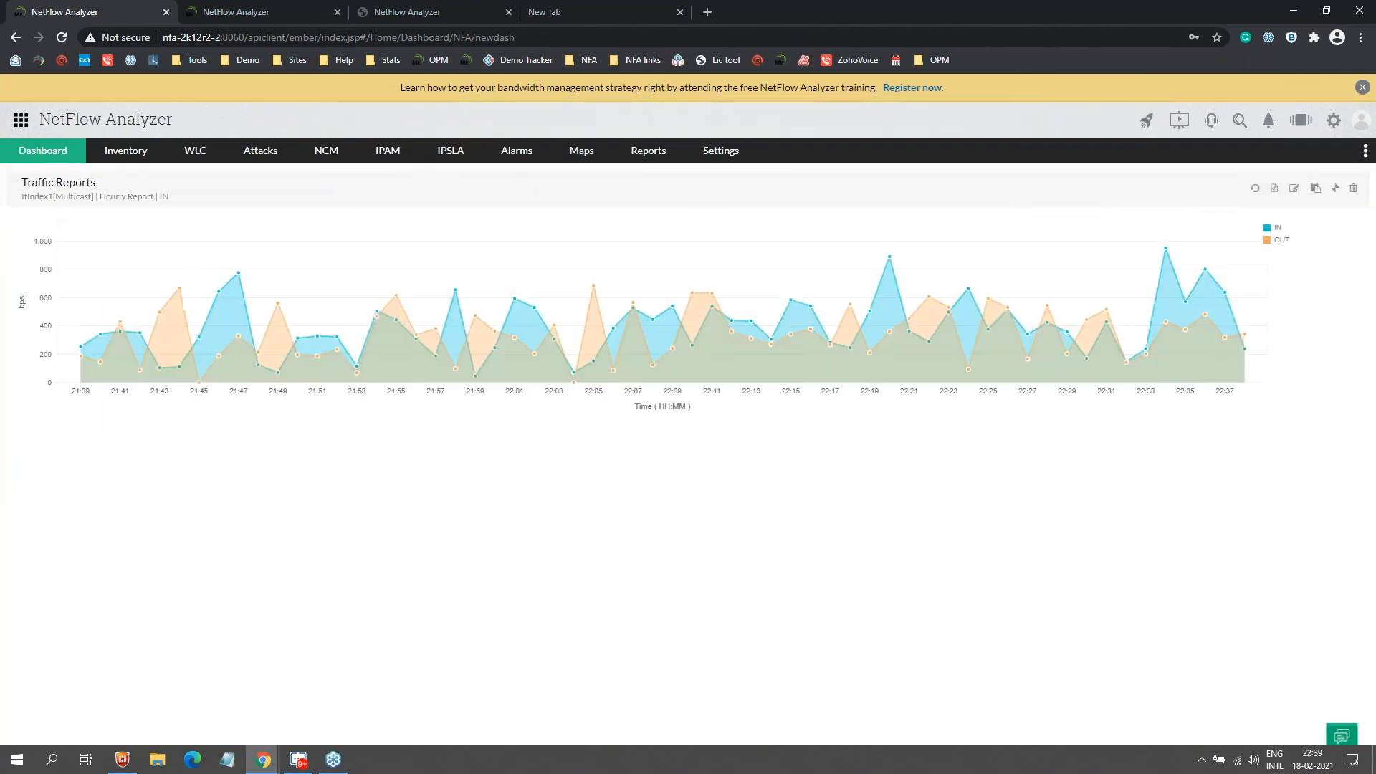